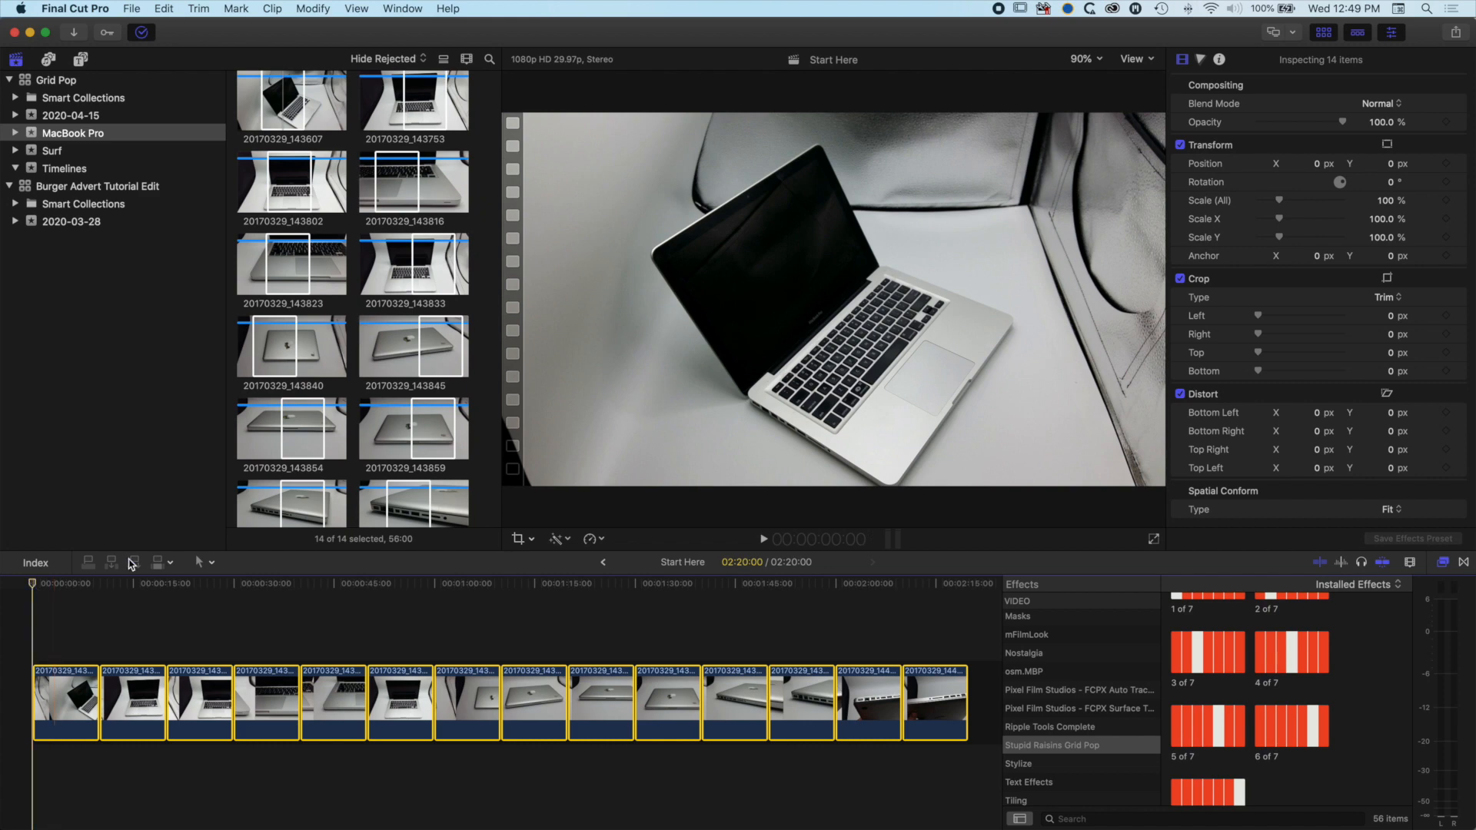
- Enlarge the timeline area and preview the first four laptop clips by scrubbing through them
left_click_drag(204, 553, 207, 410)
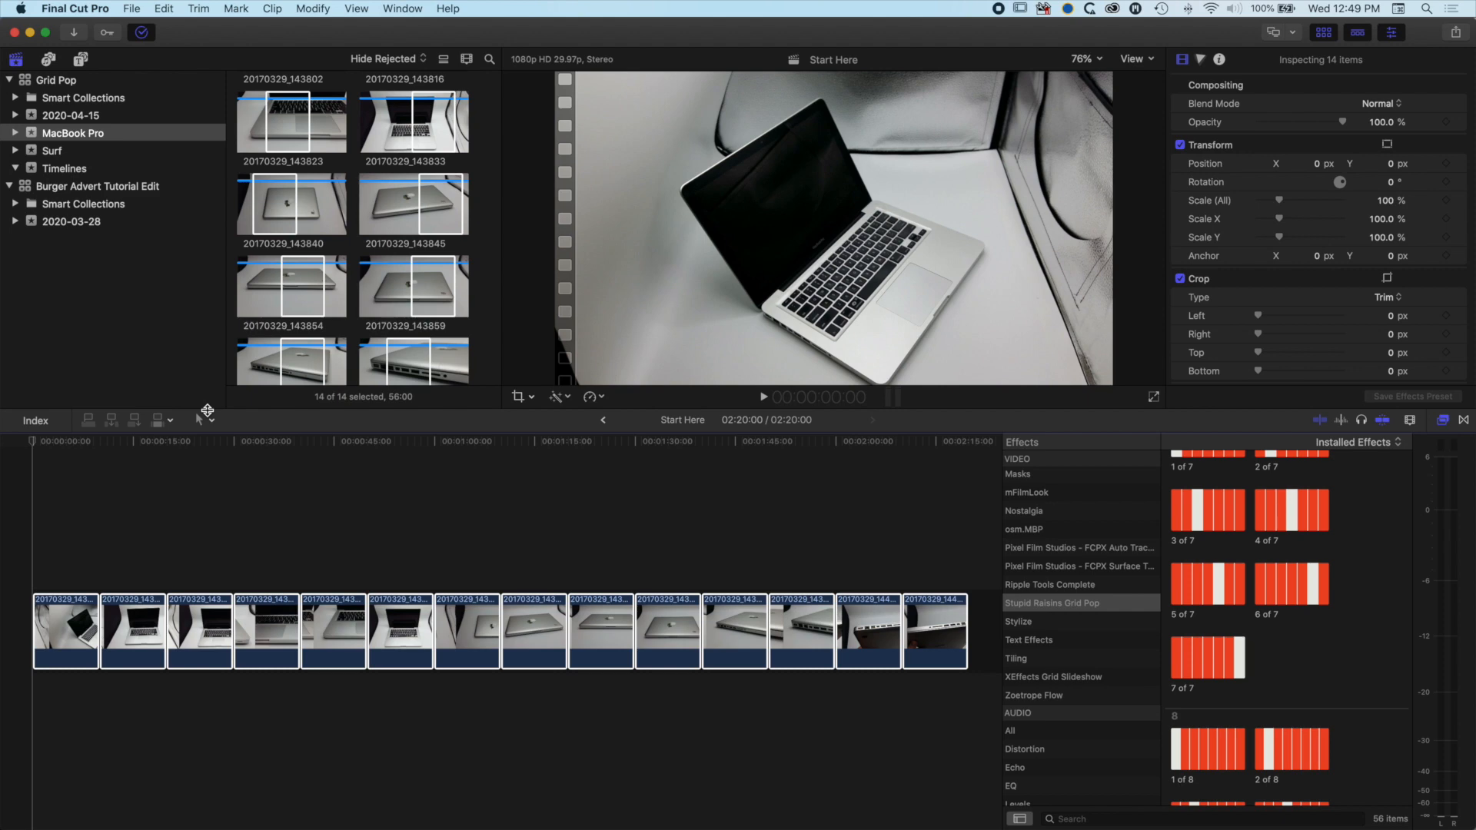
left_click(73, 456)
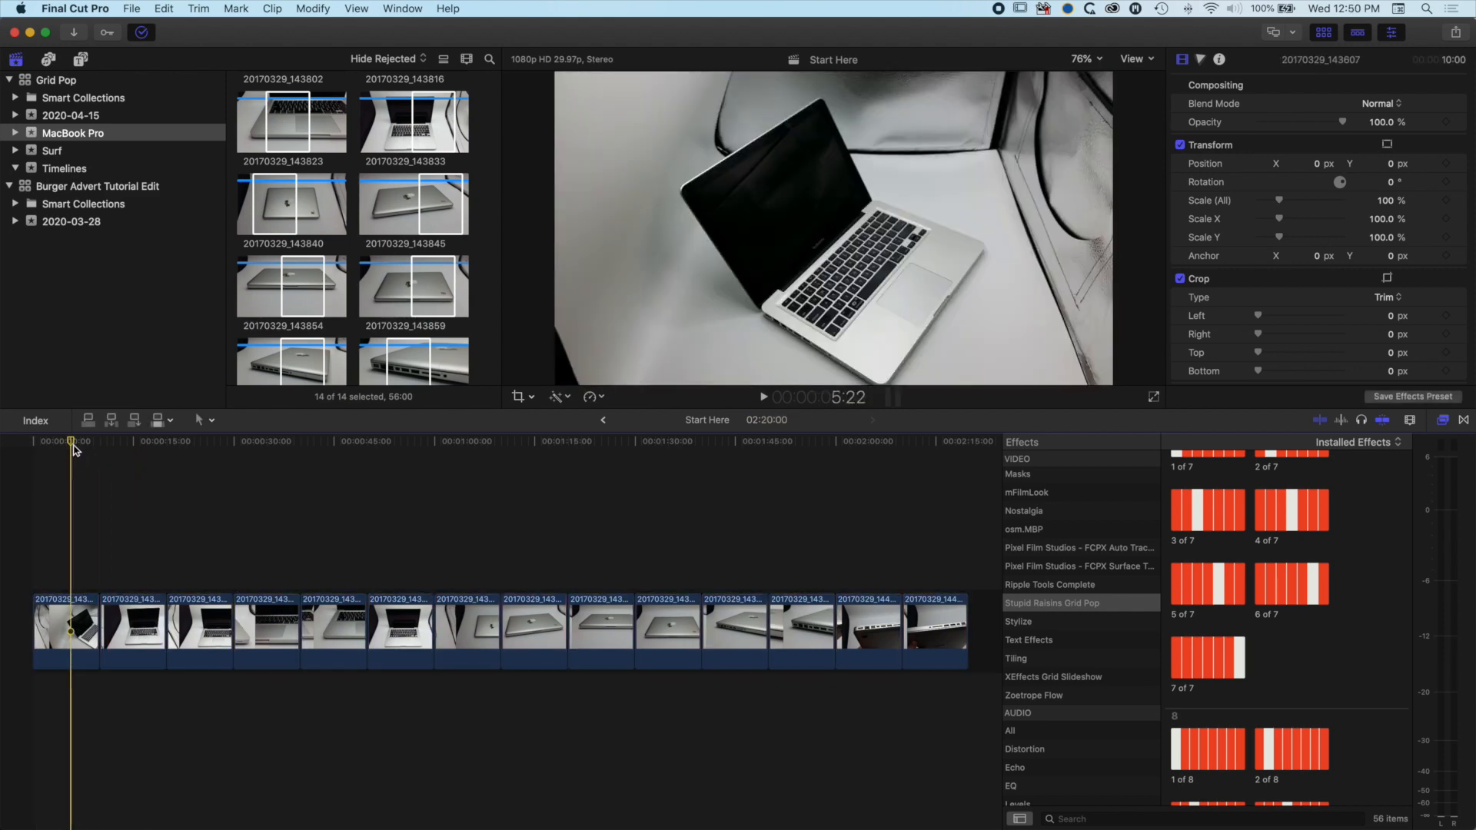
left_click_drag(74, 446, 190, 449)
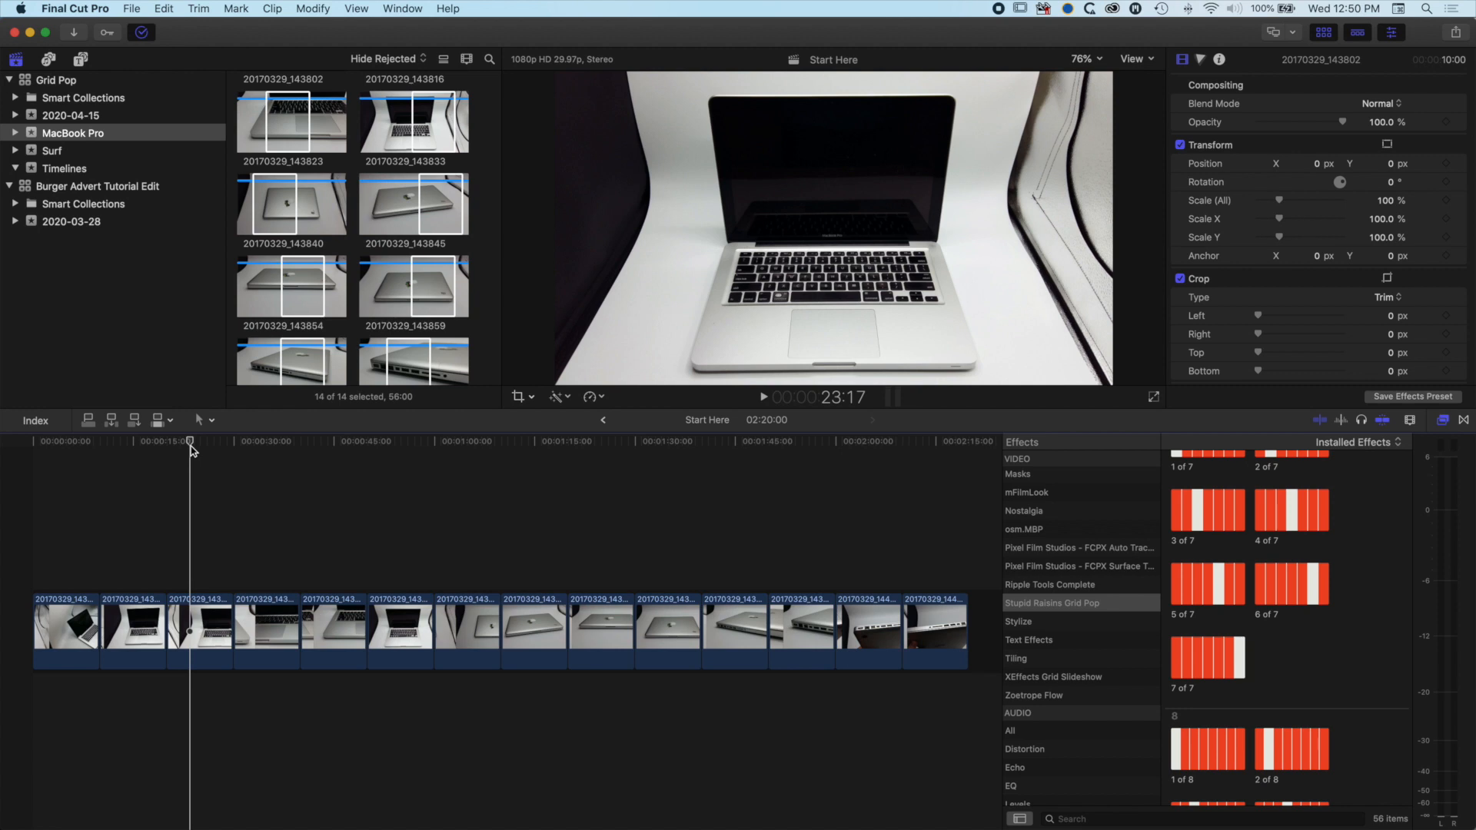
left_click_drag(191, 449, 281, 450)
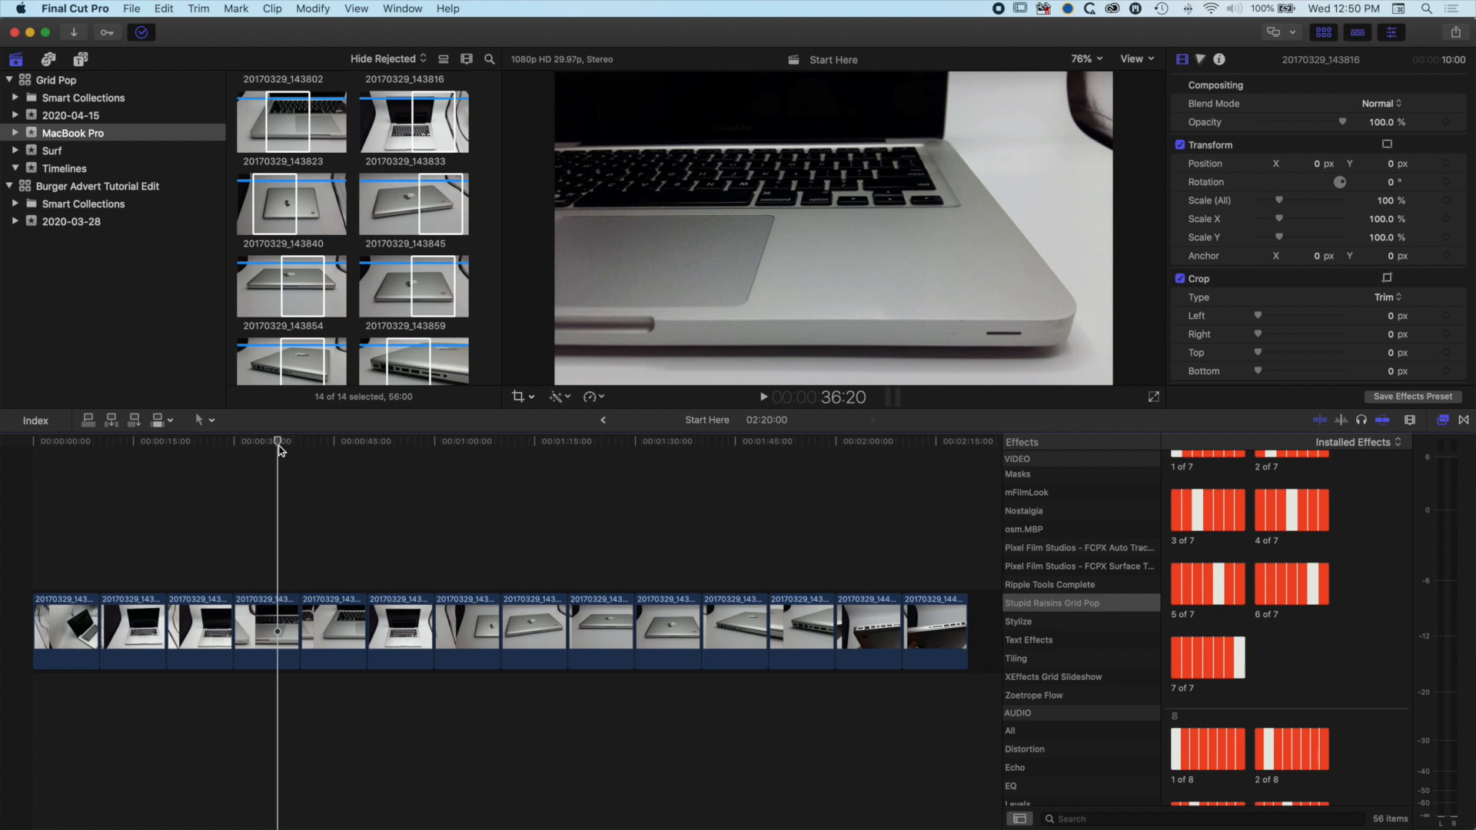
left_click_drag(277, 444, 64, 557)
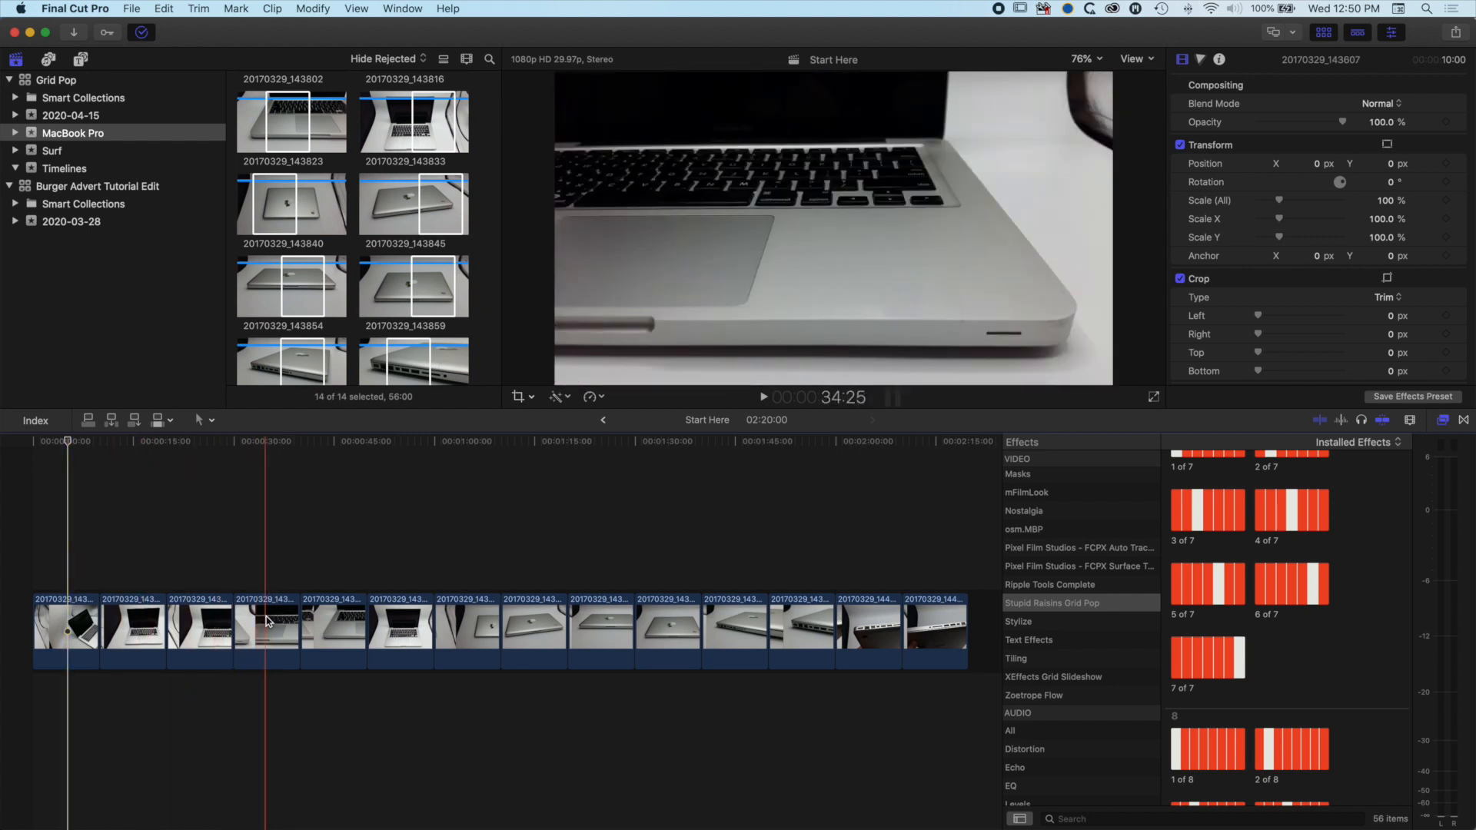
- Apply the Stupid Raisins Grid Pop effects 1 of 4, 2 of 4, 3 of 4 and 4 of 4 to the first four timeline clips in order
scroll(1086, 574, "up", 3)
left_click(1033, 700)
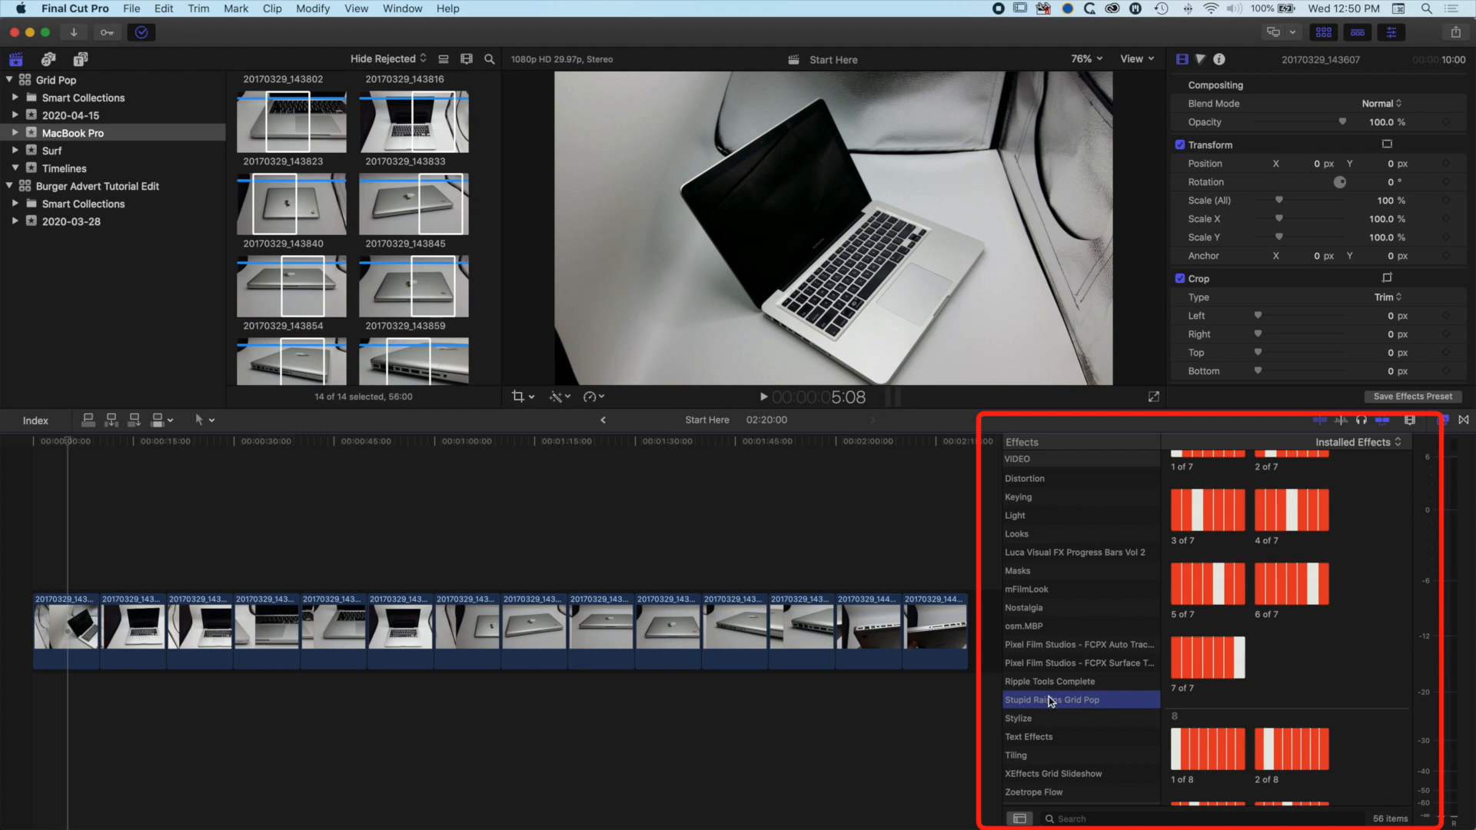
scroll(1256, 548, "up", 10)
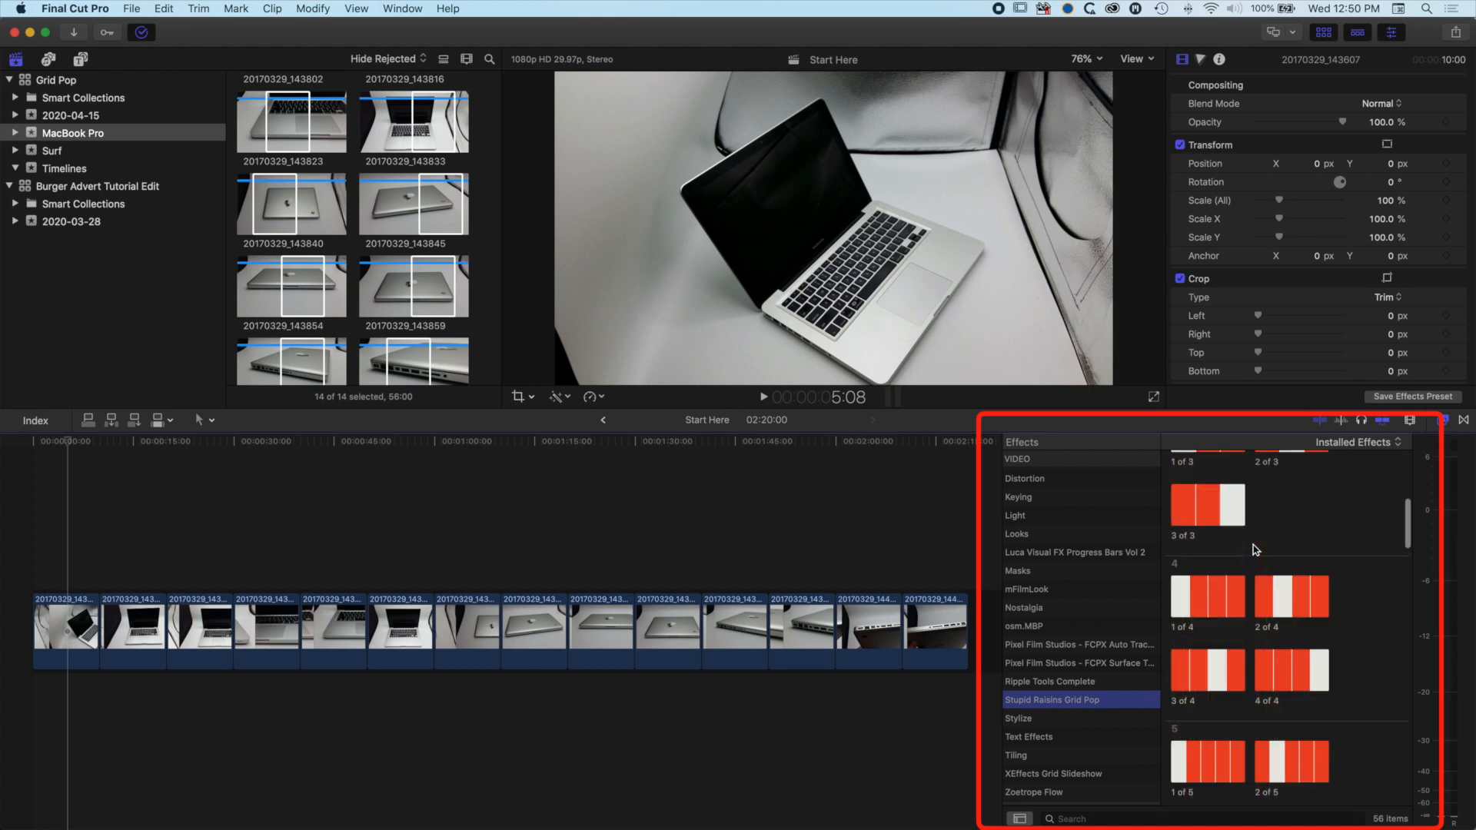
scroll(1256, 548, "down", 2)
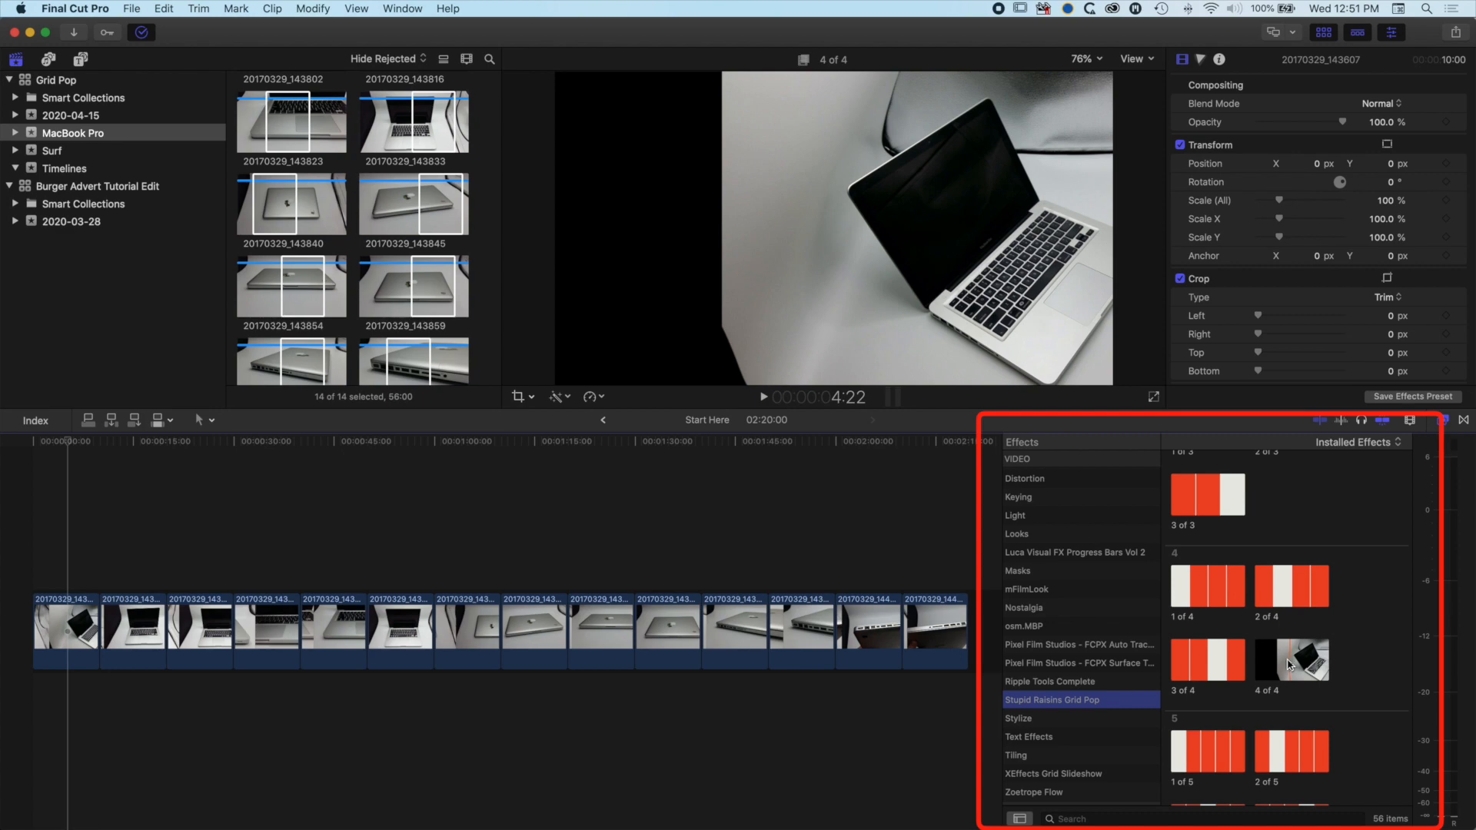
left_click(1211, 593)
left_click_drag(1211, 593, 65, 630)
left_click(1307, 600)
left_click_drag(1307, 599, 137, 624)
left_click_drag(1207, 660, 201, 624)
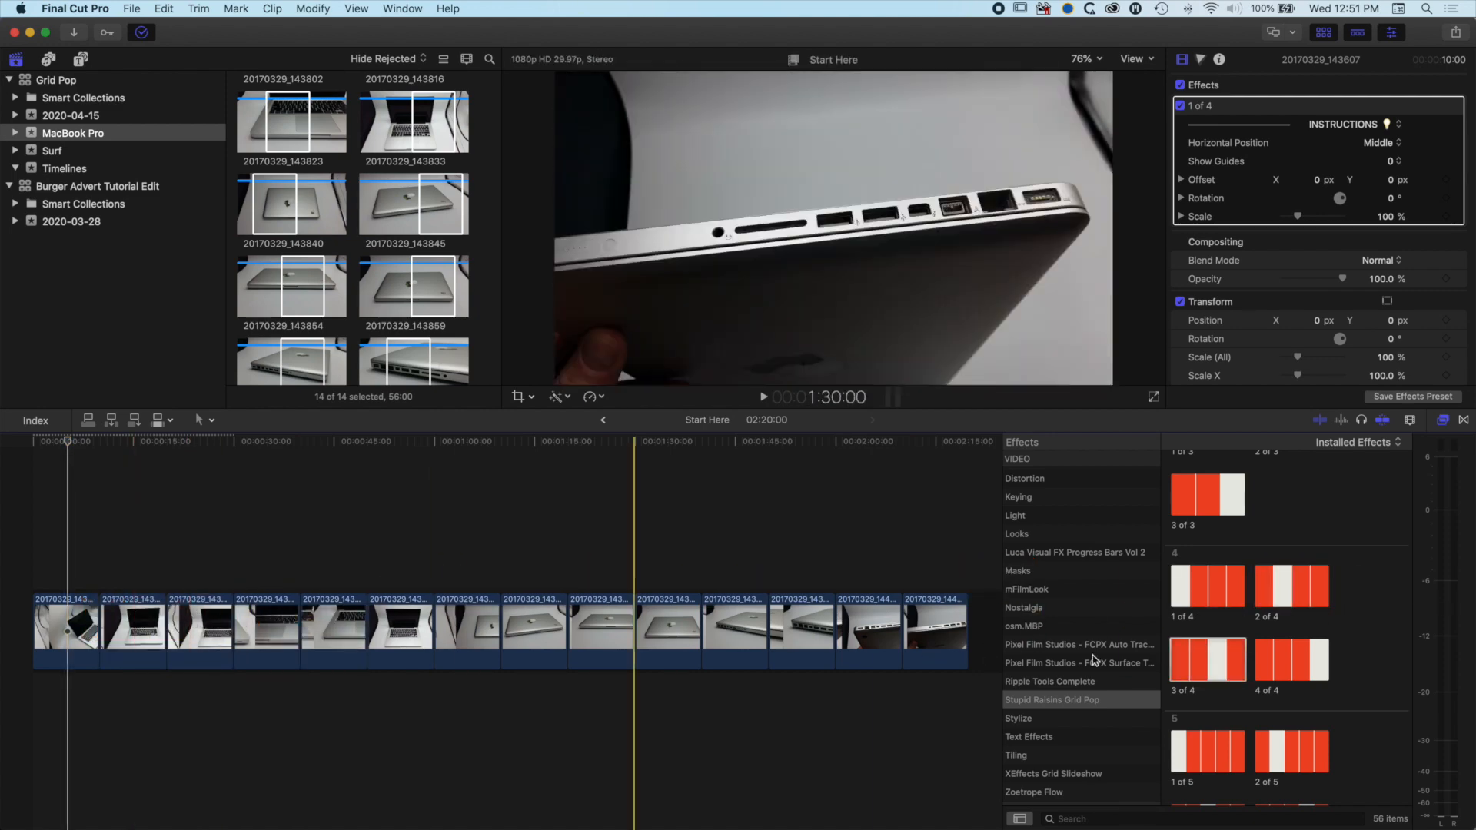
left_click_drag(1292, 660, 269, 629)
- Set the Grid Pop effect's Scale to 25% on the first and second timeline clips
mouse_move(68, 444)
left_mouse_down()
mouse_move(269, 461)
mouse_move(76, 463)
left_mouse_up()
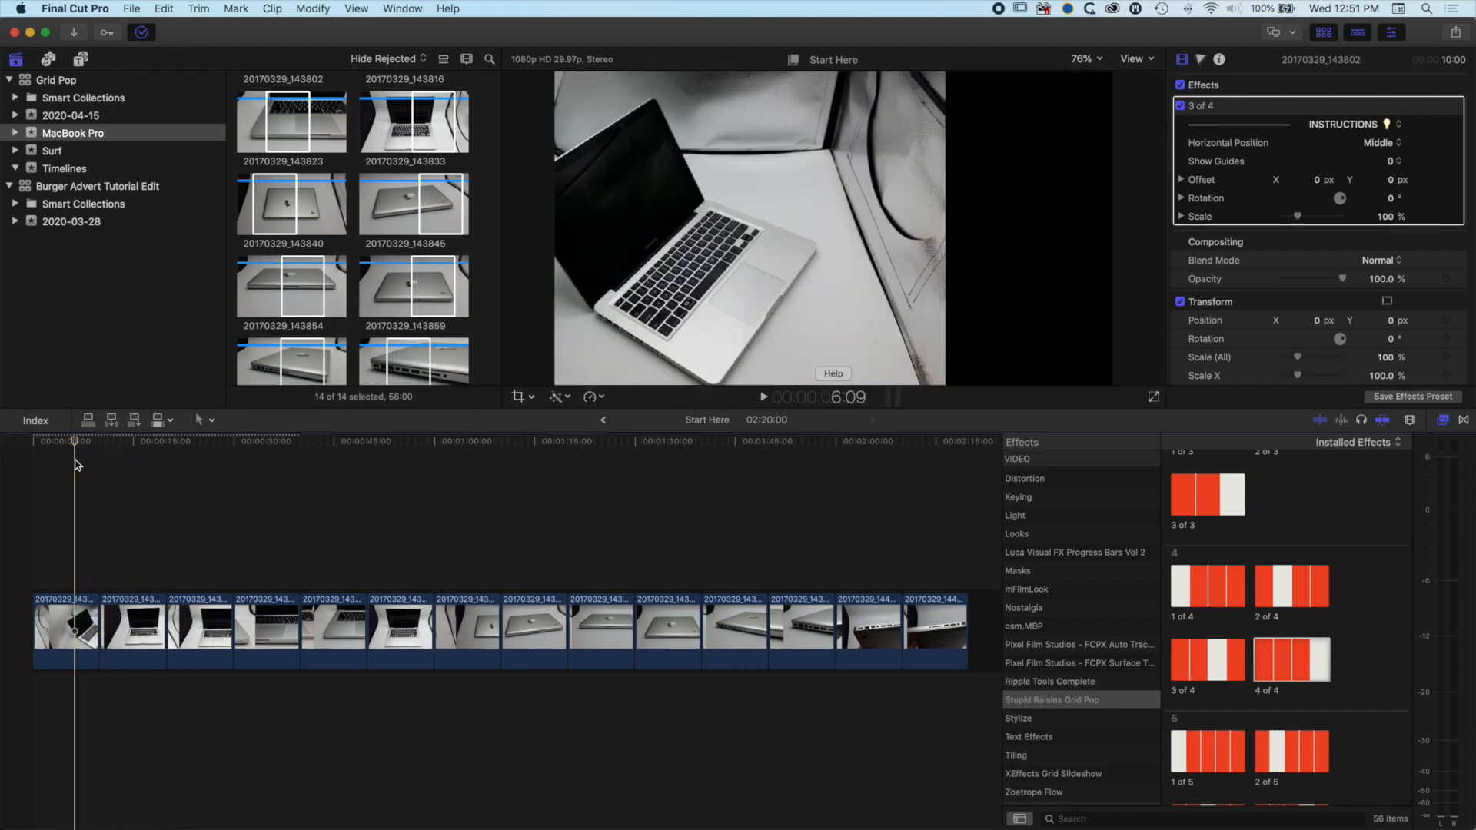
left_click(64, 617)
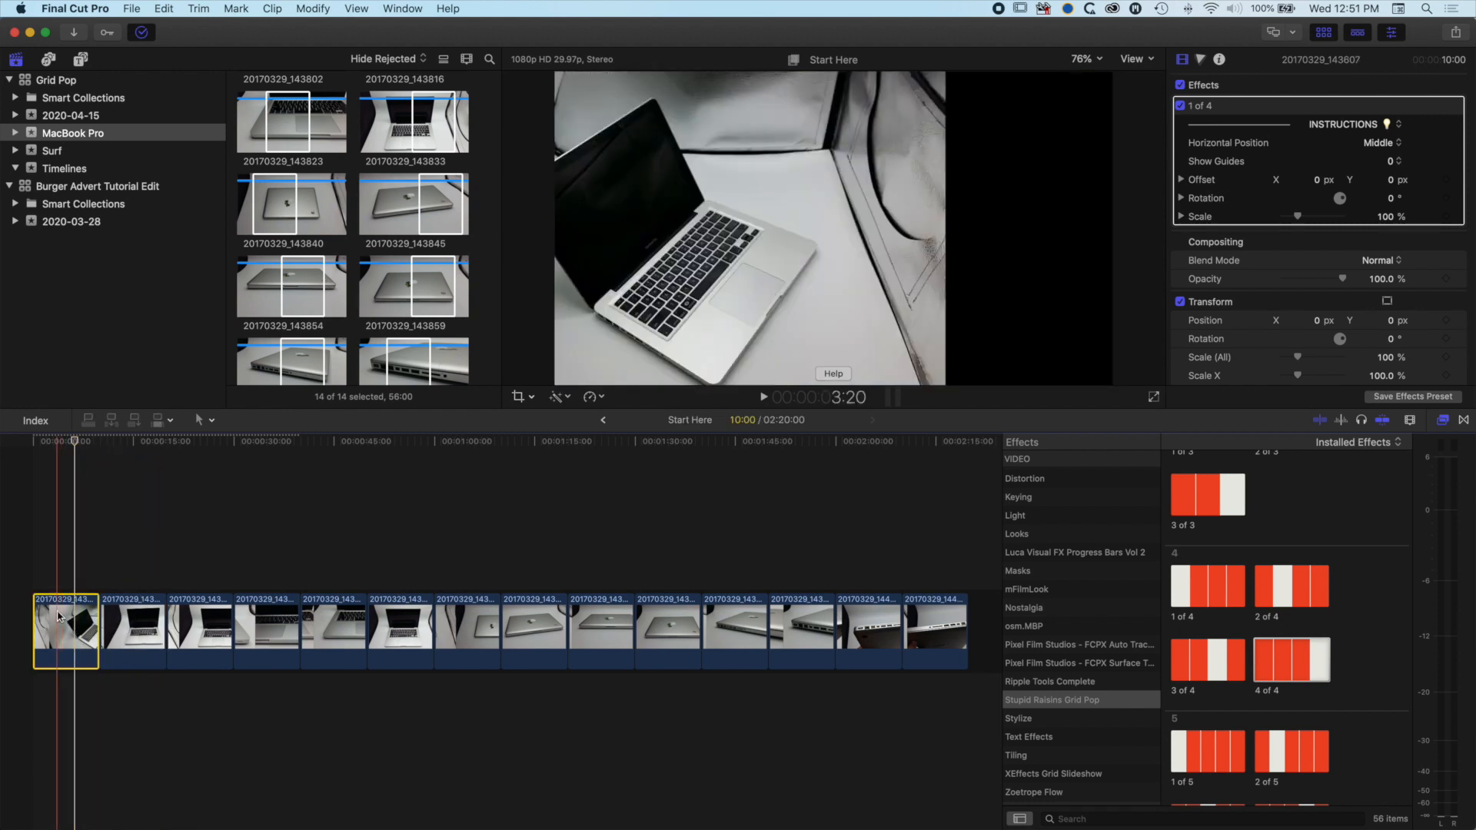
left_click(1388, 216)
type("25")
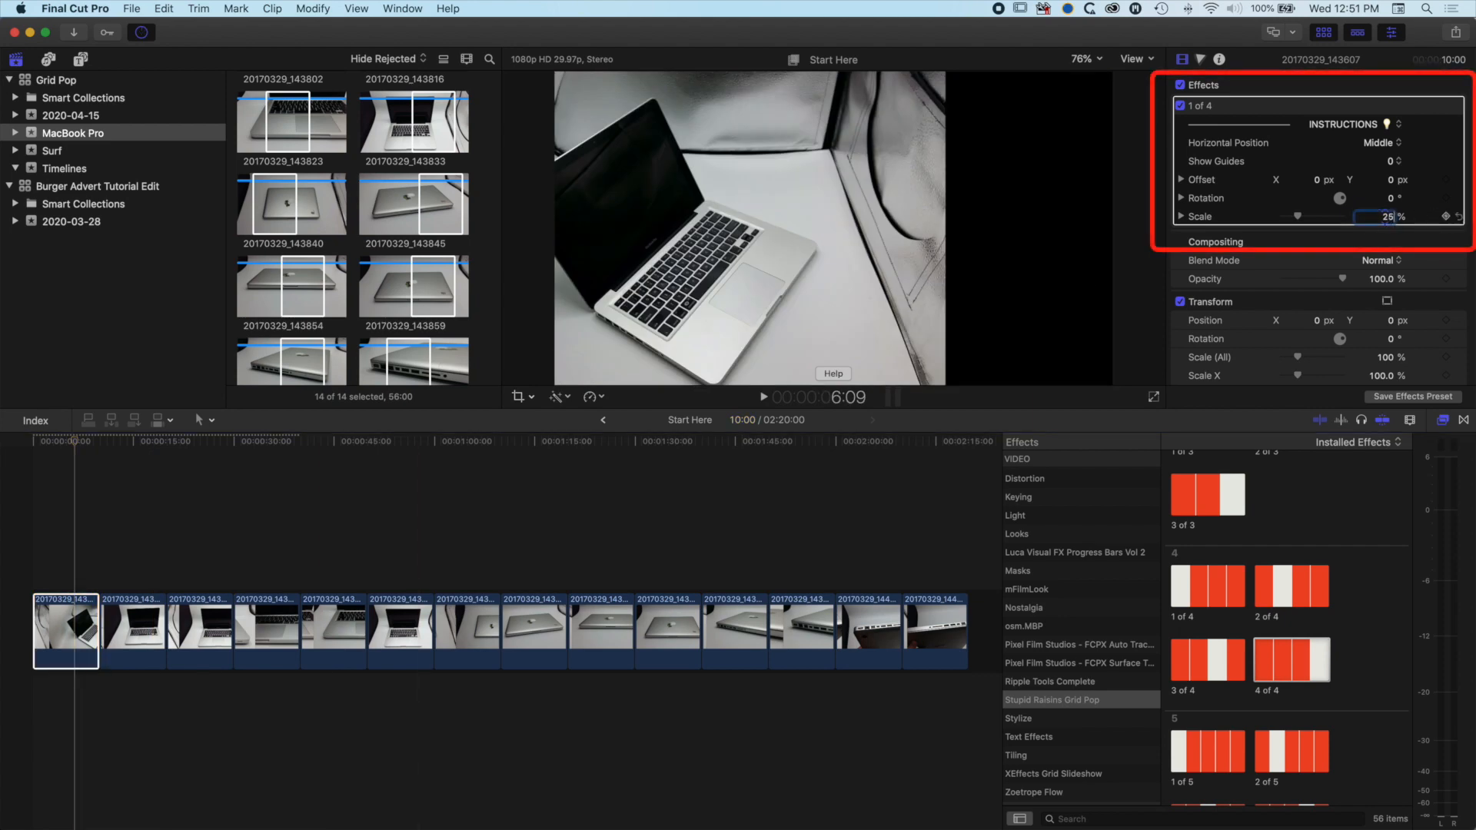
key("Tab")
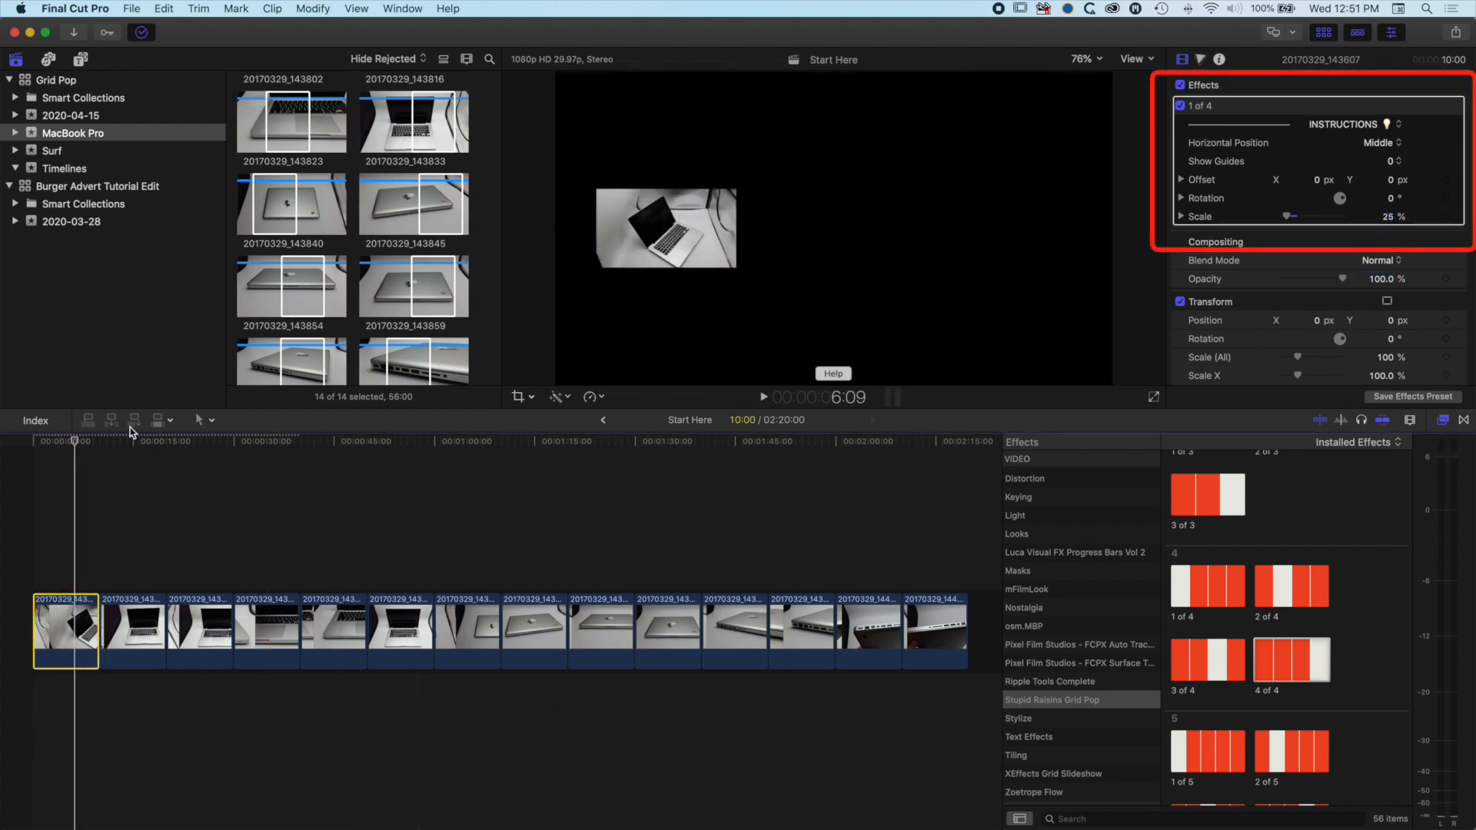
left_click(96, 485)
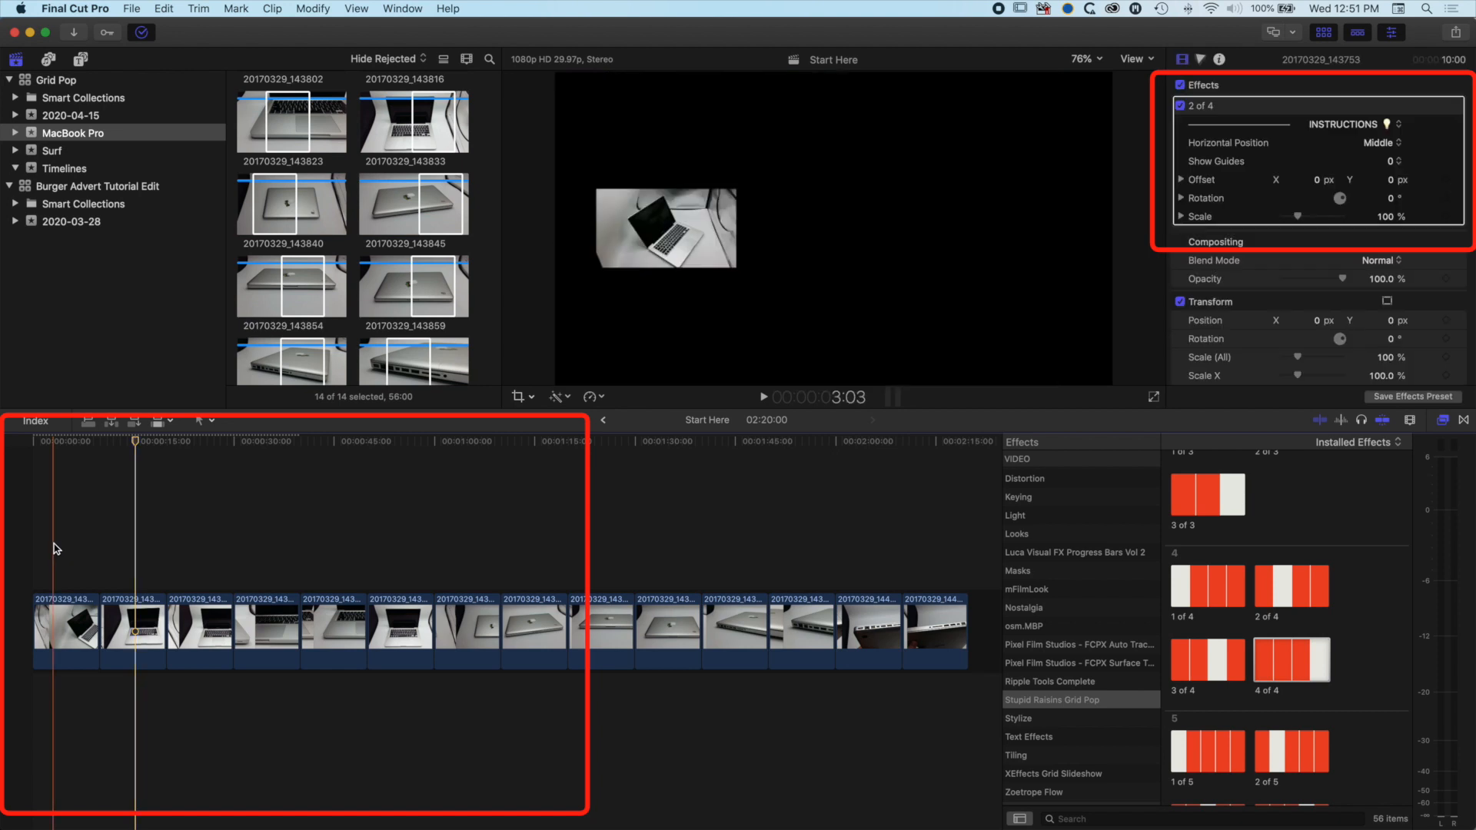
left_click(136, 442)
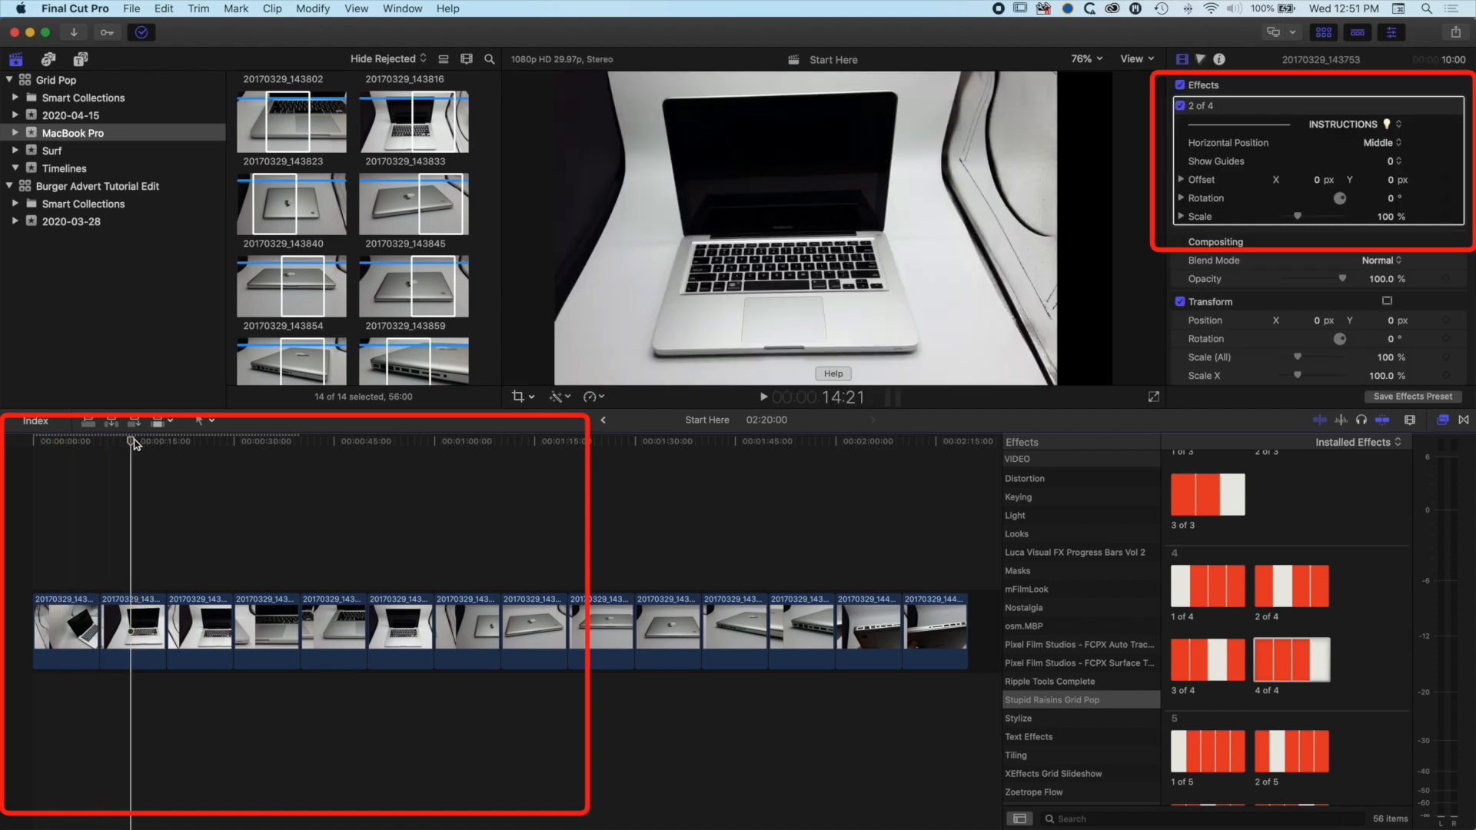
left_click(1389, 217)
type("25")
key("Return")
- Set the Grid Pop effect's Scale to 25% on the third and fourth timeline clips
left_click(196, 442)
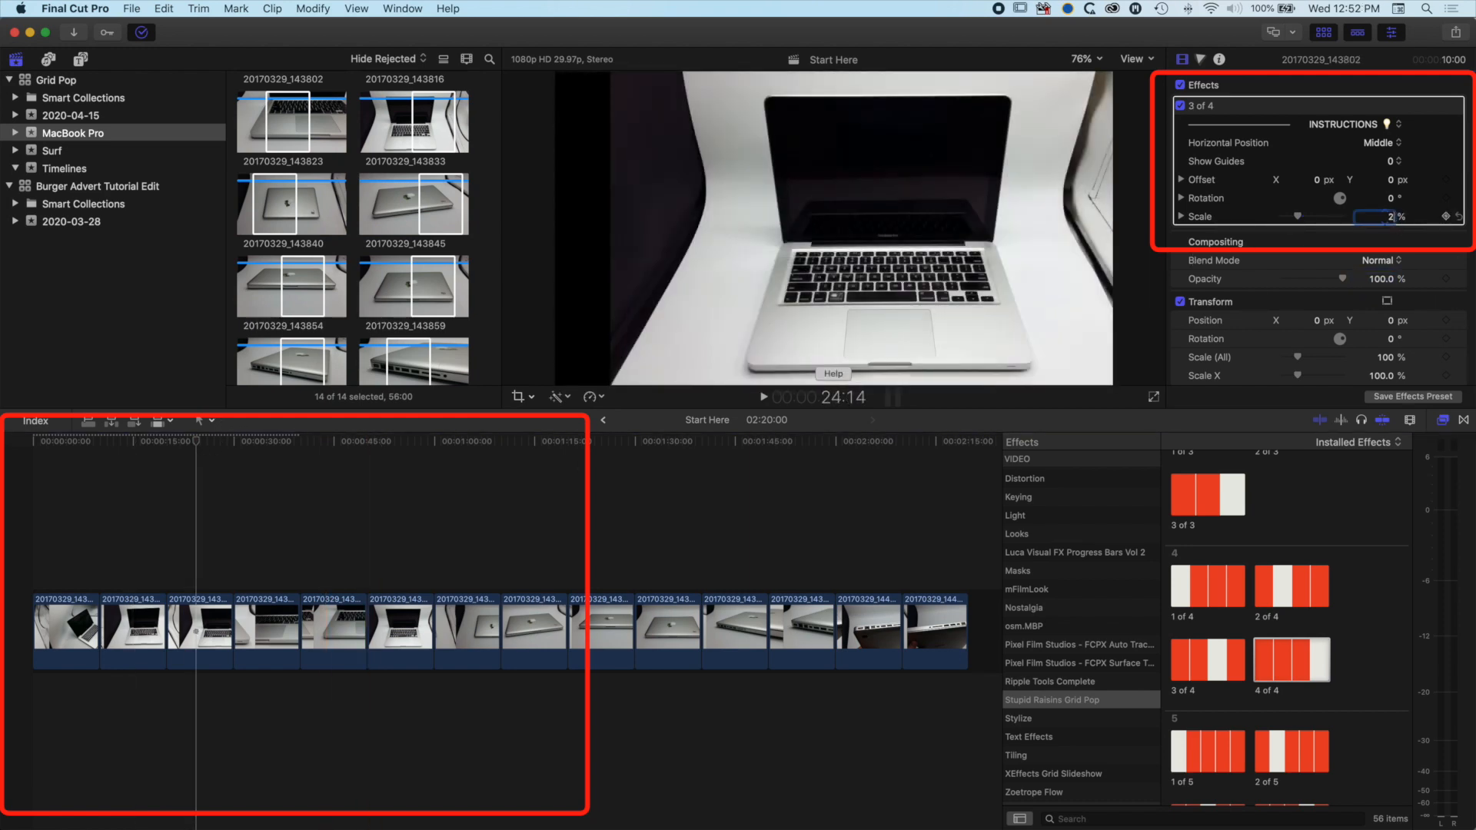
left_click(1389, 217)
type("25")
key("Return")
left_click(269, 461)
left_click(1388, 217)
type("25")
key("Tab")
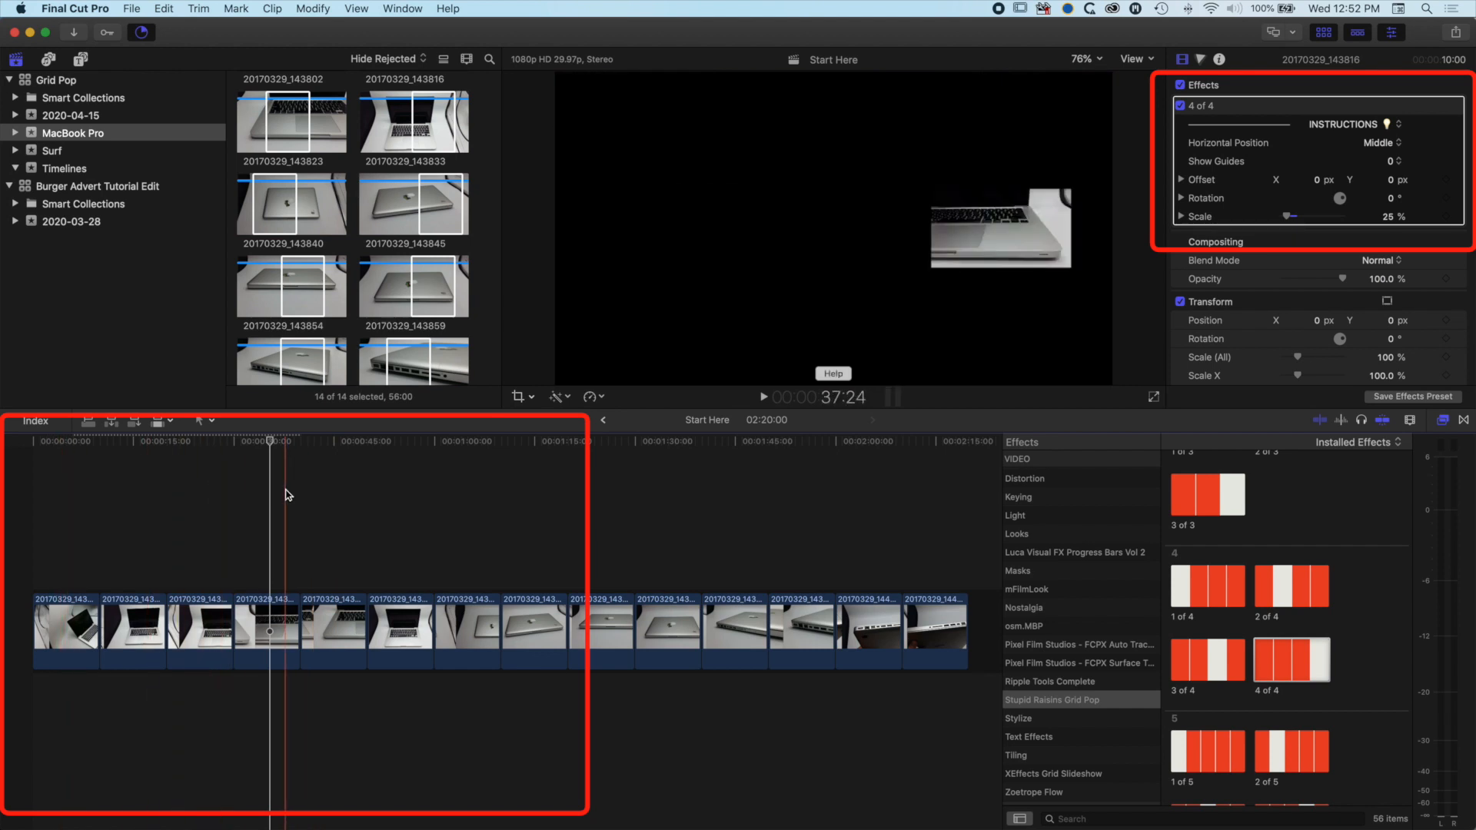
- Stack the second, third and fourth clips in order as connected clips above the first clip at the timeline's start
left_click(134, 638)
left_click_drag(134, 639, 45, 476)
left_click(58, 490)
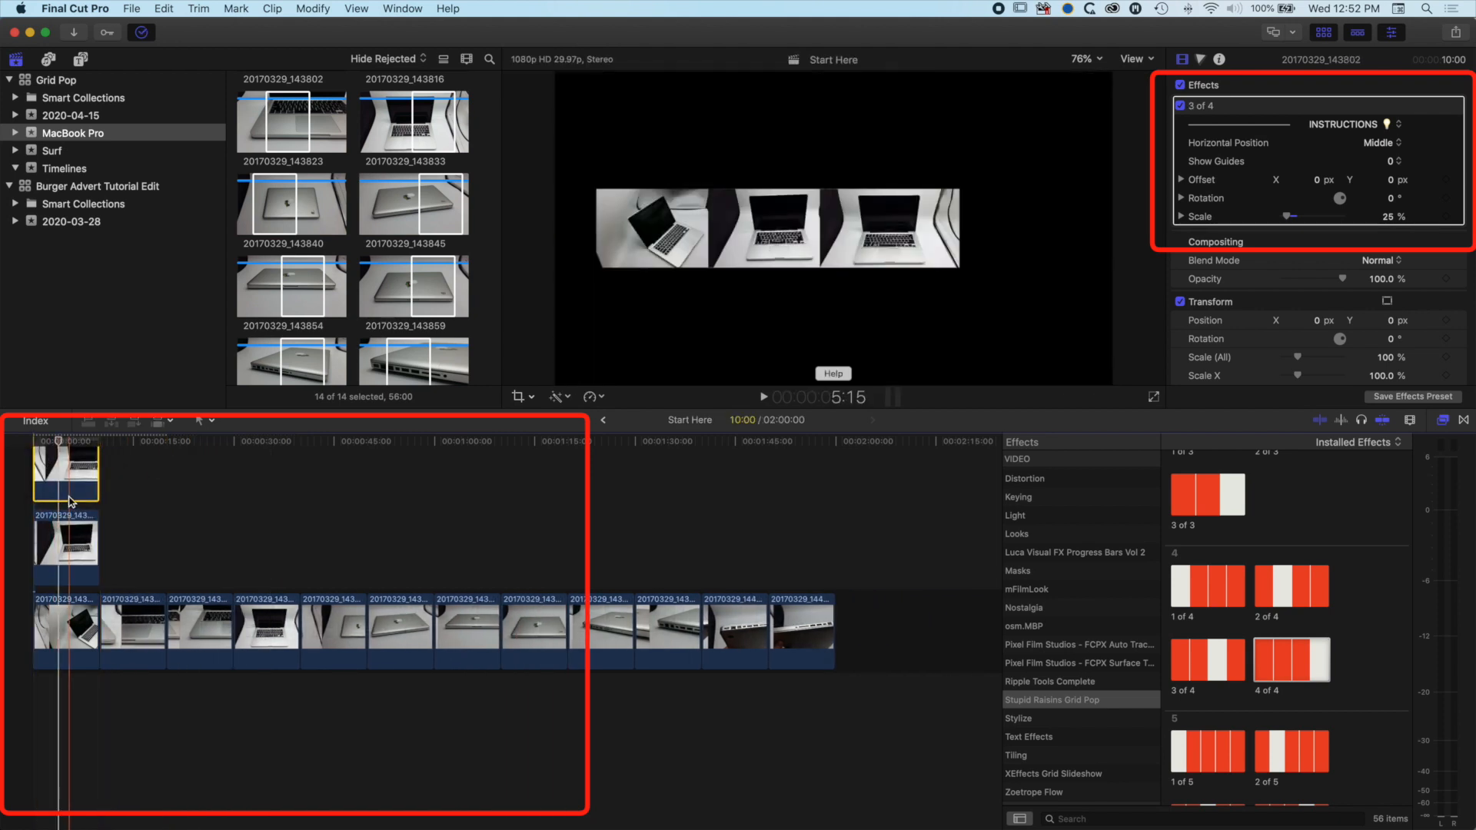
scroll(71, 503, "up", 5)
left_click_drag(125, 675, 63, 442)
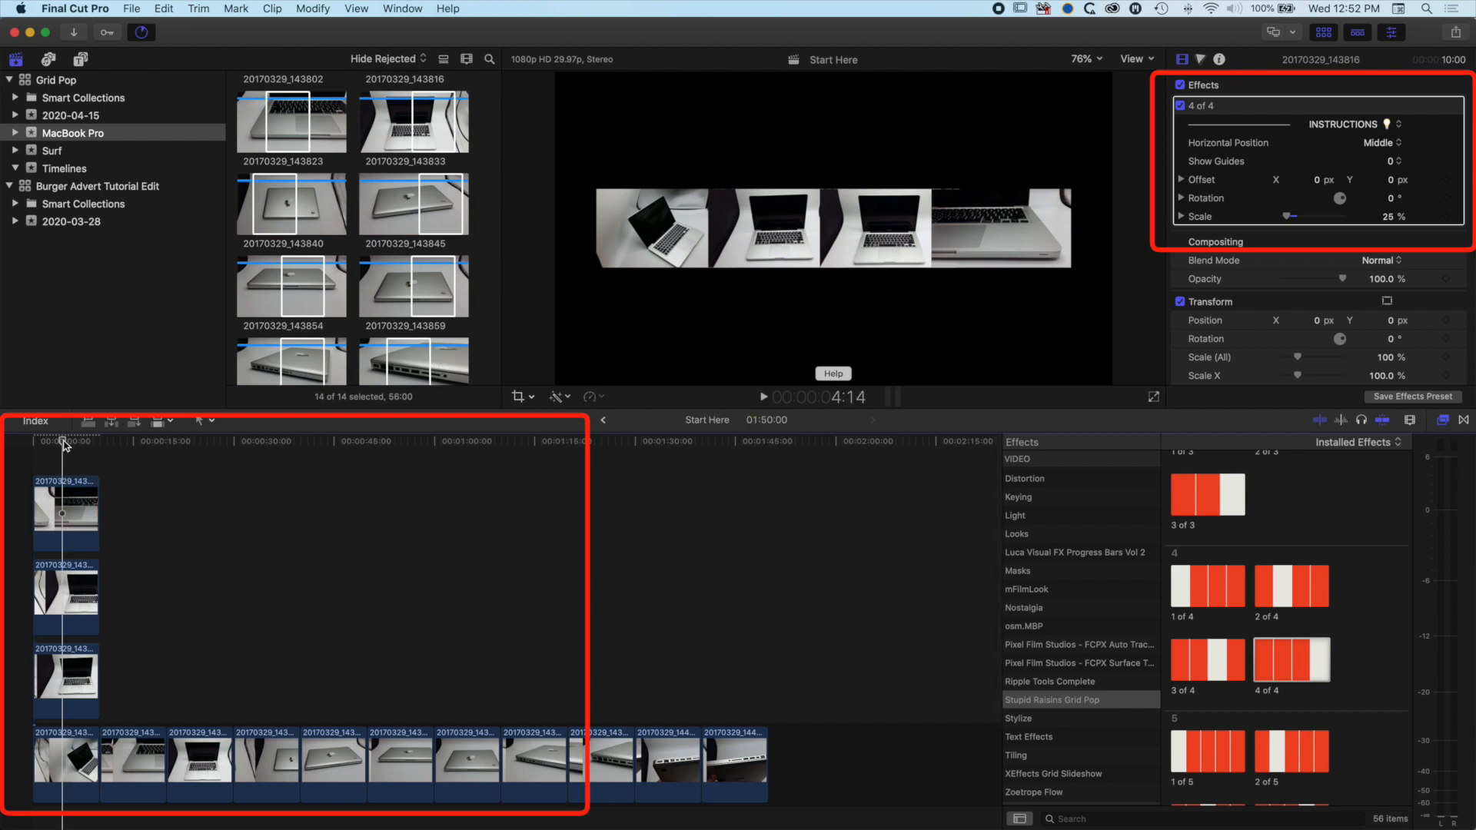
- Set the Grid Pop effect's Scale to 20% on the three clips stacked above the first clip
left_click(66, 494)
left_click(1391, 218)
type("20")
key("Return")
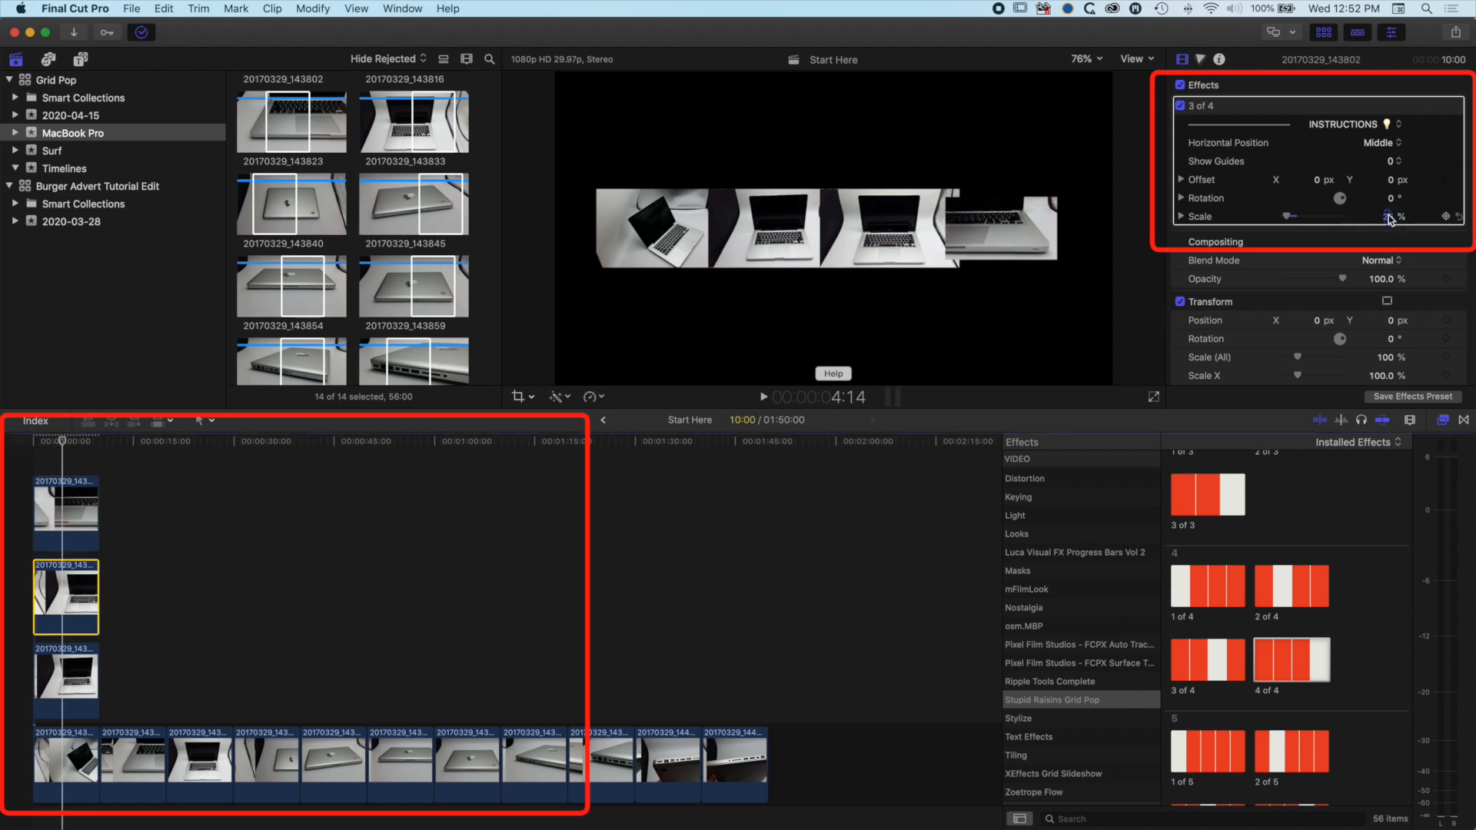
left_click(1391, 218)
type("20")
key("Return")
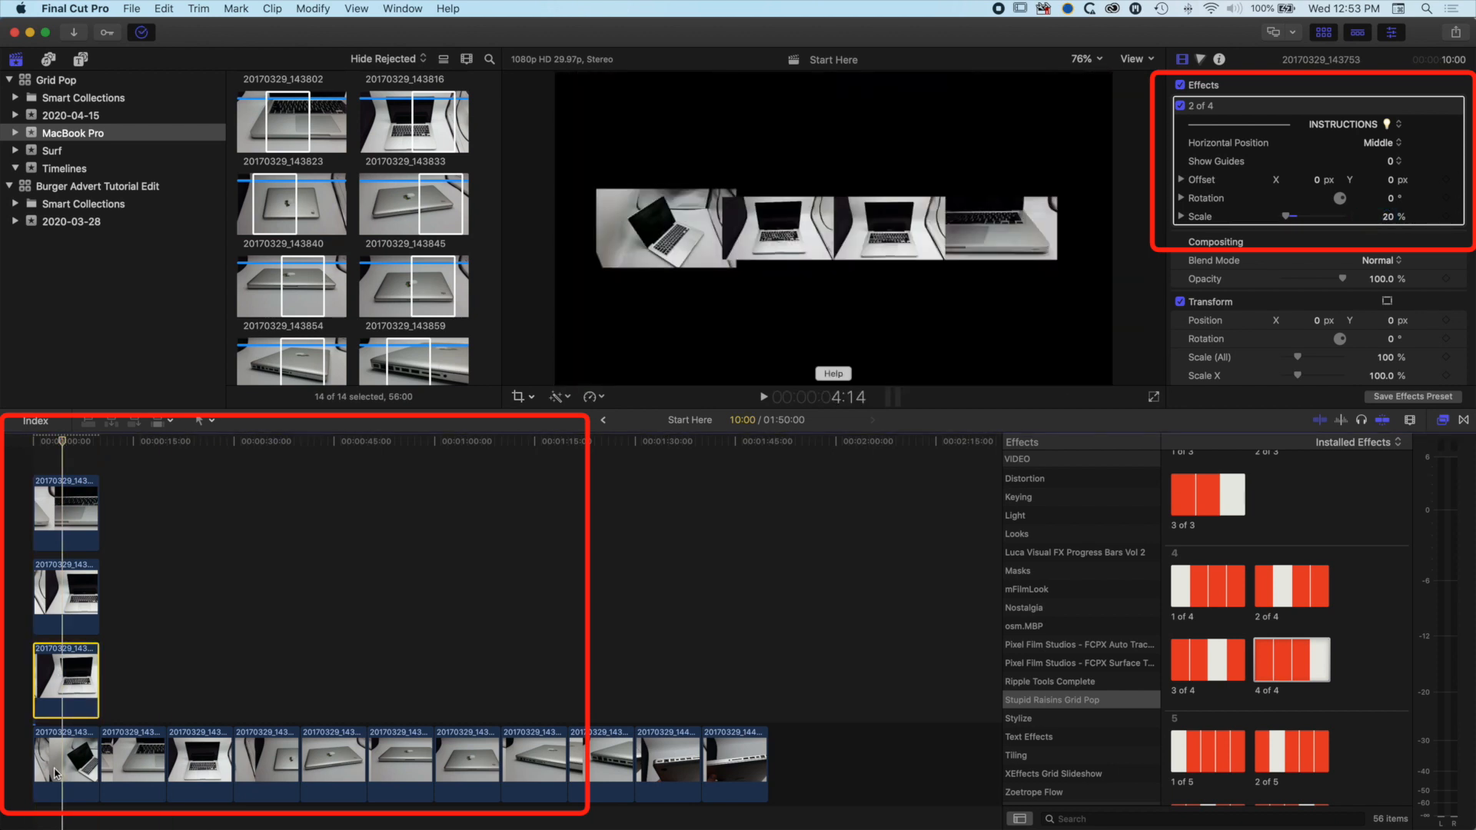
- Set the Scale of the 1 of 4 effect on the lowest clip of the stack to 20%
left_click(56, 773)
left_click(1391, 218)
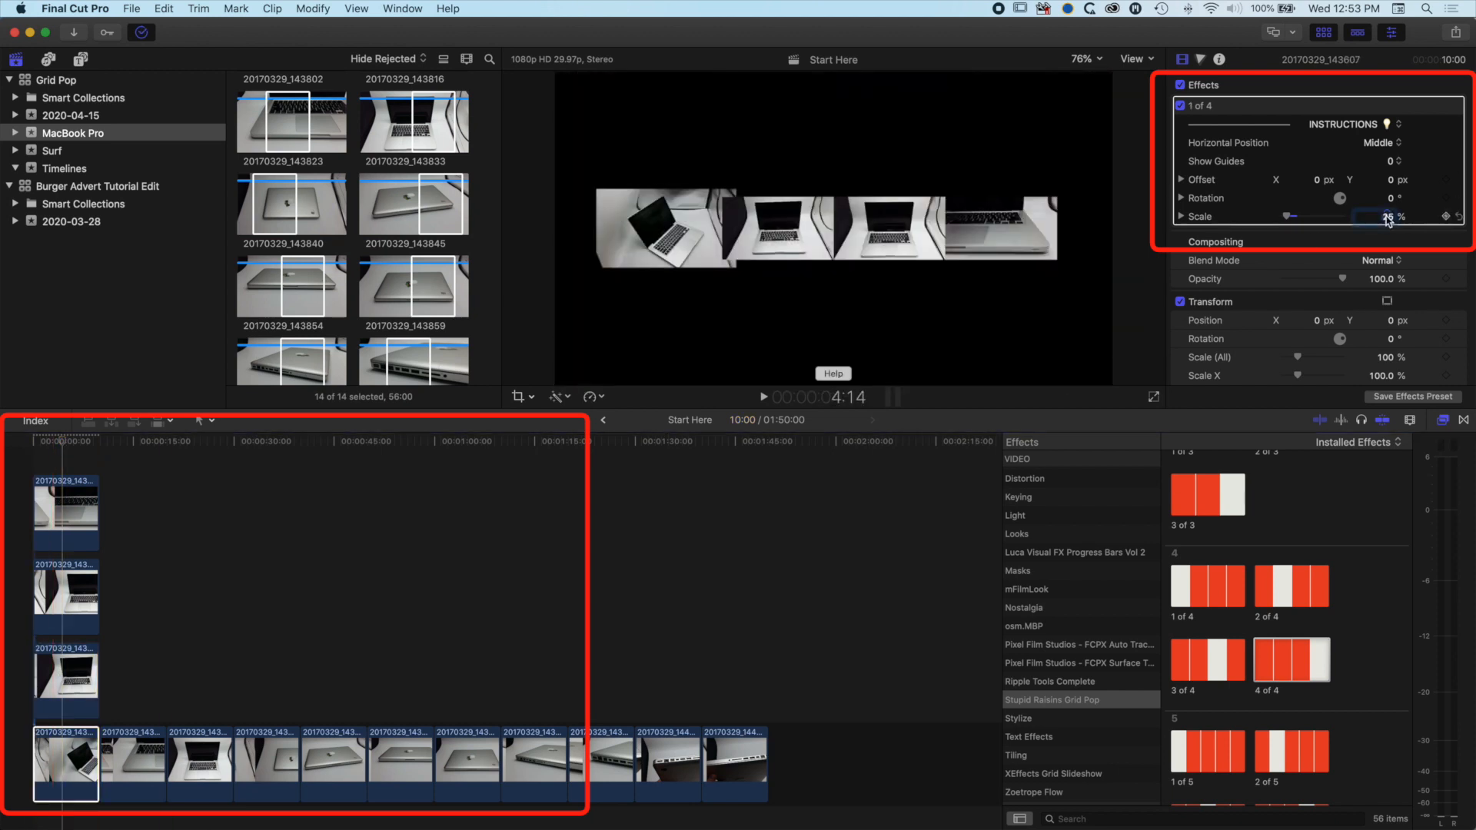
type("20")
key("Return")
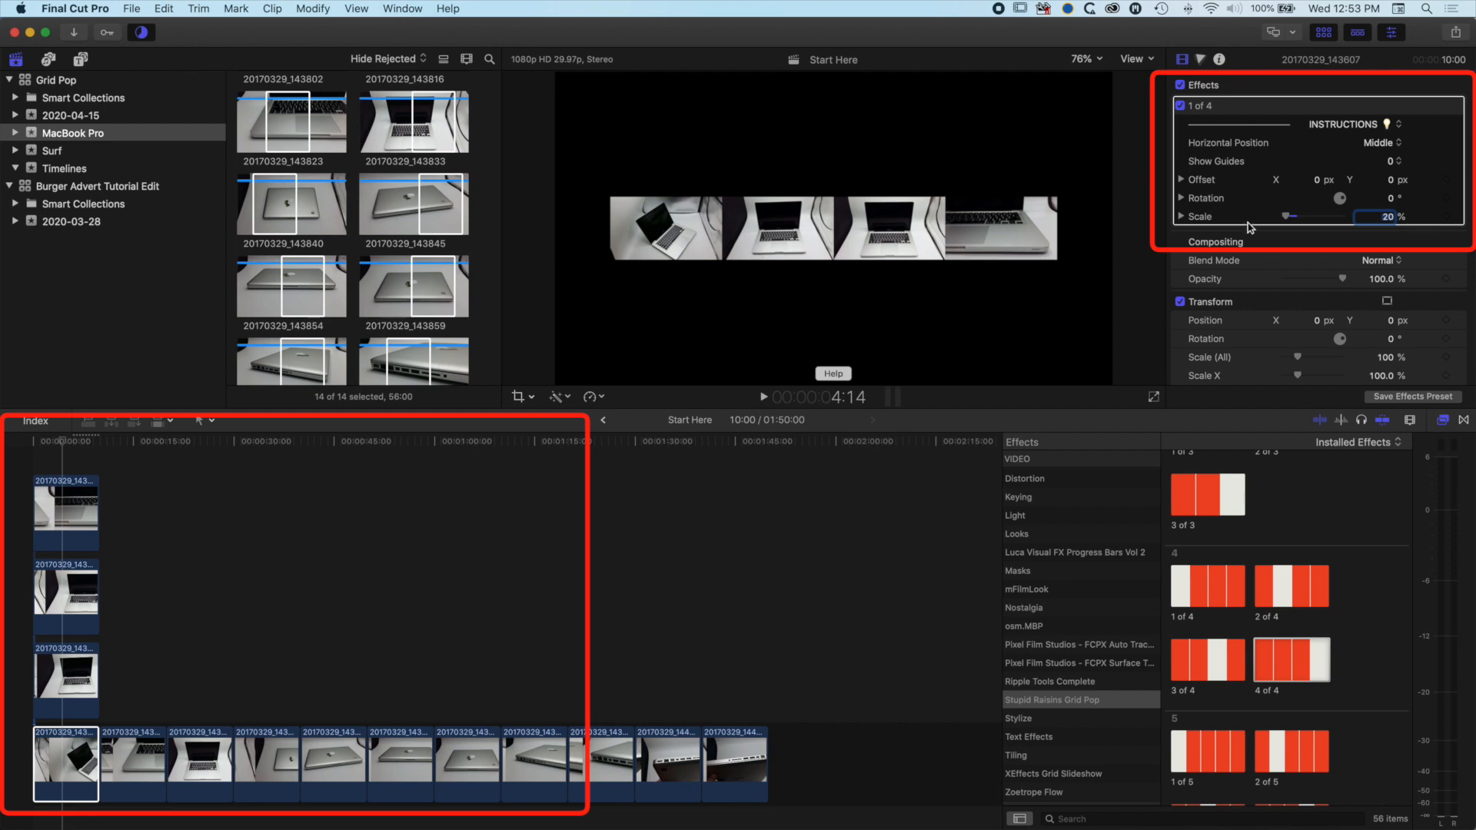
- Disable and re-enable the lowest clip to identify it, and set its 1 of 4 effect's Offset X to -10 px
left_click(68, 759)
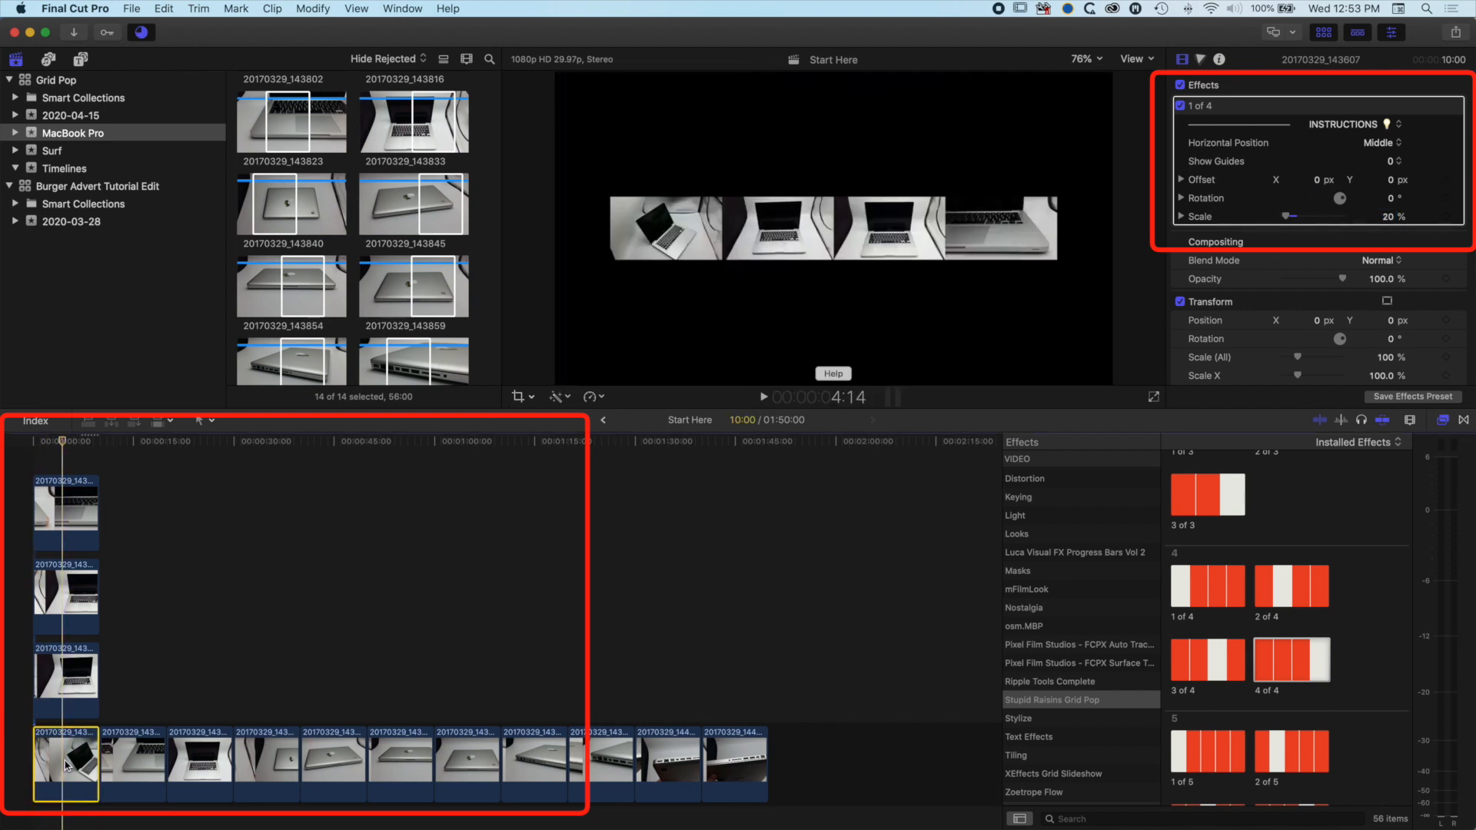
key("v")
key("v")
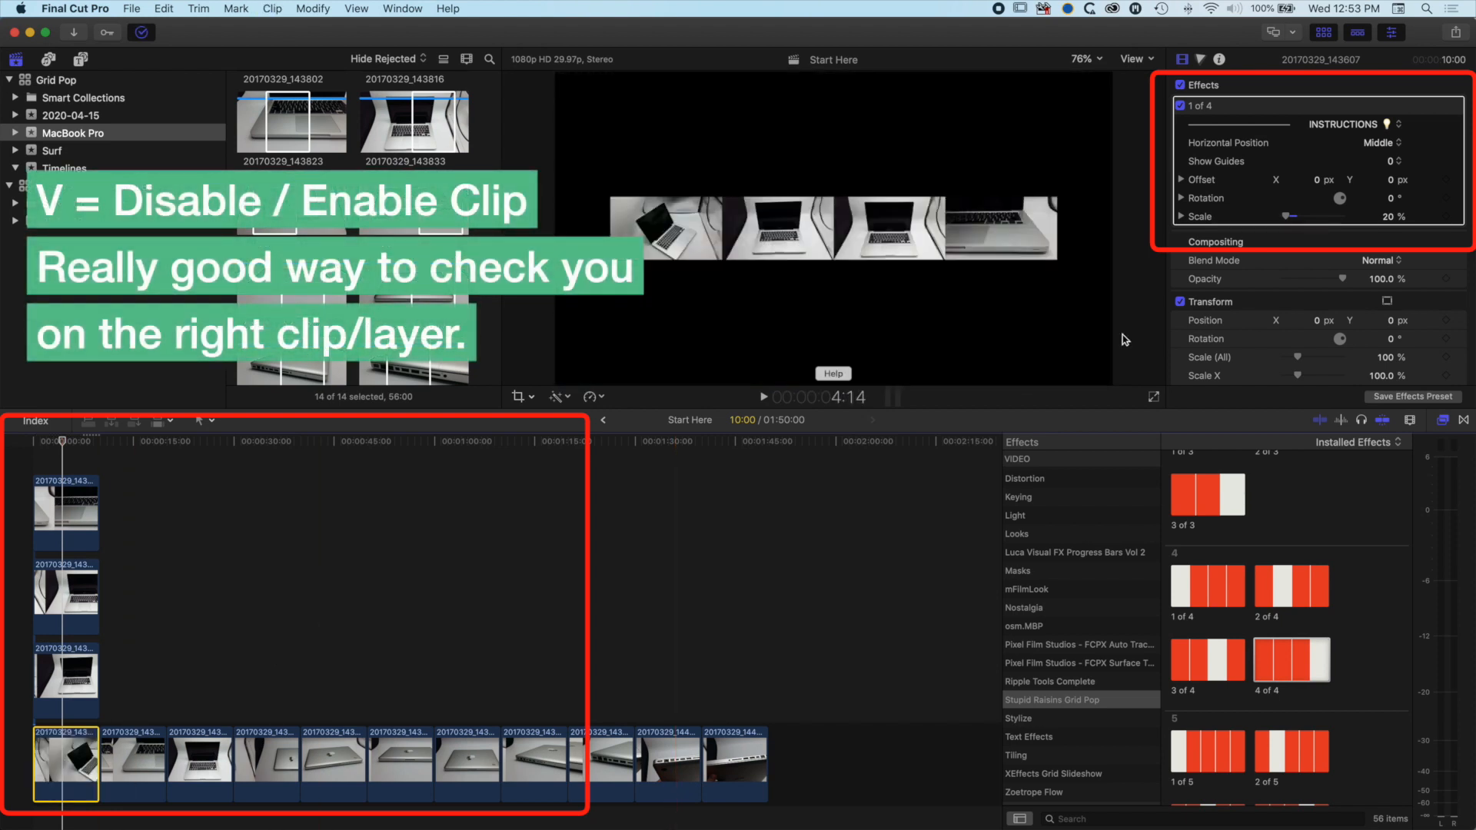
left_click(1320, 180)
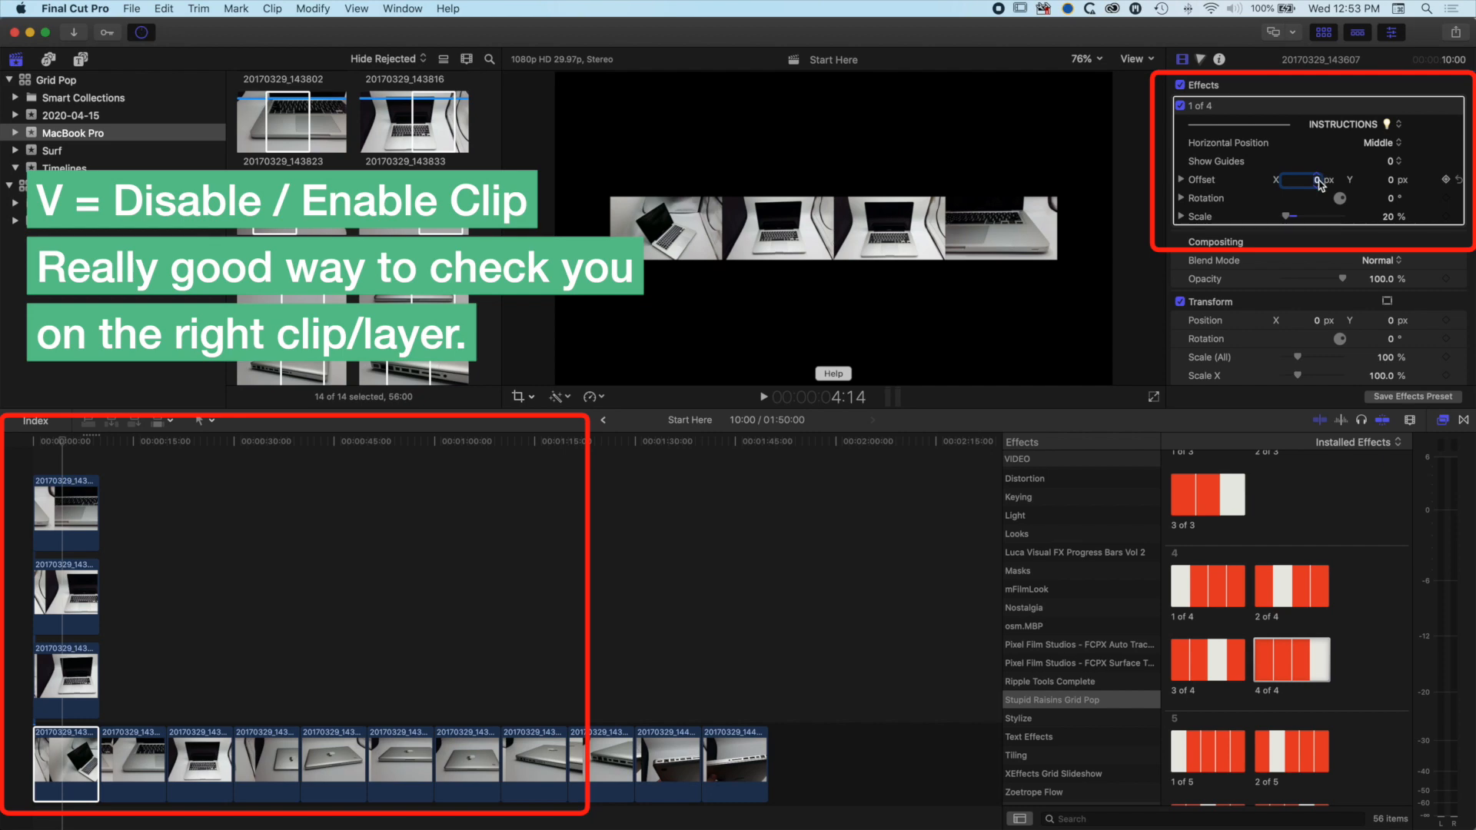
type("-10")
key("Return")
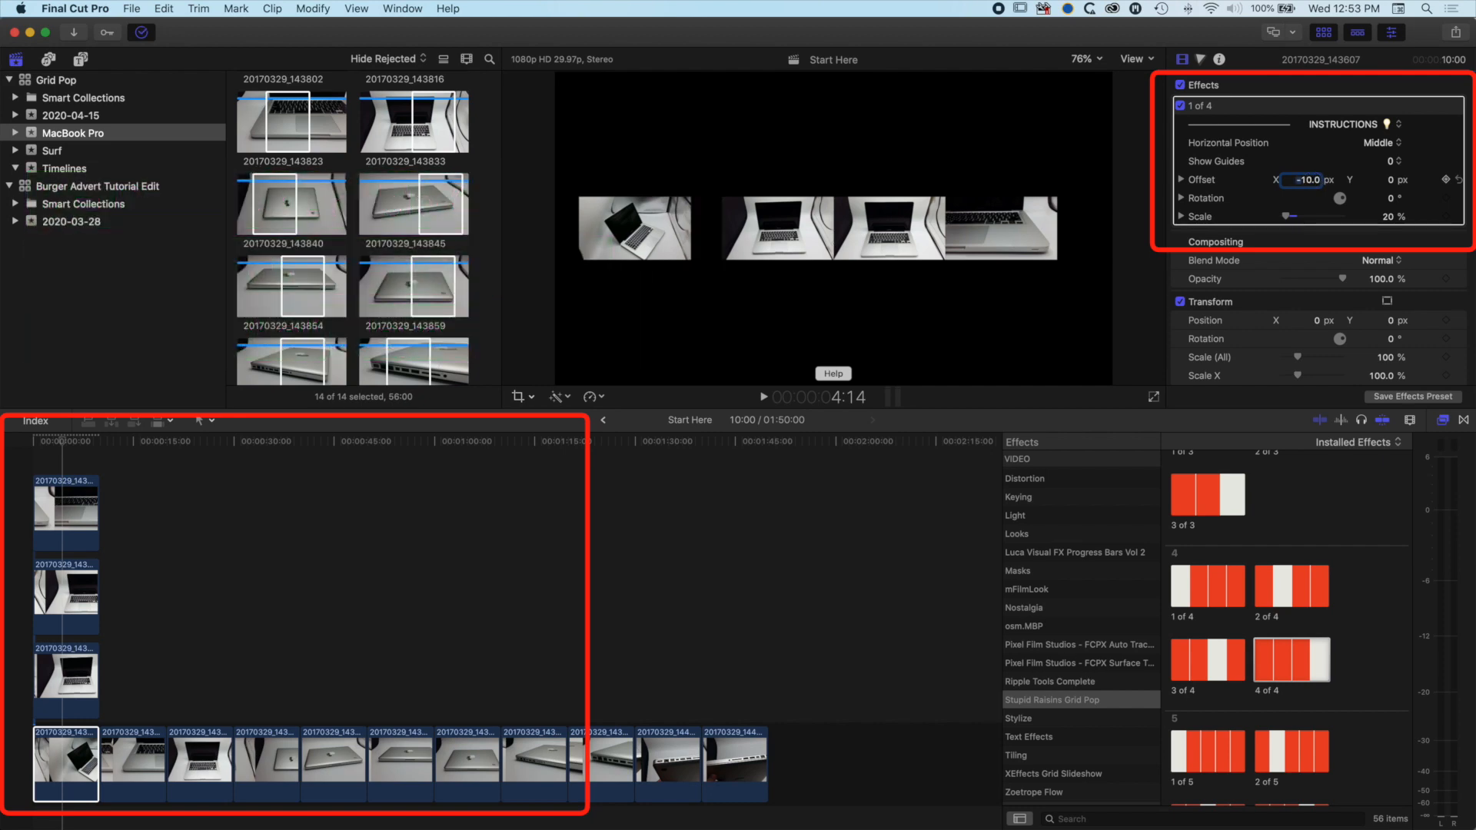
- Disable and re-enable the second clip of the stack to identify it, and set its 2 of 4 effect's Offset X to -5 px
left_click(80, 667)
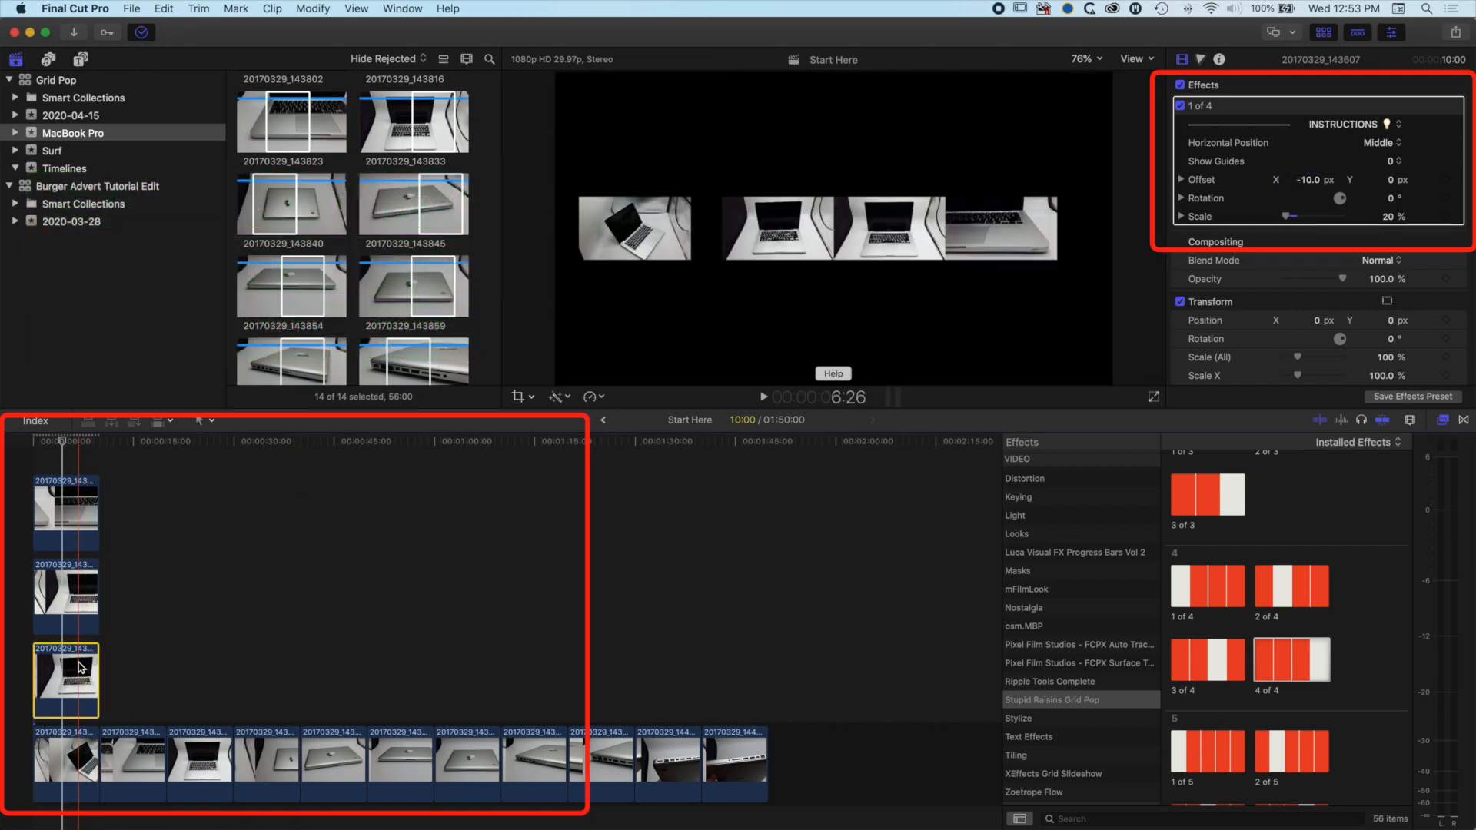
key("v")
key("v")
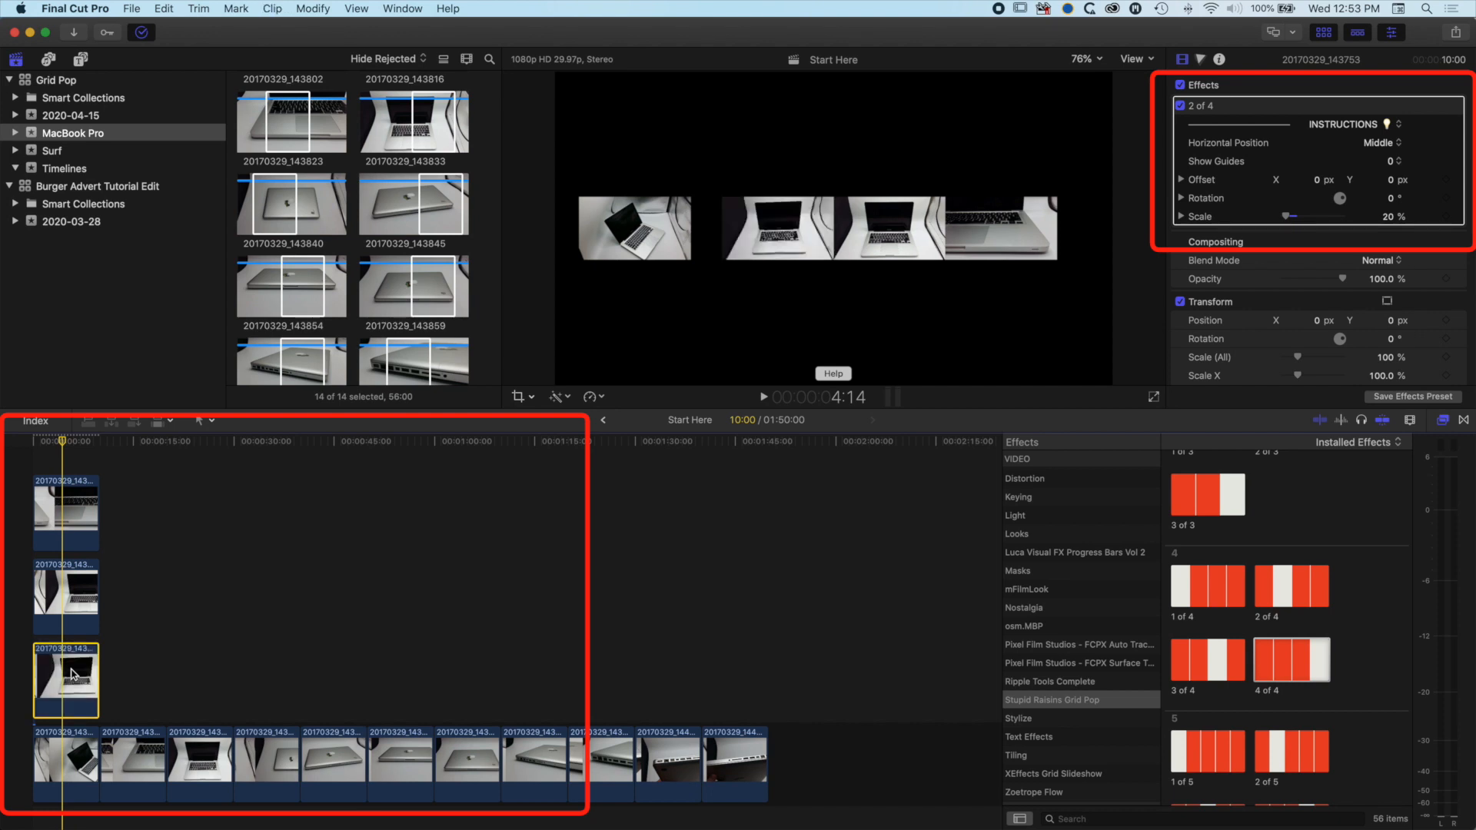
key("v")
key("v")
left_click(1317, 182)
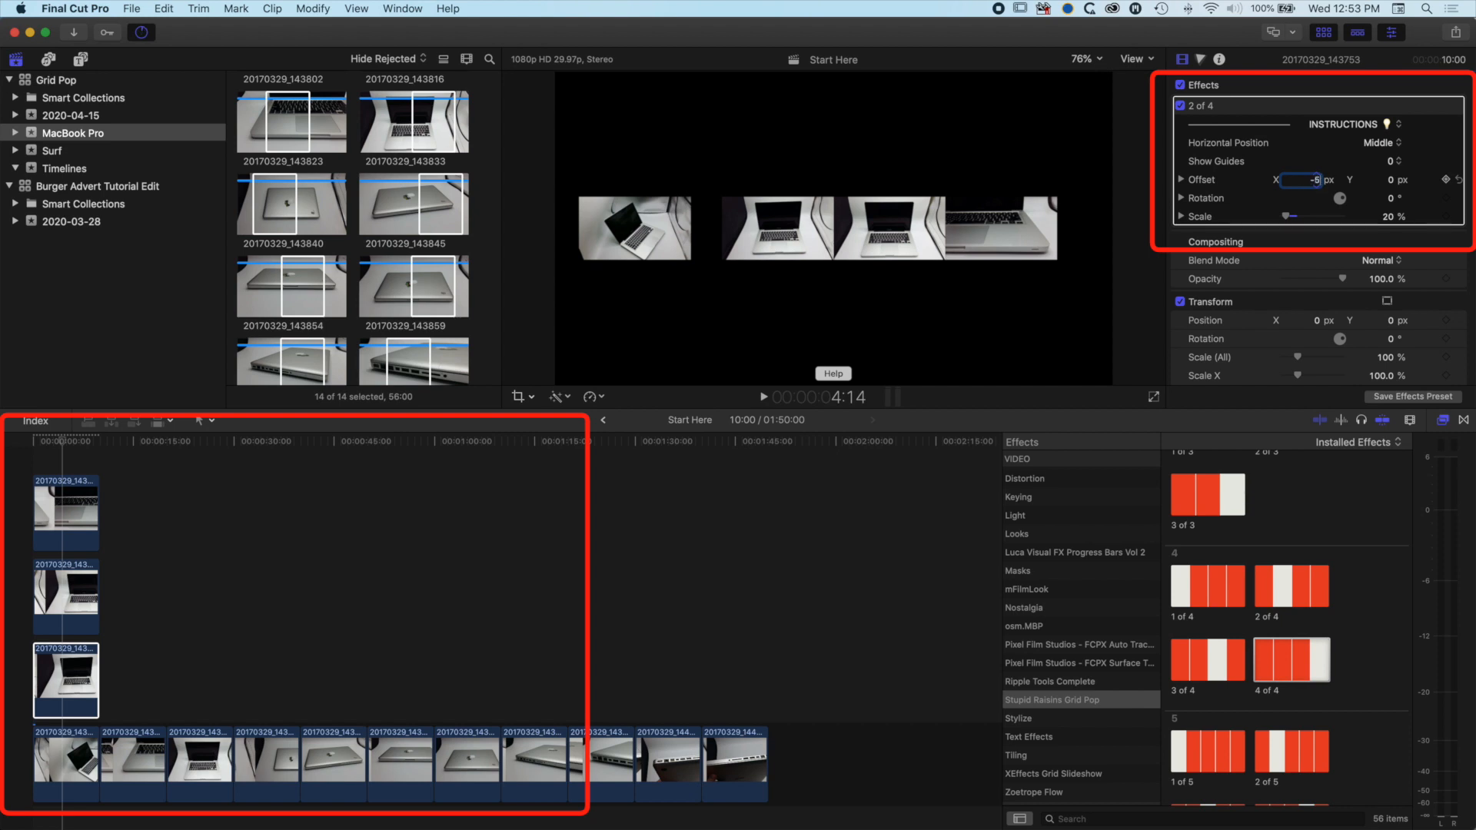
key("Return")
- Try an Offset X of 5 px for the 3 of 4 effect on the third clip of the stack
left_click(71, 591)
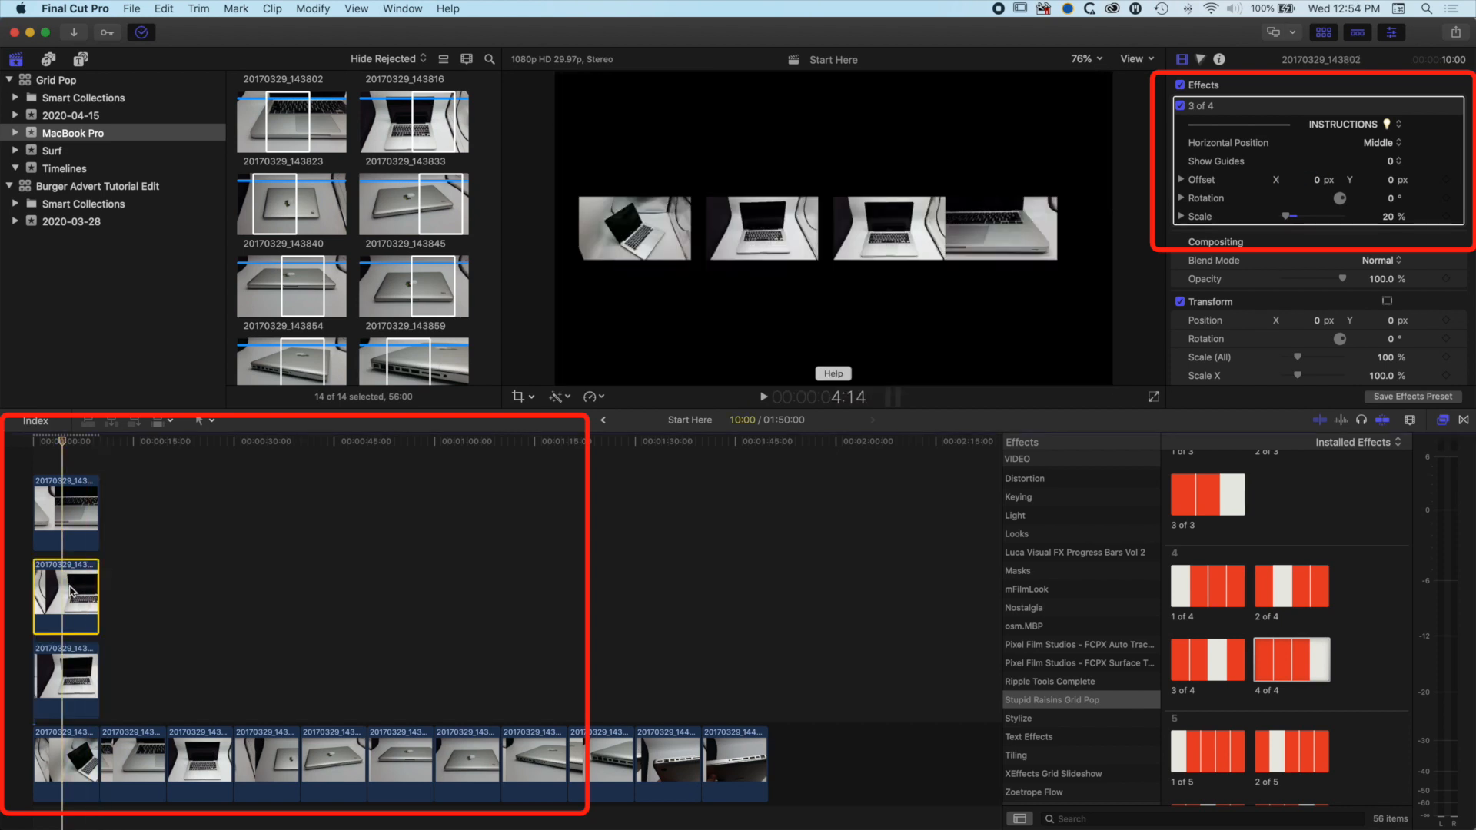
left_click(1318, 182)
type("5")
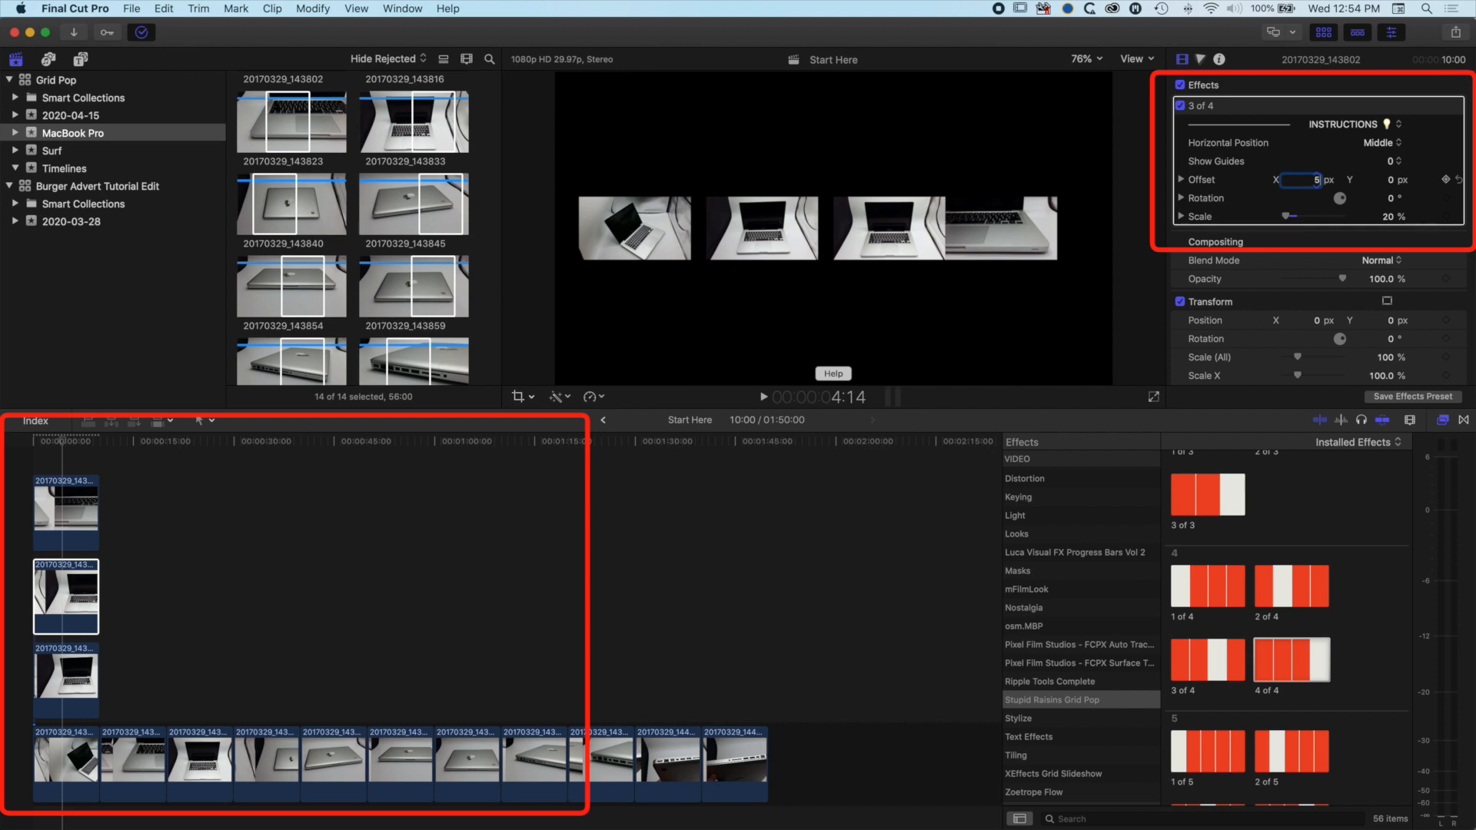
- Set the Offset X of the 2 of 4 effect on the second clip of the stack to -2.5 px
left_click(86, 673)
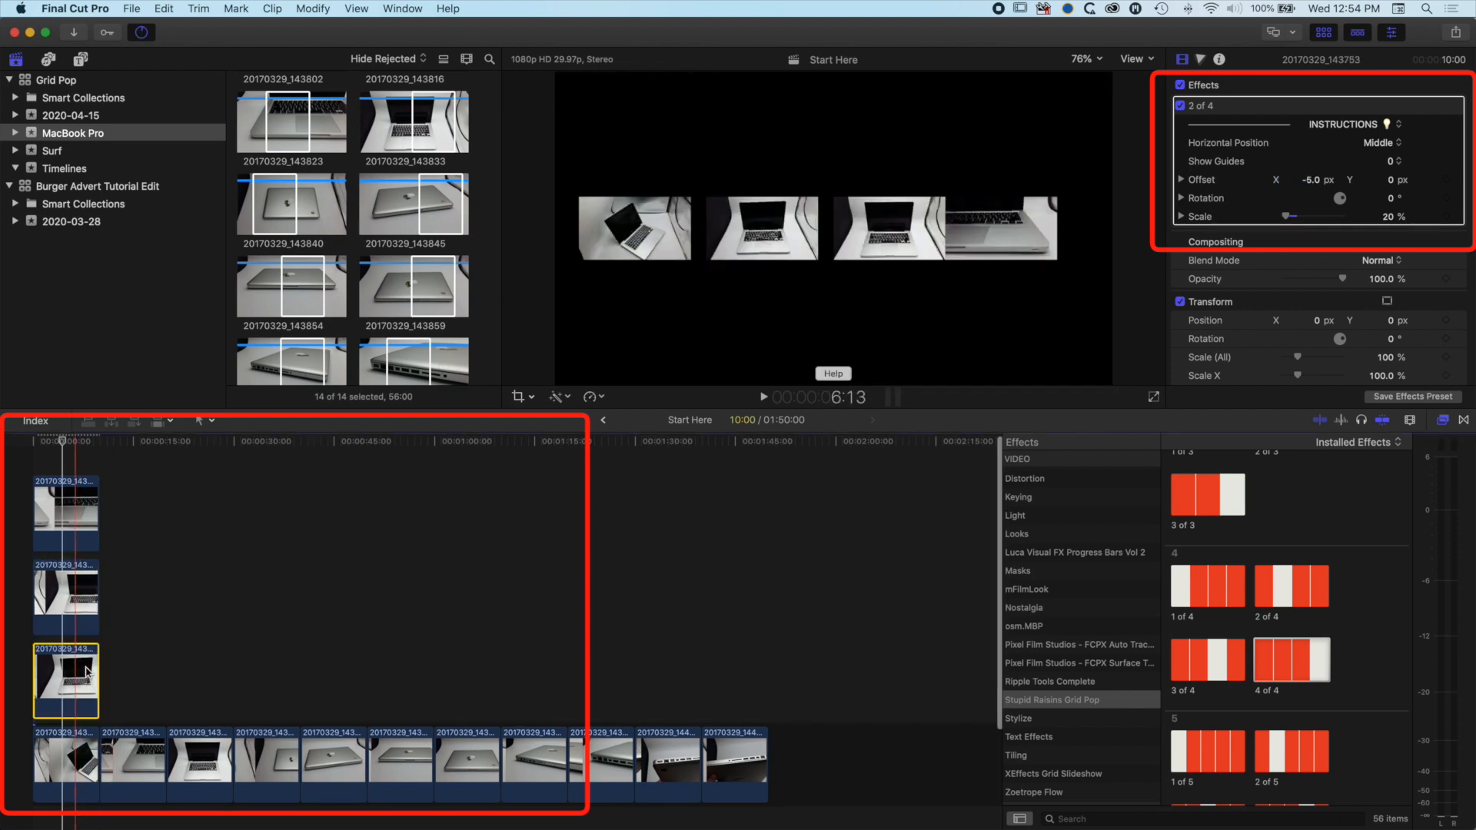
left_click(1315, 180)
type("-2.5")
key("Return")
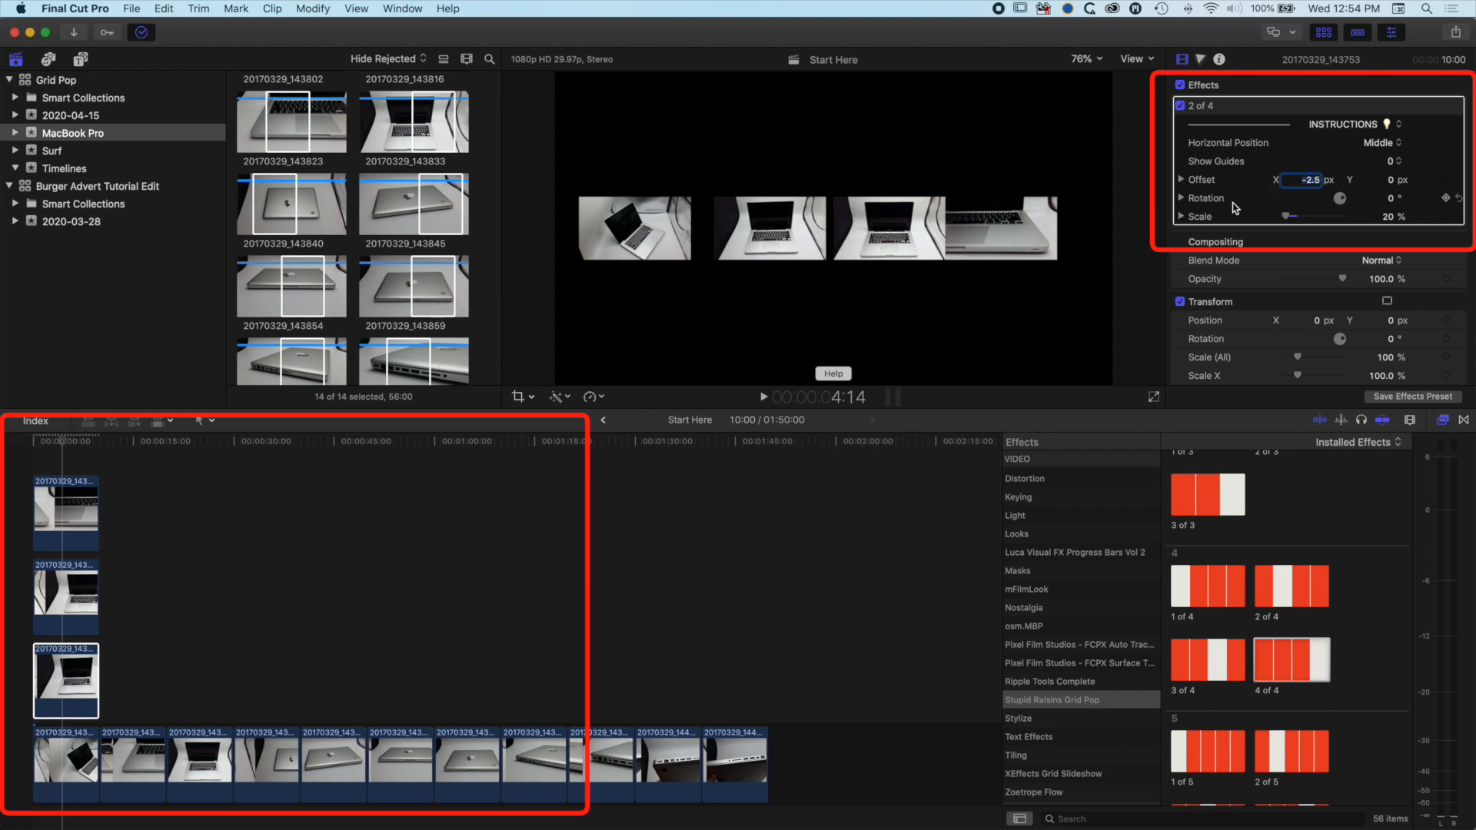
- Set the Offset X of the 3 of 4 effect on the third clip of the stack to 2.5 px
left_click(81, 592)
left_click(1318, 182)
type("2.")
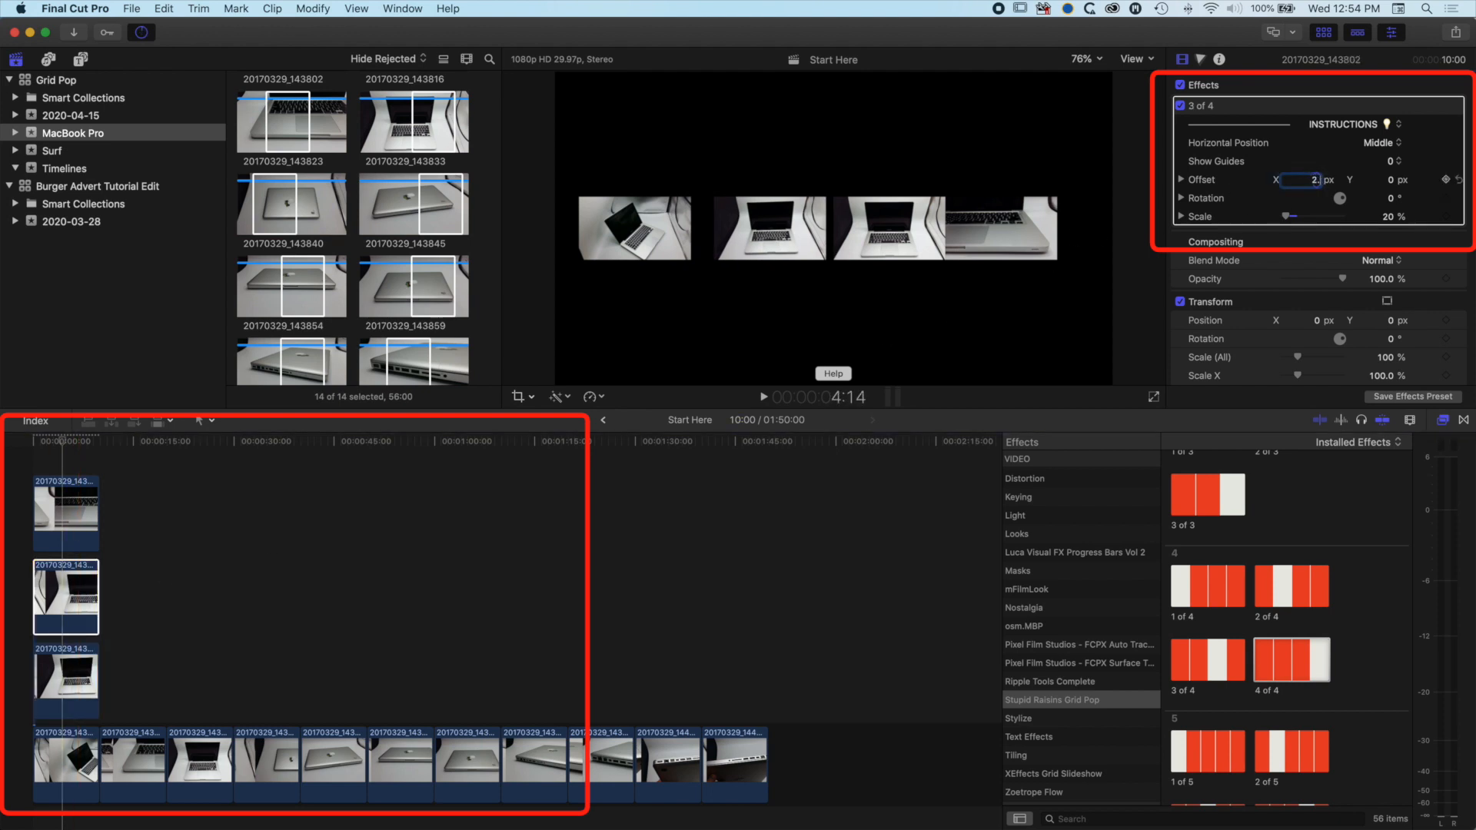
type("5")
key("Return")
- Try an Offset X of 10 px for the 4 of 4 effect on the uppermost clip of the stack
left_click(82, 514)
left_click(1318, 181)
type("10")
key("Return")
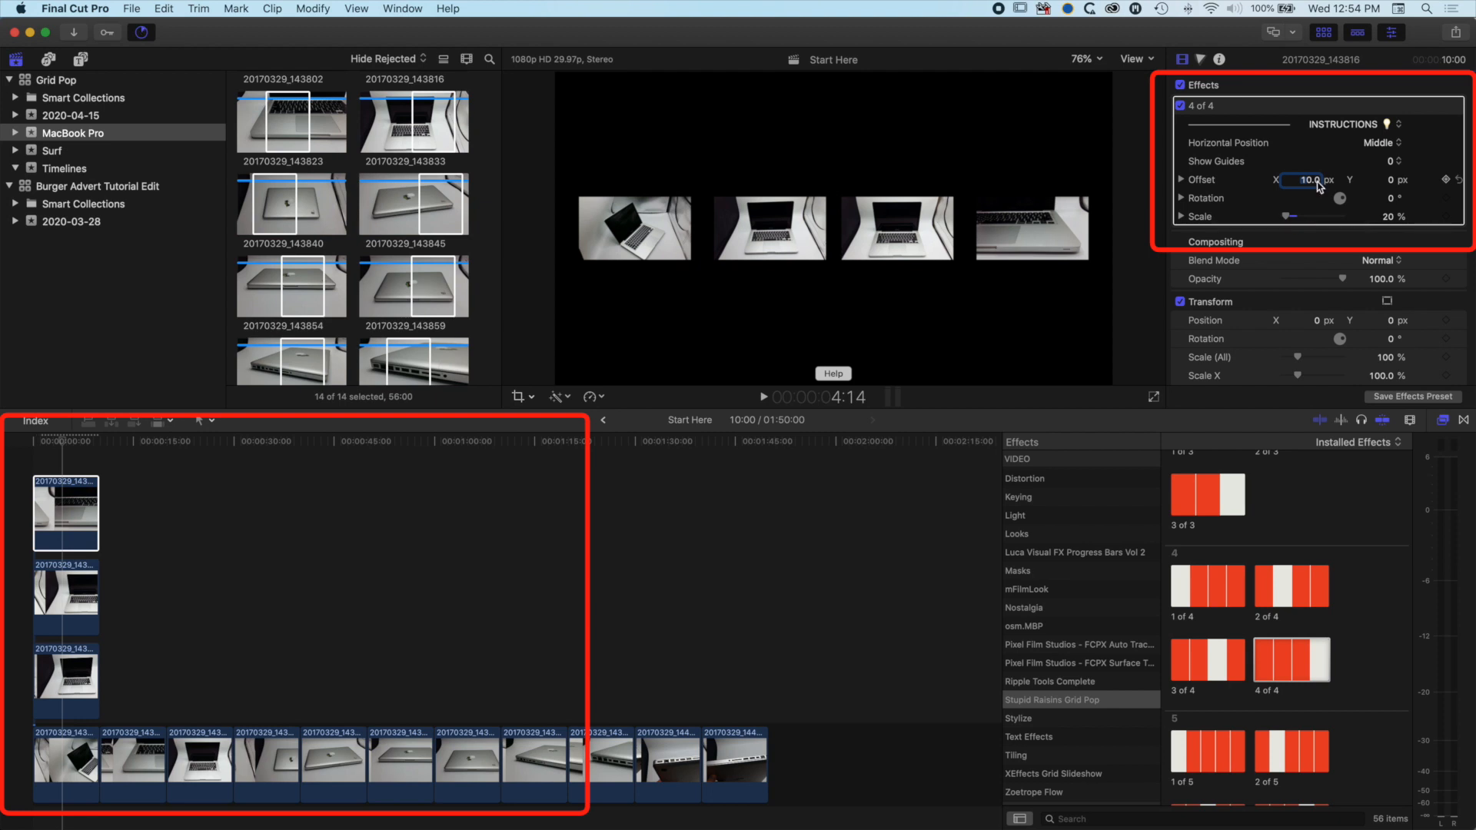
- Compare the offsets of the stacked clips and set the lowest clip's 1 of 4 effect to an Offset X of -7.5 px
left_click(69, 532)
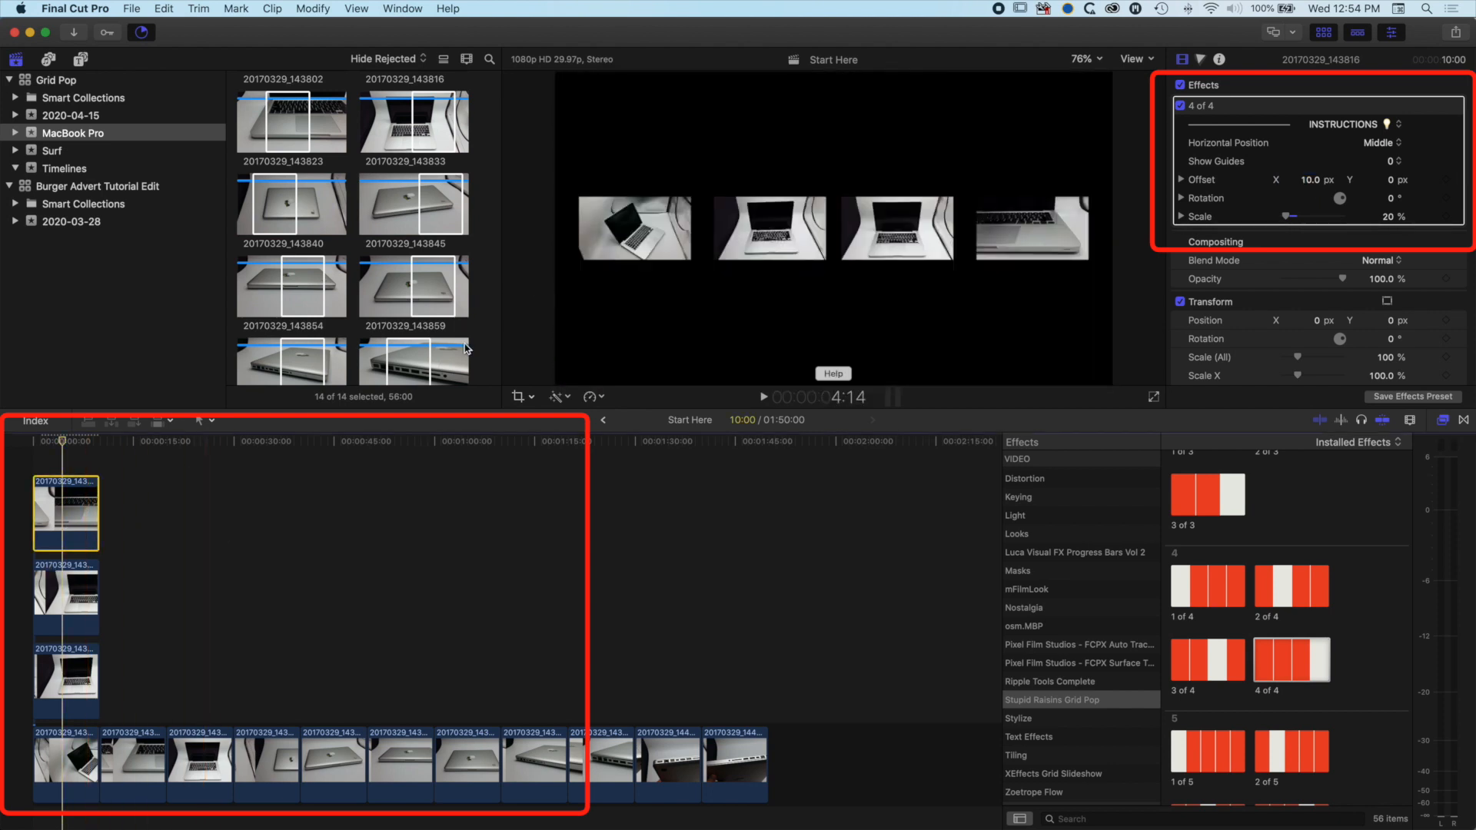
left_click(65, 615)
left_click(69, 673)
left_click(61, 607)
left_click(60, 669)
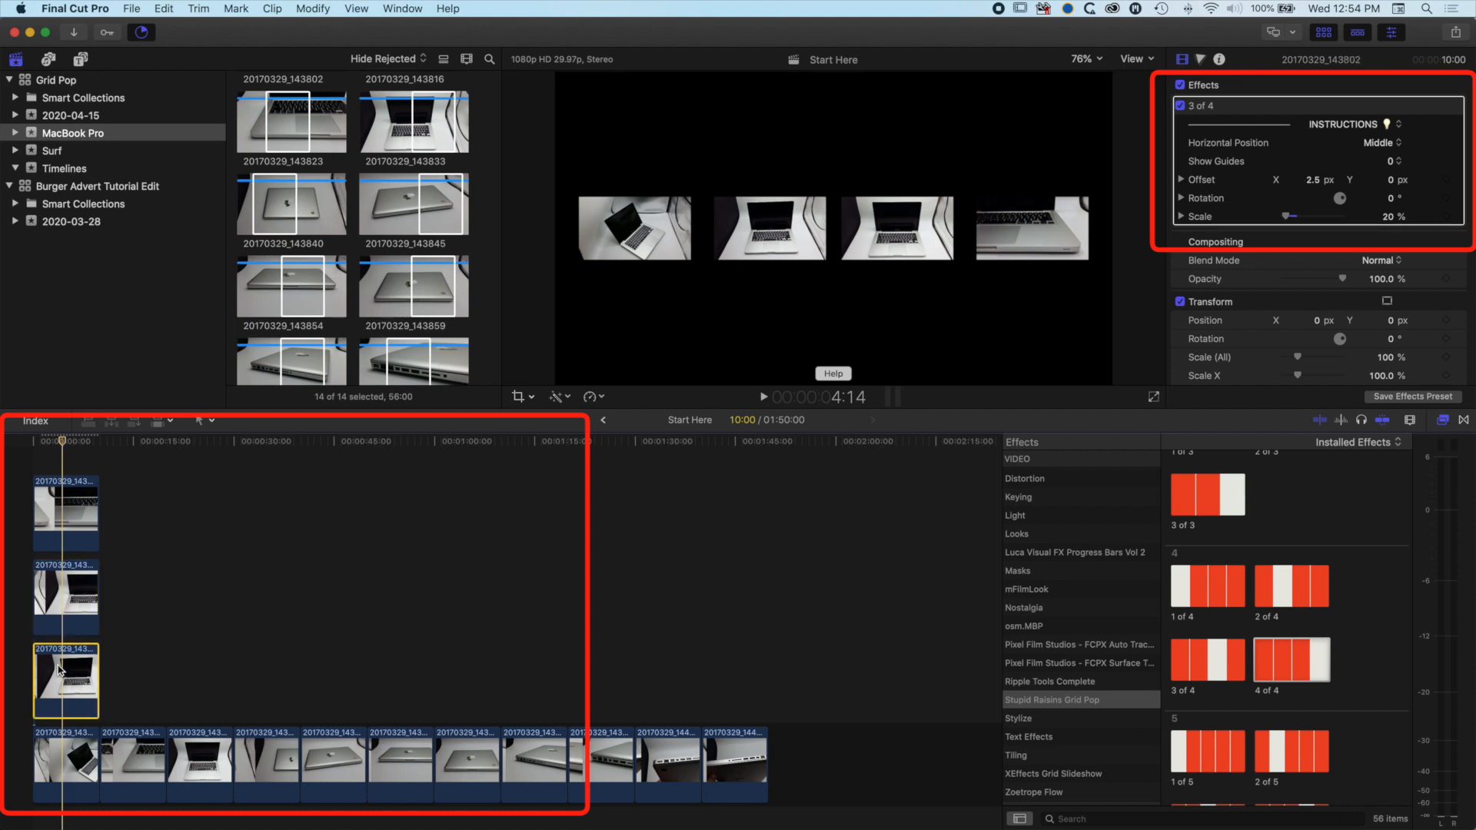
left_click(77, 508)
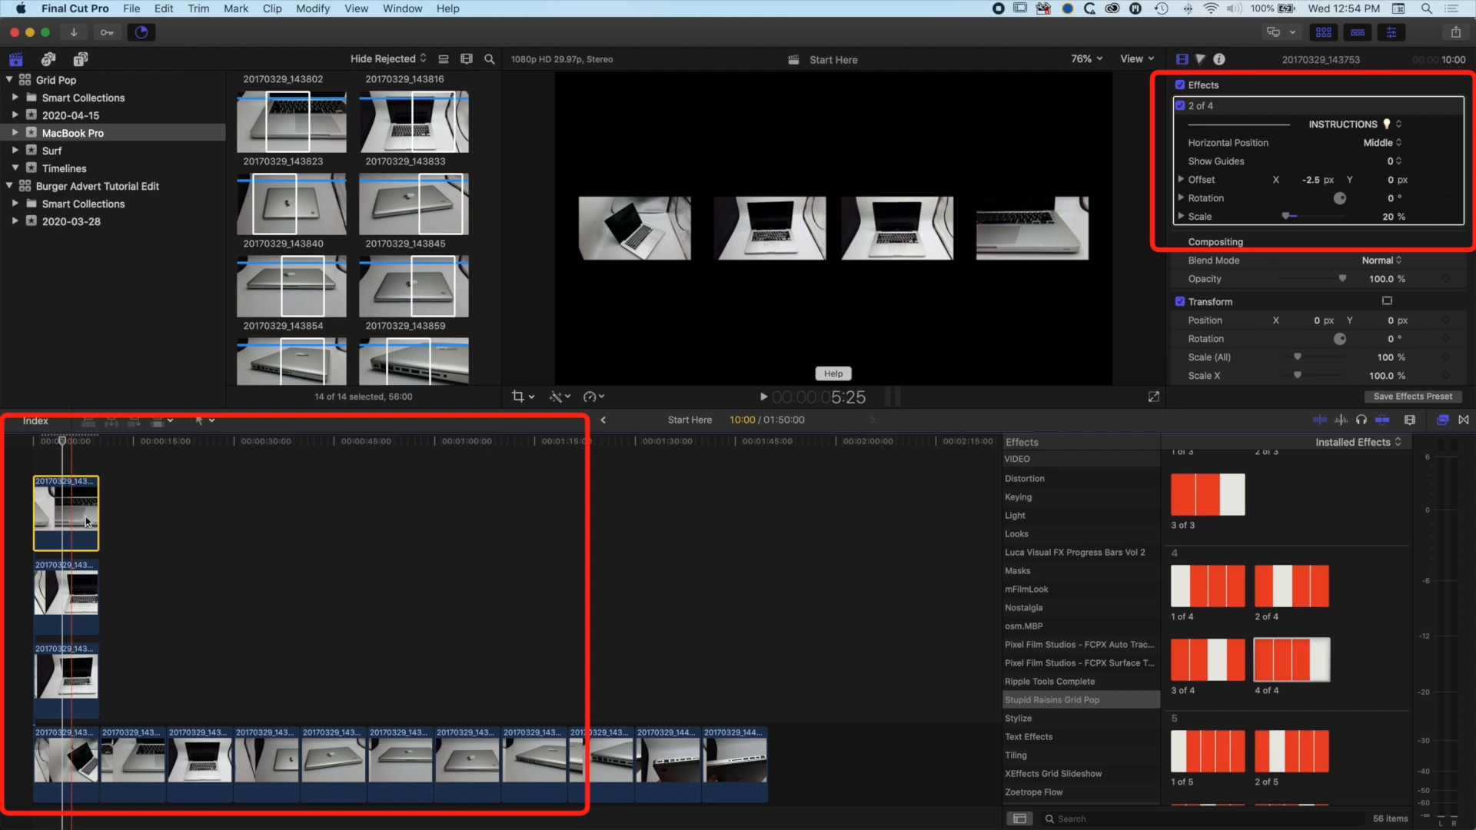
left_click(53, 769)
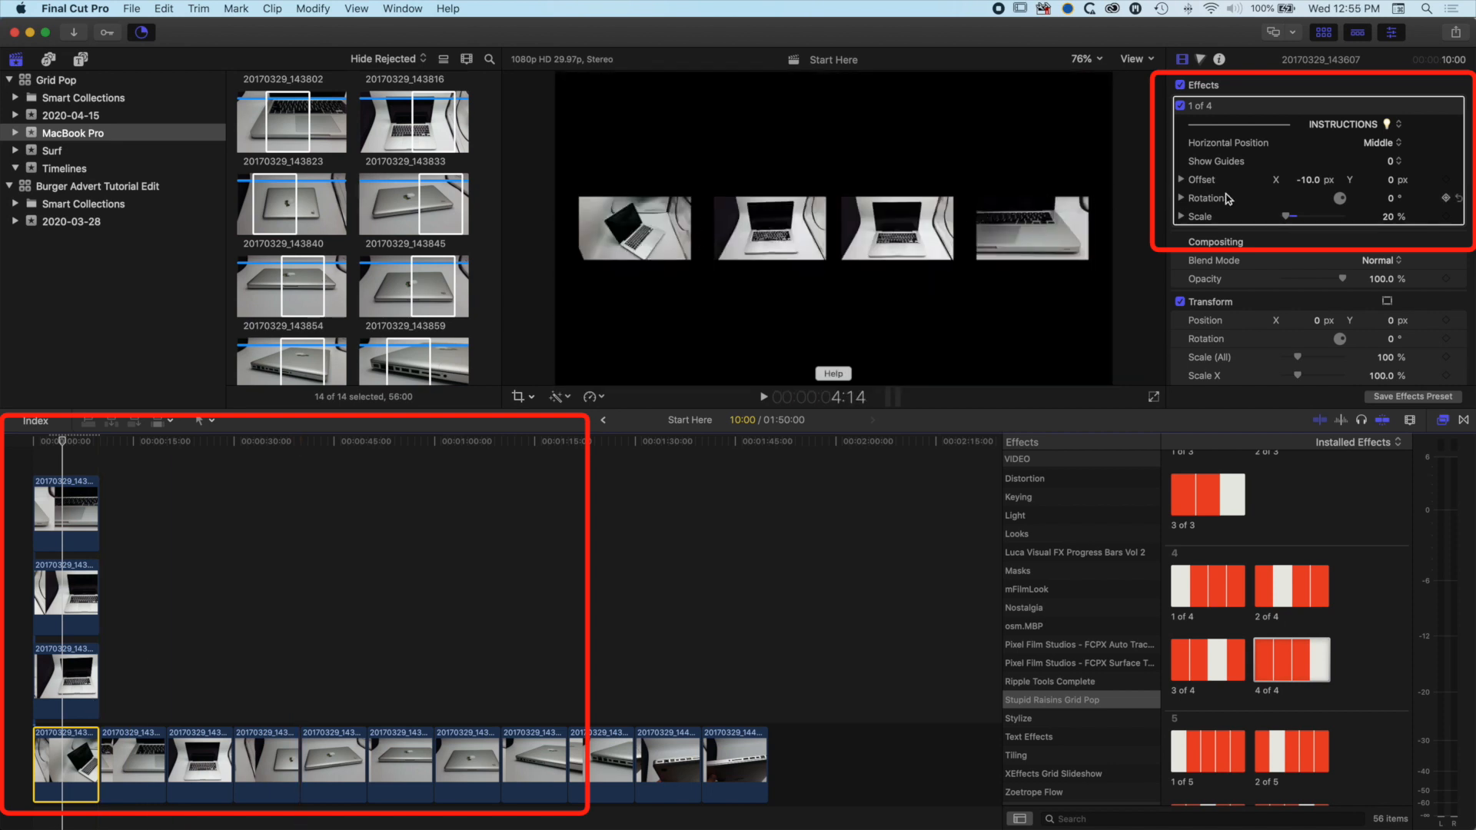
left_click(1313, 182)
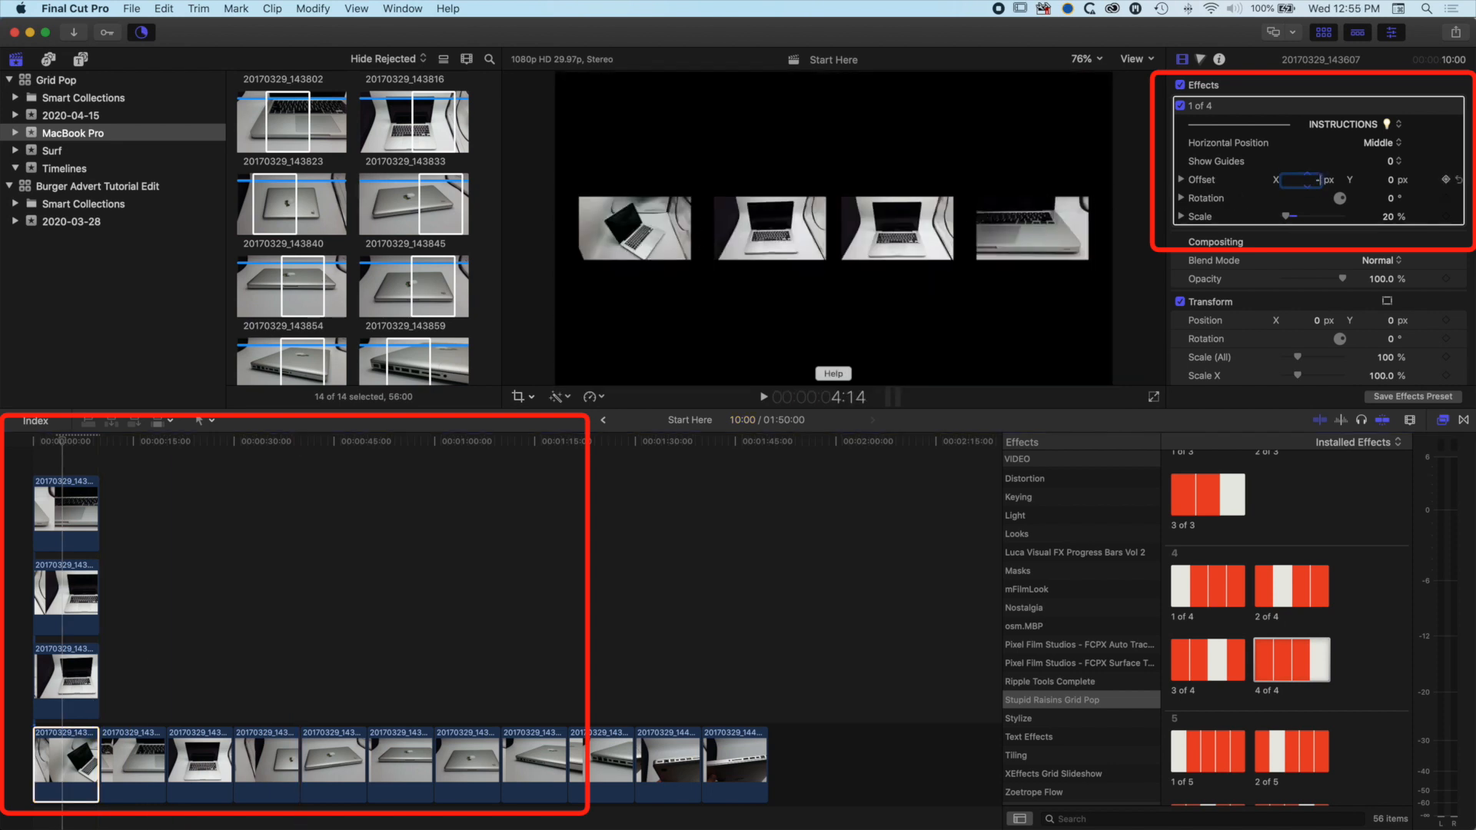
key("Return")
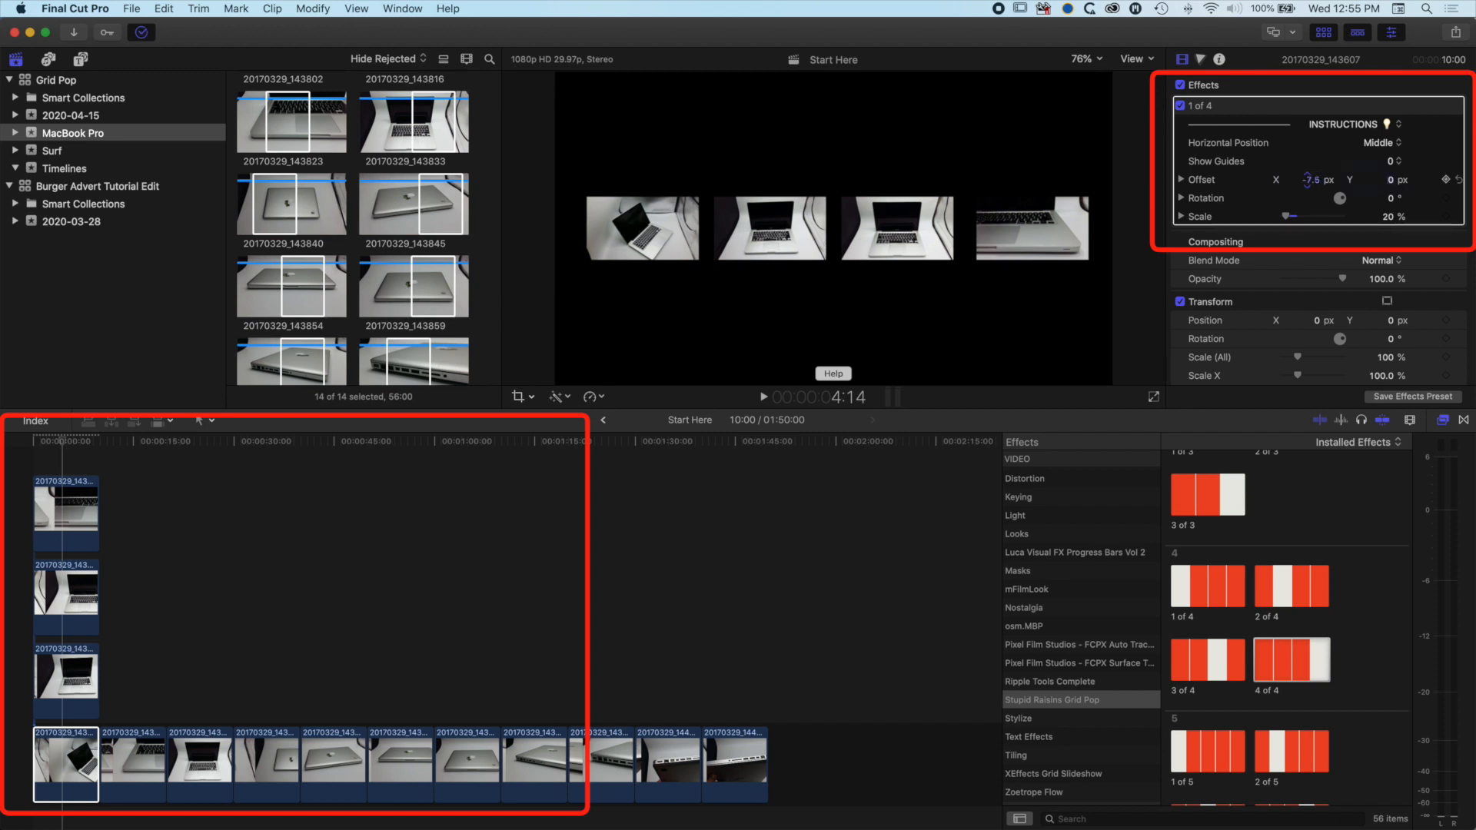
- Set the Offset X of the 4 of 4 effect on the uppermost clip of the stack to 7.5 px
left_click(66, 512)
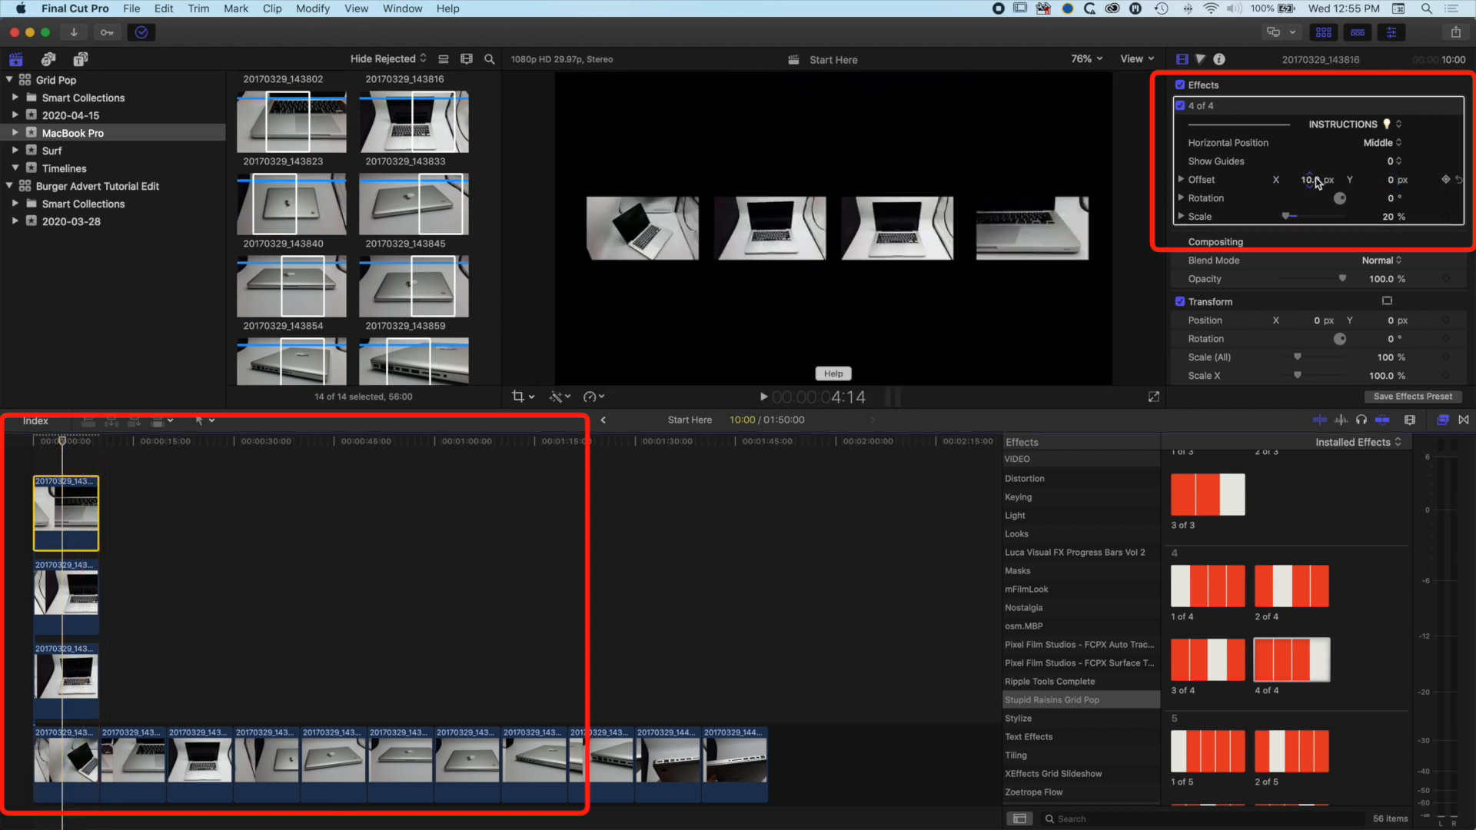
left_click(1309, 180)
type("7.")
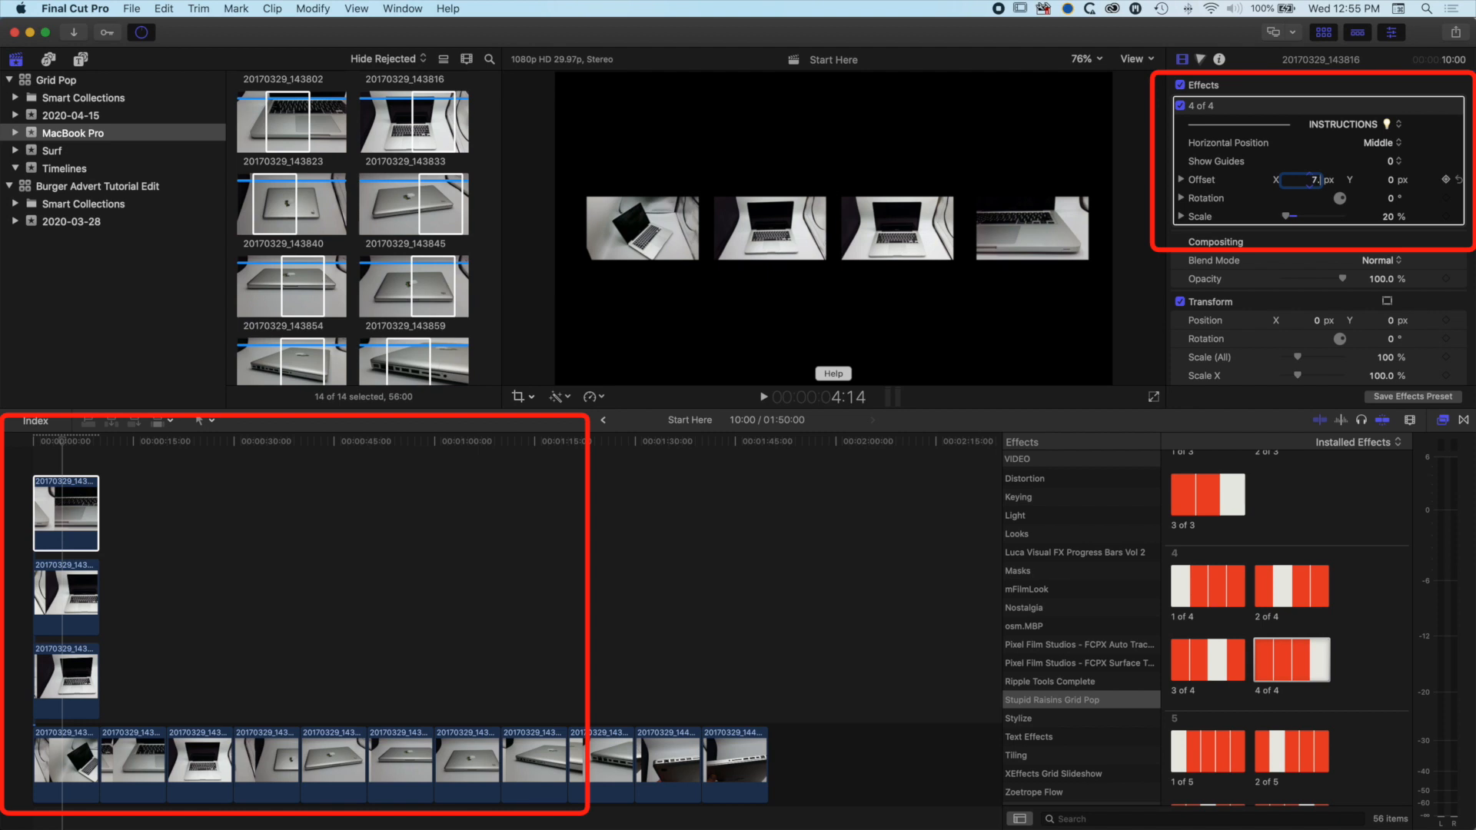
type("5")
key("Return")
left_click(73, 454)
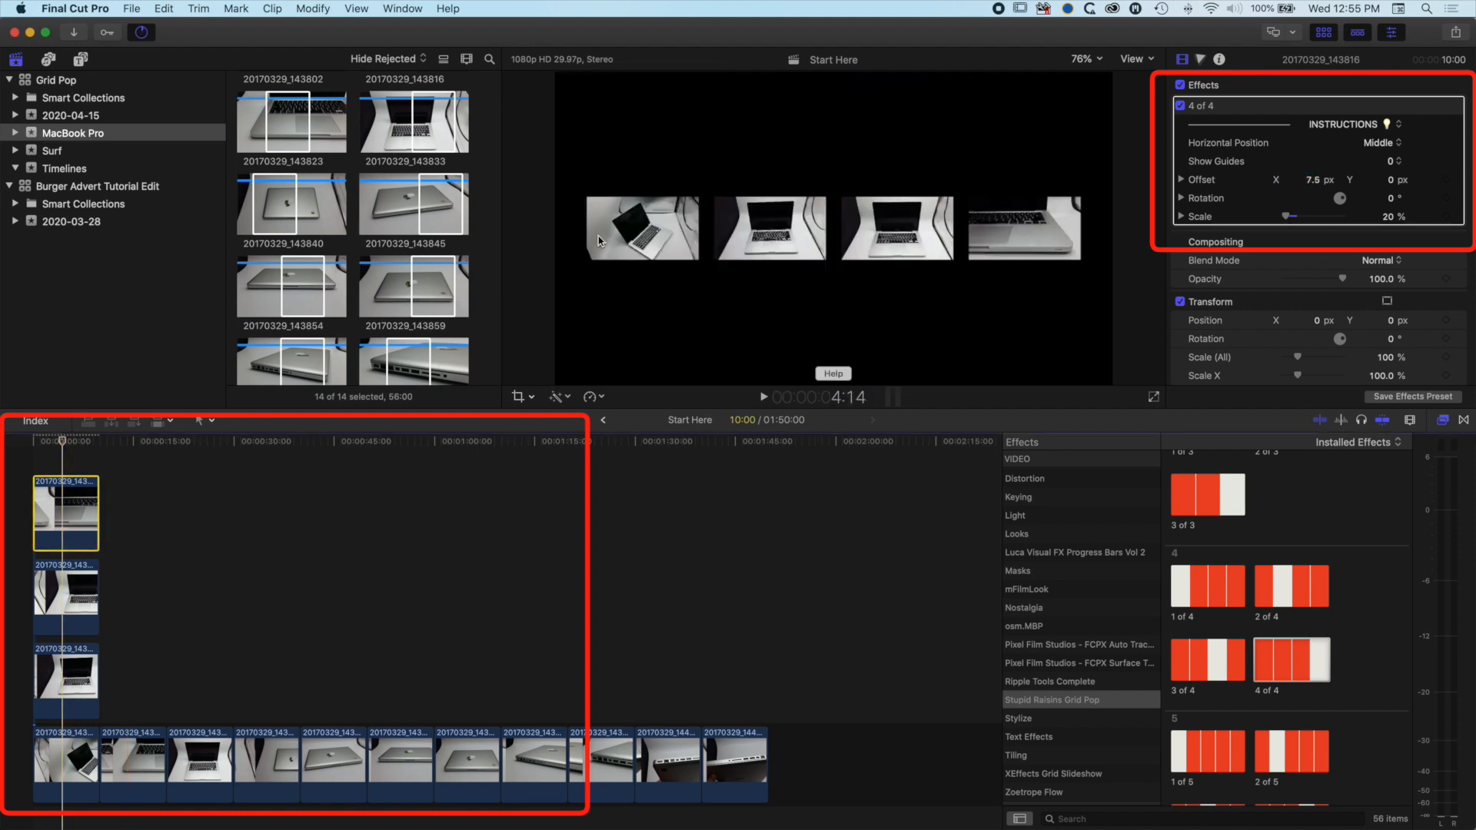
- Stack three of the remaining storyline clips above the second storyline clip to form a second four-clip column
left_click_drag(200, 758, 146, 680)
left_click_drag(248, 738, 137, 571)
left_click_drag(145, 689, 135, 685)
left_click_drag(156, 604, 137, 604)
left_click_drag(336, 768, 423, 687)
left_click_drag(470, 764, 140, 528)
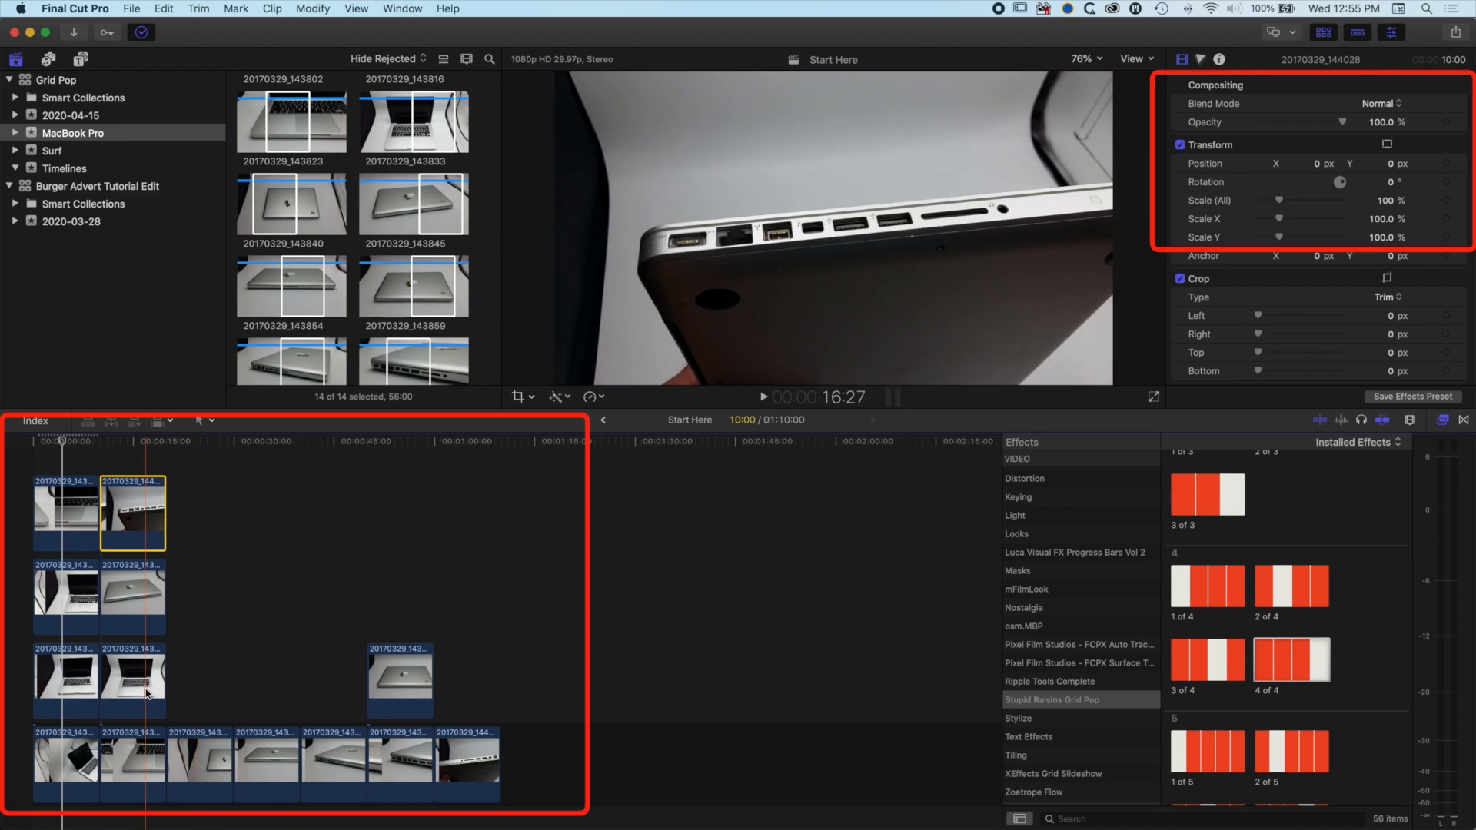
- Rearrange the clips into a second and third complete four-clip stack and delete the leftover clips after them
left_click_drag(144, 692, 211, 683)
left_click_drag(267, 761, 201, 590)
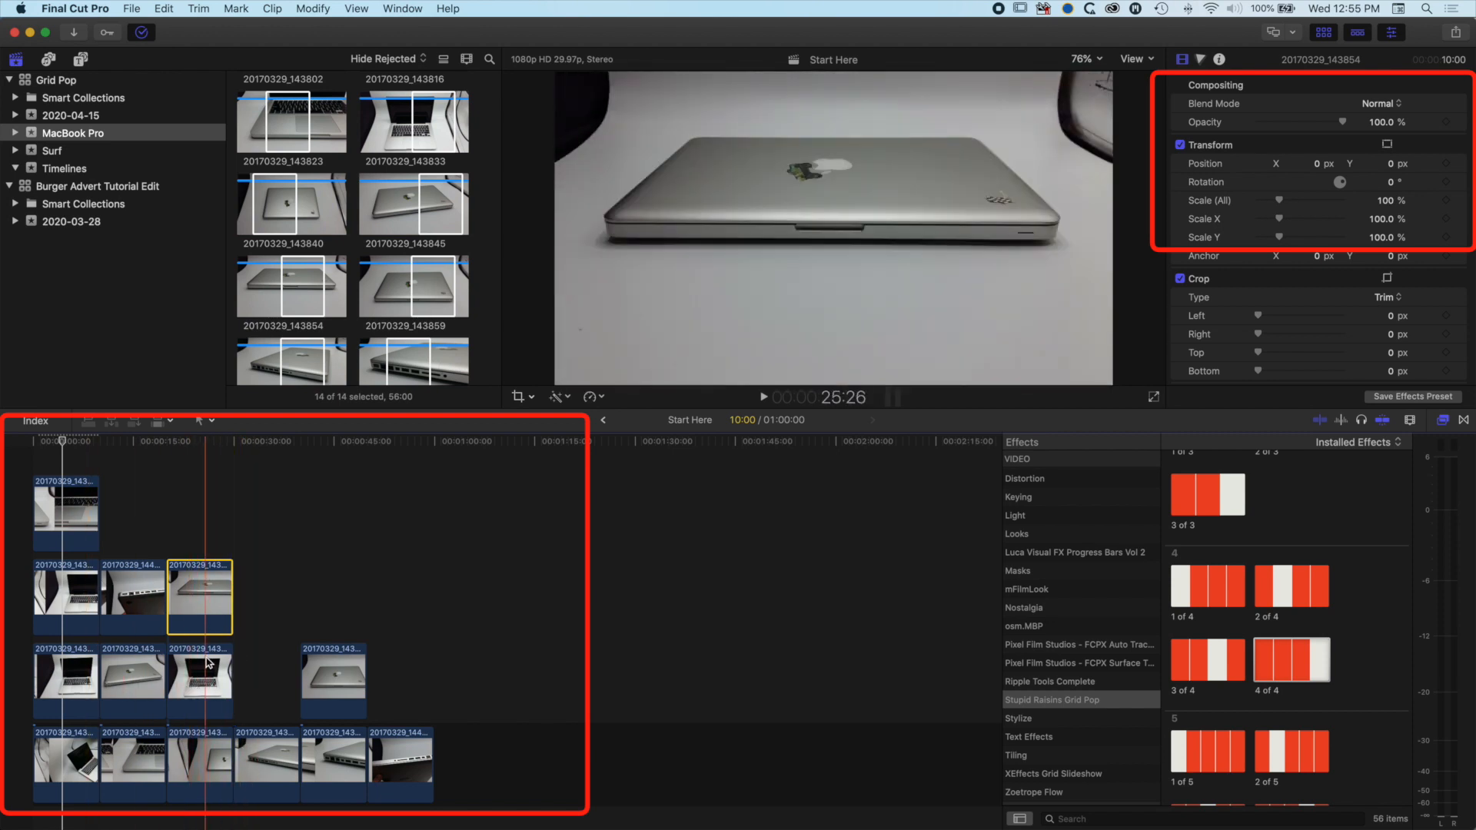
left_click_drag(206, 613, 200, 684)
left_click_drag(268, 765, 135, 519)
left_click_drag(332, 754, 213, 504)
left_click_drag(309, 641, 270, 787)
key("Delete")
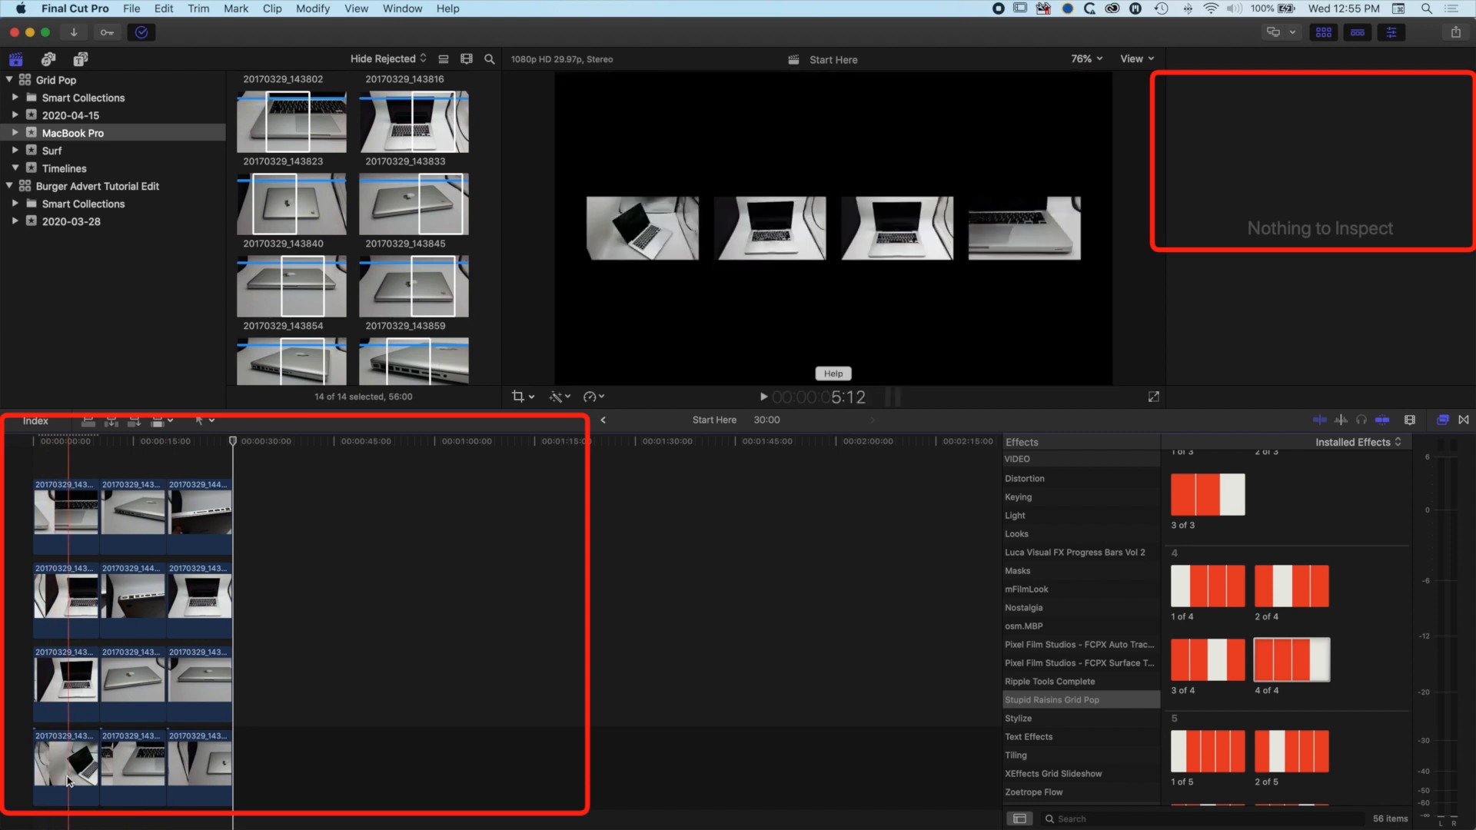
- Copy the first storyline clip's attributes and paste its 1 of 4 effect onto the second and third storyline clips
left_click(68, 774)
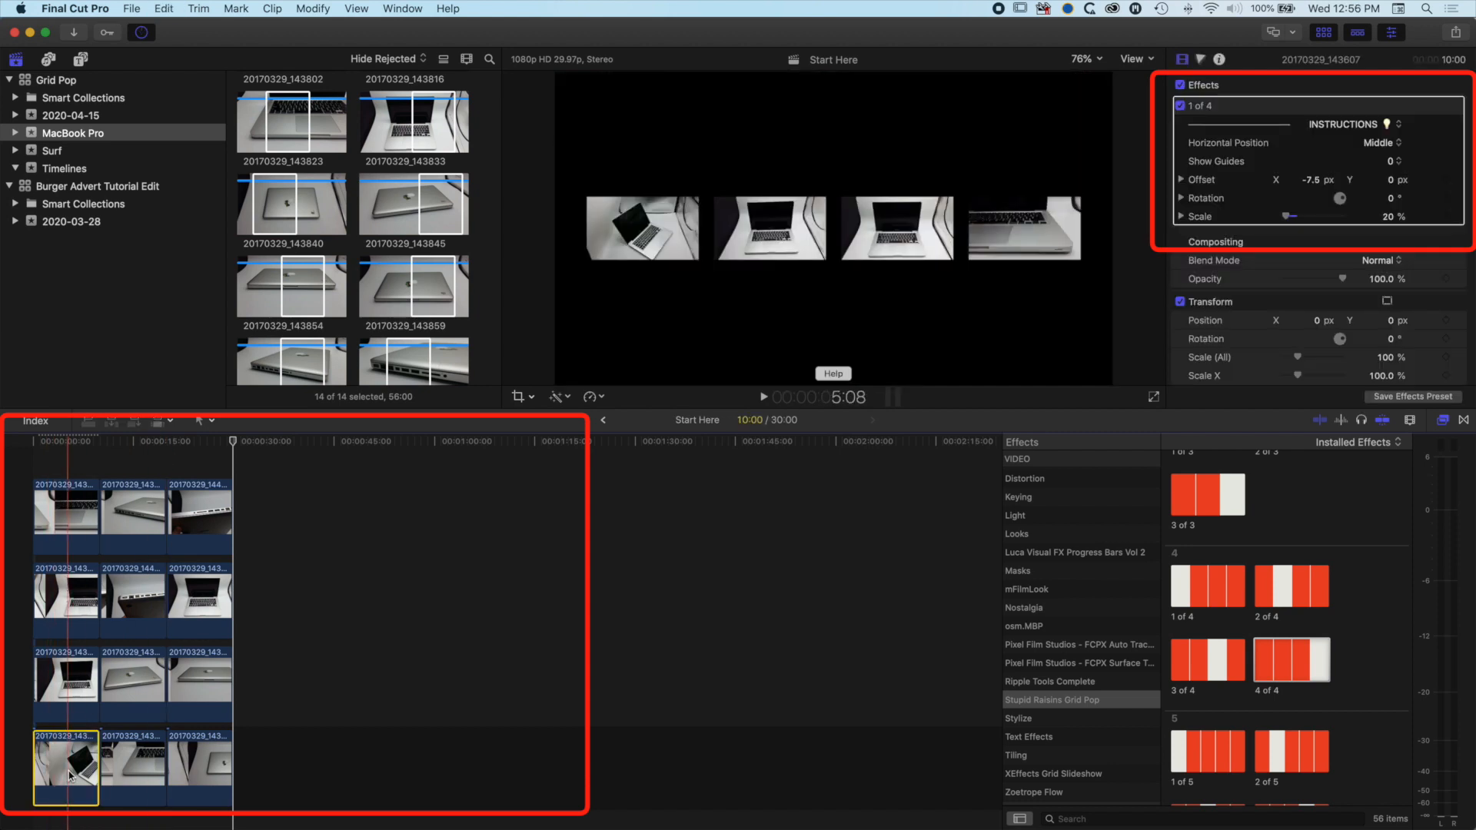
left_click(132, 769)
left_click(206, 768, "super")
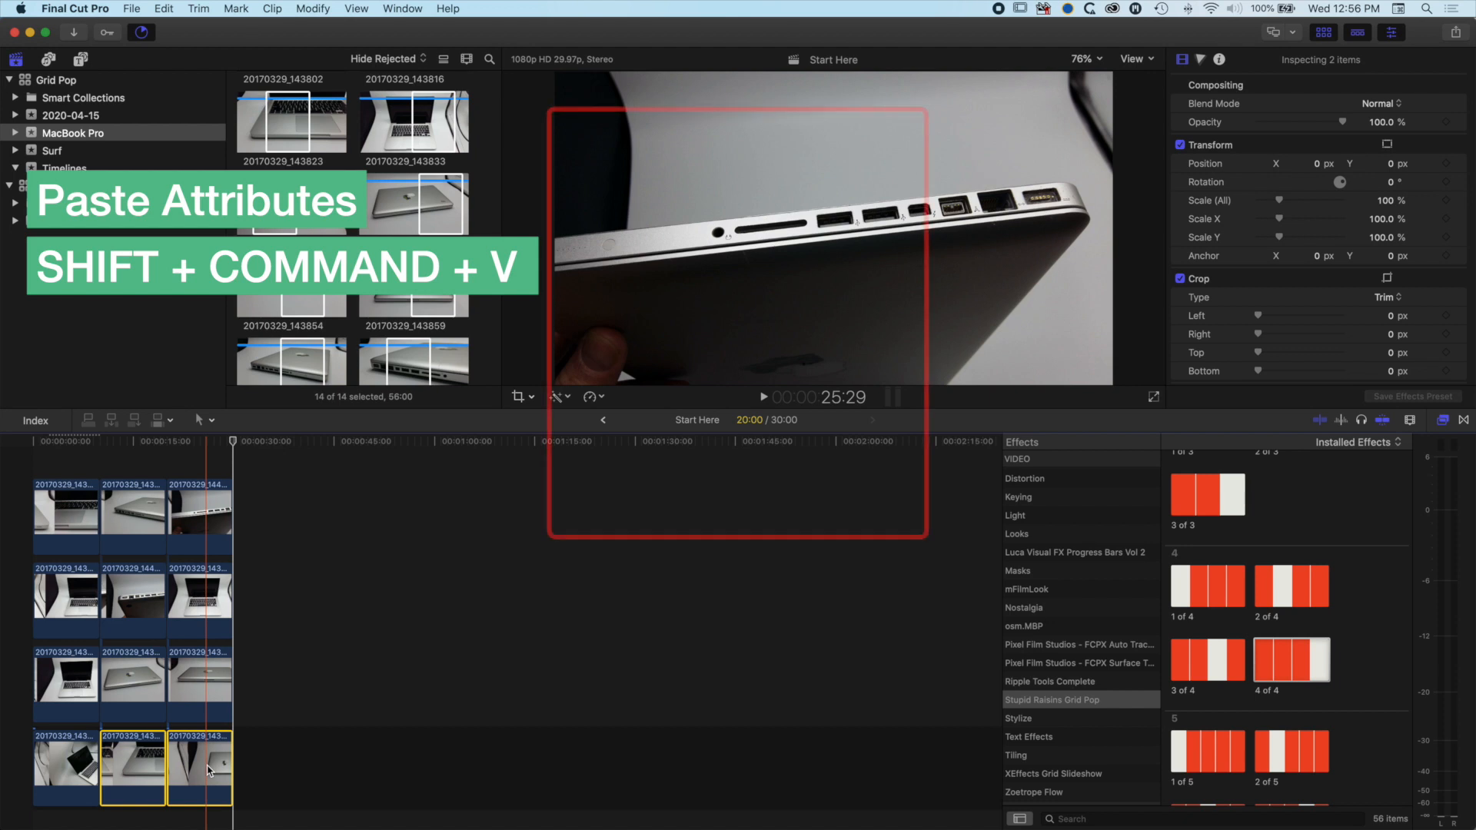
key("shift+super+v")
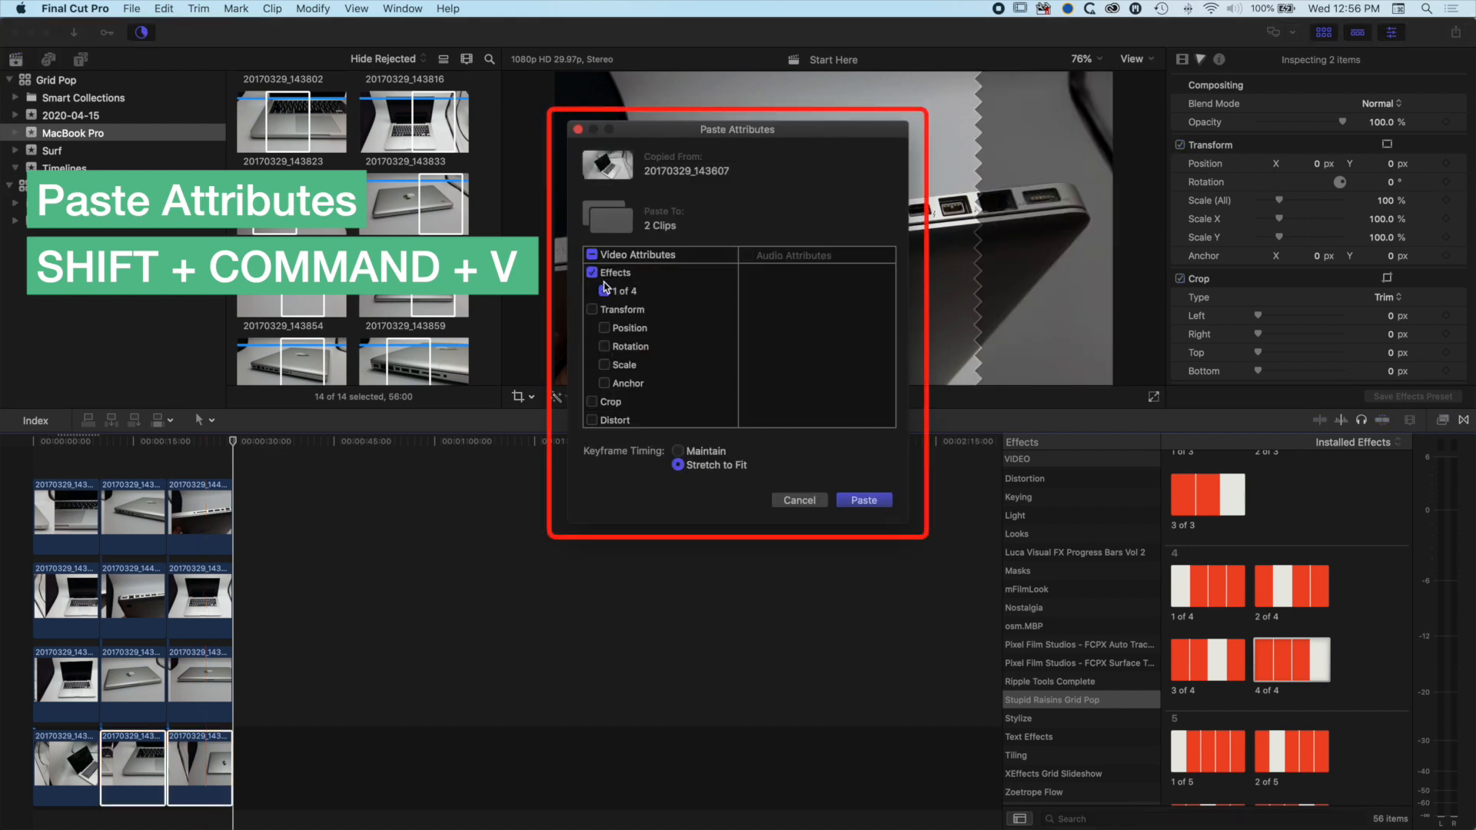
left_click(864, 500)
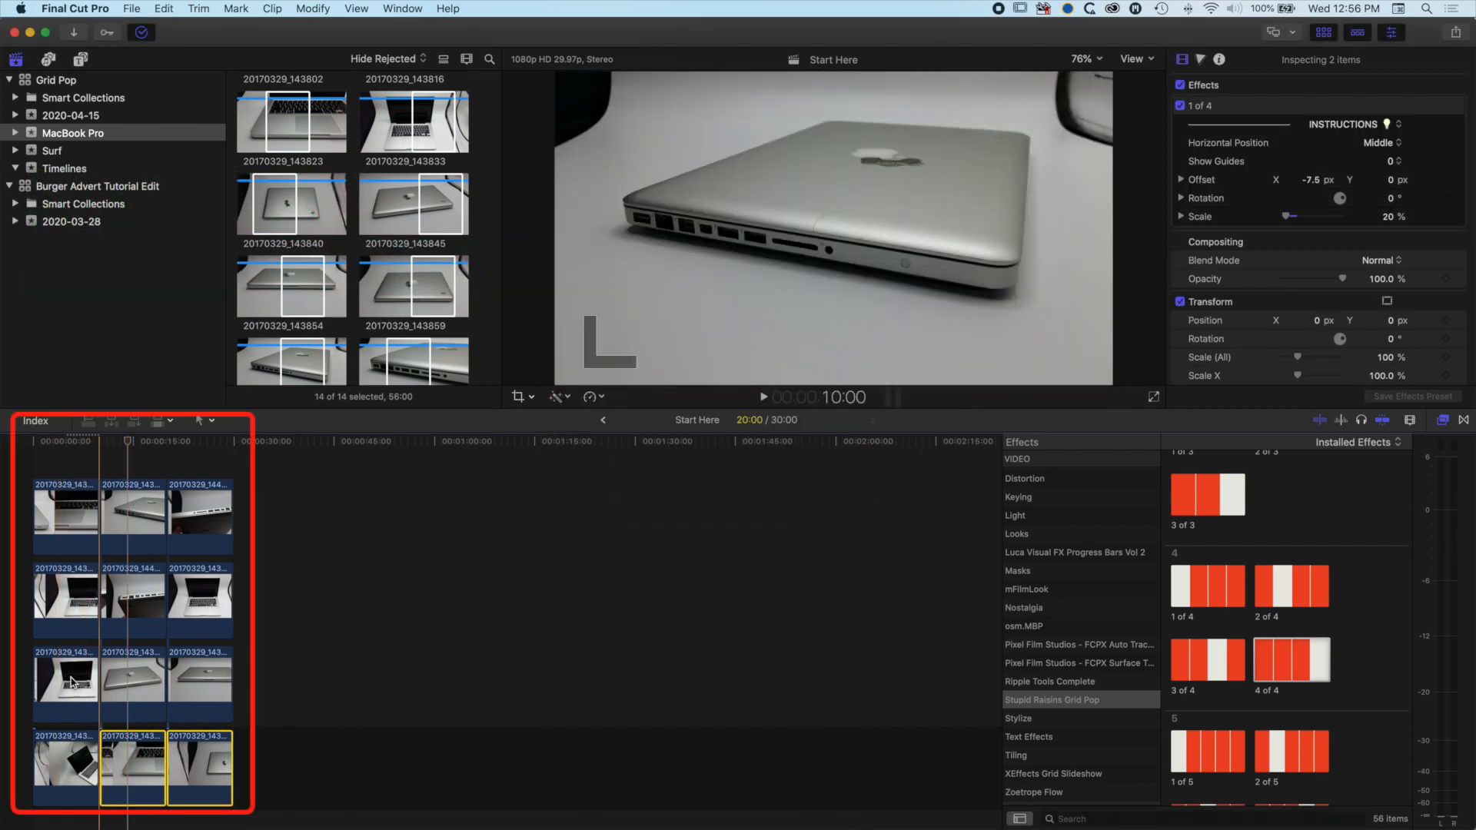
- Copy the first stack's uppermost clip and paste its 4 of 4 effect onto the other two clips in that row
left_click(90, 680)
left_click(68, 523)
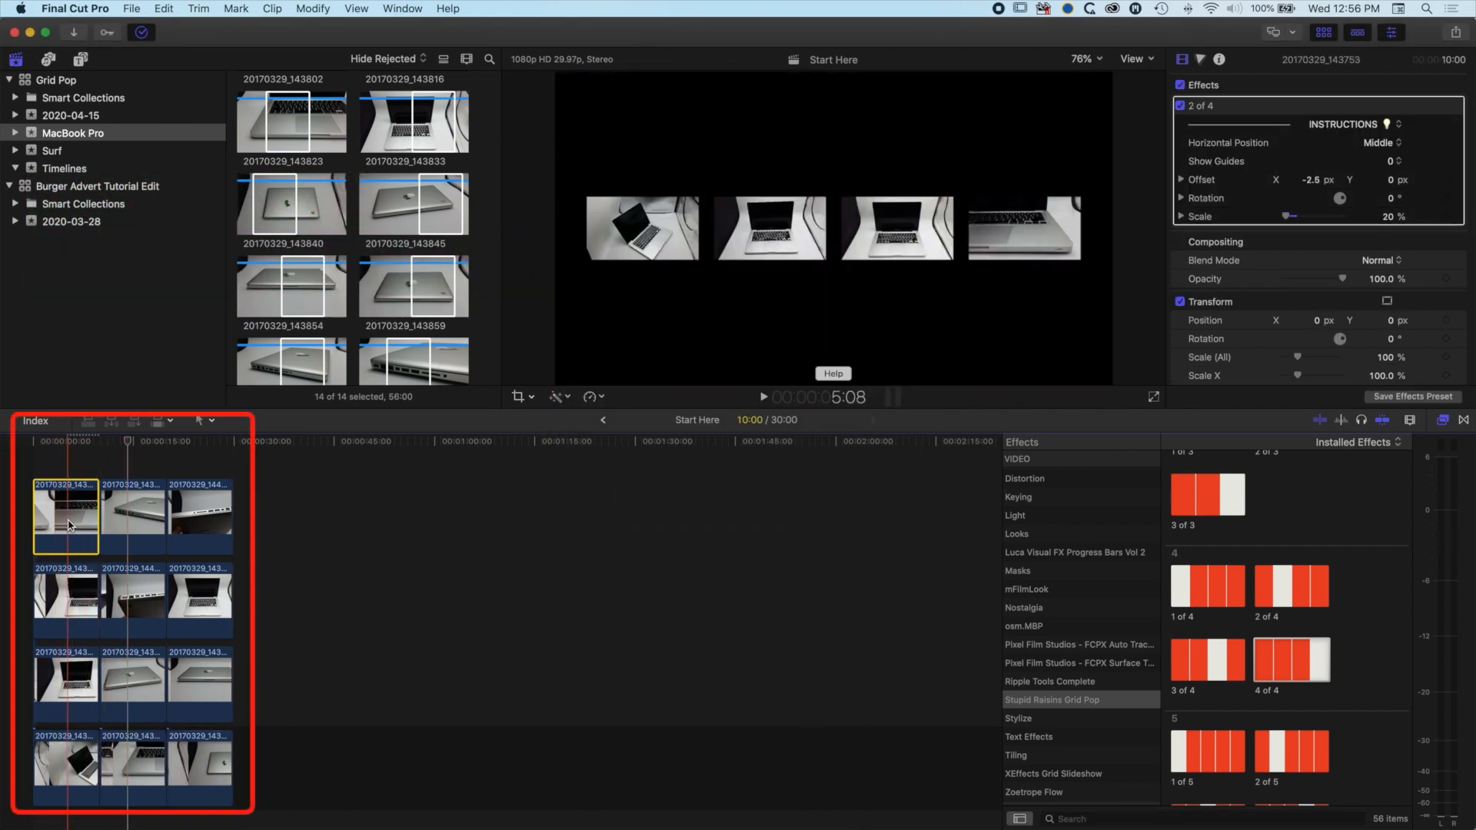
left_click(132, 516)
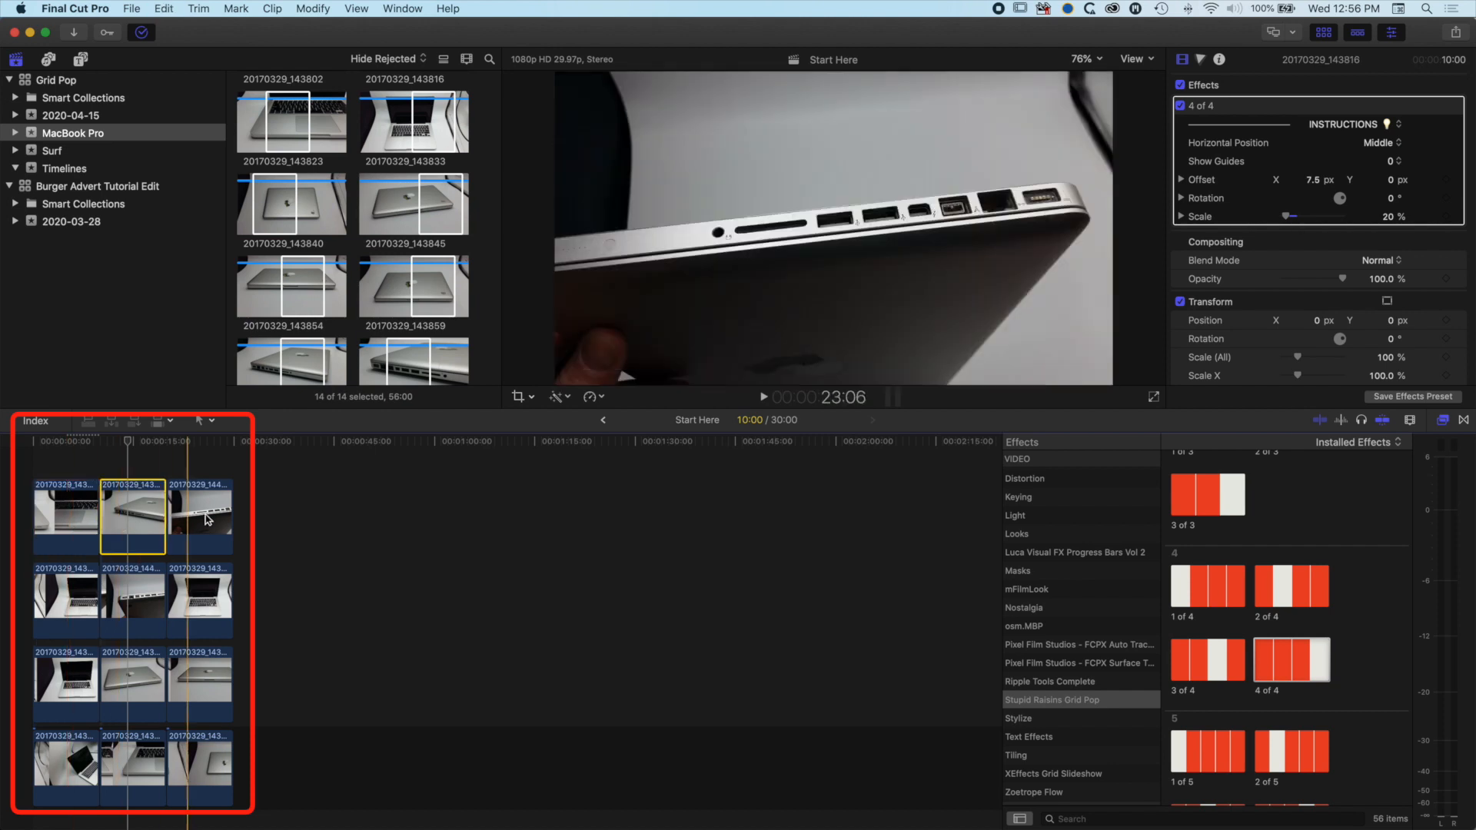
left_click(209, 521, "super")
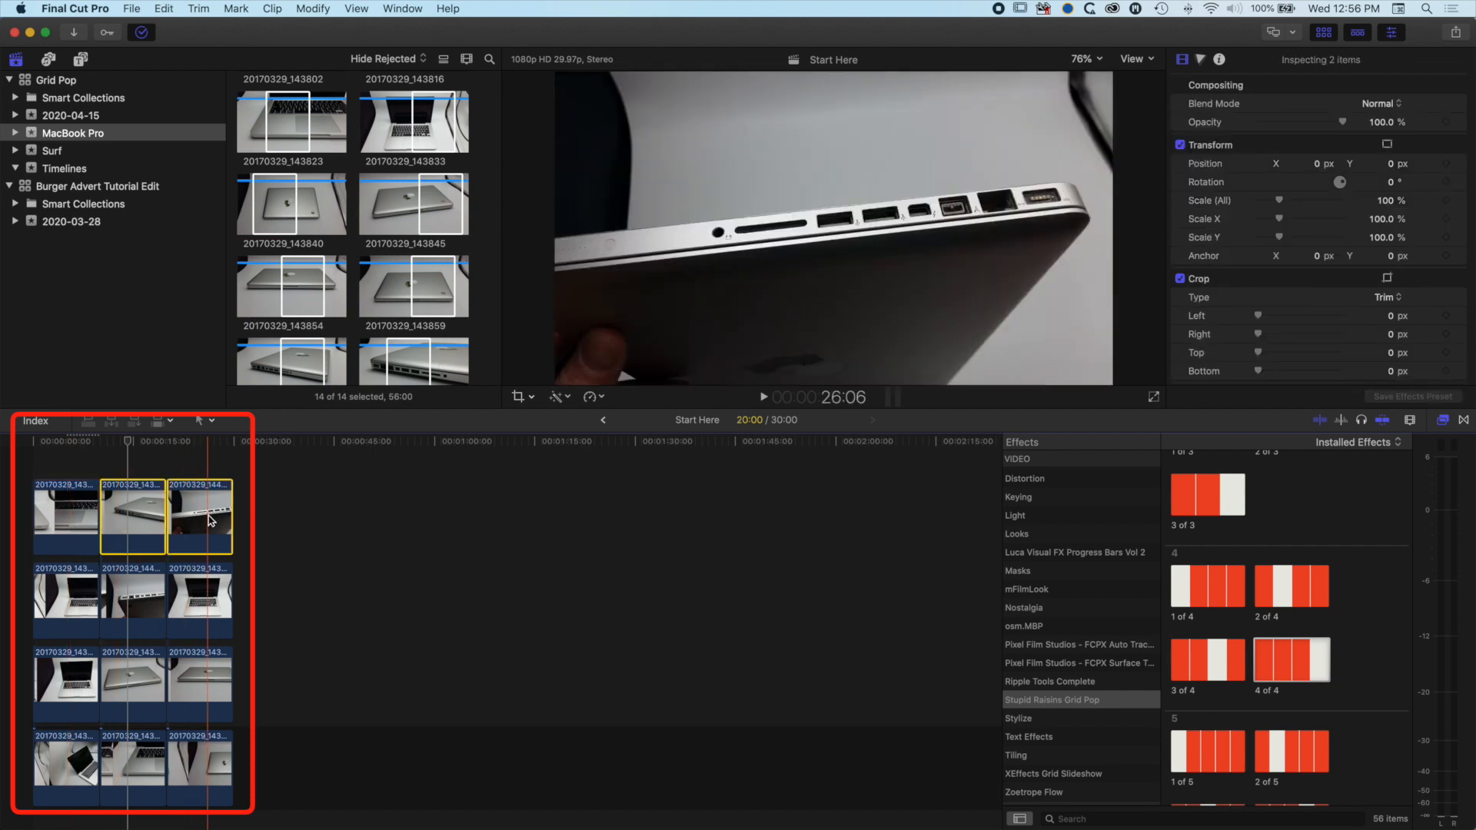
key("super+shift+v")
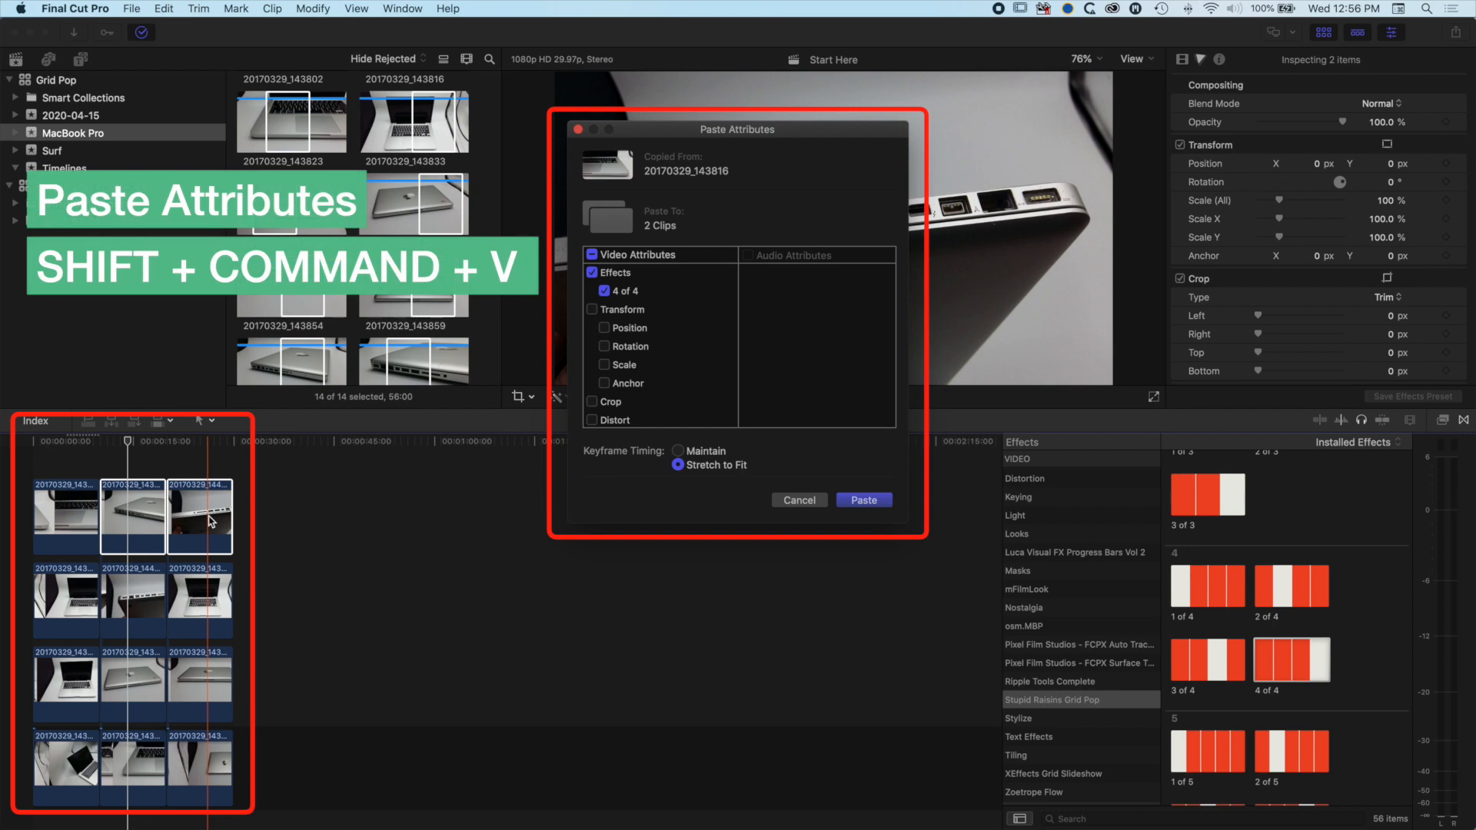
left_click(863, 500)
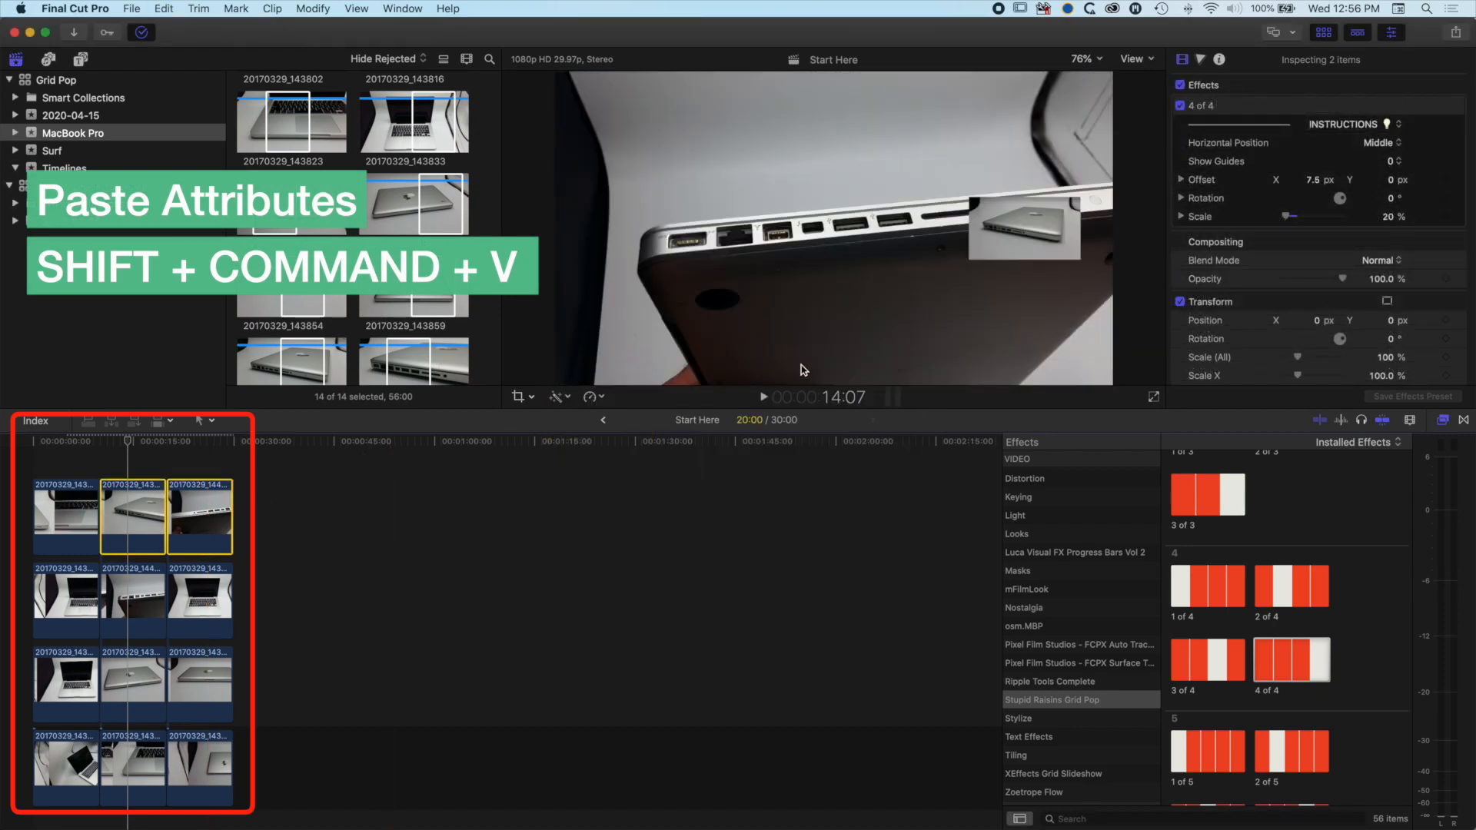
- Copy the first stack's clip with the 3 of 4 effect and paste that effect onto the neighbouring clip in the second stack
left_click(65, 598)
left_click(146, 600)
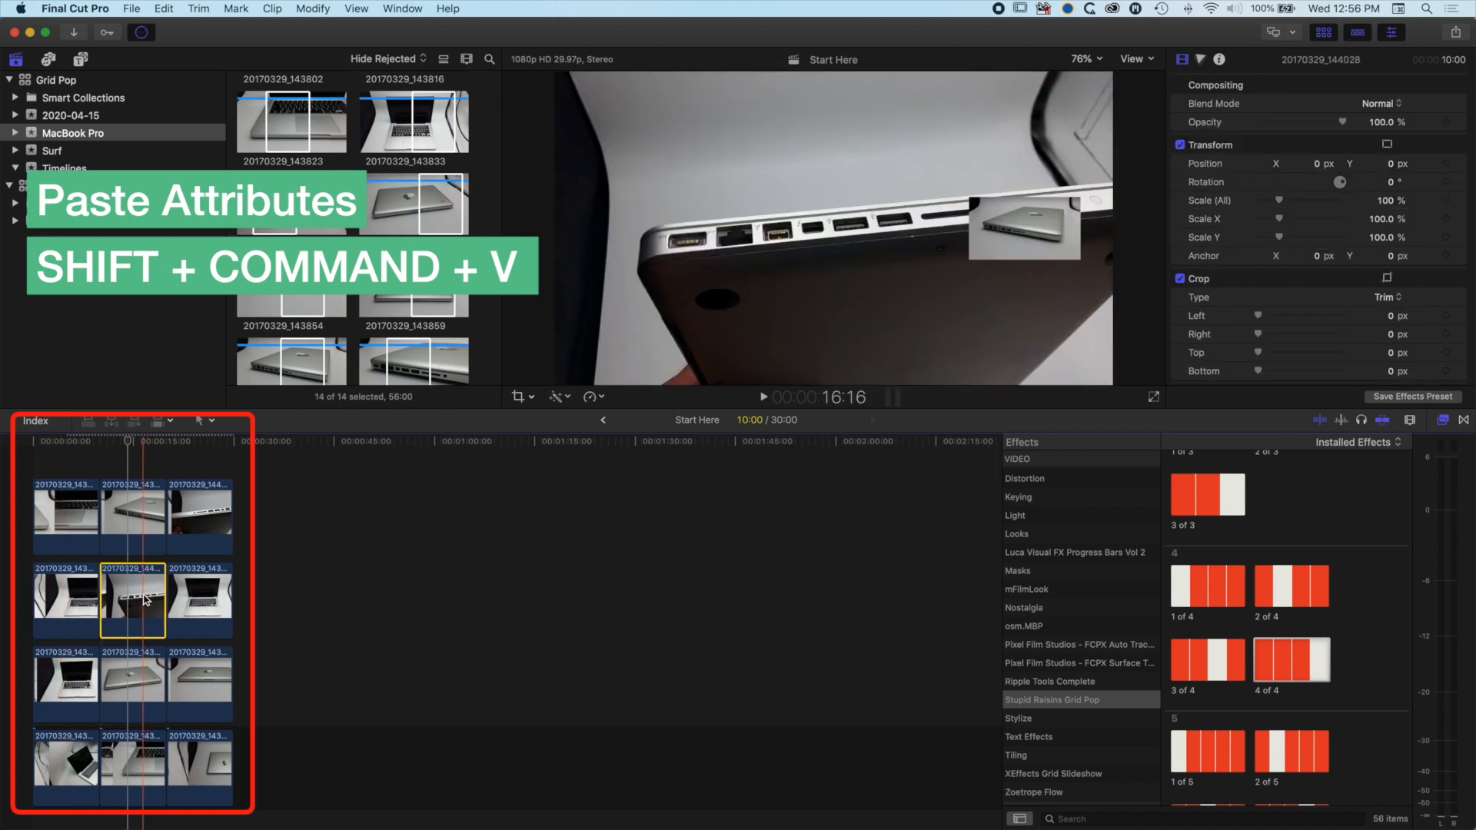
key("shift+super+v")
key("Return")
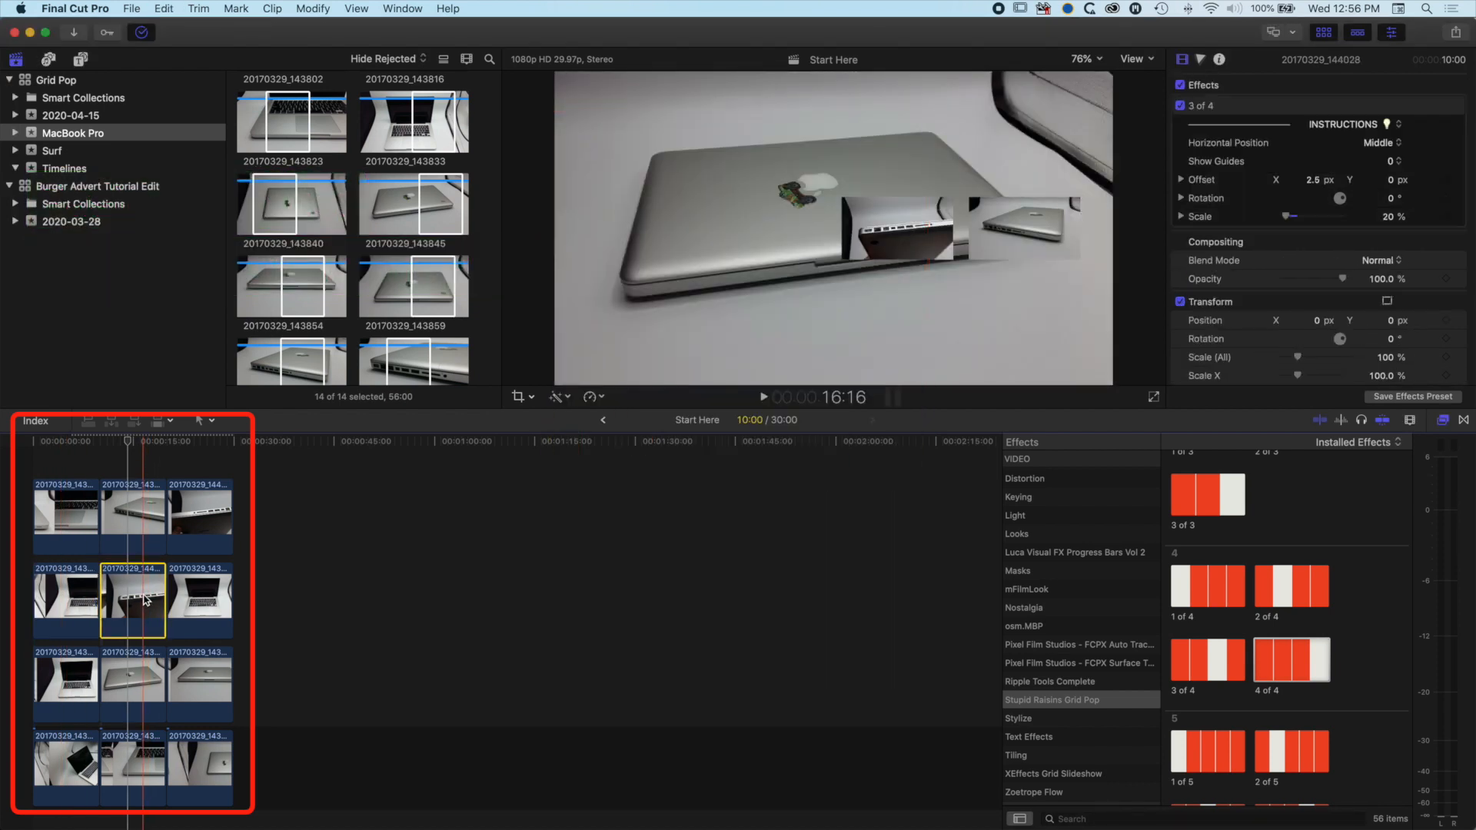
- Paste the 3 of 4 effect onto both the second and third clips of the second row from the top
left_click(77, 692)
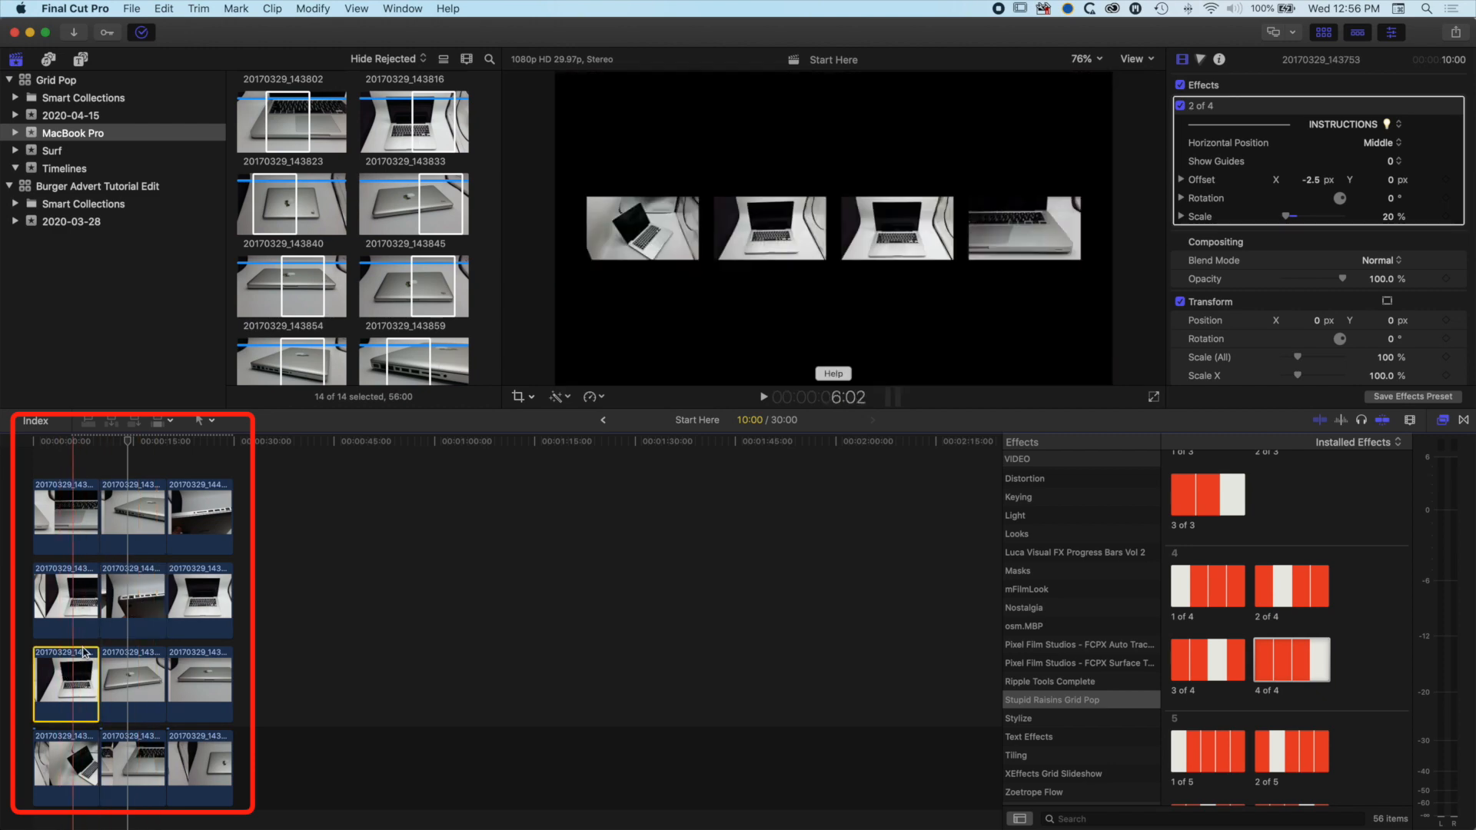
left_click(202, 603)
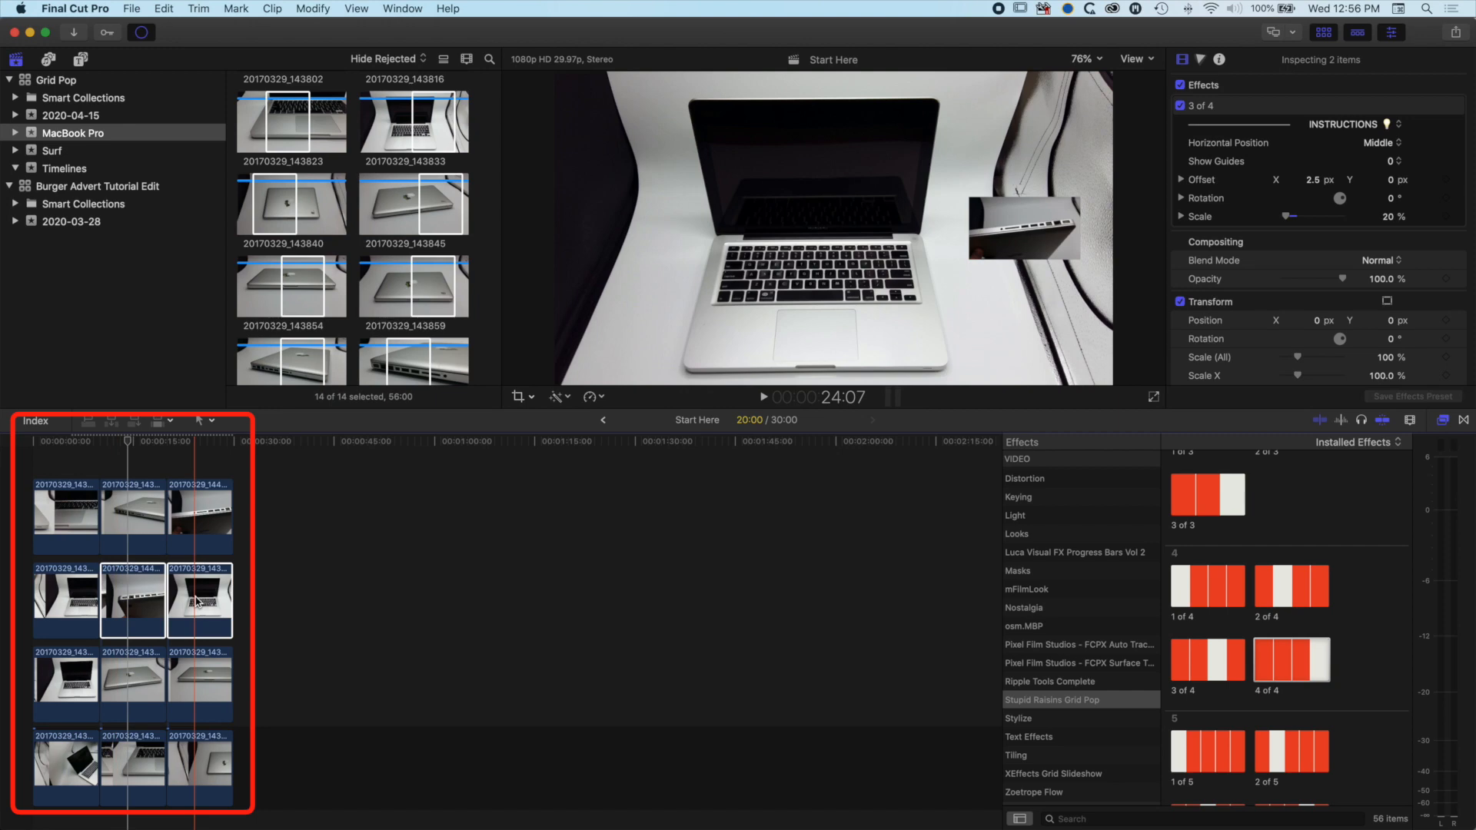
left_click(135, 604)
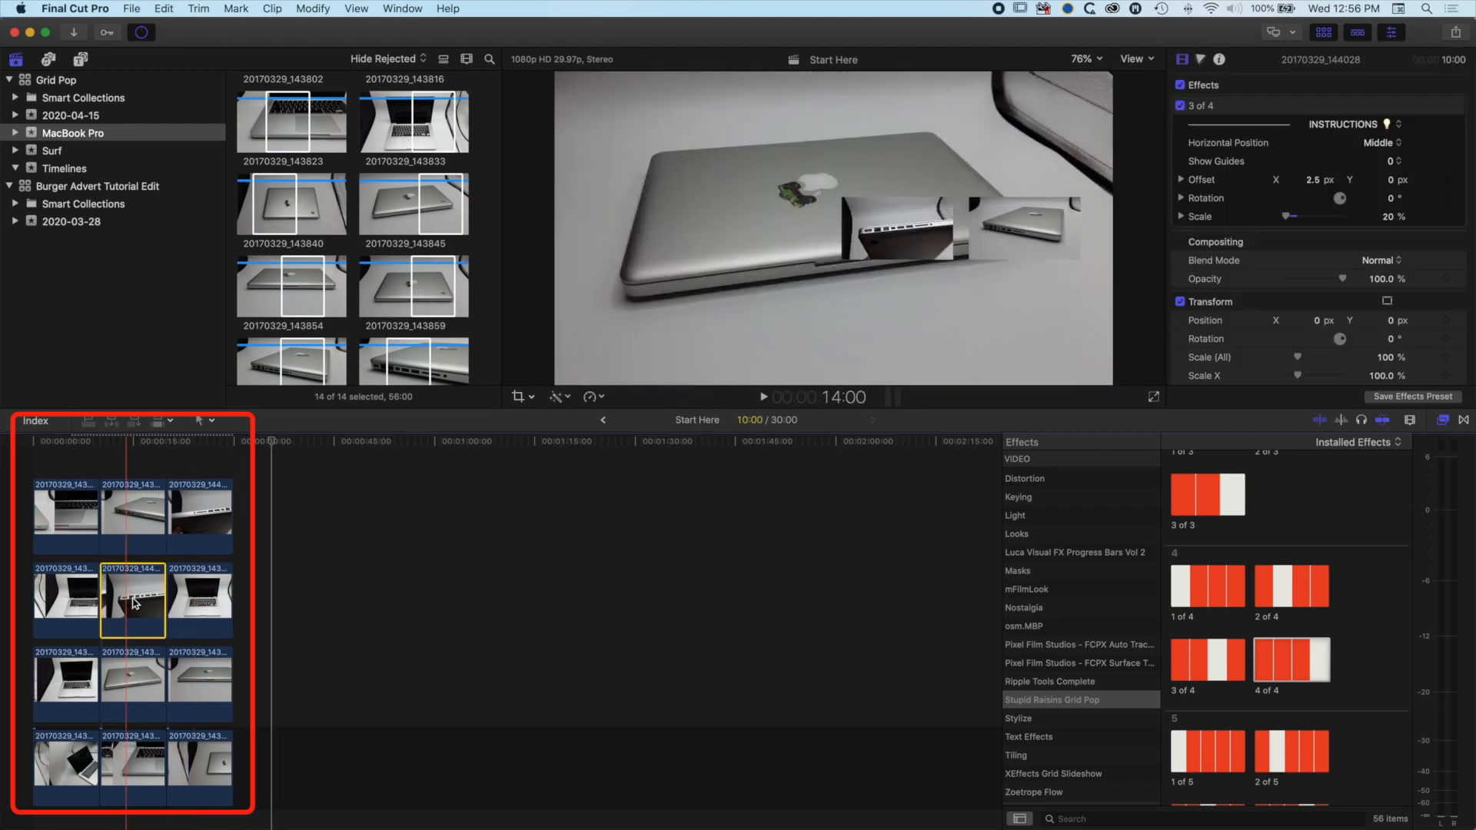
left_click(194, 601, "super")
key("shift+super+v")
key("Return")
- Copy the first stack's 2 of 4 clip and paste its effect onto the second and third clips in the same row
left_click(58, 679)
left_click(135, 679)
left_click(208, 680, "super")
key("shift+super+v")
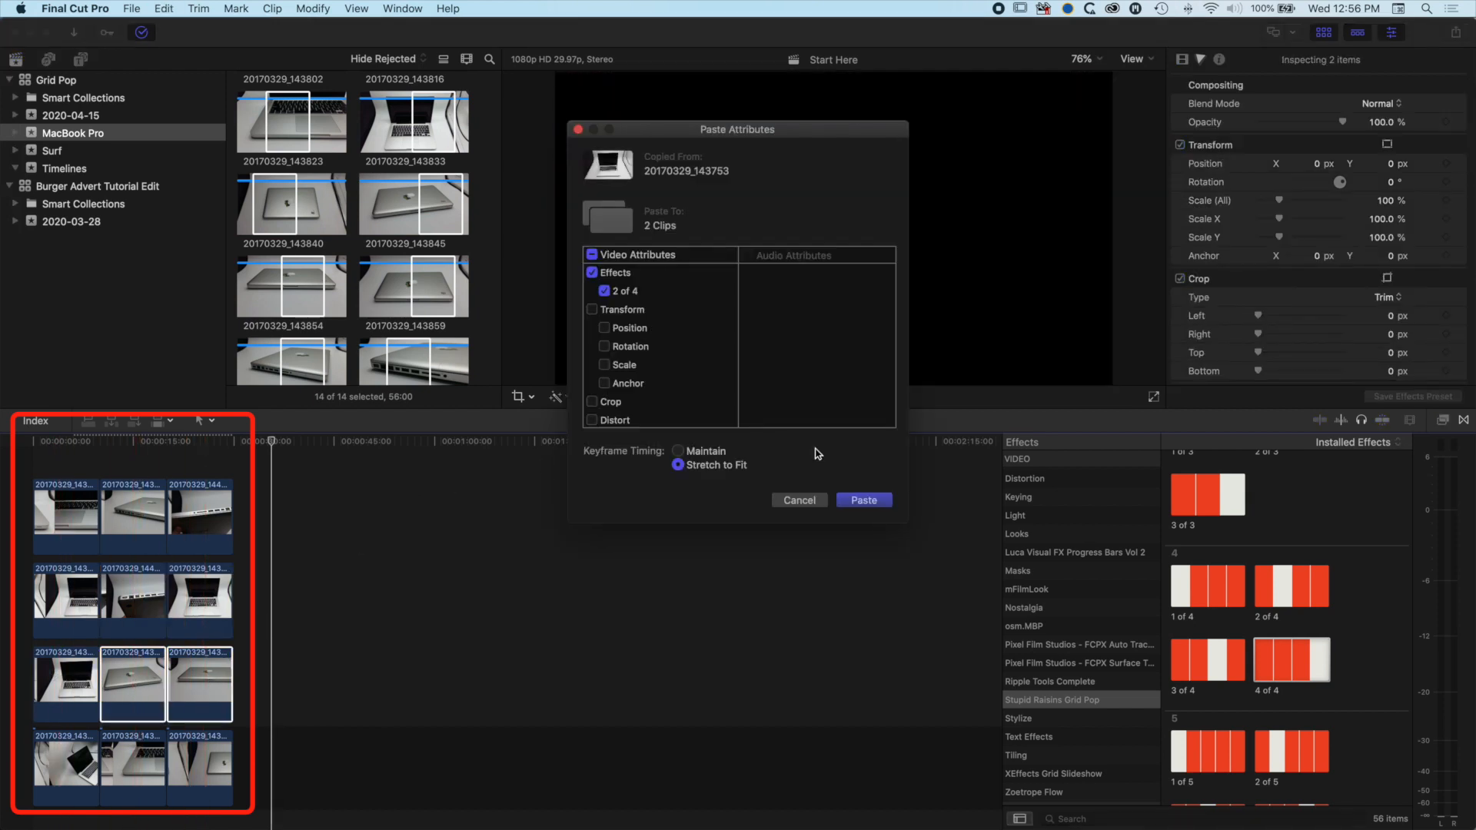
key("Return")
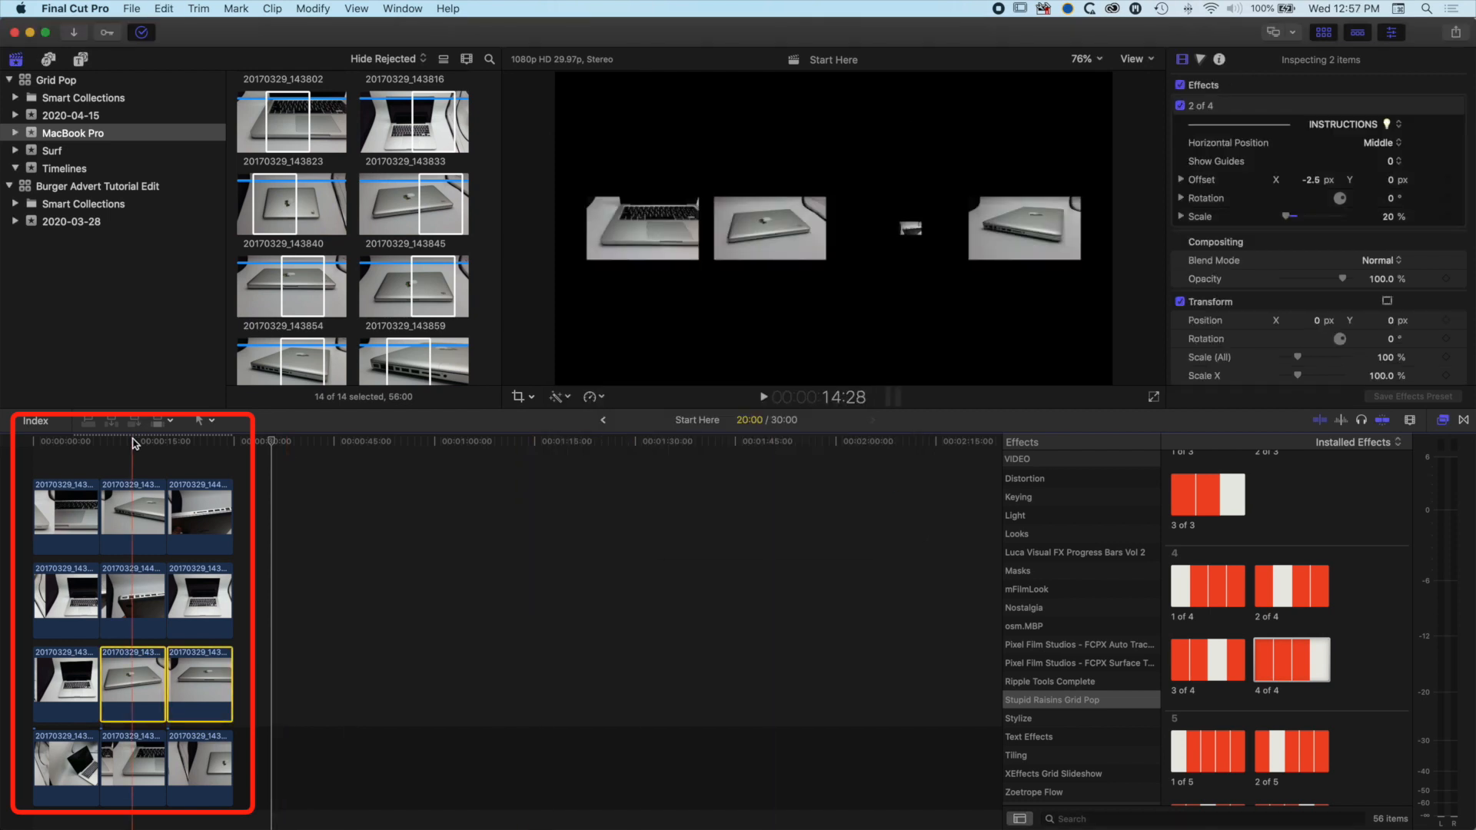
- Inspect the second stack's clips and delete the duplicate 3 of 4 effect from the clip that carries it twice
left_click(126, 659)
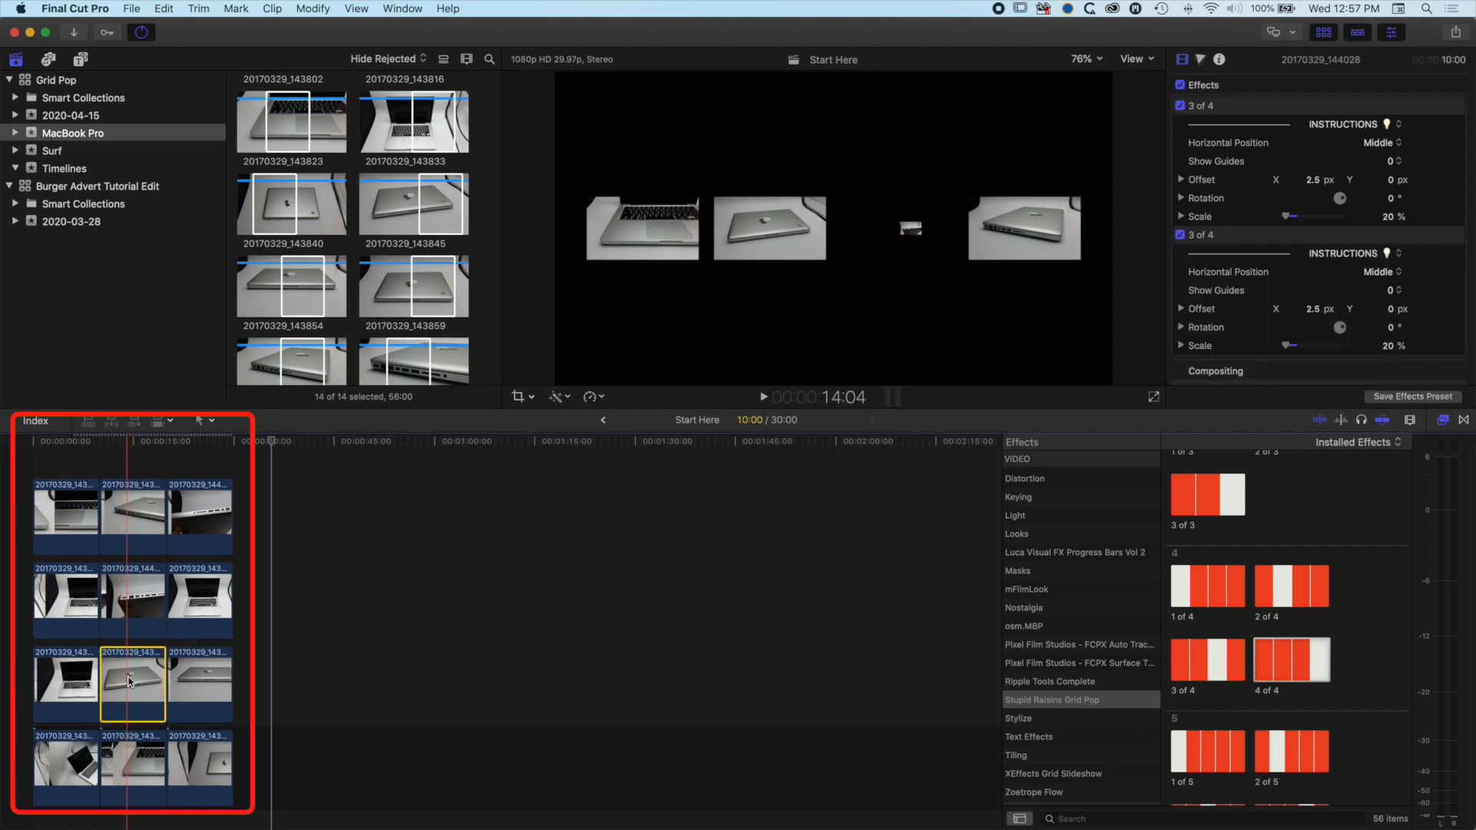
left_click(137, 603)
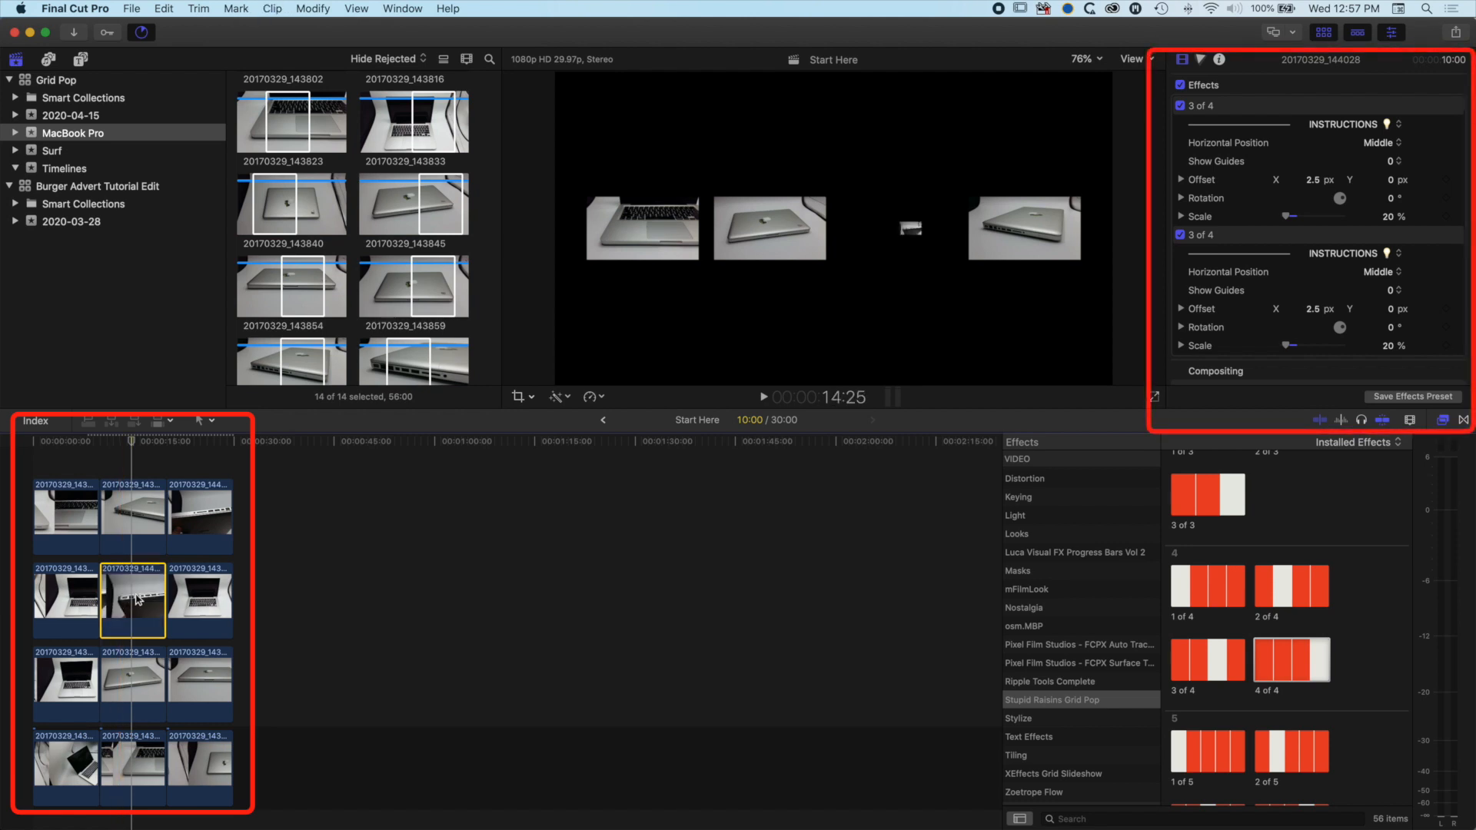
left_click(1224, 113)
key("Delete")
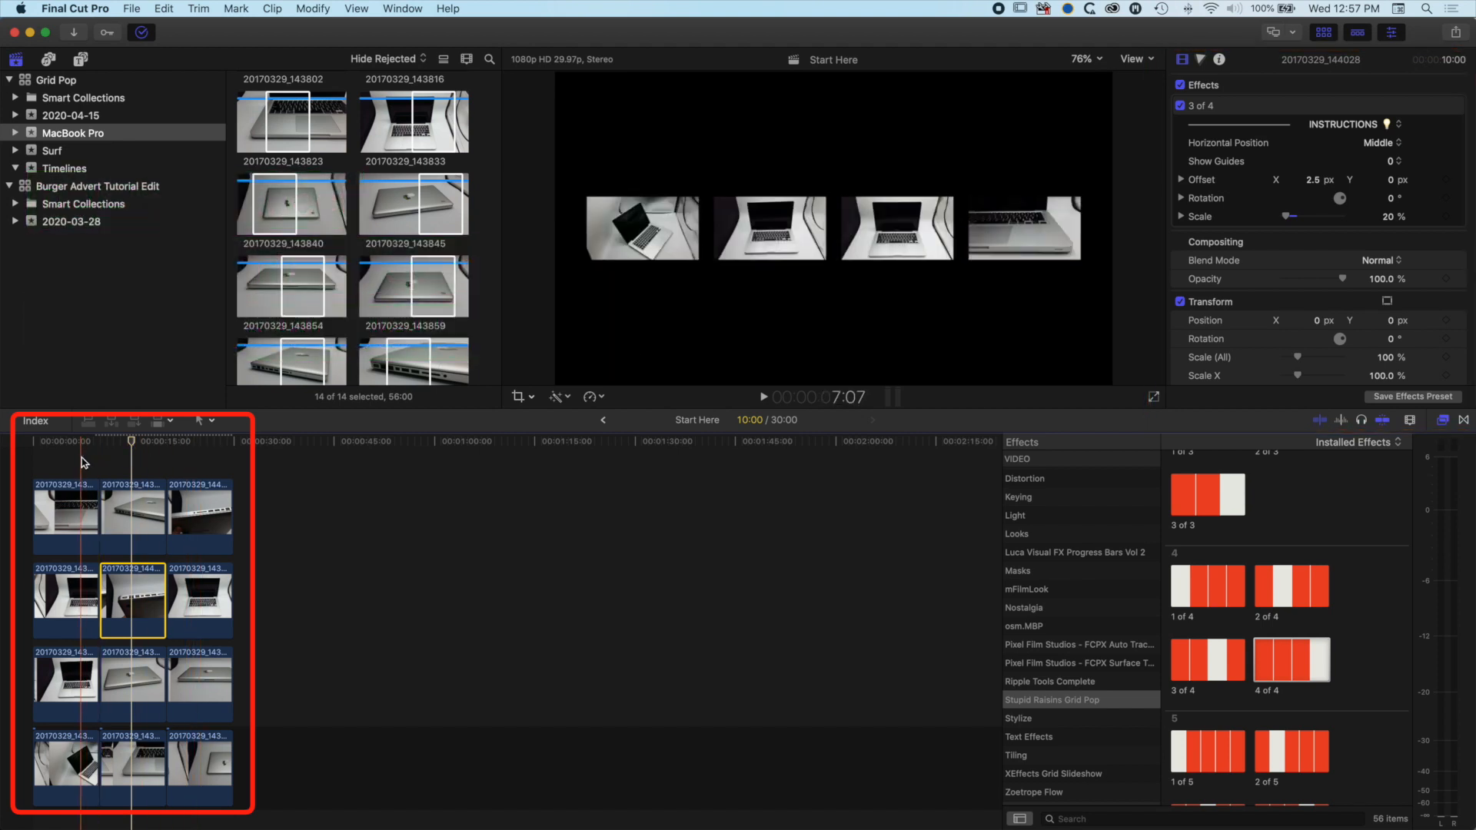
- Combine the four clips of the first stack into a compound clip named Row 01 in the Timelines event
left_click(73, 463)
left_click_drag(63, 463, 68, 784)
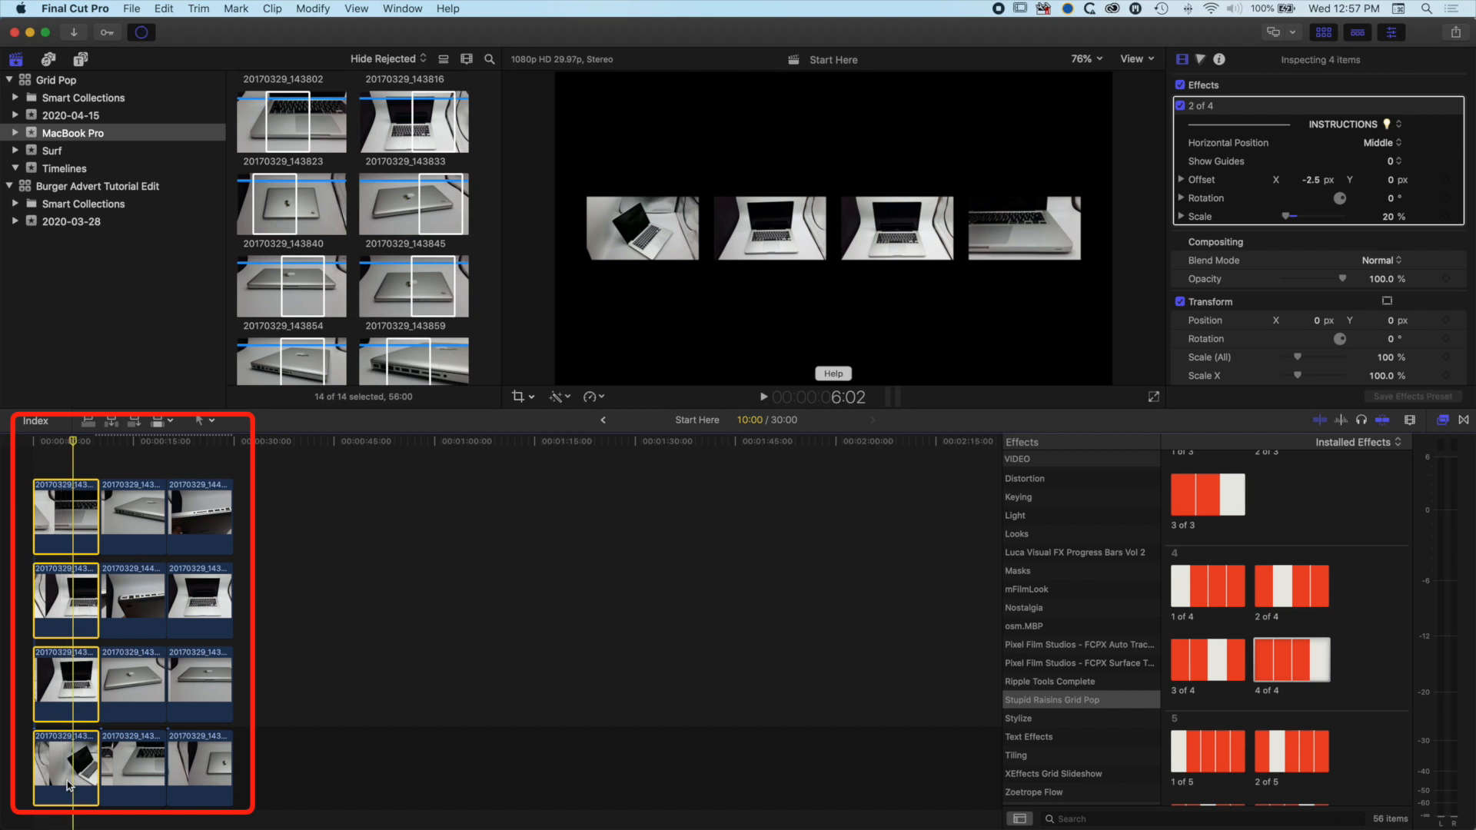
key("alt+g")
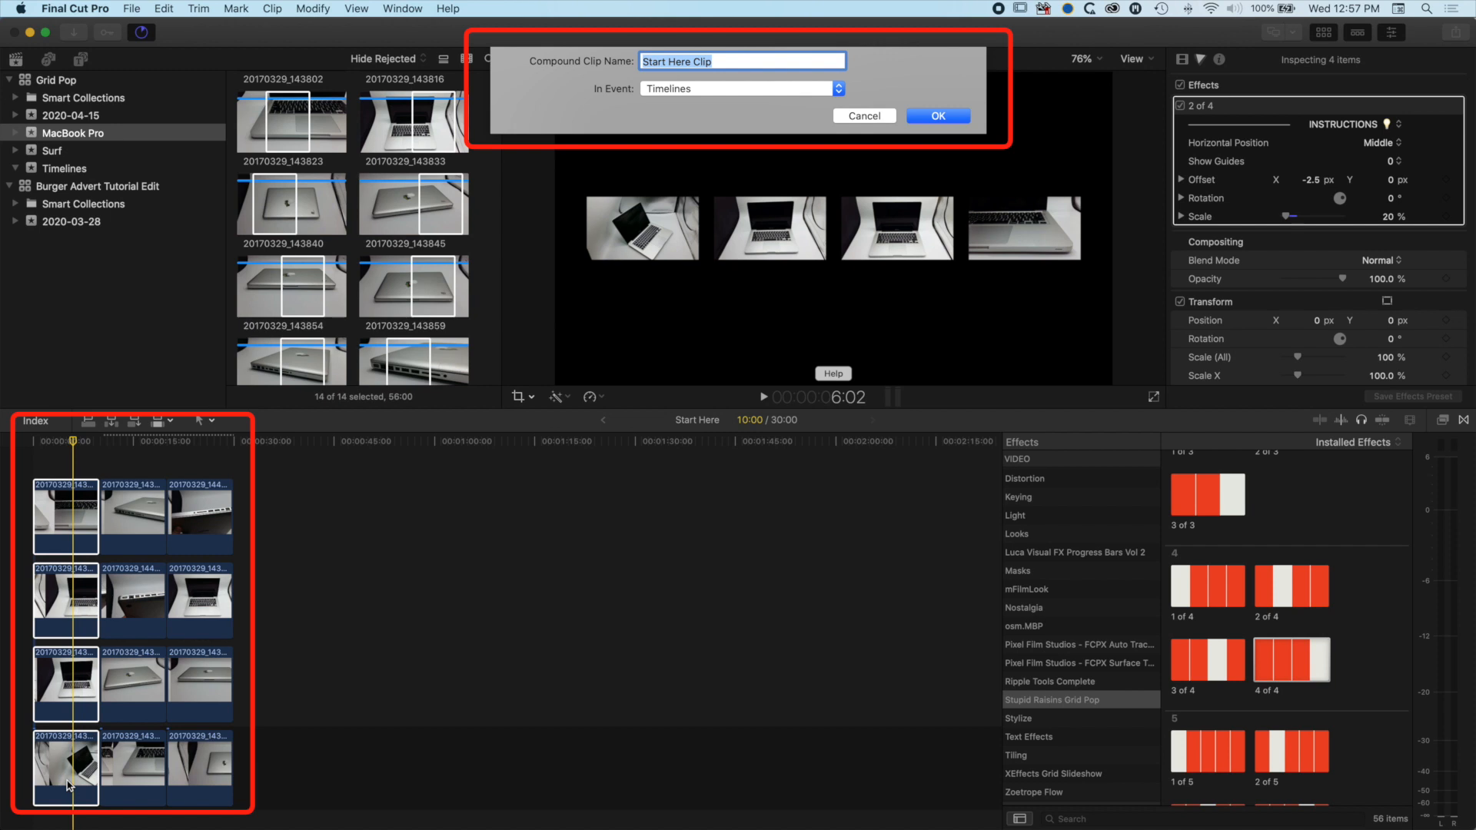
type("Row 01")
key("Return")
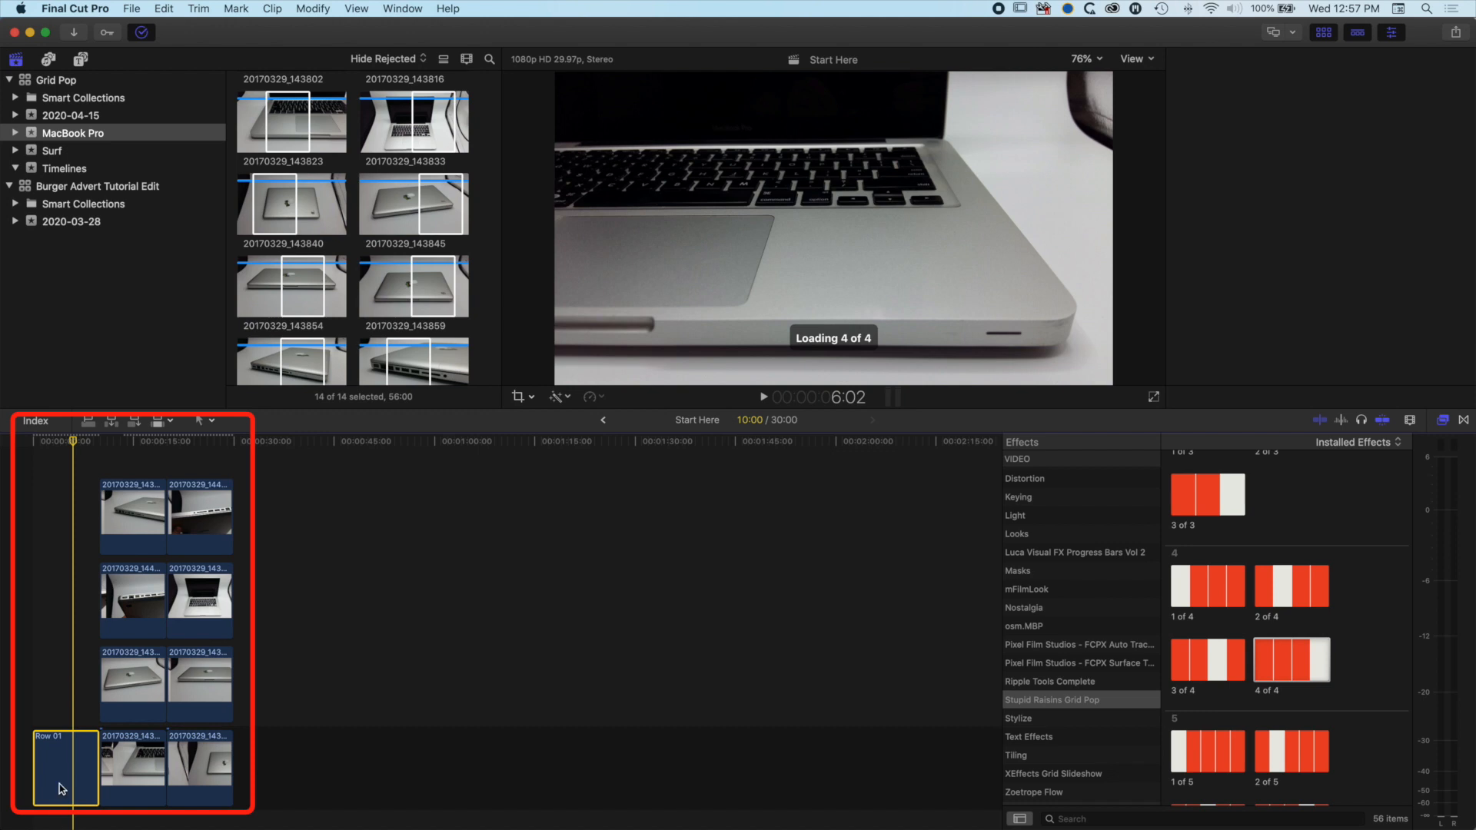
- Combine the four clips of the second stack into a compound clip named Row 02
left_click_drag(129, 472, 151, 801)
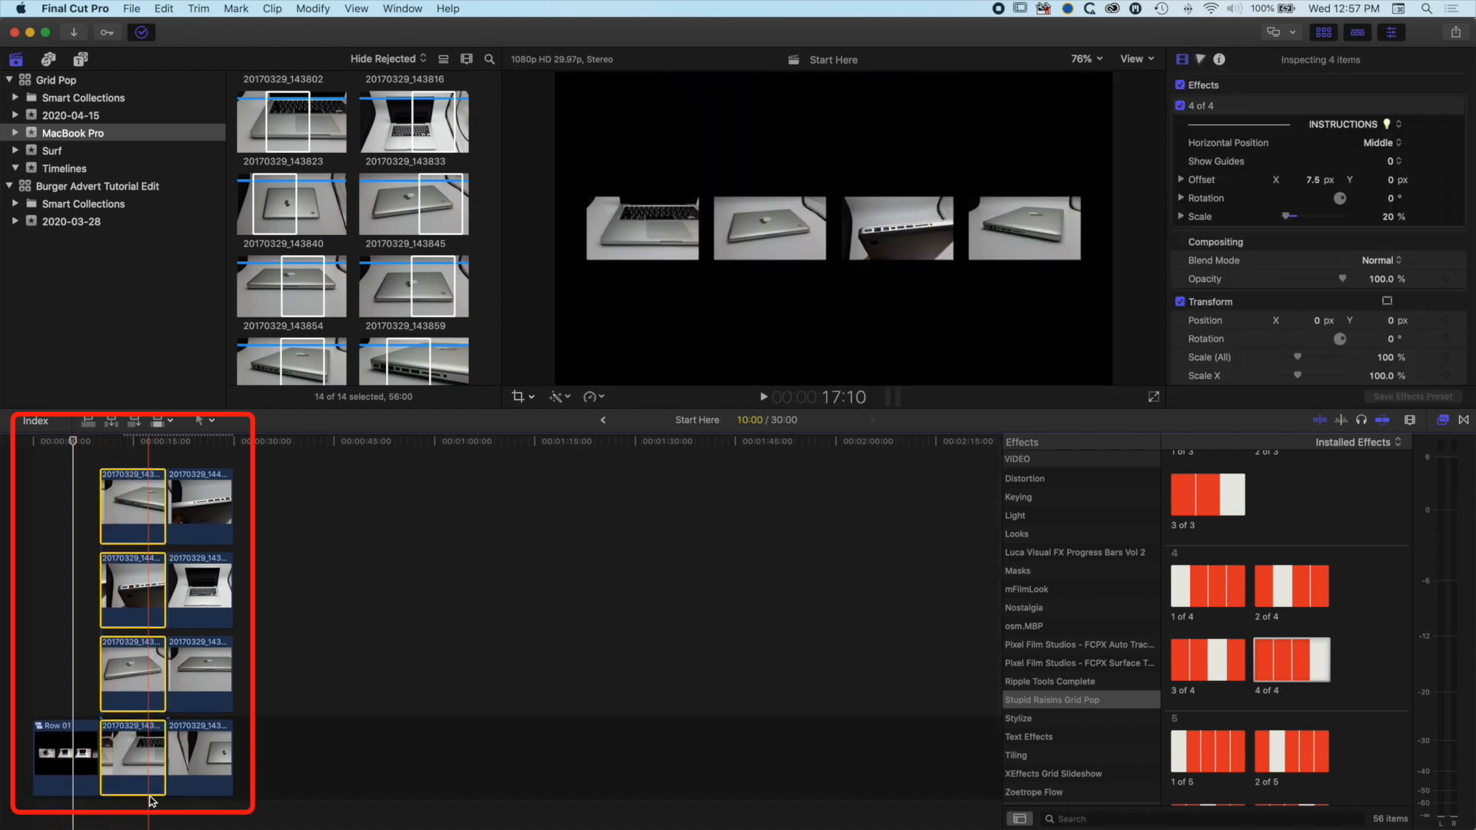
key("alt+g")
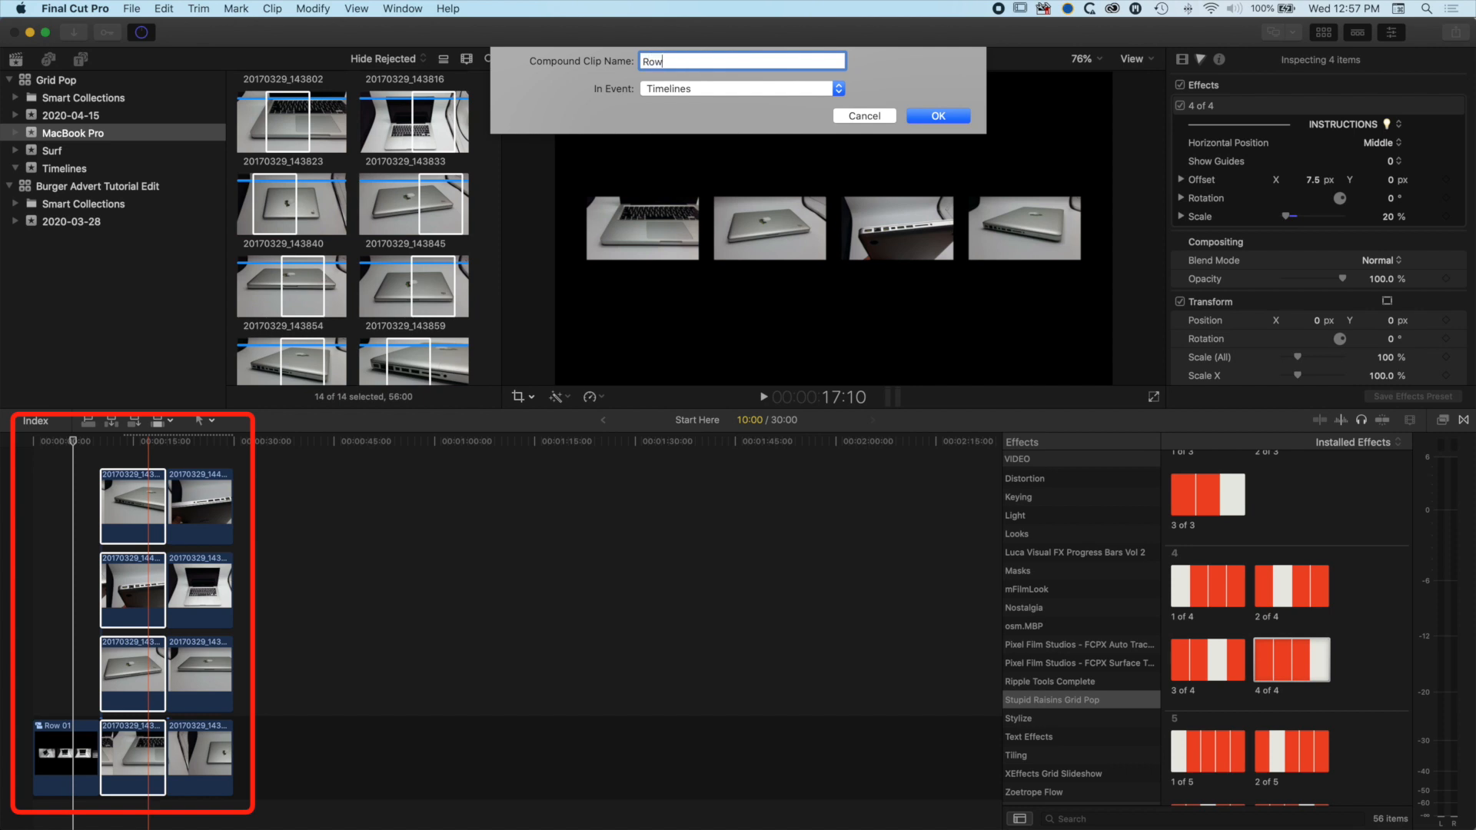
type("Row 02")
key("Return")
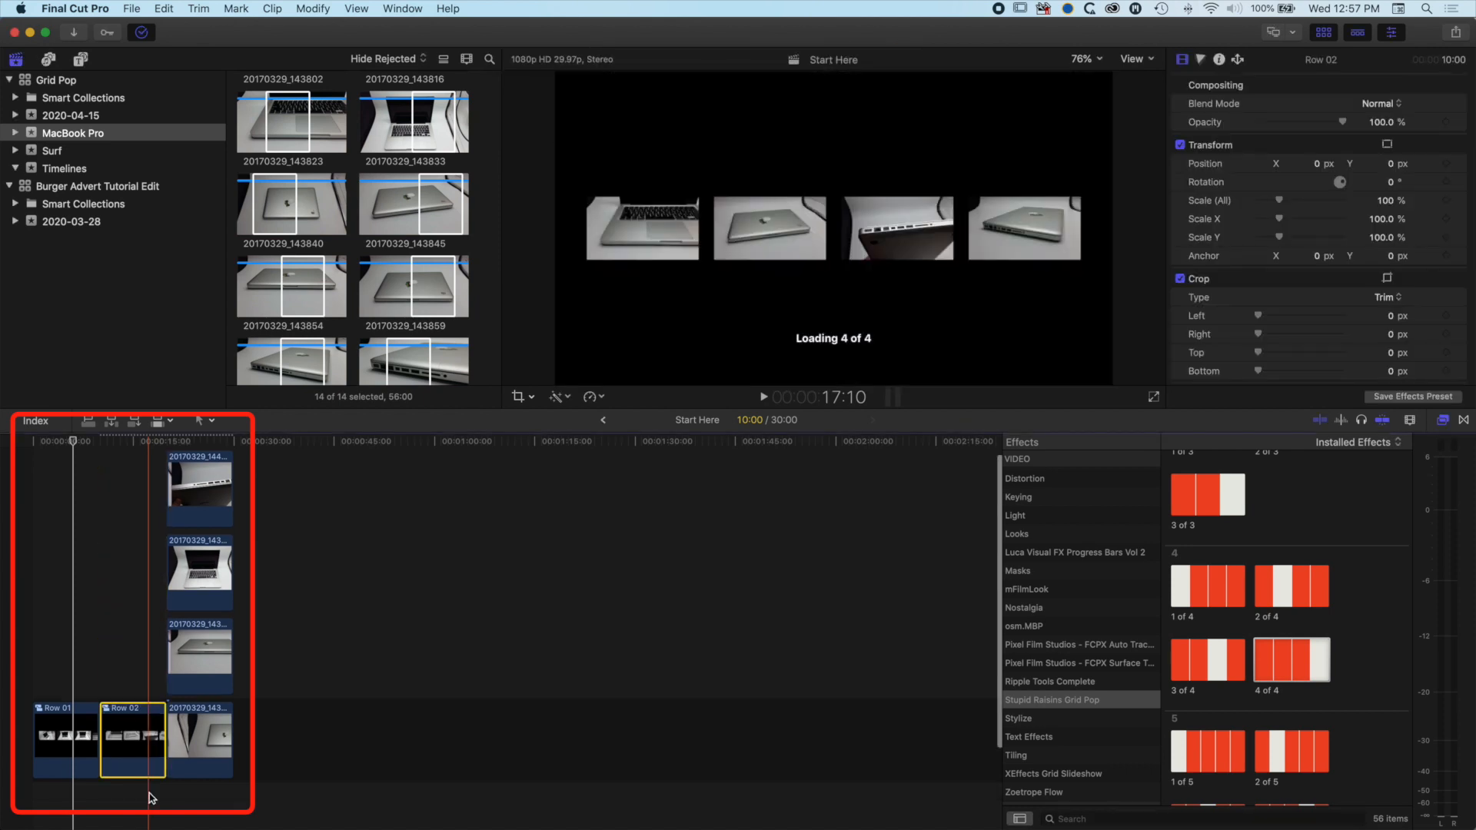
- Combine the four clips of the third stack into a compound clip named Row 03
left_click_drag(191, 465, 212, 776)
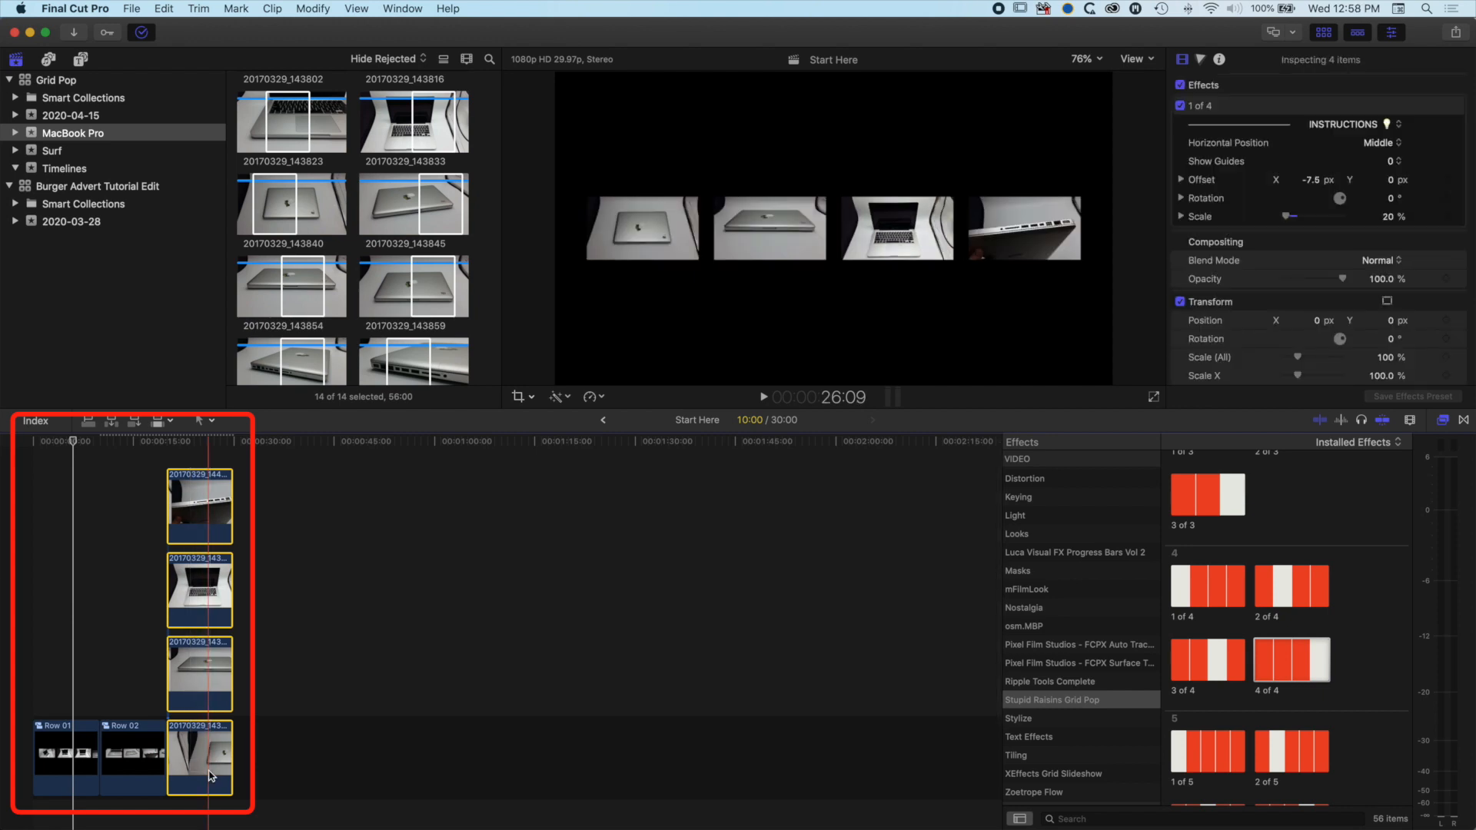
key("alt+g")
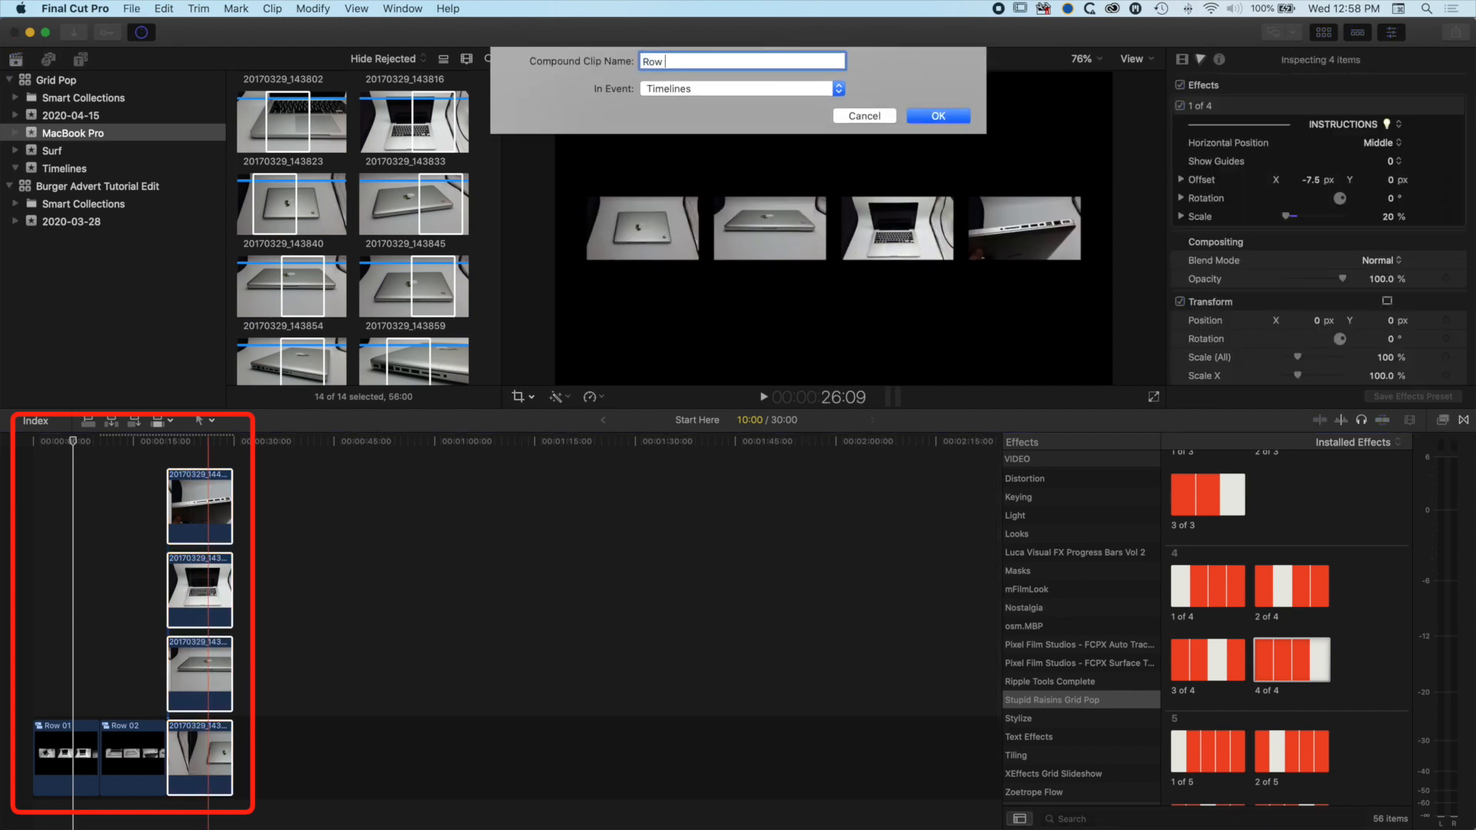
key("Return")
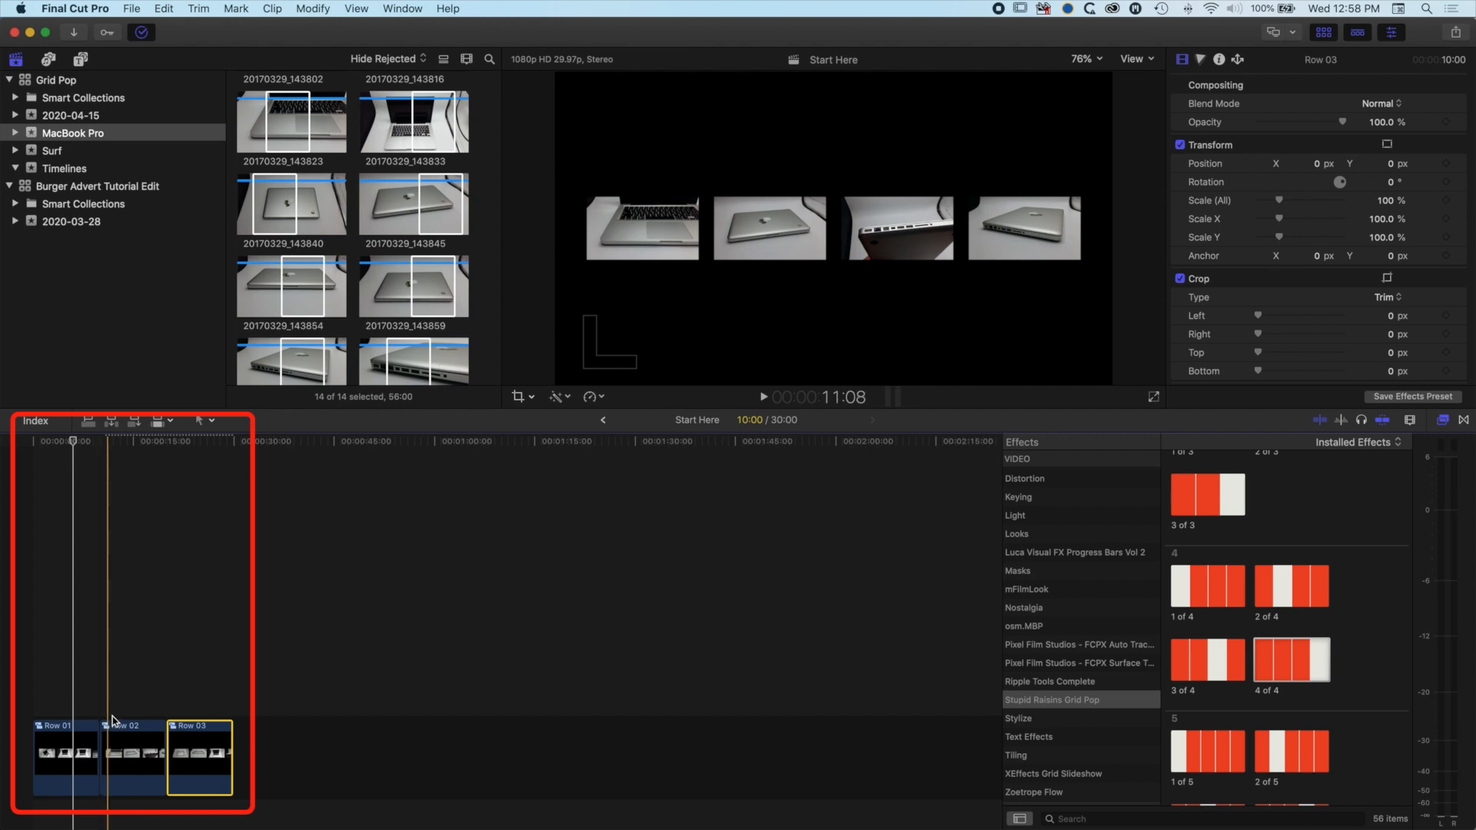
- Stack Row 02 and Row 03 above Row 01 at the timeline start and apply the Grid Pop Horizontal effect to all three
left_click_drag(123, 747, 57, 531)
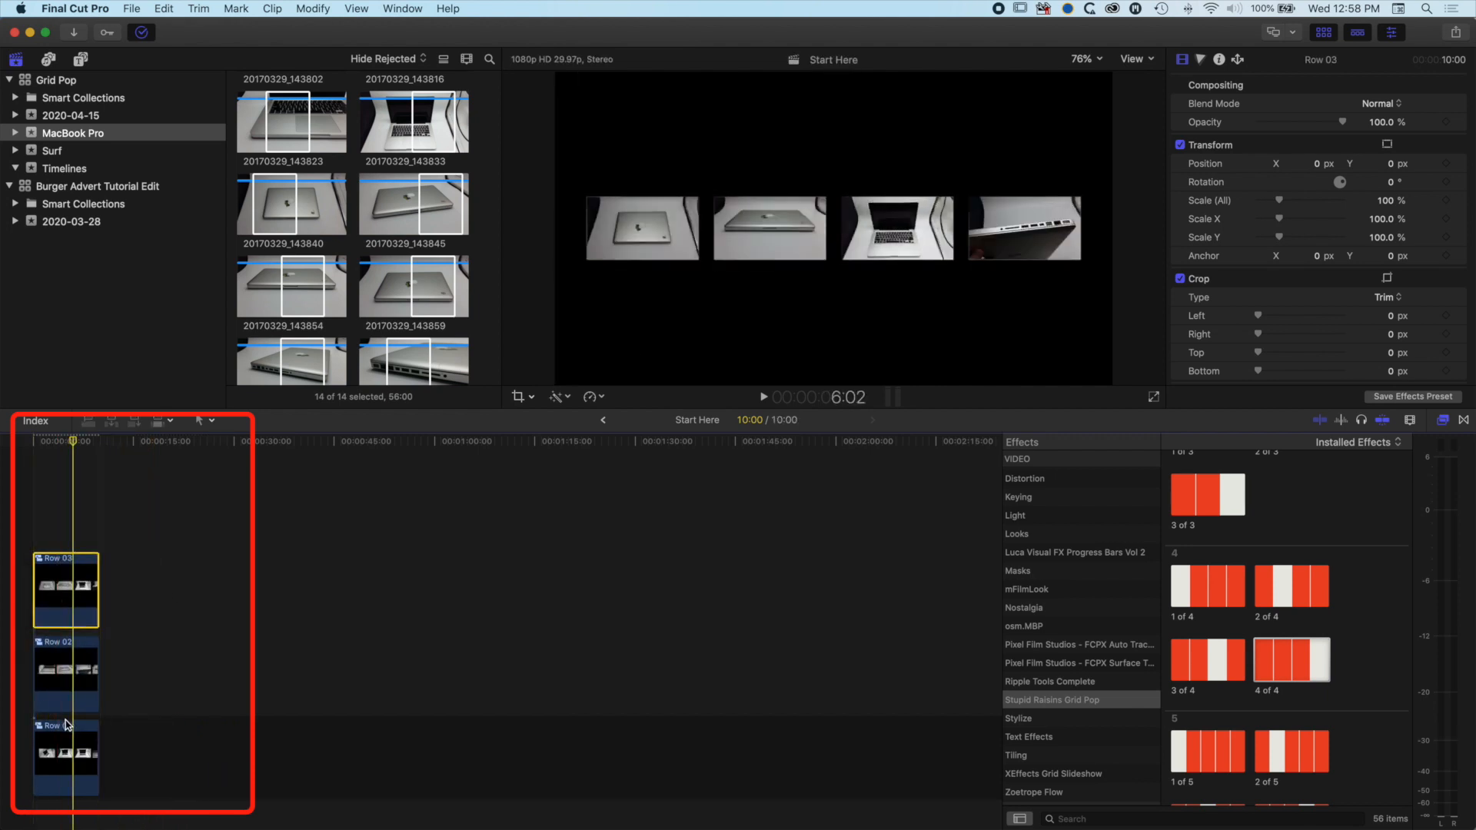
left_click(71, 761)
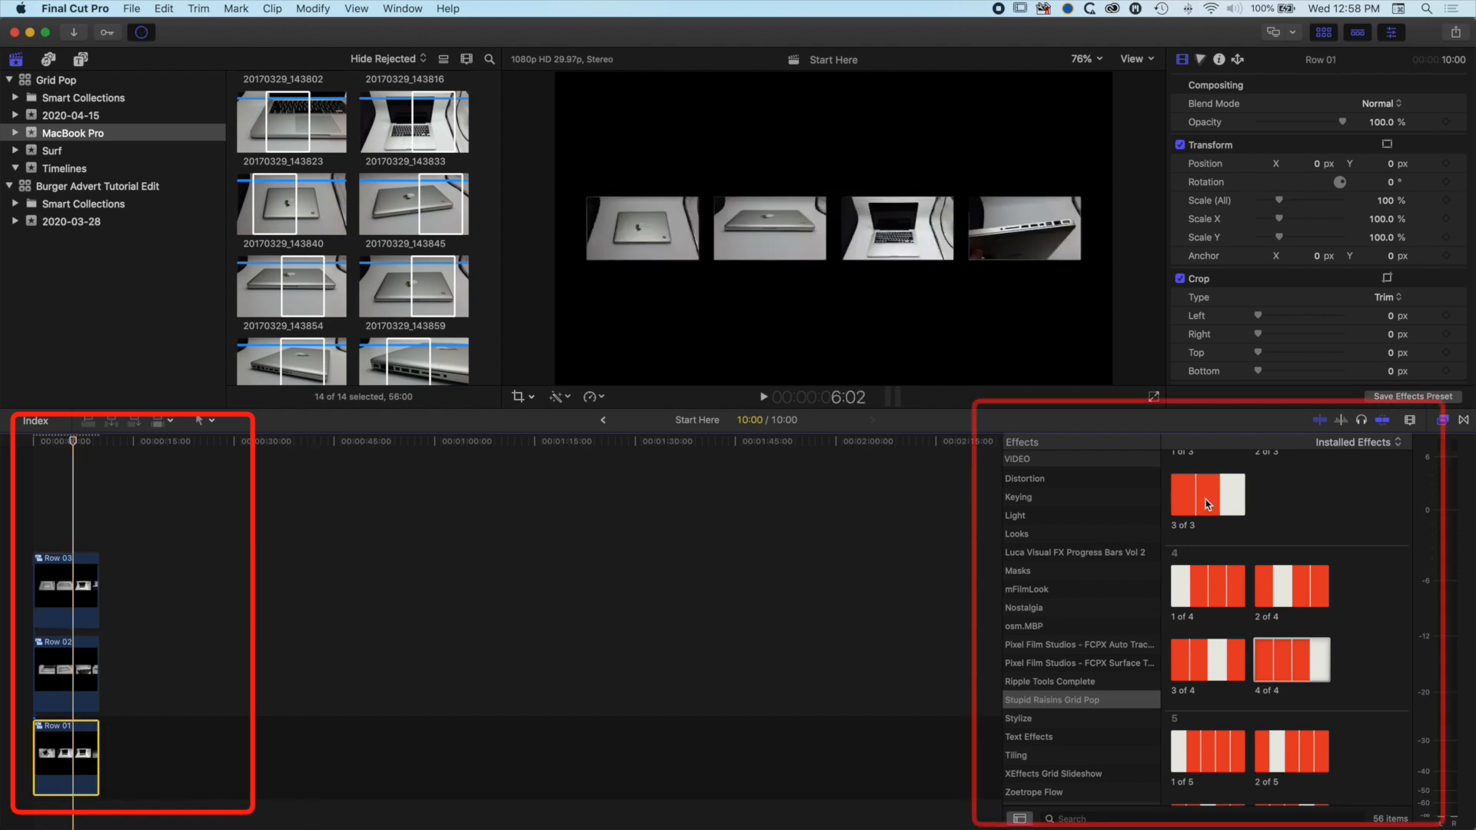
scroll(1196, 503, "up", 5)
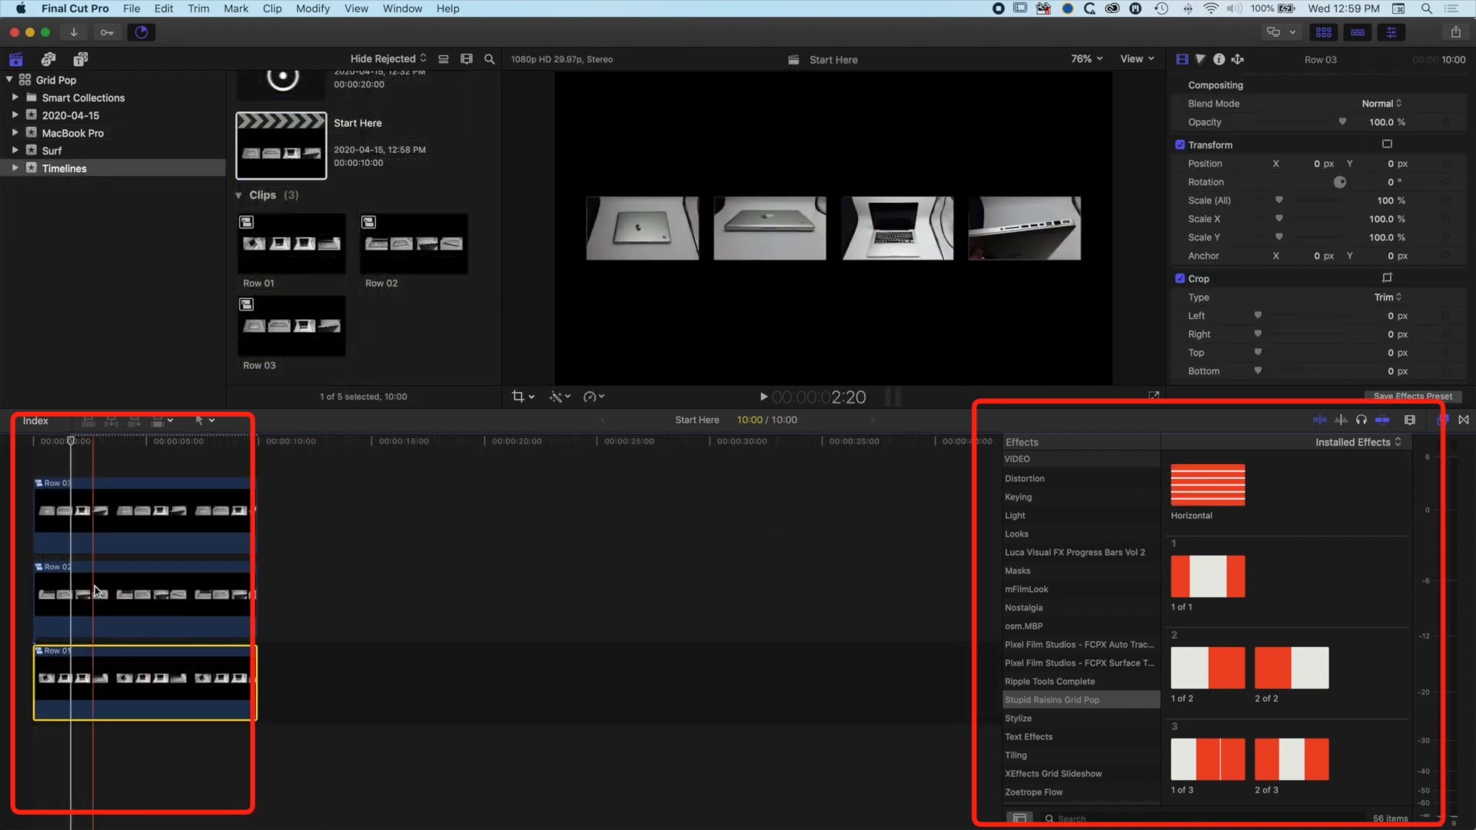
left_click(96, 592, "super")
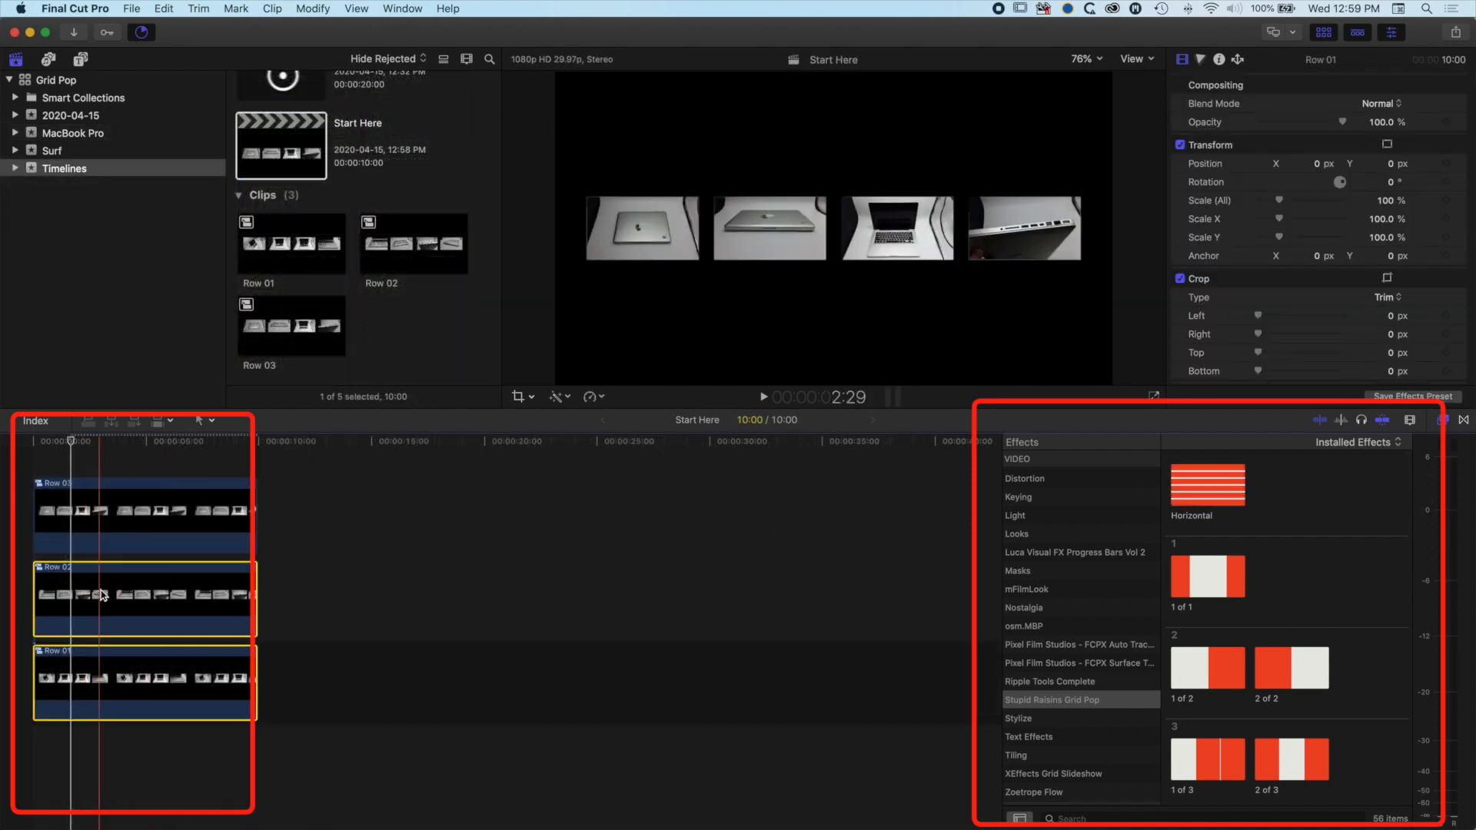
left_click(106, 520, "super")
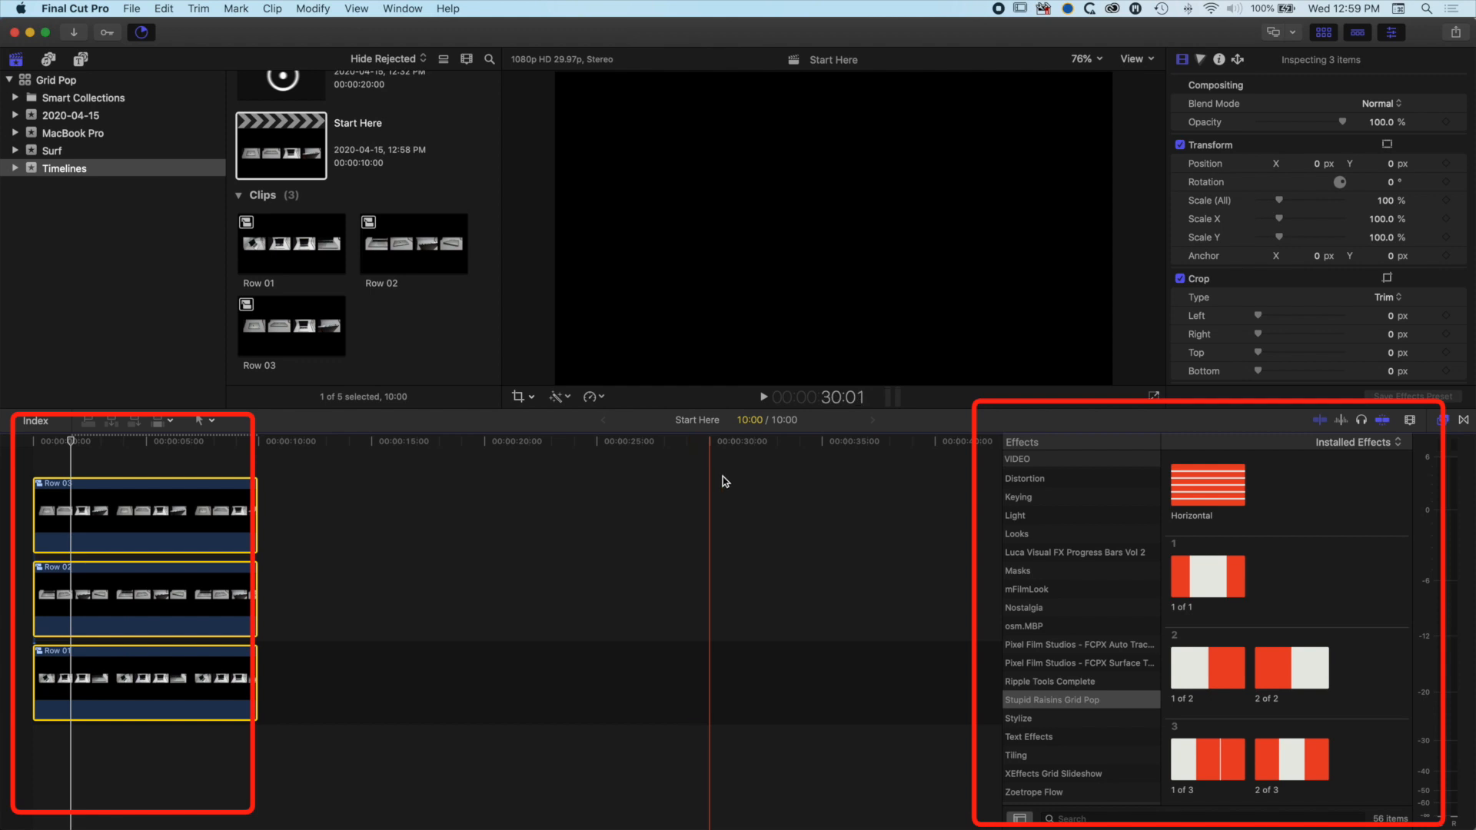
scroll(1205, 559, "up", 1)
scroll(1207, 539, "down", 1)
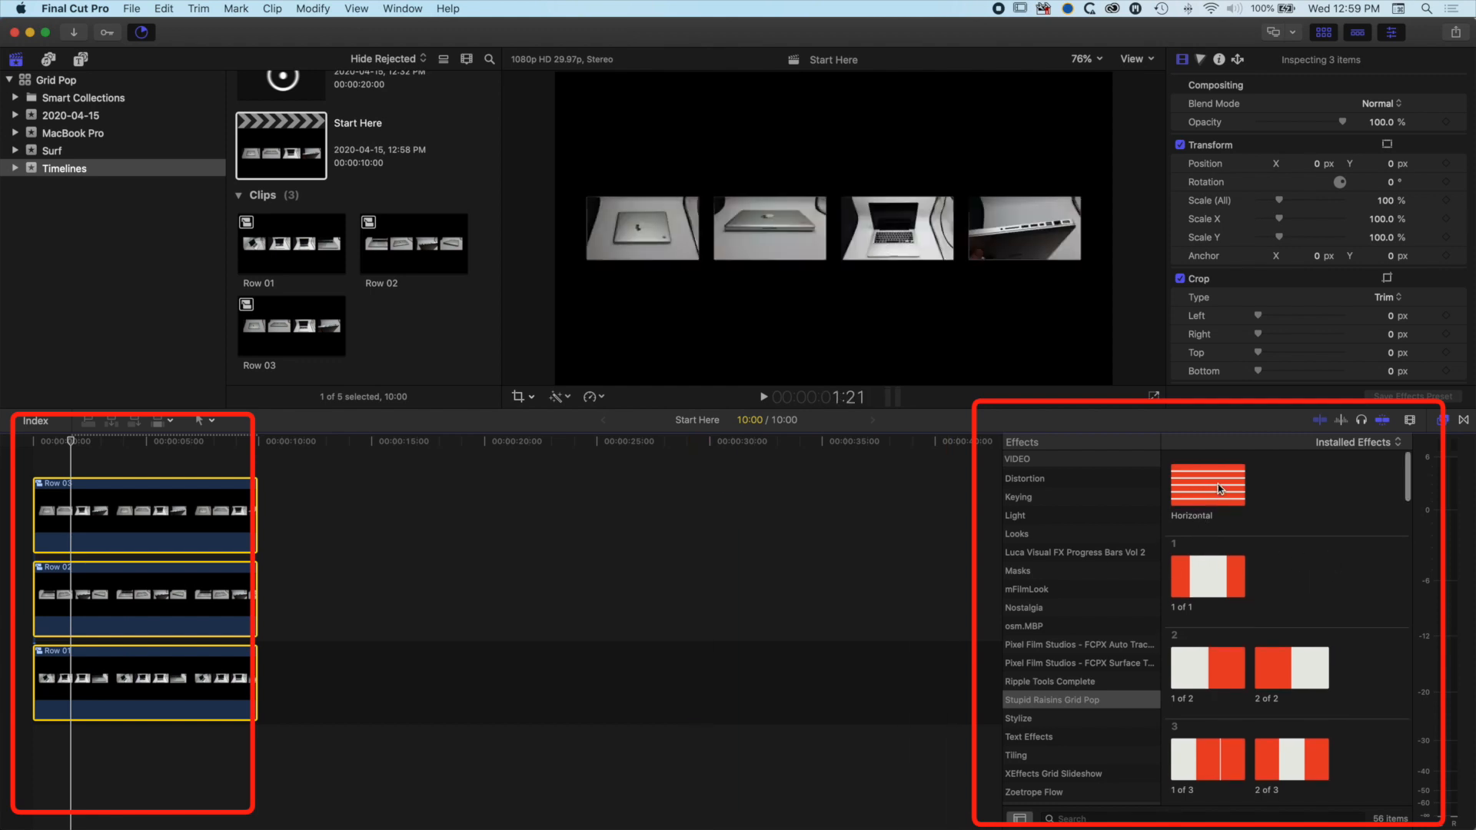
double_click(1209, 490)
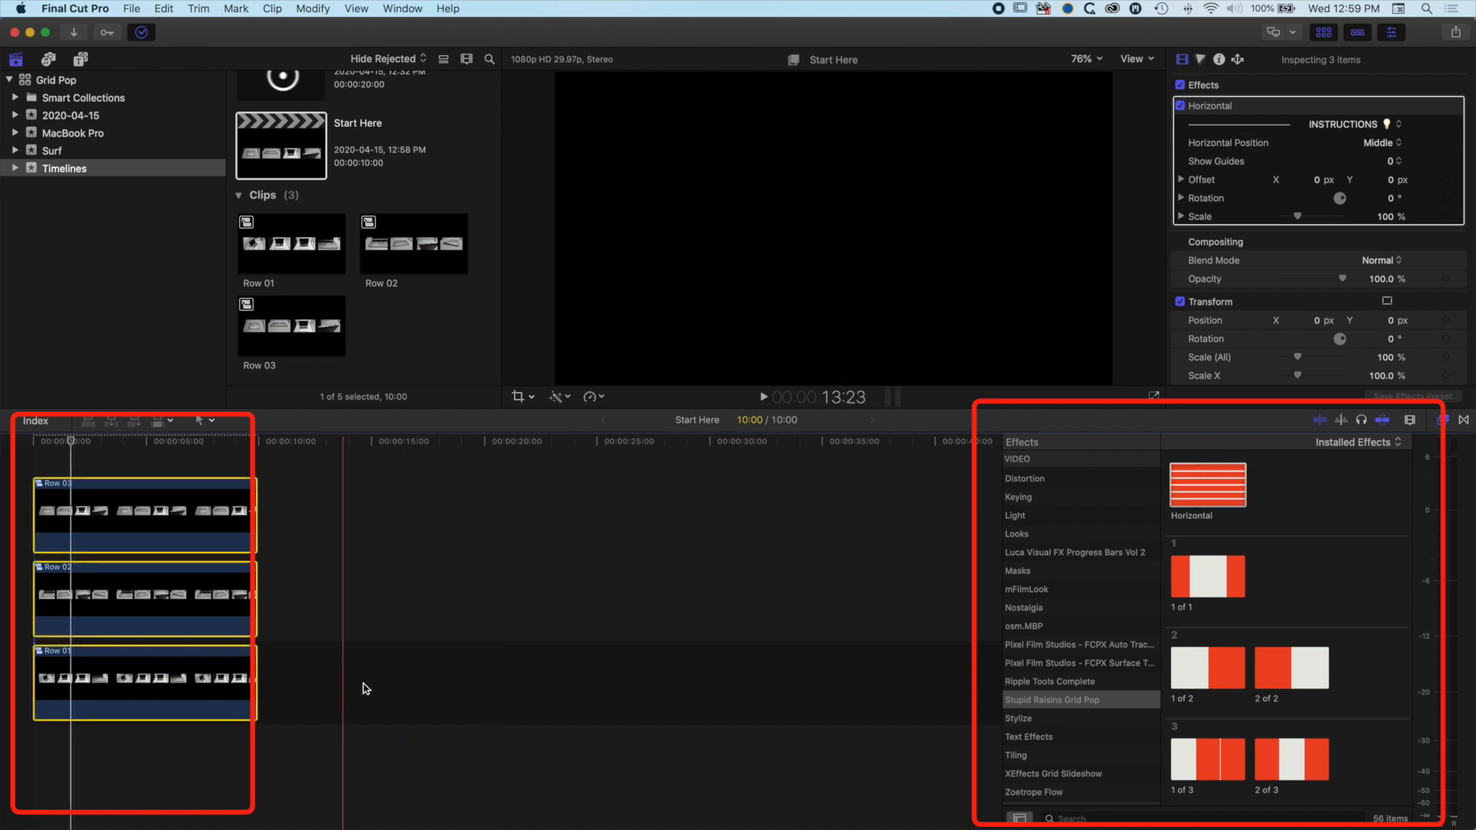
- Set the Horizontal Position of Row 01's Horizontal effect to 3 of 3
left_click(304, 692)
left_click(222, 692)
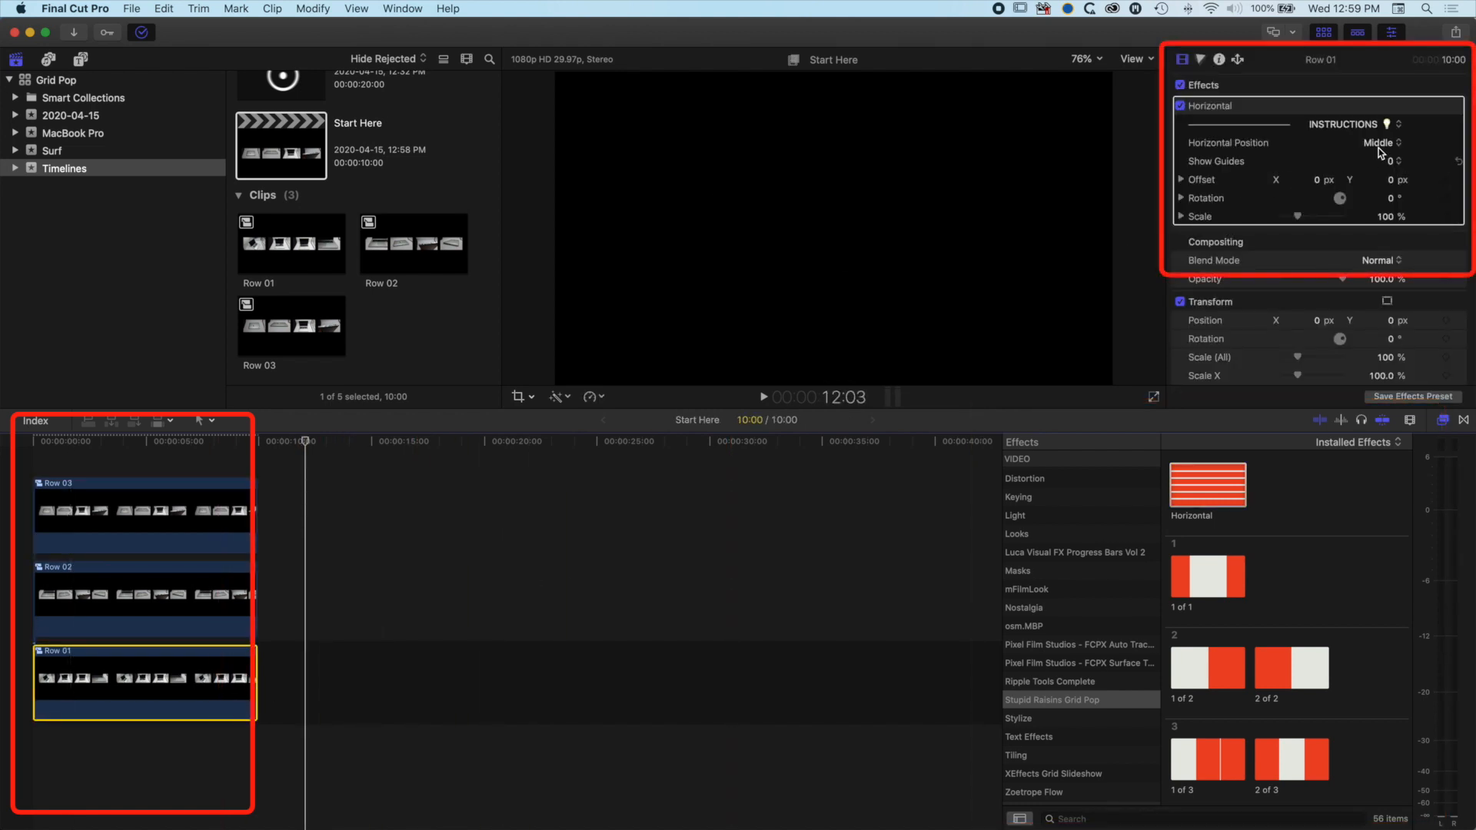
left_click(1378, 146)
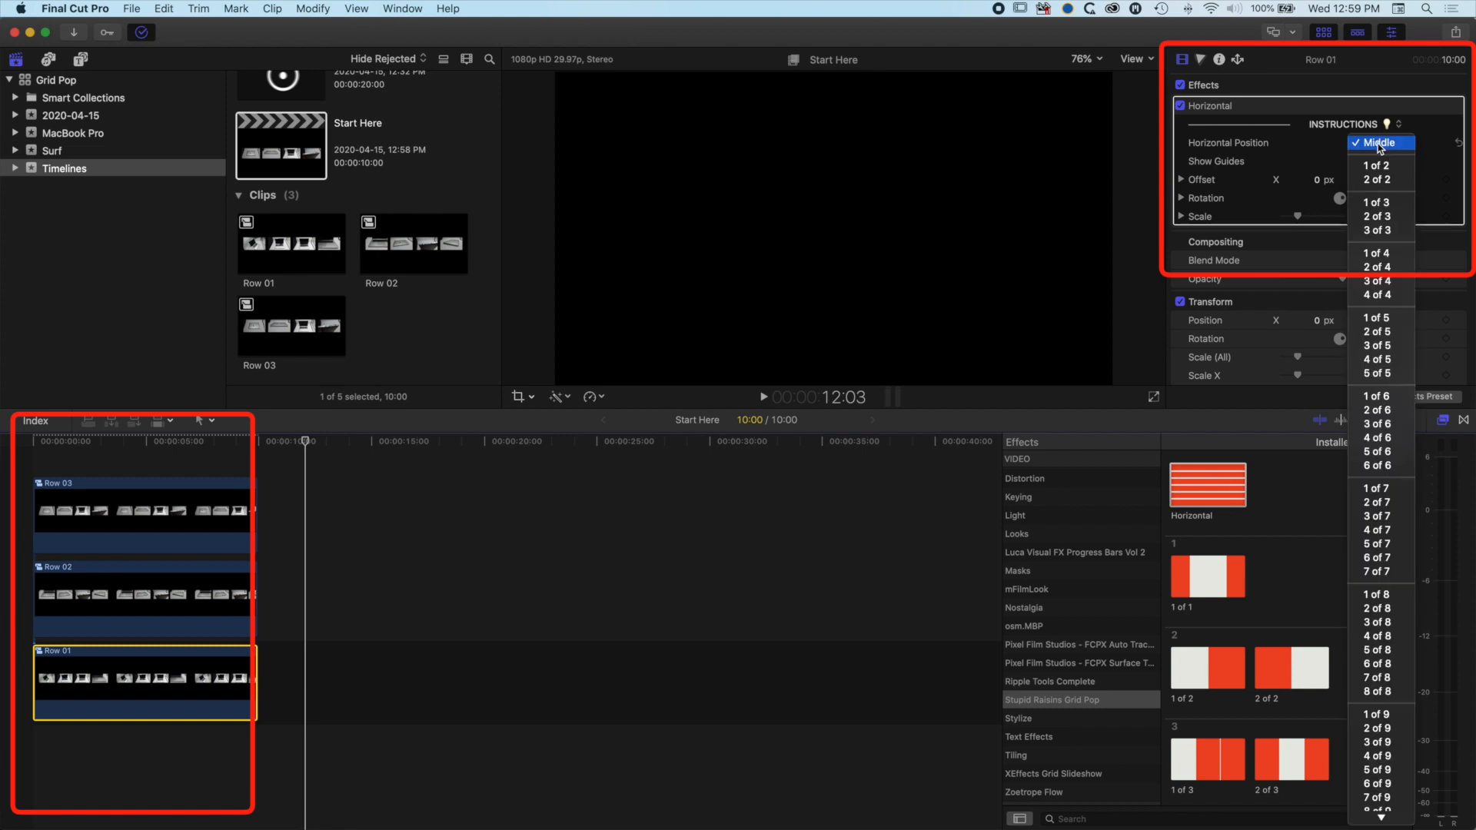
left_click(1376, 230)
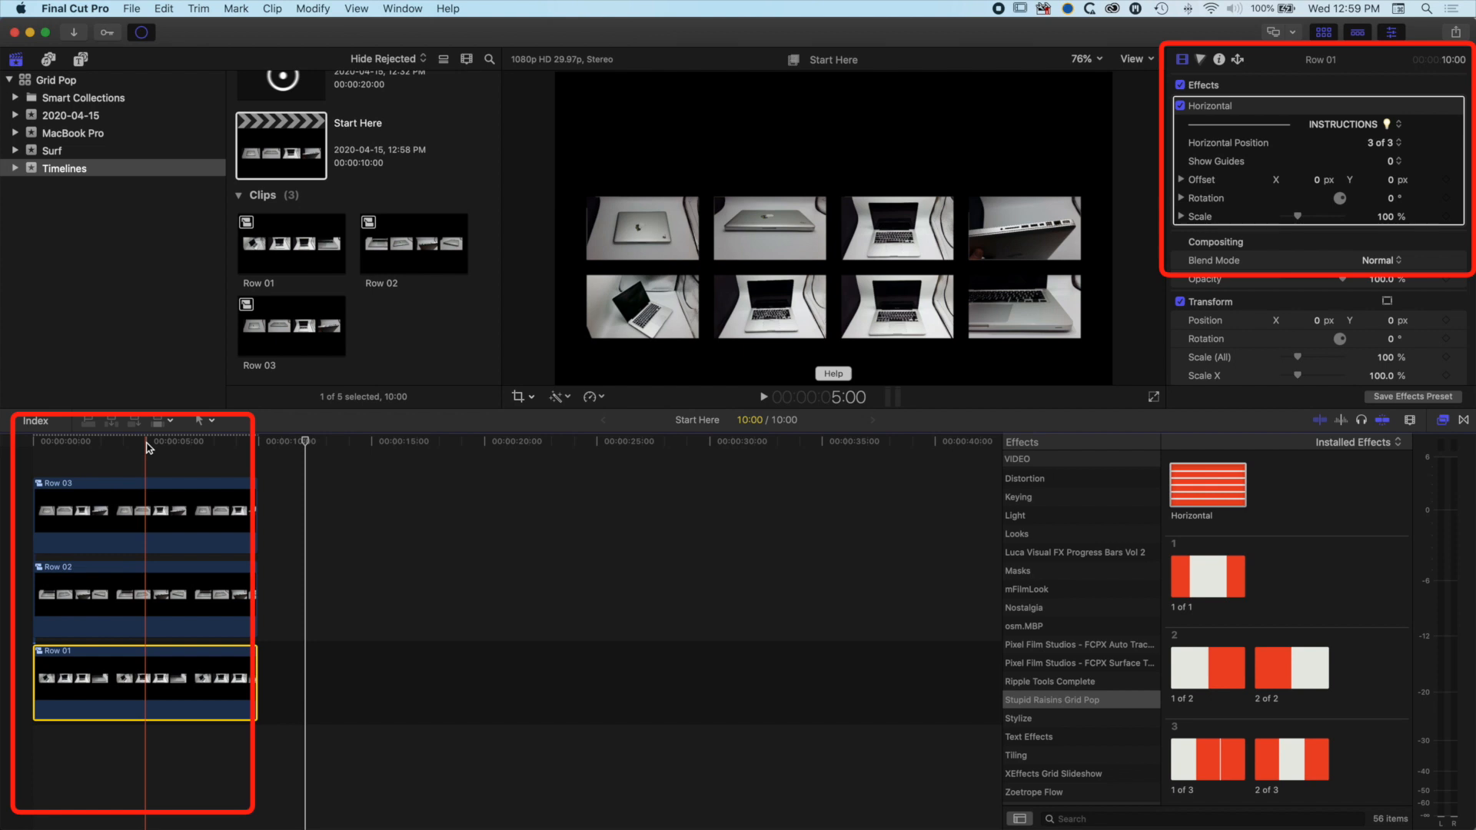
- Park the playhead at 5:00 and set Row 02's Horizontal Position to 2 of 3
left_click(147, 442)
left_click(156, 578)
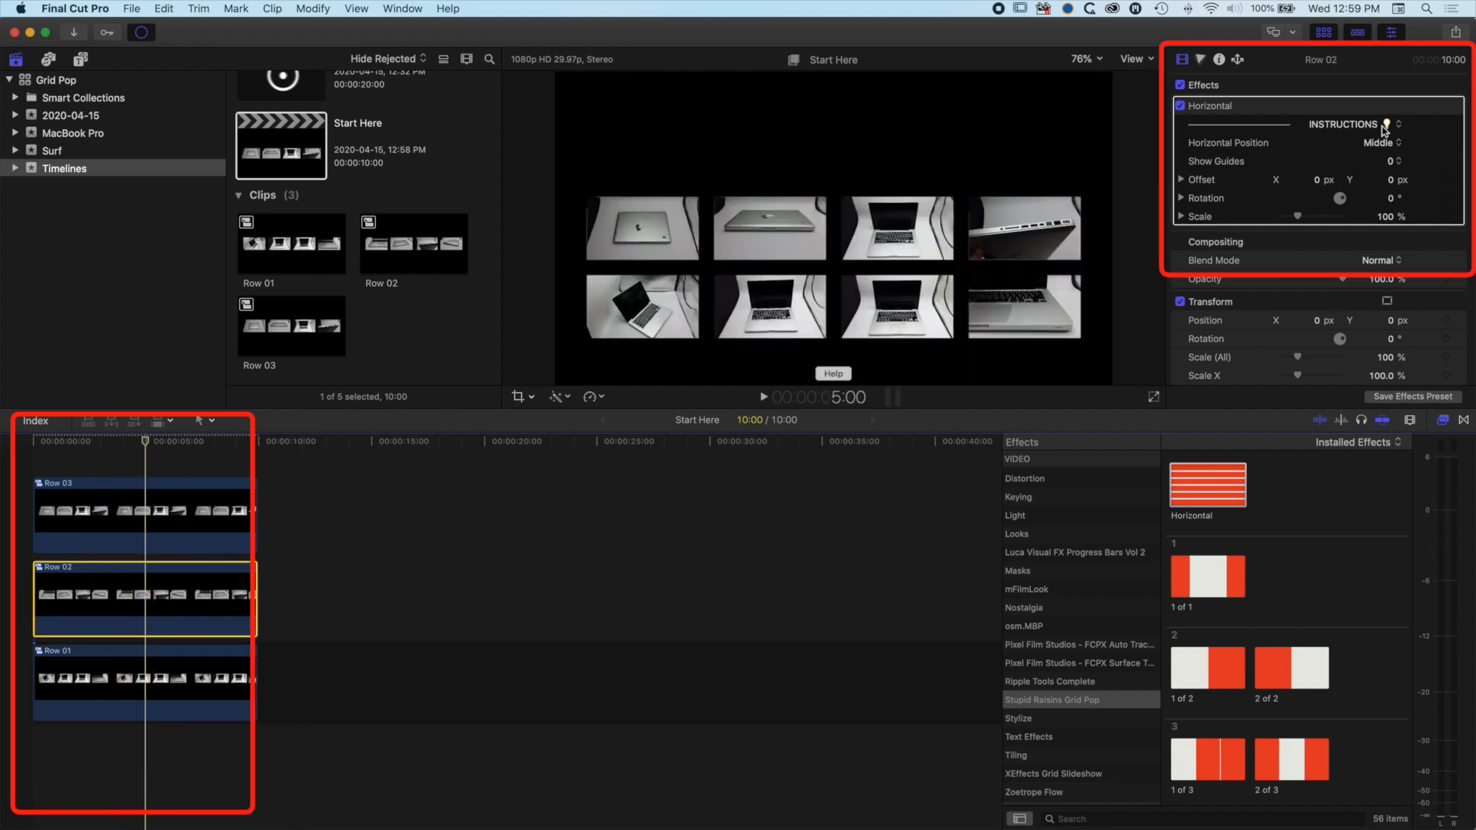
left_click(1382, 144)
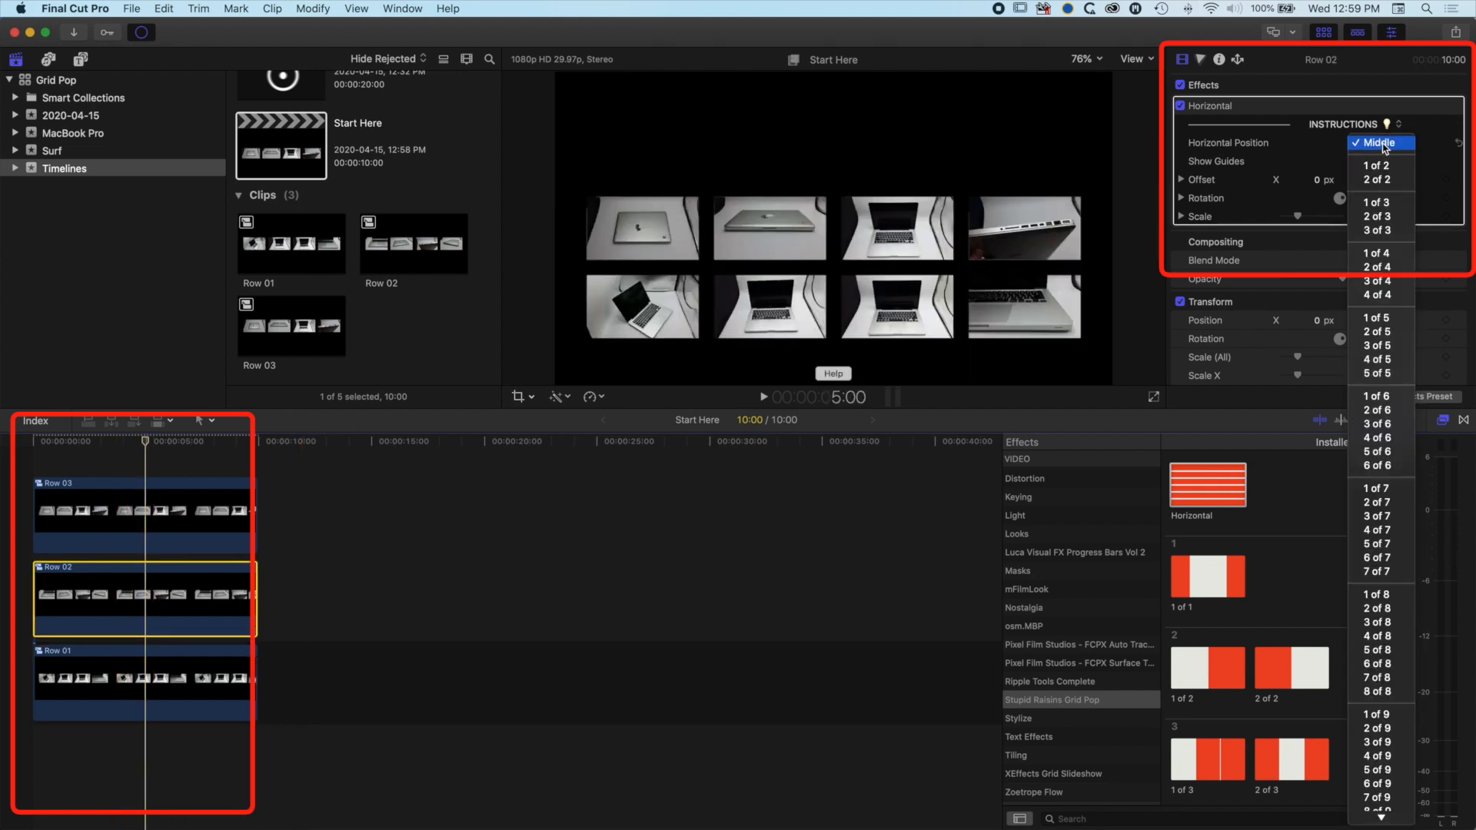
left_click(1381, 218)
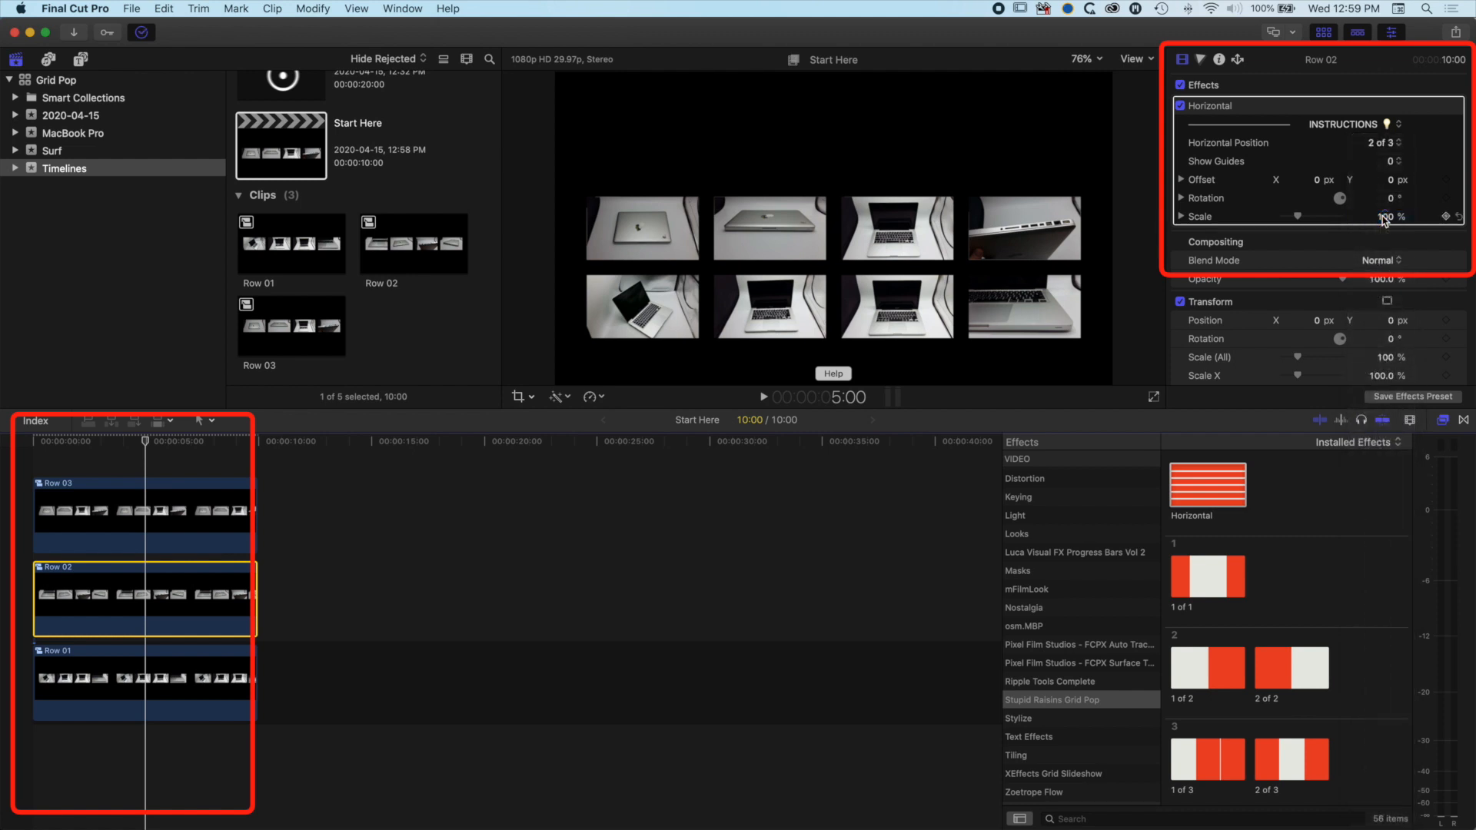
- Set the Horizontal Position of Row 03's Horizontal effect to 1 of 3
left_click(158, 508)
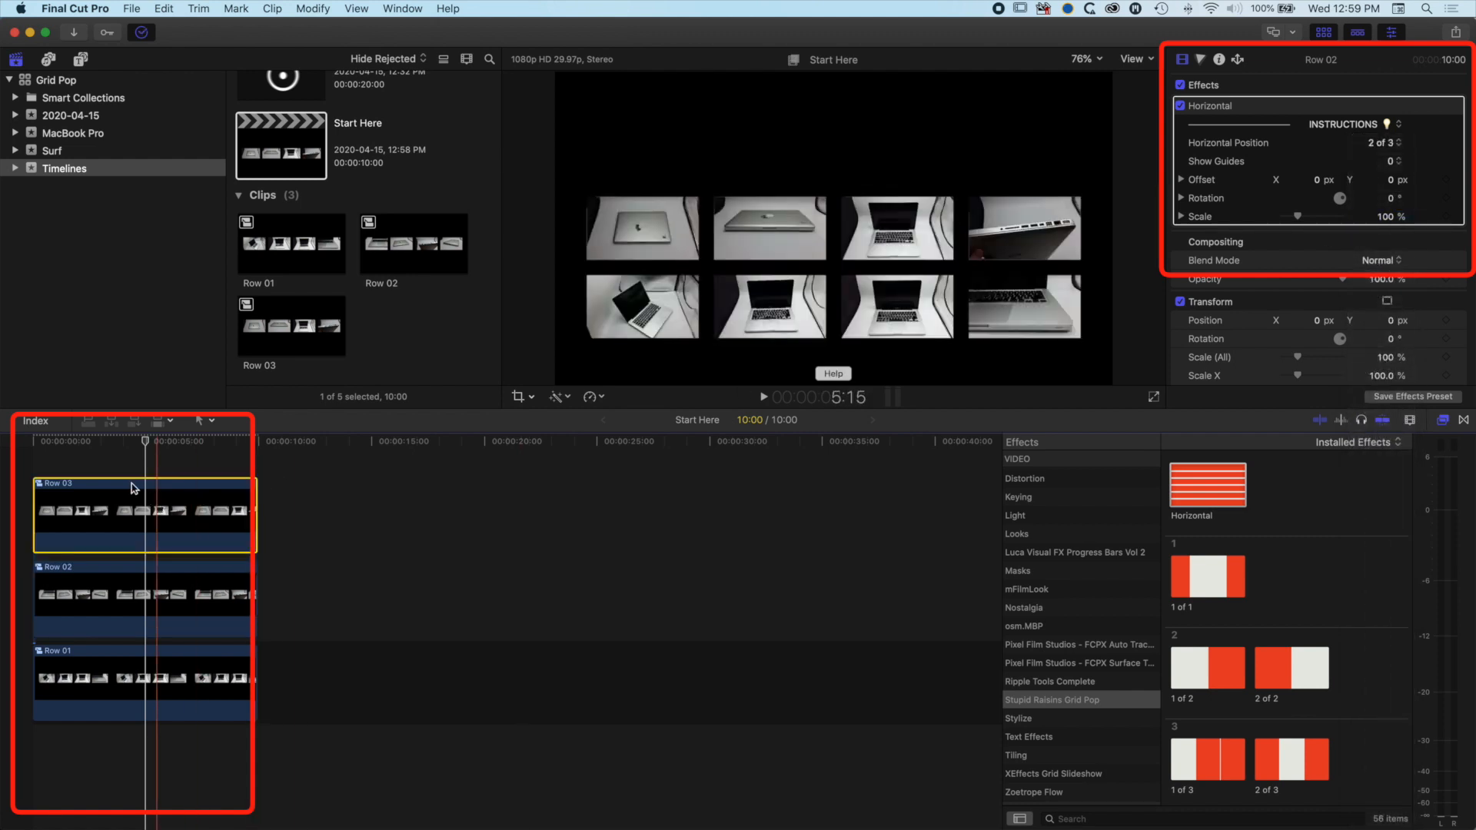
left_click(1381, 146)
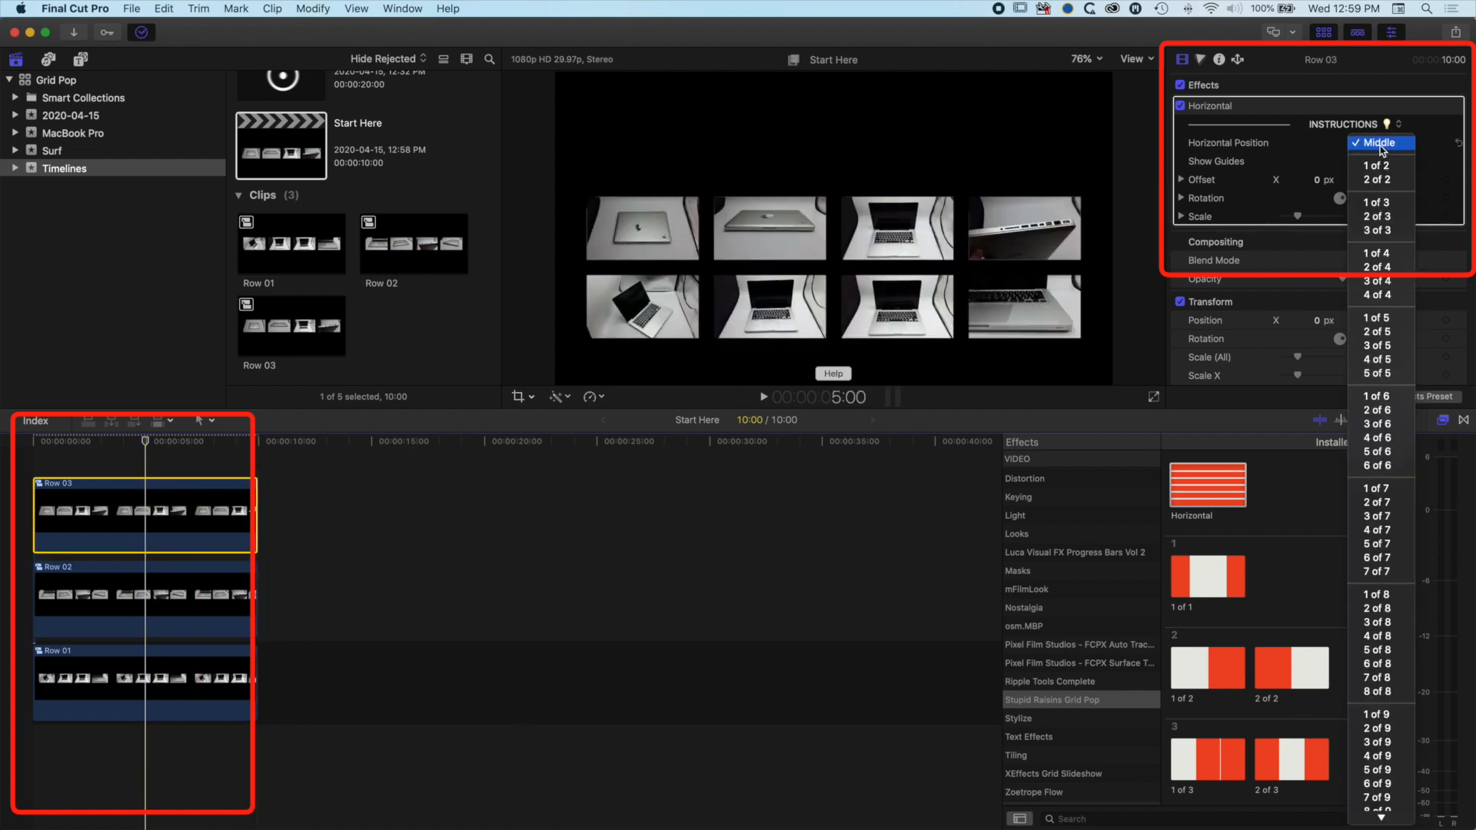
left_click(1381, 203)
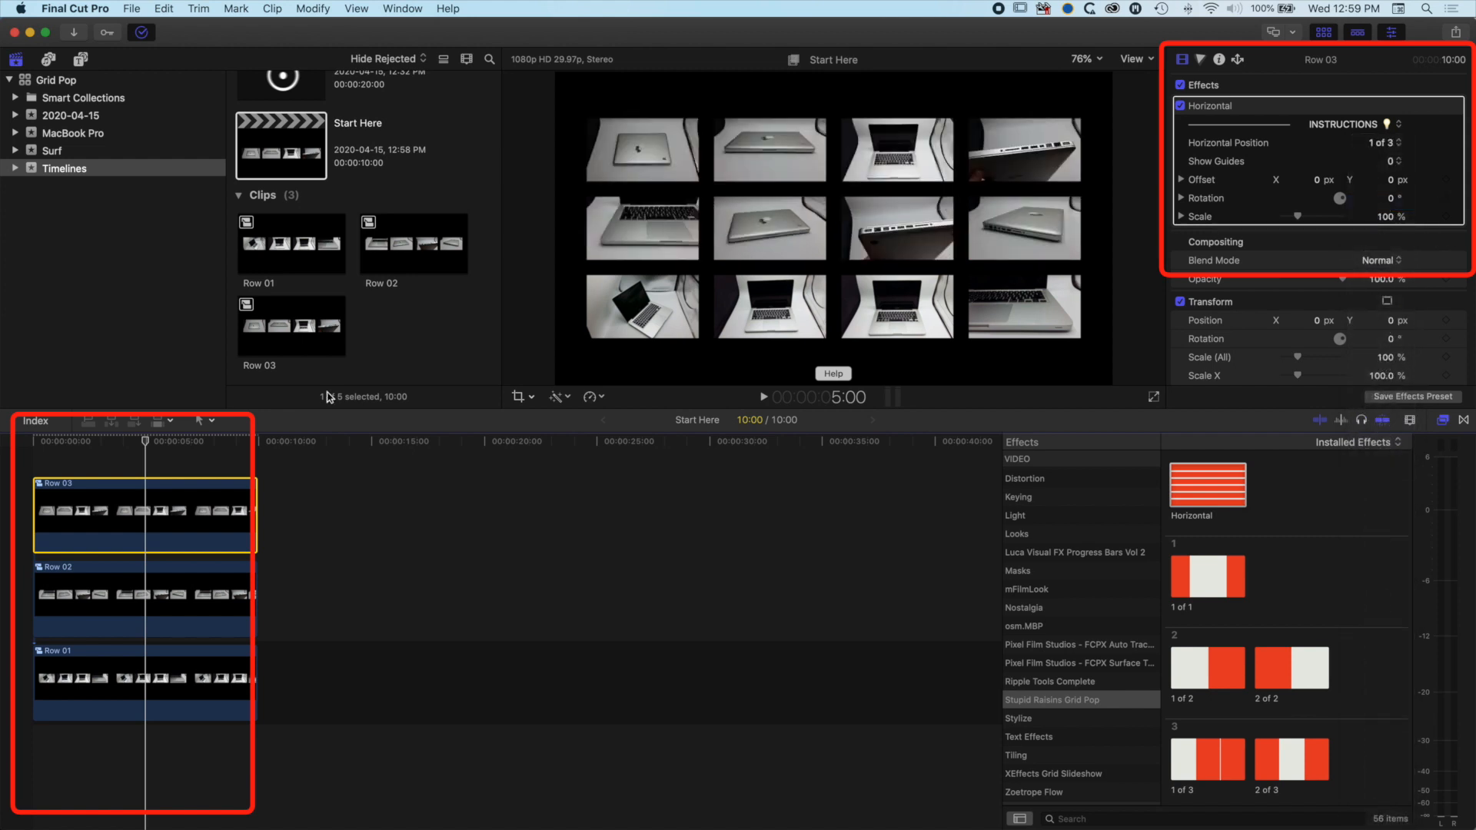
- Examine the available Grid Pop column effects and the Horizontal Position choices offered by Row 03's Horizontal effect
left_click_drag(145, 441, 64, 443)
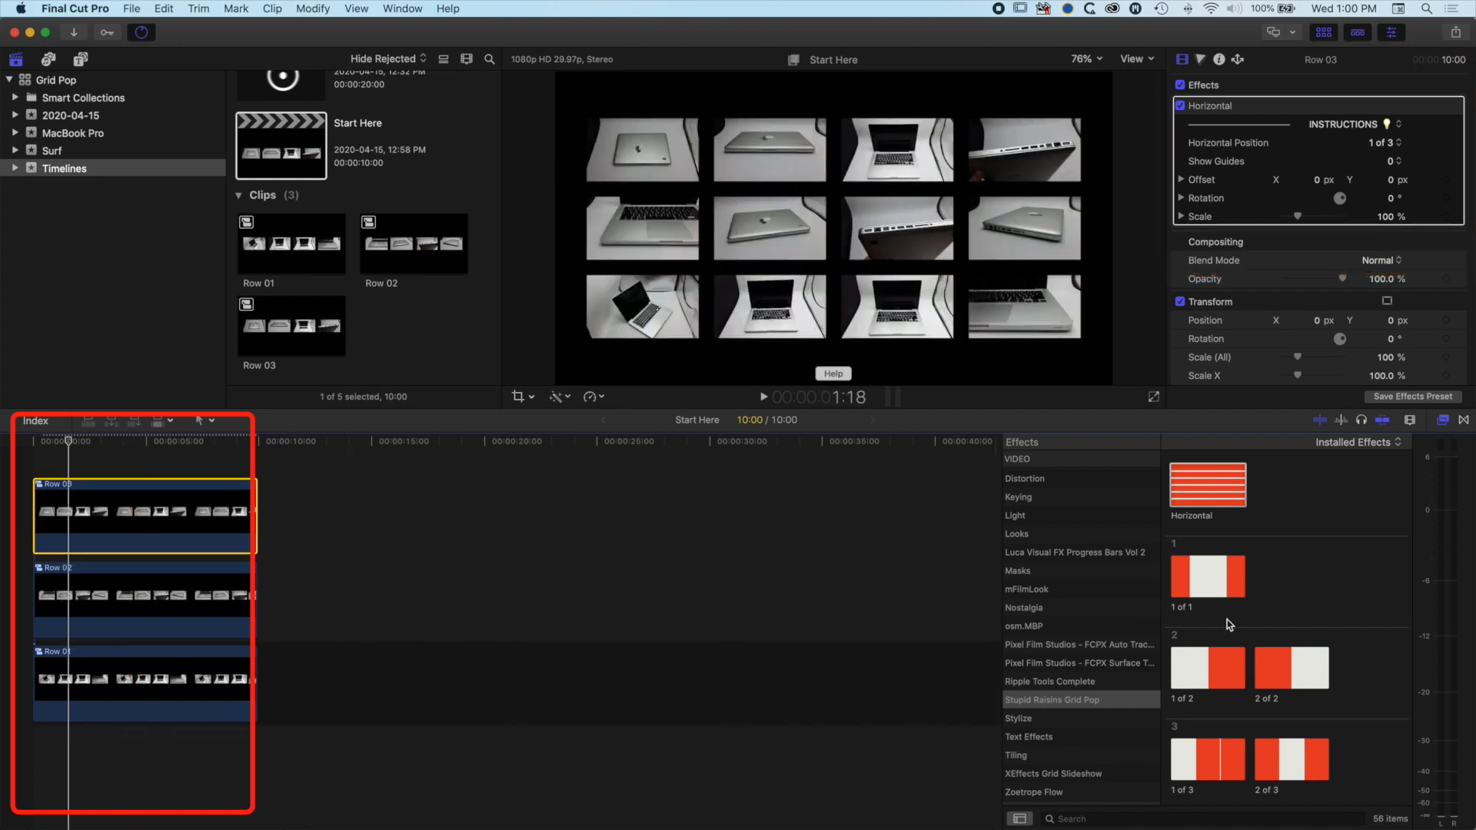
scroll(1234, 621, "down", 5)
scroll(1233, 618, "down", 15)
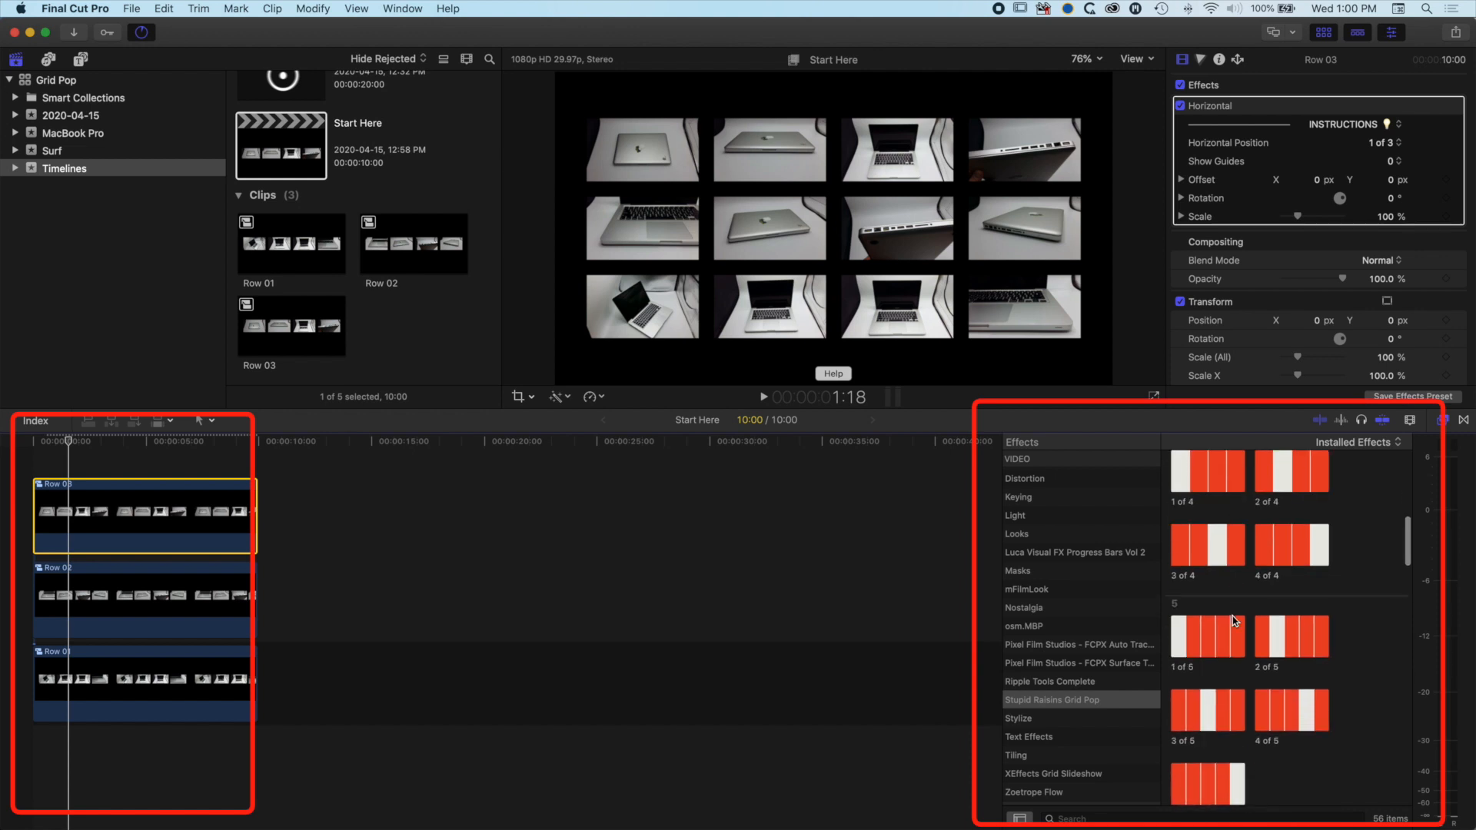
scroll(1233, 616, "down", 5)
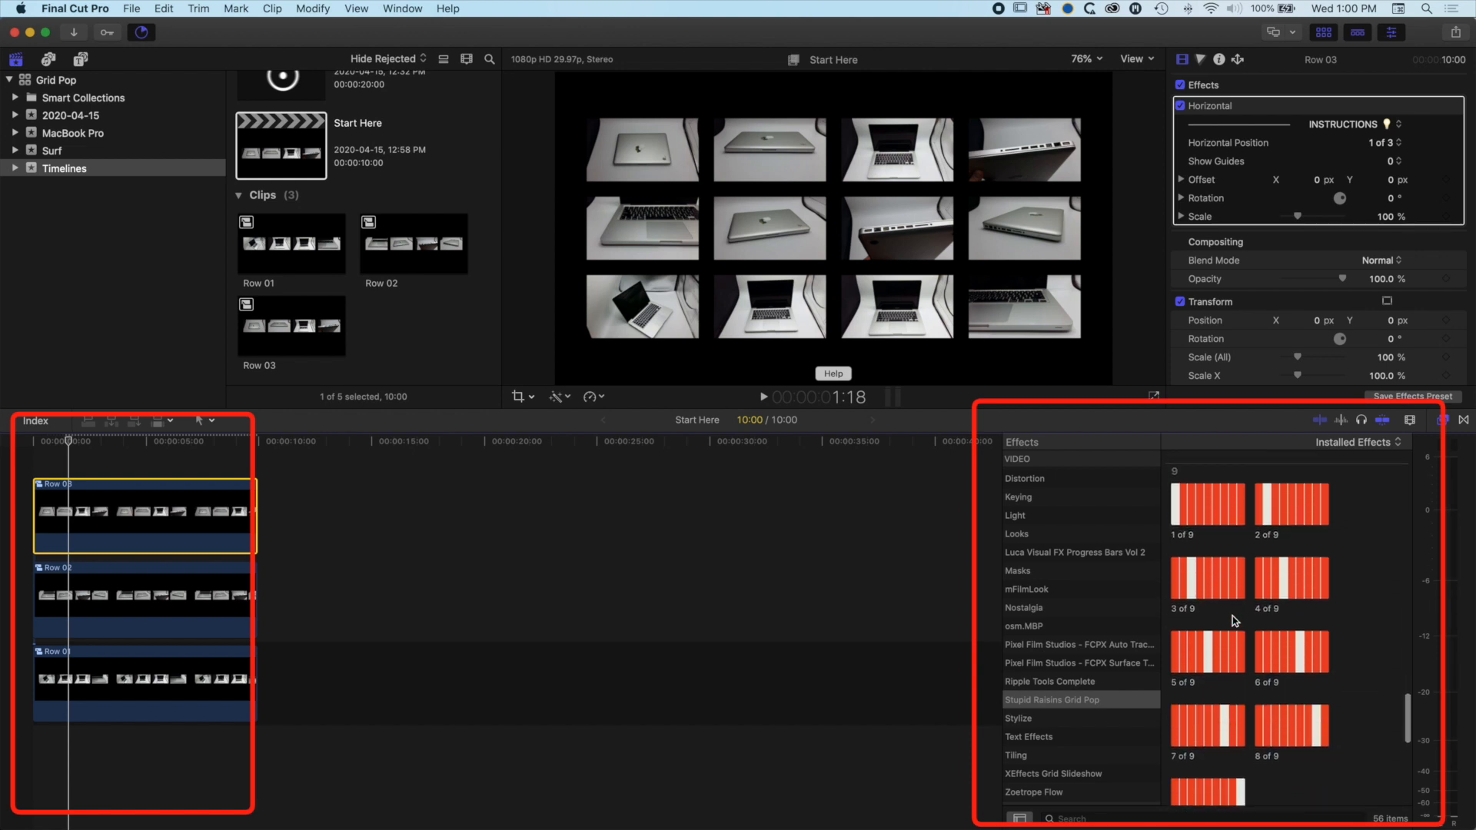
scroll(1195, 504, "up", 20)
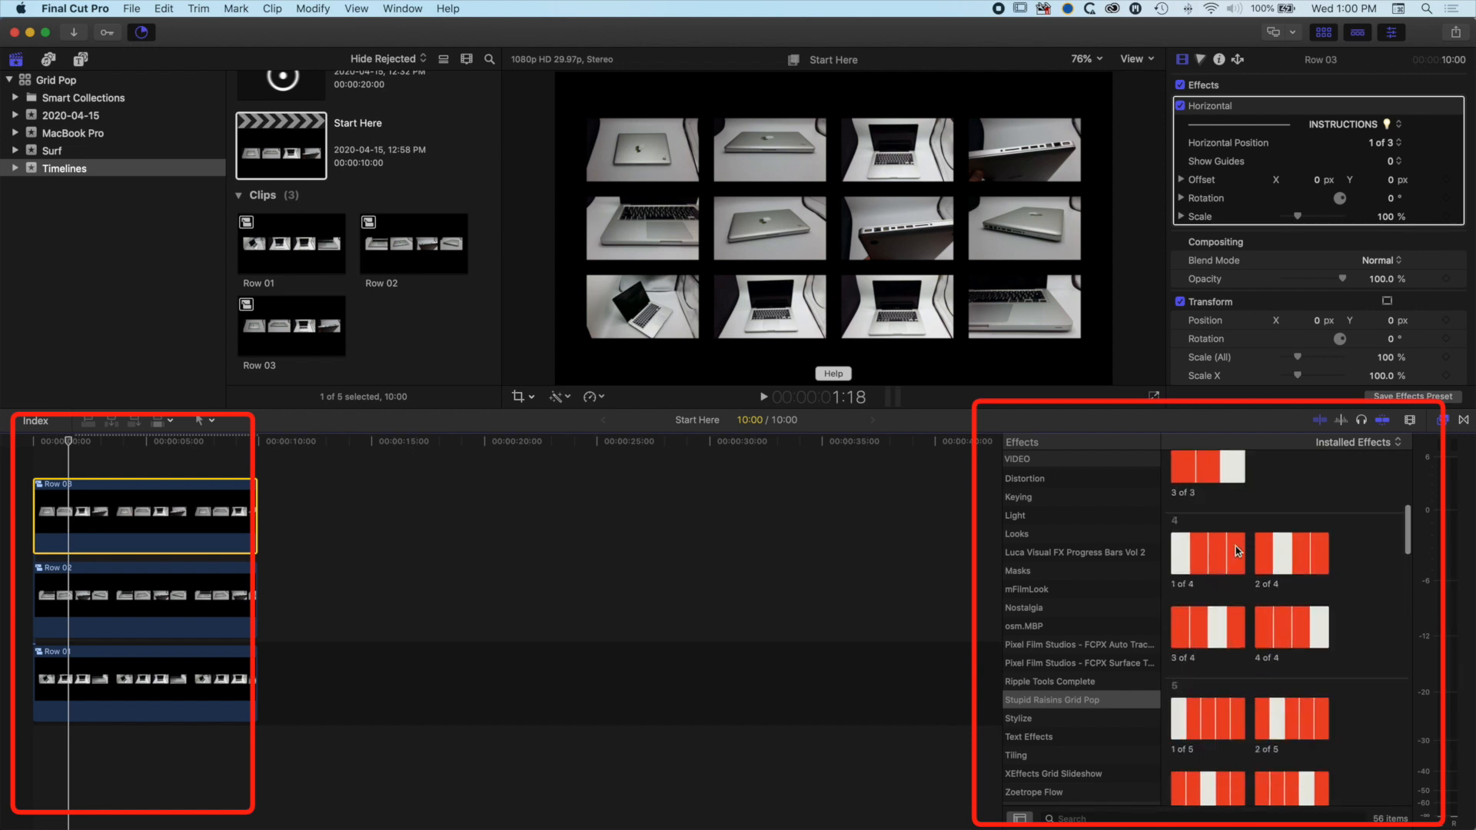
left_click(1195, 503)
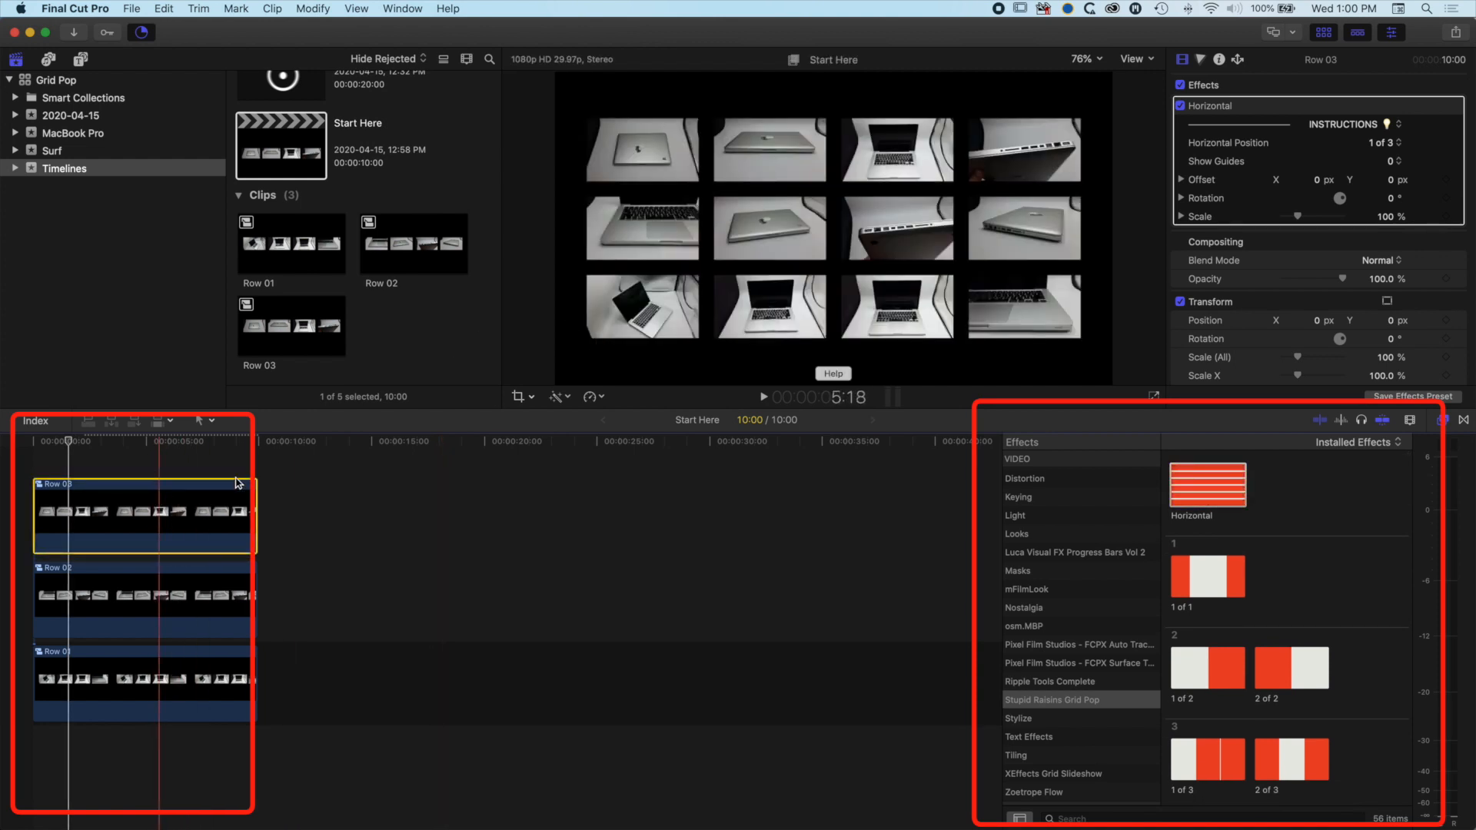
left_click(1393, 144)
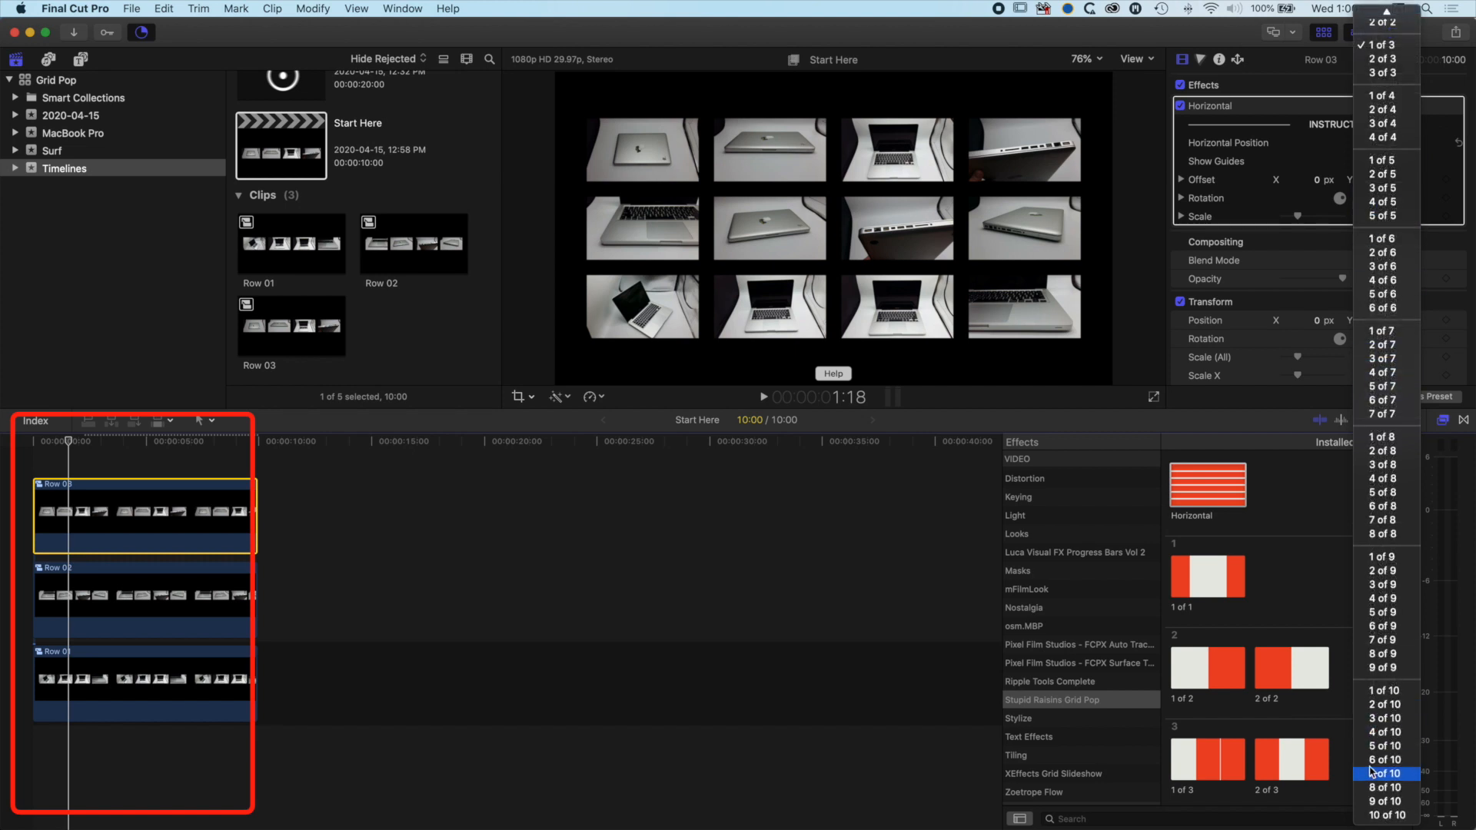
left_click(1186, 473)
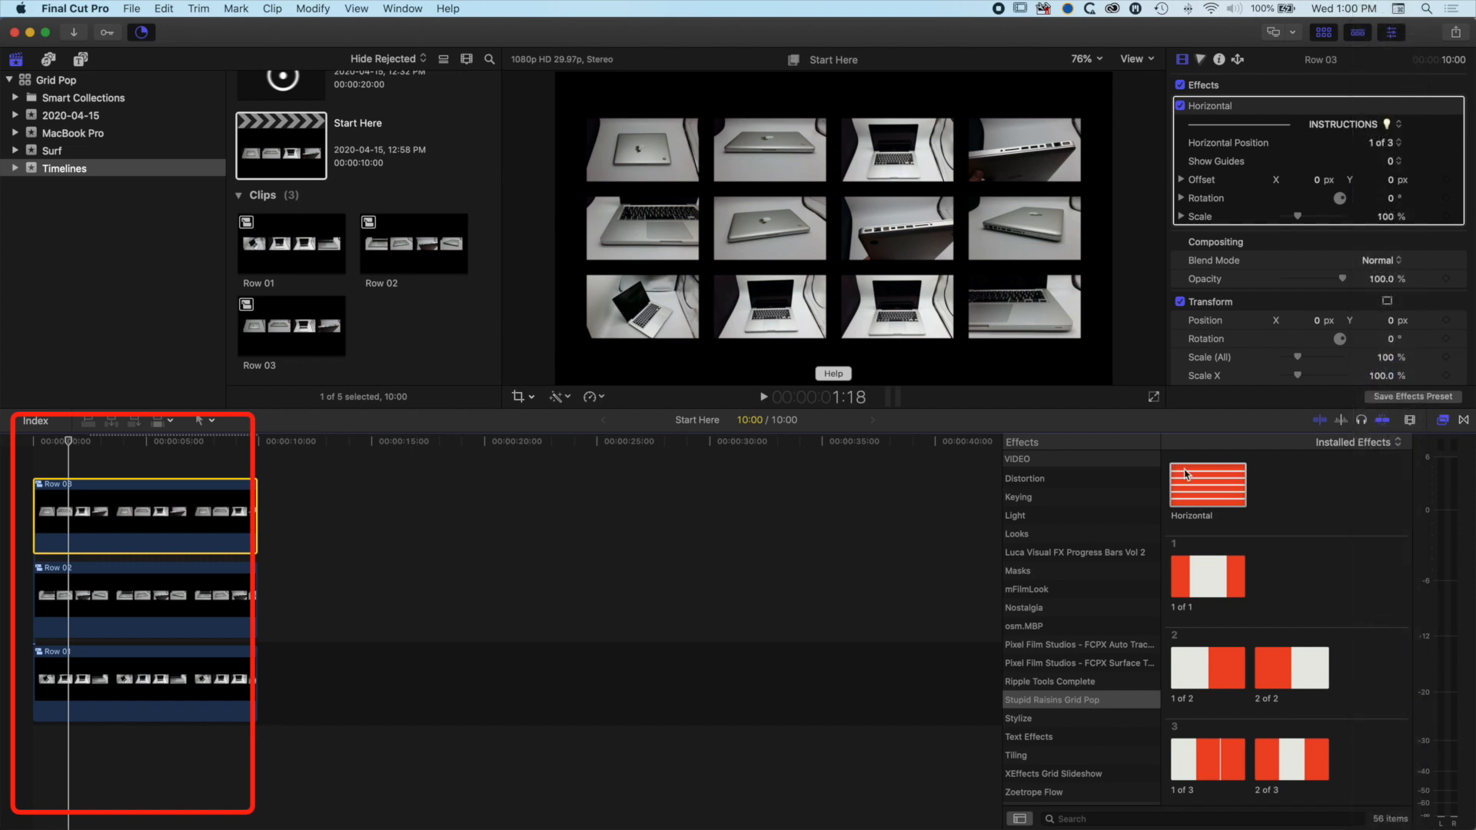
- Deselect Row 03 and place the playhead at the end of the stacked rows, at 10:00
left_click(361, 542)
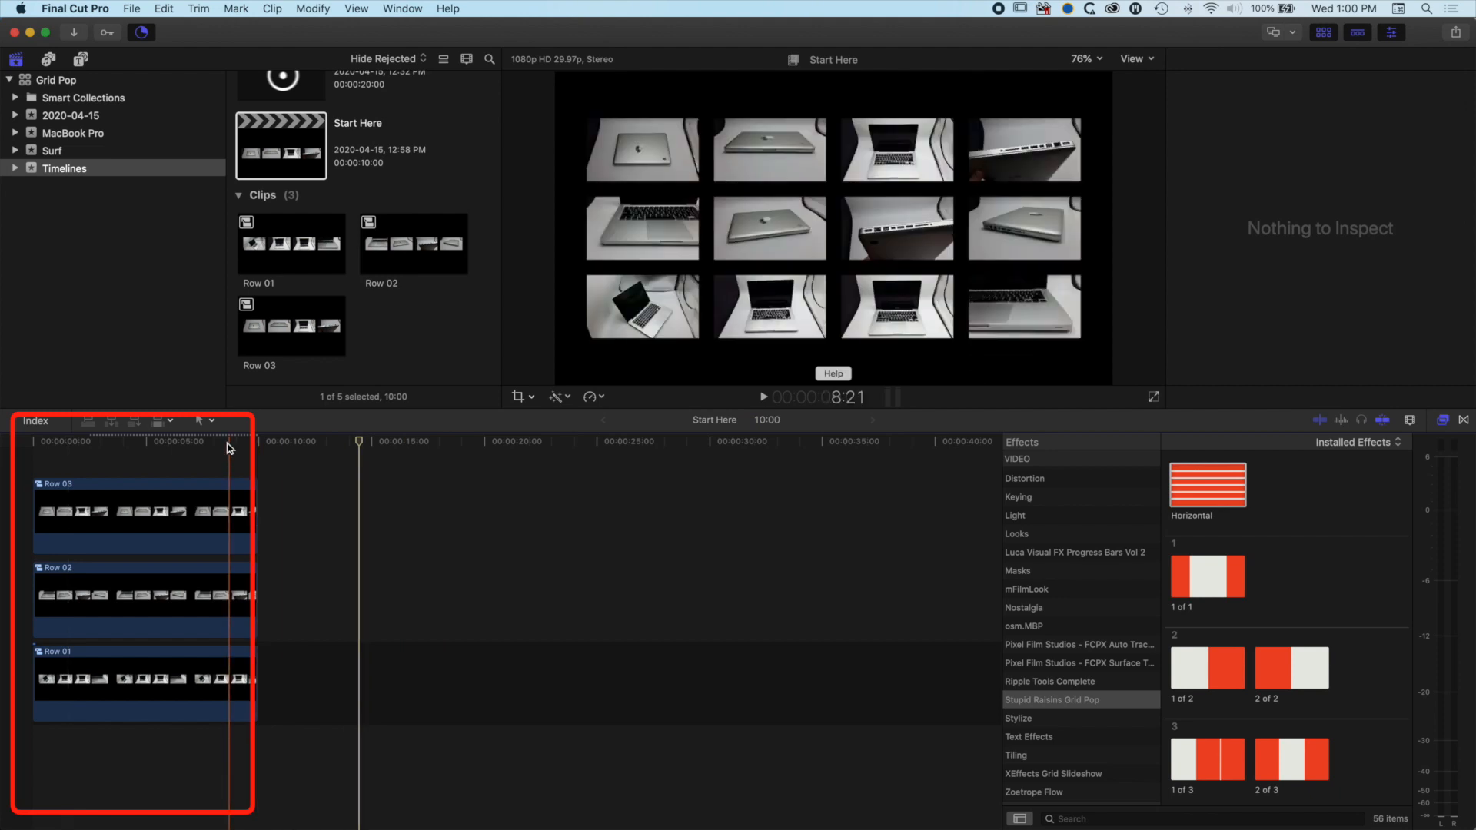
left_click(148, 451)
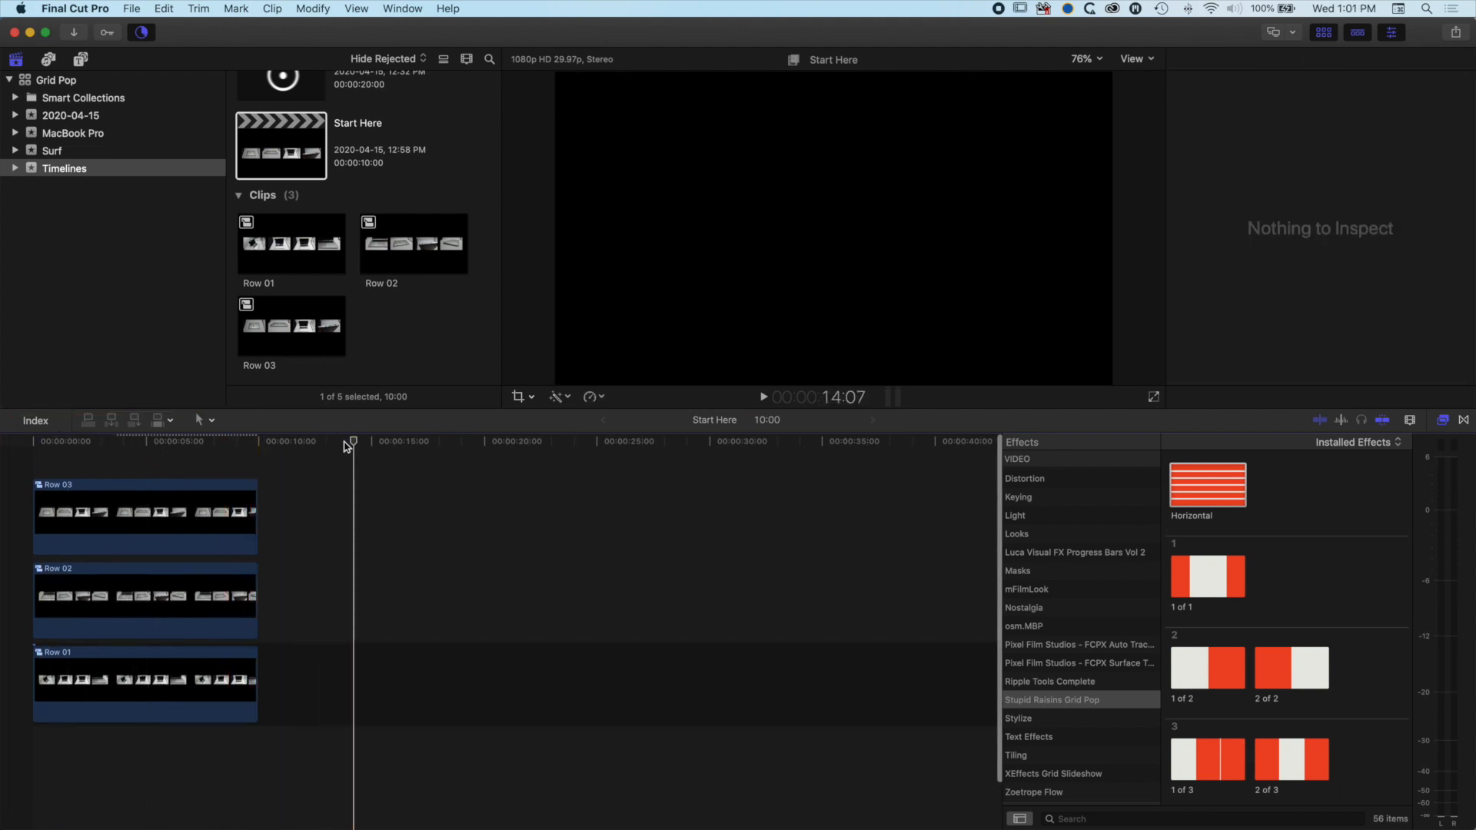
left_click(264, 441)
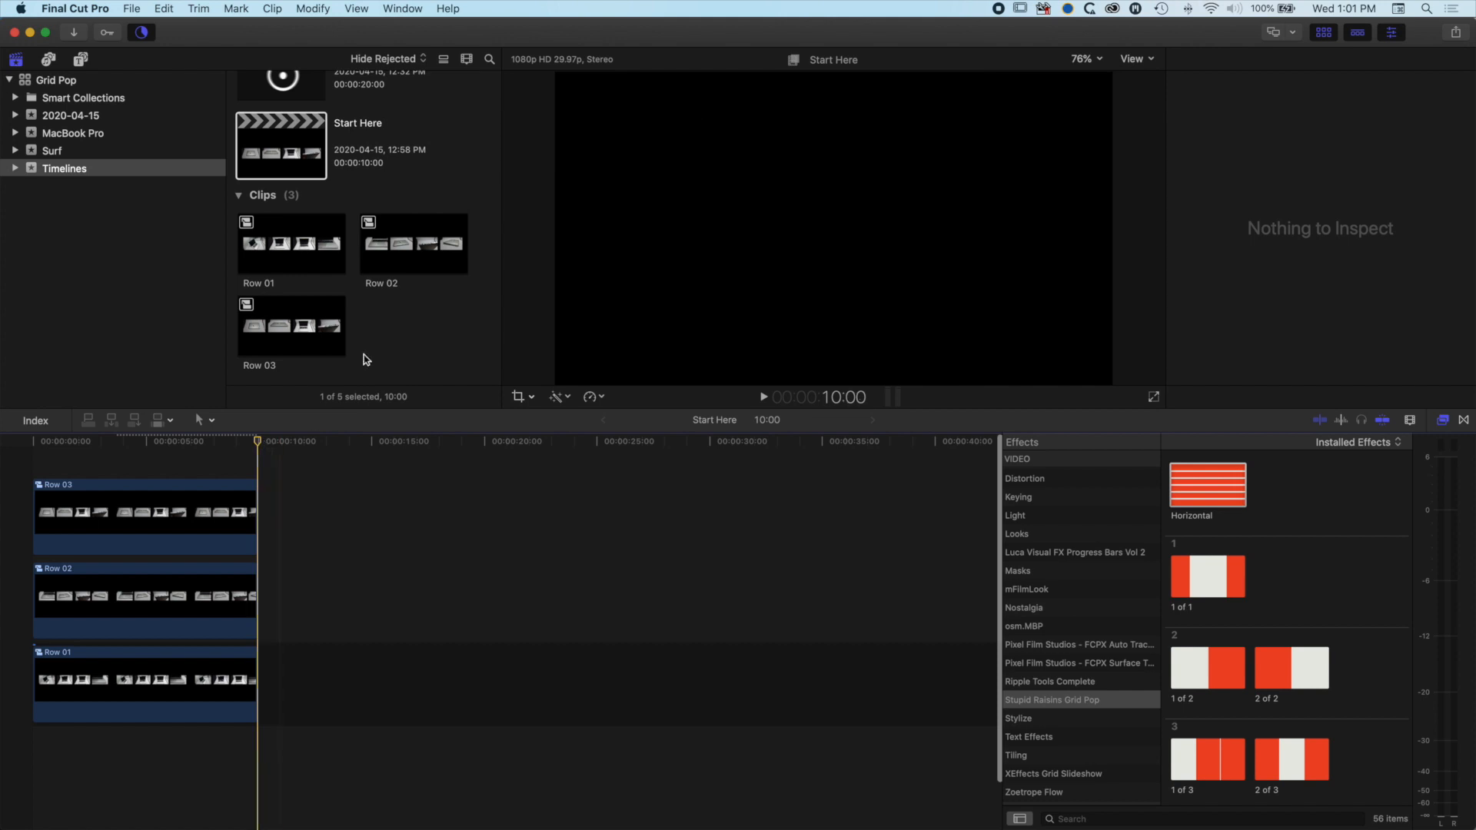
- Append all photos from the Green keyword collection in the 2020-04-15 event to the end of the timeline
left_click(15, 115)
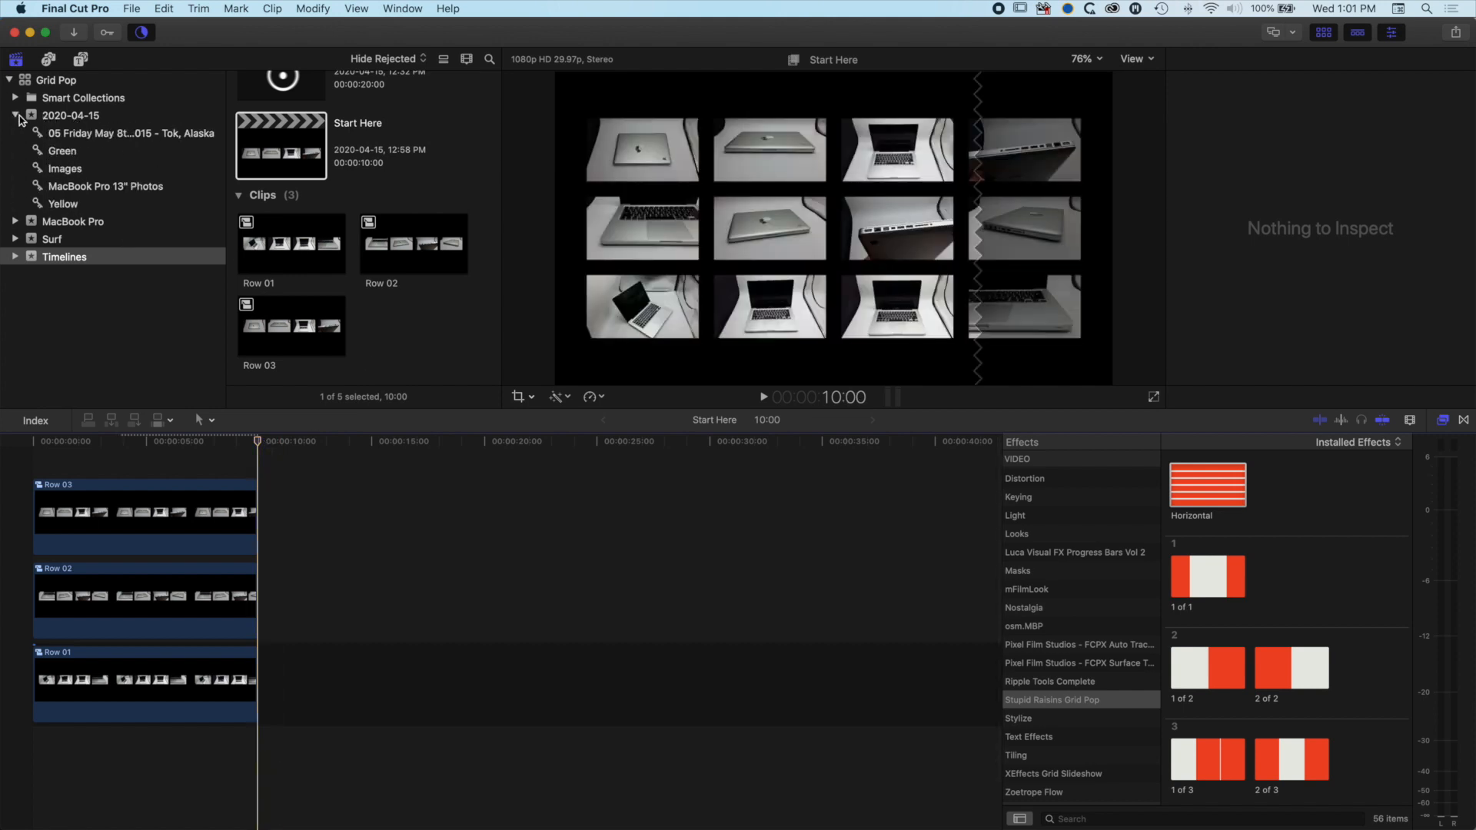
left_click(77, 154)
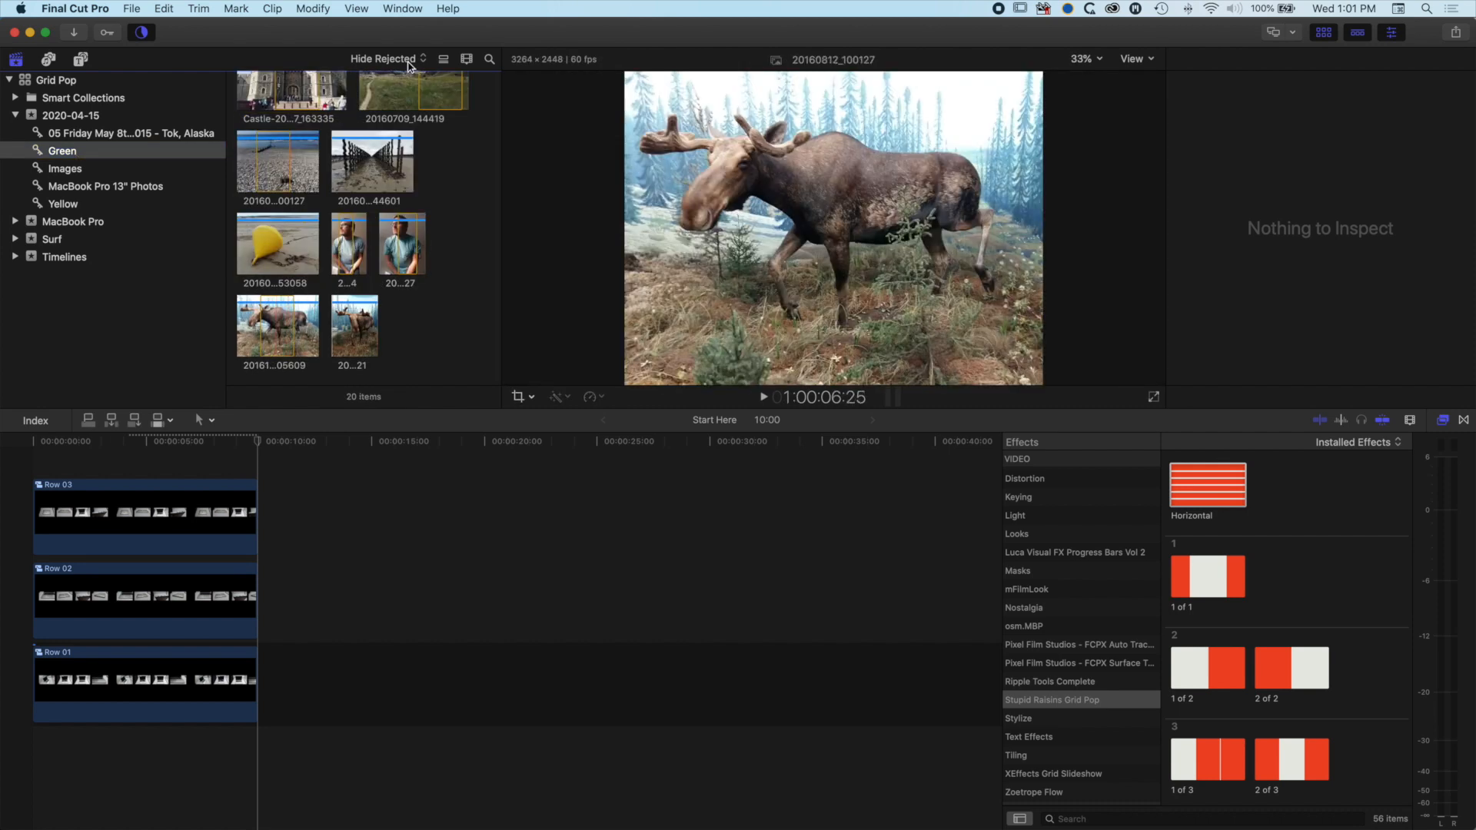
scroll(287, 278, "up", 2)
scroll(287, 277, "up", 8)
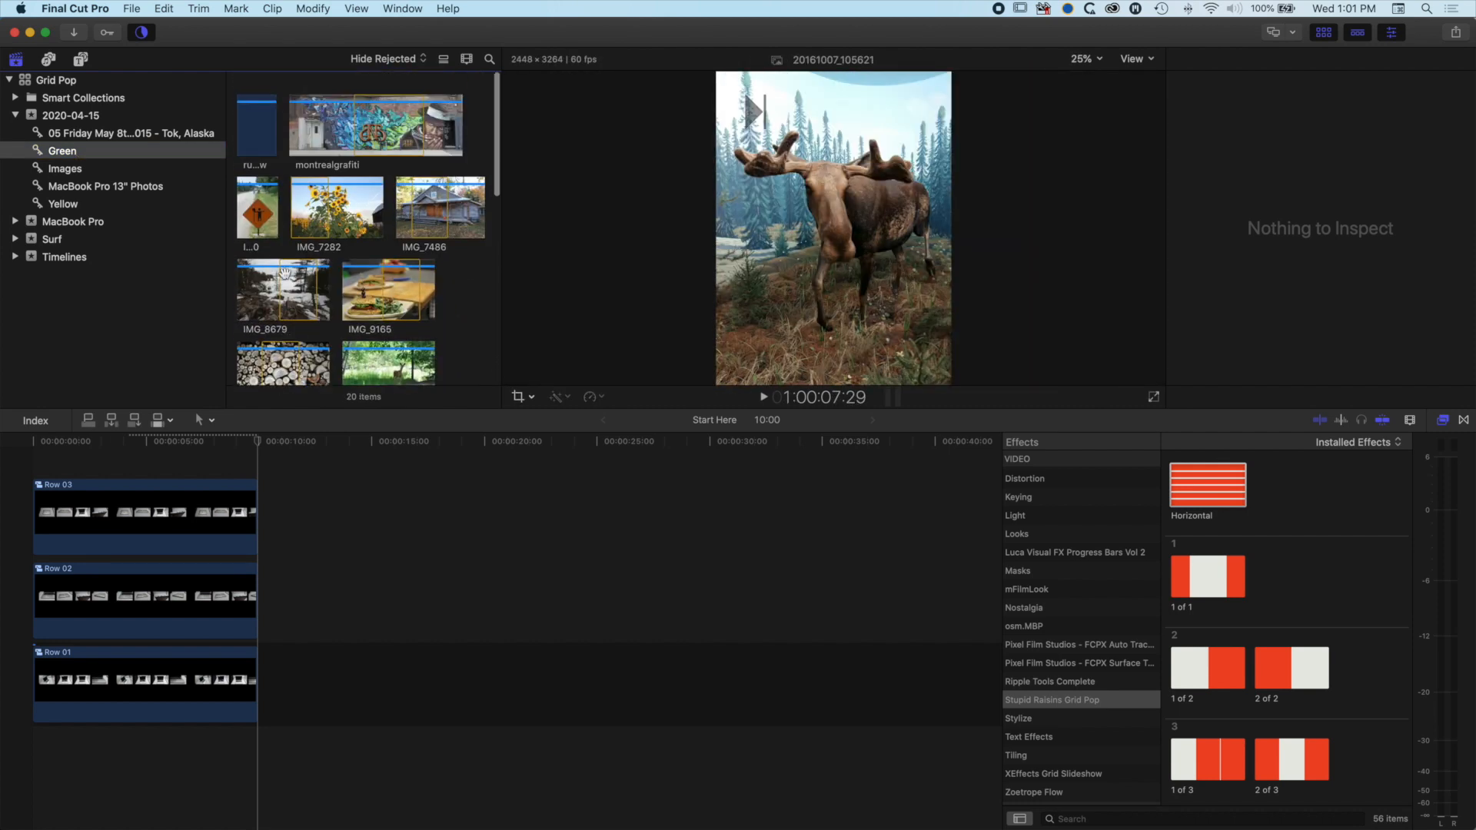
left_click(257, 206)
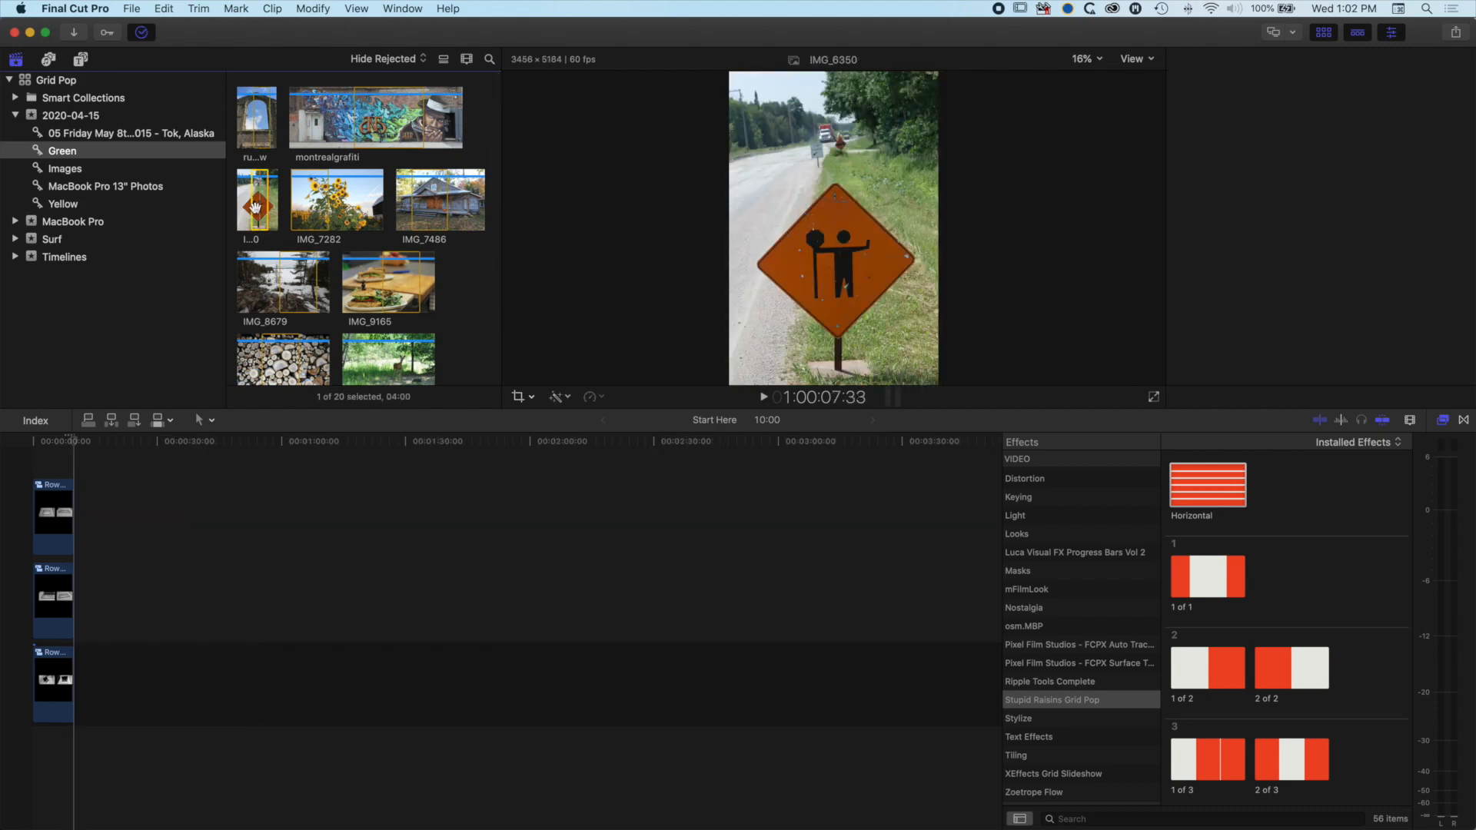
key("super+a")
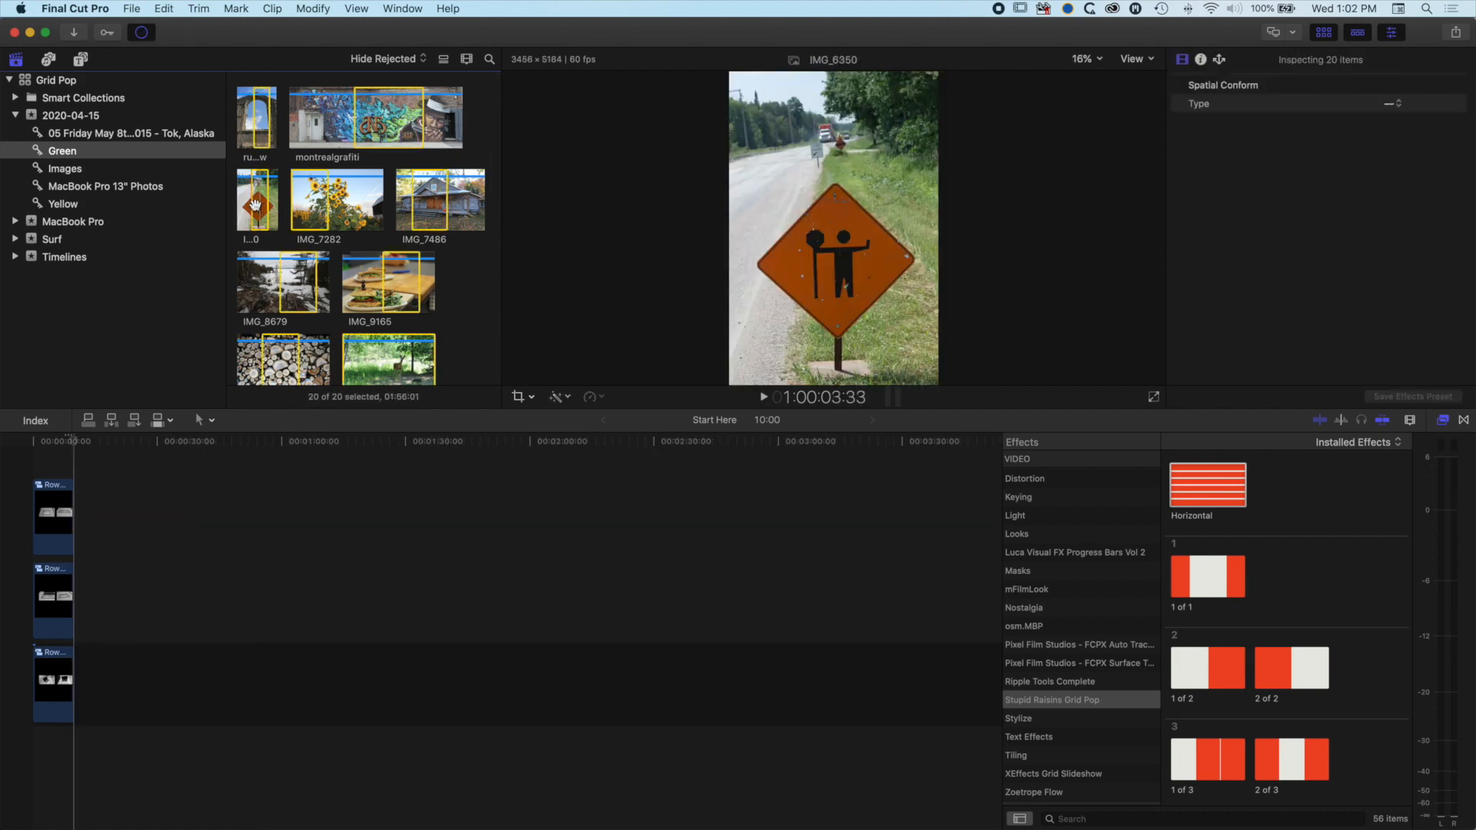
key("e")
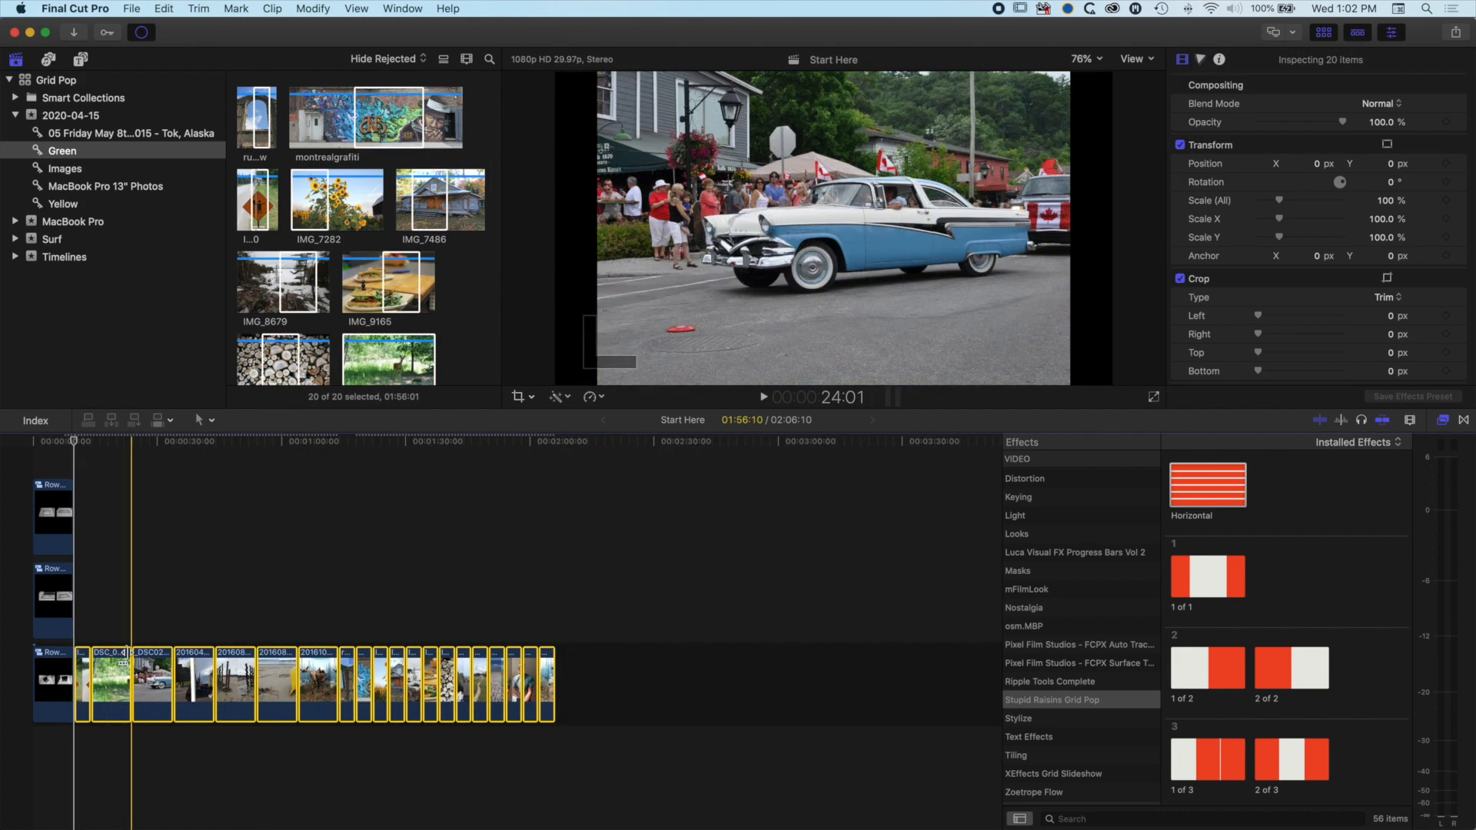
- Set the duration of all the appended photos to 10 seconds and fit the whole timeline in view
key("ctrl+d")
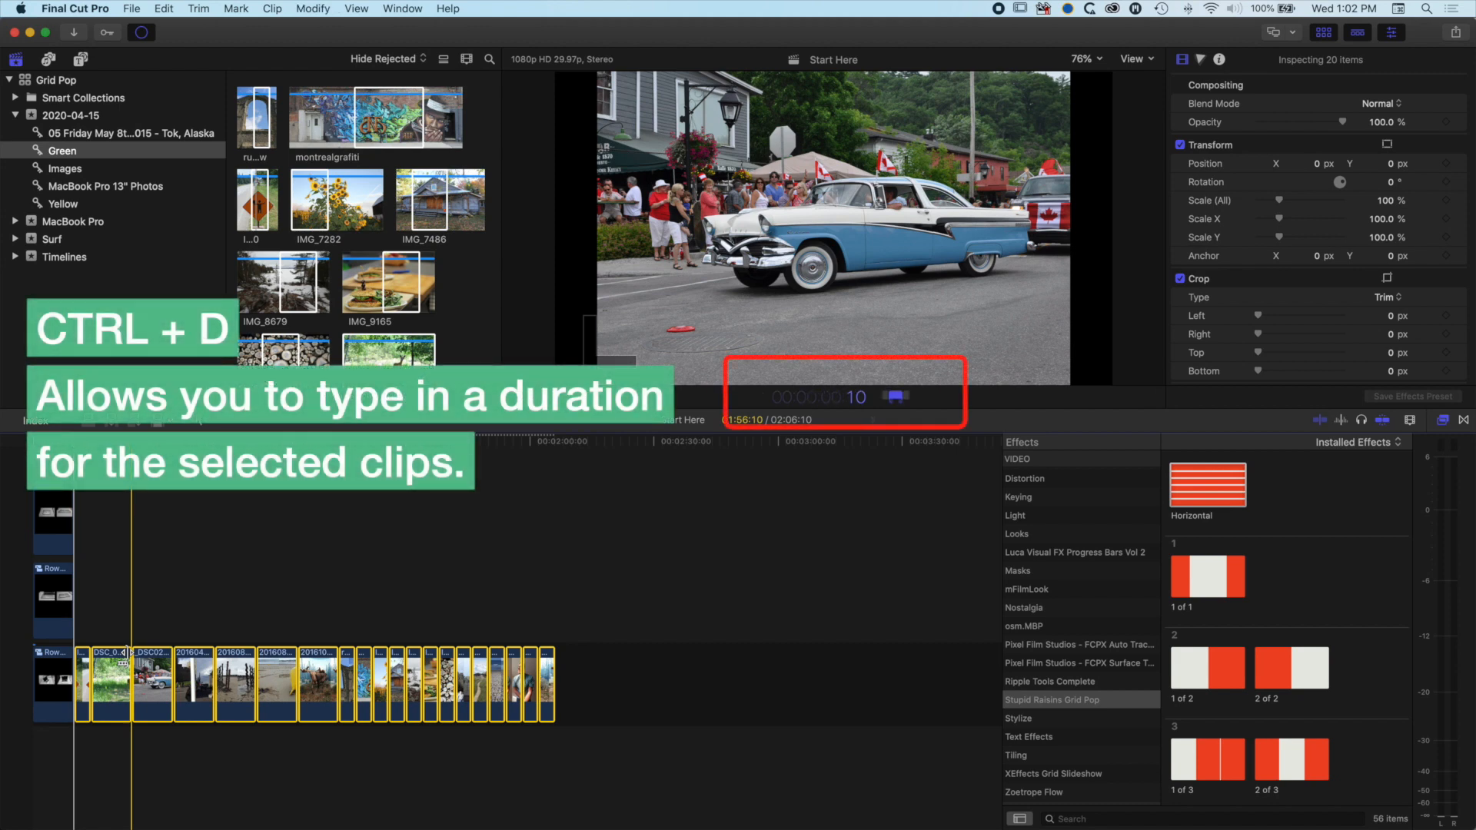
key("Return")
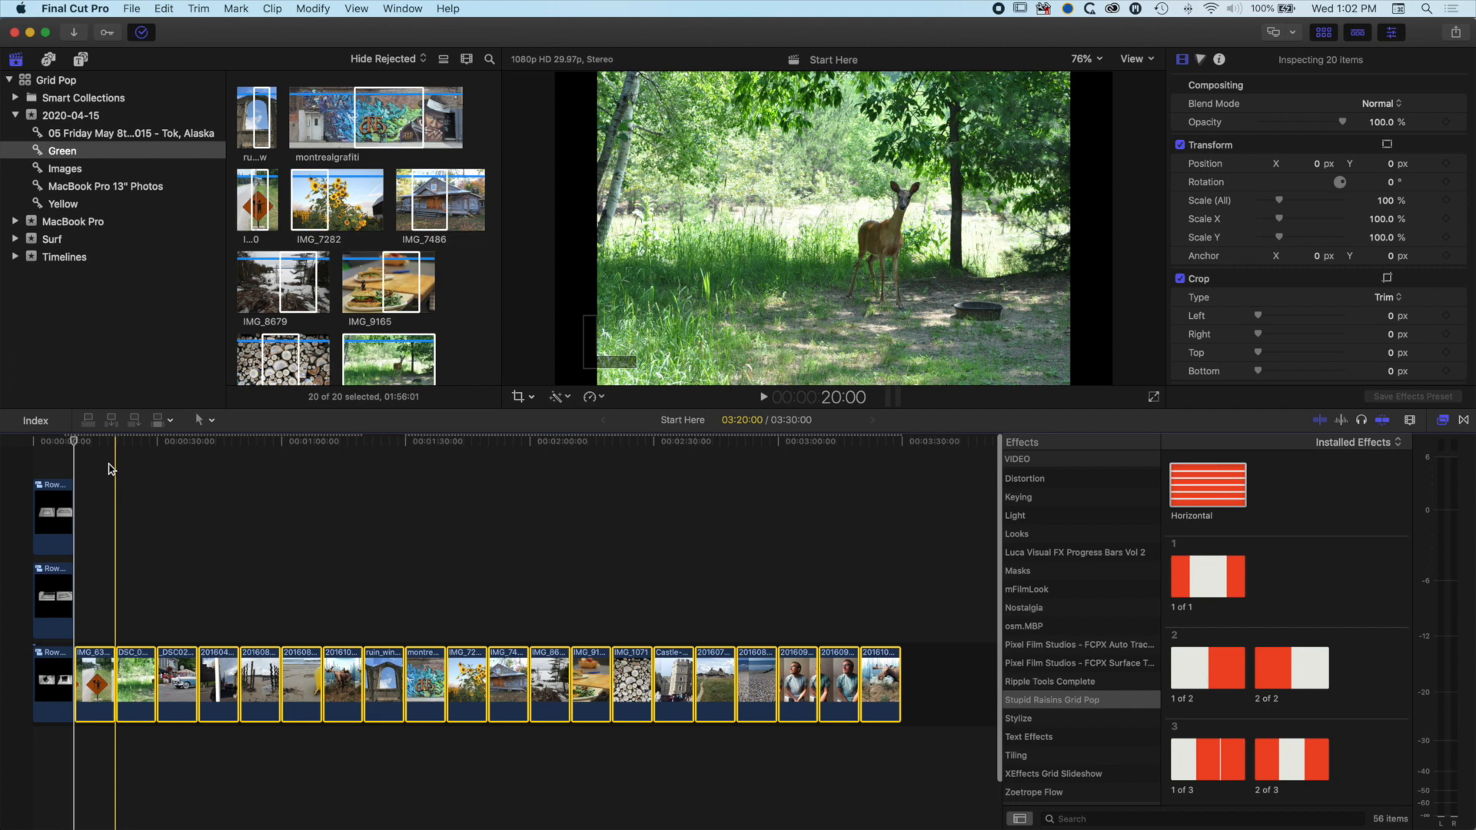
key("shift+z")
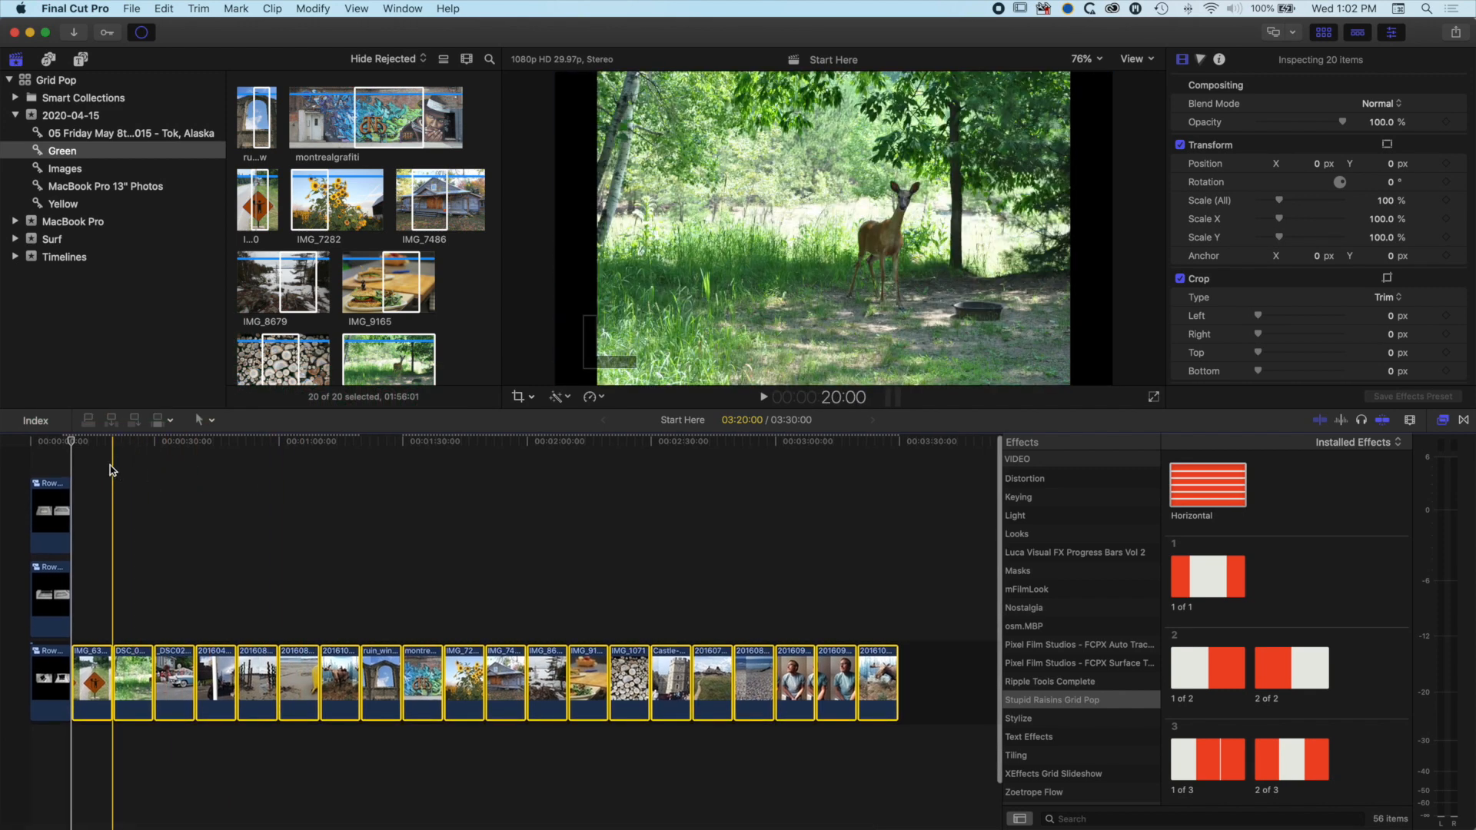
- Crop the road-sign photo around the orange sign, cutting about 2199 px off the top and 1041 px off the bottom
left_click(532, 398)
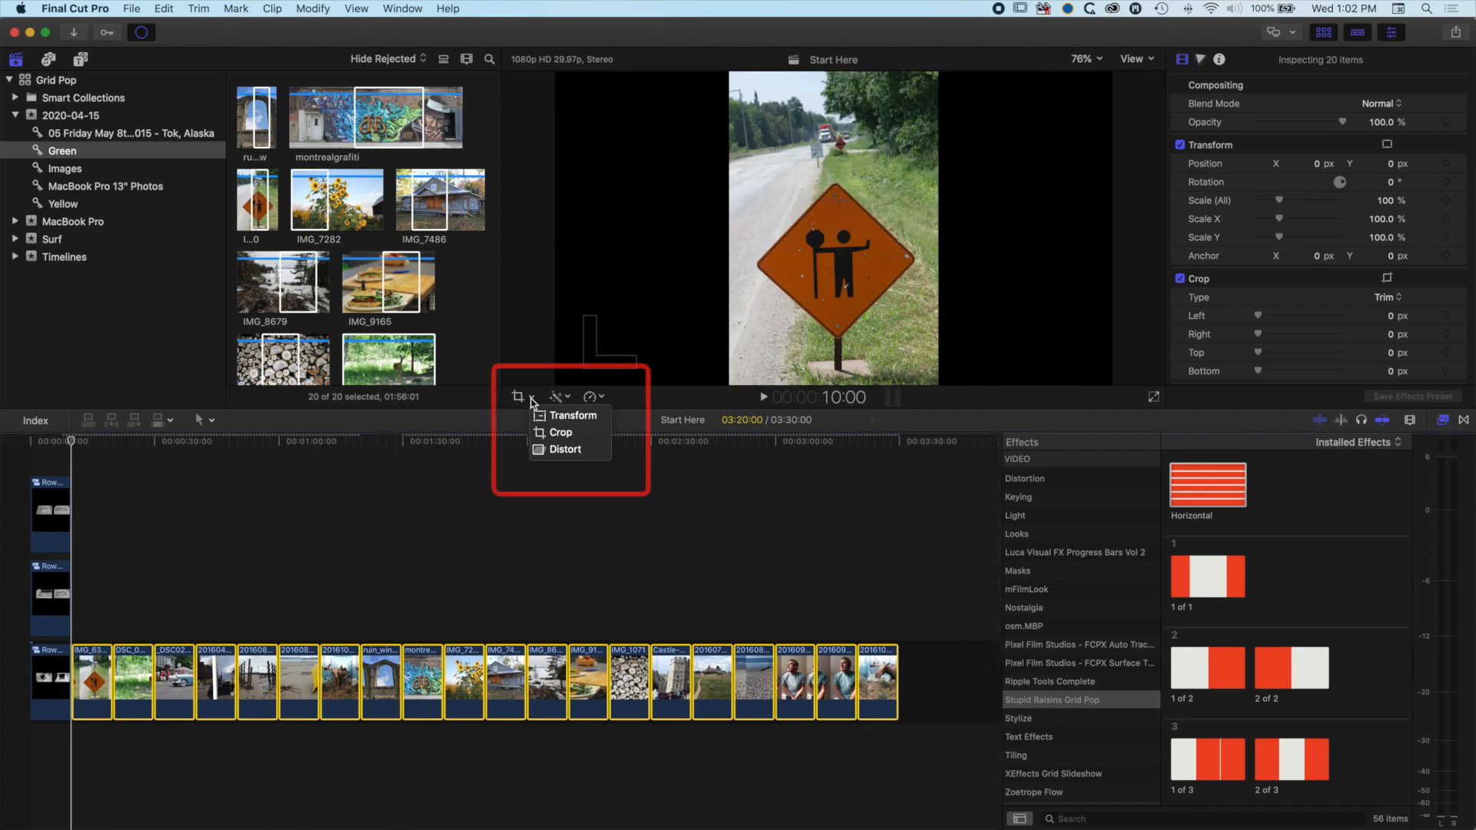
left_click(558, 432)
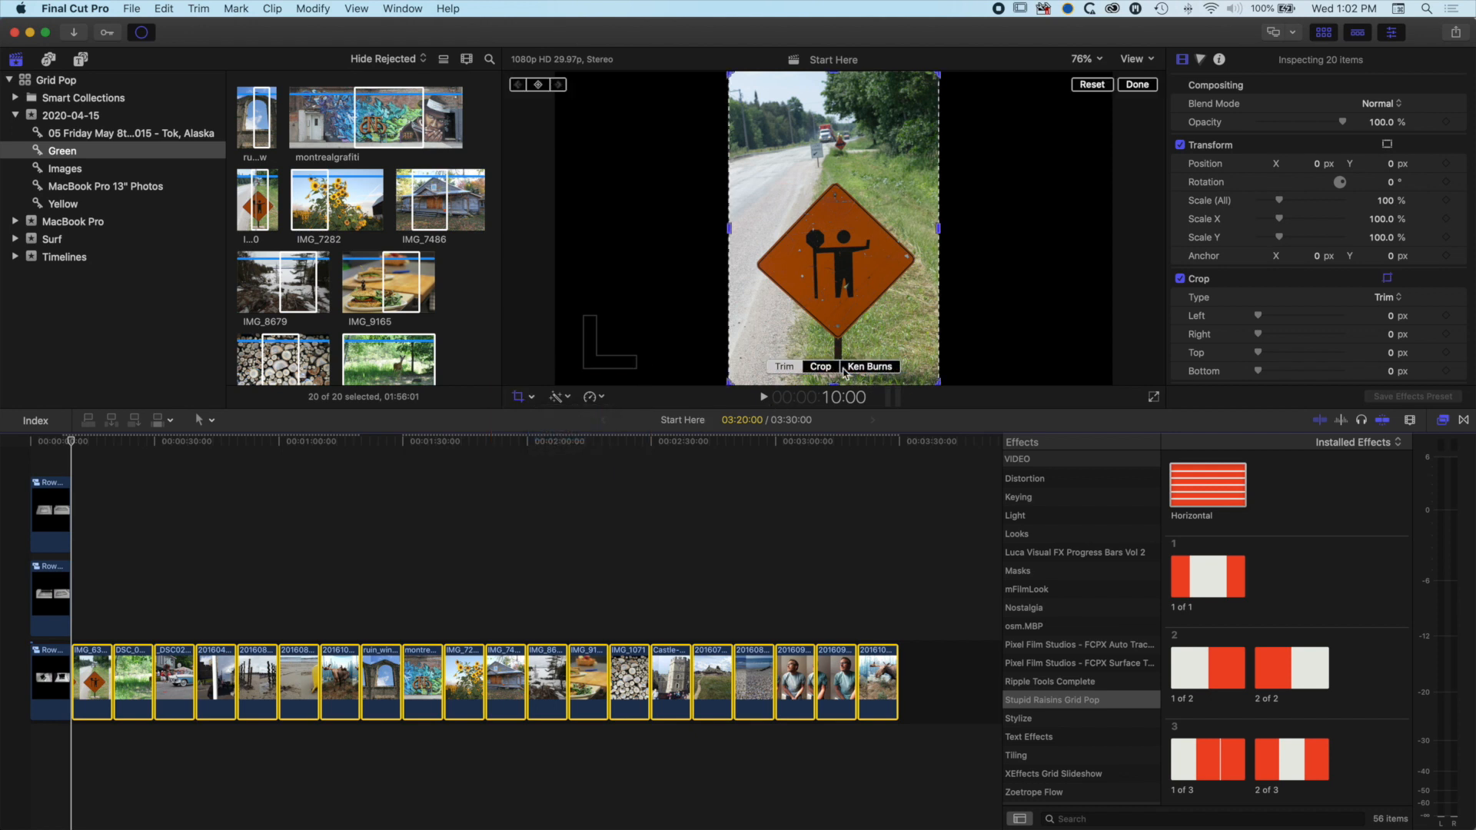
left_click(822, 367)
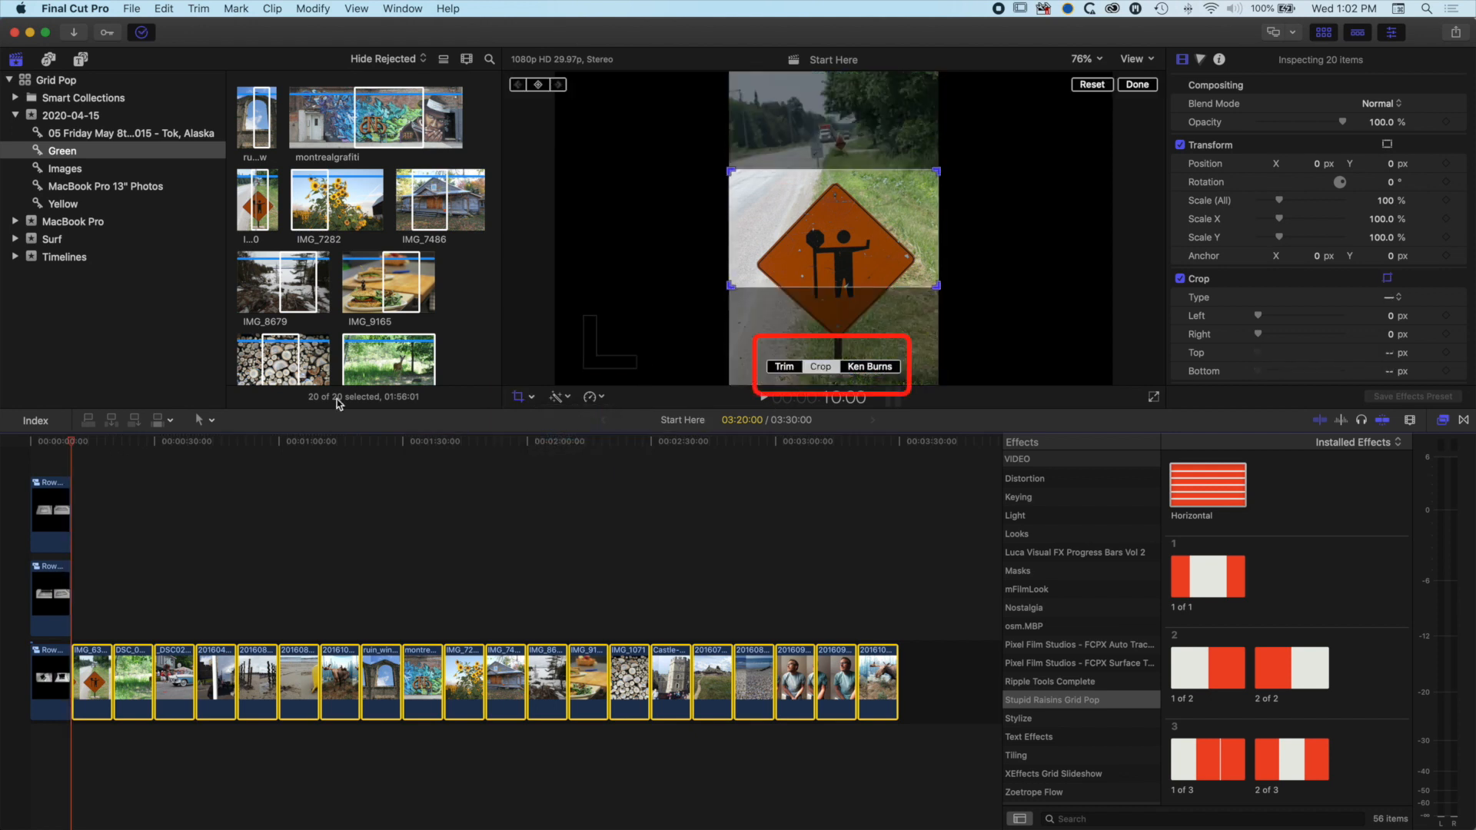
left_click_drag(871, 242, 868, 275)
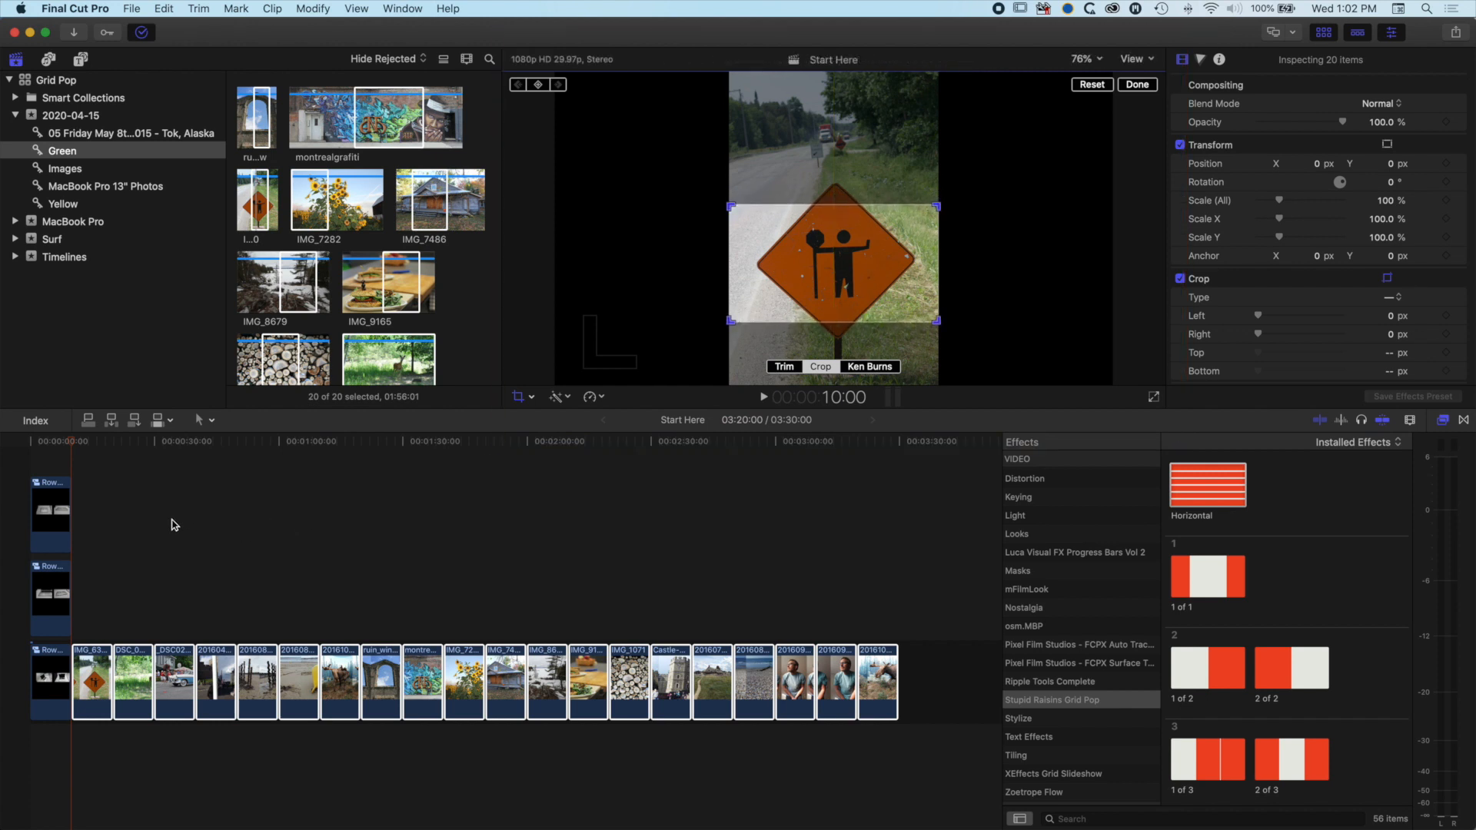
- Crop the deer photo in Crop mode, cutting about 268 px off the top and 168 px off the bottom
left_click(98, 491)
left_click(94, 444)
left_click_drag(94, 444, 132, 445)
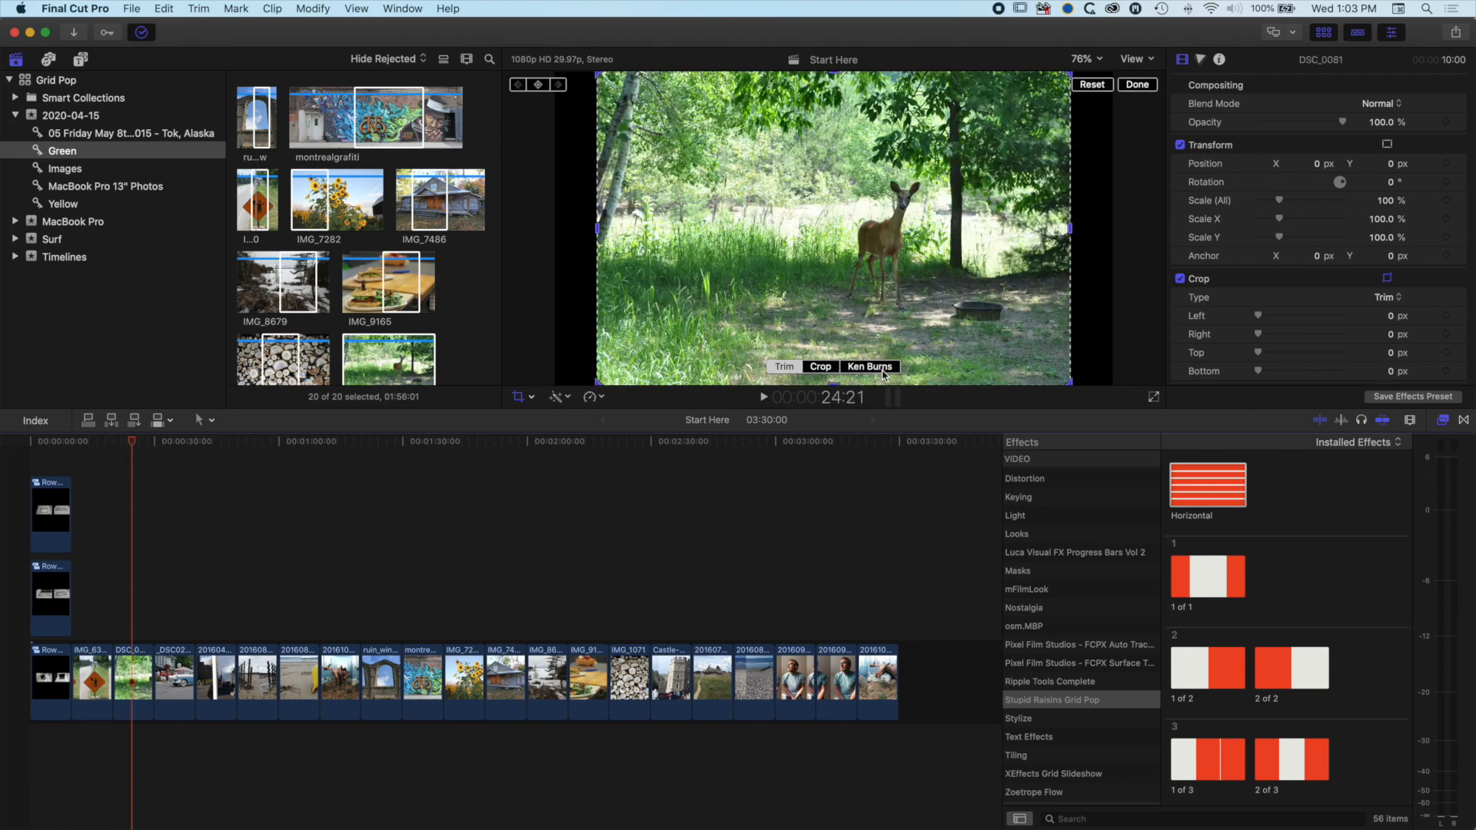
left_click(818, 368)
left_click_drag(778, 254, 775, 261)
- Apply the Crop type to the classic car, castle statue, beach posts and yellow buoy photos, keeping the default framing
left_click(176, 441)
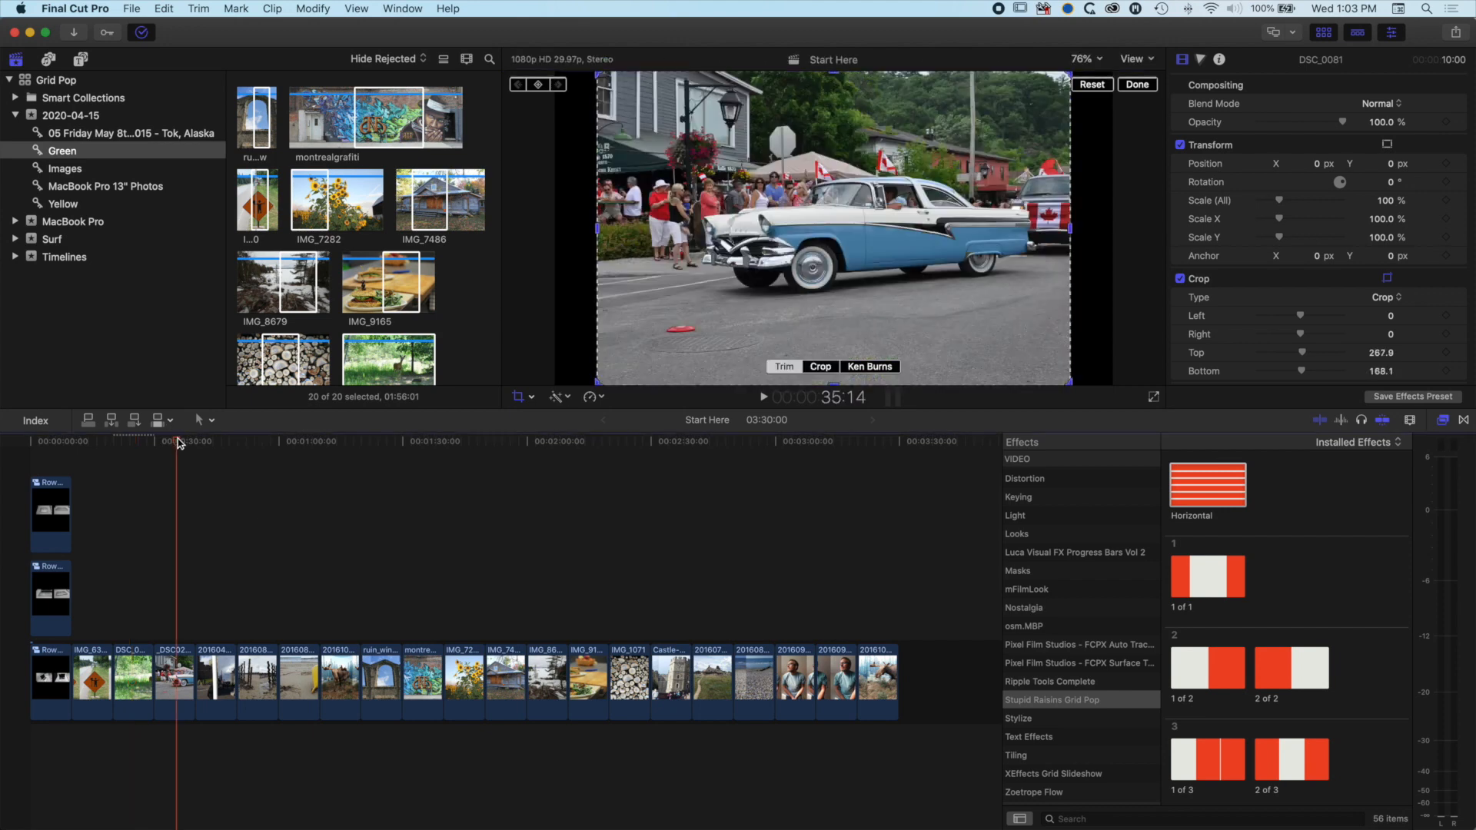
left_click(821, 367)
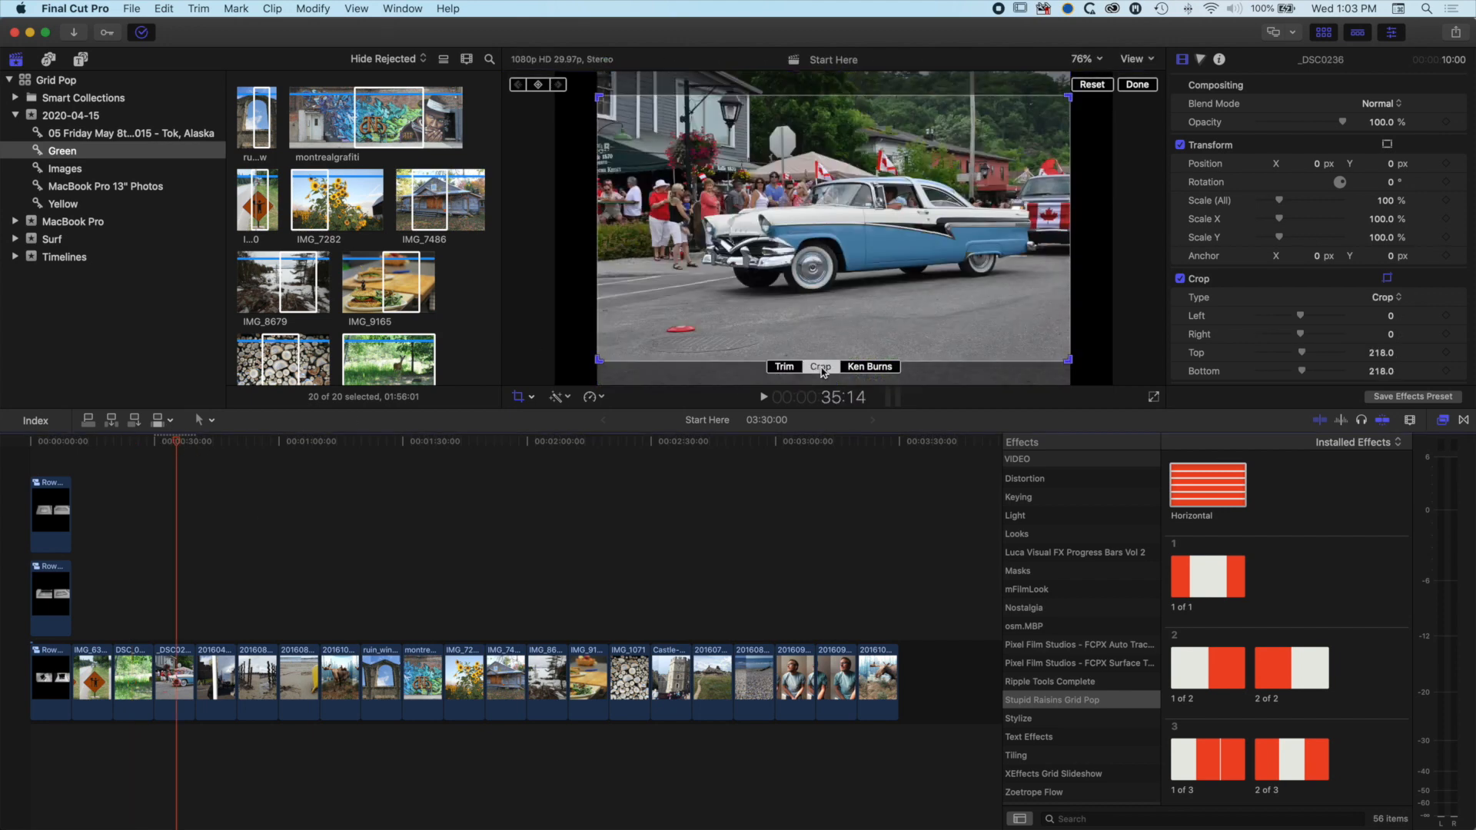
left_click(218, 441)
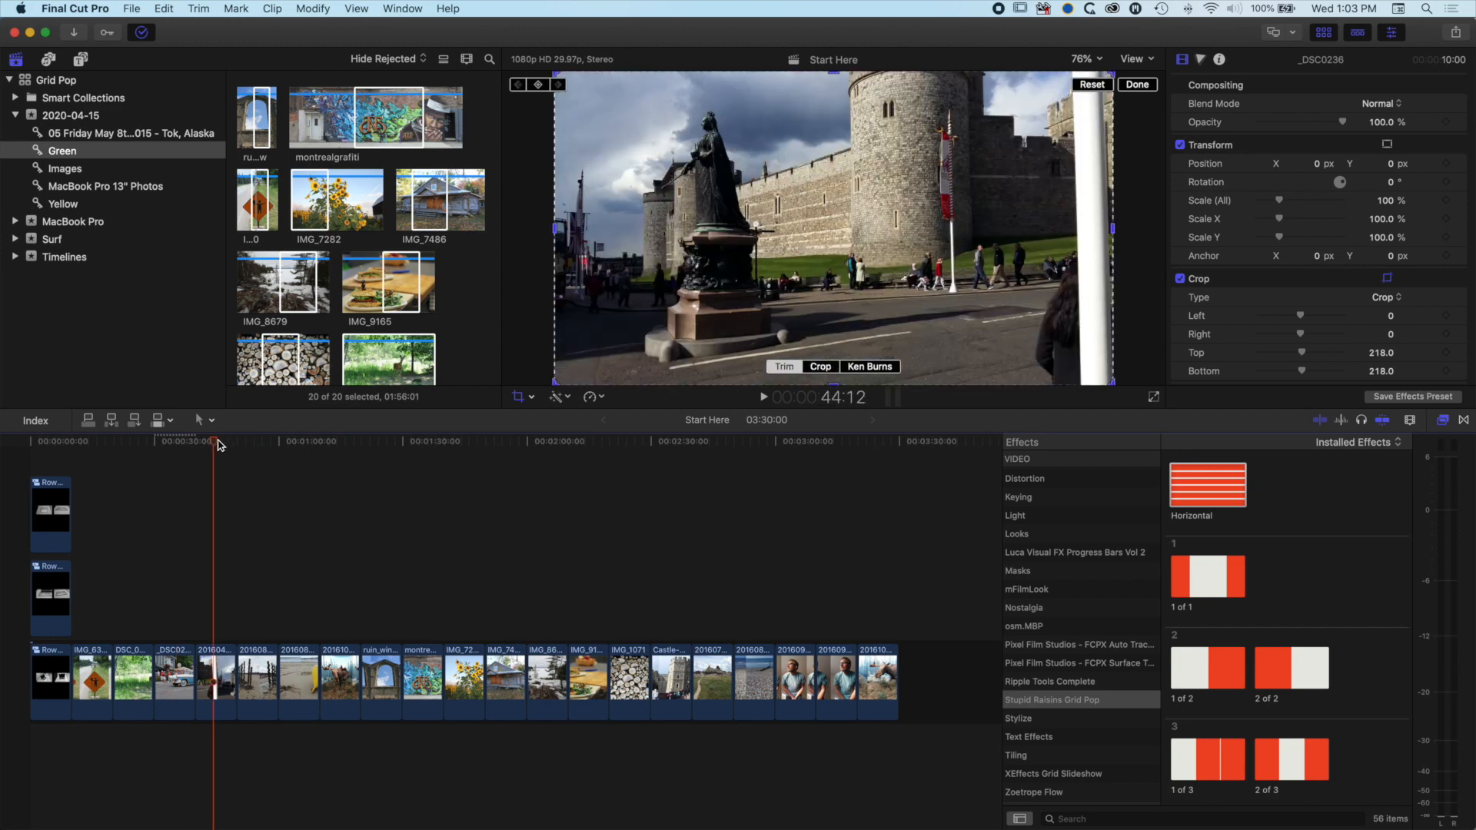
left_click(796, 363)
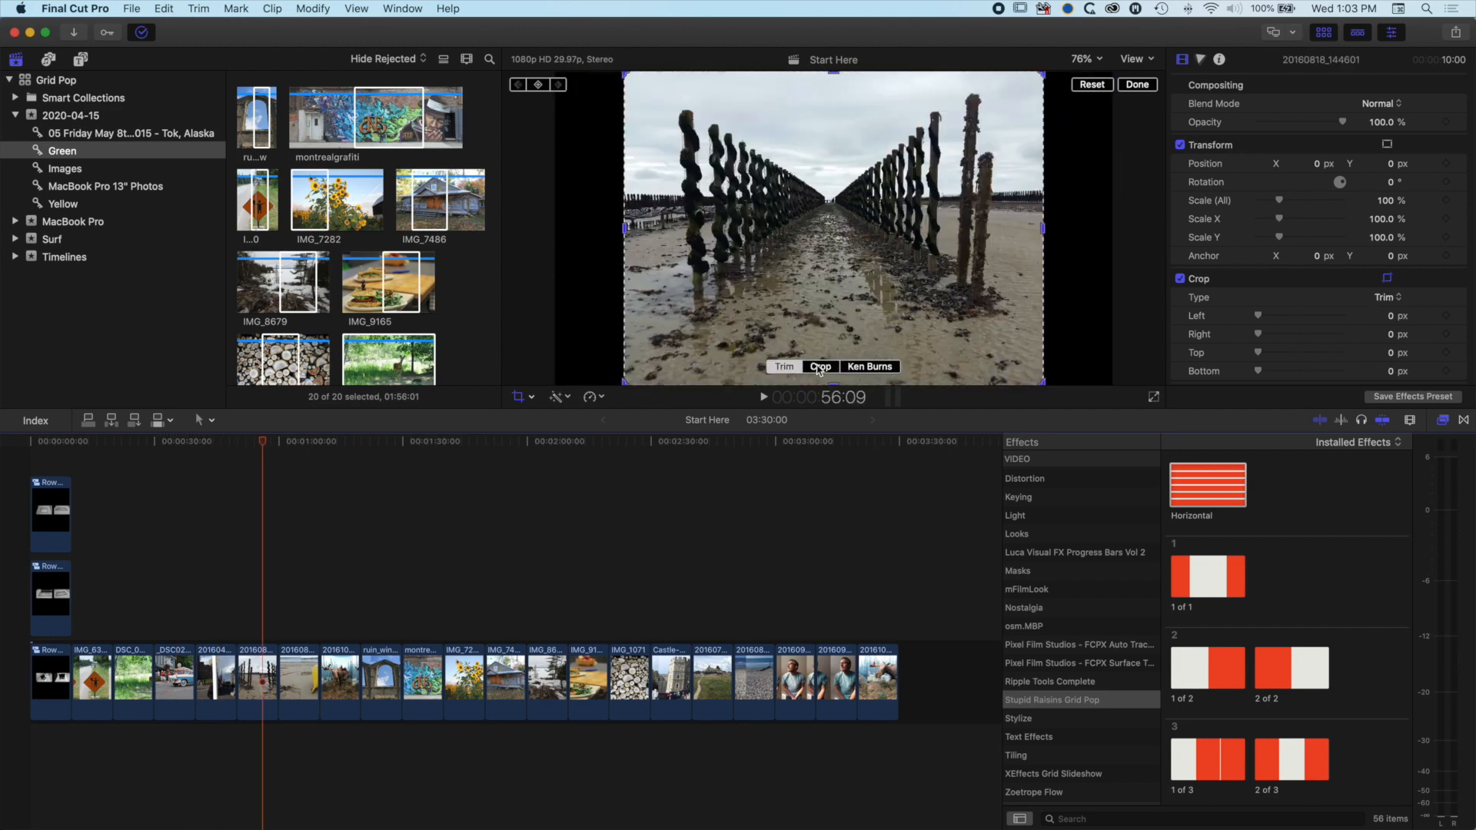
left_click(819, 367)
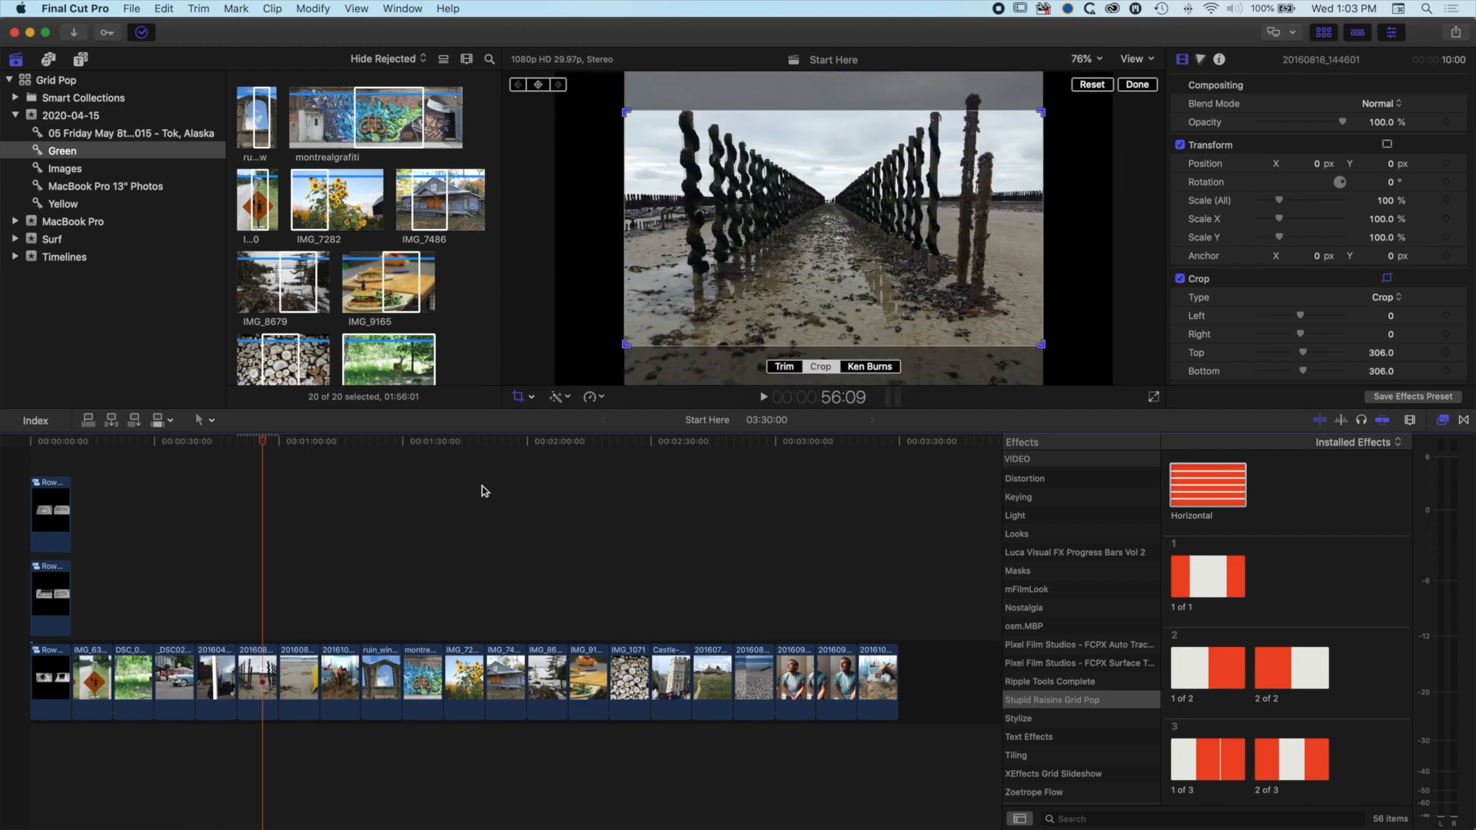
left_click(301, 441)
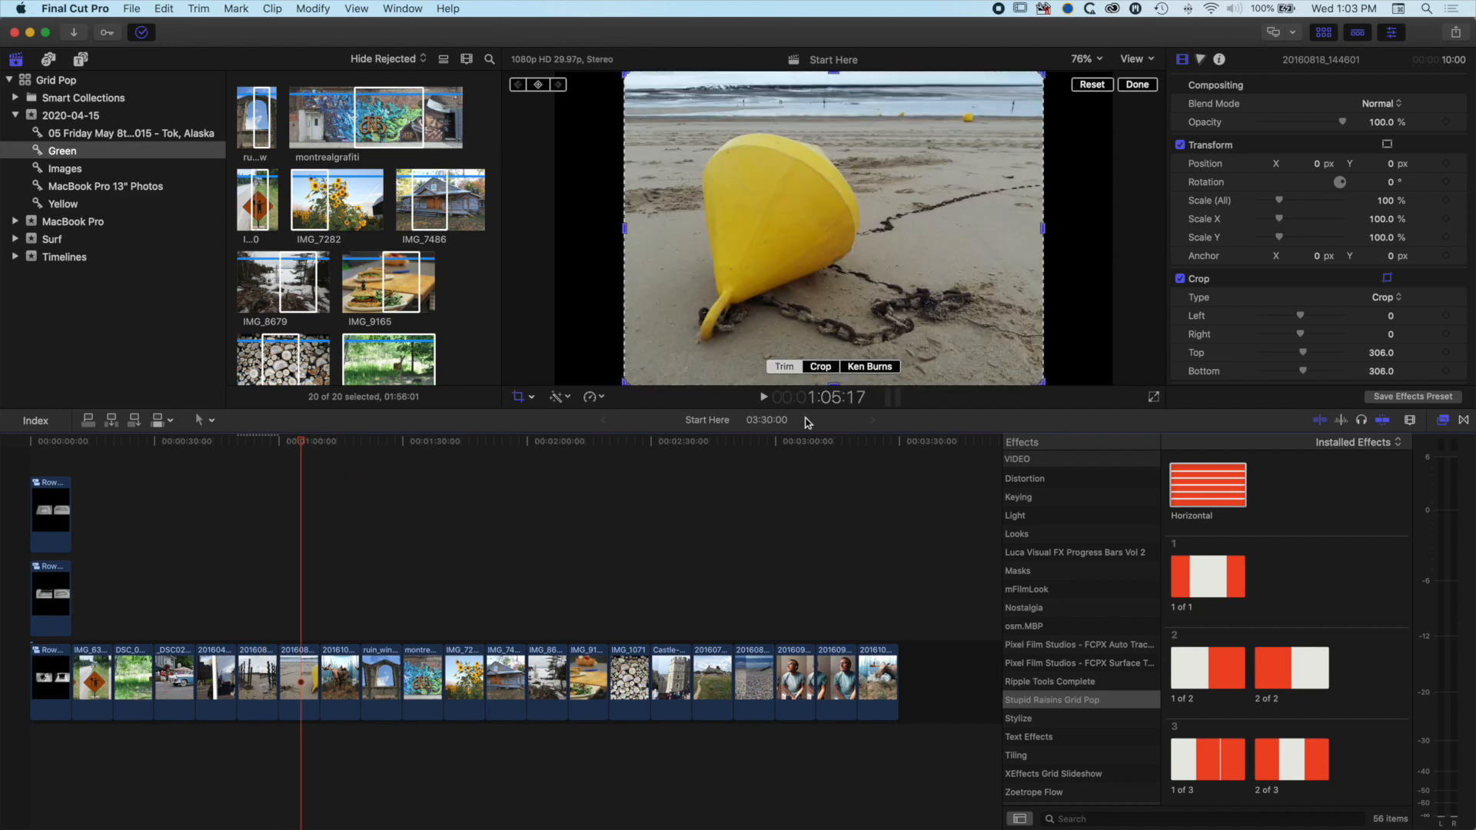
left_click(820, 369)
- Delete the ruin window photo from the timeline
left_click(384, 663)
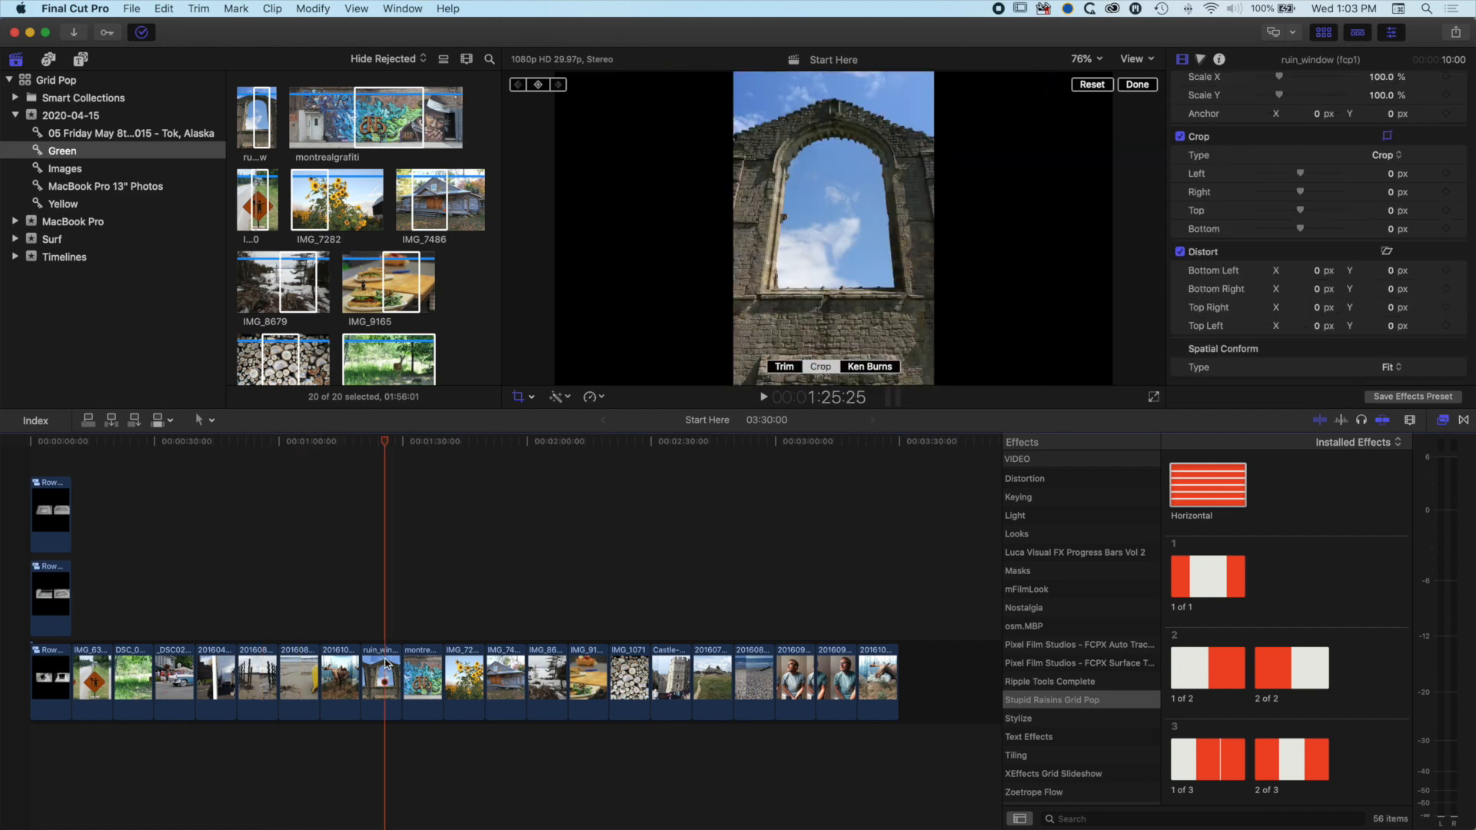
key("Delete")
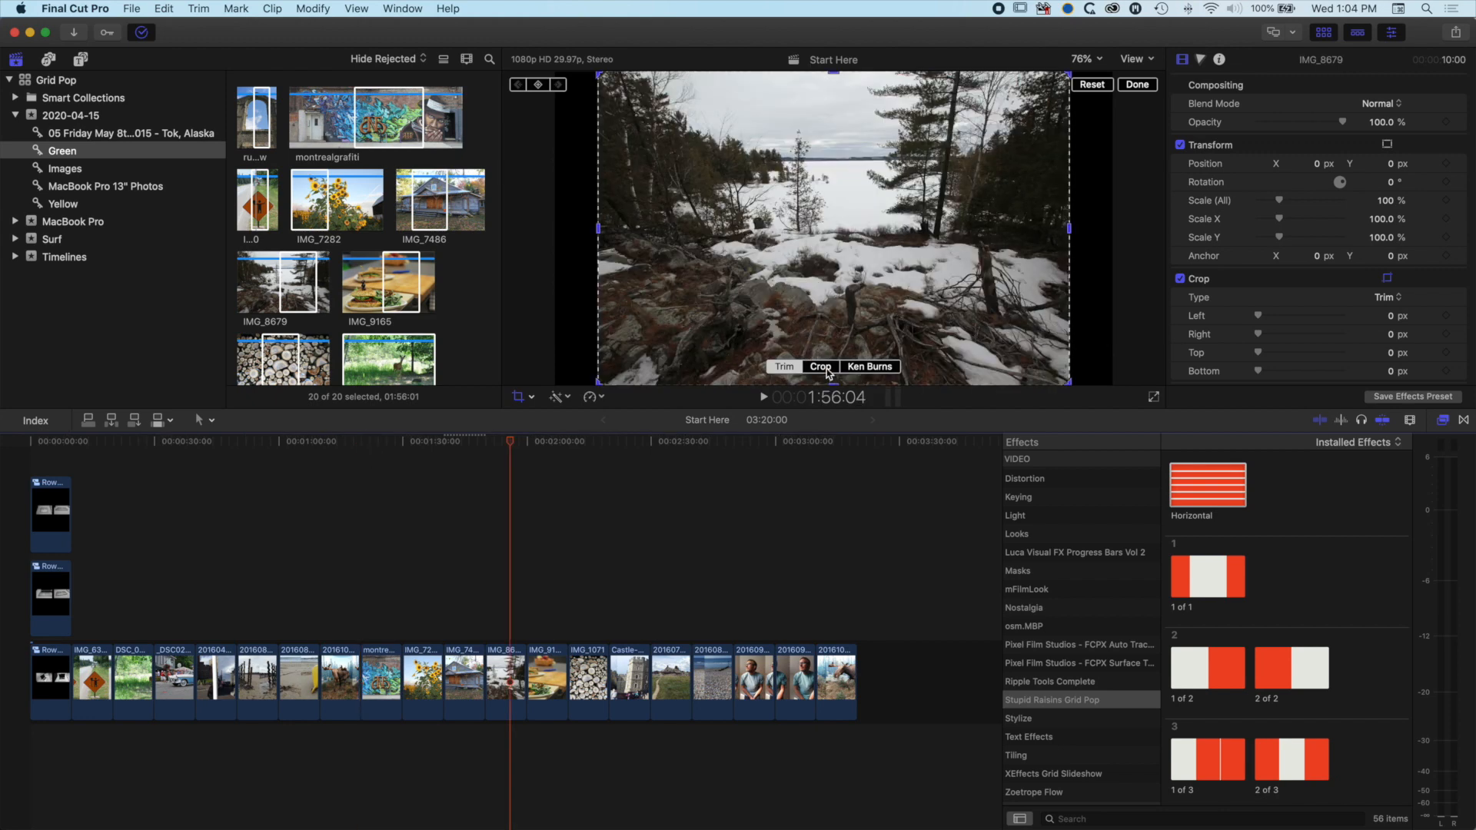
- Apply the Crop type to the snowy lake, sandwich, woodpile and castle gate photos, keeping the default framing
left_click(826, 372)
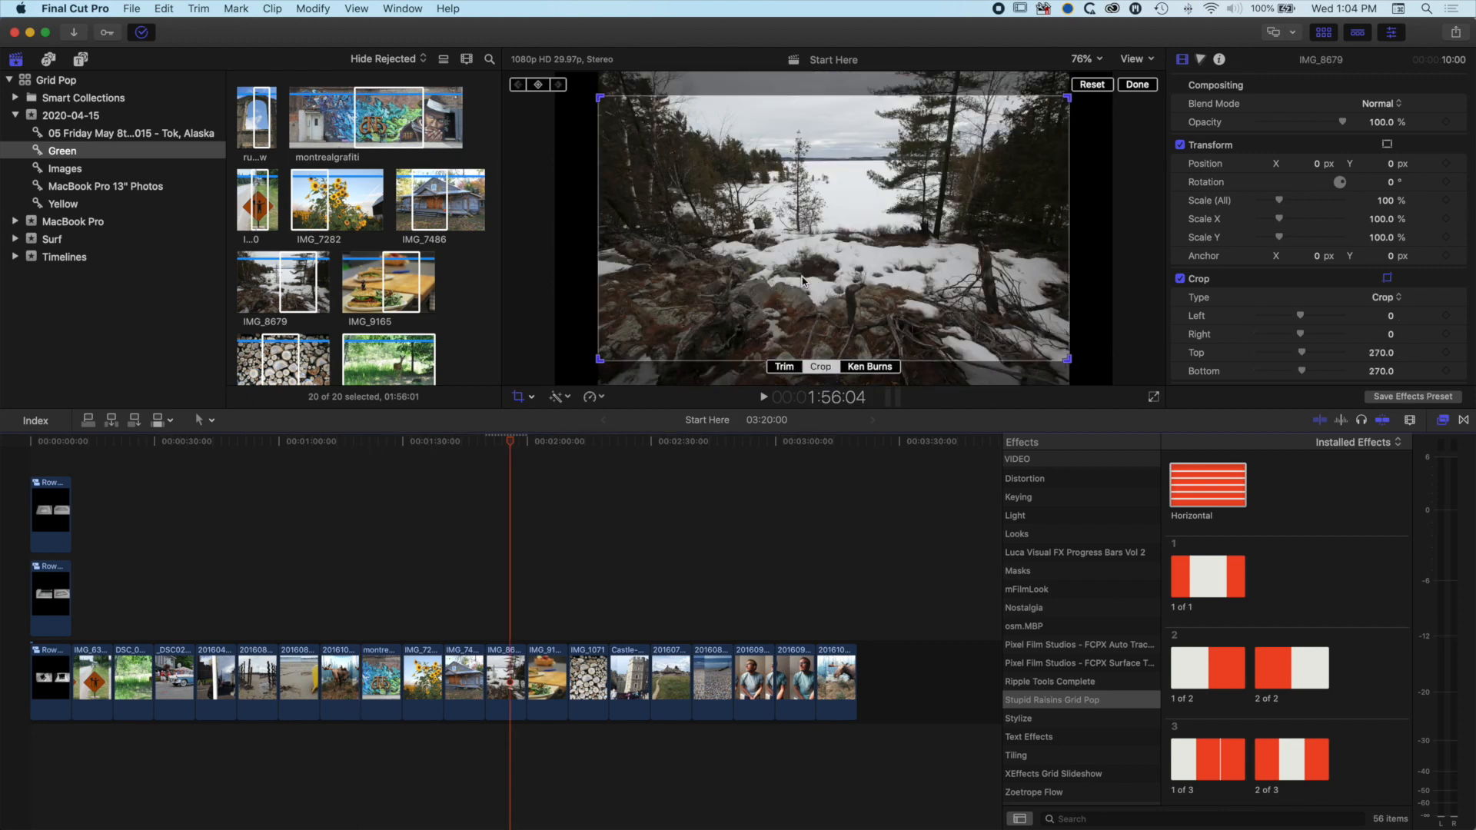
left_click(547, 441)
left_click(821, 367)
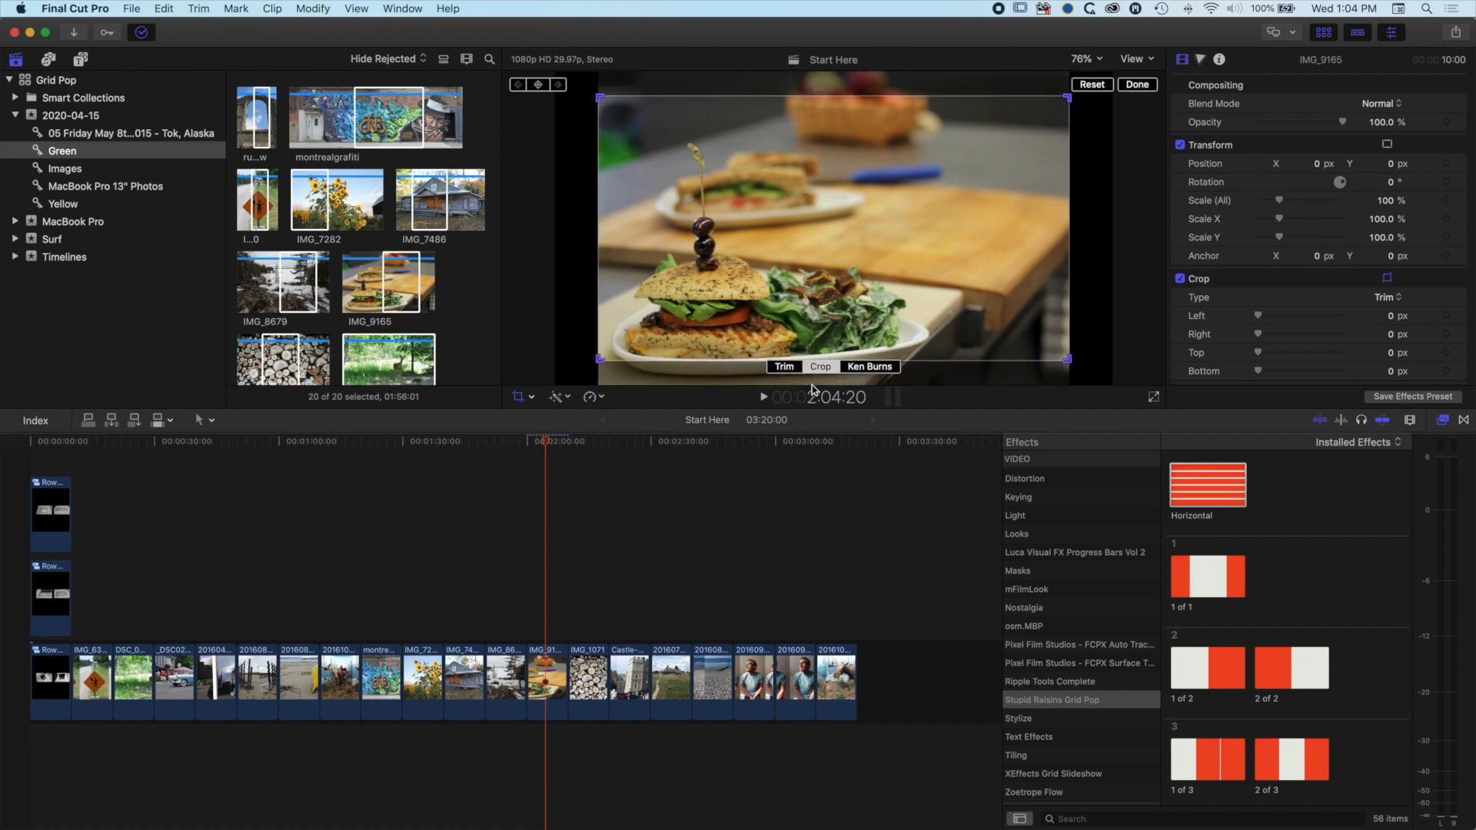
left_click(592, 441)
left_click(650, 443)
left_click(638, 443)
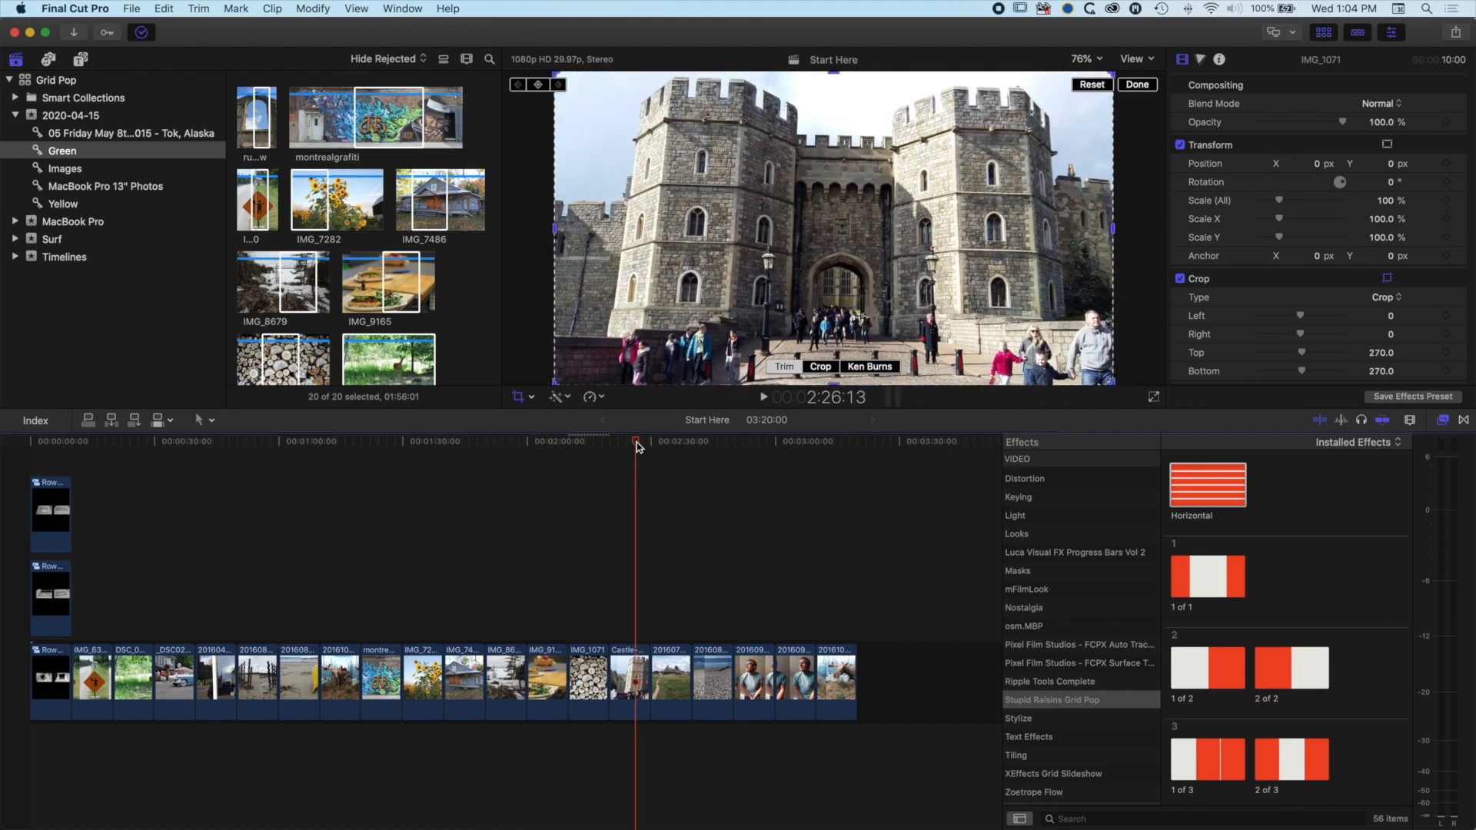
left_click(784, 367)
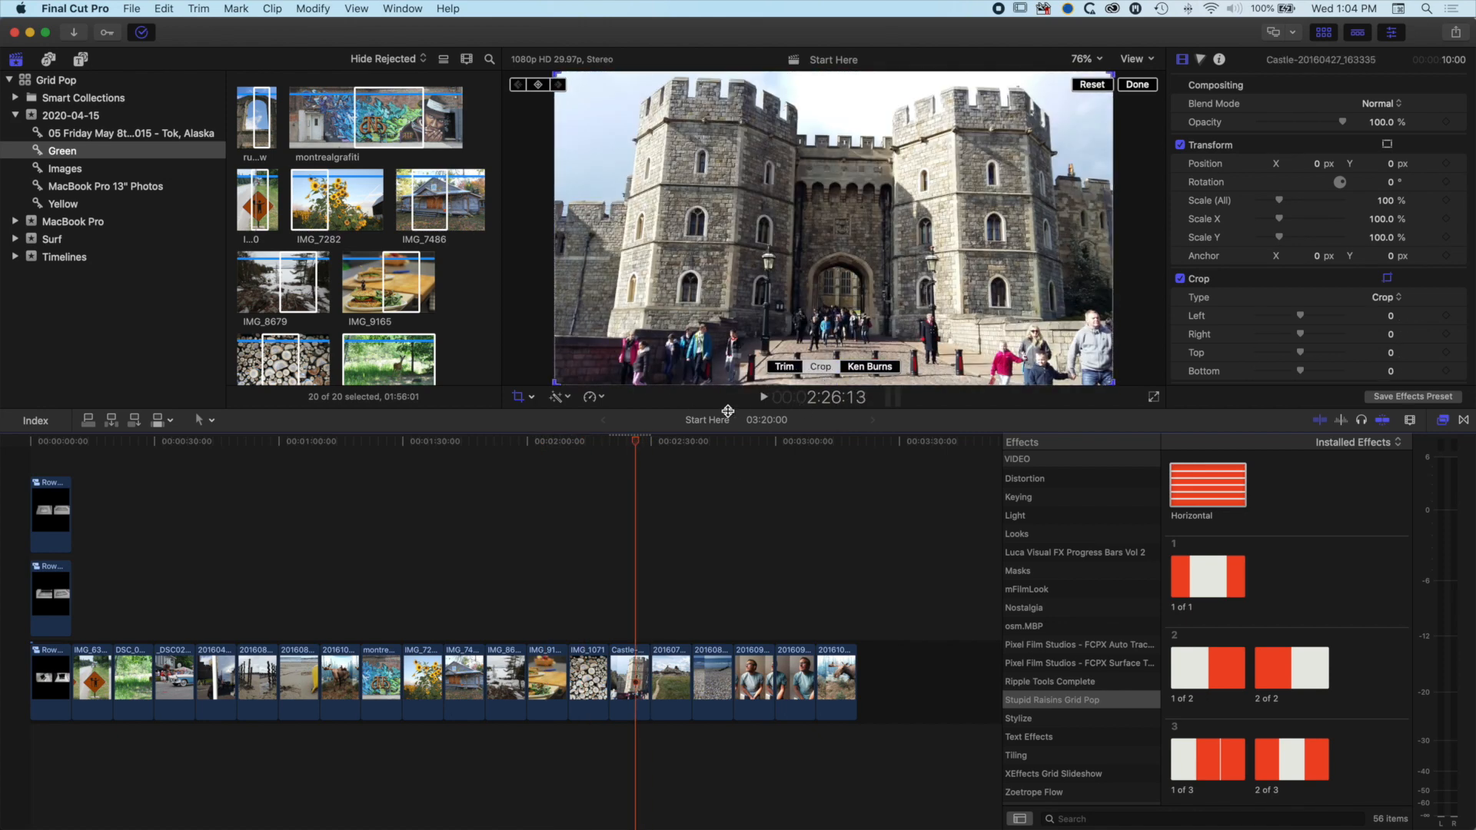
- Crop the first portrait photo around the man's head, cutting about 317 px off the top and 1433 px off the bottom
left_click(680, 441)
left_click(720, 441)
left_click(754, 441)
left_click(821, 367)
left_click_drag(833, 230, 833, 161)
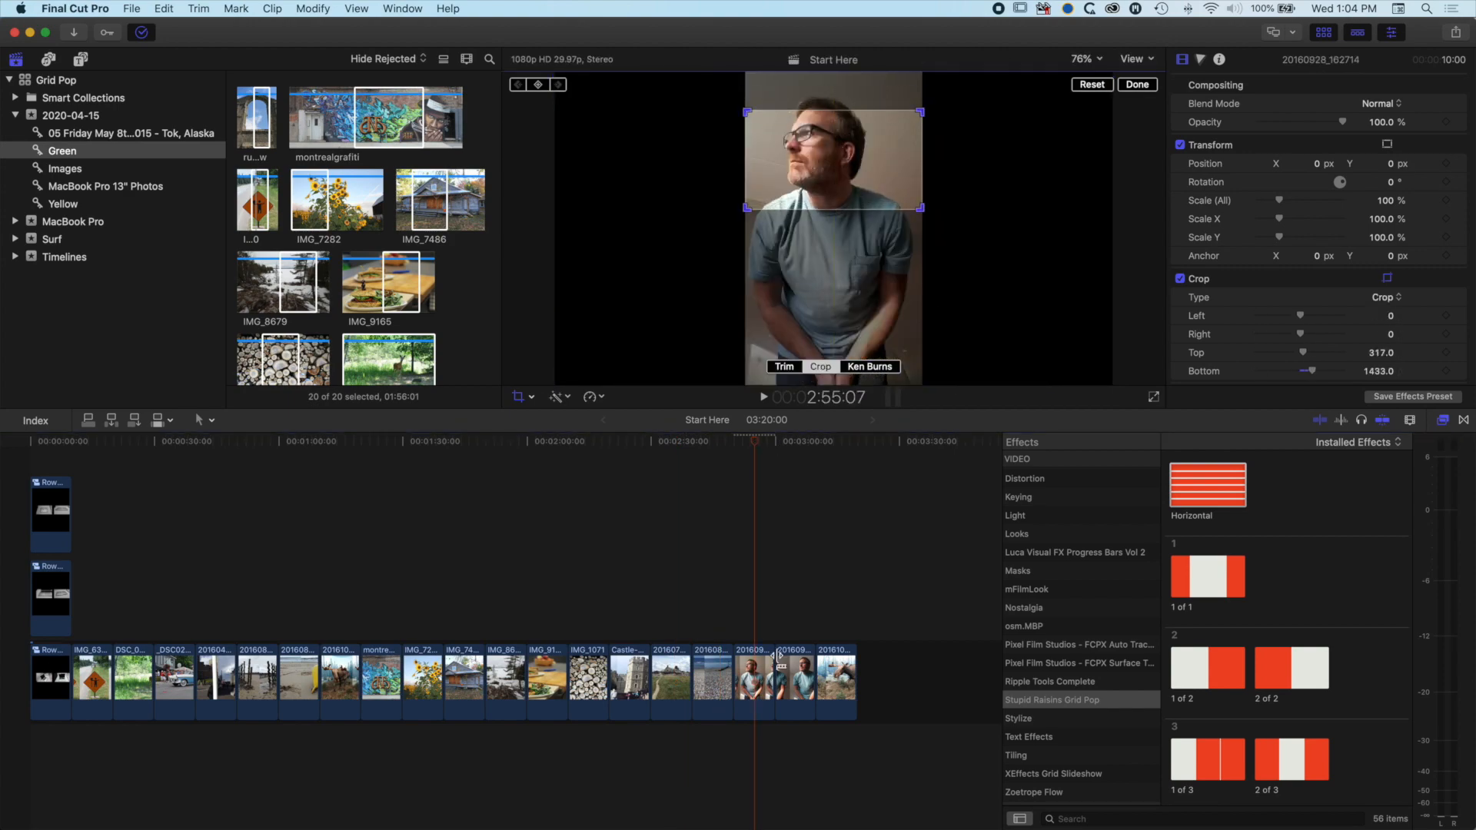
- Delete the second portrait, the final moose photo and the castle gate photo from the timeline
left_click(796, 678)
key("Delete")
key("Delete")
left_click_drag(754, 442, 627, 475)
left_click(628, 667)
key("Delete")
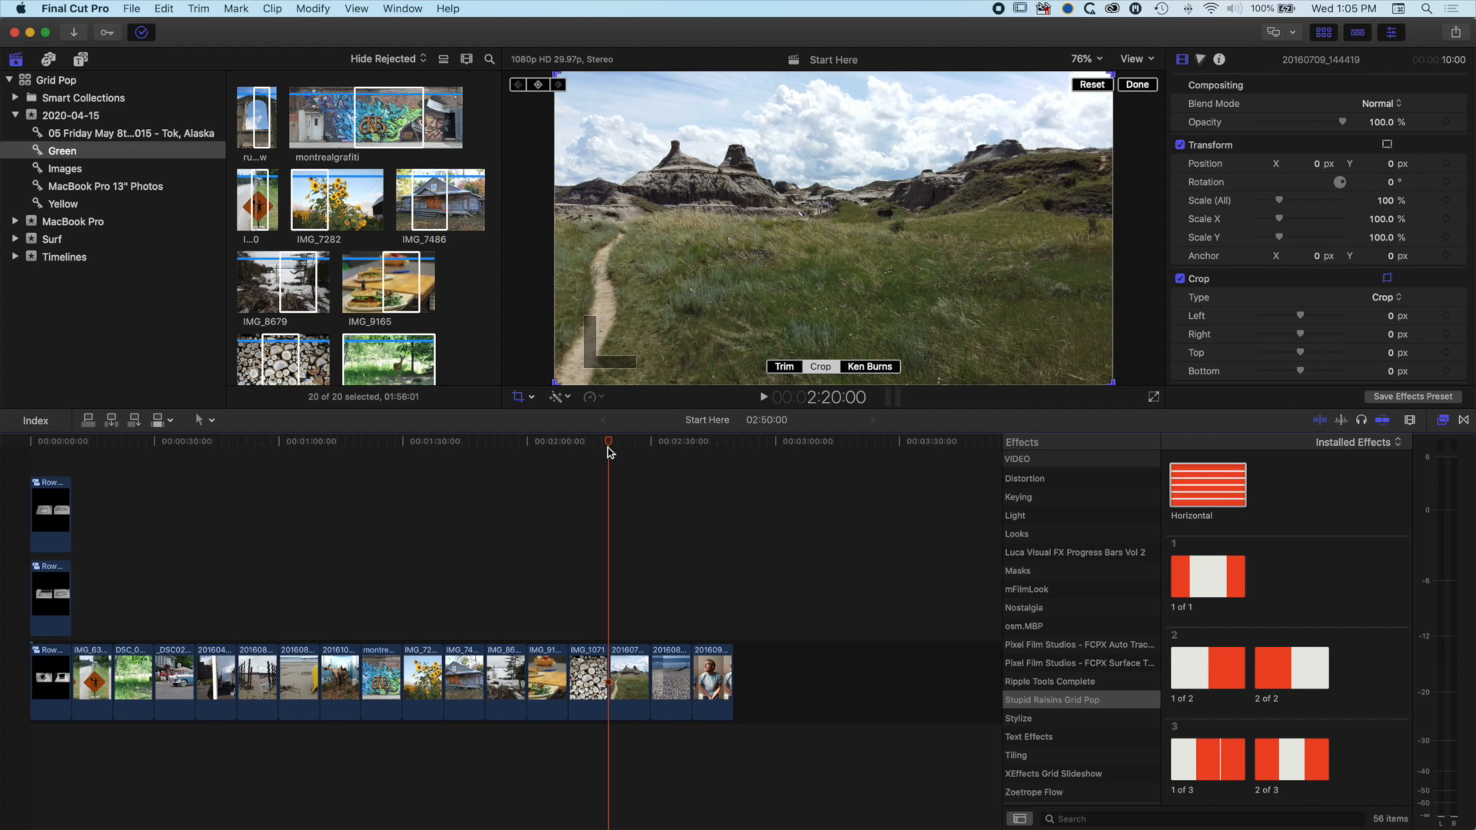
- Finish the crop editing on the road-sign photo and park the playhead over it at 14:25
left_click_drag(612, 447, 96, 461)
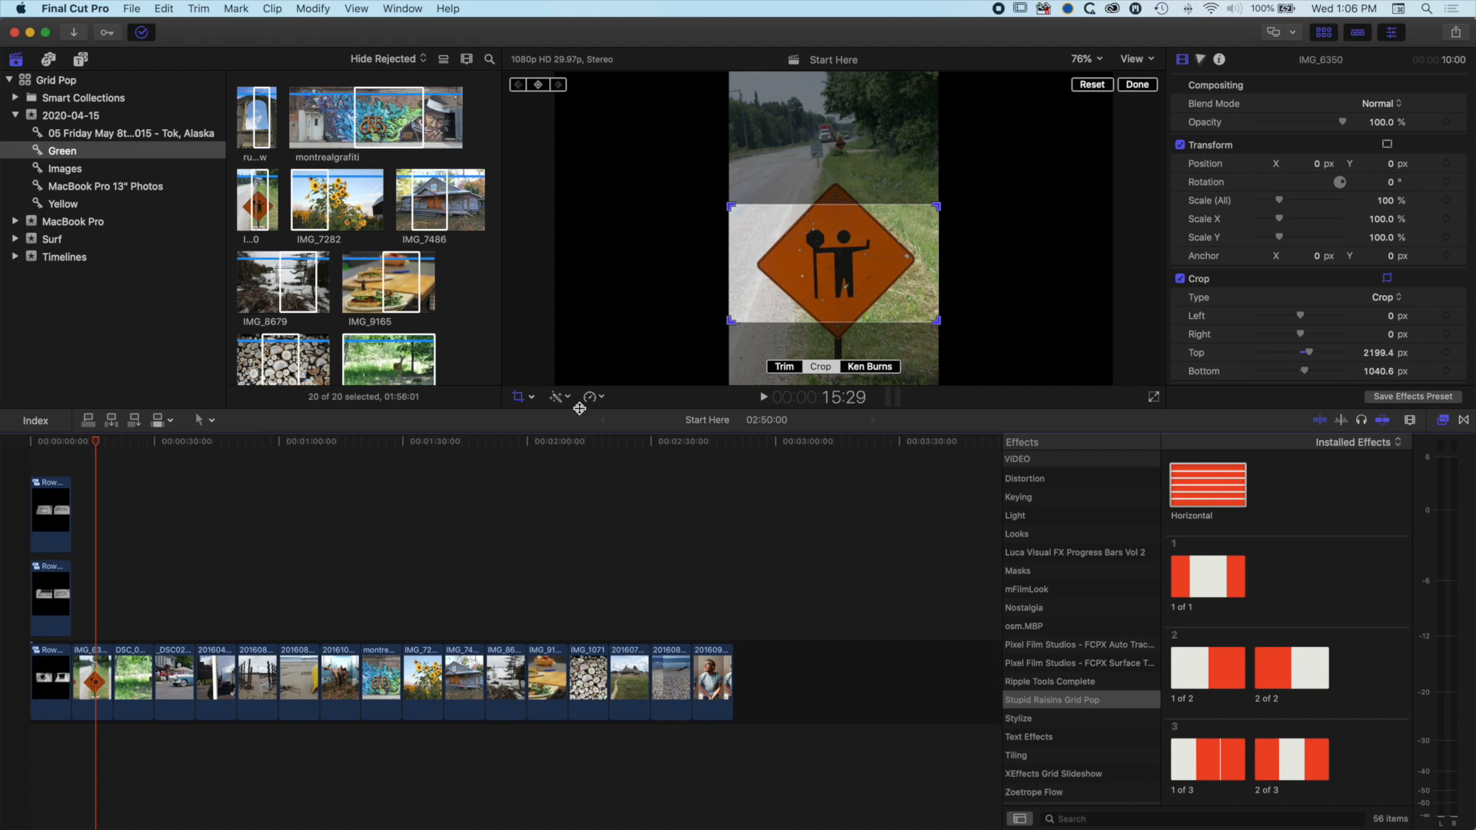
left_click(1149, 90)
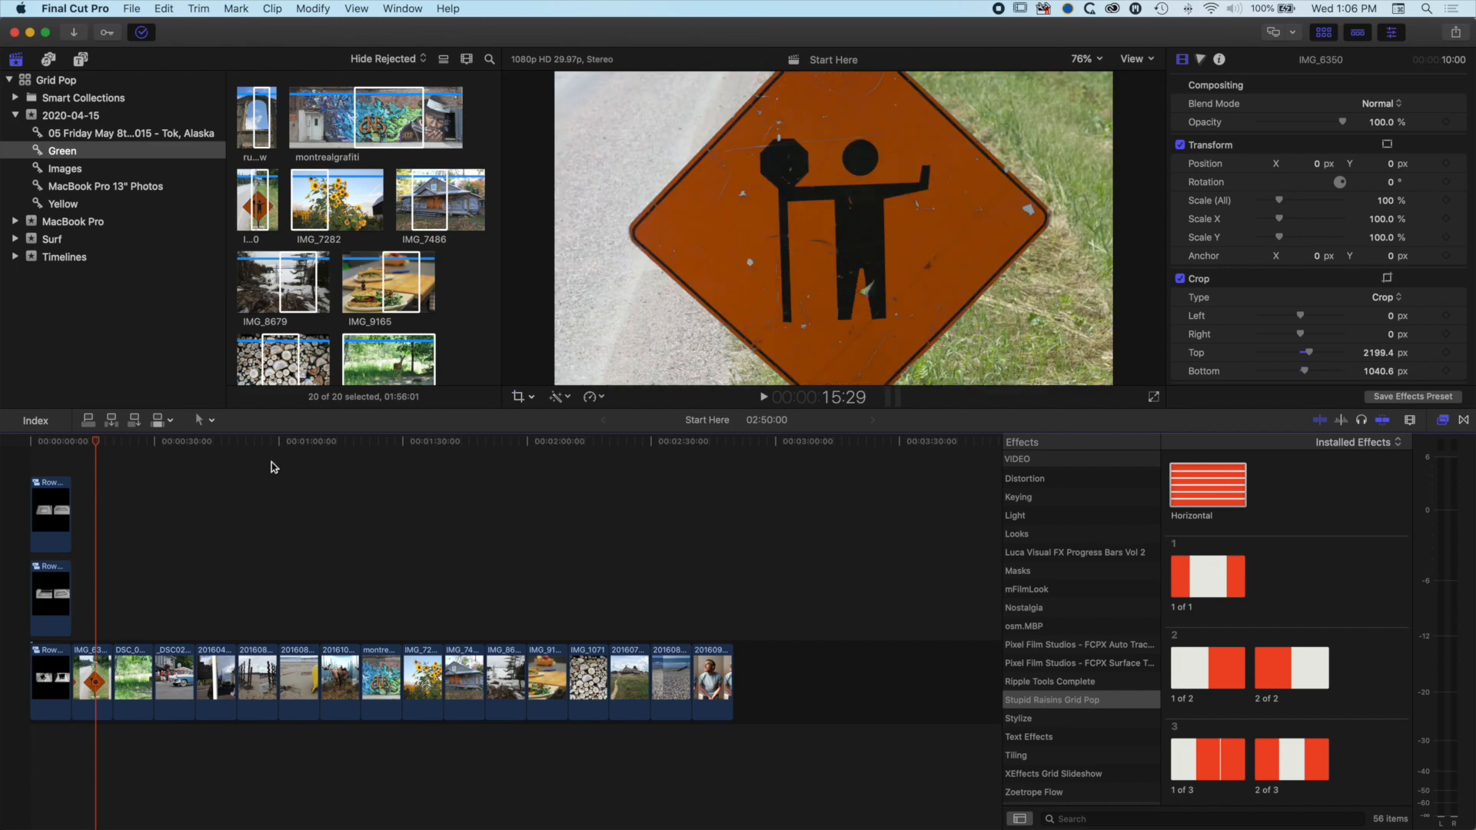
mouse_move(97, 442)
left_mouse_down()
mouse_move(438, 458)
mouse_move(90, 467)
mouse_move(116, 460)
mouse_move(93, 445)
left_mouse_up()
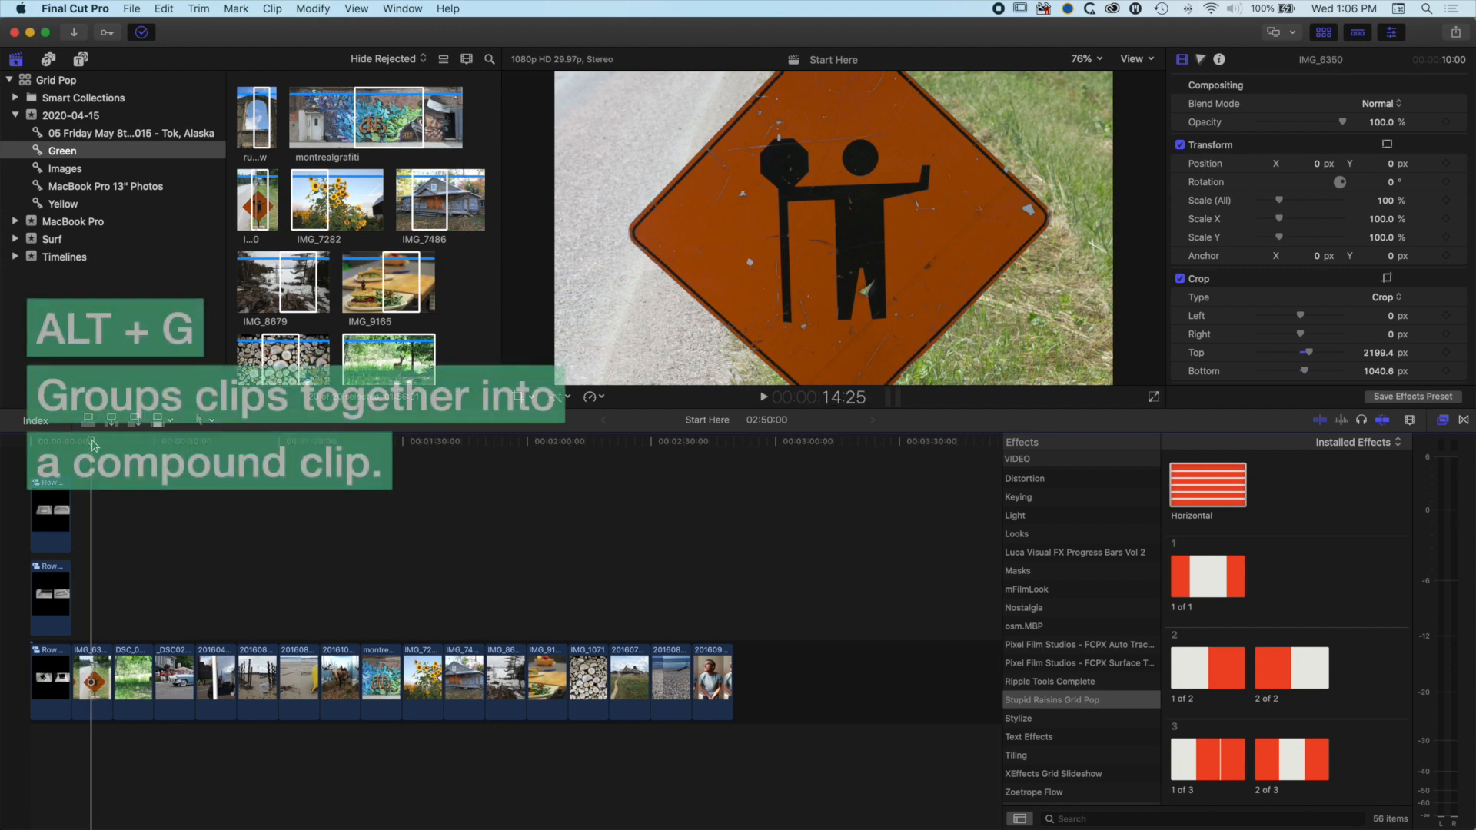
key("alt+g")
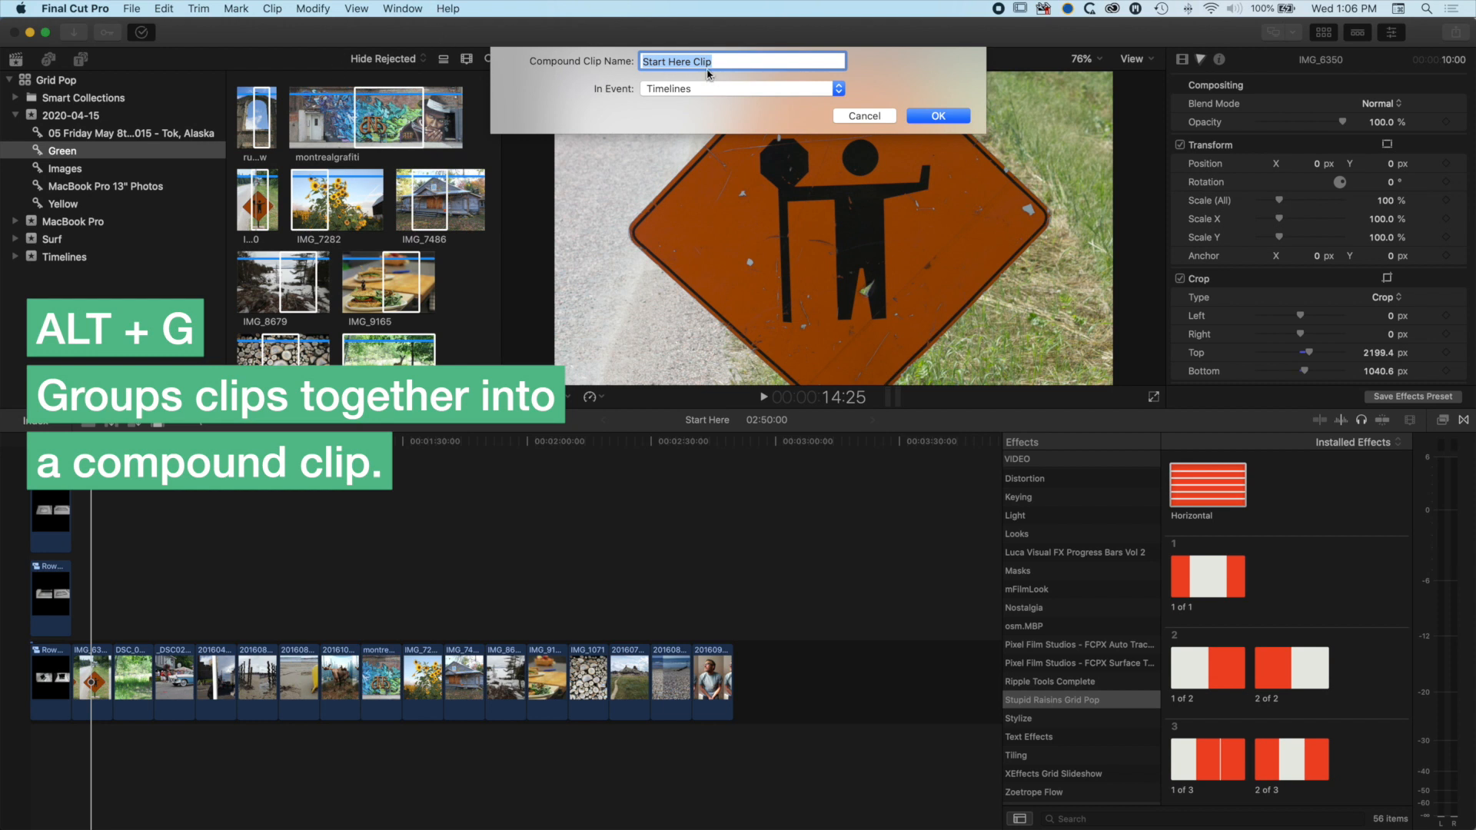
left_click(693, 90)
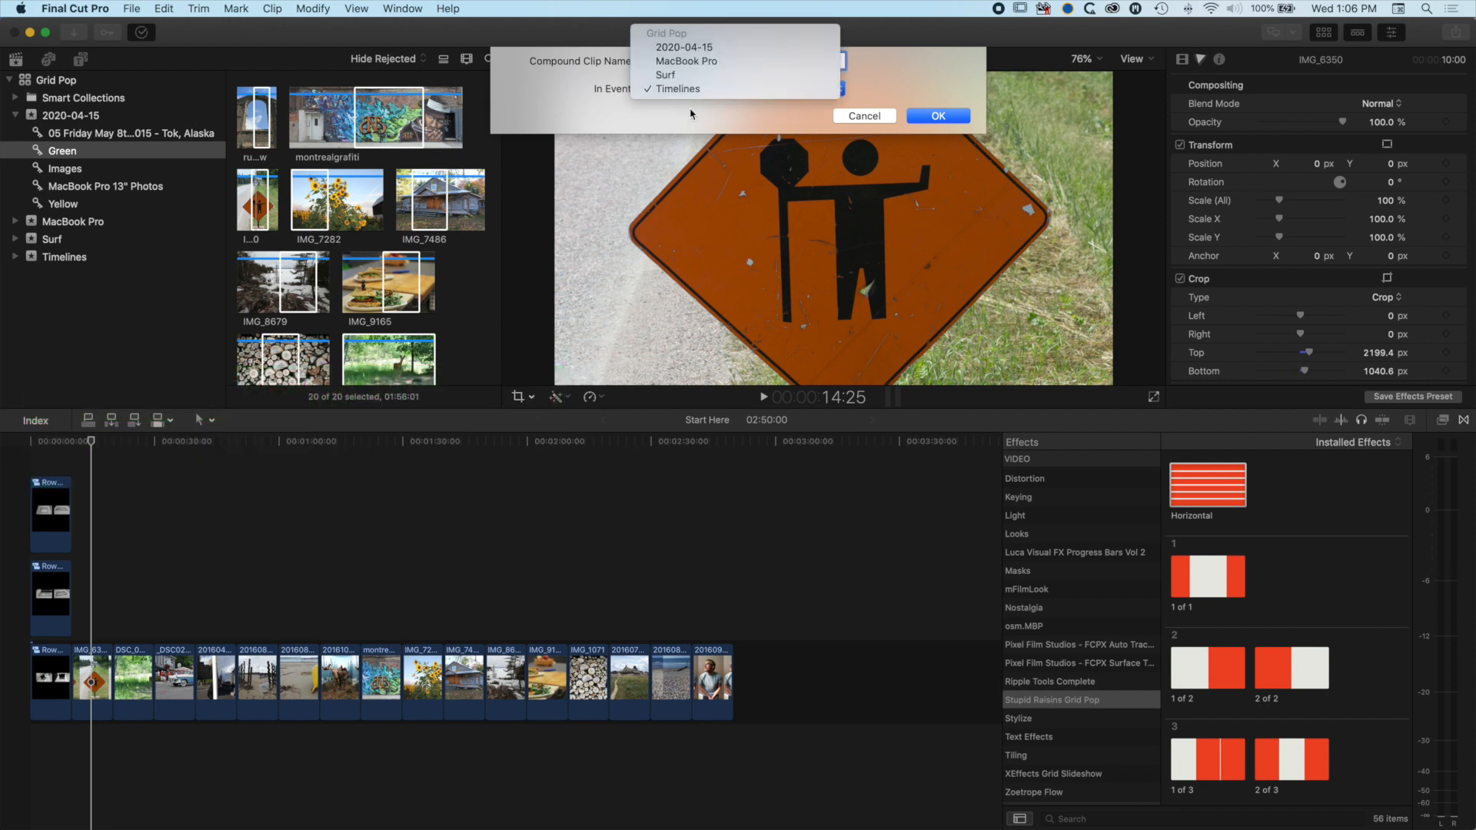
left_click(693, 121)
left_click(857, 117)
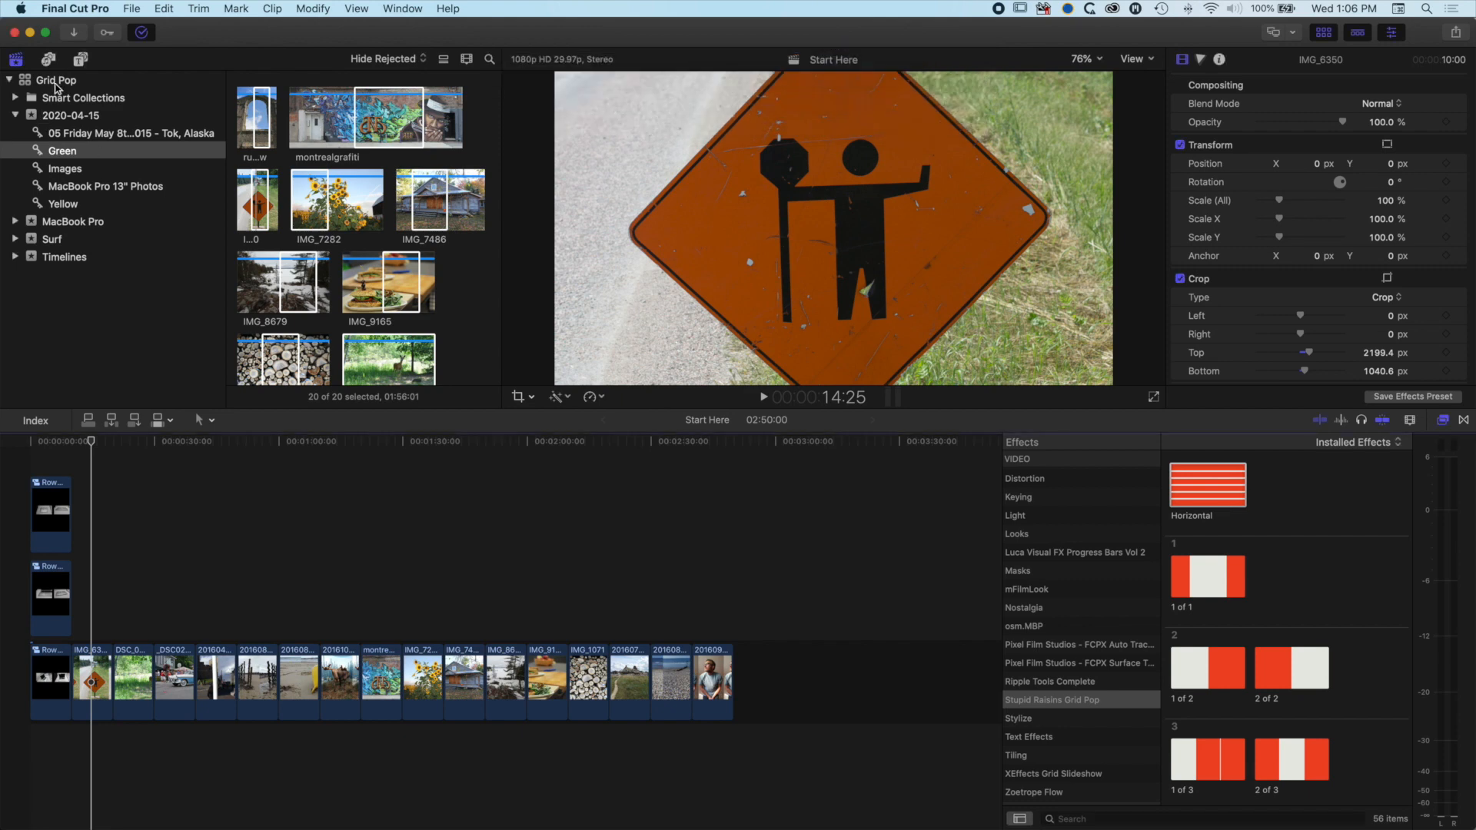
- Create a new event named Grid 02 in the Grid Pop library
left_click(56, 82)
key("alt+n")
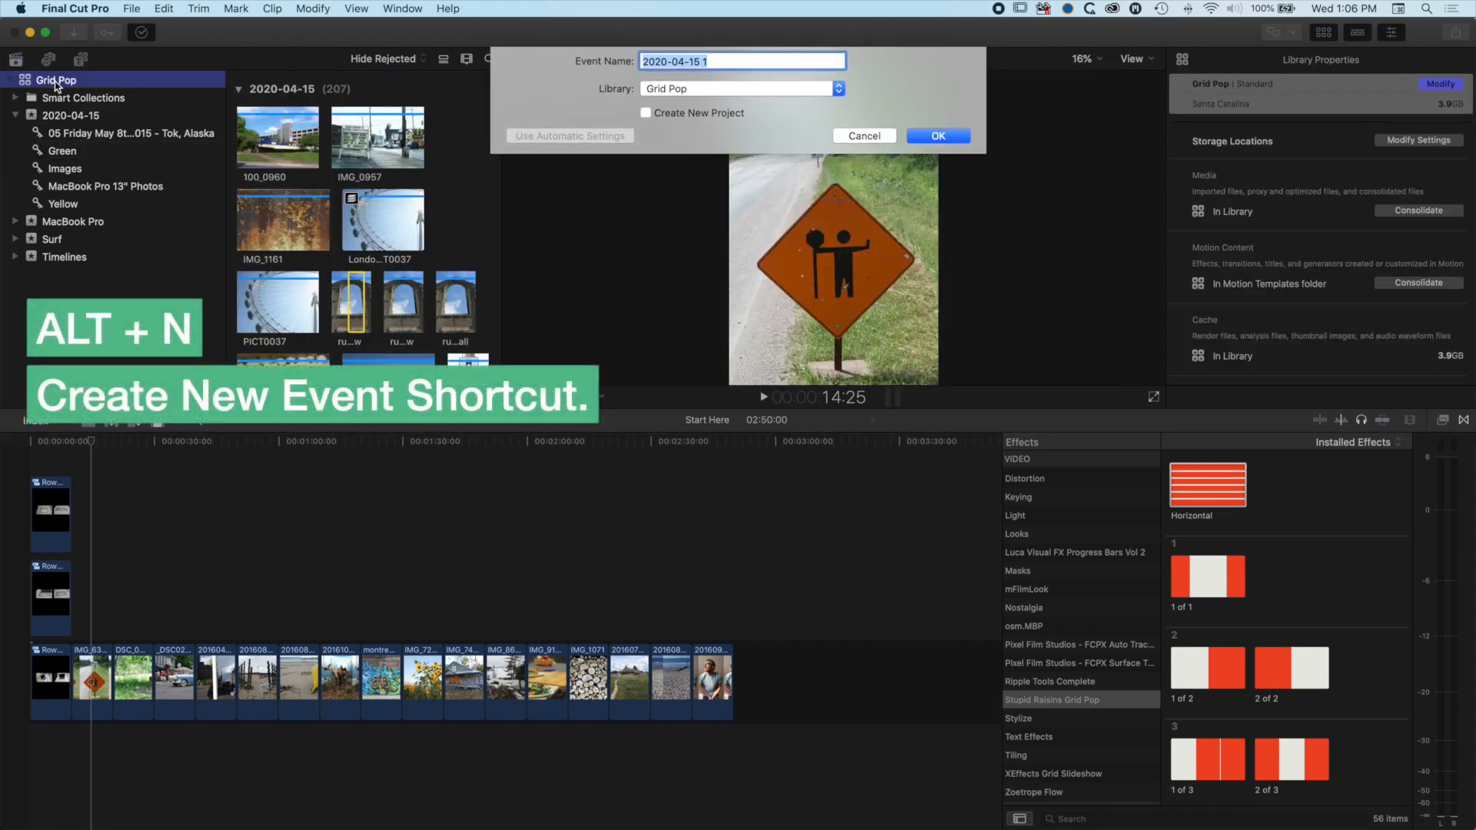
type("Grid 02")
key("Return")
- Turn the road-sign photo into a compound clip named 01 in the Grid 02 event
left_click_drag(92, 442, 91, 442)
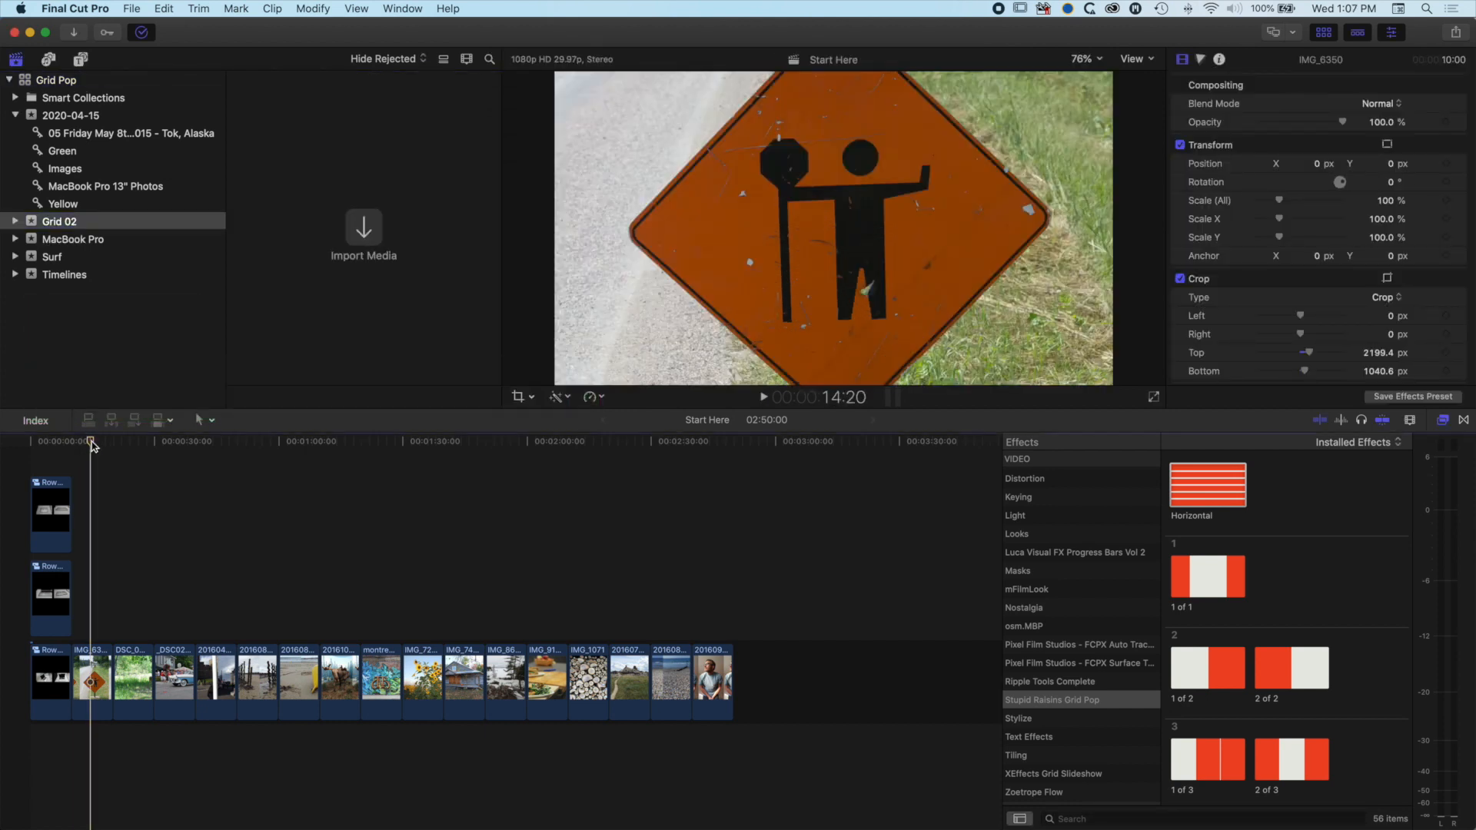
key("alt+g")
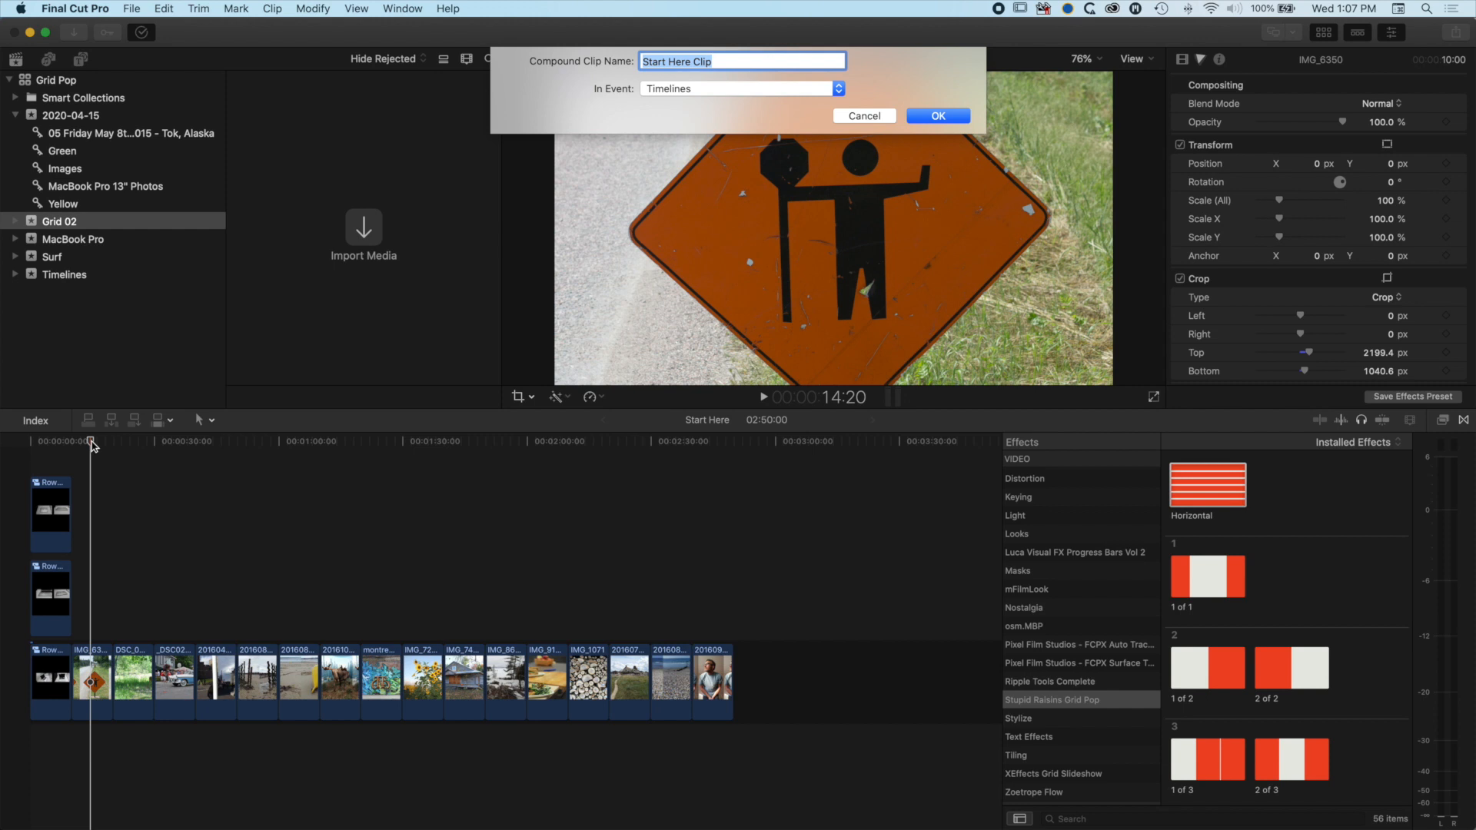
type("01")
left_click(773, 89)
left_click(756, 48)
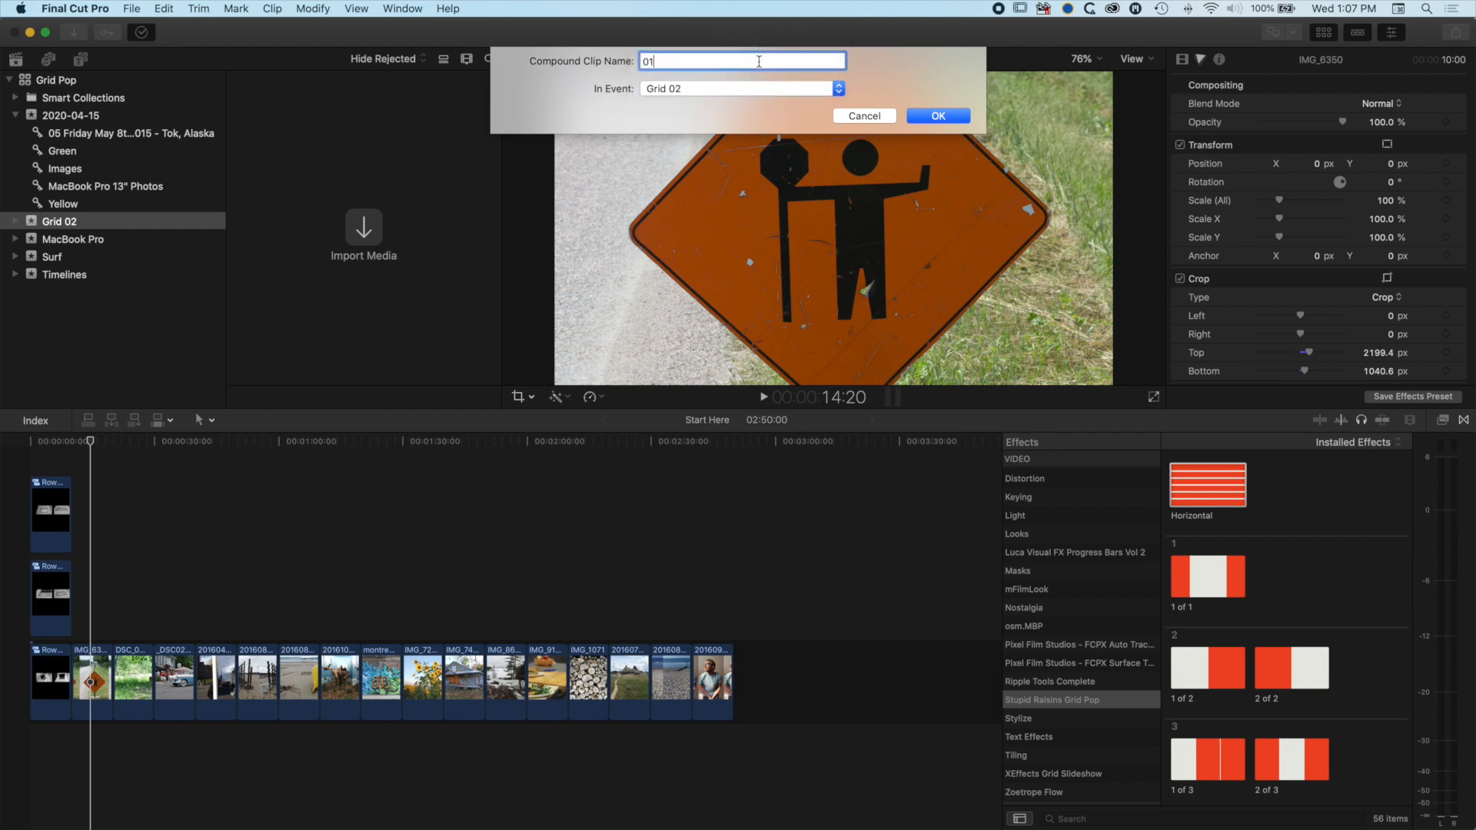
left_click(939, 116)
- Turn the deer photo into a compound clip named 02 in the Grid 02 event
left_click(132, 442)
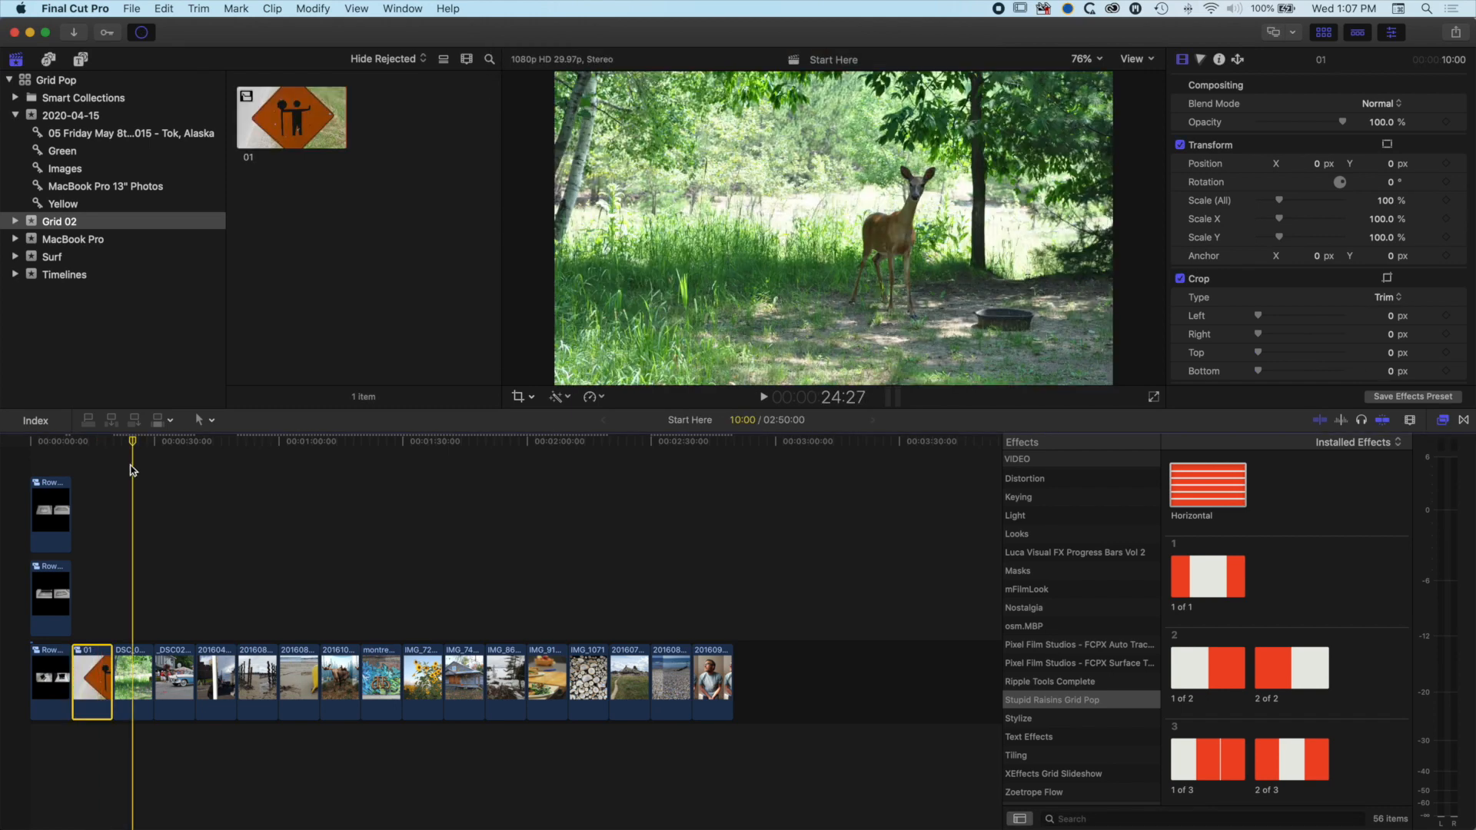
left_click_drag(133, 443, 128, 445)
key("alt+g")
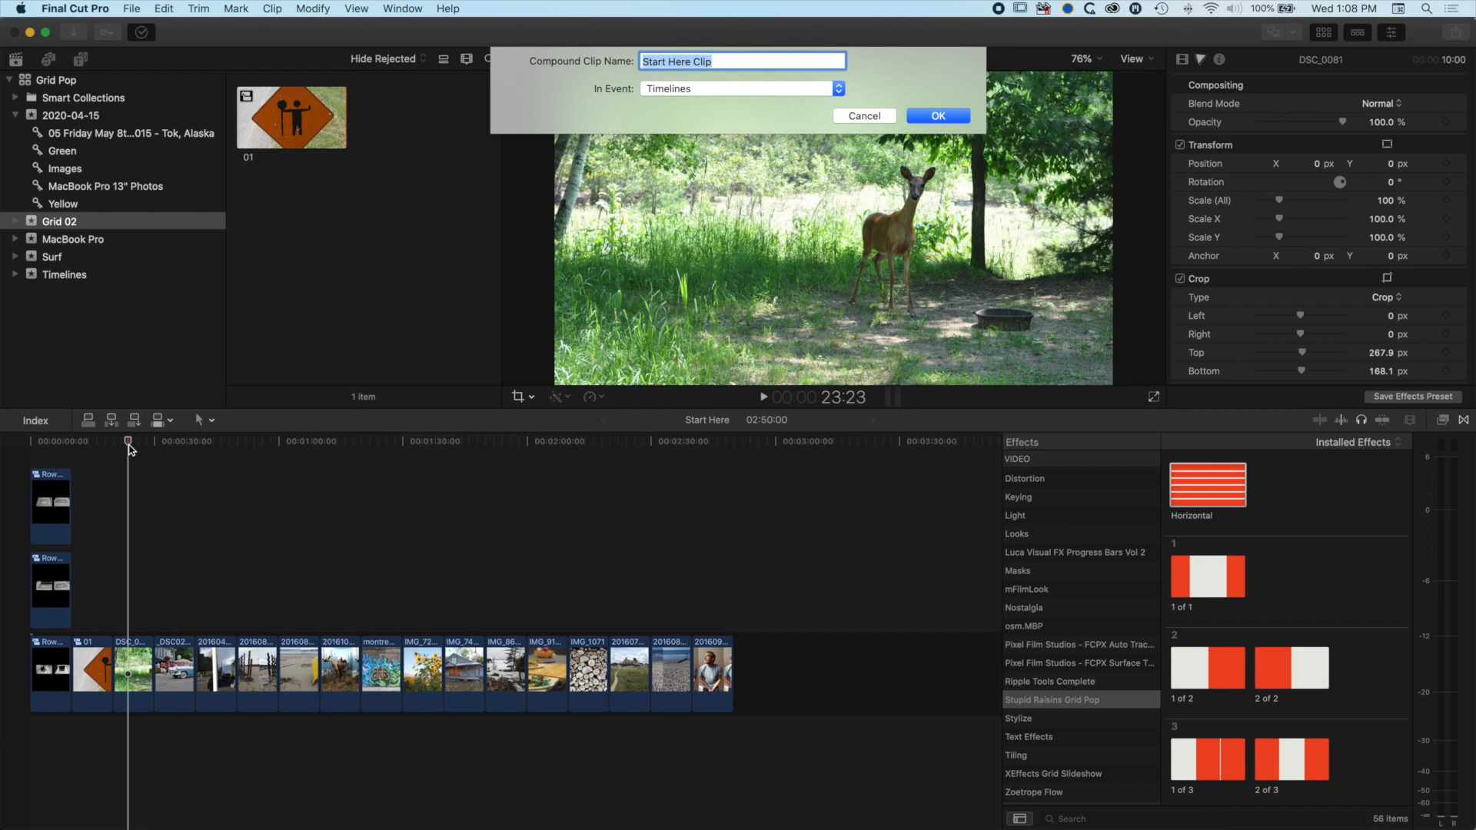
type("02")
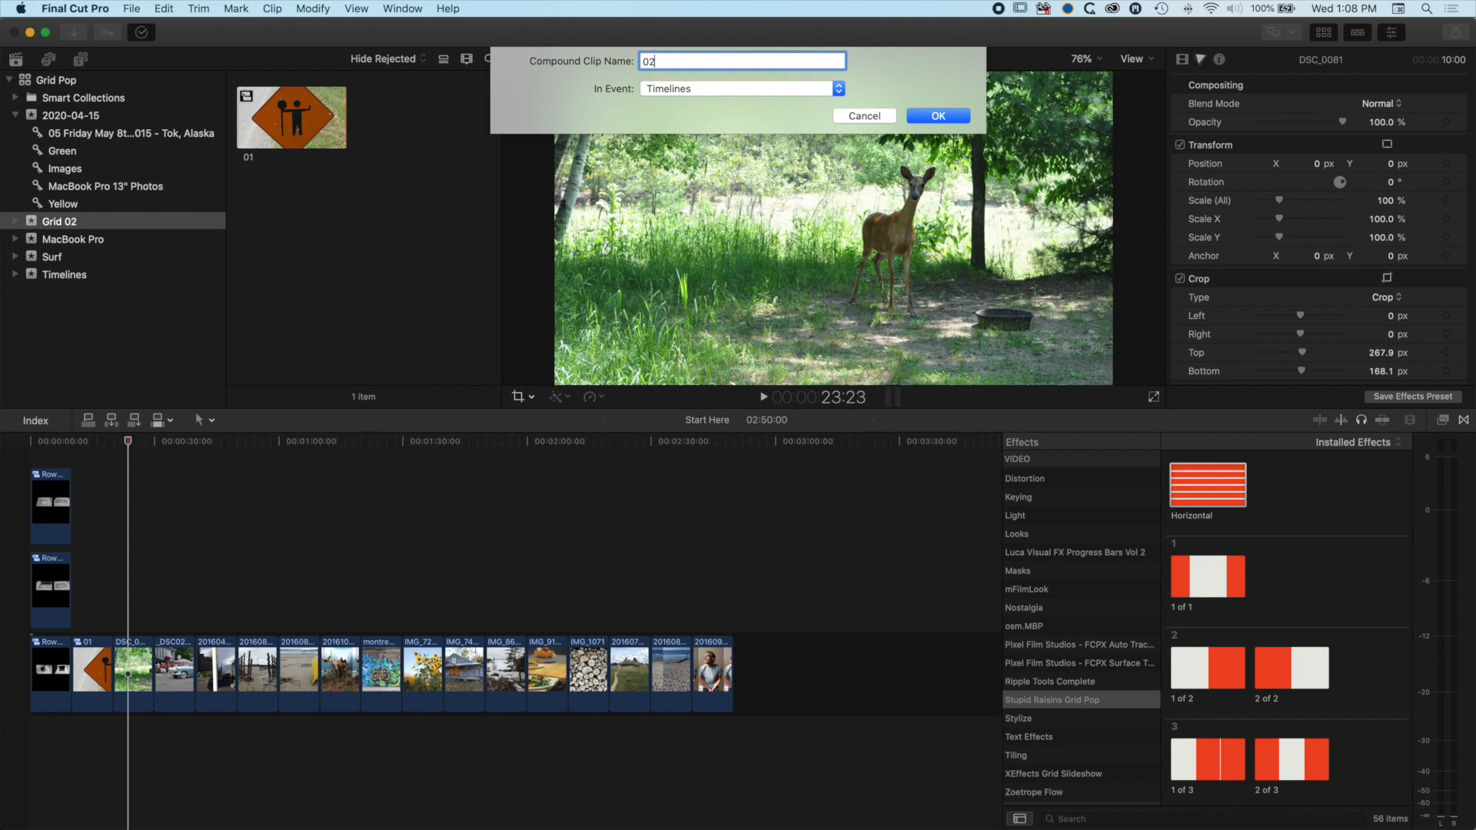
left_click(706, 87)
left_click(761, 44)
left_click(929, 121)
- Turn the blue classic car photo into a compound clip named 03 in the Grid 02 event
left_click(182, 463)
key("alt+g")
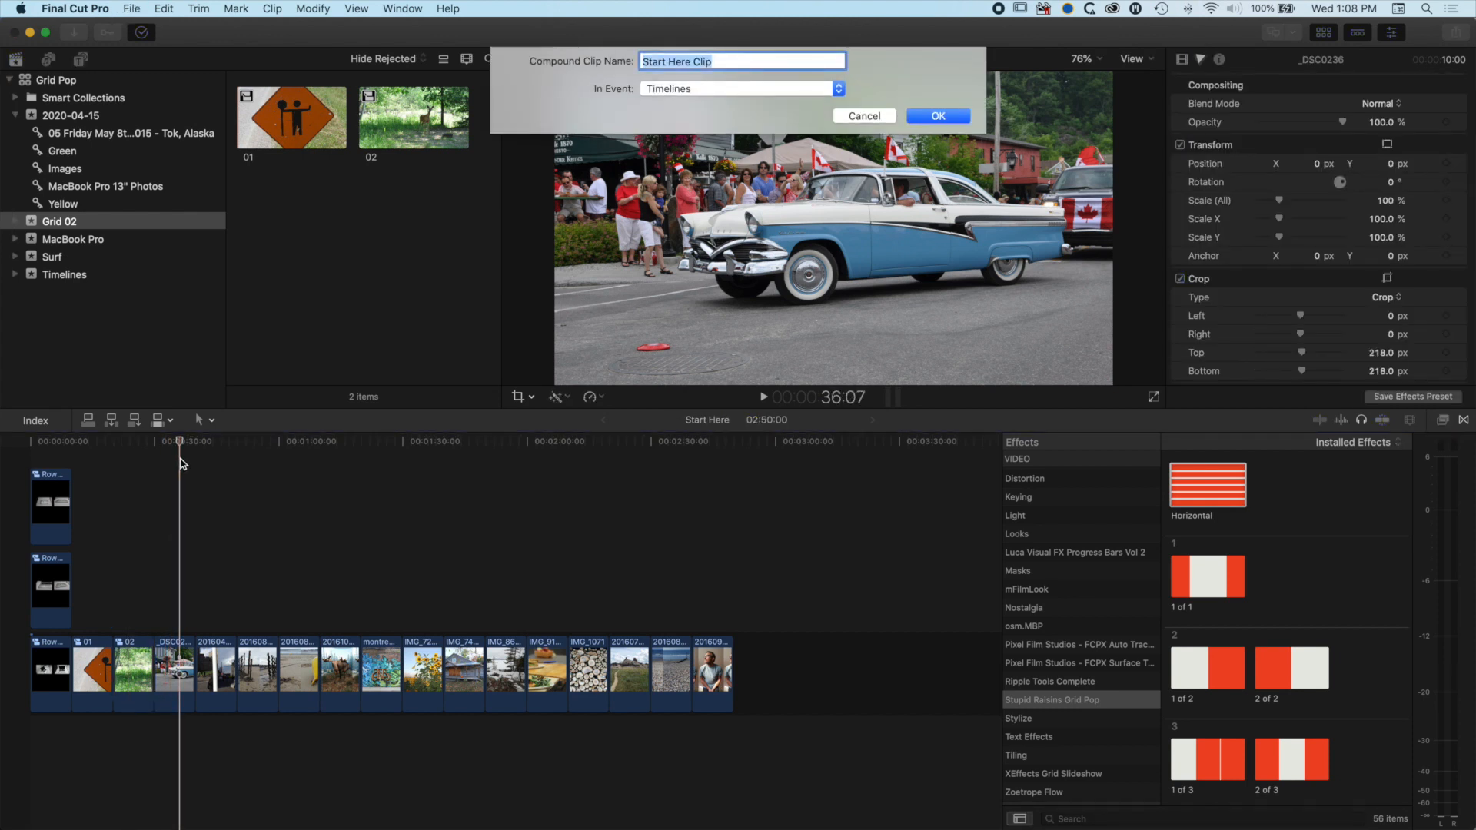
type("03")
left_click(676, 90)
left_click(679, 50)
left_click(942, 119)
- Turn the castle and statue photo into a compound clip named 04 in the Grid 02 event
left_click(215, 452)
key("alt+g")
type("04")
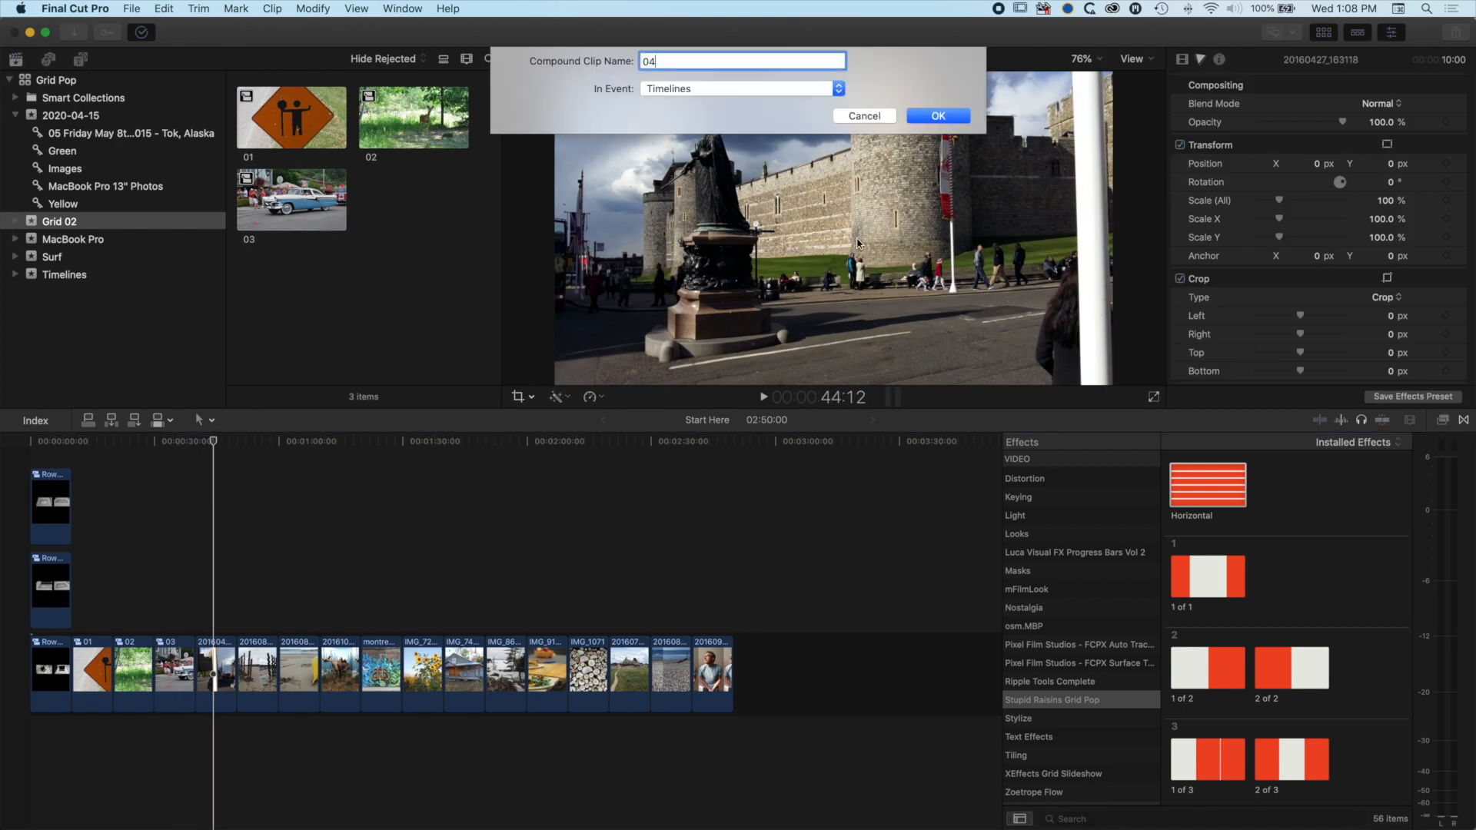
left_click(738, 91)
left_click(680, 48)
left_click(938, 118)
- Turn the wooden beach posts photo into a compound clip named 05 in the Grid 02 event
left_click(260, 444)
key("alt+g")
type("05")
left_click(711, 92)
left_click(711, 89)
left_click(939, 116)
- Turn the yellow buoy photo into a compound clip named 06 in the Grid 02 event
left_click(299, 444)
key("alt+g")
type("06")
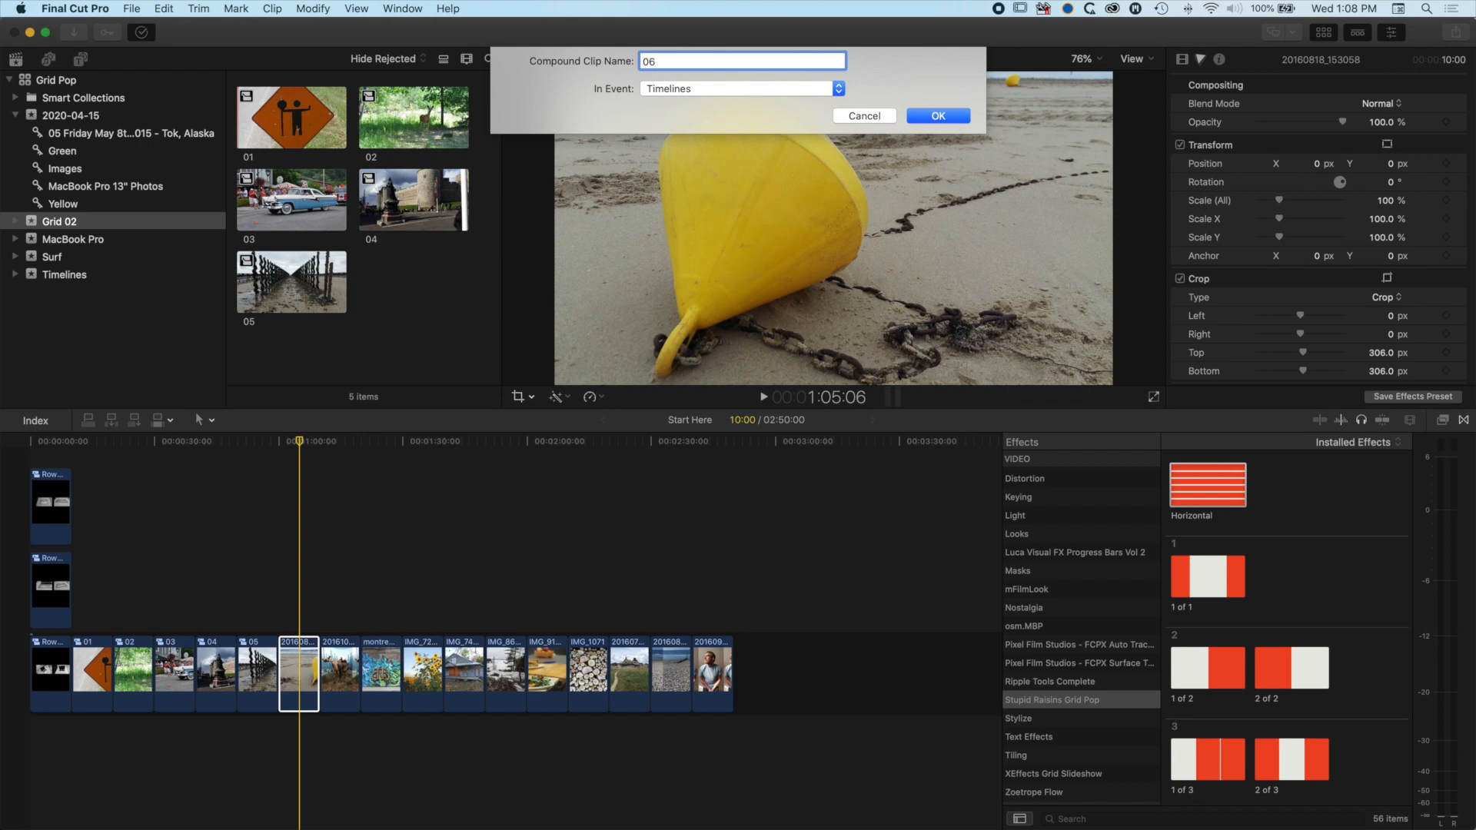
left_click(709, 92)
left_click(711, 48)
key("Return")
- Turn the next eight photos, from the moose to the badlands trail, into compound clips 07 through 14 in the Grid 02 event
left_click(338, 658)
key("alt+g")
type("07")
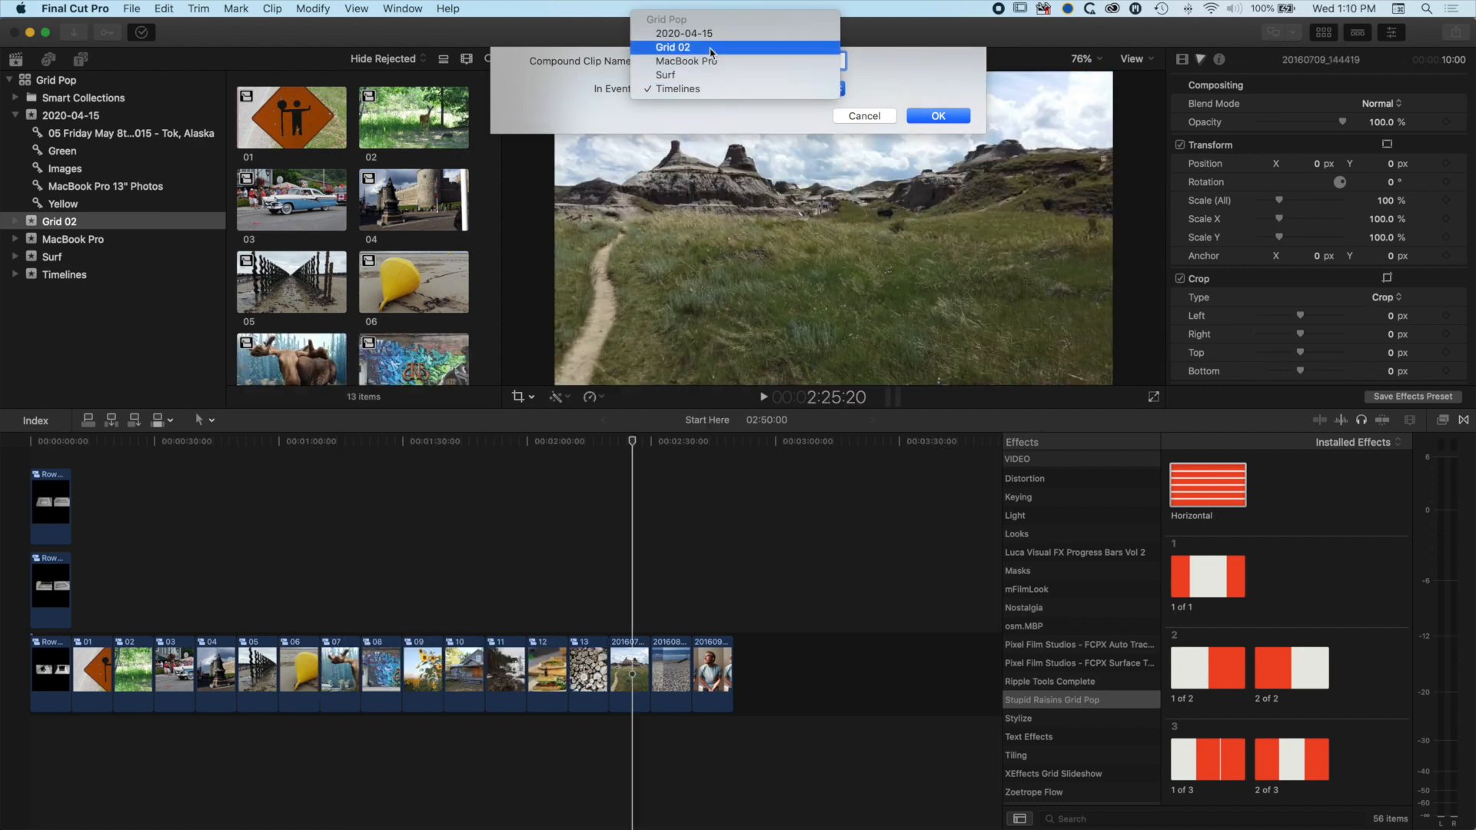
left_click(676, 47)
key("Return")
- Turn the photo before the final portrait into a compound clip named 15 in the Grid 02 event
left_click(667, 495)
key("alt+g")
type("15")
left_click(773, 90)
left_click(676, 46)
key("Return")
- Turn the final portrait photo of the man into a compound clip named 16 in the Grid 02 event
left_click(715, 441)
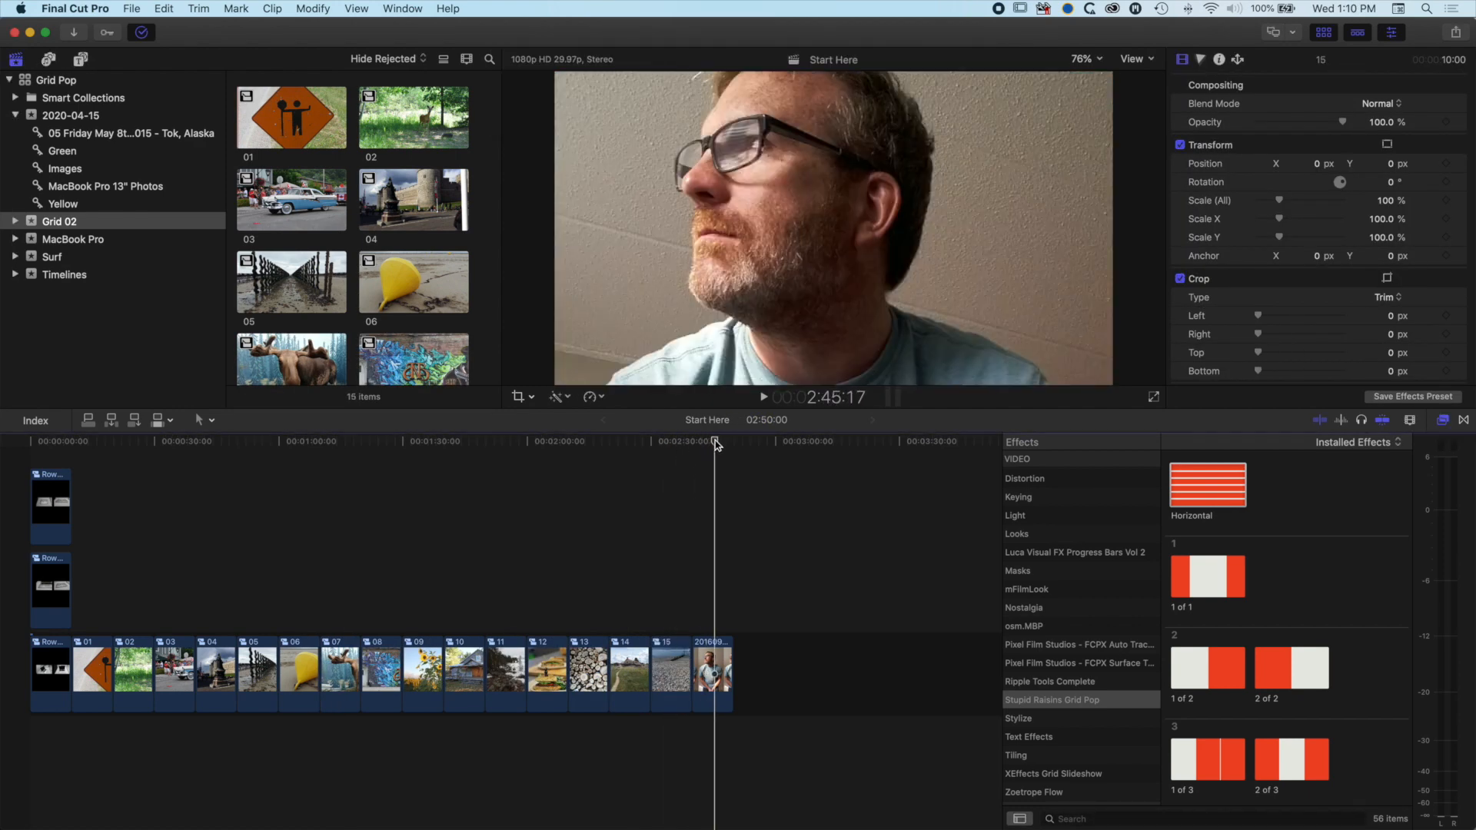
key("alt+g")
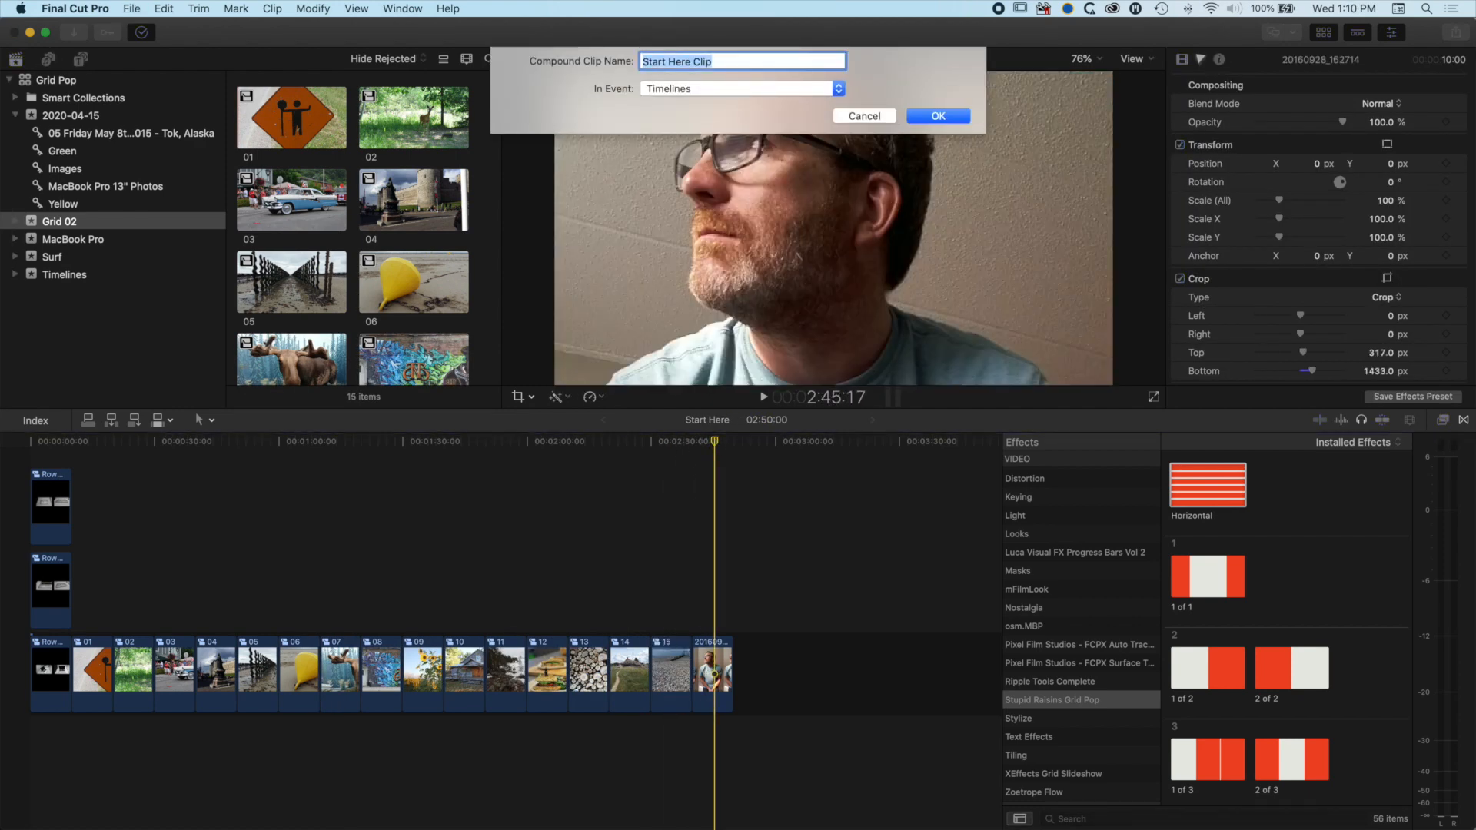
left_click(741, 90)
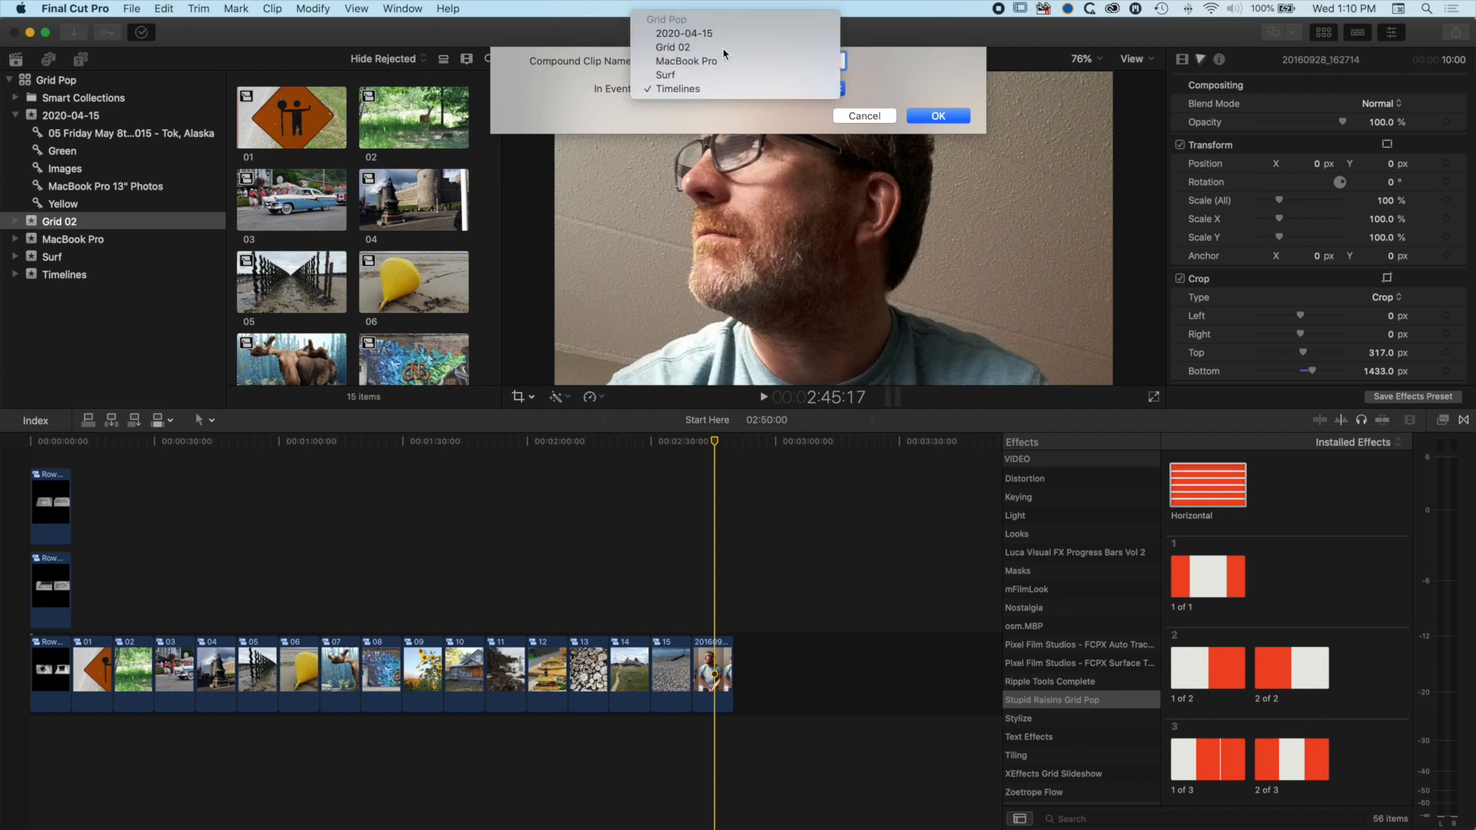
left_click(723, 49)
left_click(937, 116)
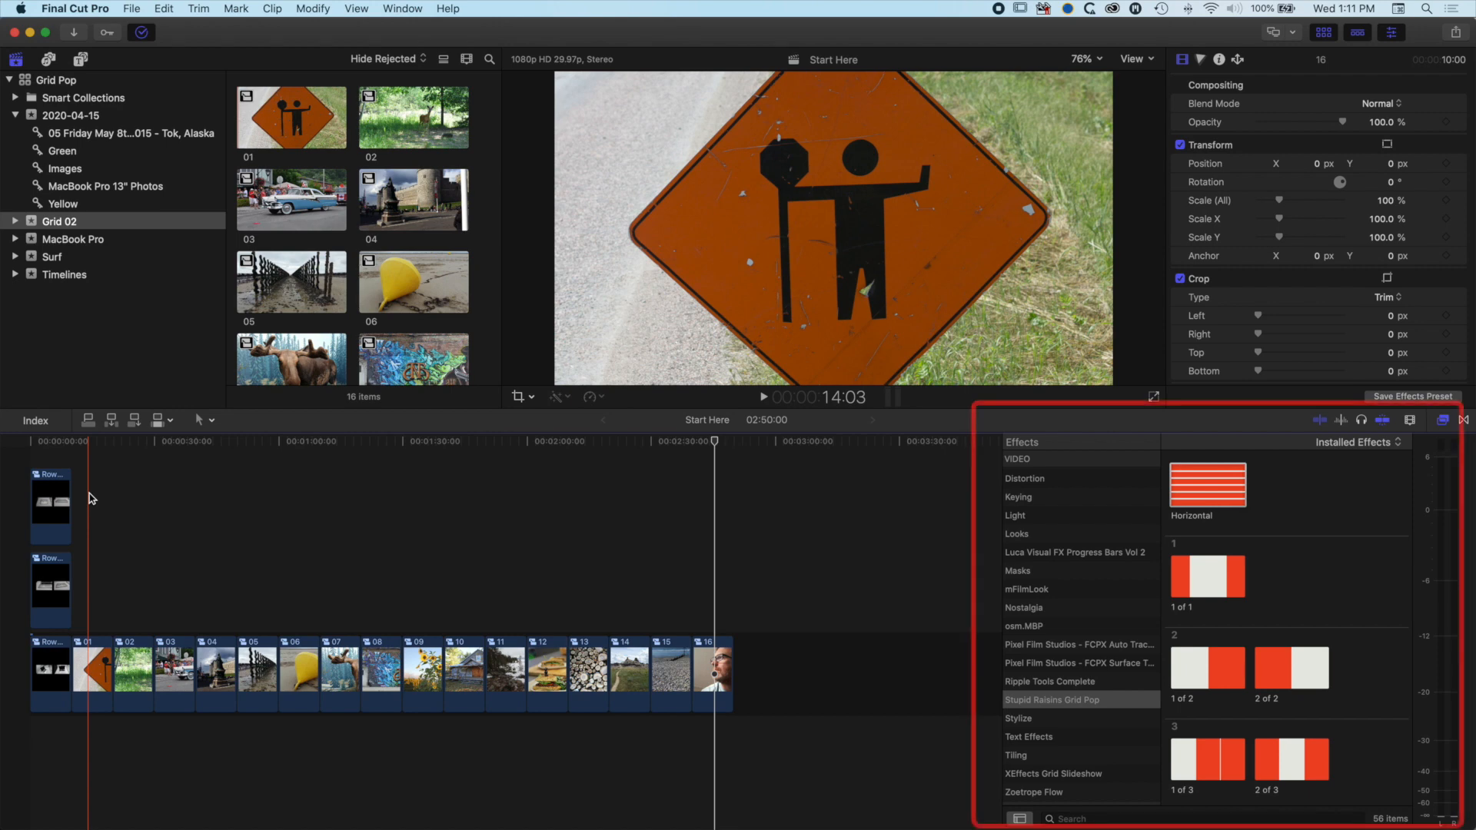
- Apply the Grid Pop effects 1 of 5 through 5 of 5 to compound clips 01 through 05 in order
scroll(1293, 651, "down", 8)
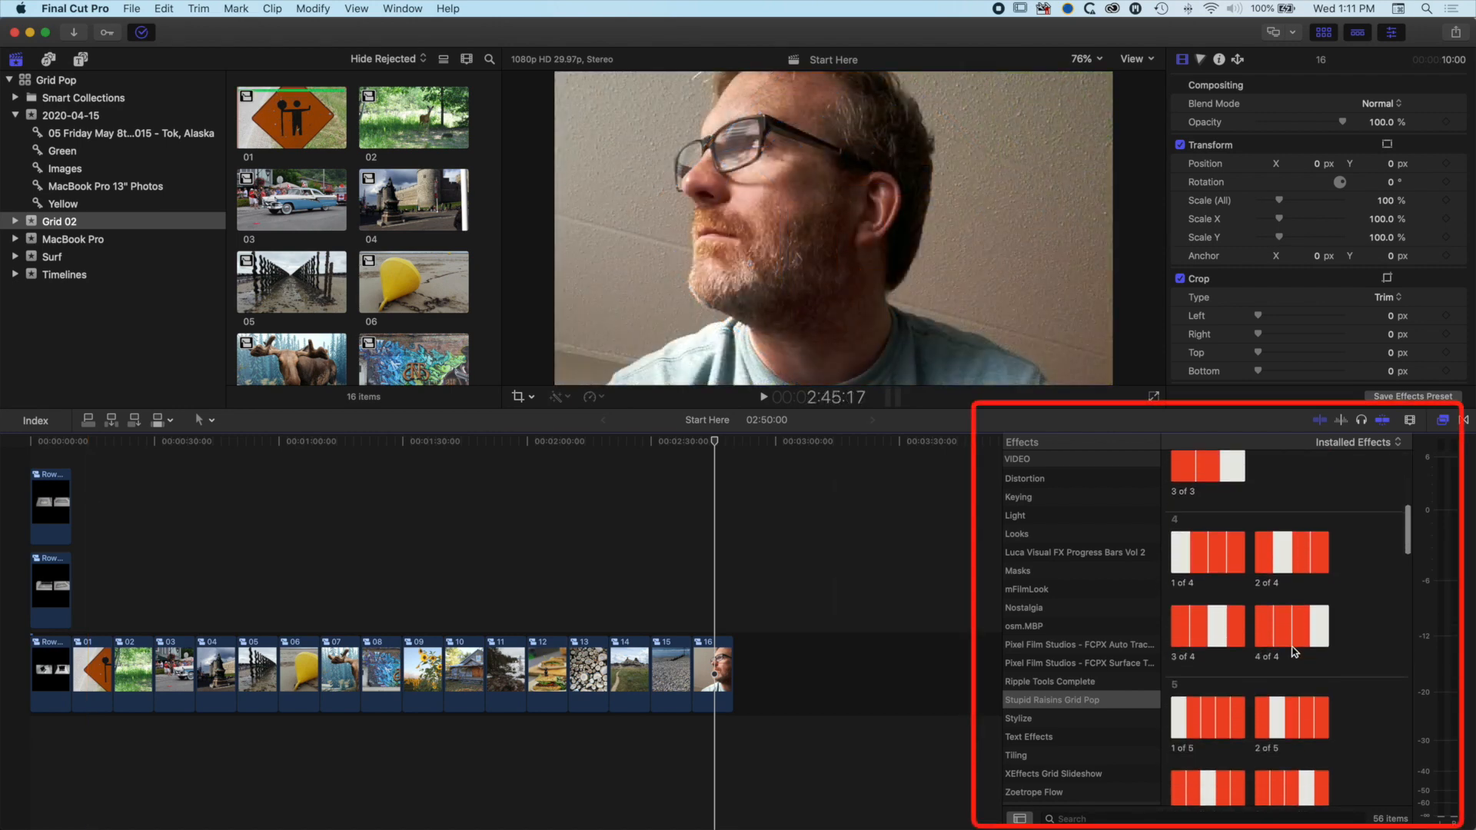
scroll(1287, 654, "down", 2)
left_click(1204, 667)
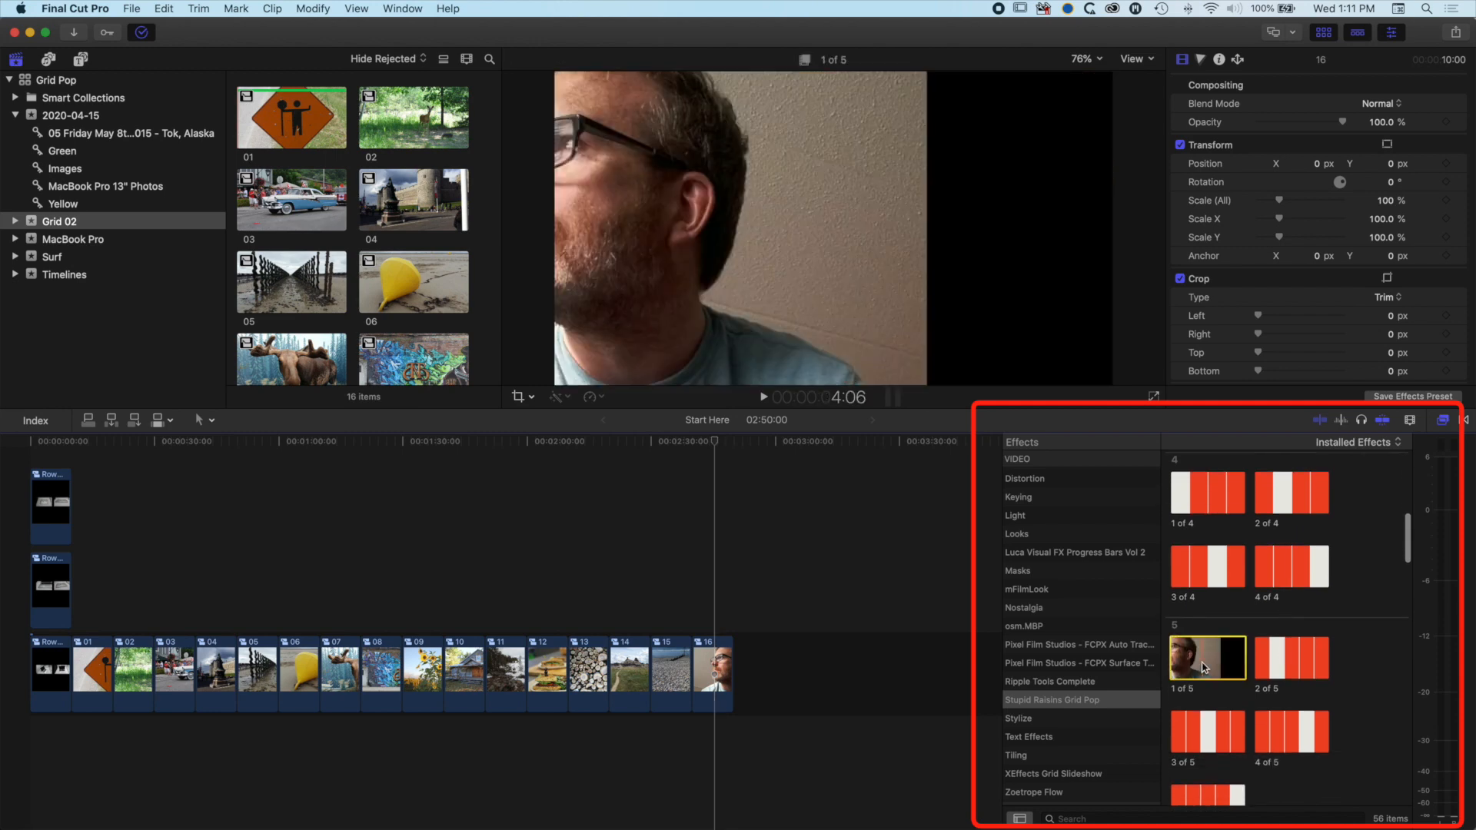
scroll(1213, 667, "down", 2)
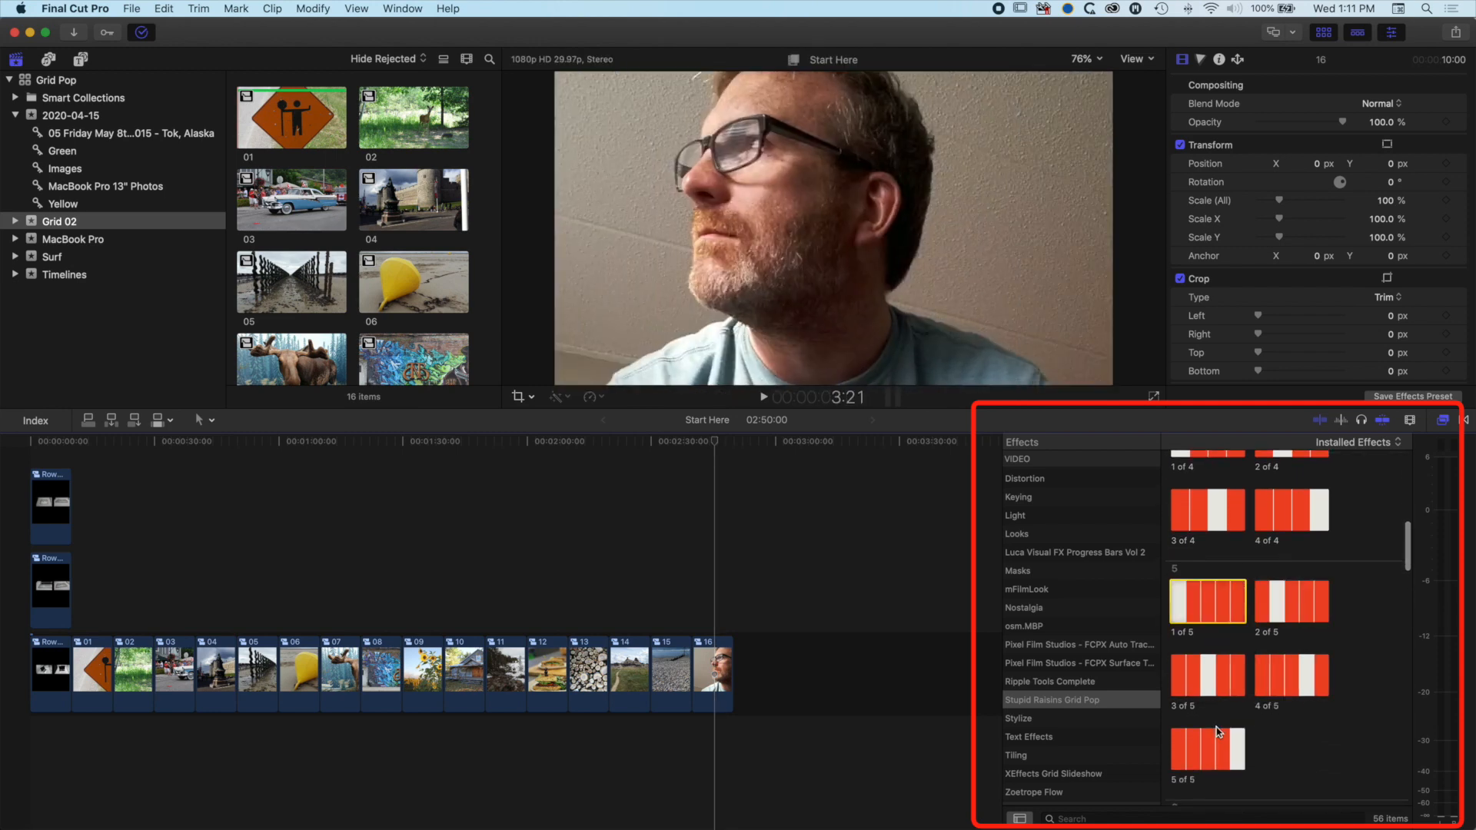
left_click_drag(1190, 600, 95, 661)
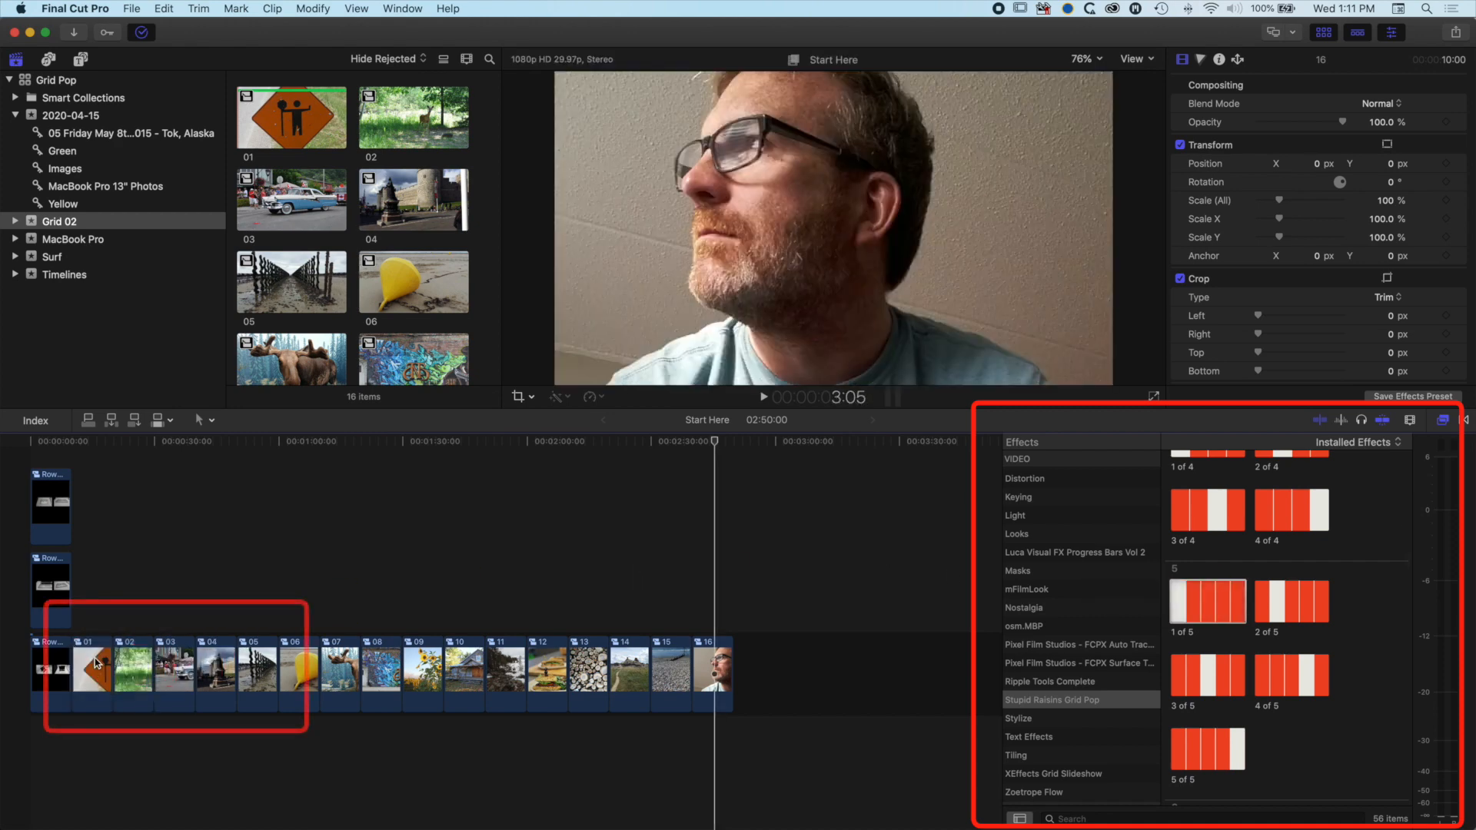
left_click_drag(1299, 604, 260, 668)
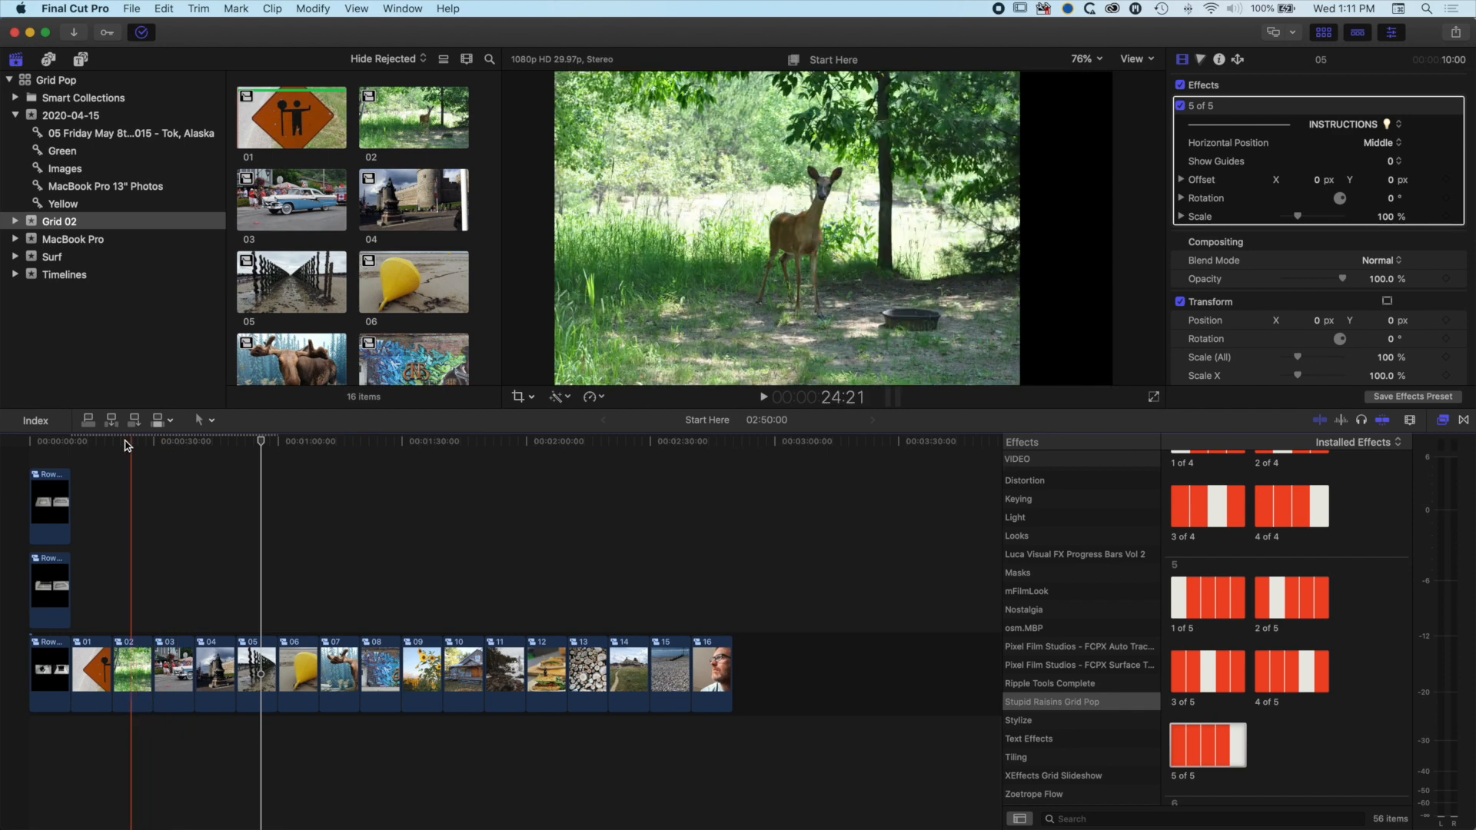
- Set the Grid Pop effect's scale to 20% on clips 01 and 02
left_click(90, 444)
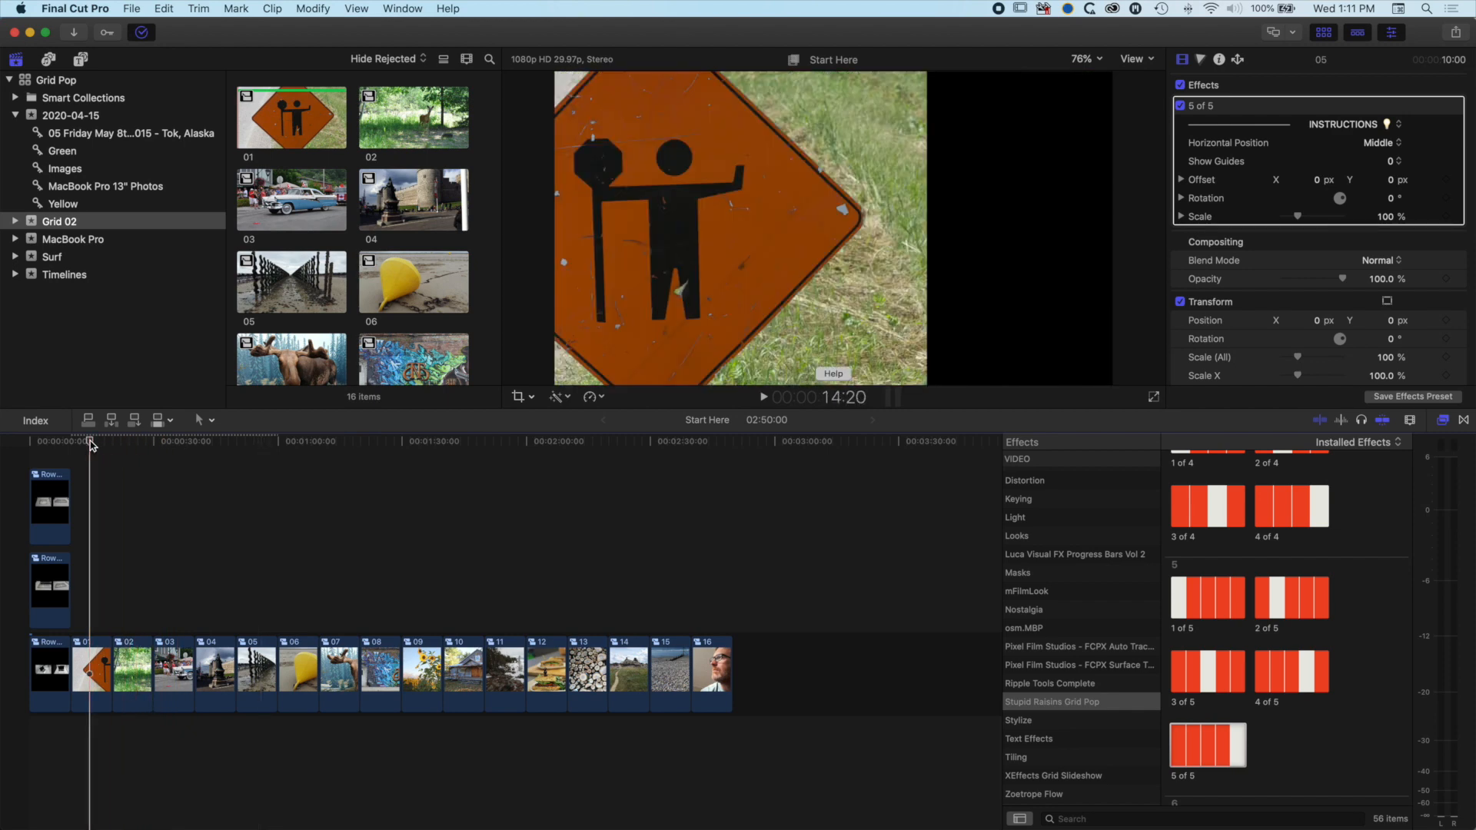
left_click(1384, 218)
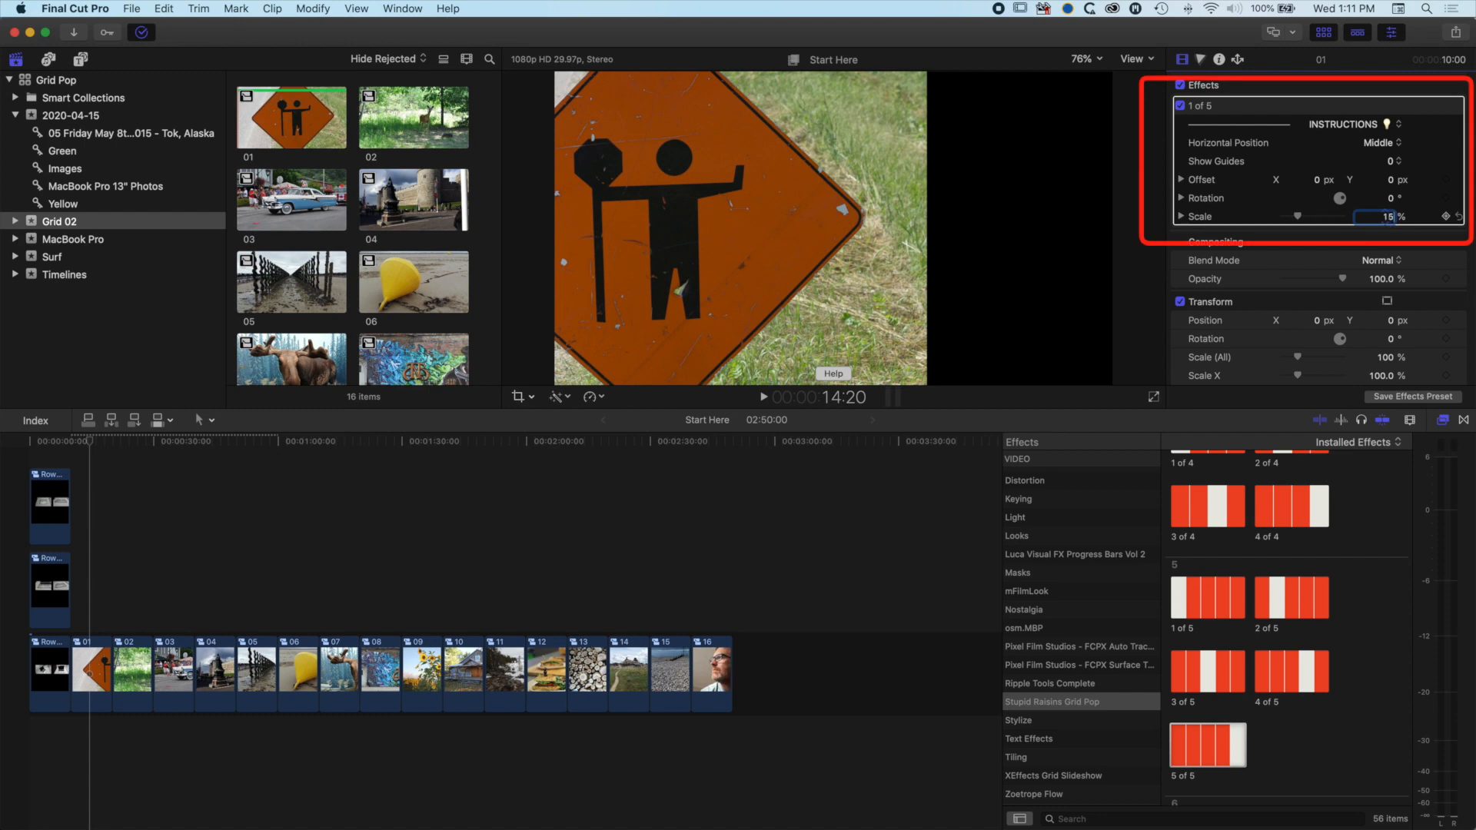
key("Tab")
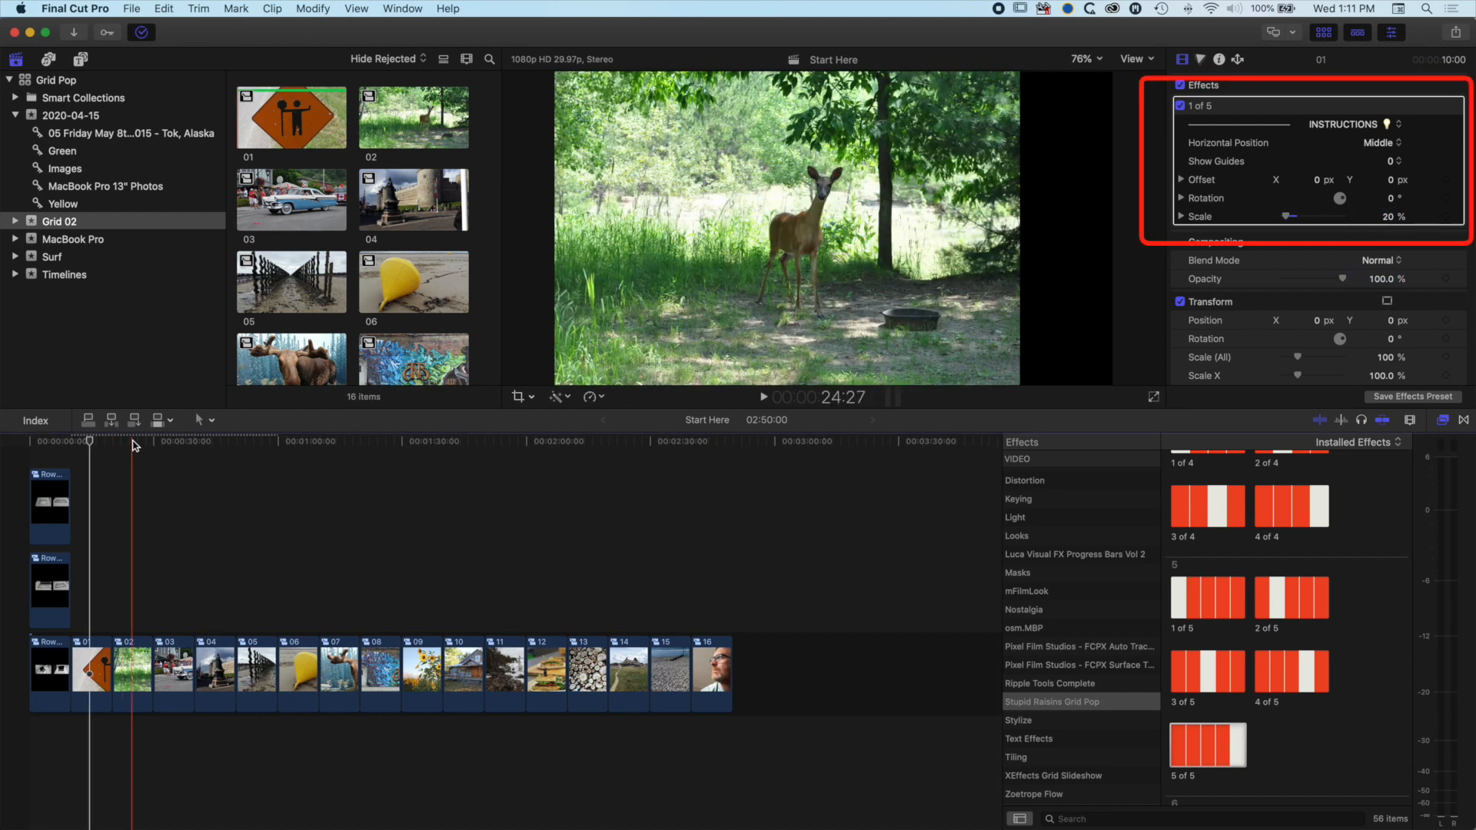
left_click(132, 442)
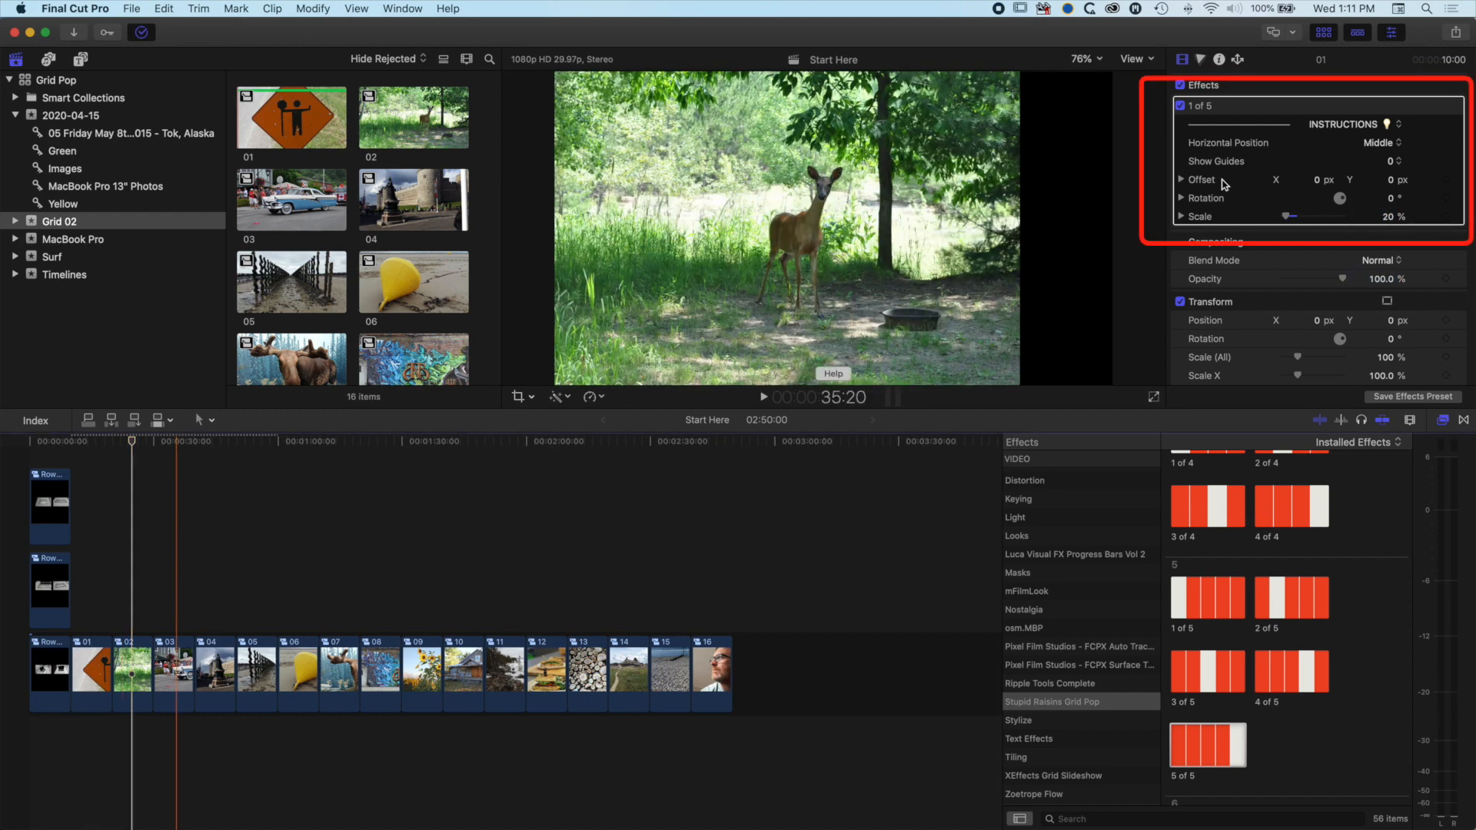
left_click(1386, 217)
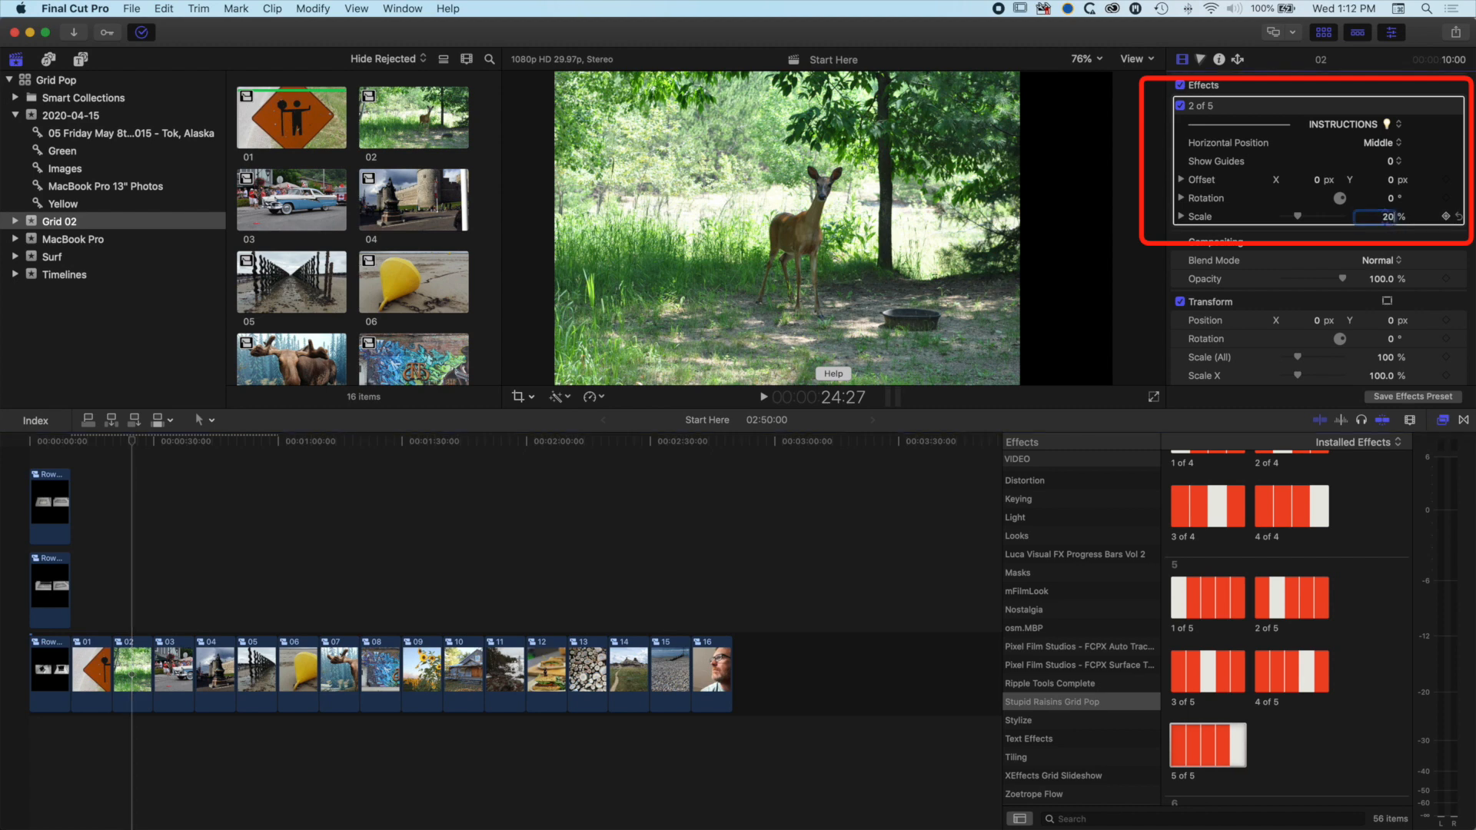
key("Return")
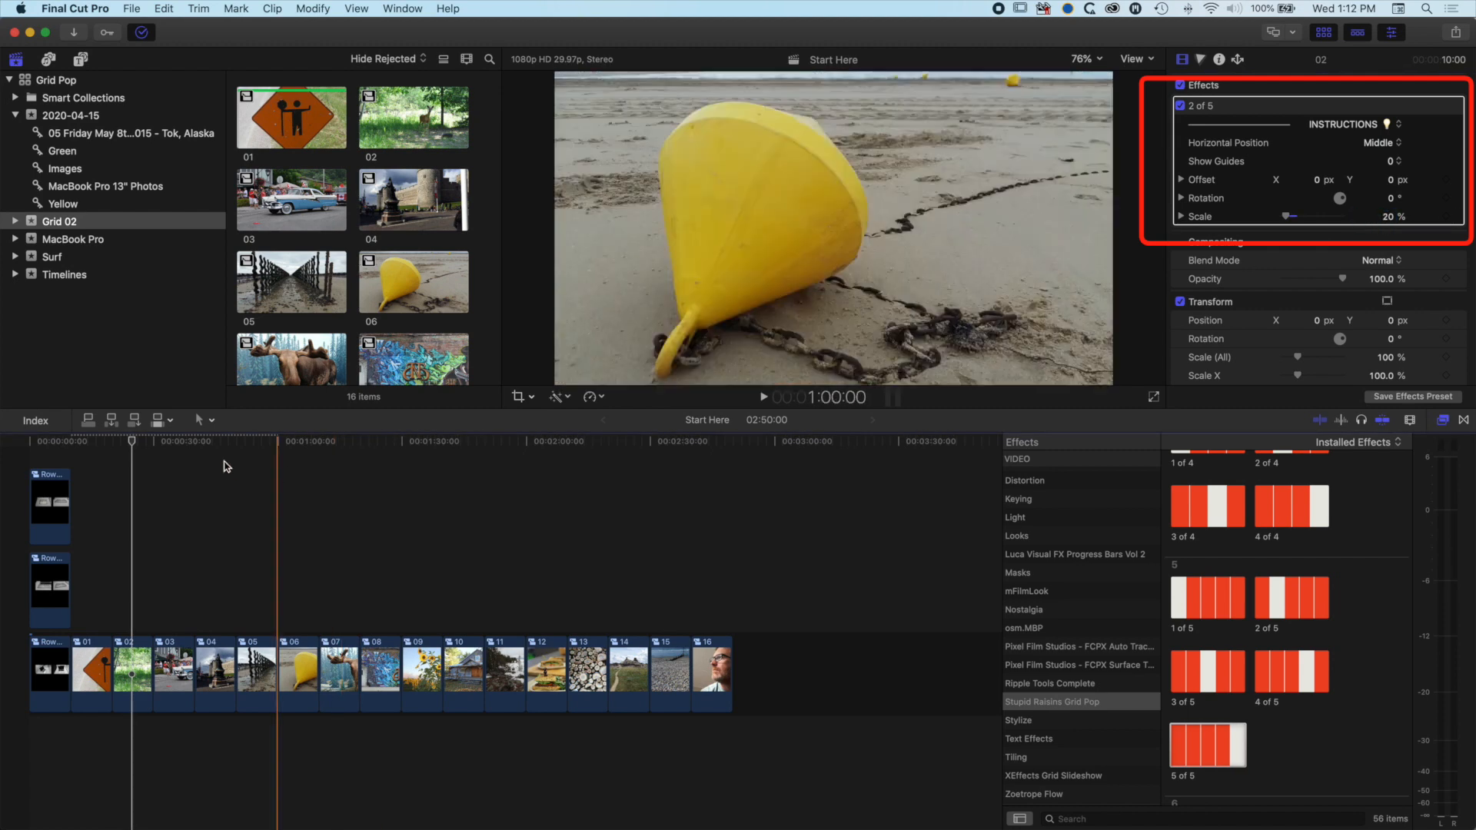
- Set the Grid Pop effect's scale to 20% on clips 03, 04 and 05
left_click(174, 442)
left_click(1386, 218)
type("20")
key("Return")
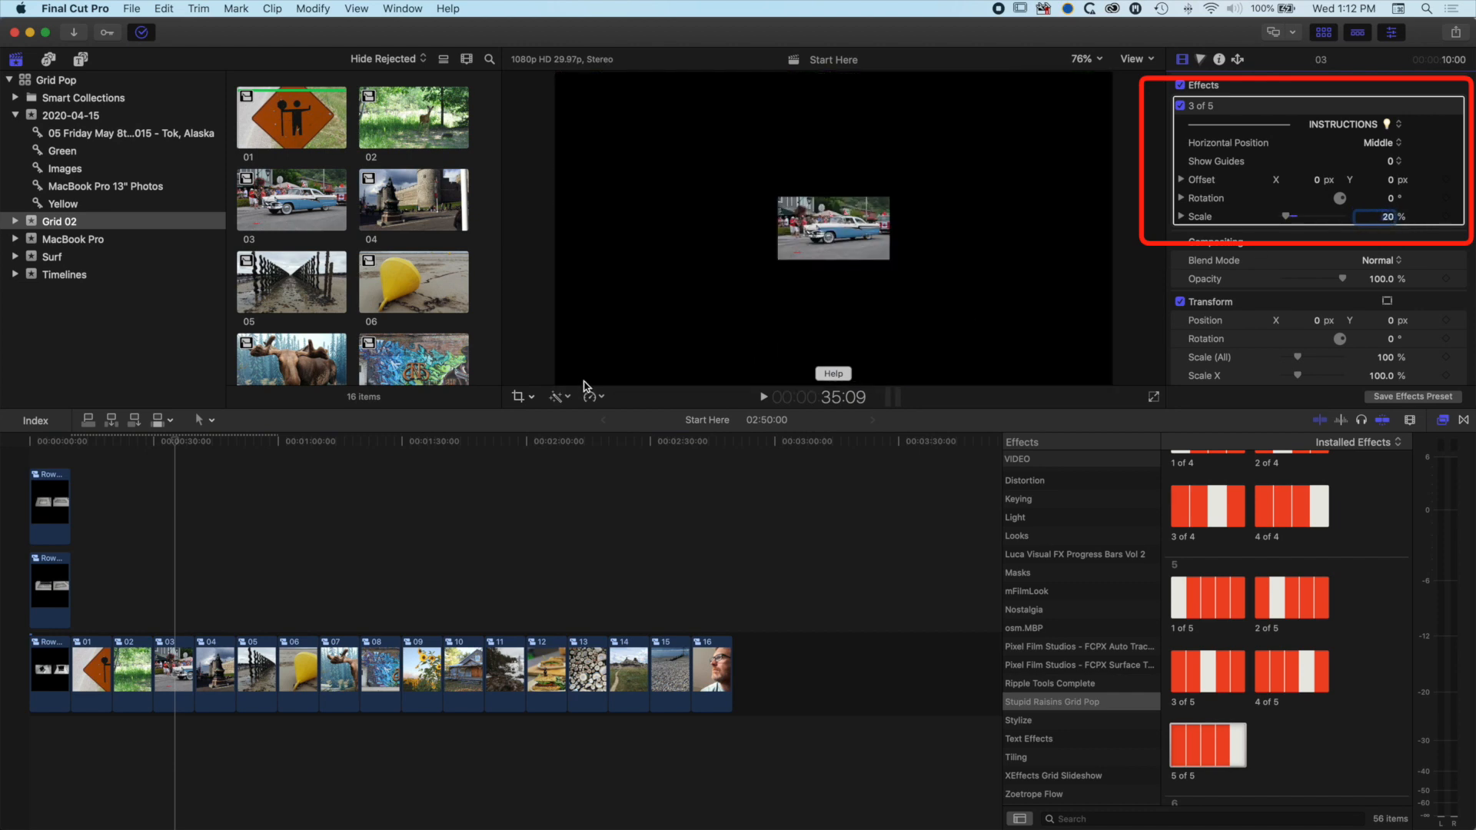
left_click(213, 442)
left_click(1387, 218)
key("Return")
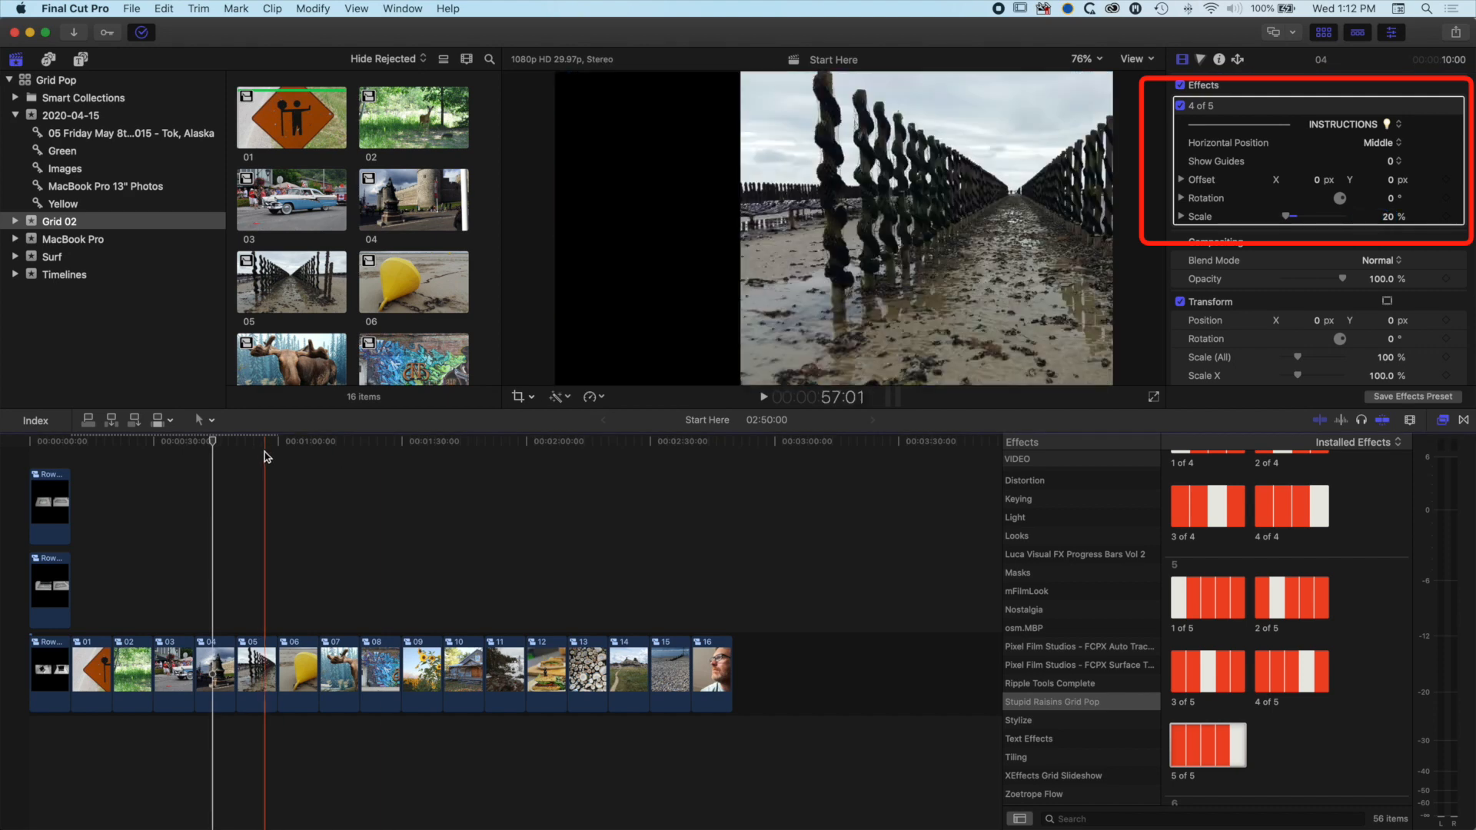
- Stack clips 02 and 03 above clip 01 and reduce the height of the timeline clips
left_click_drag(134, 669, 91, 523)
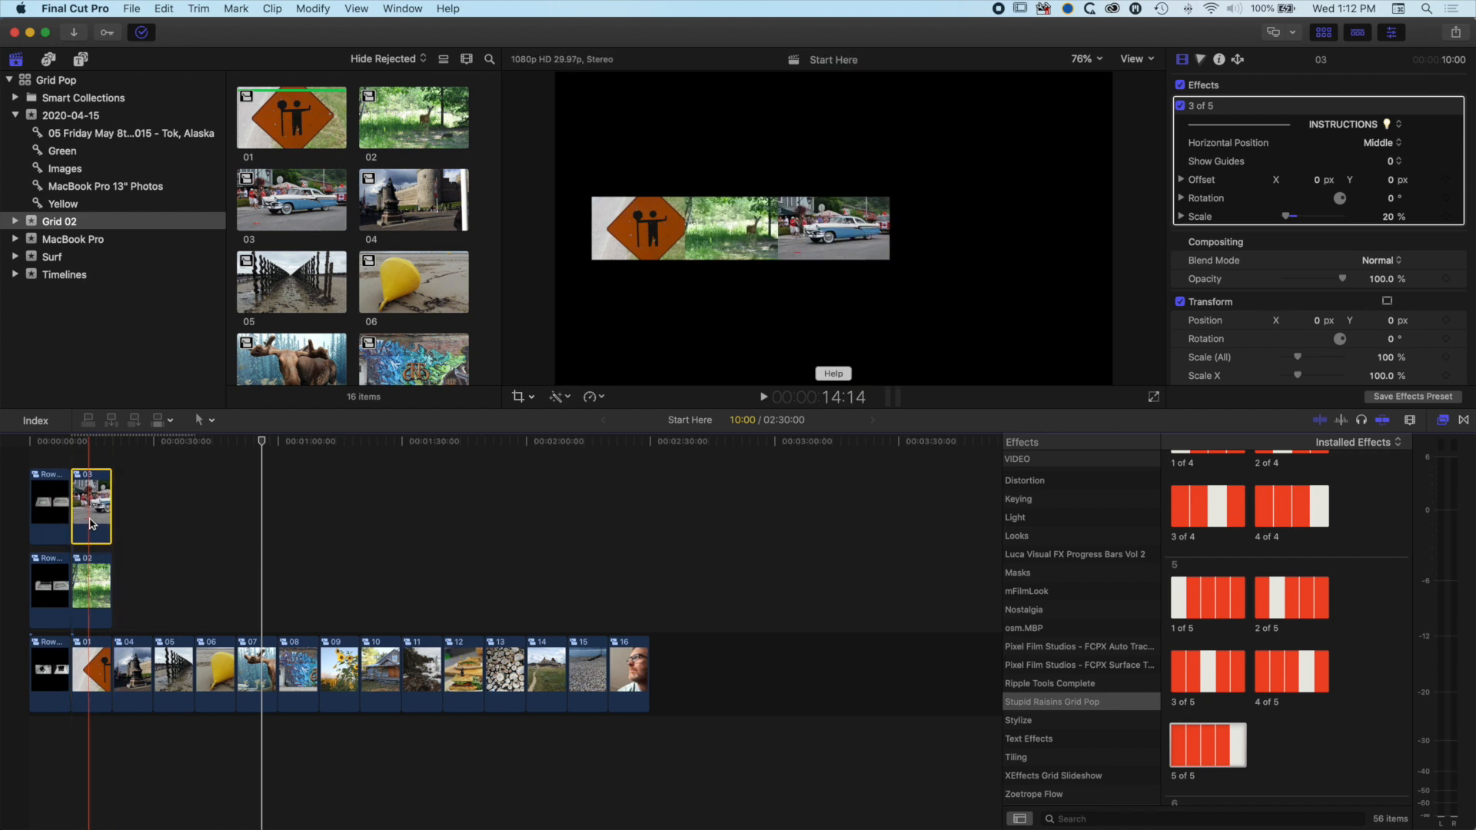
key("shift+super+minus")
key("shift+super+minus")
key("shift+super+minus")
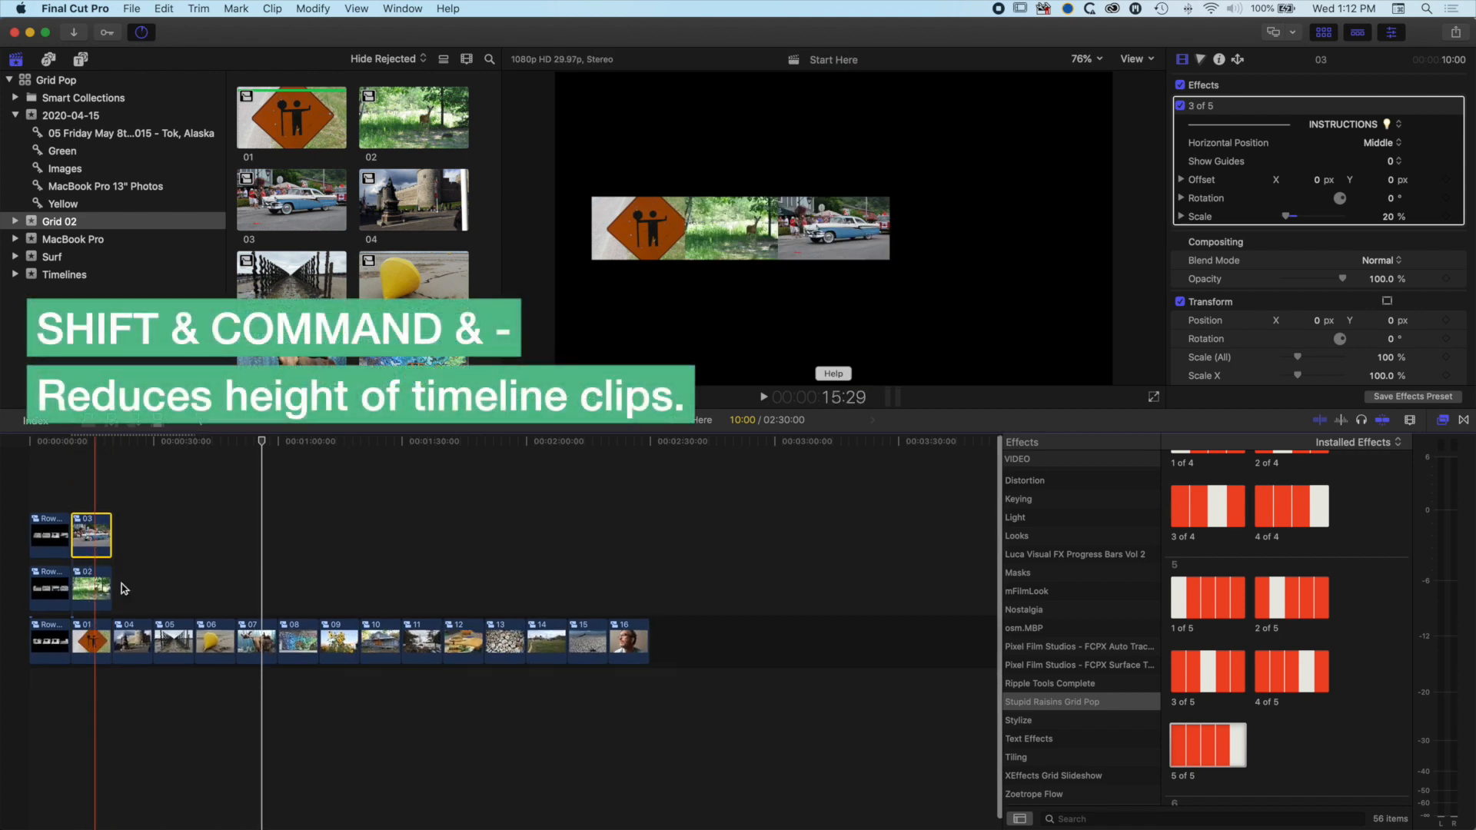
- Stack clips 04 and 05 above clip 03 and park the playhead over the stack at 15:18
left_click(127, 642)
left_click_drag(135, 505, 90, 467)
left_click_drag(133, 643, 93, 439)
left_click(93, 440)
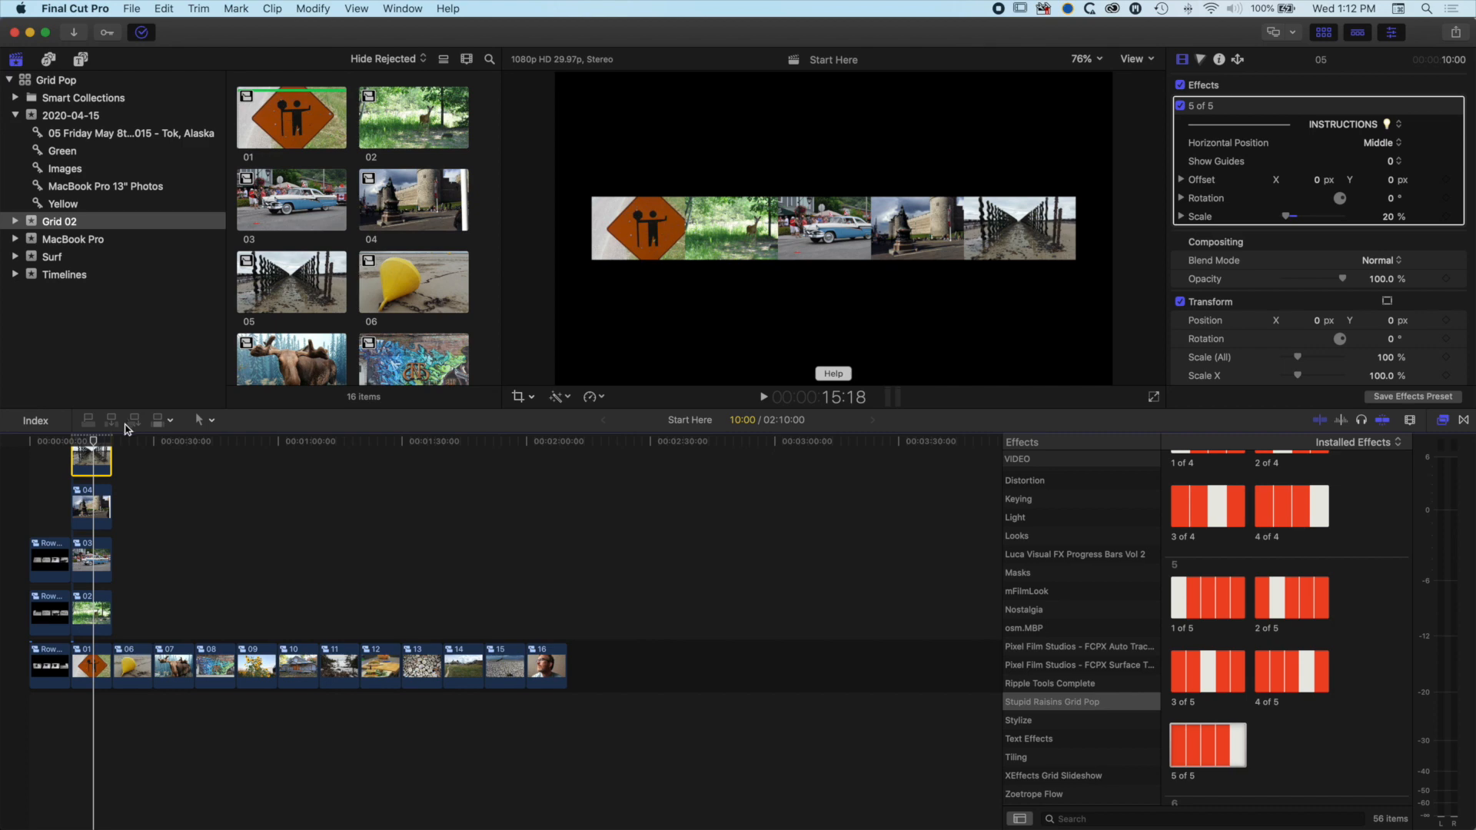
- Spread the row's two end images outward, giving clip 01 a negative and clip 05 a positive Grid Pop X offset
left_click(93, 666)
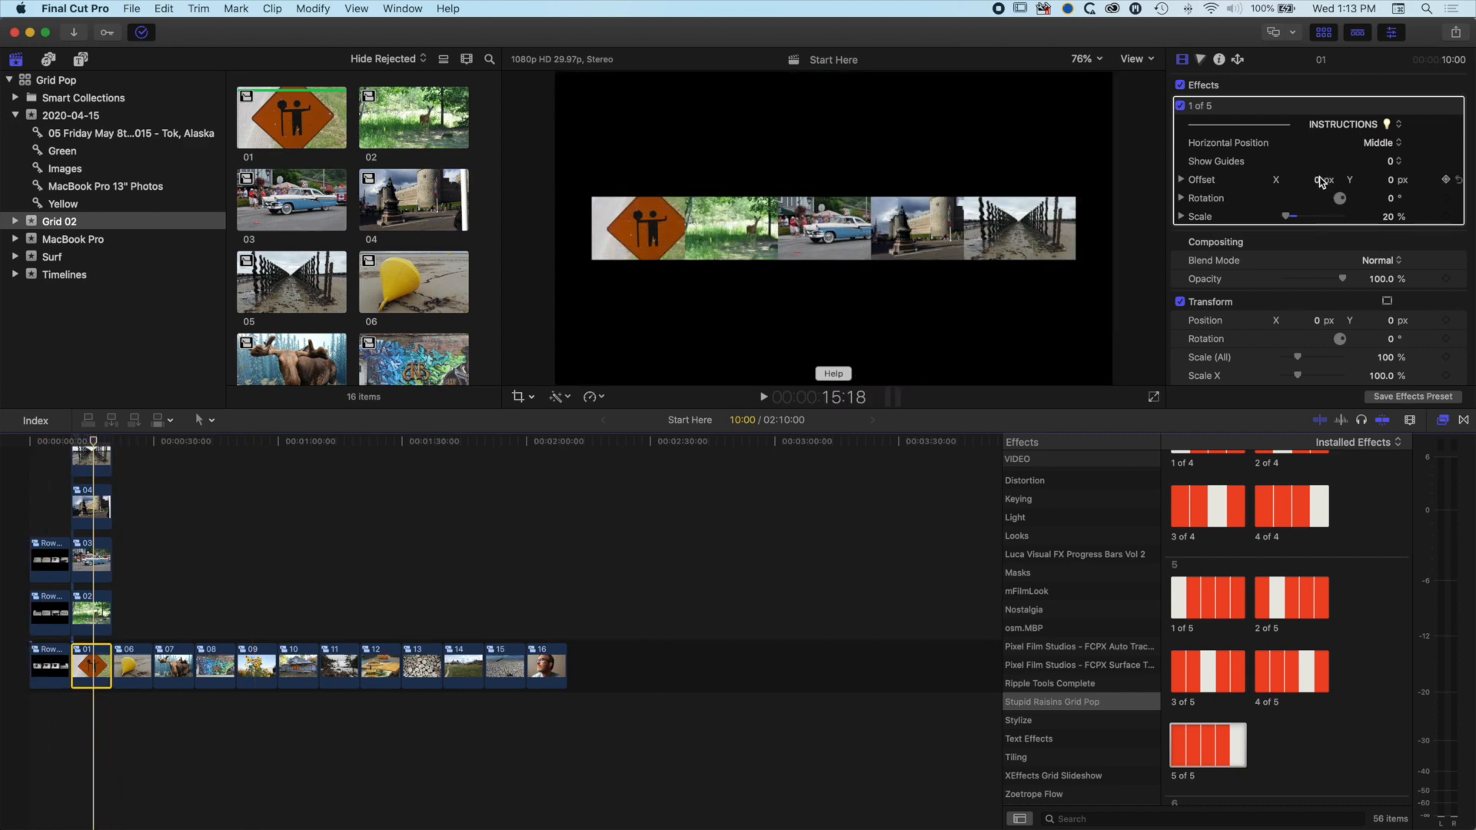
left_click_drag(1314, 179, 1315, 180)
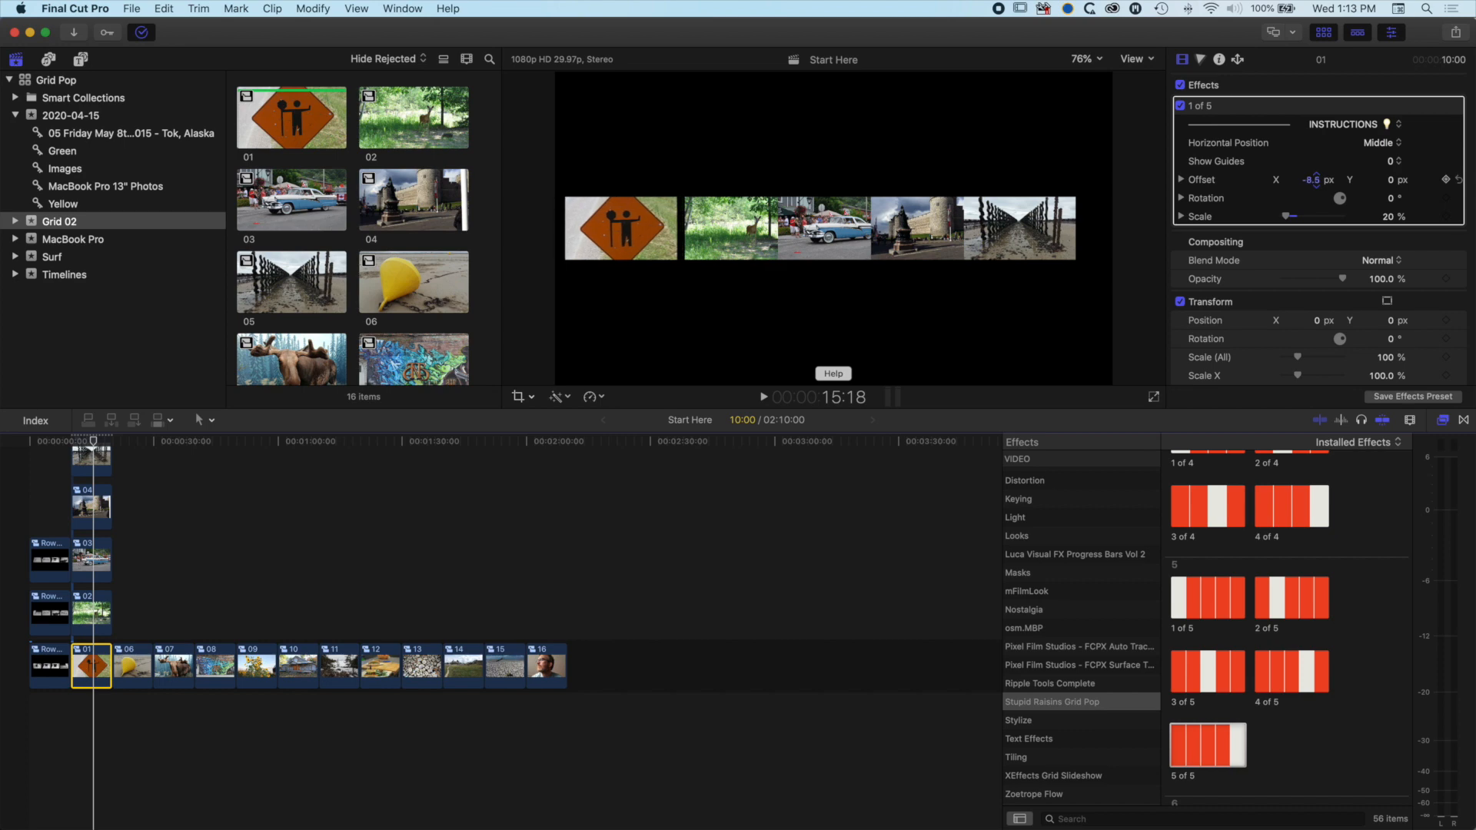
scroll(158, 472, "up", 3)
left_click(93, 502)
left_click_drag(1314, 179, 1315, 179)
- Give clip 02 a Grid Pop X offset of -6.5 px and set clip 01's effect scale to 18%
left_click(95, 662)
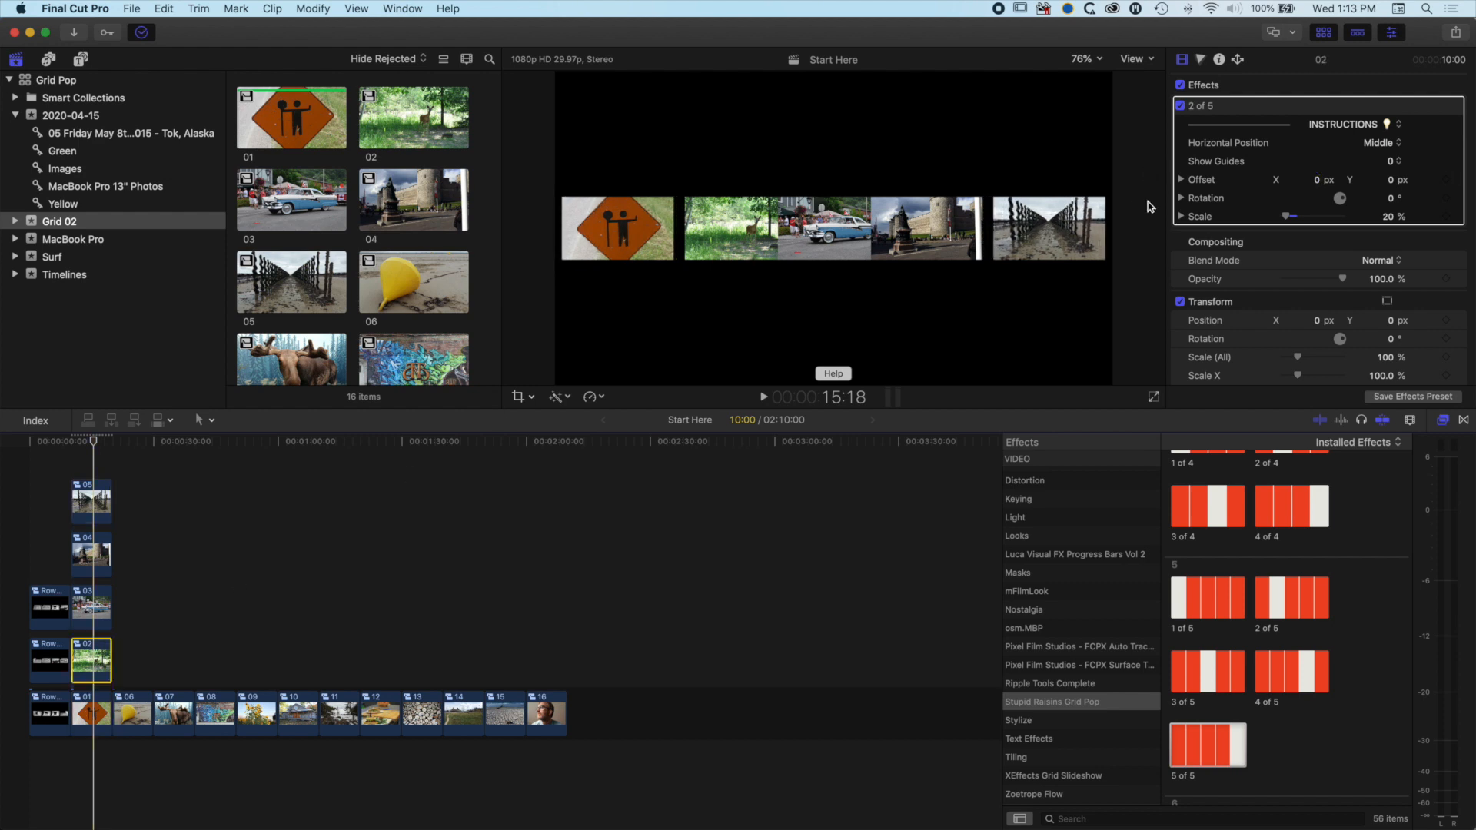
left_click_drag(1319, 184, 1316, 179)
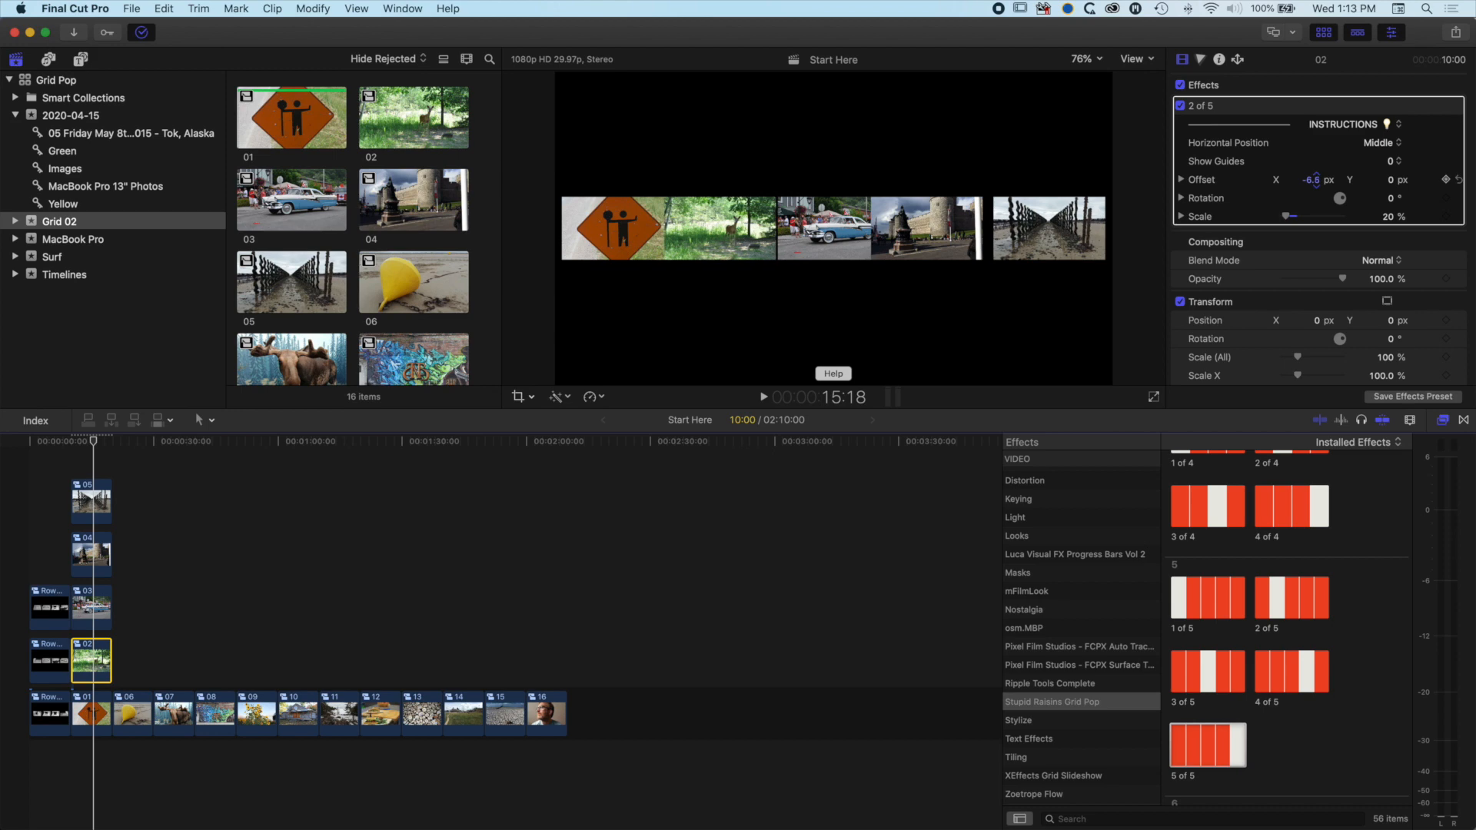
left_click(91, 713)
left_click(1388, 216)
type("17")
key("Return")
key("Return")
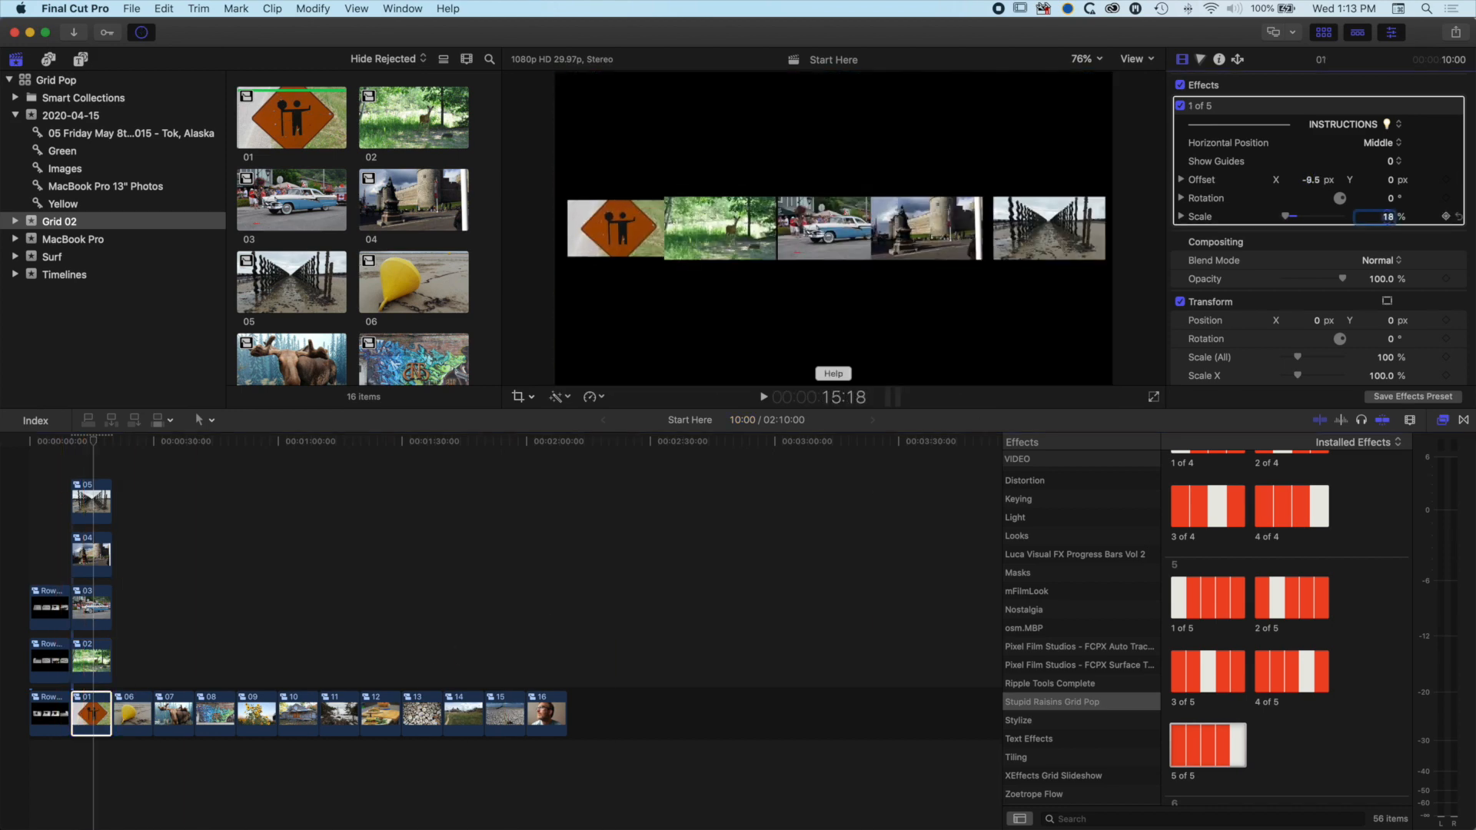
- Set the Grid Pop effect's scale to 18% on clips 02 and 03
left_click(93, 659)
left_click(1386, 217)
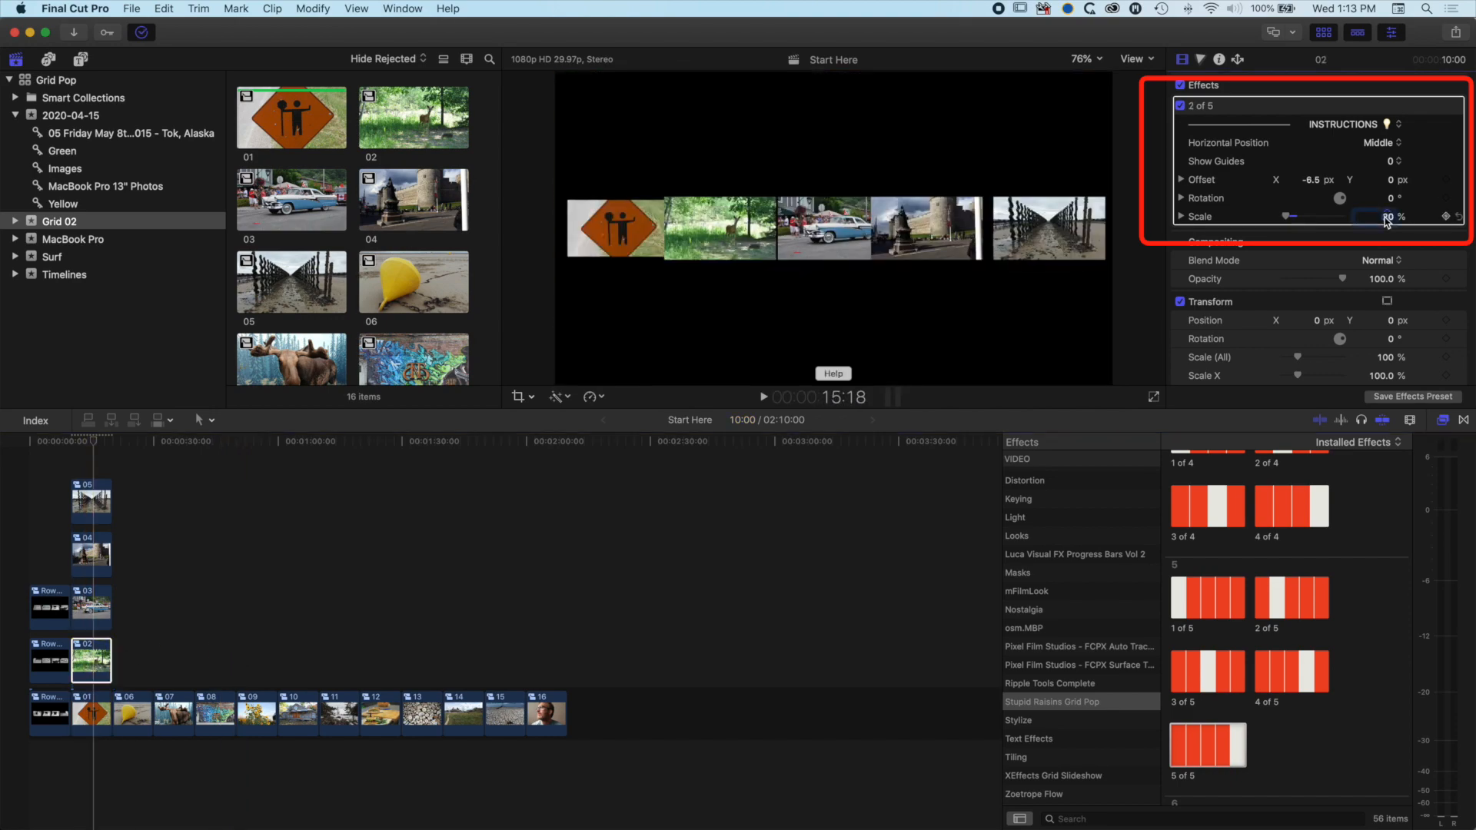
type("18")
key("Return")
left_click(100, 617)
left_click(1388, 217)
type("18")
key("Return")
- Set the Grid Pop effect's scale to 18% on clips 04 and 05
left_click(105, 556)
left_click(1390, 217)
type("18")
key("Return")
left_click(90, 501)
left_click(1388, 217)
type("18")
key("Return")
- Space the row evenly with Grid Pop X offsets of -10.9 px on clip 01, -5.3 on 02, 5.3 on 04 and 10.6 on 05
left_click(91, 712)
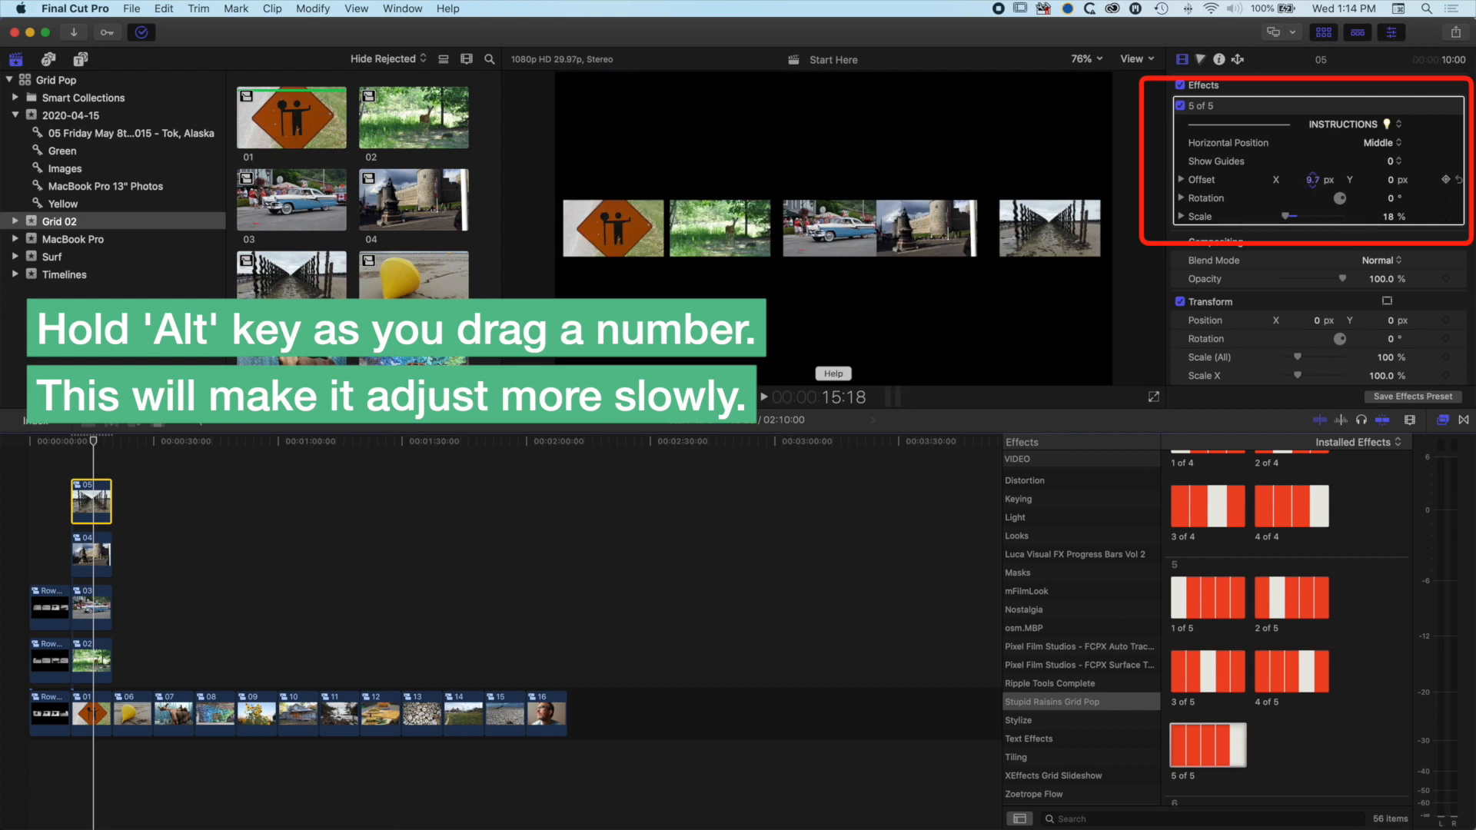
left_click_drag(1313, 179, 1311, 180)
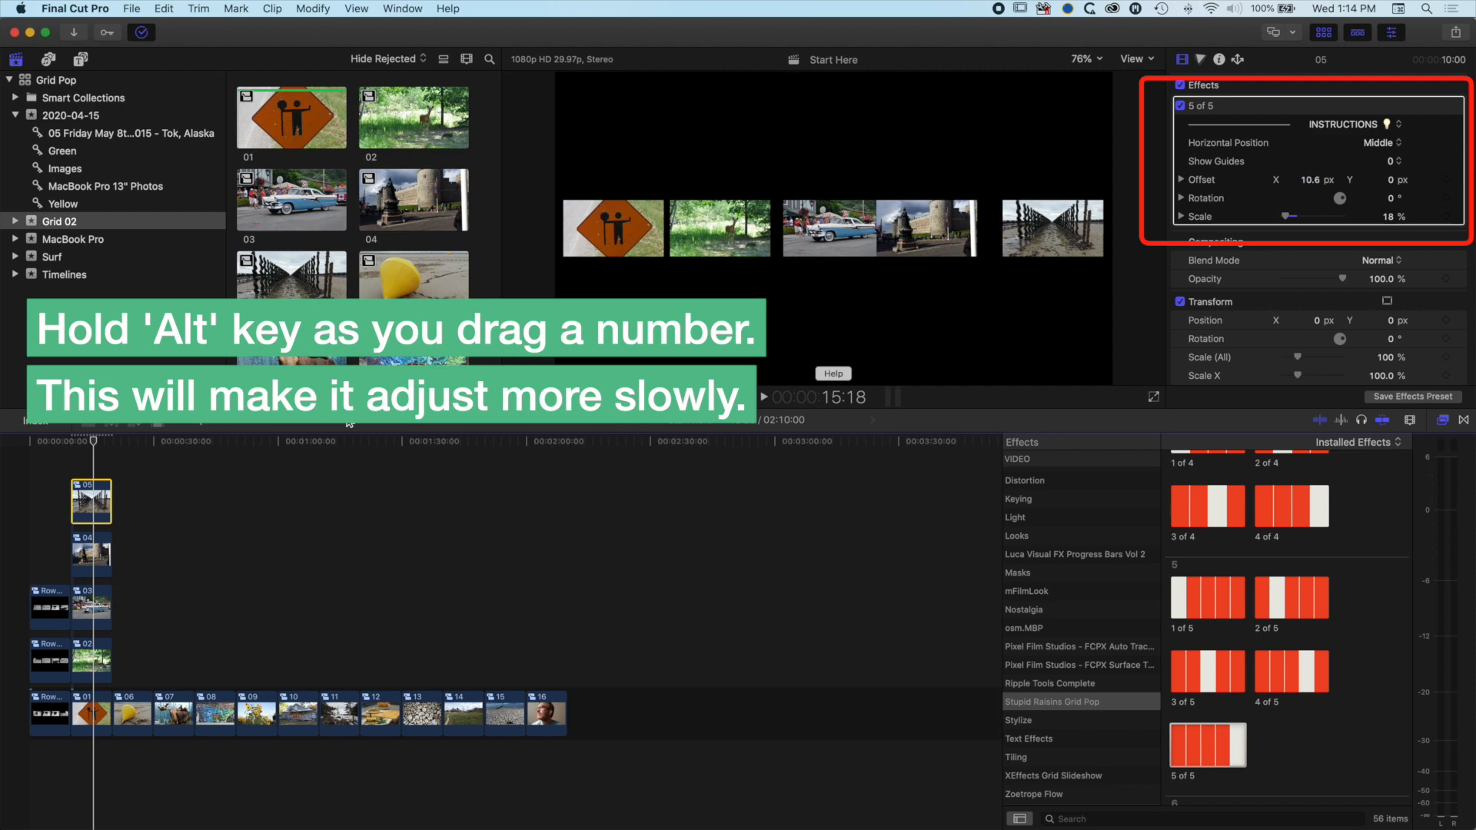
left_click(92, 659)
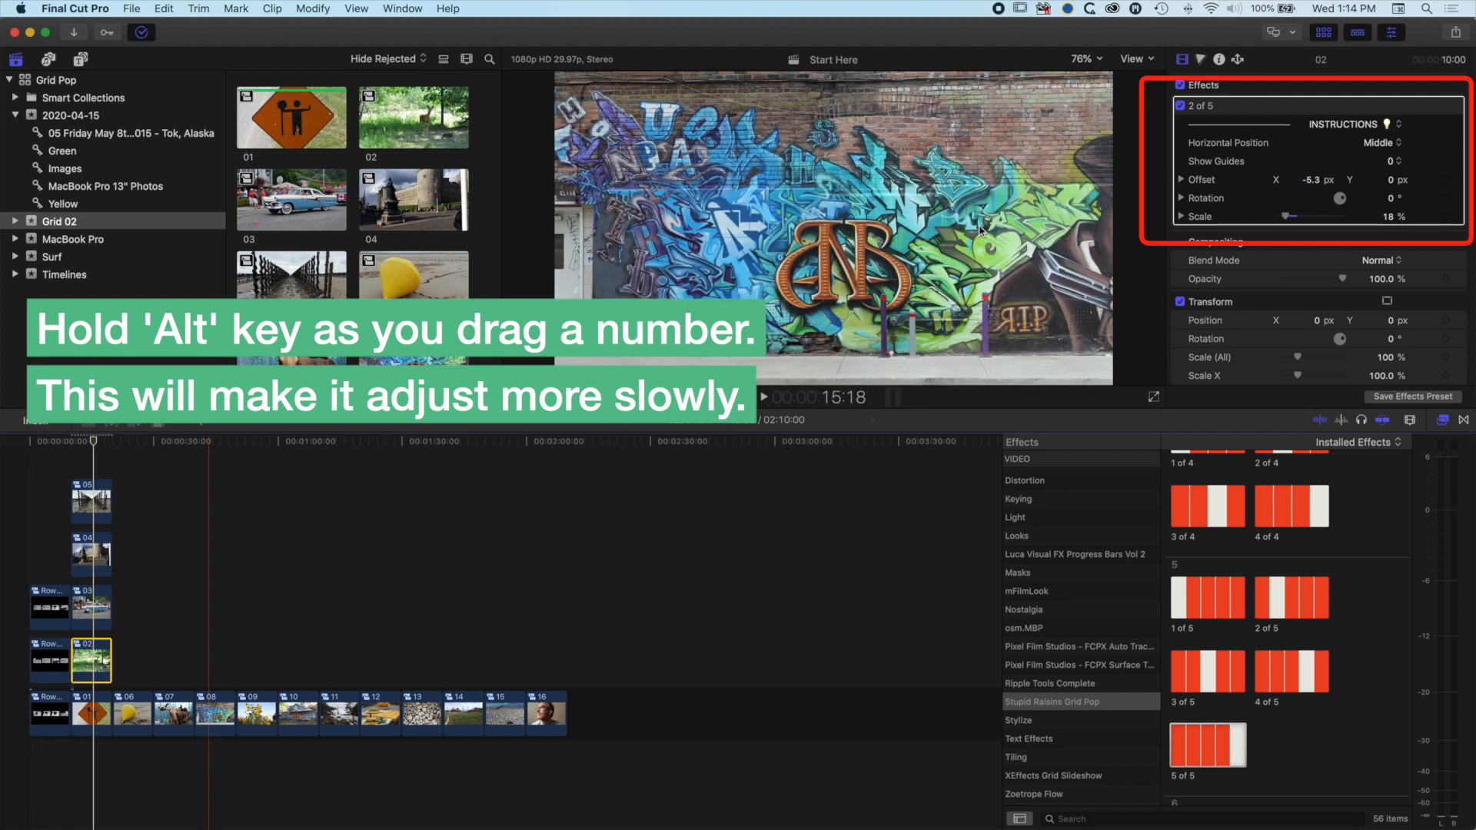
left_click(100, 546)
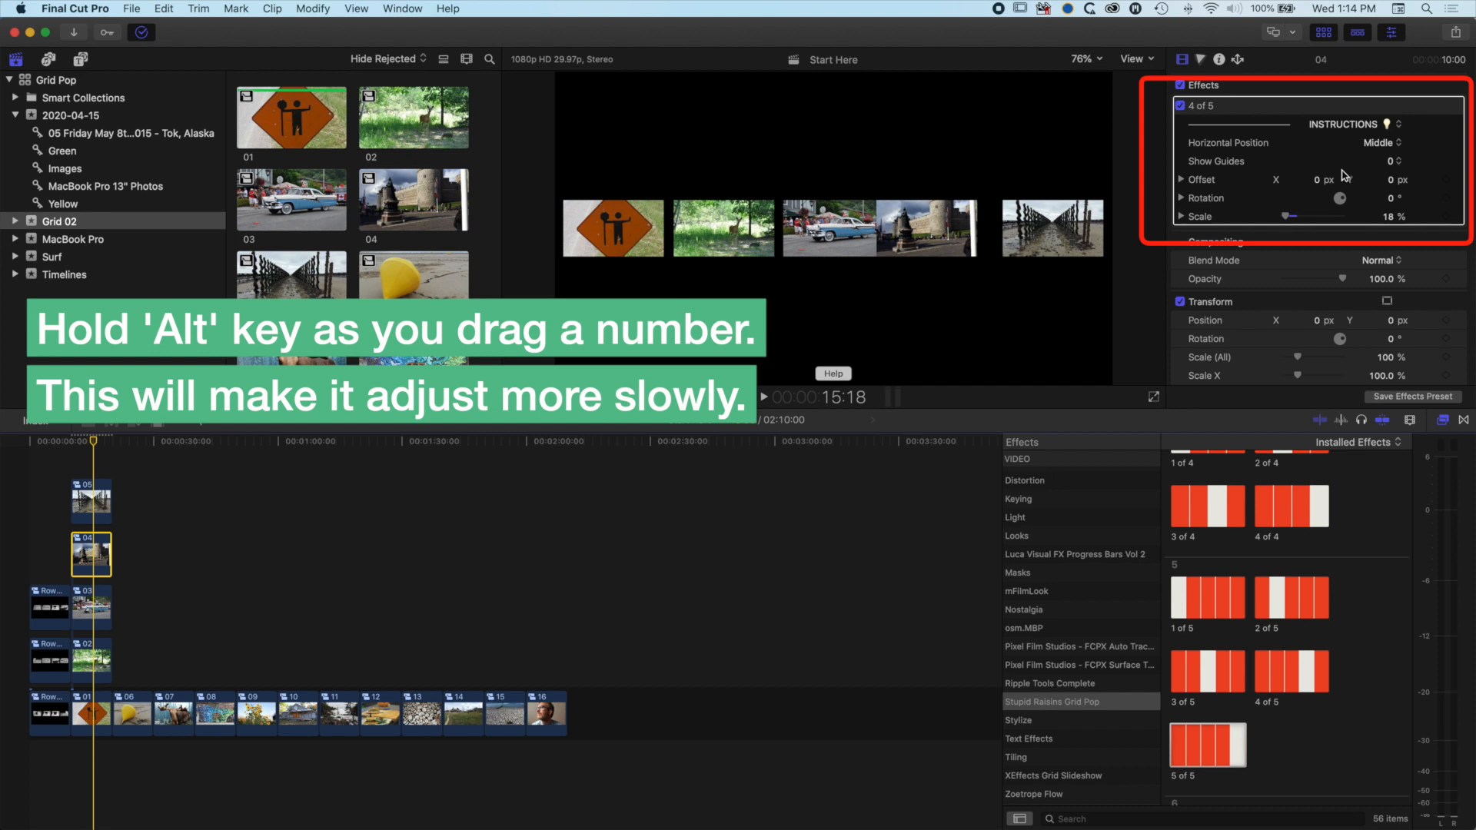
left_click_drag(1318, 181, 1314, 179)
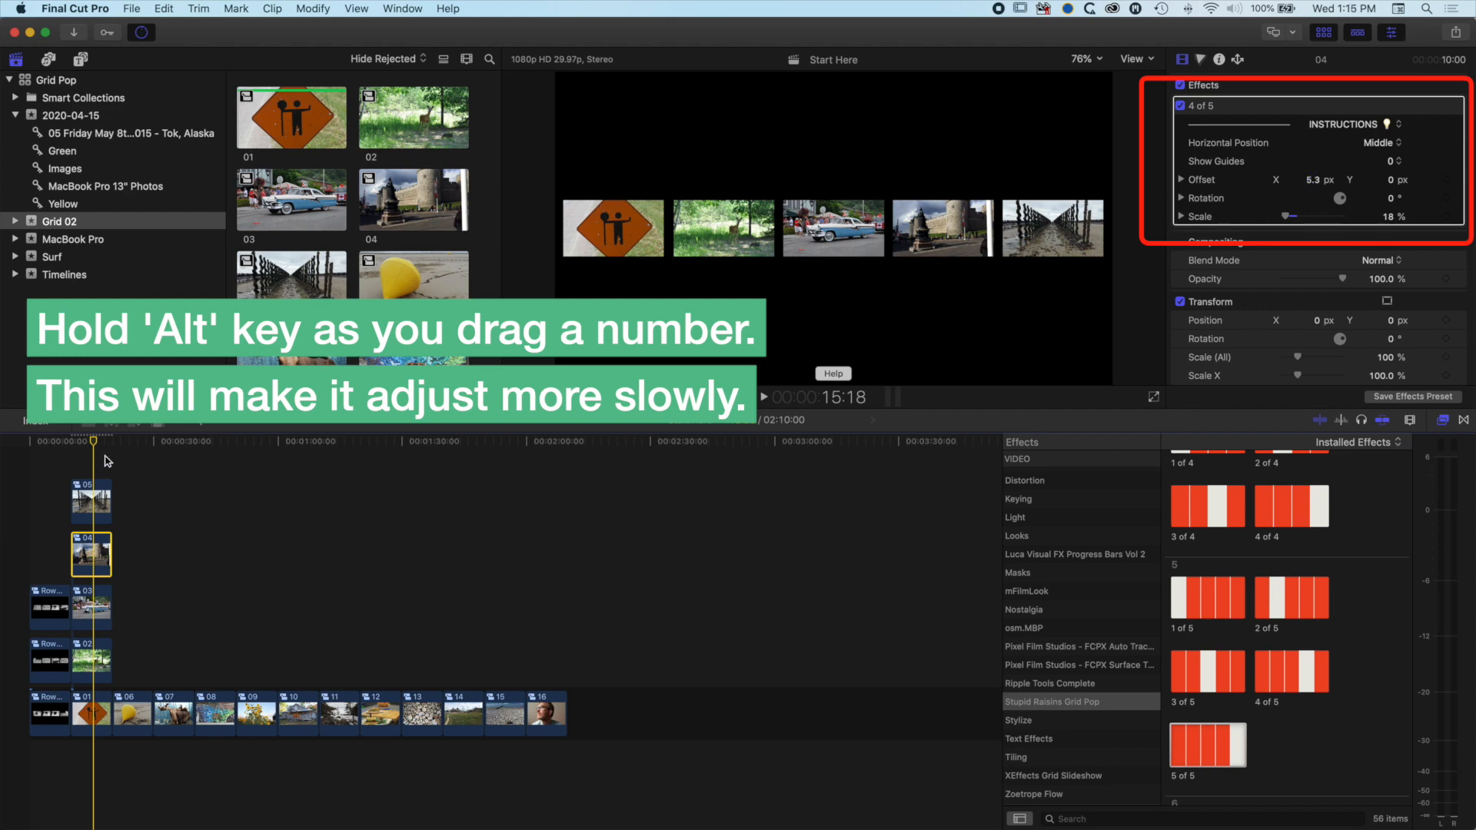
- Stack clips 07, 08, 09 and 10 above clip 06 in the timeline
left_click_drag(84, 462, 96, 753)
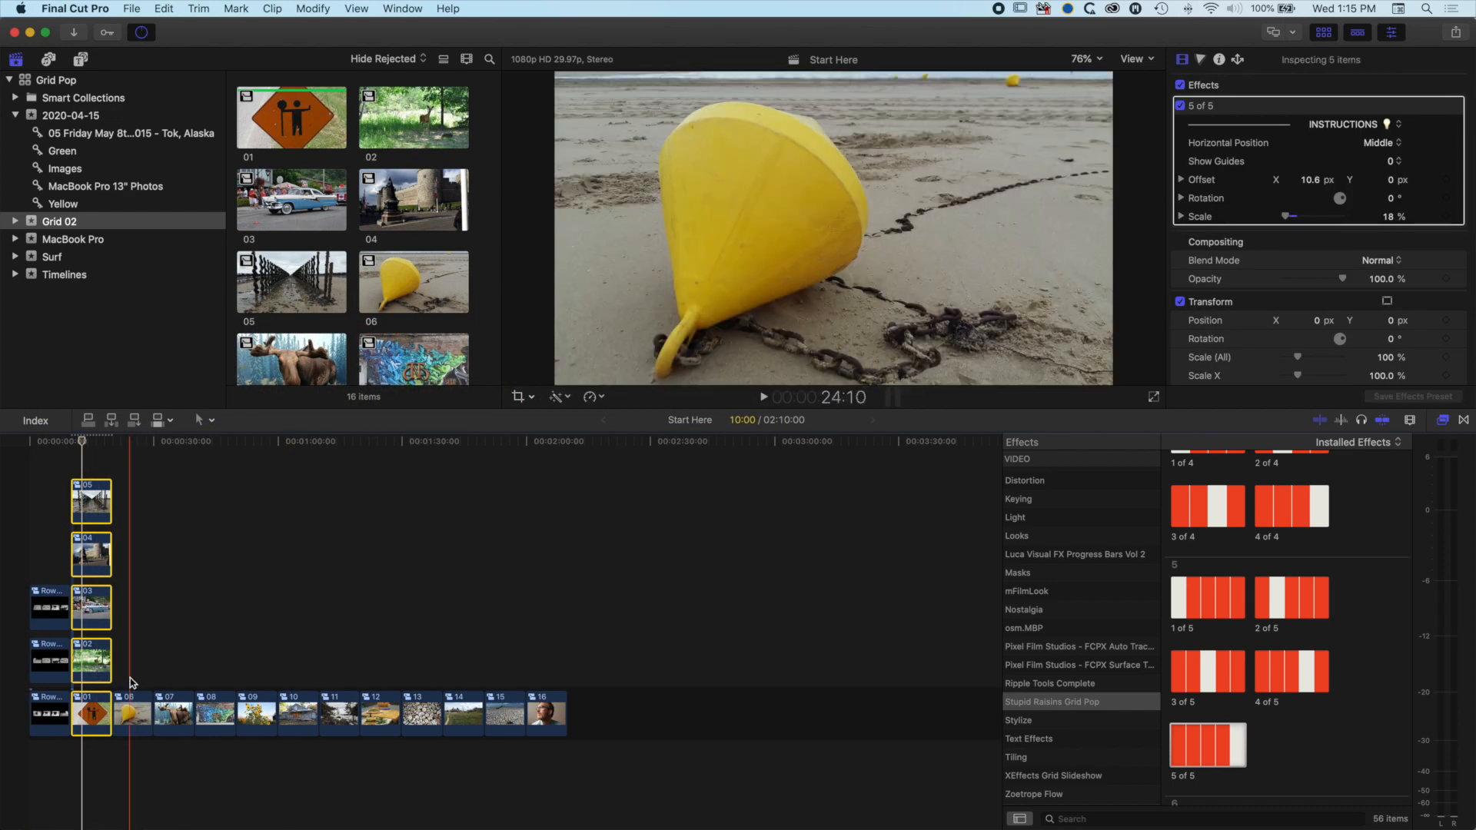
left_click_drag(171, 719, 132, 555)
left_click_drag(176, 709, 134, 500)
- Stack clips 12, 13, 15 and 14 above clip 11 and delete clip 16 from the timeline
left_click_drag(217, 716, 175, 662)
left_click_drag(220, 711, 178, 607)
mouse_move(220, 711)
left_mouse_down()
mouse_move(226, 639)
mouse_move(192, 508)
left_mouse_up()
mouse_move(219, 713)
left_mouse_down()
mouse_move(203, 507)
mouse_move(176, 555)
left_mouse_up()
left_click_drag(213, 667, 277, 780)
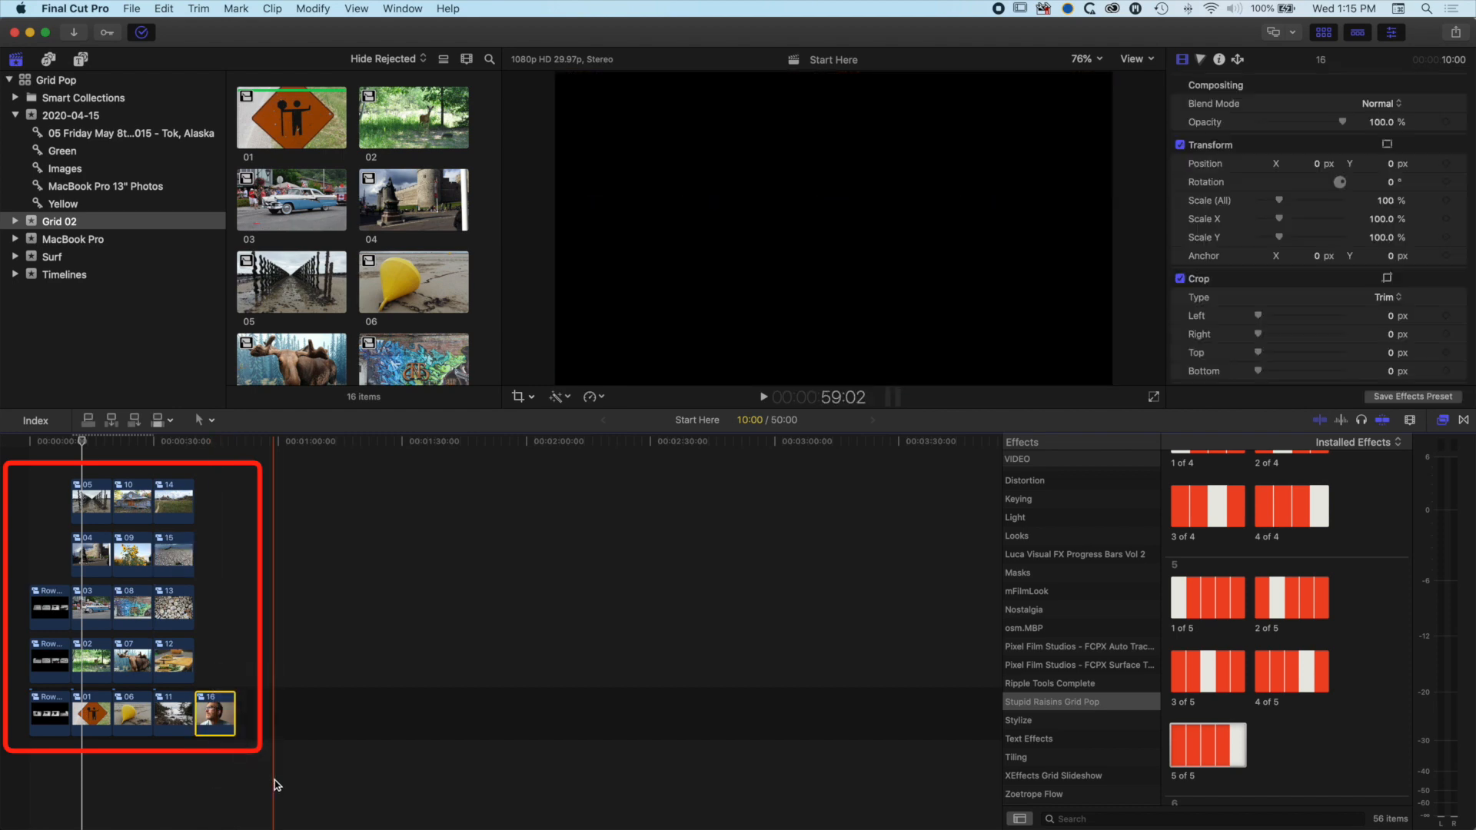
key("Delete")
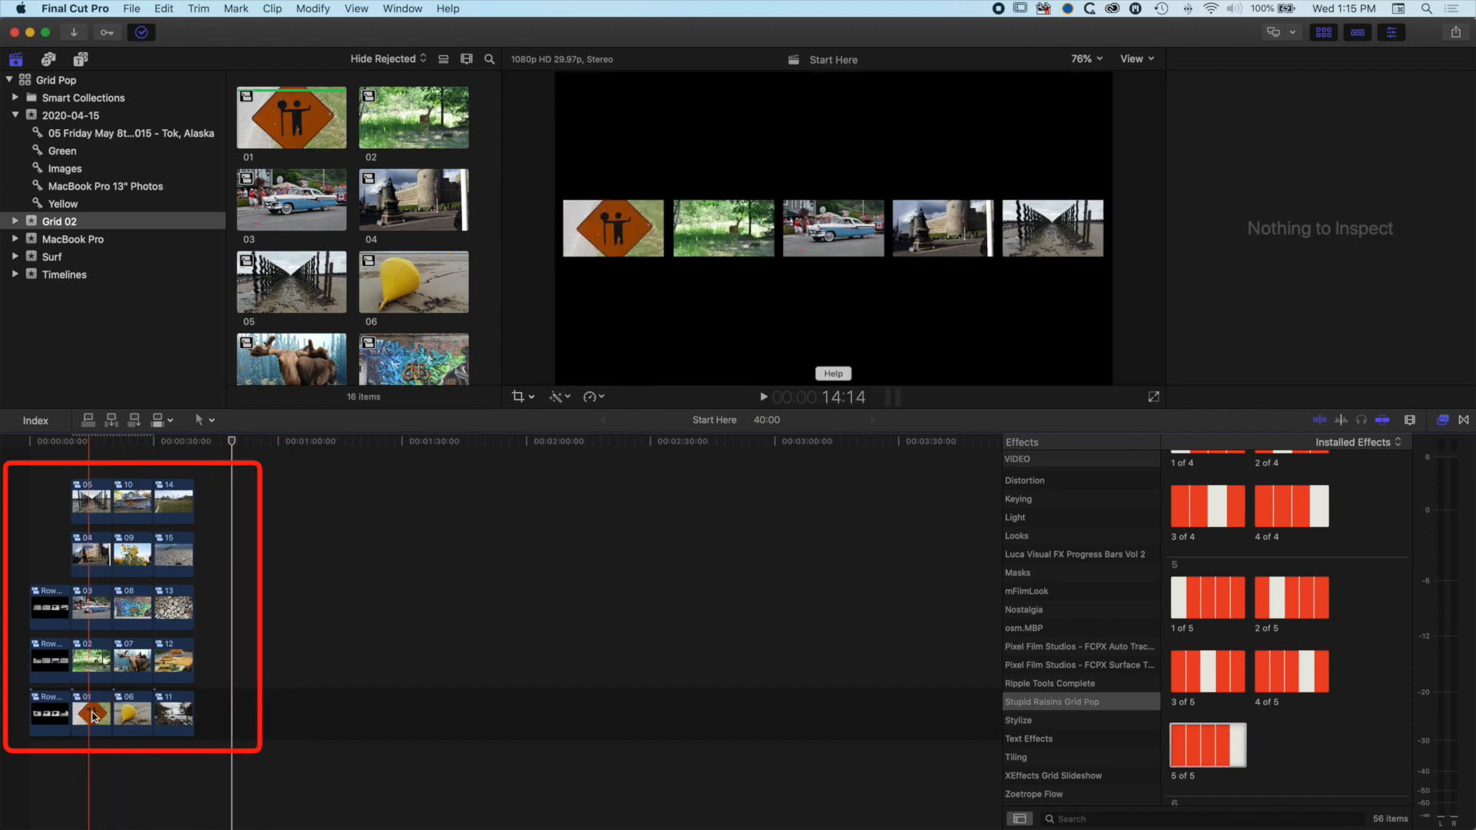
- Copy clip 01's attributes and paste its Grid Pop effect onto clips 06 and 11
left_click(93, 716)
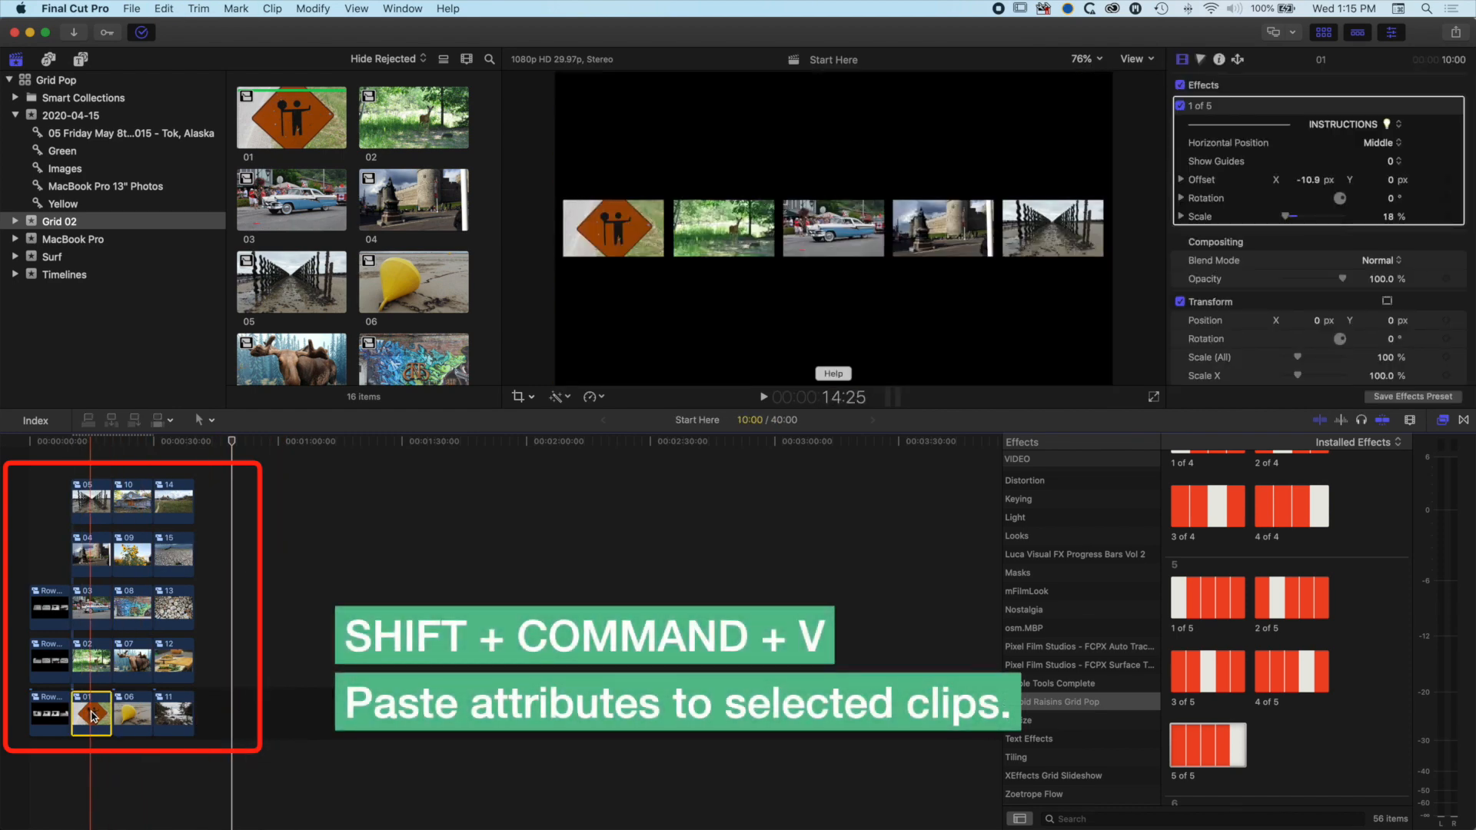
left_click(129, 715)
left_click(181, 714, "super")
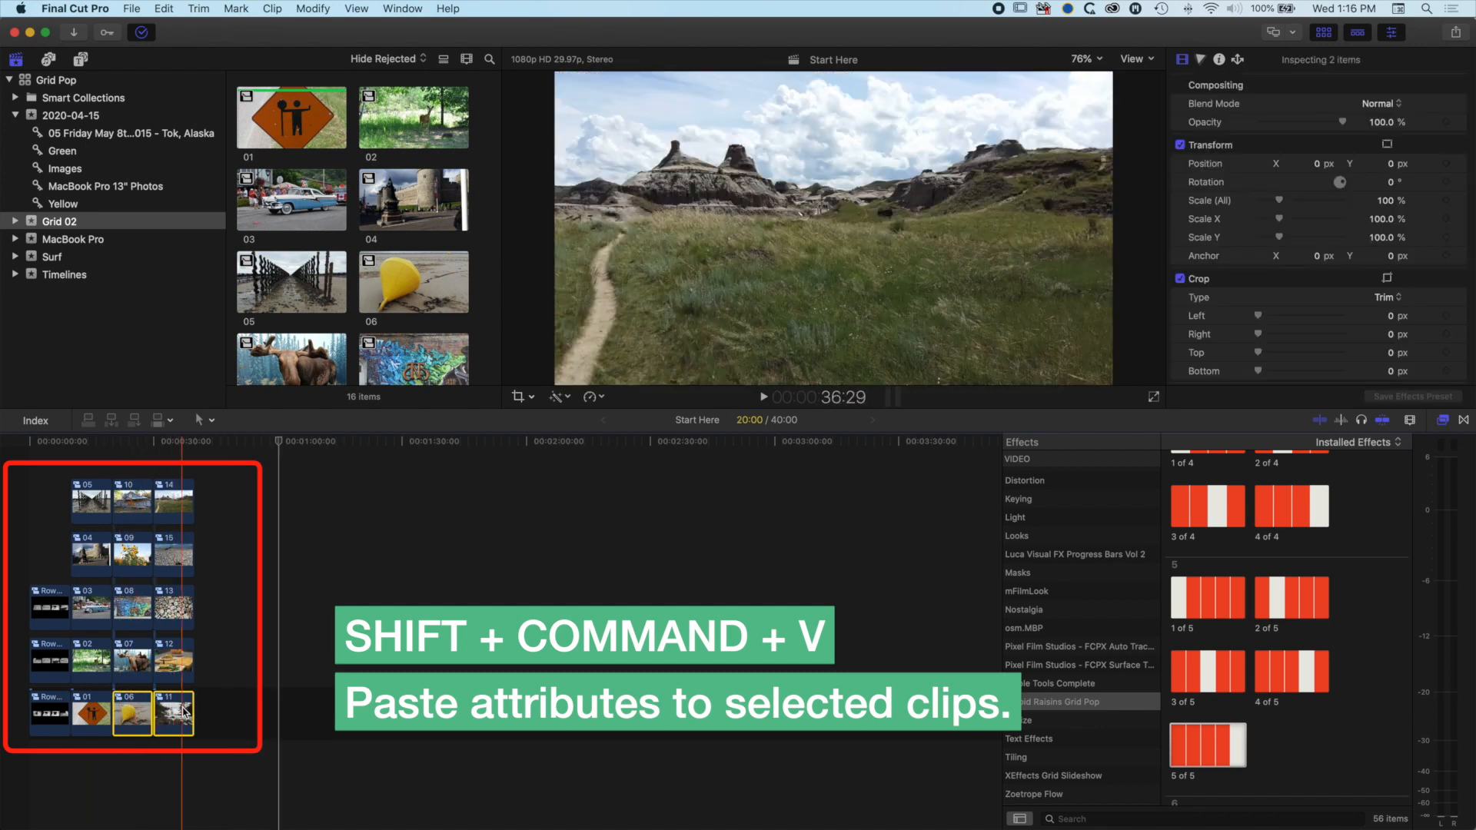
key("super+shift+v")
key("Return")
- Copy clip 05's attributes and paste its Grid Pop effect onto clips 10 and 14
left_click(83, 505)
left_click(132, 501)
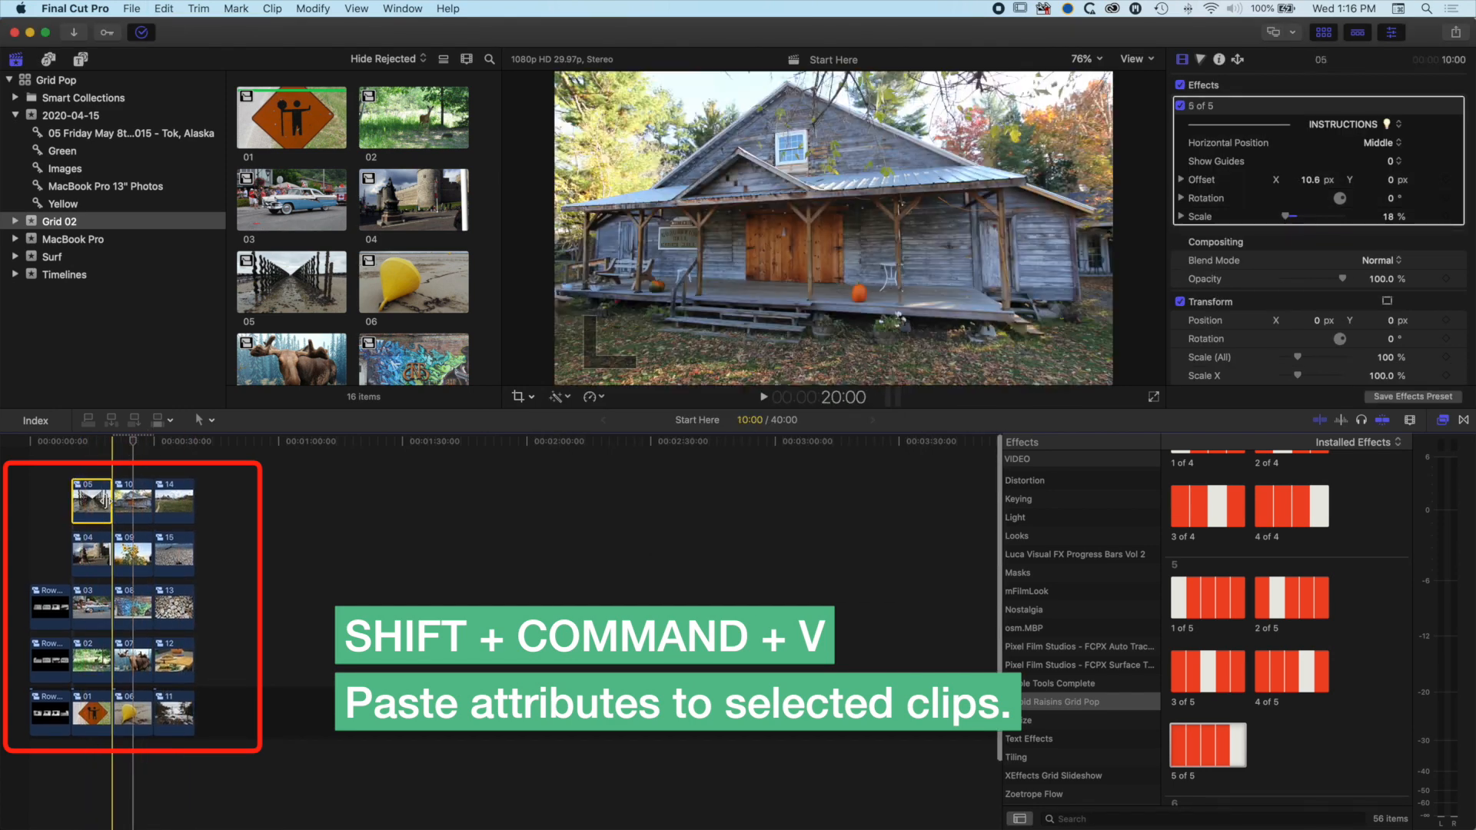
left_click(175, 501, "super")
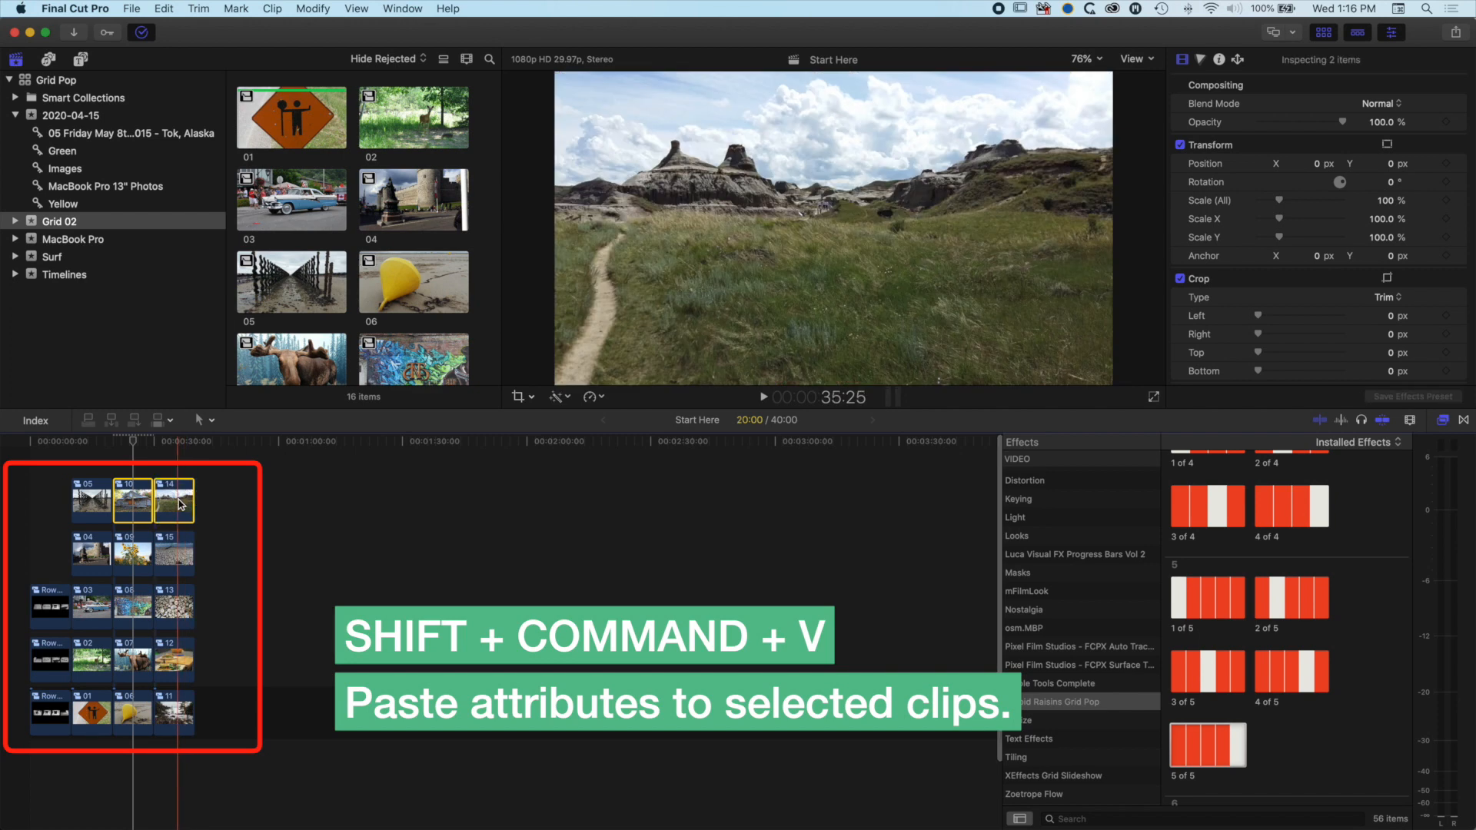
key("shift+super+v")
key("Return")
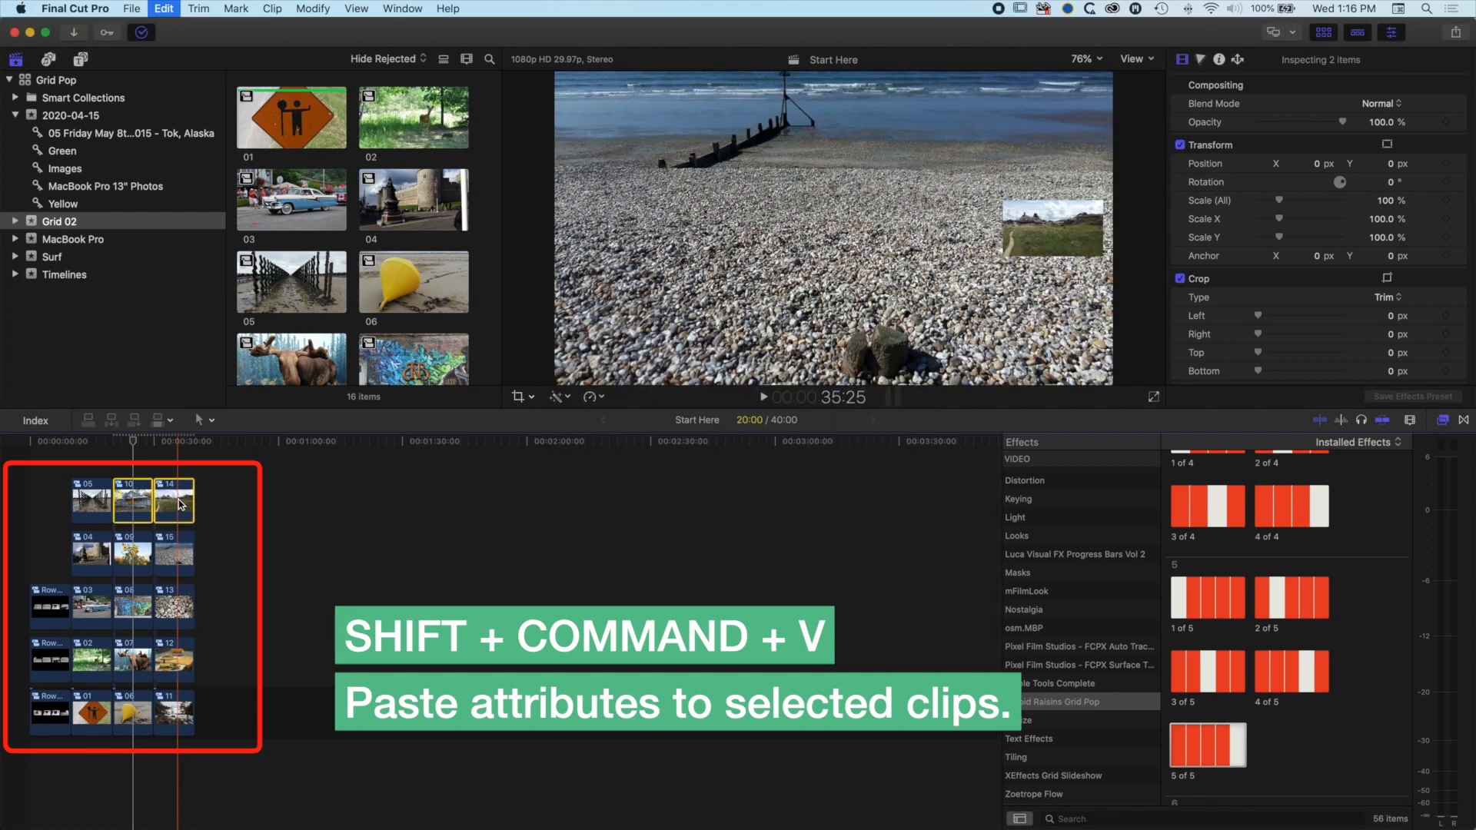
- Copy clip 04's attributes and paste its Grid Pop effect onto clips 09 and 15
left_click(132, 554)
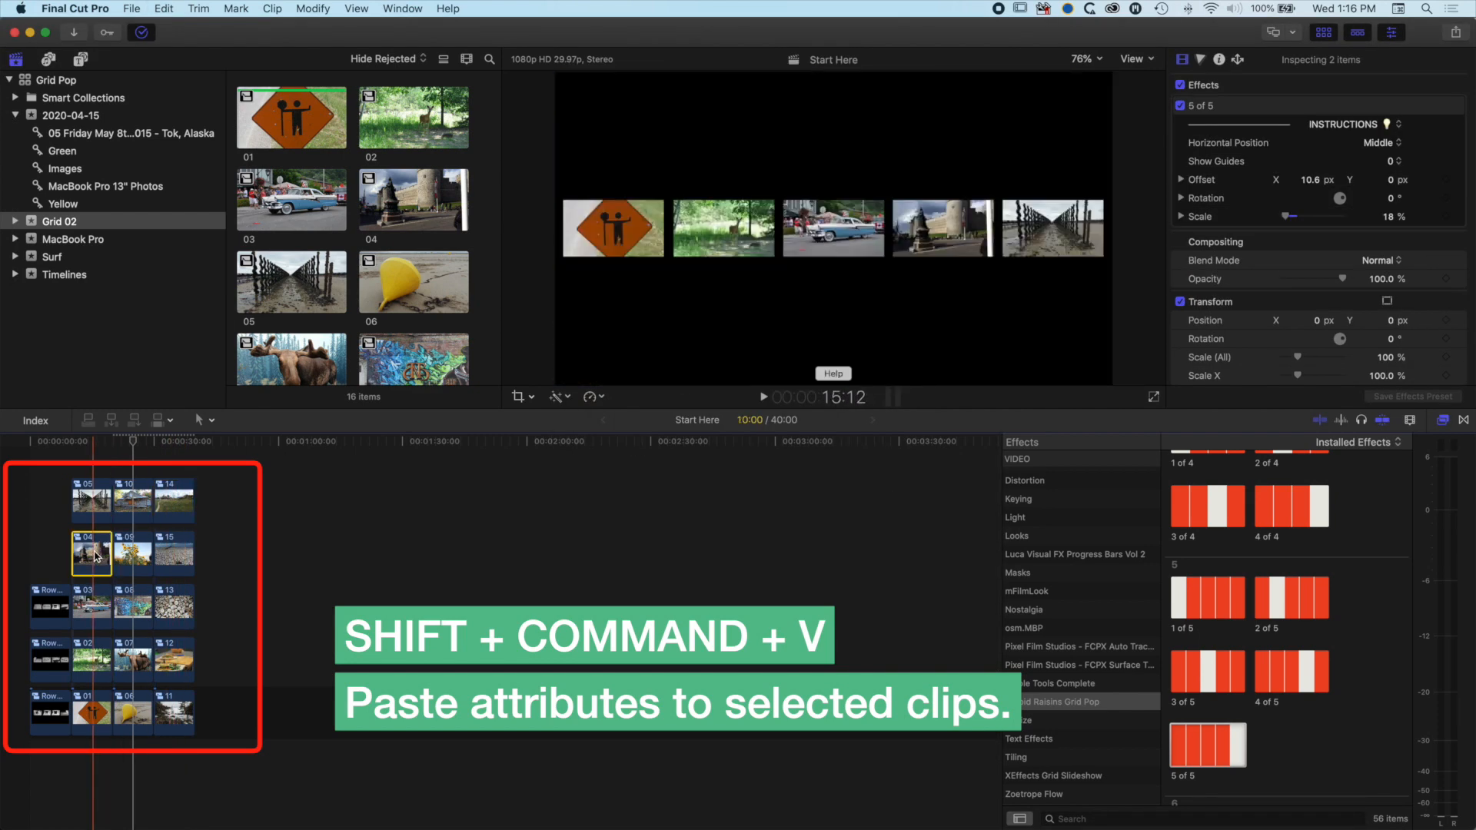
left_click(170, 557, "super")
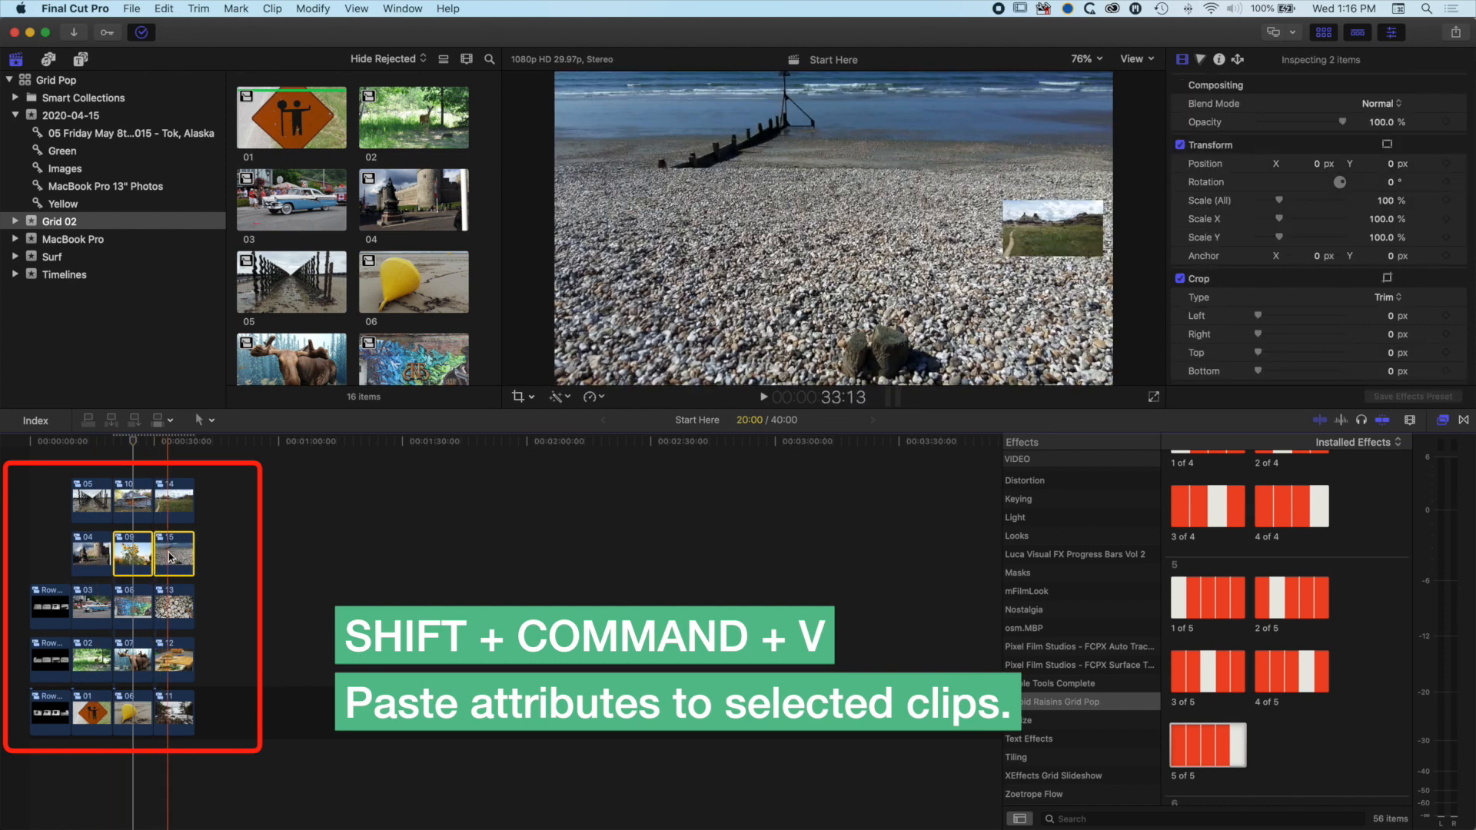
key("shift+super+v")
key("Return")
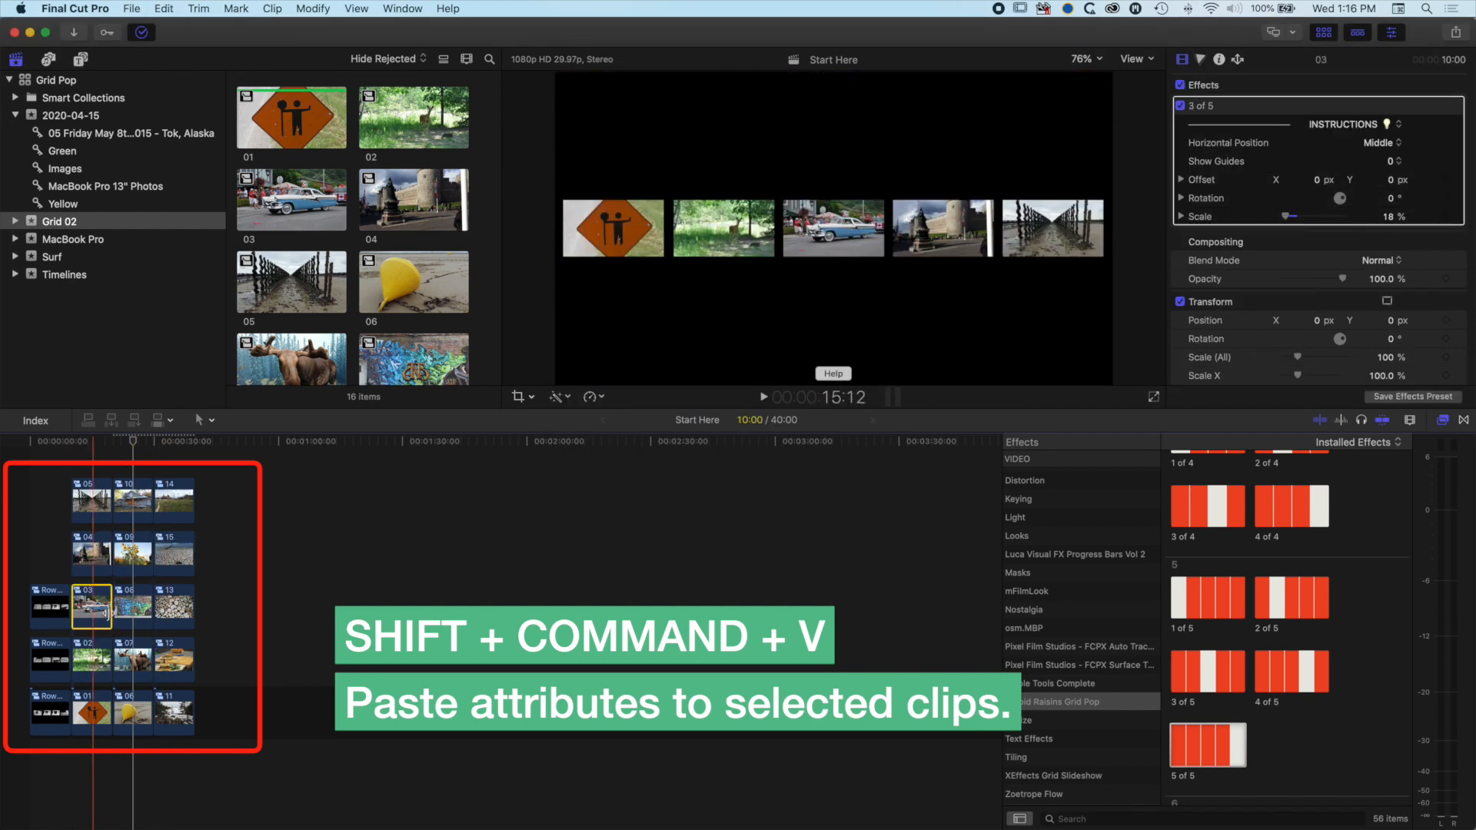
- Copy clip 03's attributes and paste its Grid Pop effect onto clips 08 and 13
left_click(132, 607)
left_click(175, 608, "super")
key("shift+super+v")
key("Return")
- Copy clip 02's attributes and paste its Grid Pop effect onto clips 07 and 12
left_click(132, 659)
left_click(176, 659, "super")
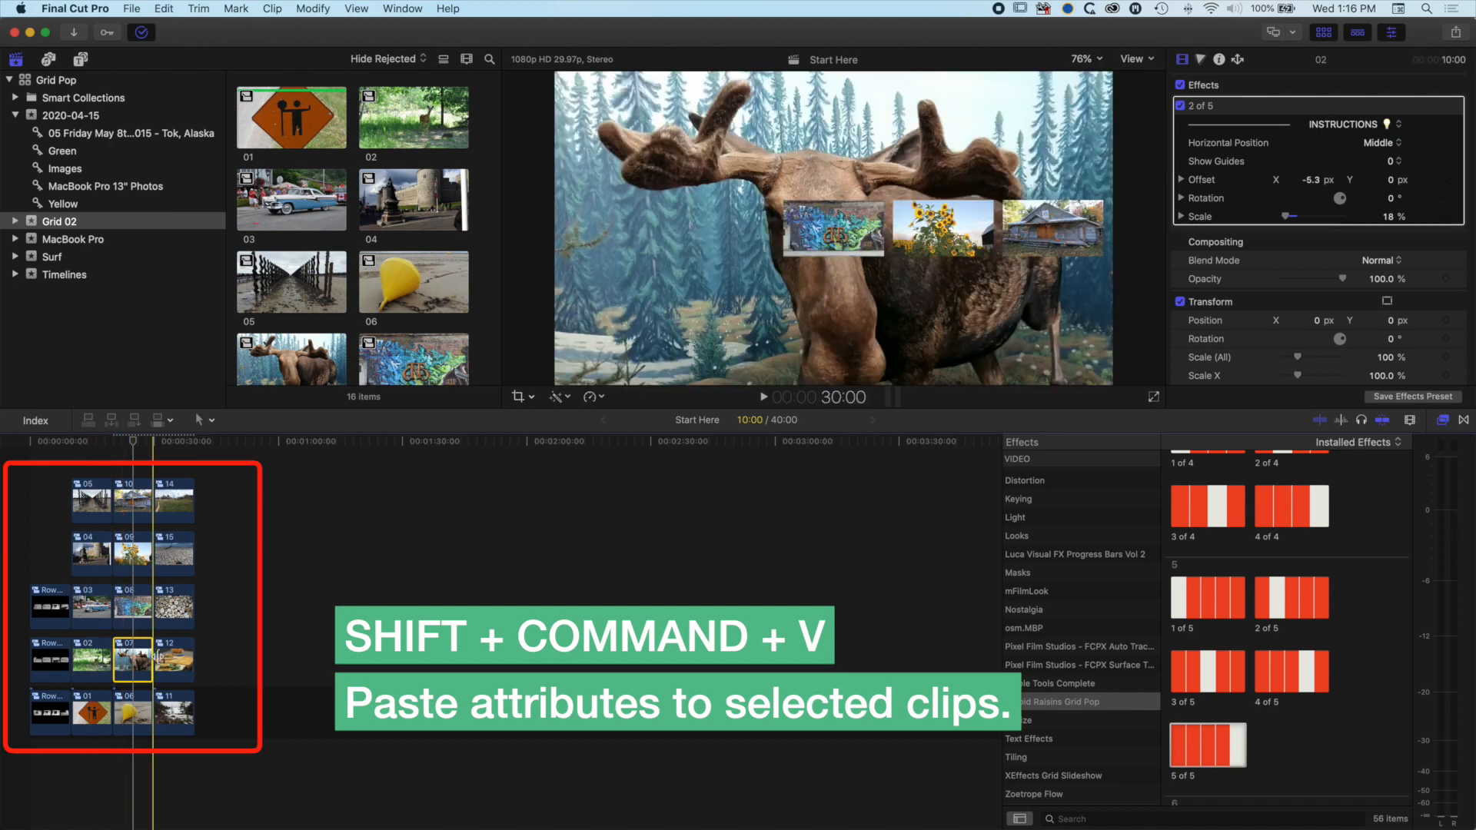
key("shift+super+v")
key("Return")
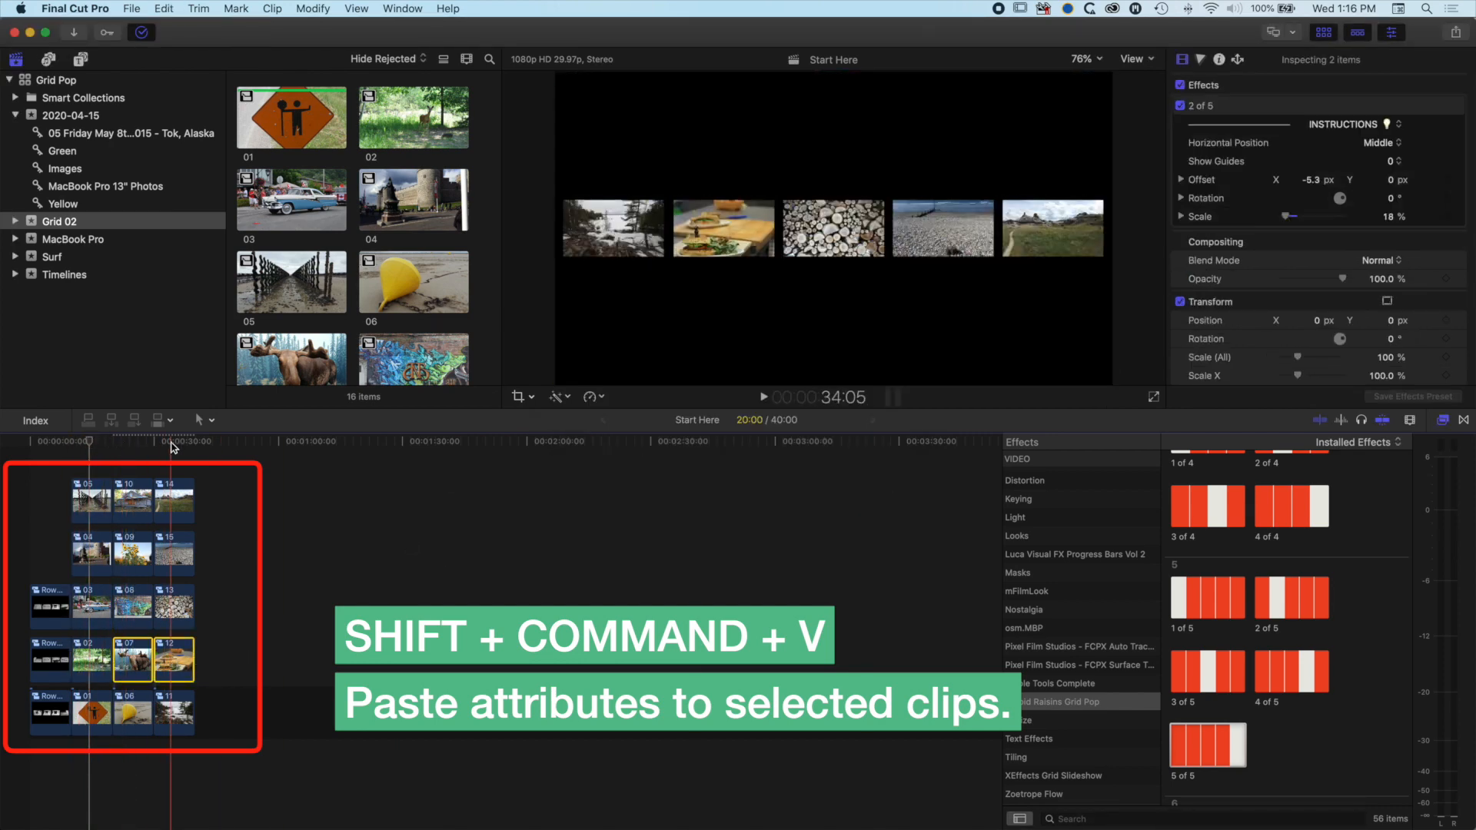
- Group the stack of clips 01 to 05 into a compound clip named Row 01 in the Grid 02 event
left_click(92, 455)
left_click_drag(82, 457, 92, 750)
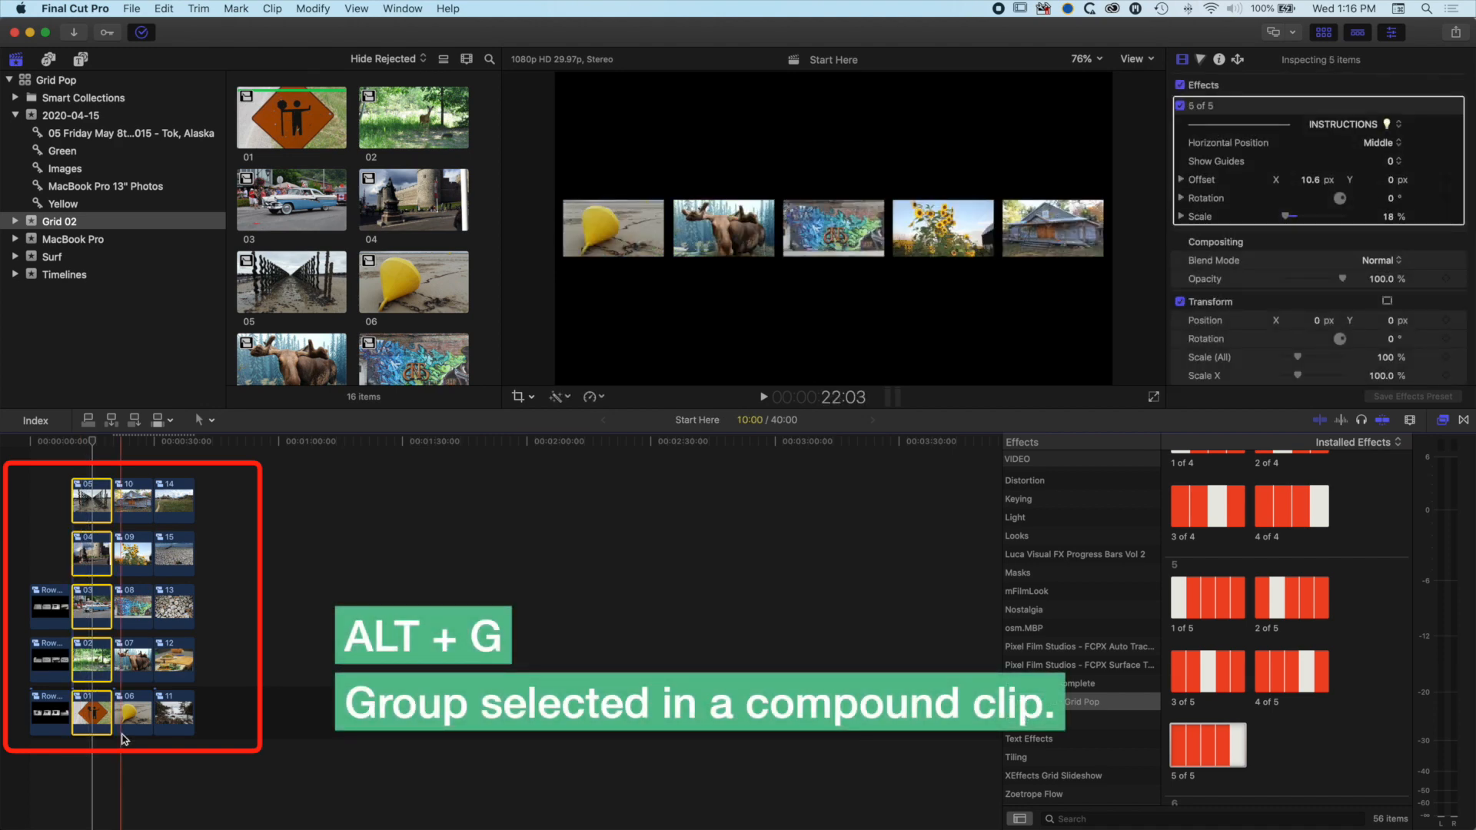
key("alt+g")
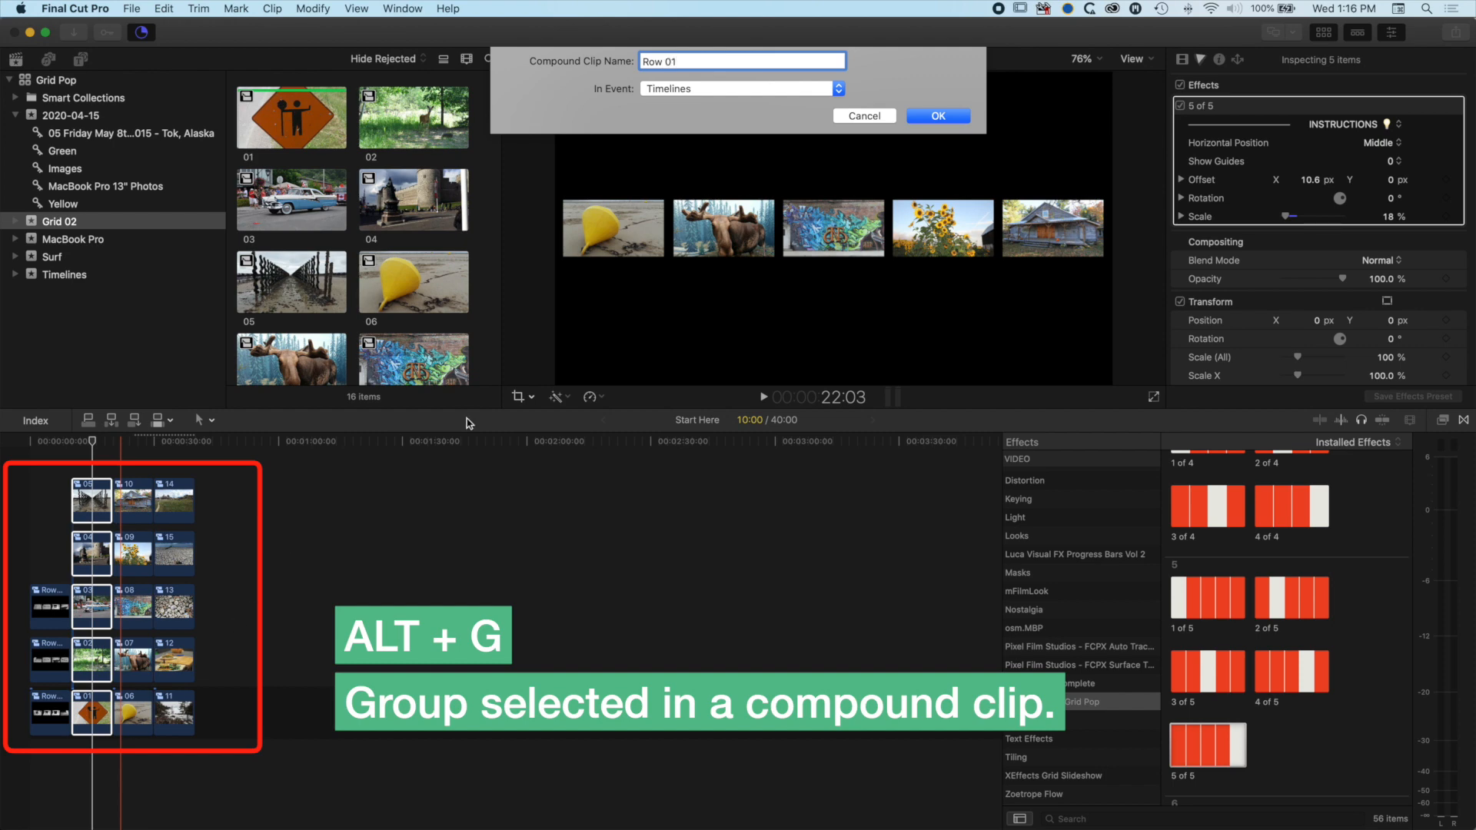
left_click(815, 89)
left_click(777, 47)
left_click(938, 116)
- Group the stack of clips 06 to 10 into a compound clip named Row 02 in the Grid 02 event
left_click_drag(123, 467, 131, 765)
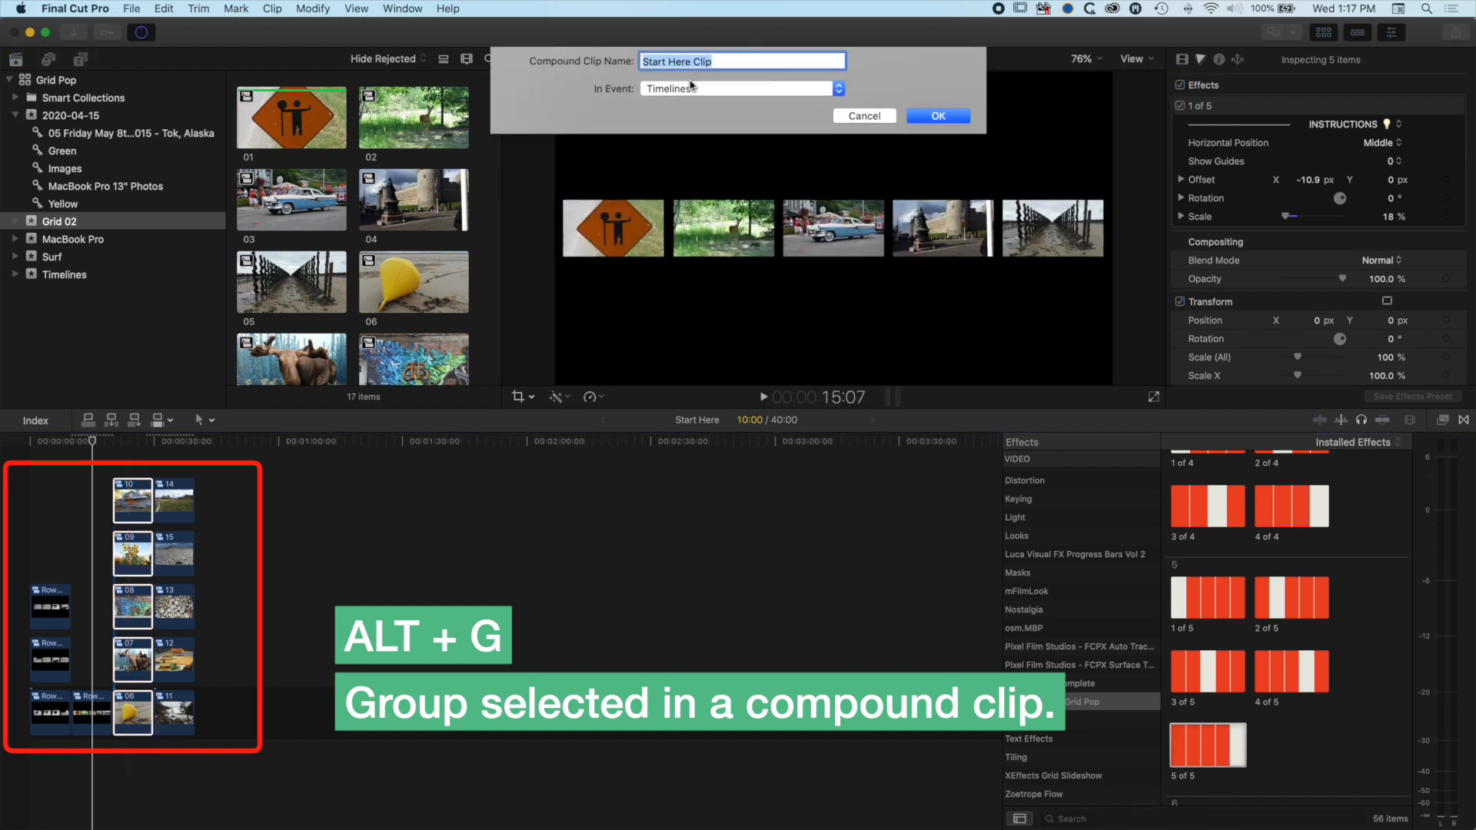
type("Ro")
left_click(697, 88)
left_click(701, 48)
left_click(938, 116)
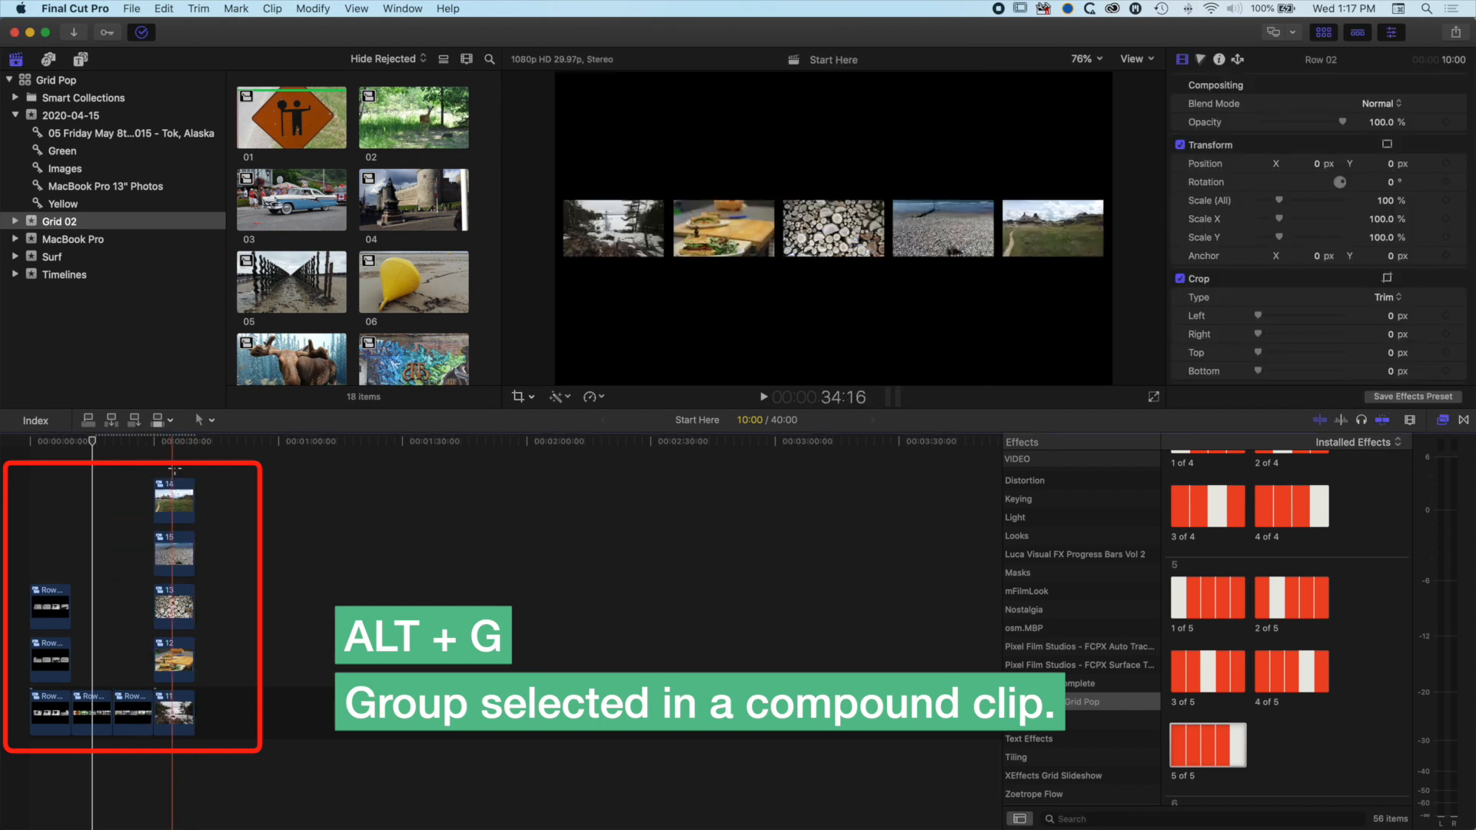
- Group the stack of clips 11 to 15 into a compound clip named Row 03 in the Grid 02 event
left_click_drag(176, 470, 183, 767)
key("alt+g")
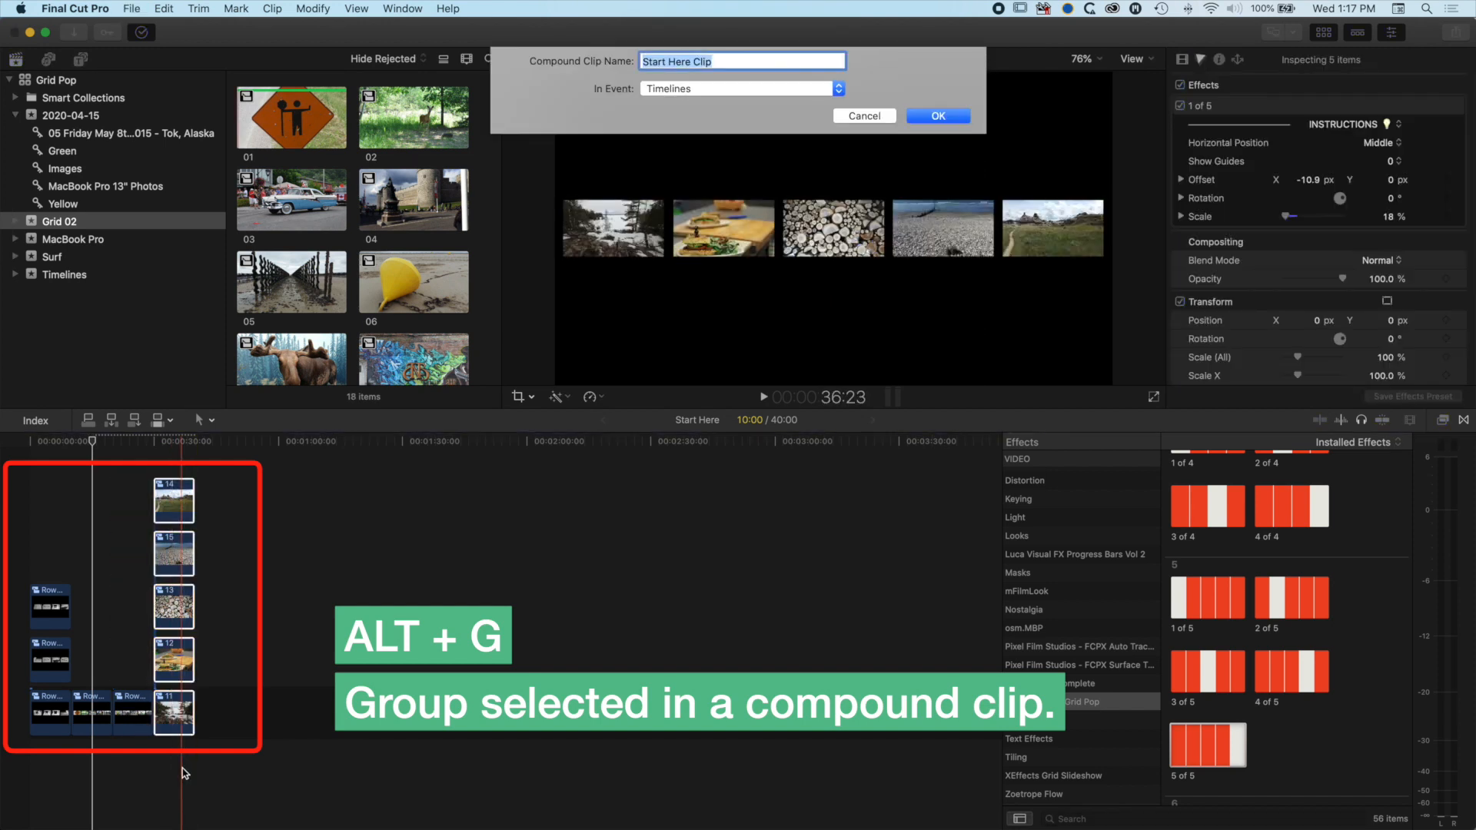
type("Row 03")
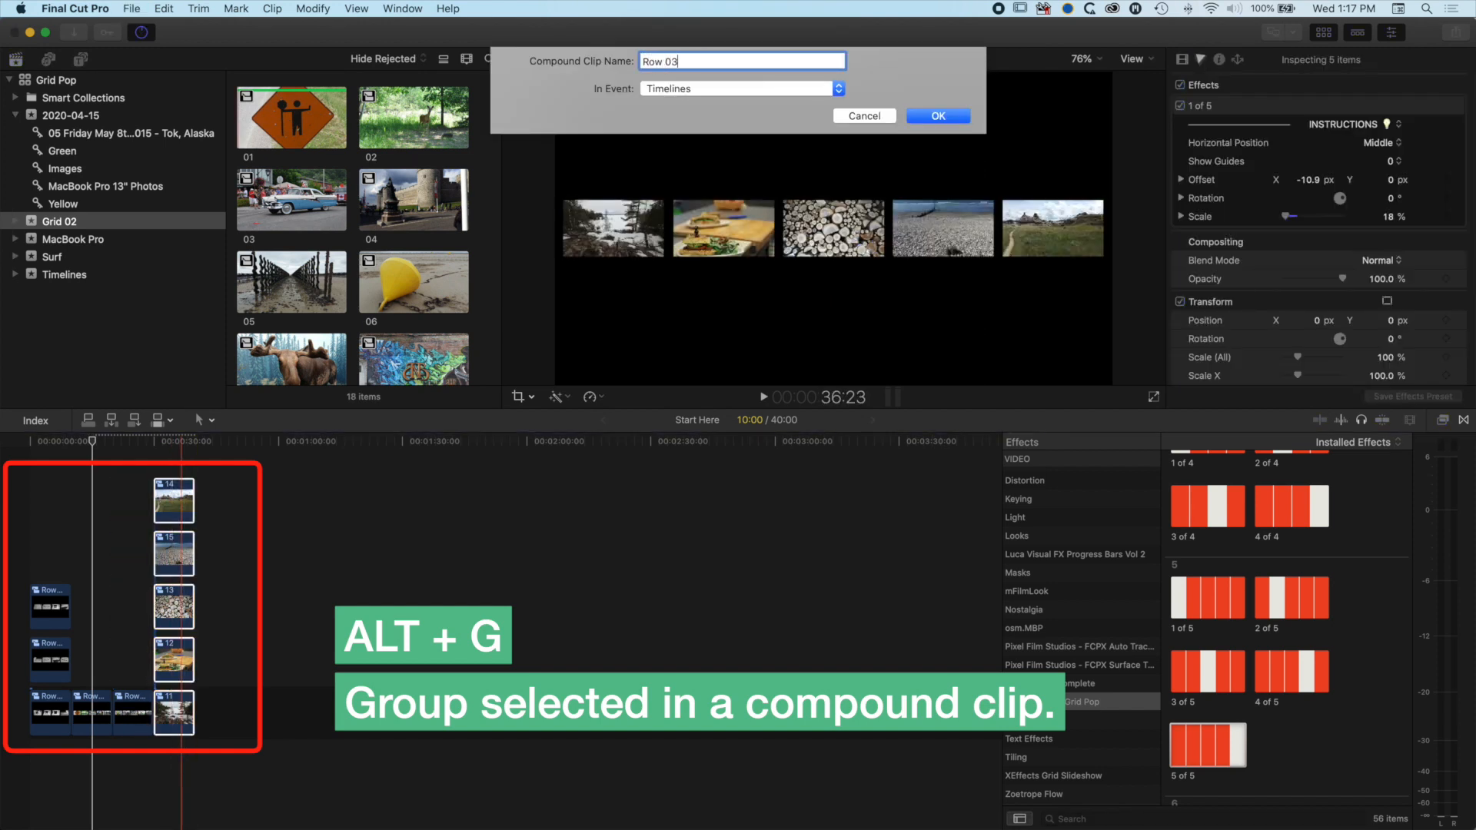
left_click(700, 89)
left_click(702, 50)
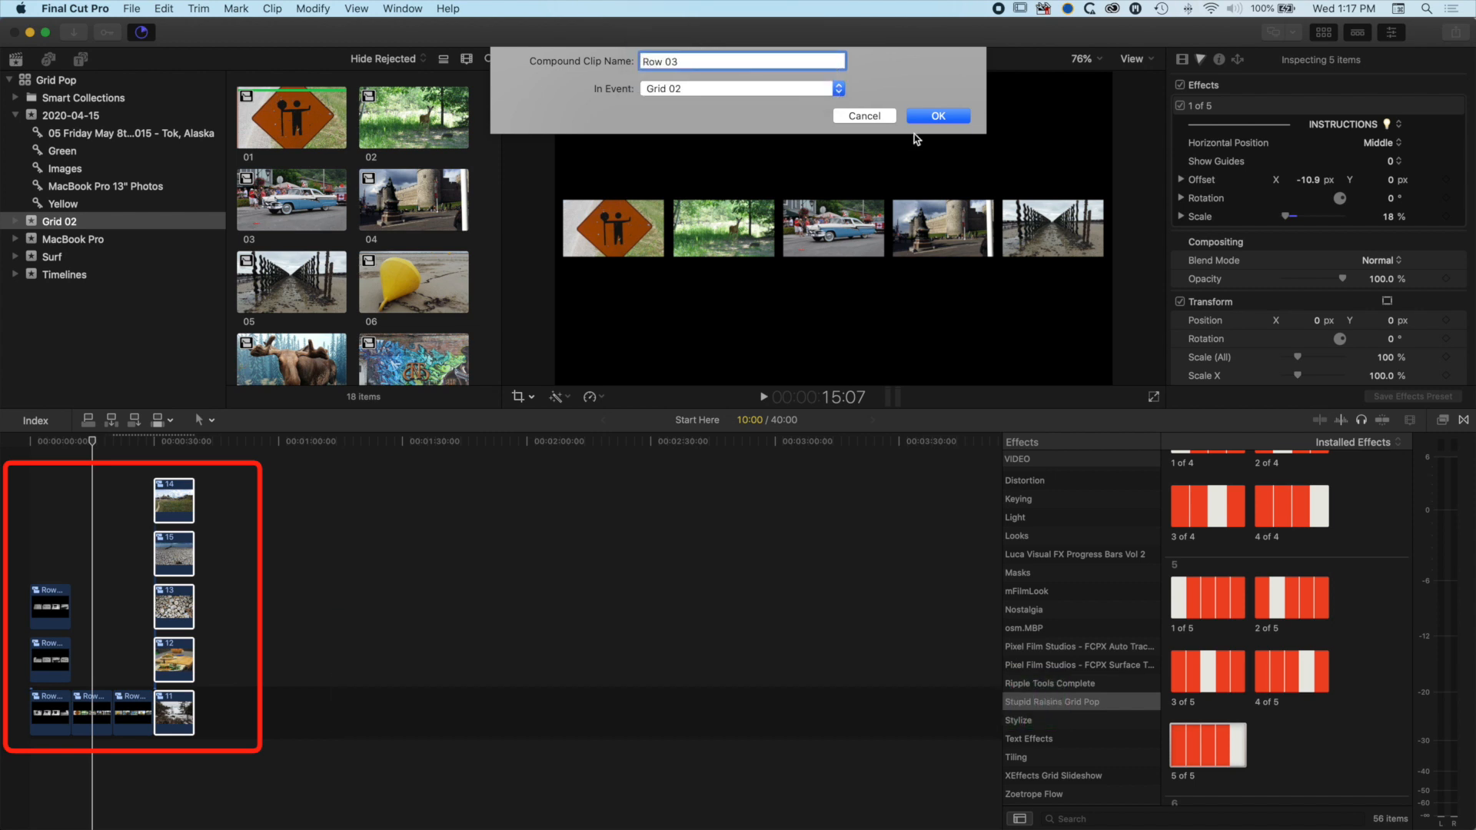
left_click(934, 116)
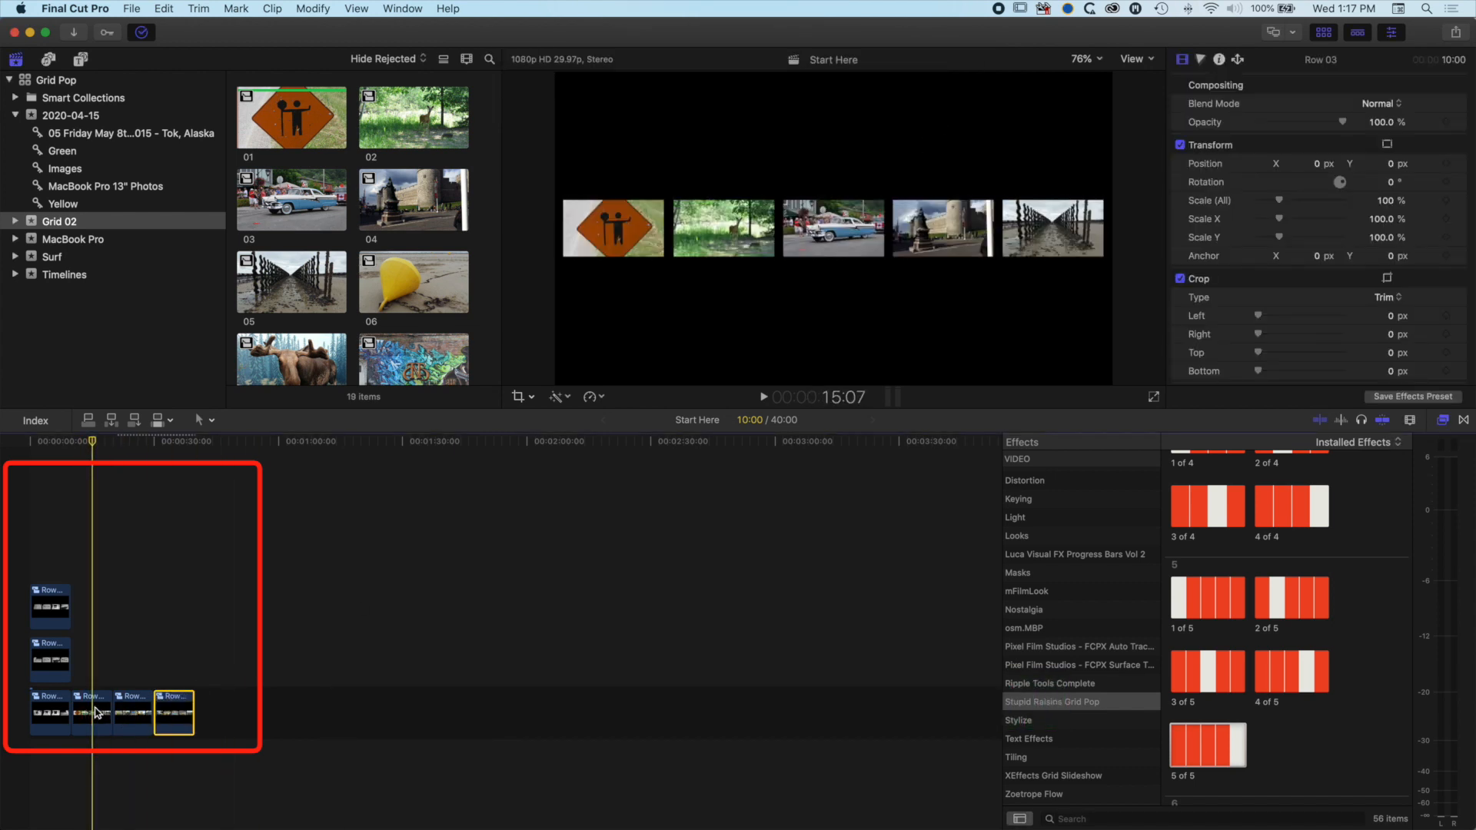
- Stack Row 02 and Row 03 above Row 01 and apply the Grid Pop Horizontal effect to all three rows
left_click_drag(87, 713, 94, 608)
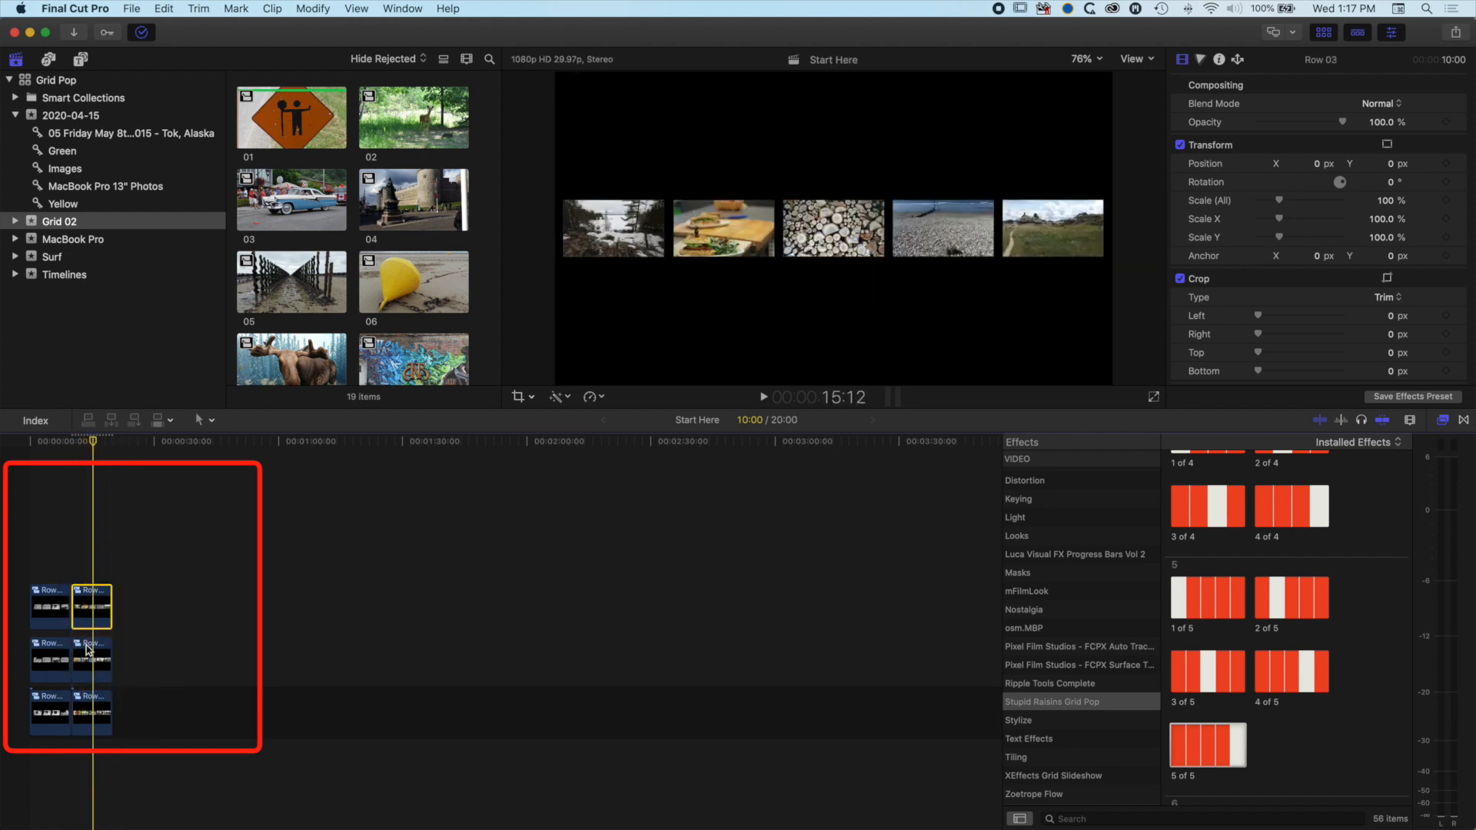
left_click(92, 711)
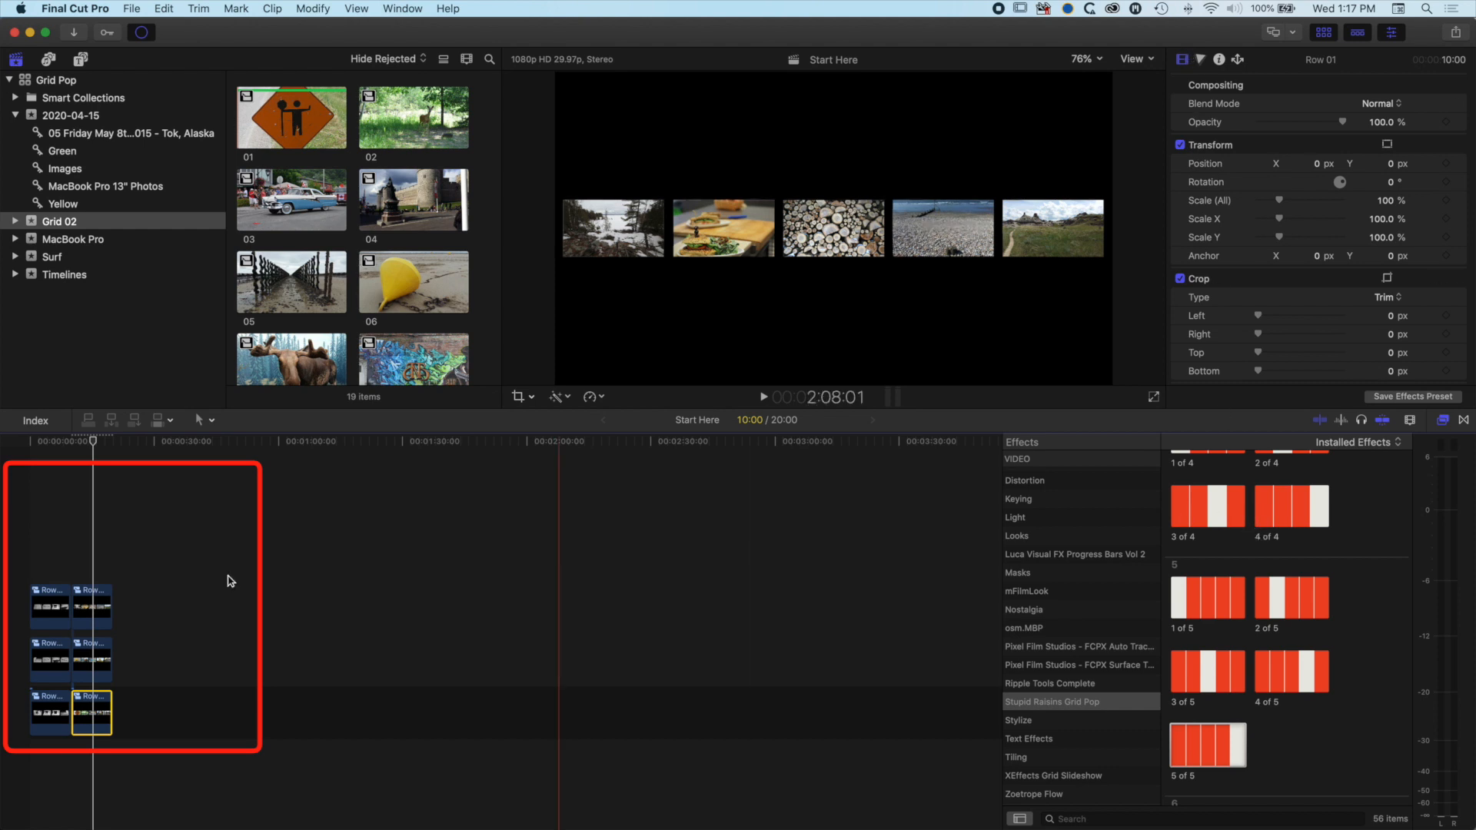
left_click_drag(104, 552, 95, 729)
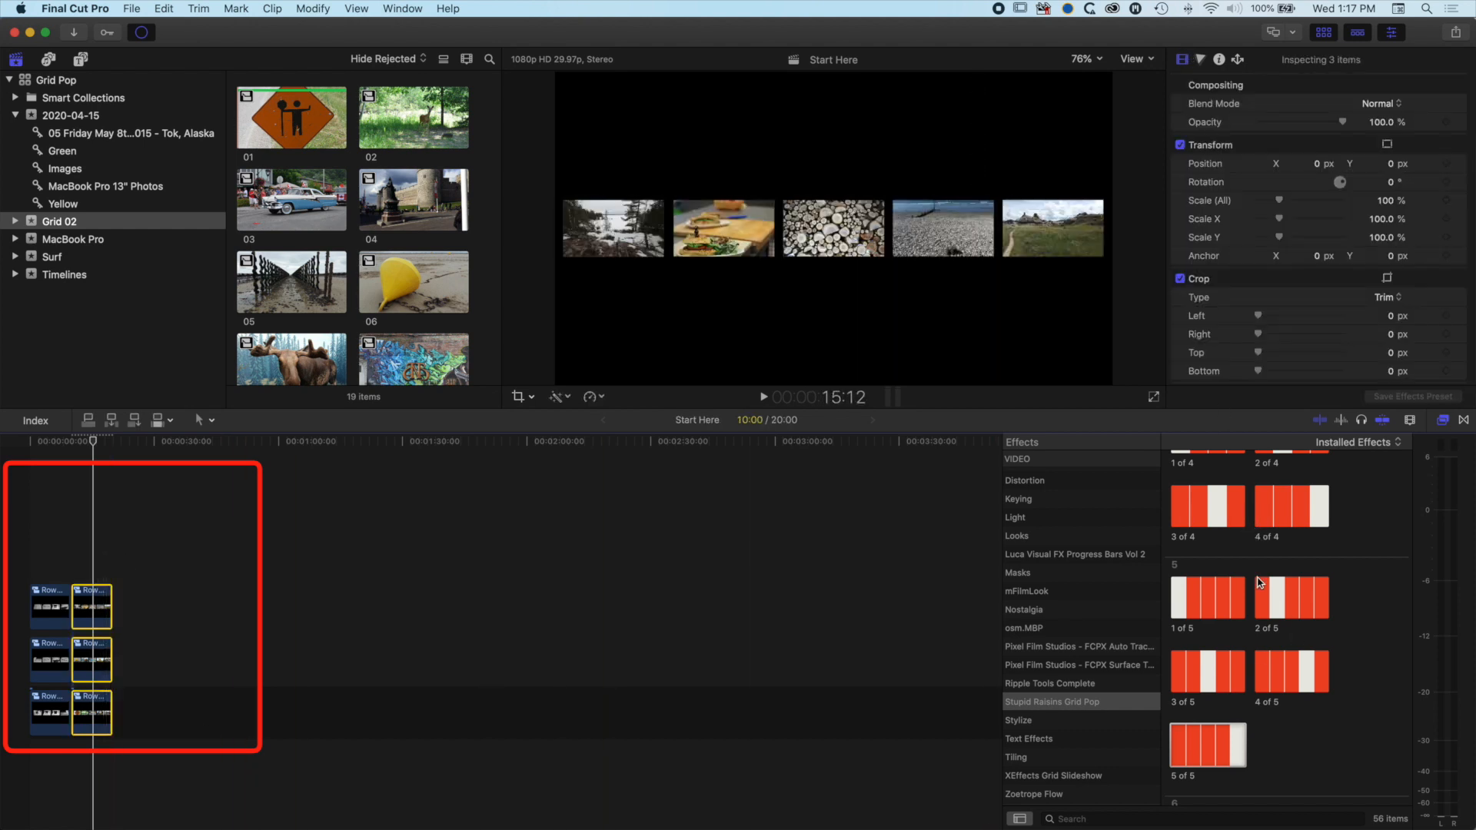
scroll(1216, 492, "up", 8)
left_click_drag(1217, 492, 94, 605)
- Set the Horizontal Position of the second grid's rows: Row 03 to 1 of 3, Row 02 to 2 of 3 and Row 01 to 3 of 3
left_click(94, 605)
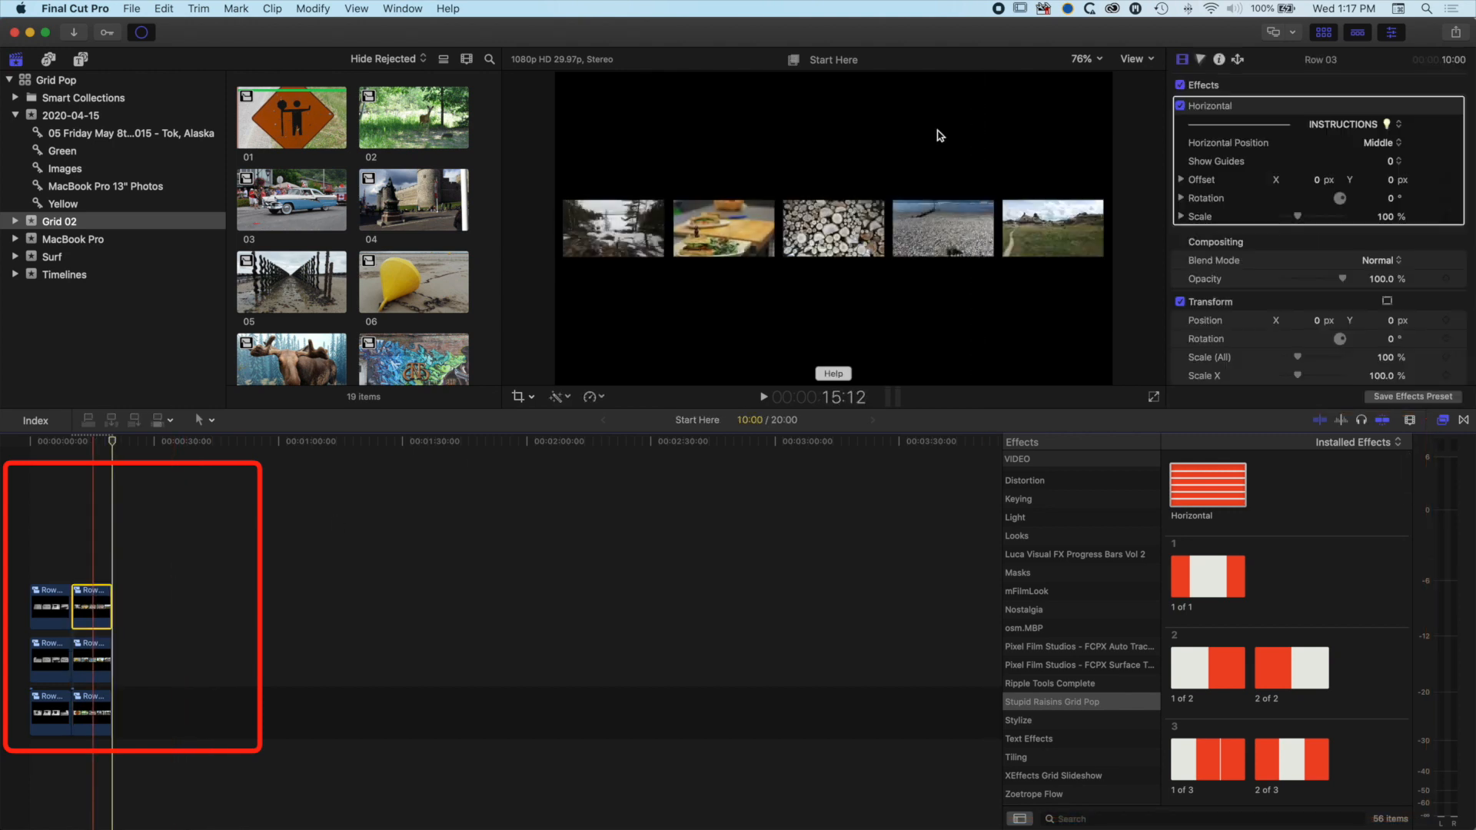
left_click(1380, 143)
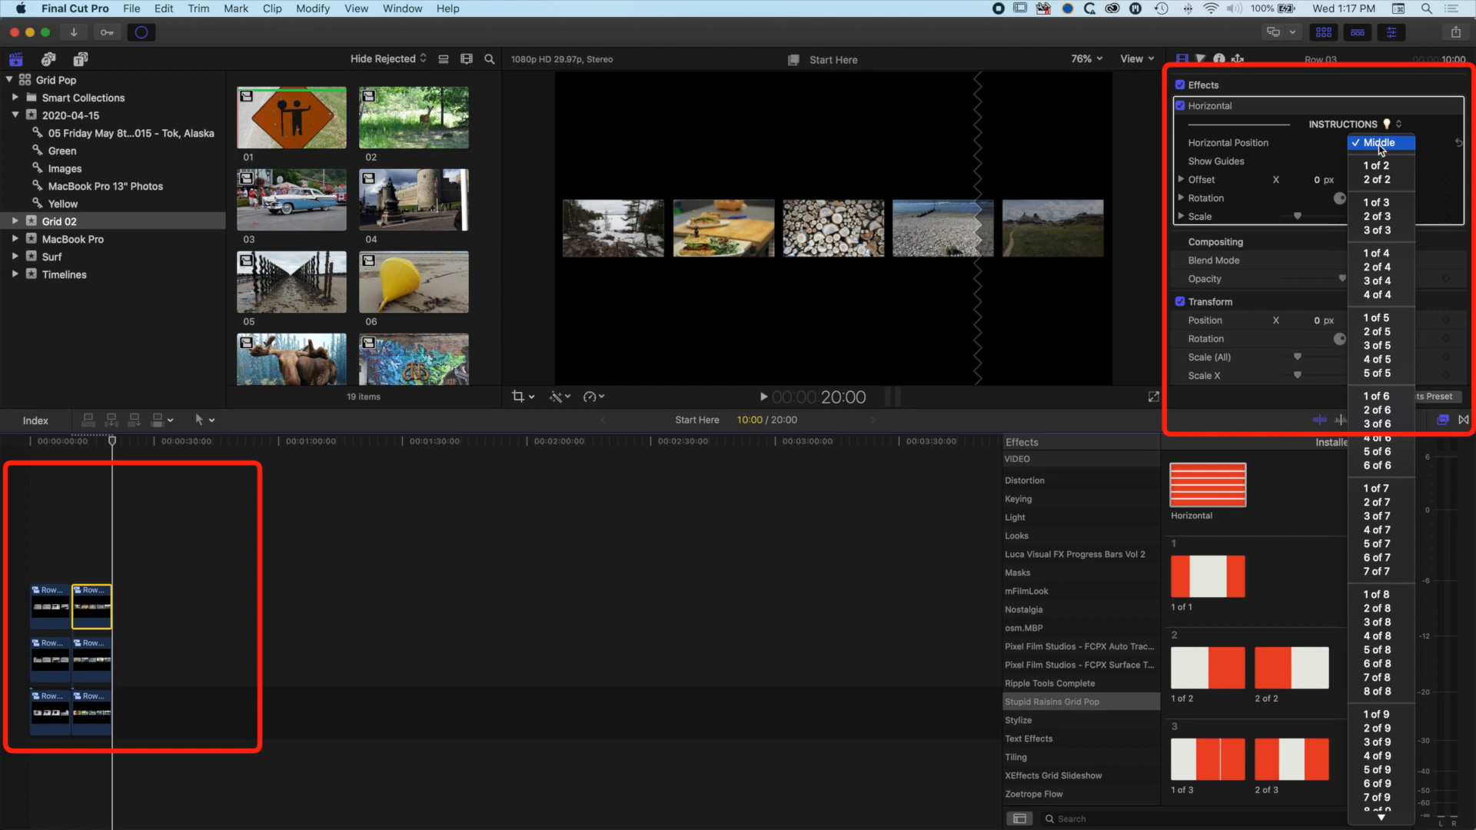
left_click(1374, 204)
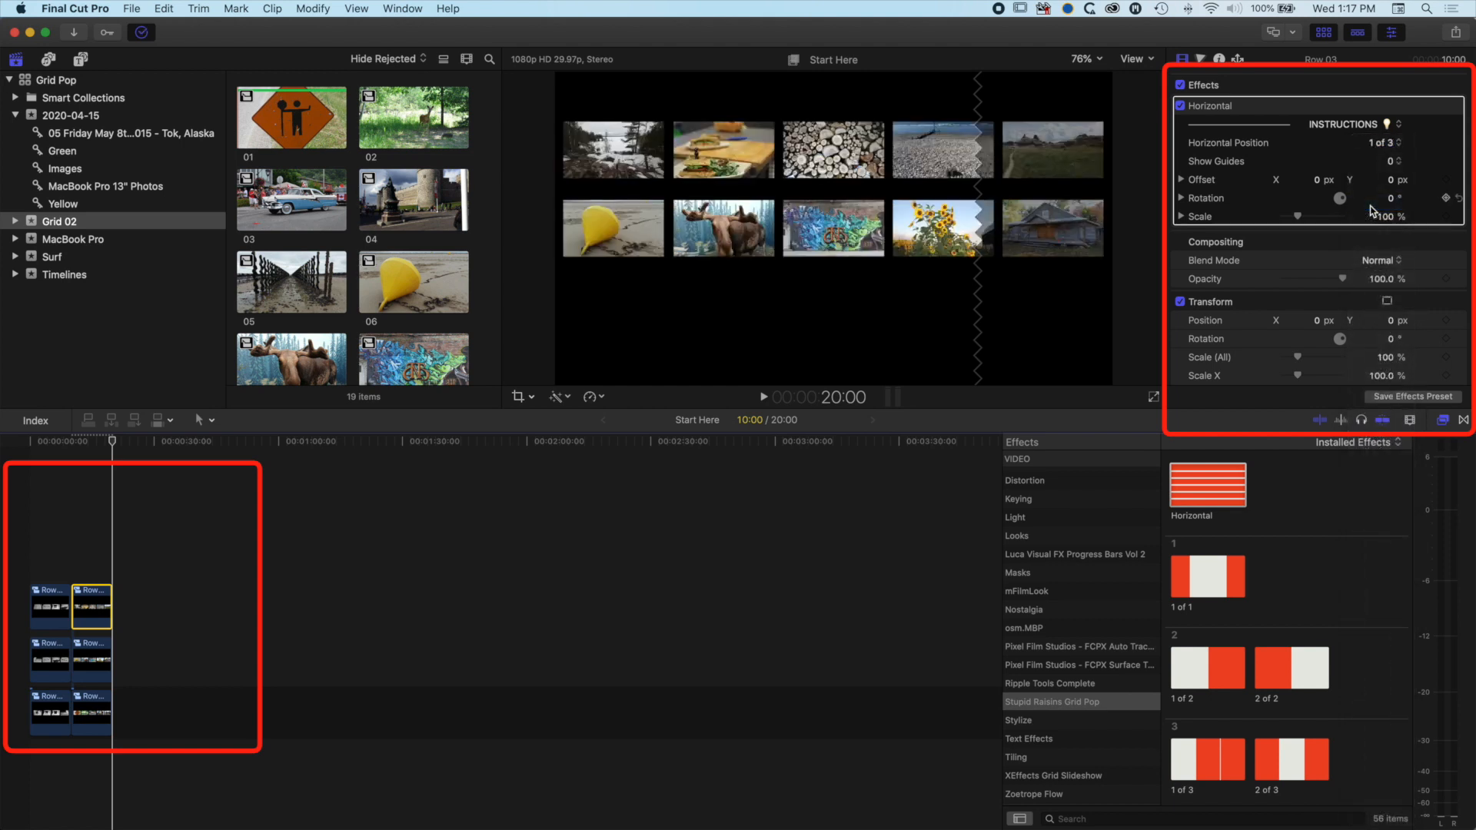
left_click(89, 666)
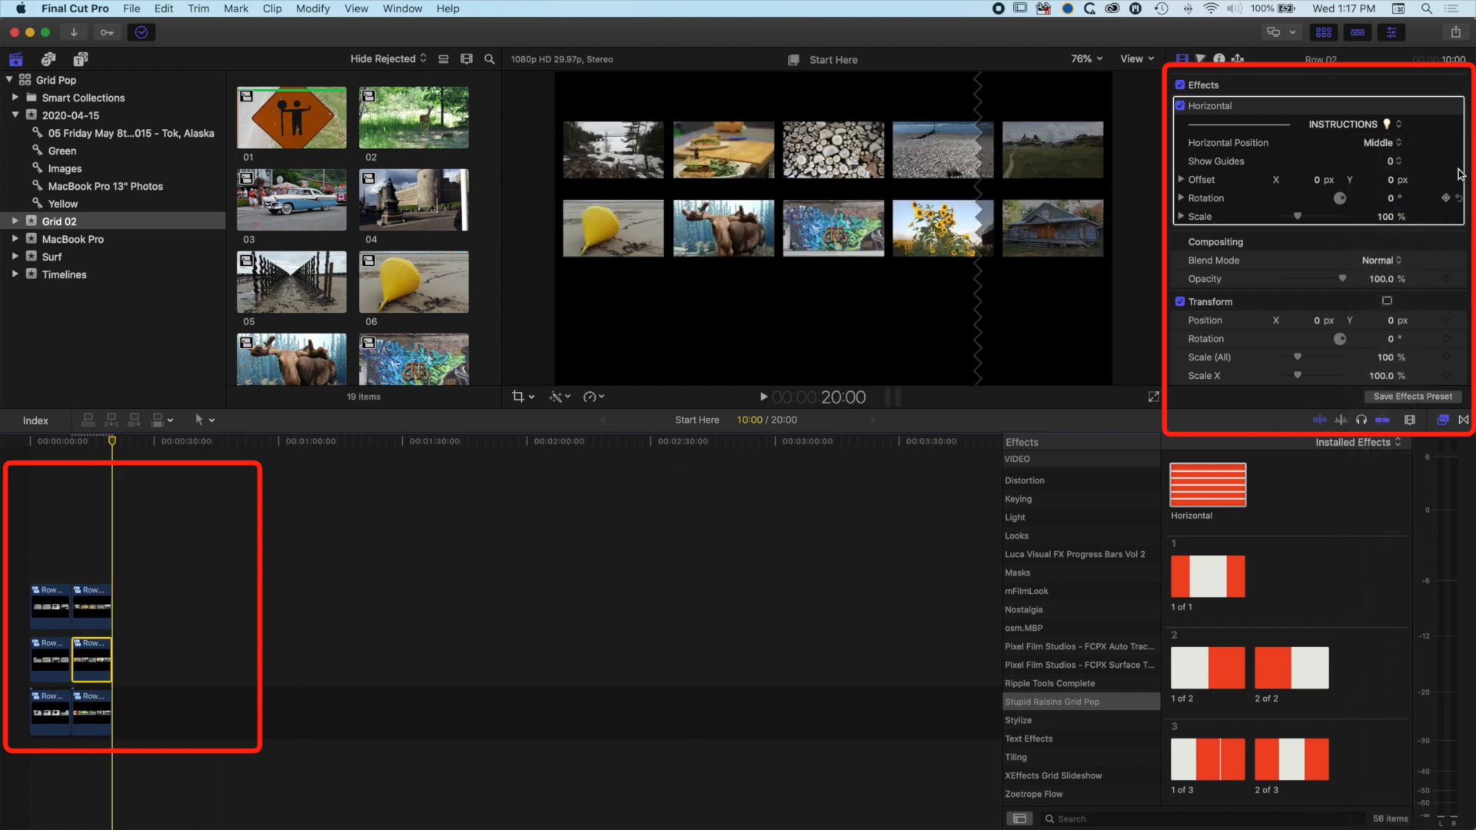
left_click(1380, 143)
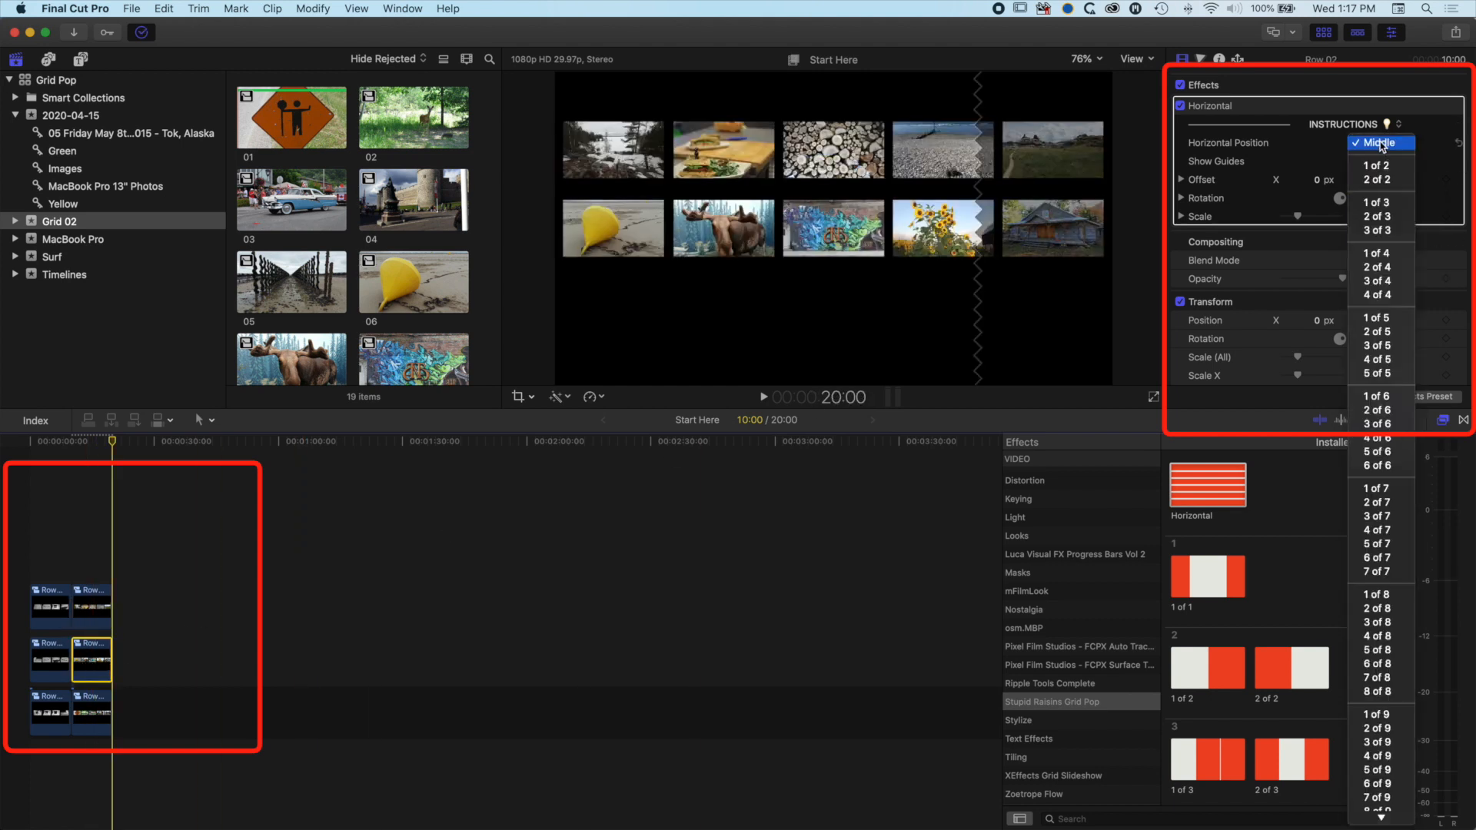
left_click(1374, 217)
left_click(92, 711)
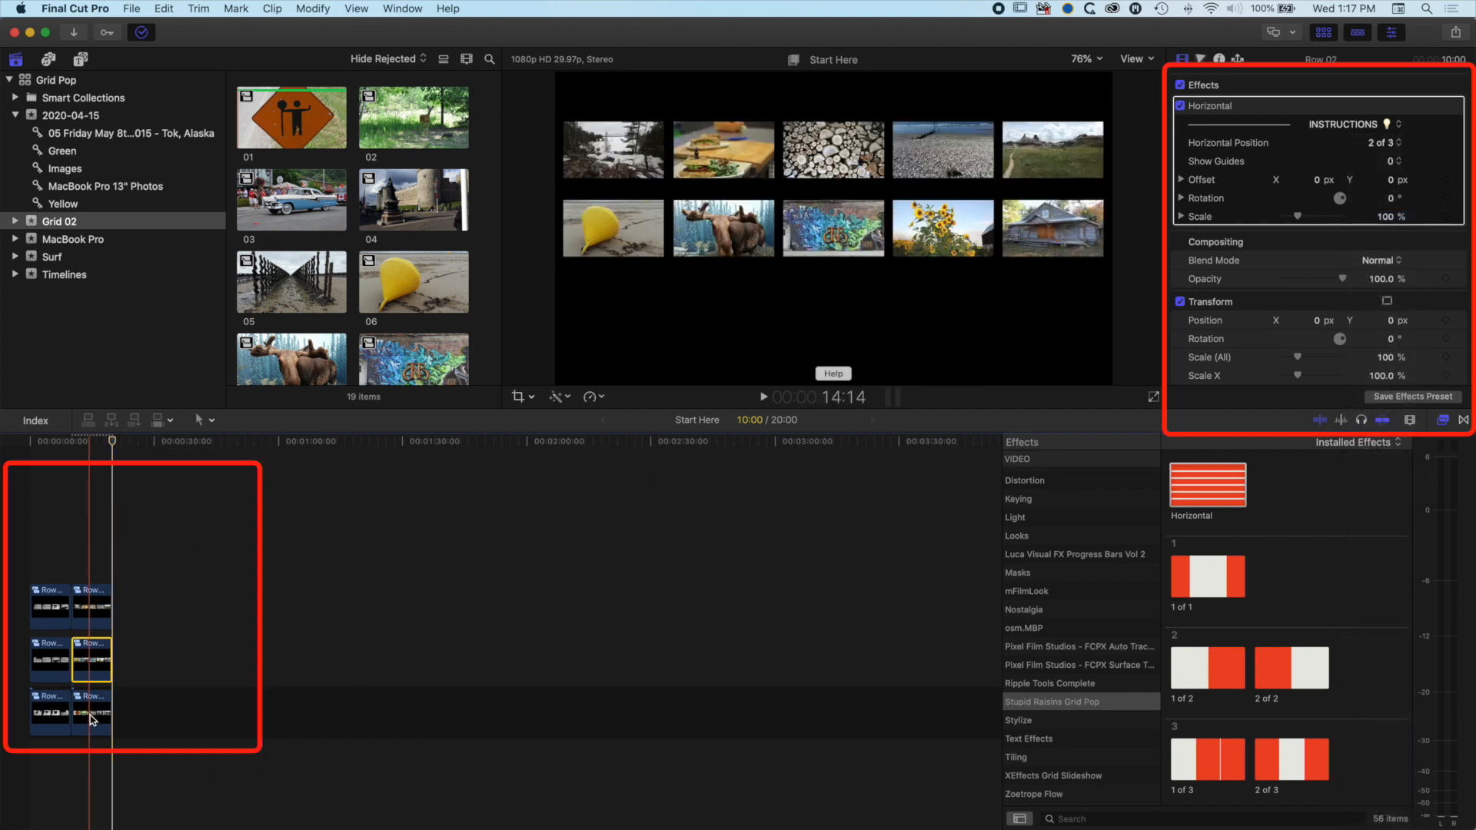
left_click(1381, 143)
left_click(1374, 231)
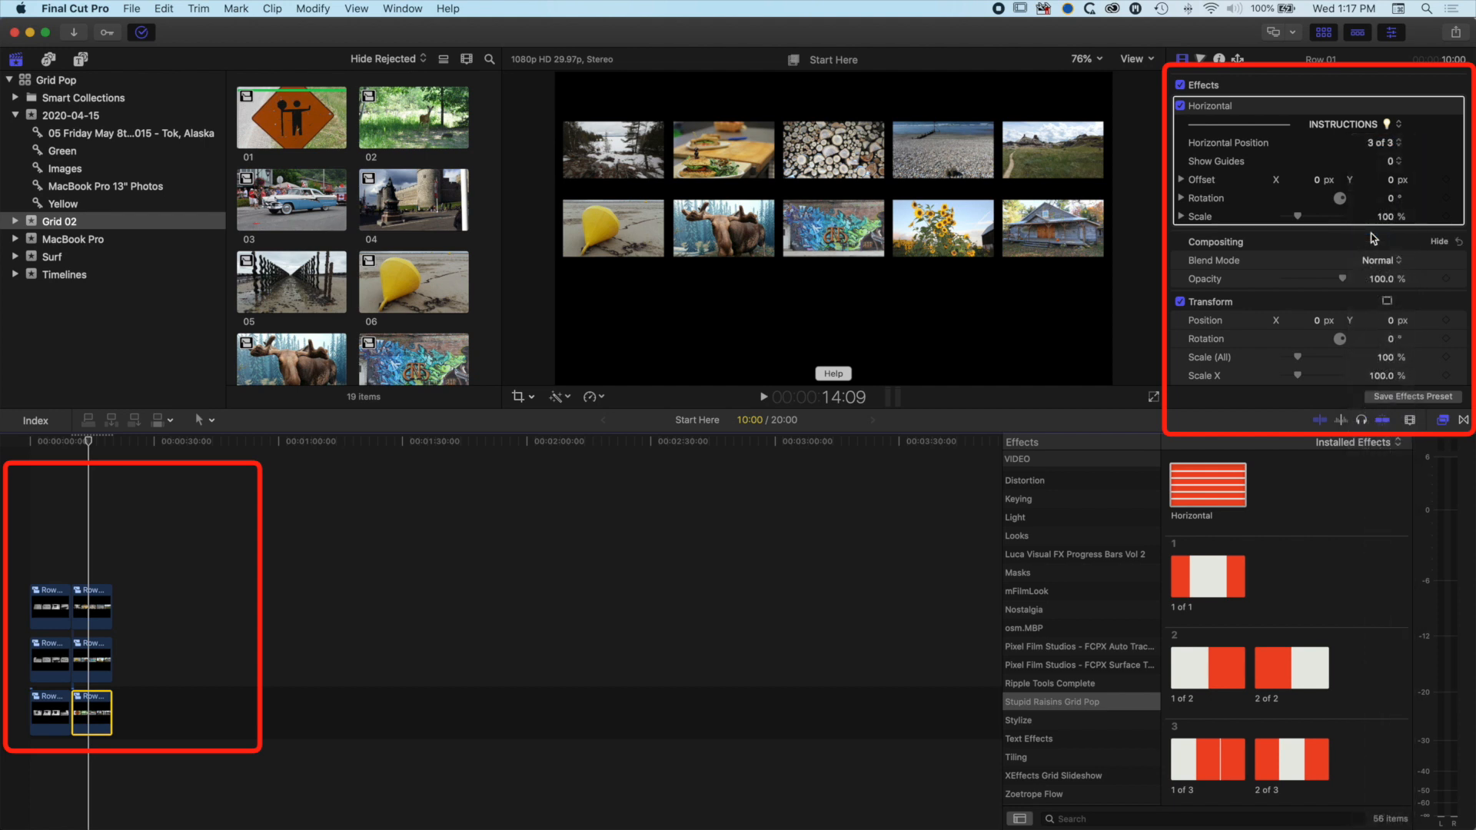
- Tighten the spacing between the second grid's rows by setting the Y Offset to 4.0 px for Row 01 and -4.0 px for Row 03
left_click_drag(88, 442, 93, 443)
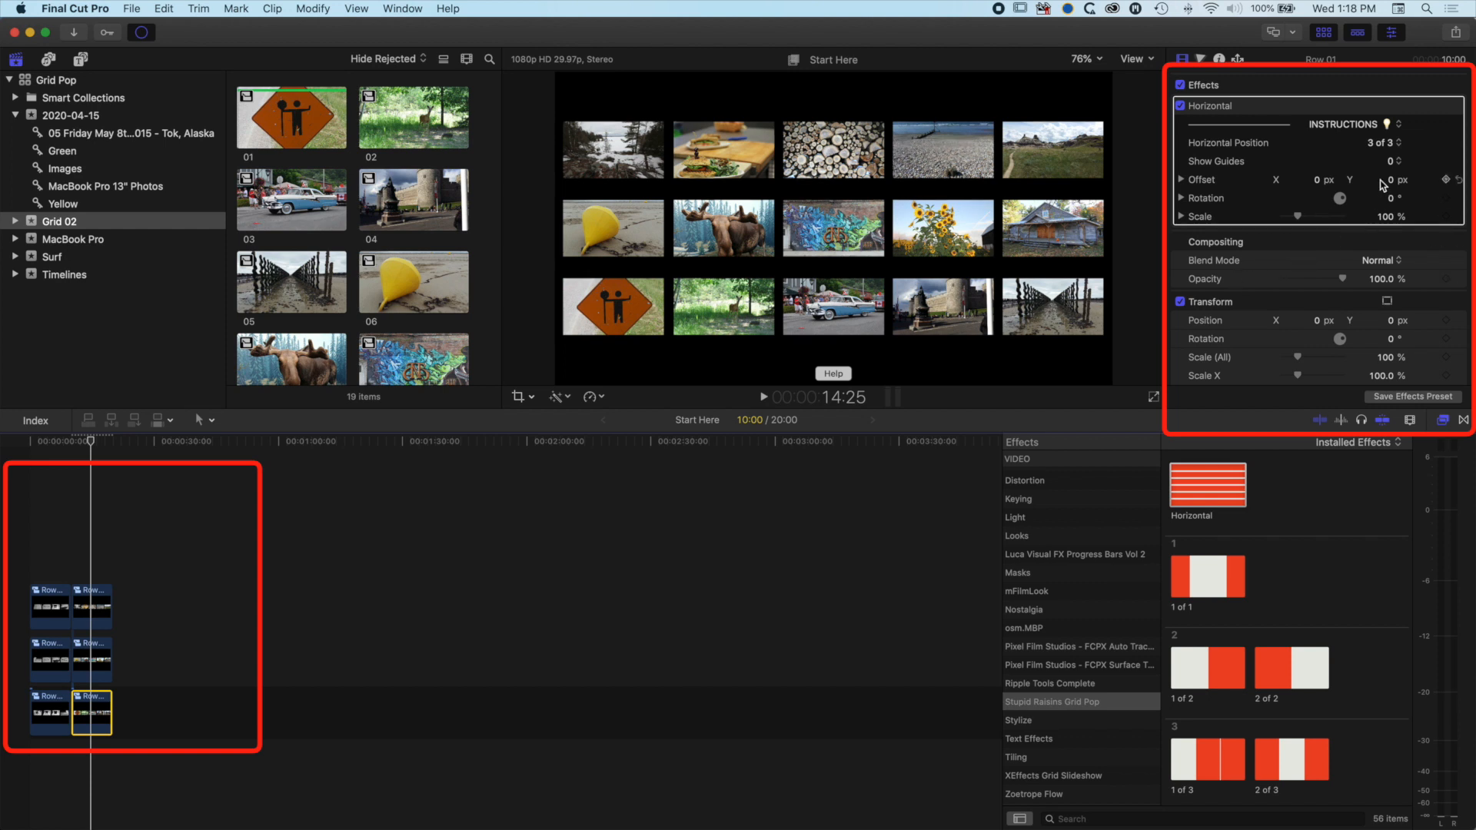
left_click_drag(1390, 180, 1389, 168)
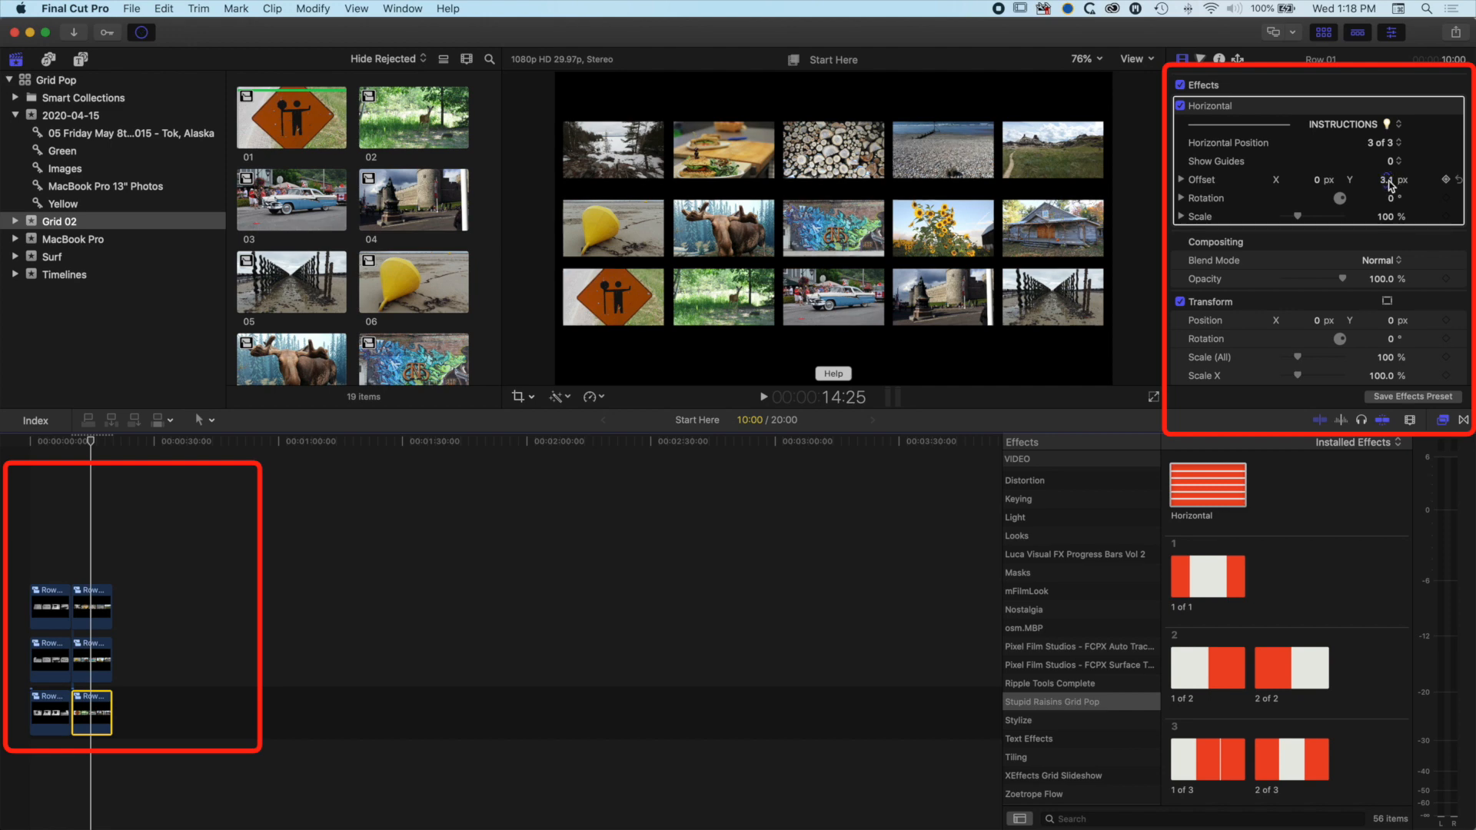
left_click(93, 606)
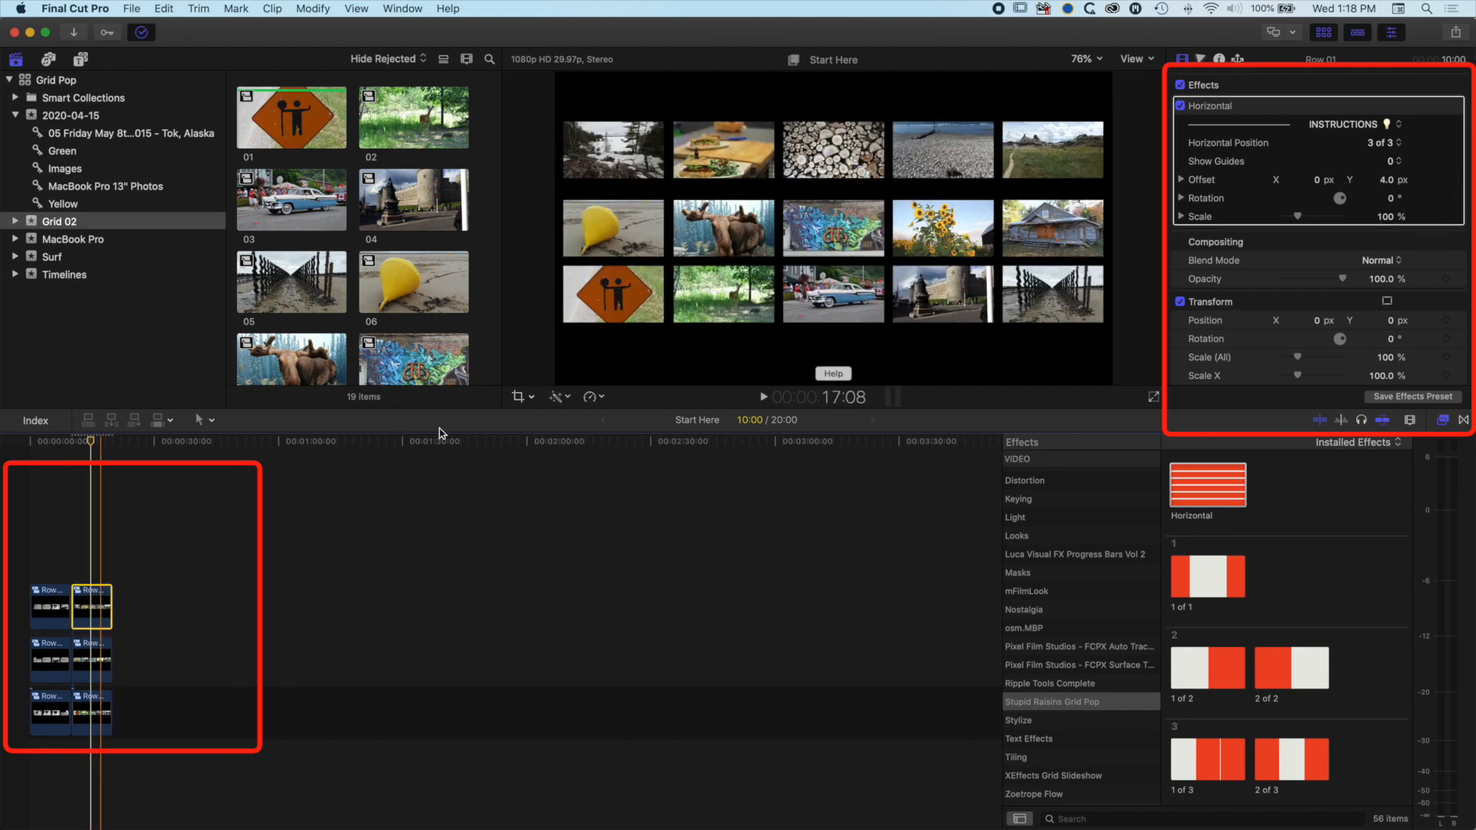
left_click_drag(1393, 182, 1393, 197)
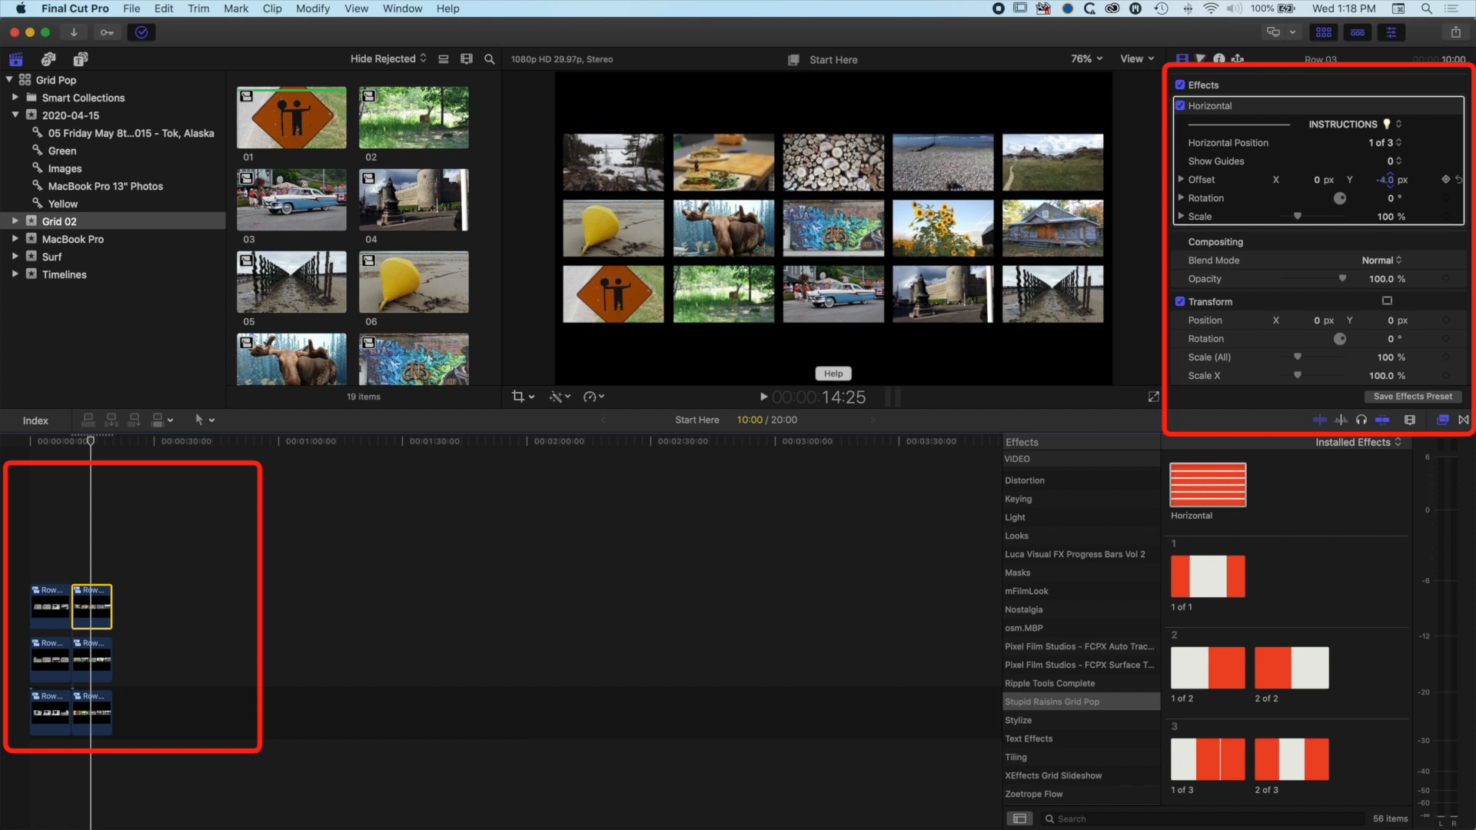
left_click(100, 720)
left_click(96, 600)
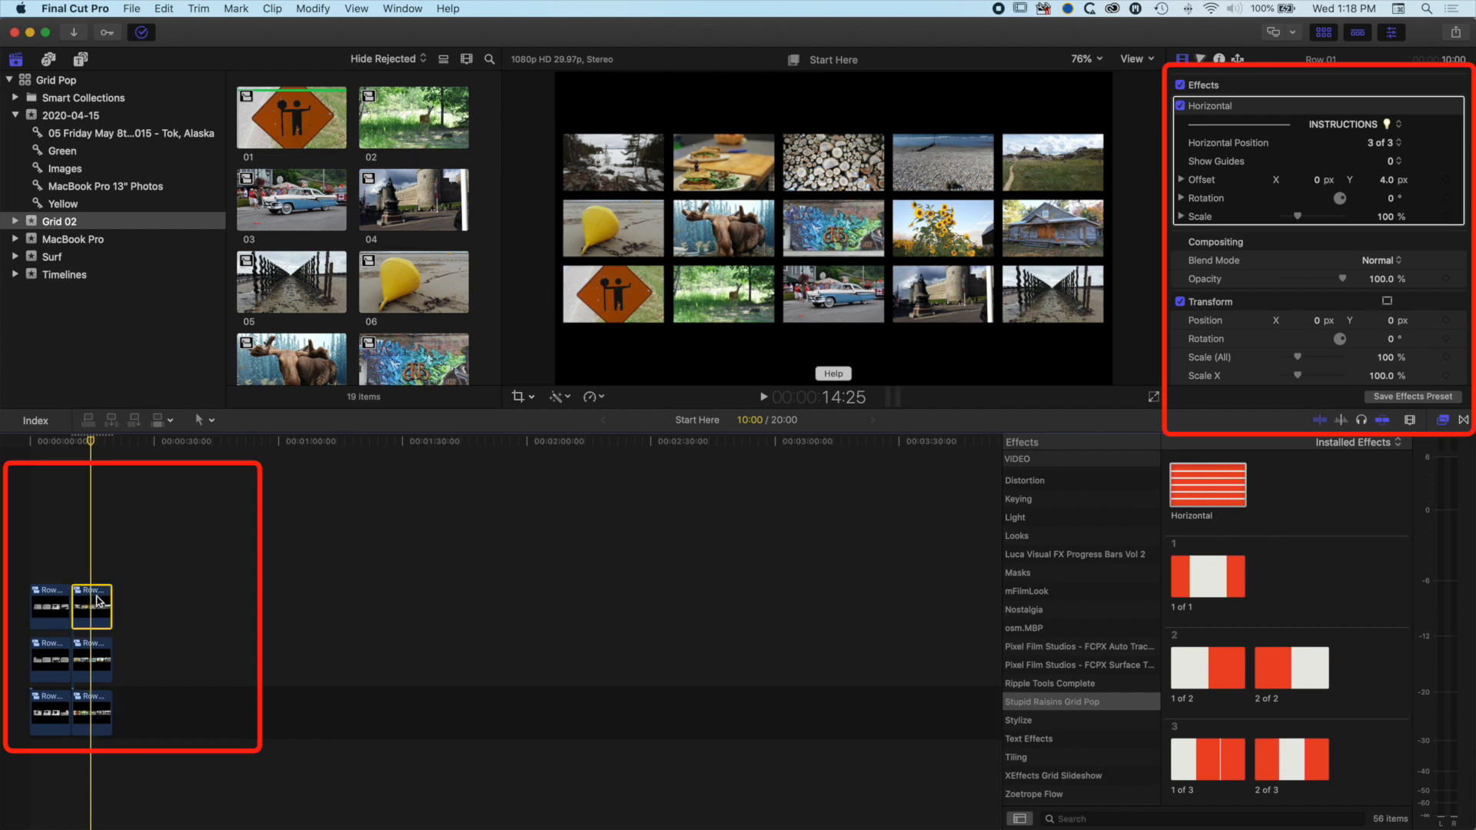
mouse_move(94, 441)
left_mouse_down()
mouse_move(32, 441)
mouse_move(98, 442)
left_mouse_up()
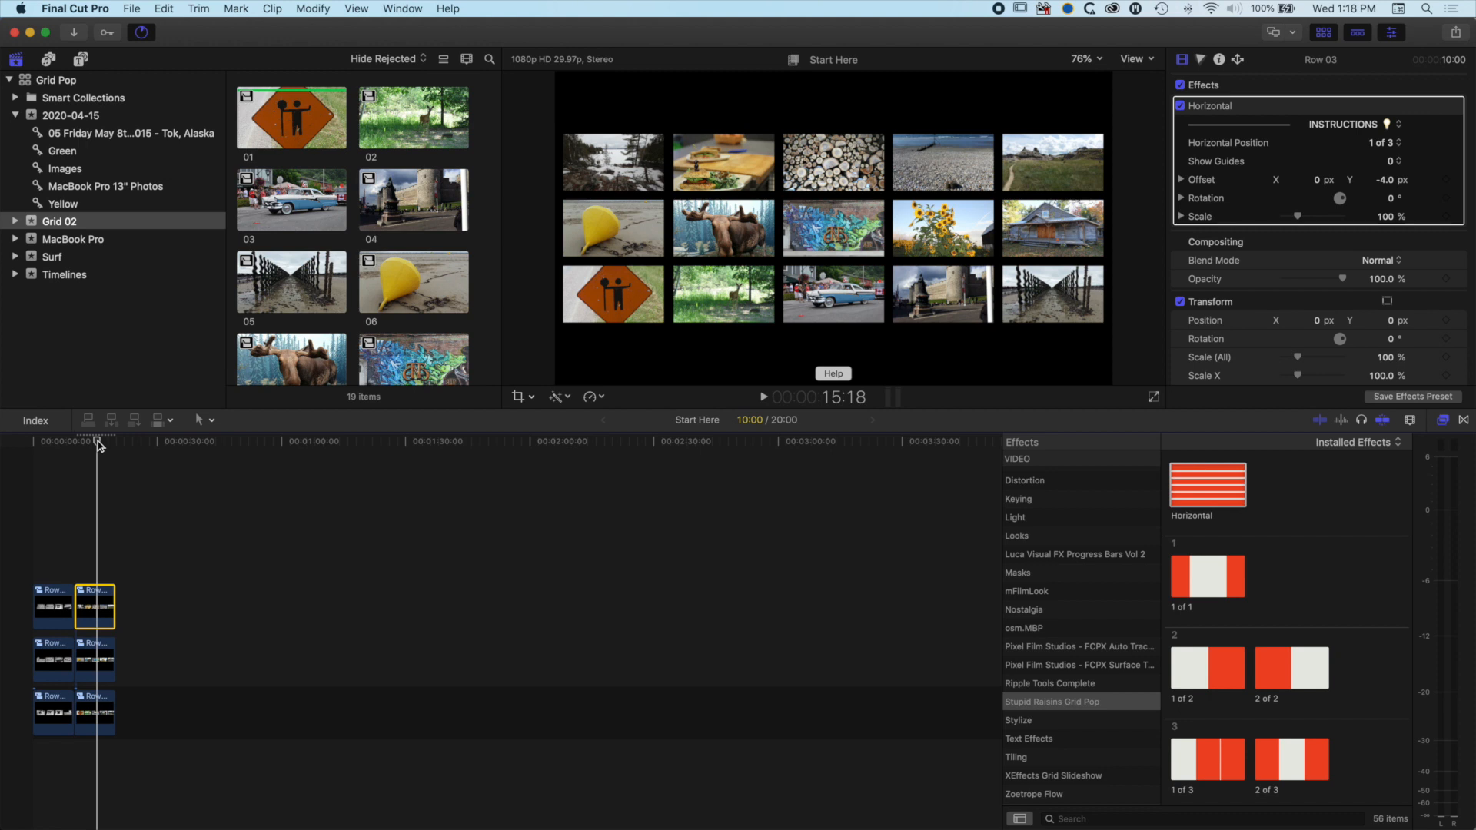
left_click_drag(98, 444, 116, 442)
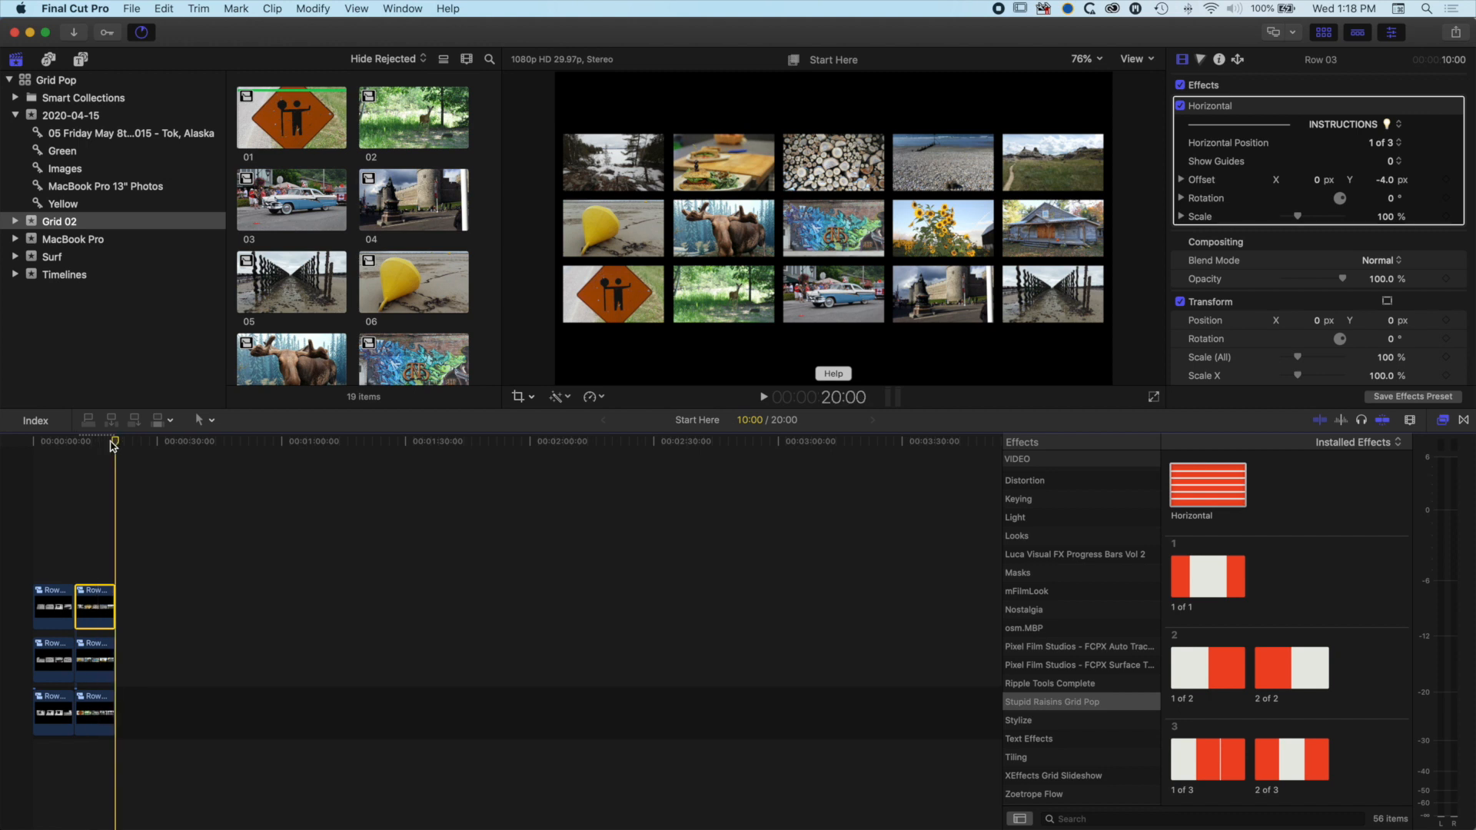
left_click(95, 556)
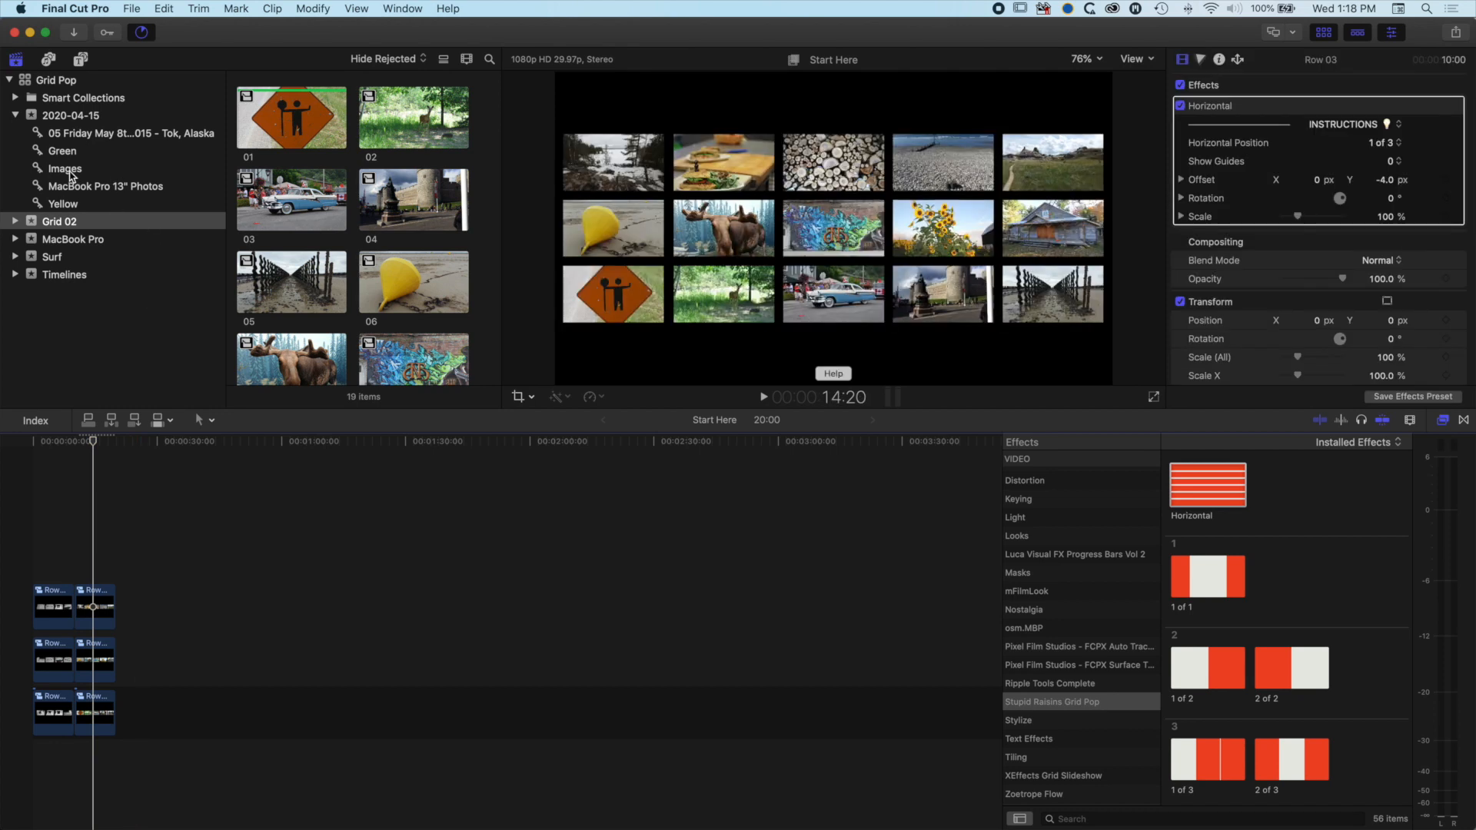
- Append Pexels Videos 1093664, video-7, video-9 and video-8 from the Surf event to the end of the timeline, in that order
left_click(76, 254)
left_click_drag(275, 143, 157, 704)
left_click(405, 114)
left_click_drag(405, 113, 192, 695)
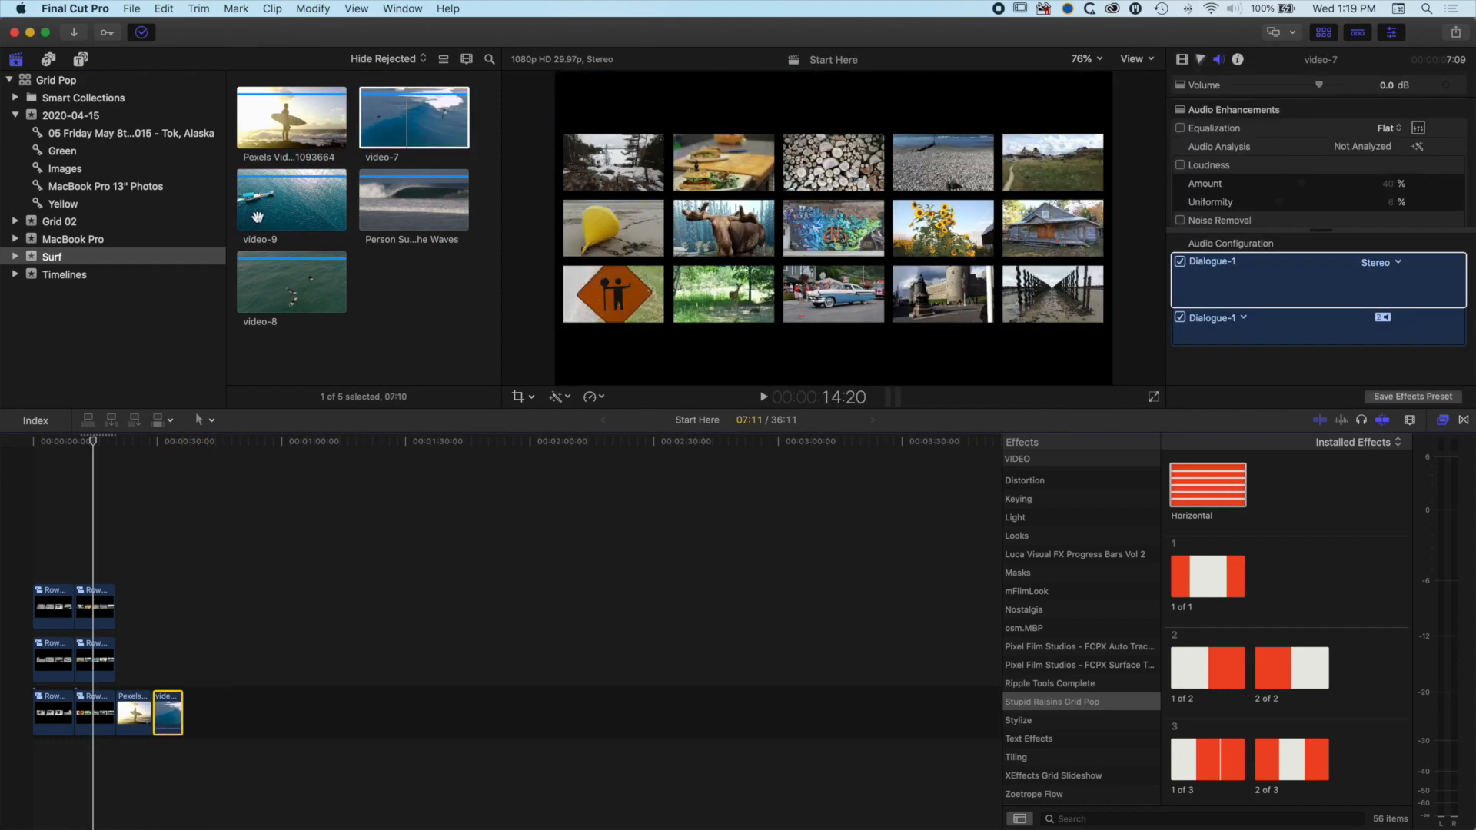
left_click(269, 207)
left_click_drag(271, 206, 184, 707)
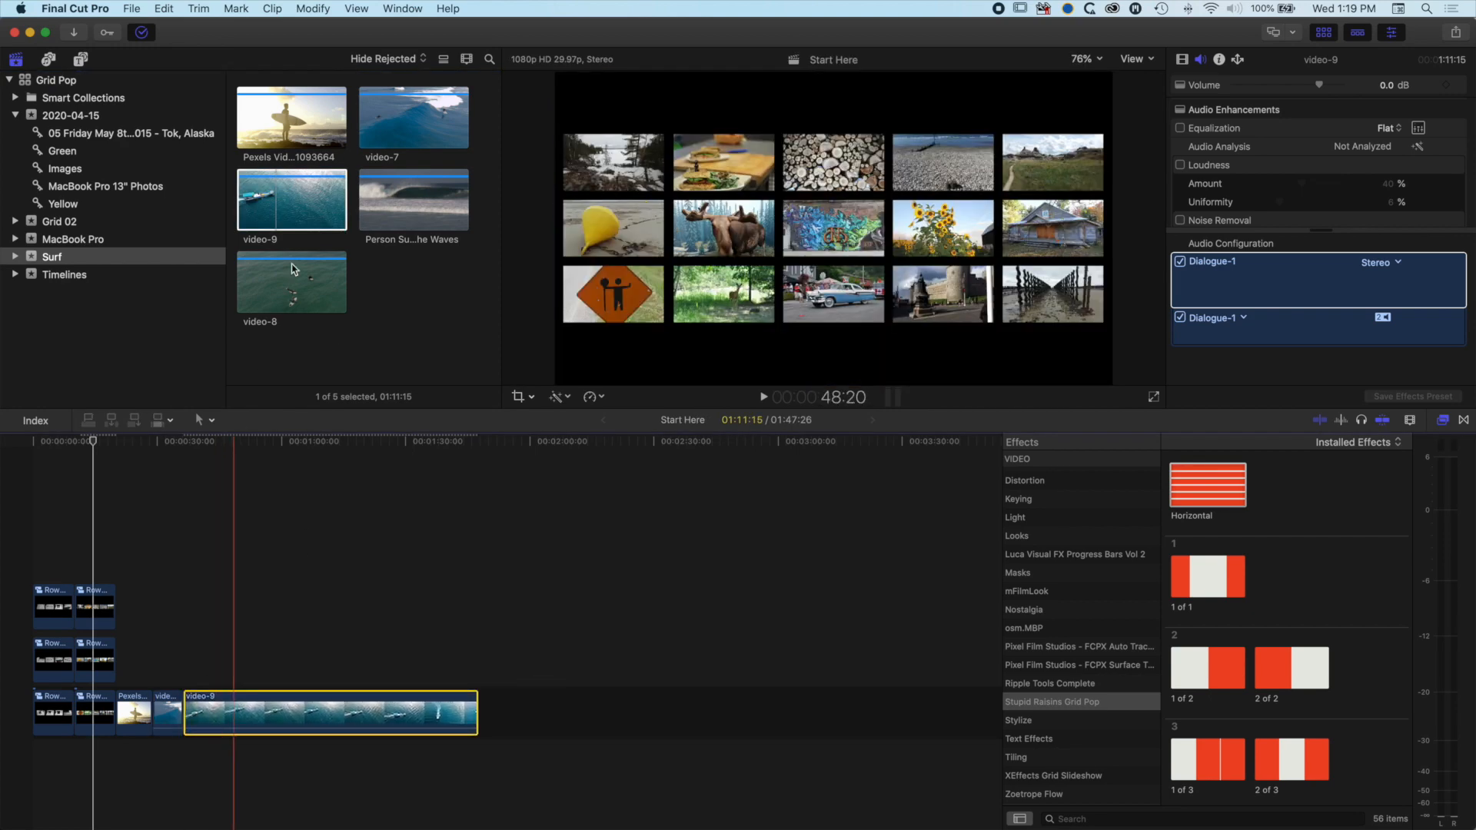
left_click(296, 276)
left_click_drag(296, 275, 500, 719)
- Set the duration of all four surf clips in the timeline to 7 seconds
left_click(170, 707)
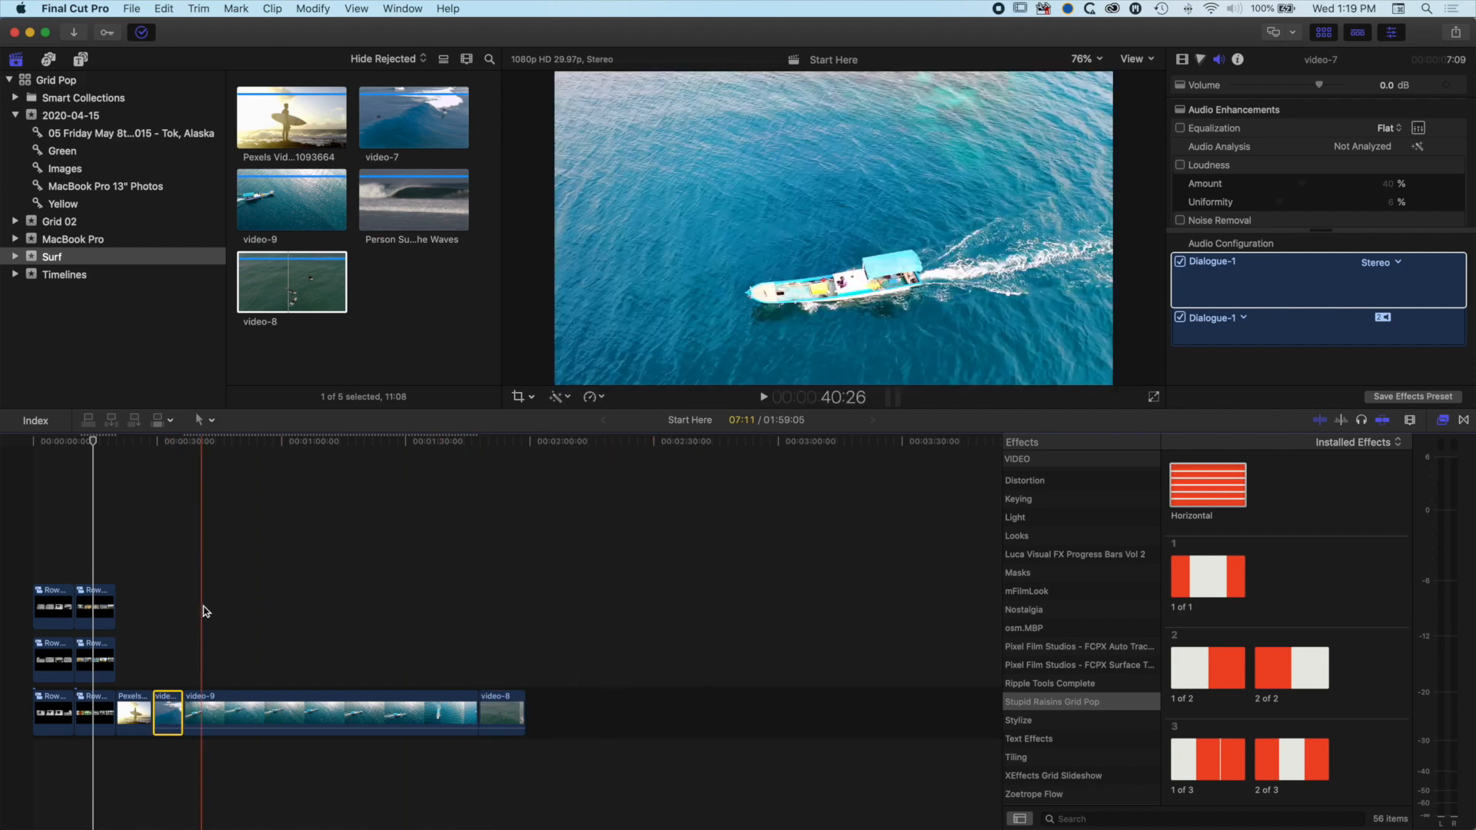
left_click_drag(148, 628, 505, 773)
key("ctrl+d")
key("ctrl+d")
type("7")
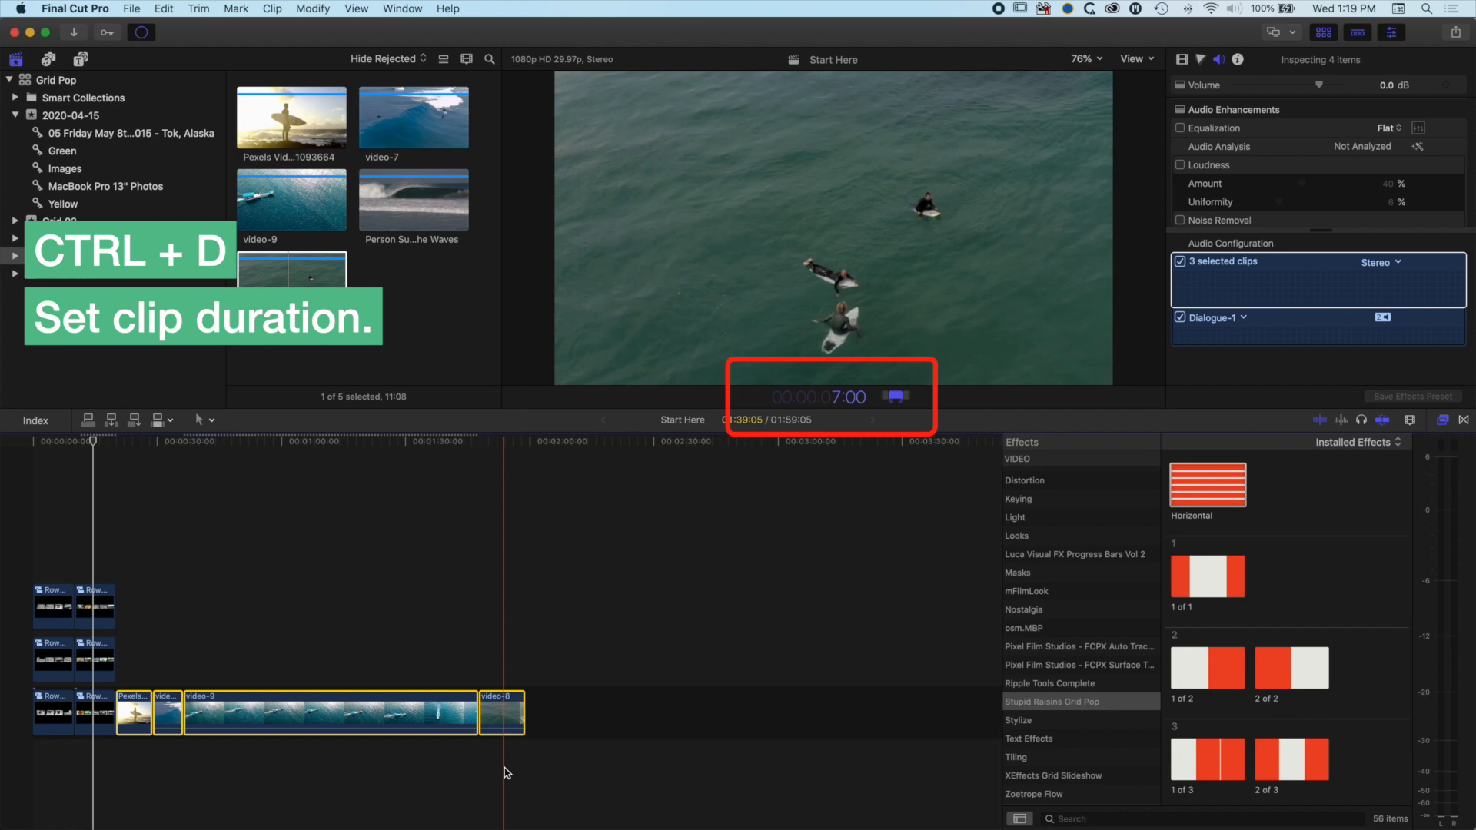
key("Return")
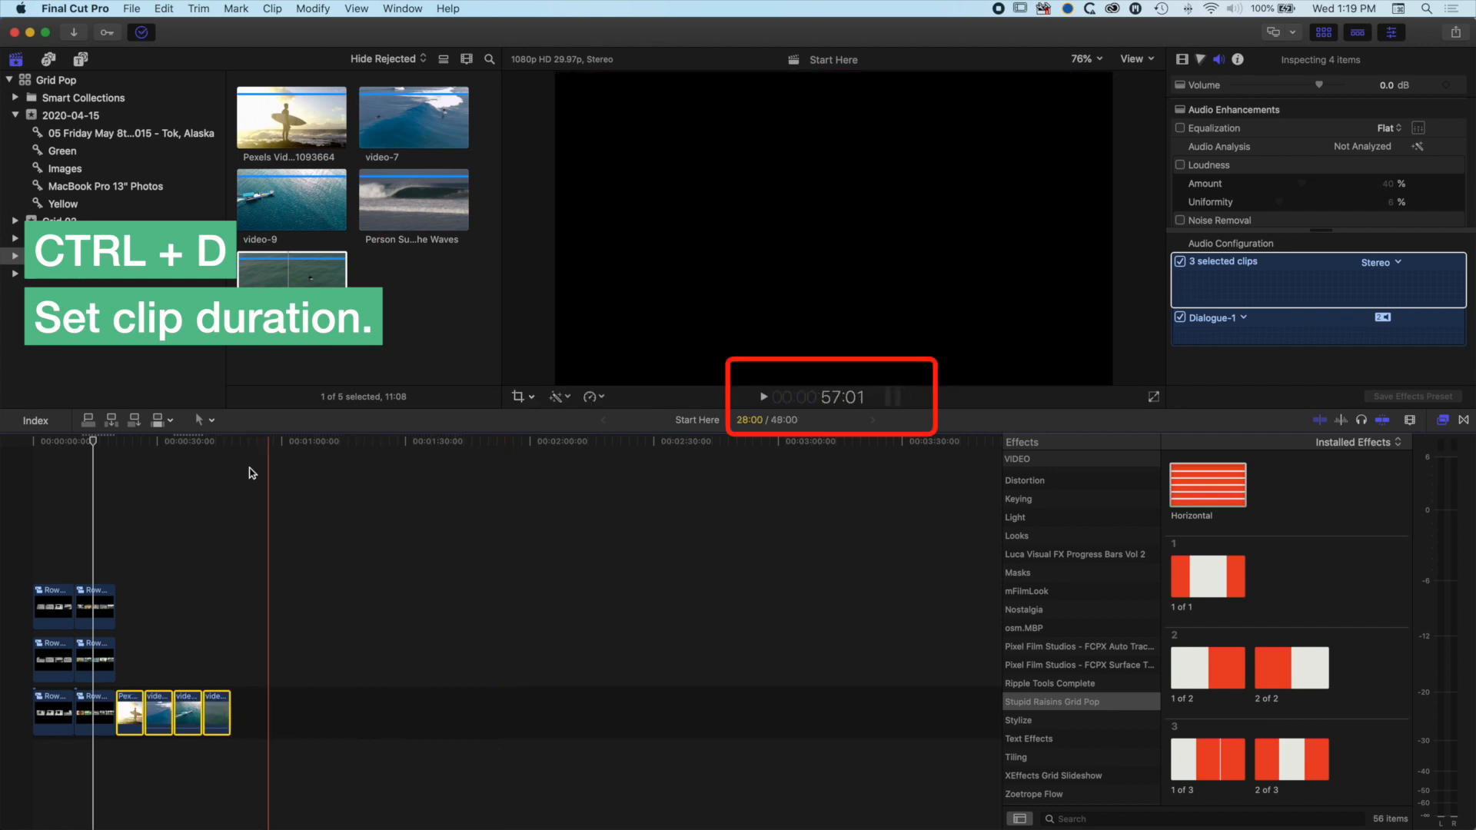
- Apply the Grid Pop effect 1 of 2 to the Pexels surfer clip and 2 of 2 to the video-7 clip
left_click(132, 573)
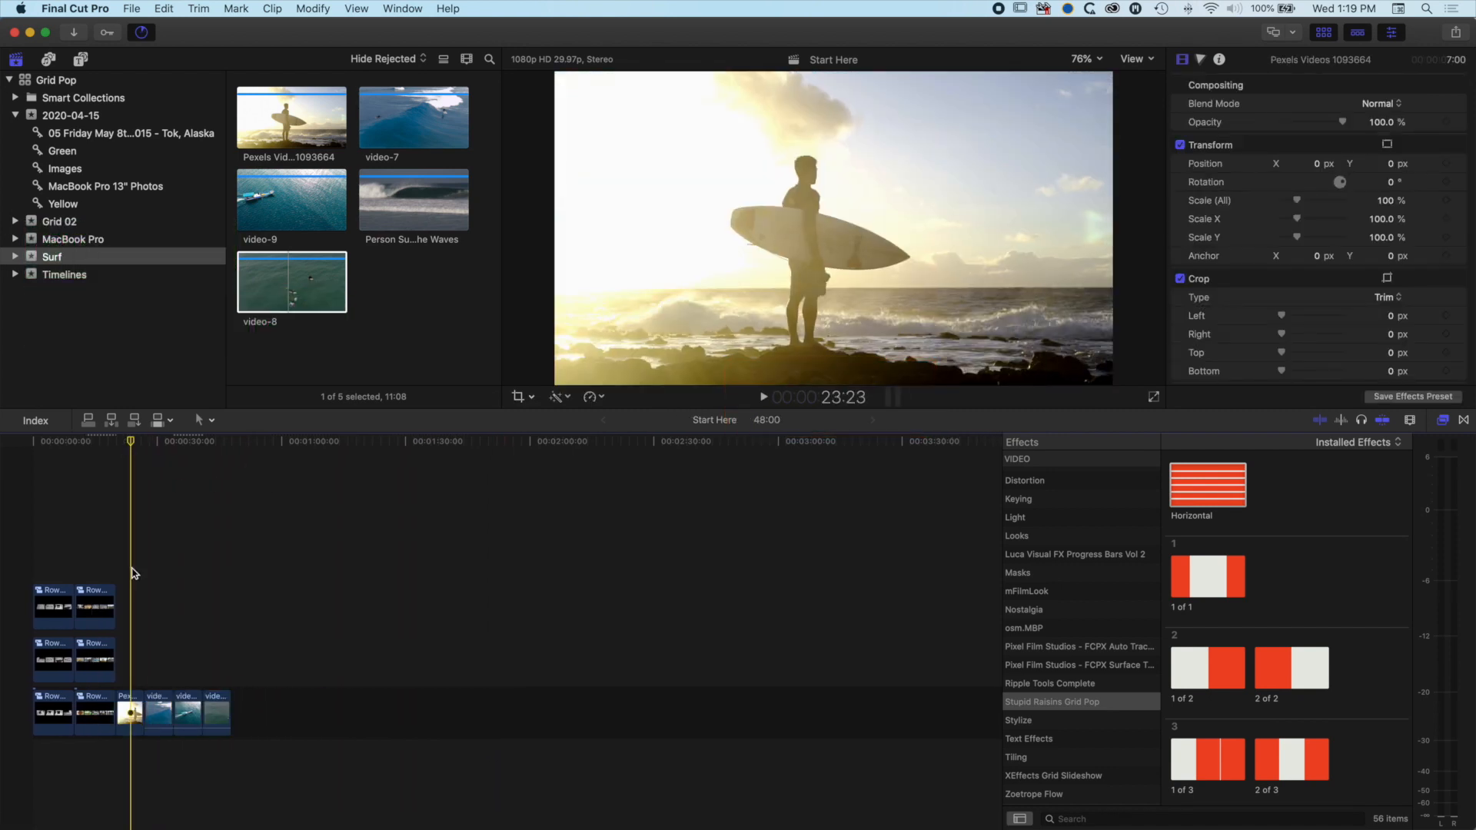
left_click(127, 696)
left_click_drag(1196, 662, 133, 709)
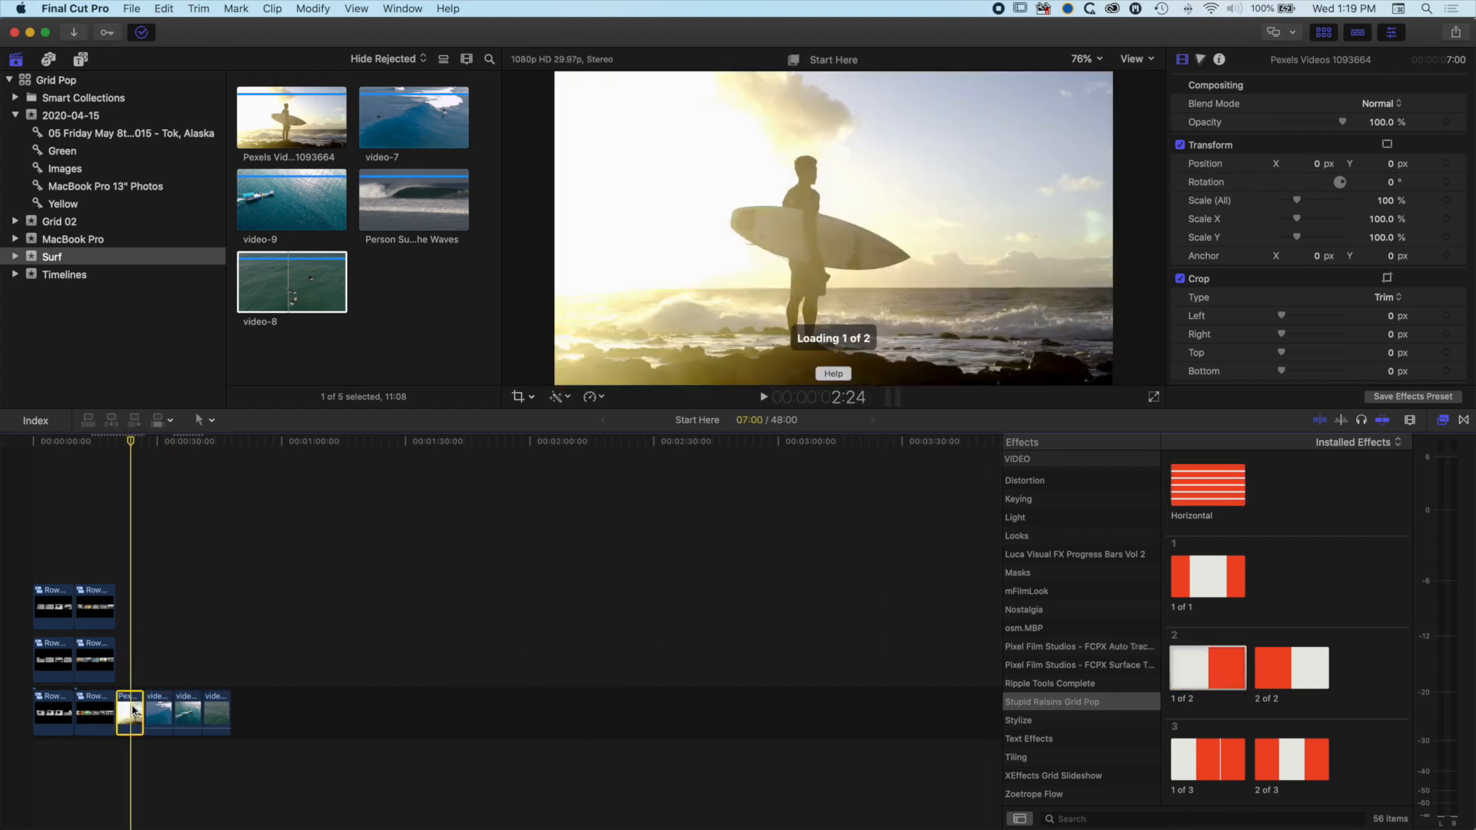
left_click(1278, 673)
left_click_drag(787, 620, 157, 704)
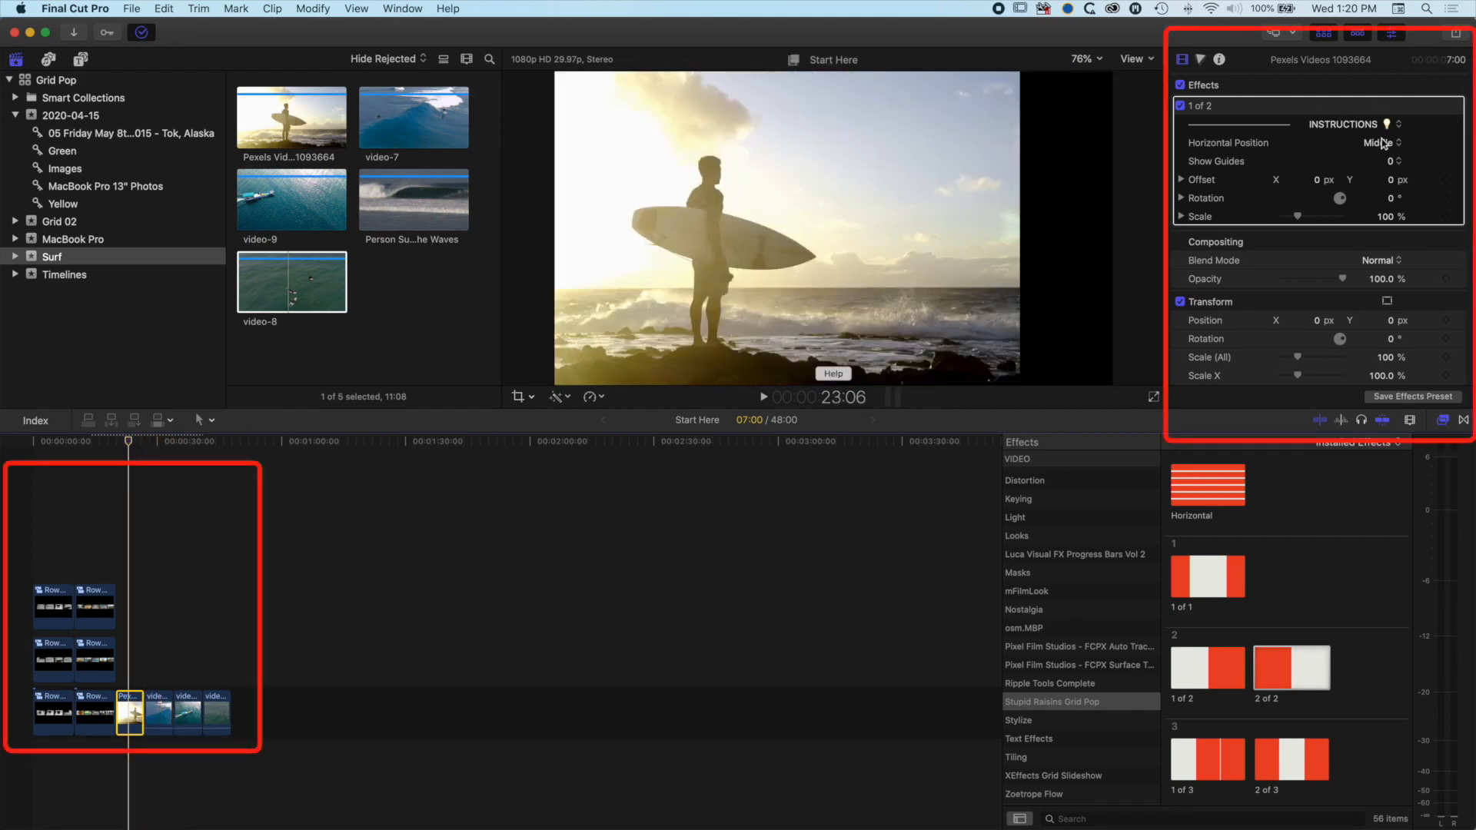
- Set the Grid Pop effect's Scale to 50% on both the Pexels surfer clip and video-7
left_click(1386, 217)
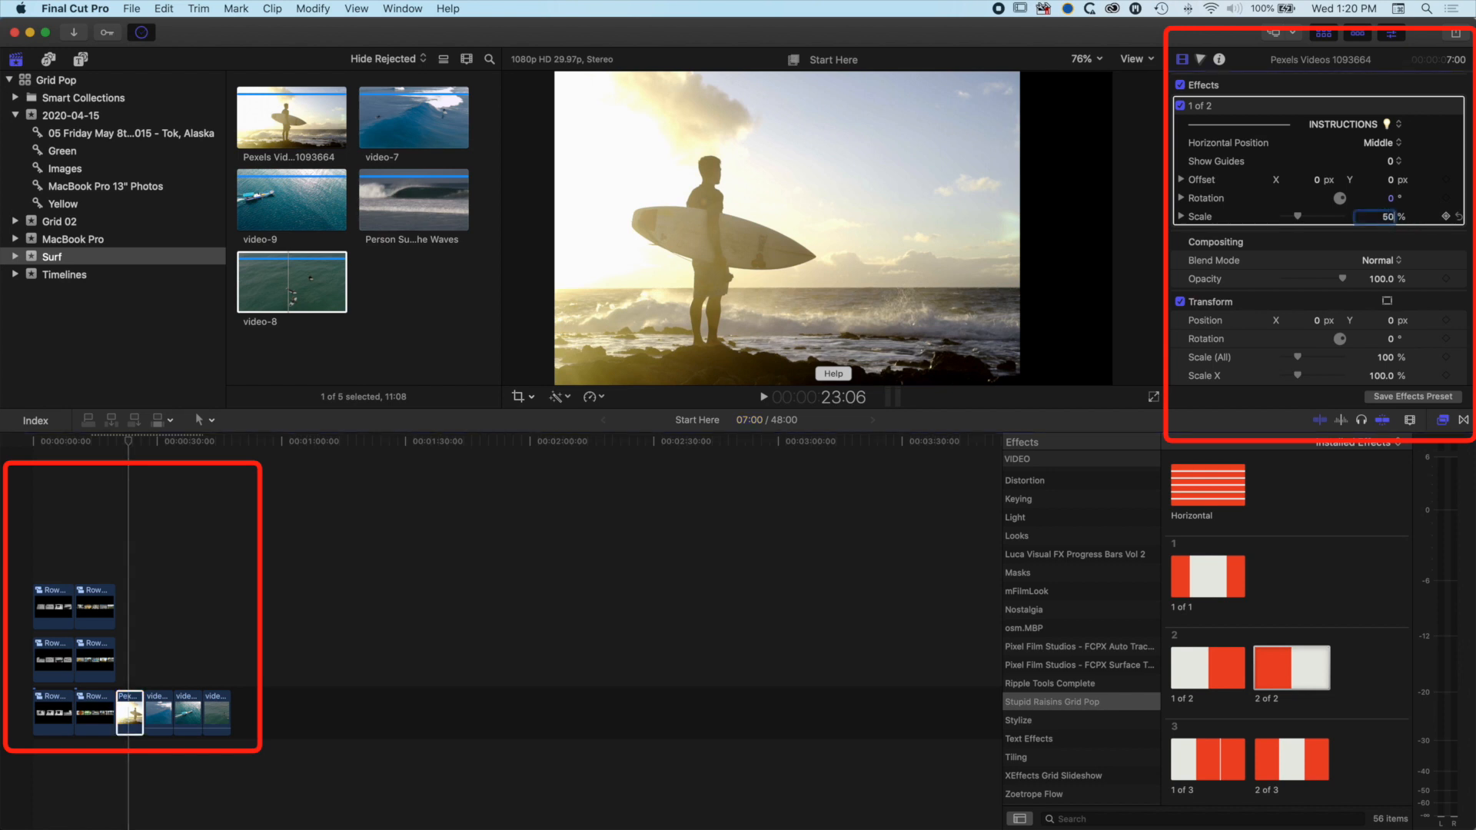
key("Return")
left_click(162, 715)
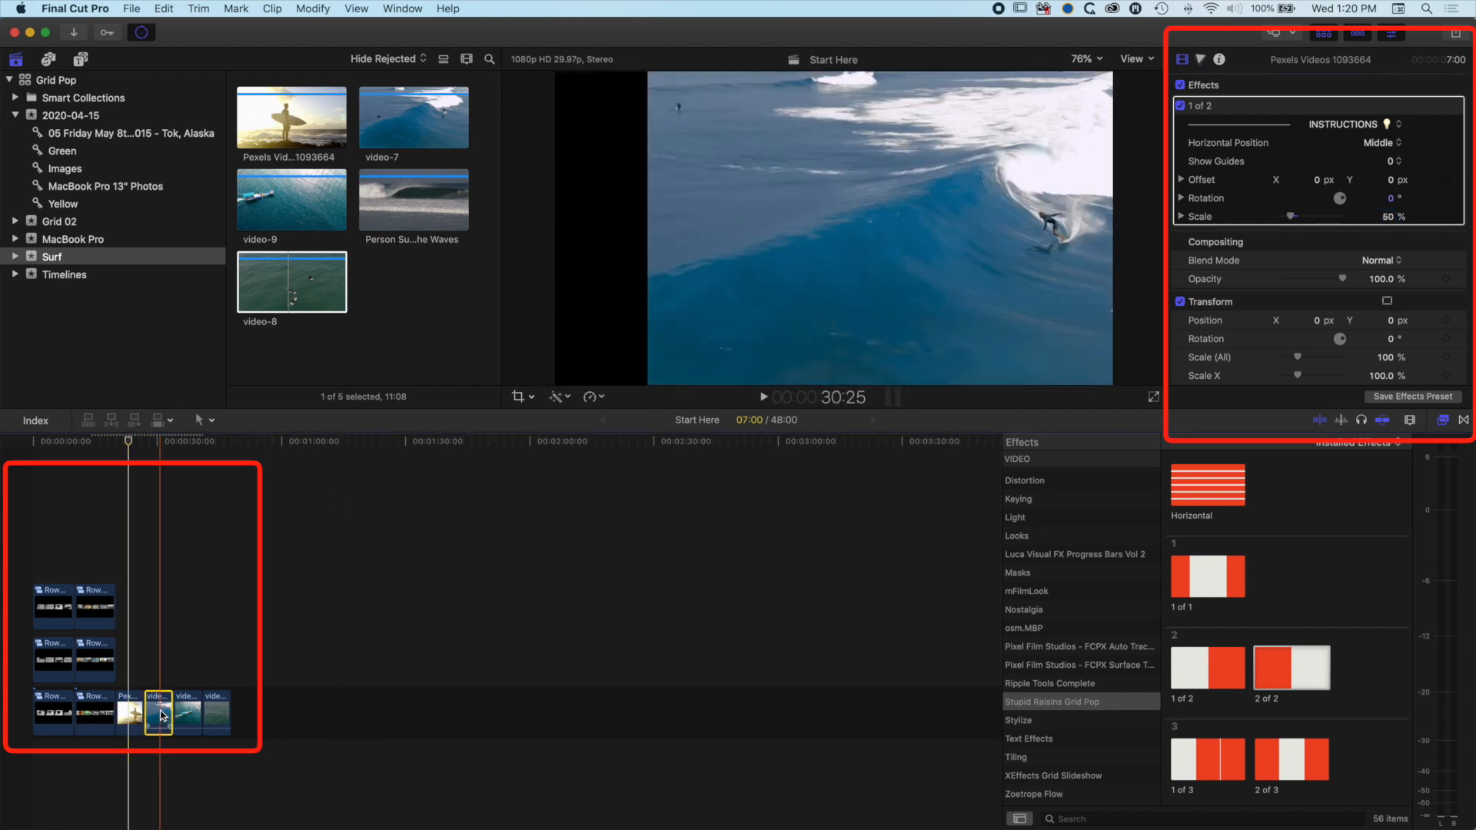
left_click(159, 442)
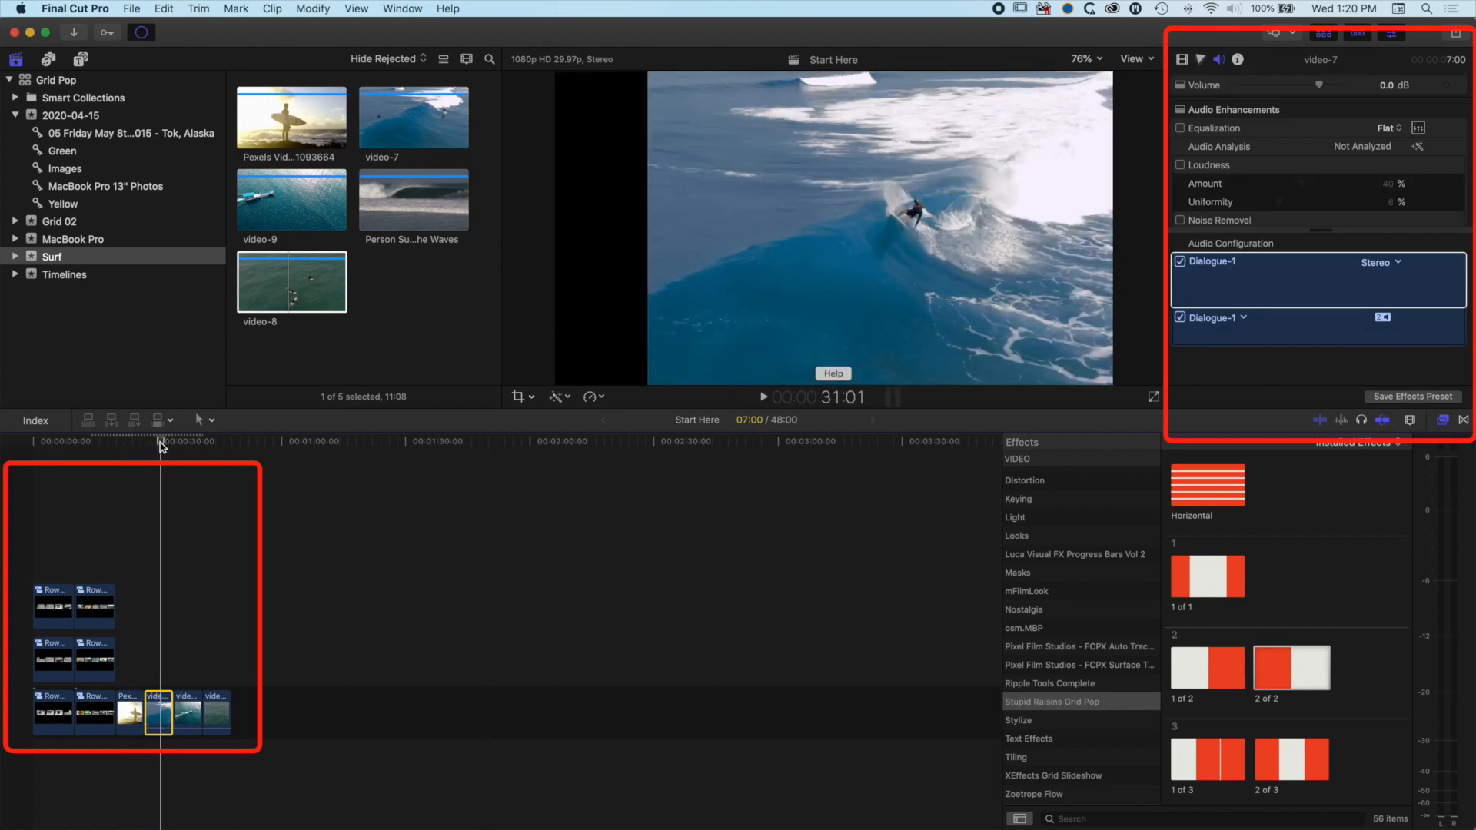
left_click(1183, 60)
left_click(1387, 218)
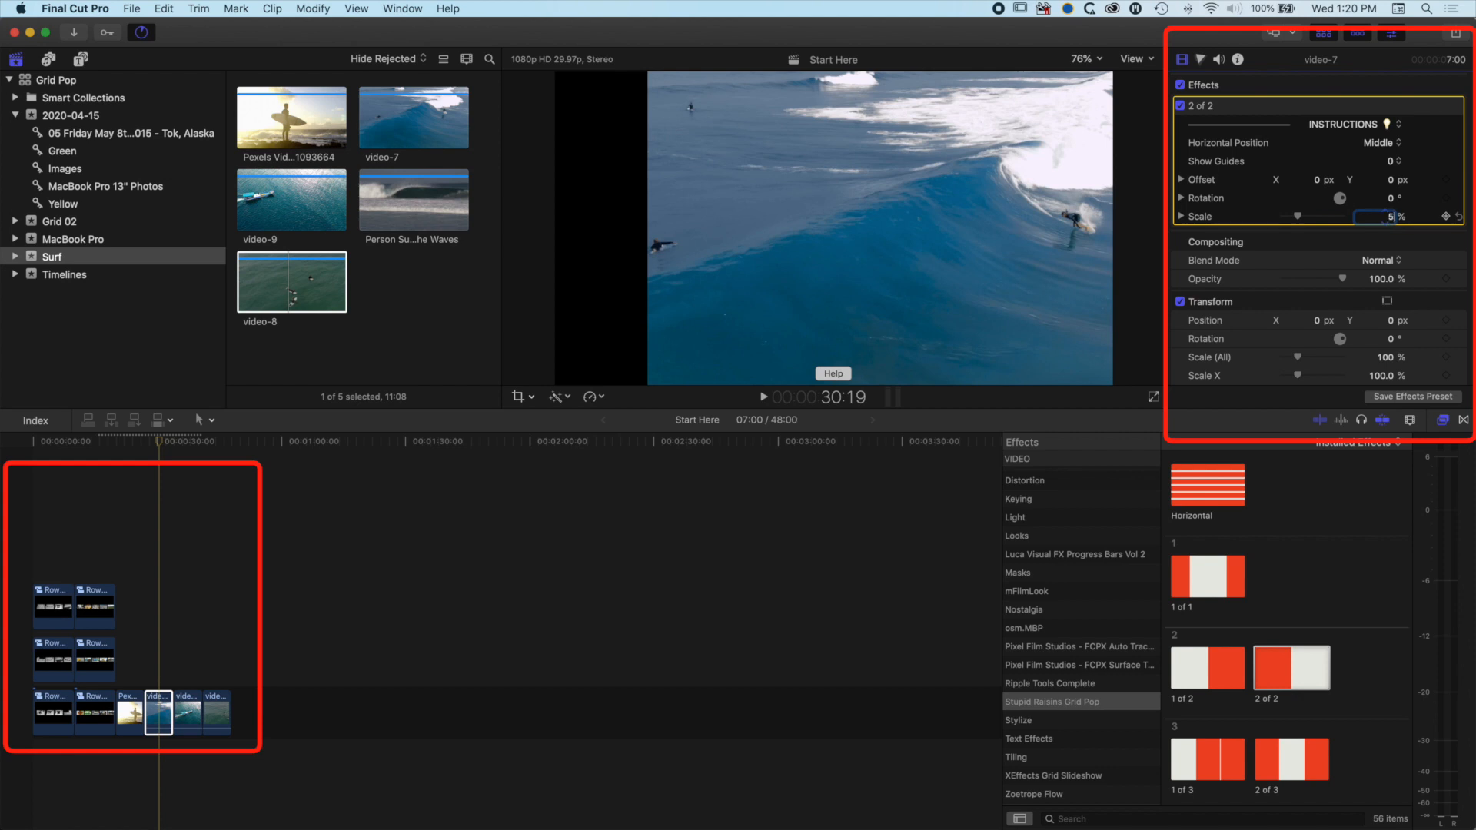
type("50")
key("Return")
- Stack video-7 directly above the Pexels surfer clip and move the playhead over the pair
left_click(144, 442)
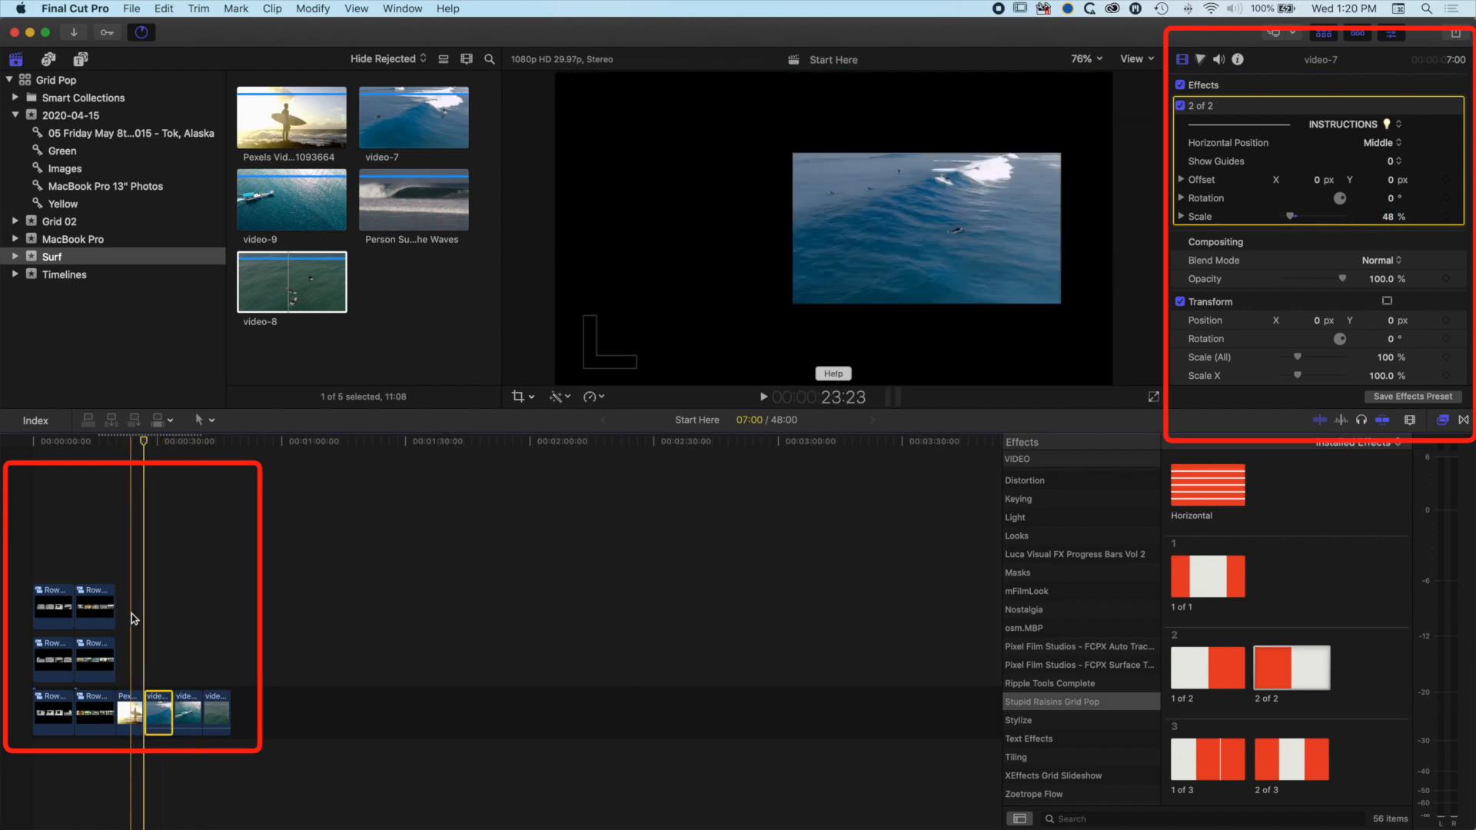
left_click_drag(156, 707, 127, 659)
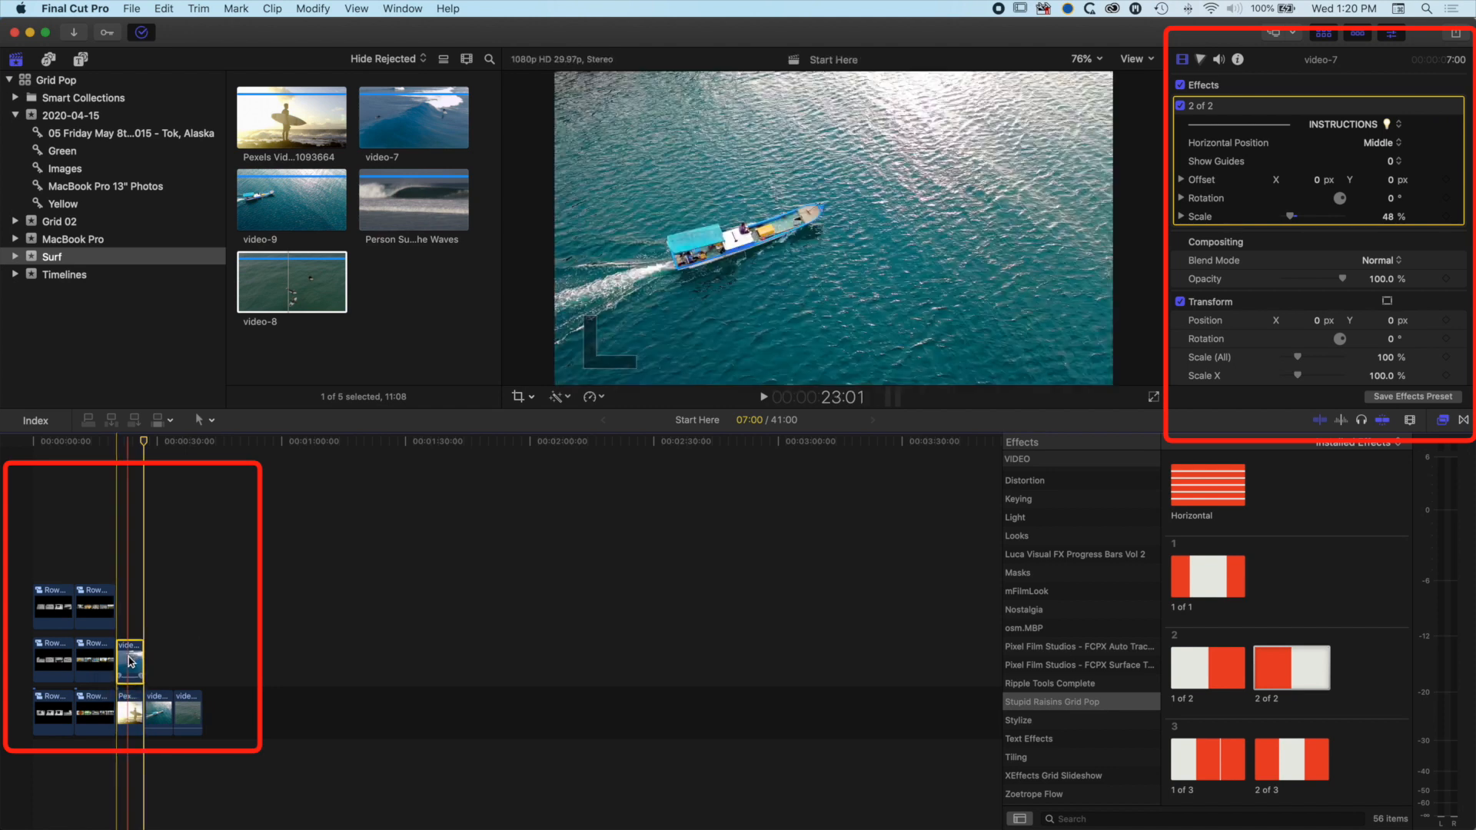
left_click(127, 442)
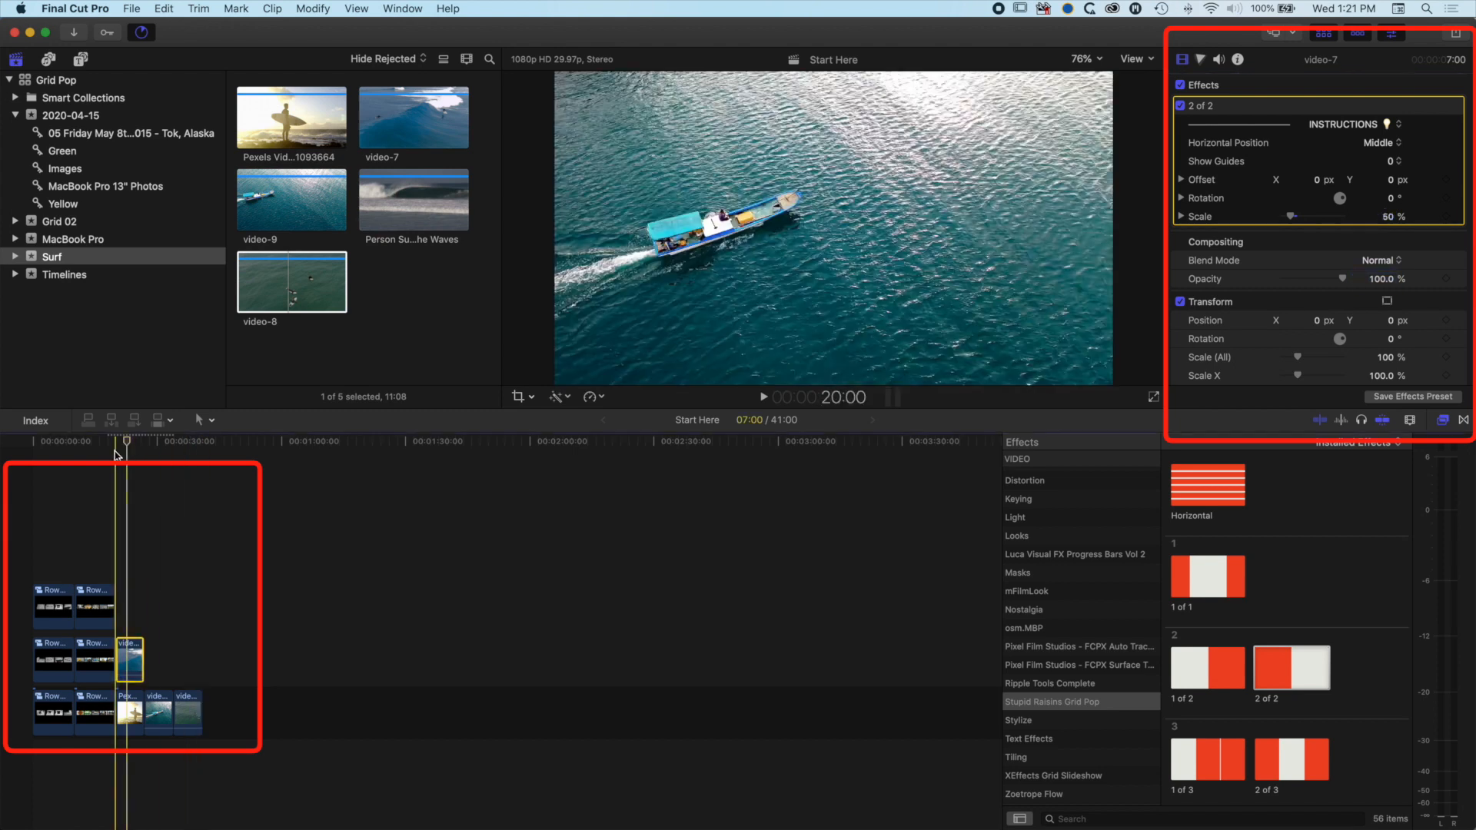
left_click(129, 445)
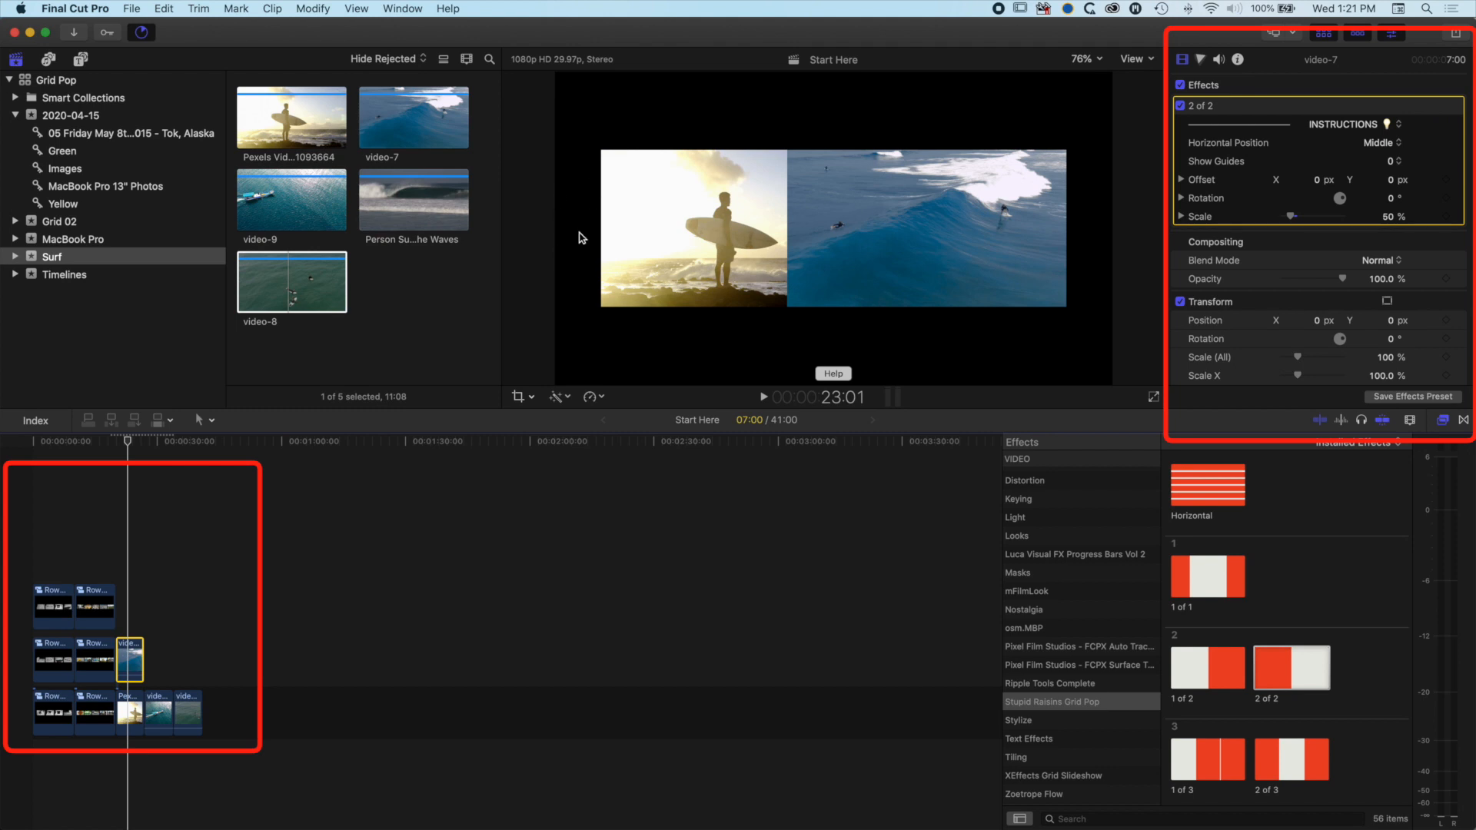
- Set the Grid Pop X Offset to 15 px for video-7 and -15 px for the Pexels surfer clip
left_click_drag(1318, 182, 1317, 179)
left_click(1316, 179)
type("15.")
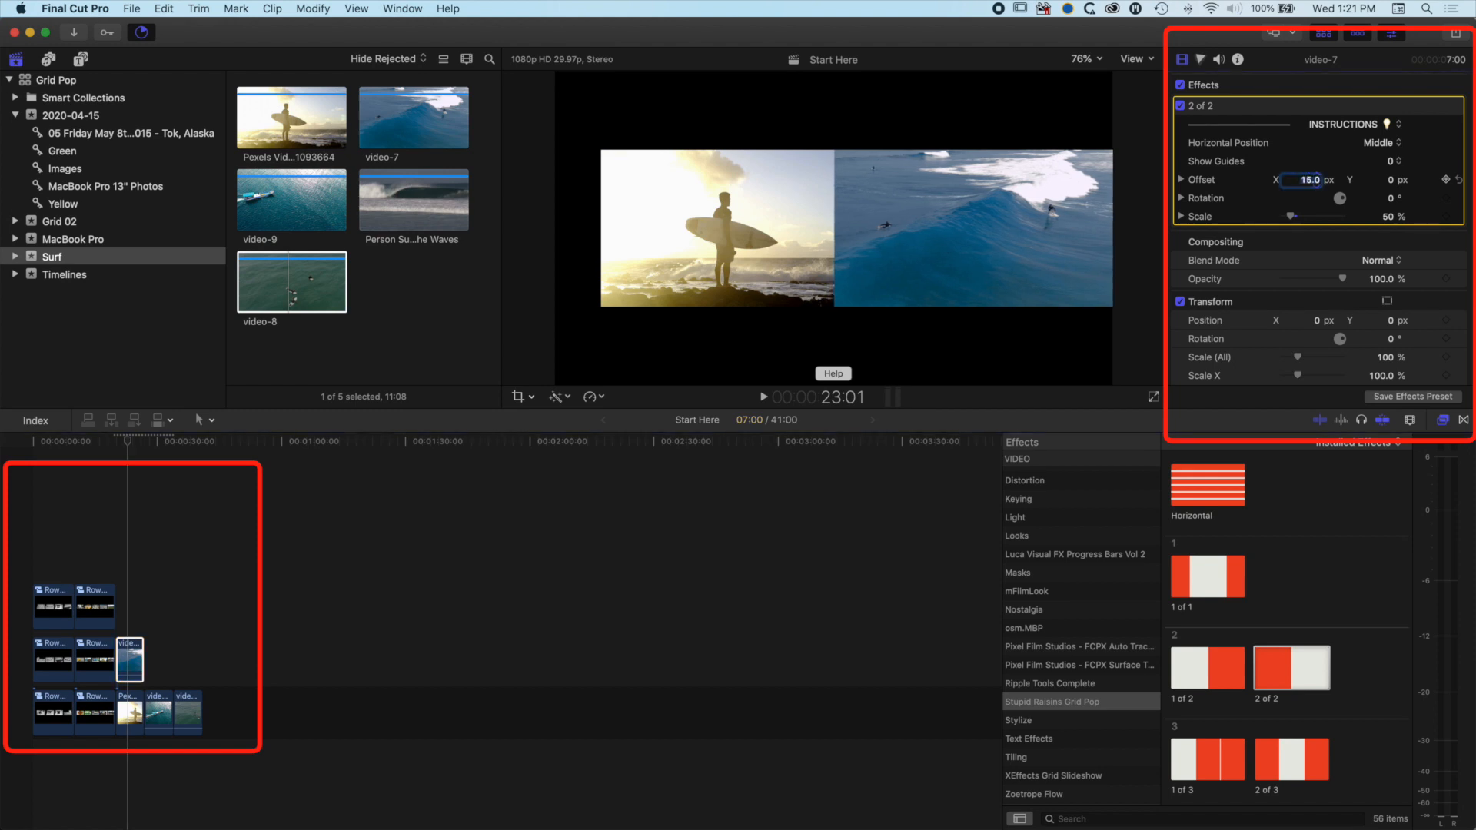
left_click(128, 712)
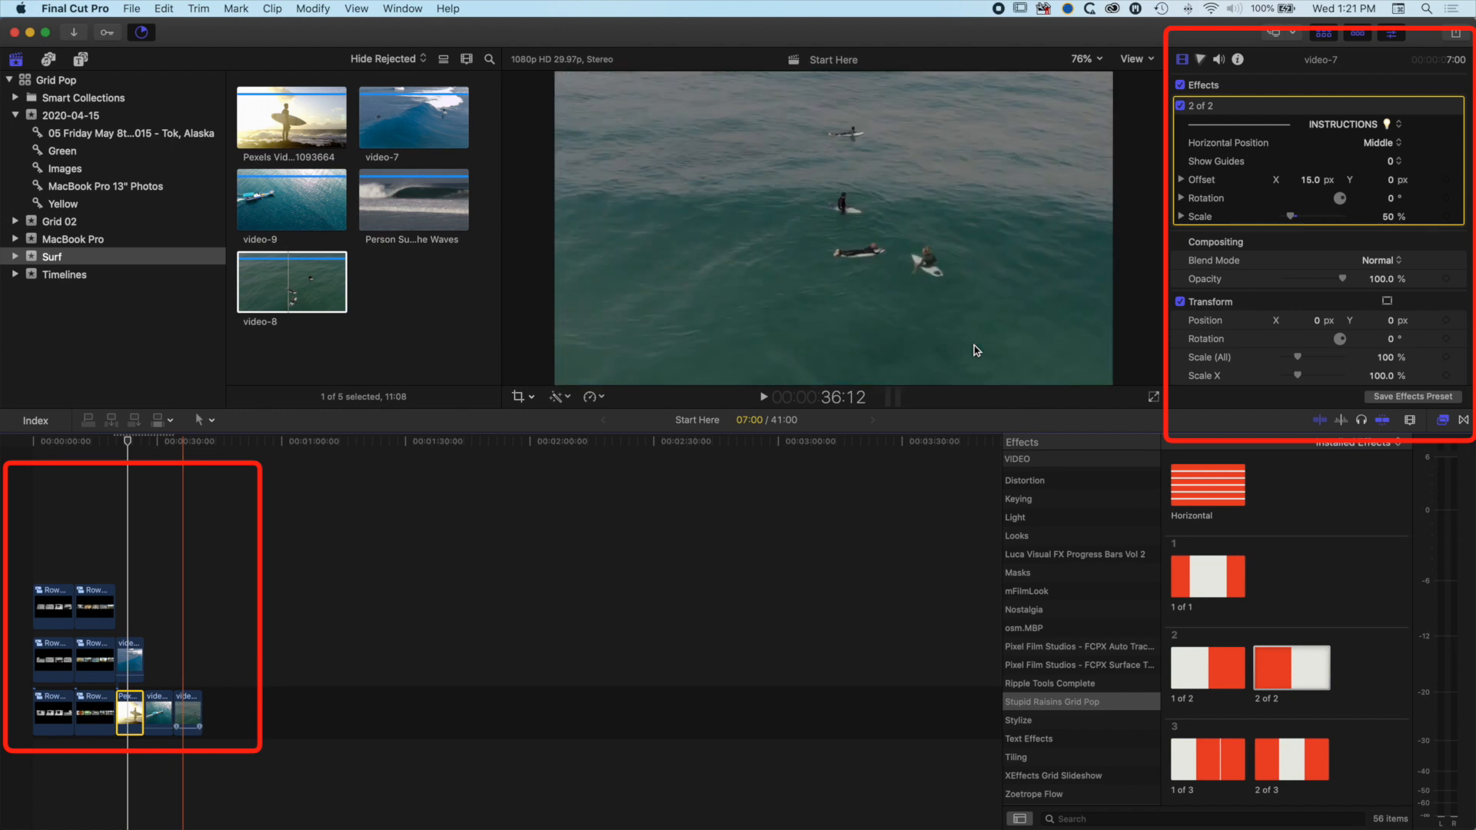
left_click(1317, 180)
type("-15")
key("Return")
scroll(1237, 219, "down", 2)
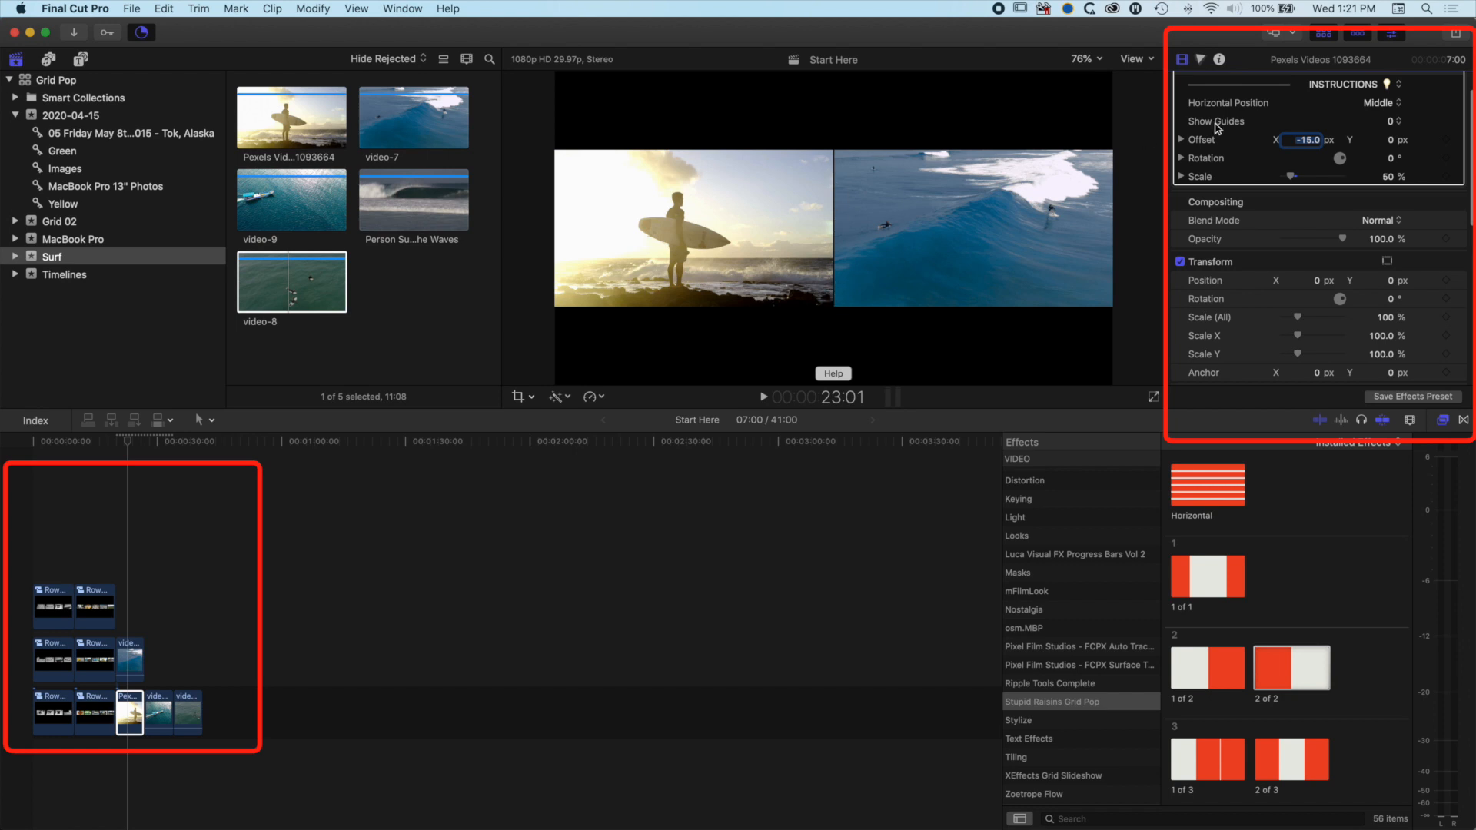
left_click(139, 650)
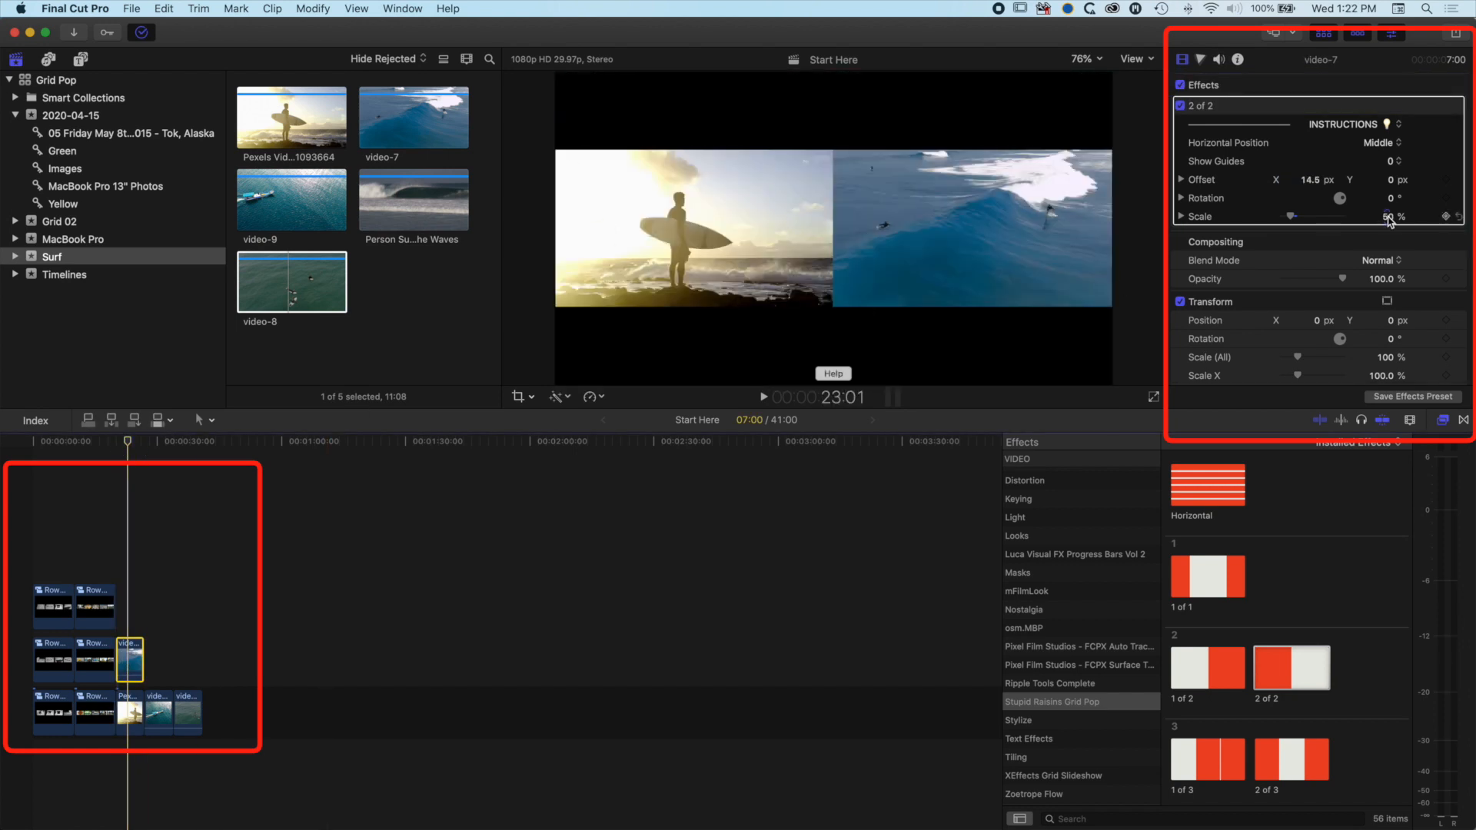
- Set the Grid Pop effect's Scale to 45% on both video-7 and the Pexels surfer clip
left_click(1388, 217)
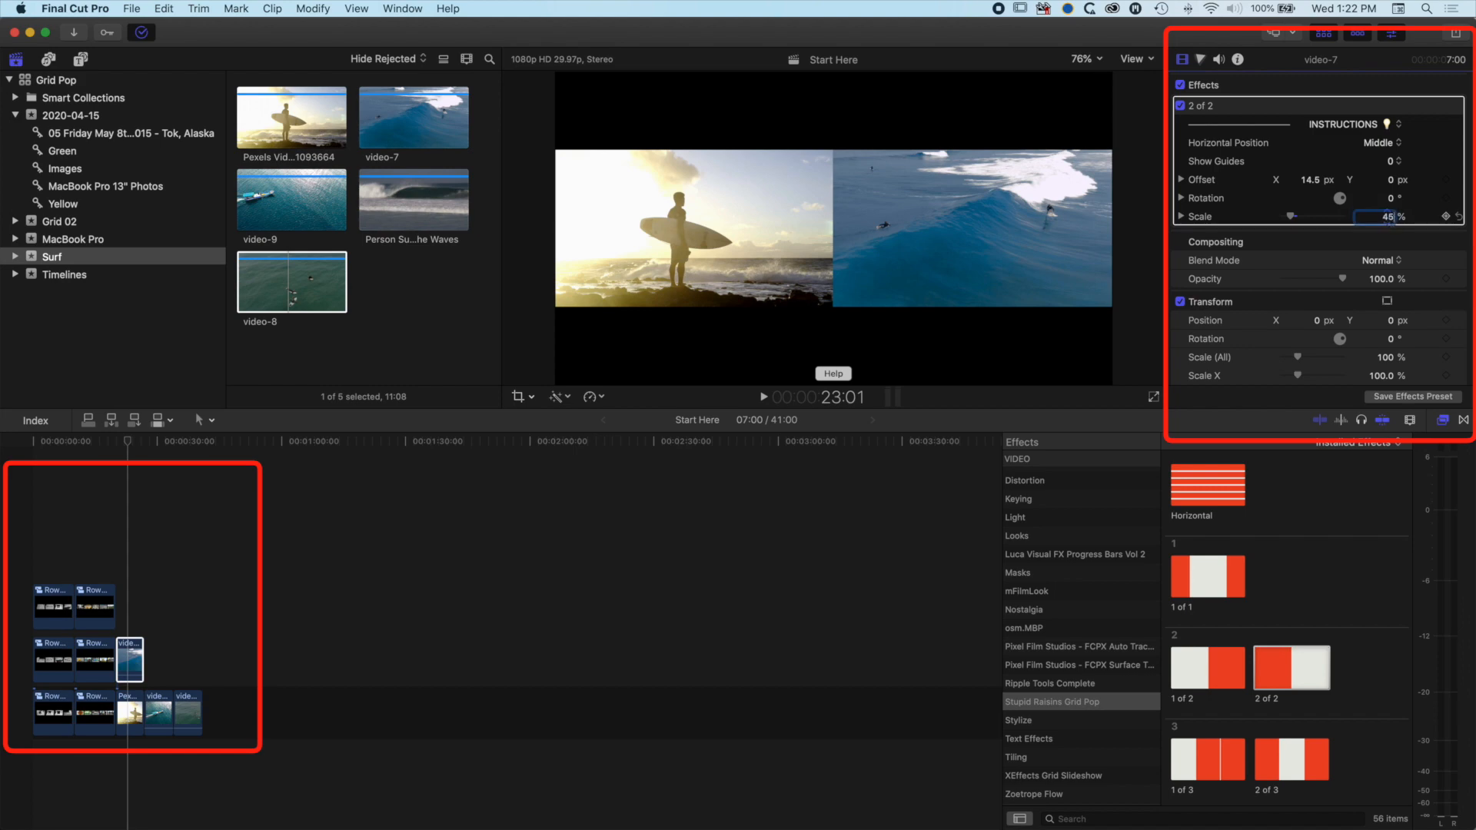
key("Return")
left_click(133, 701)
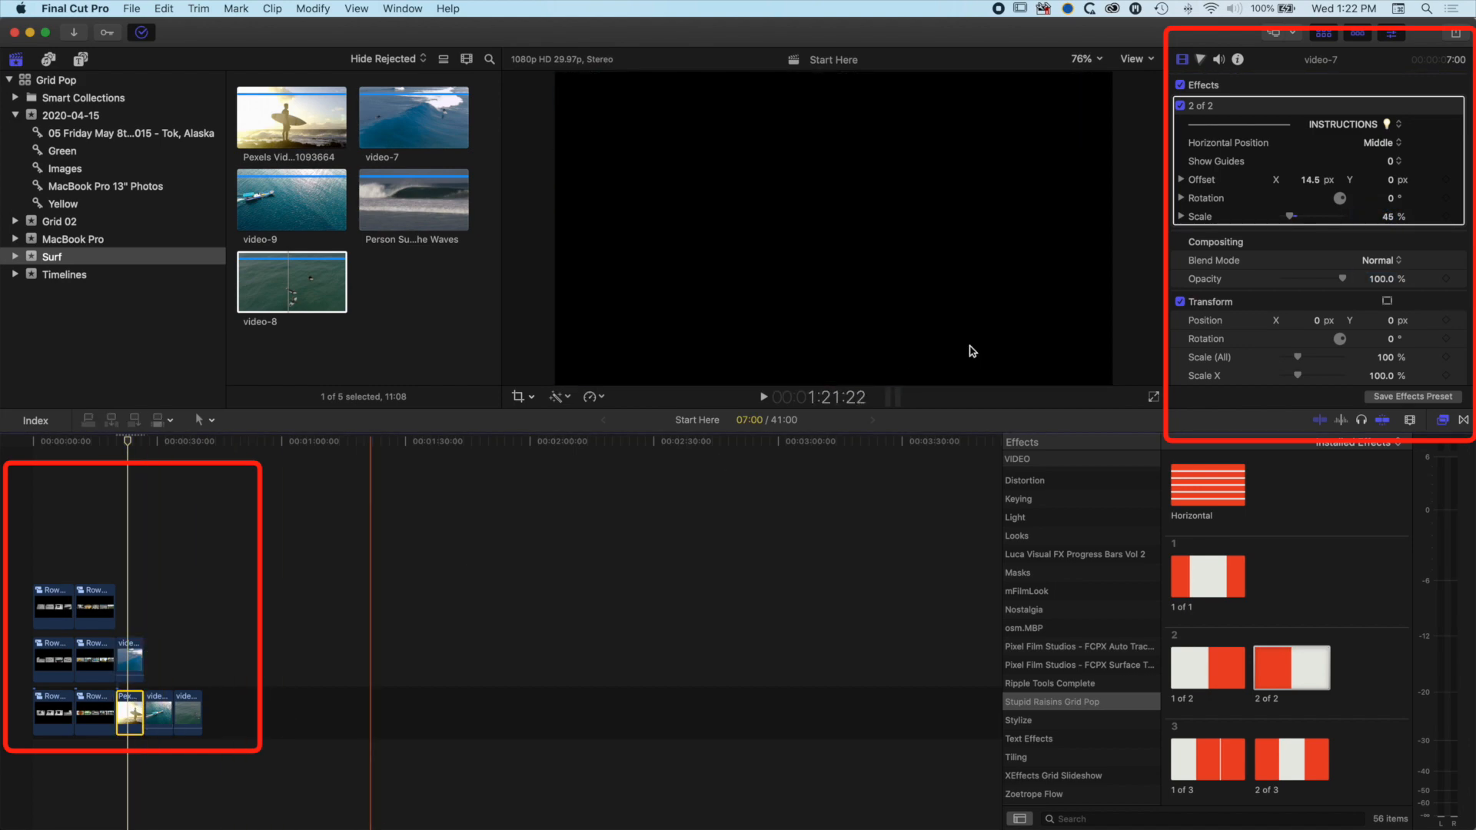
left_click(1388, 217)
type("45")
key("Return")
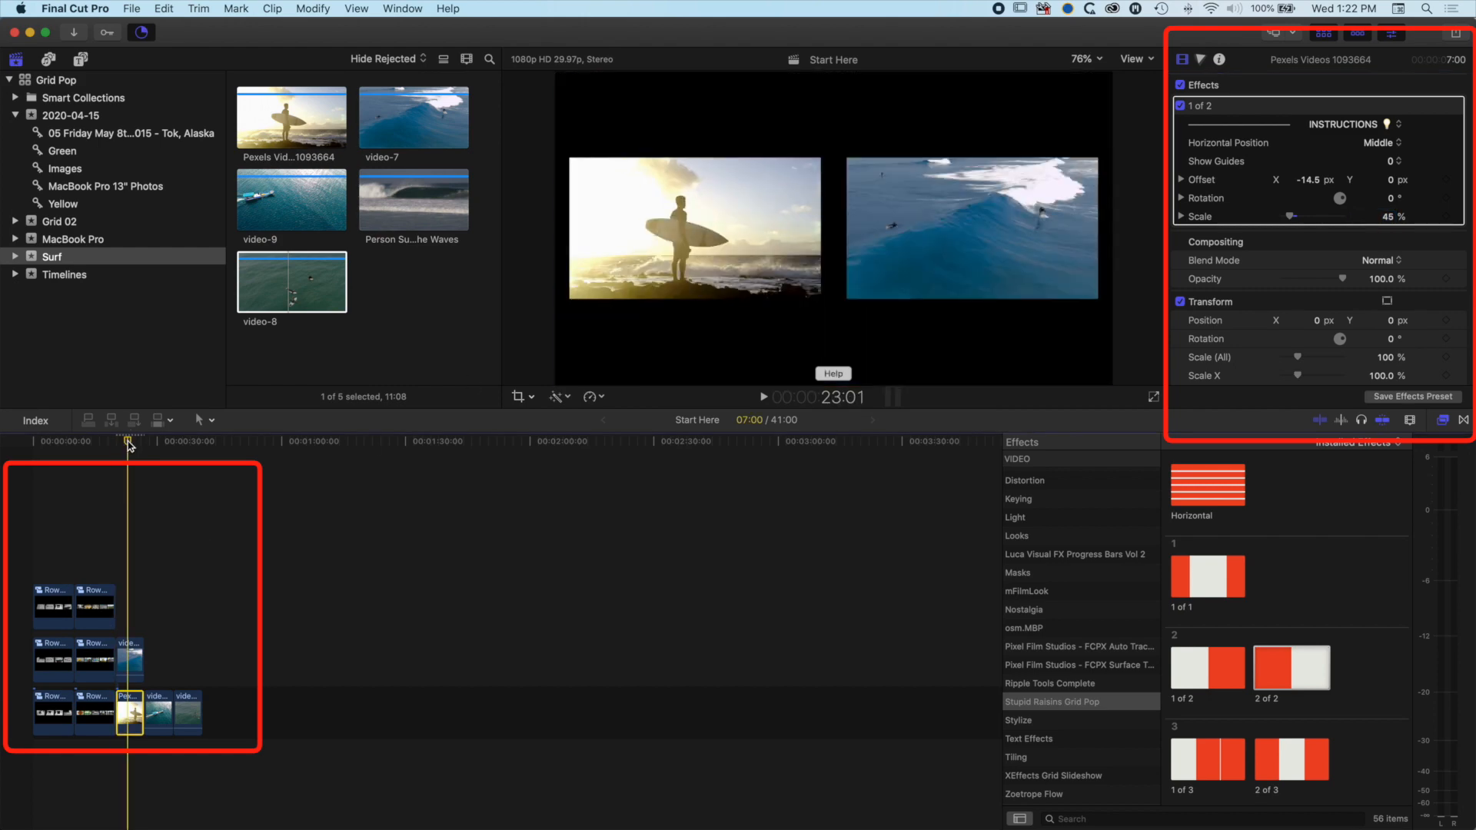
- Stack video-8 directly above video-9 and paste the Pexels surfer clip's 1 of 2 effect onto video-9
left_click_drag(128, 444, 120, 443)
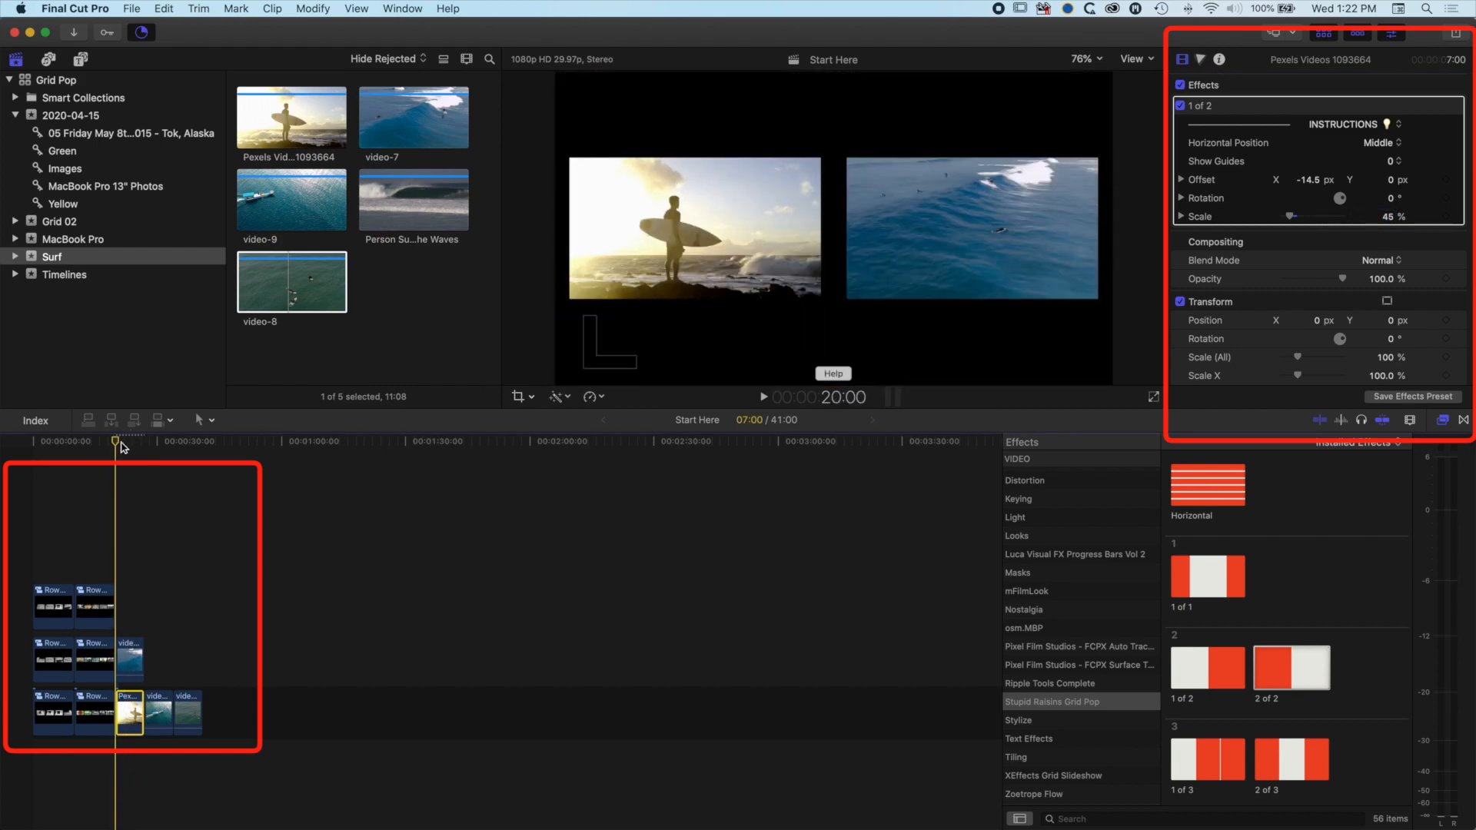
left_click_drag(178, 712, 152, 668)
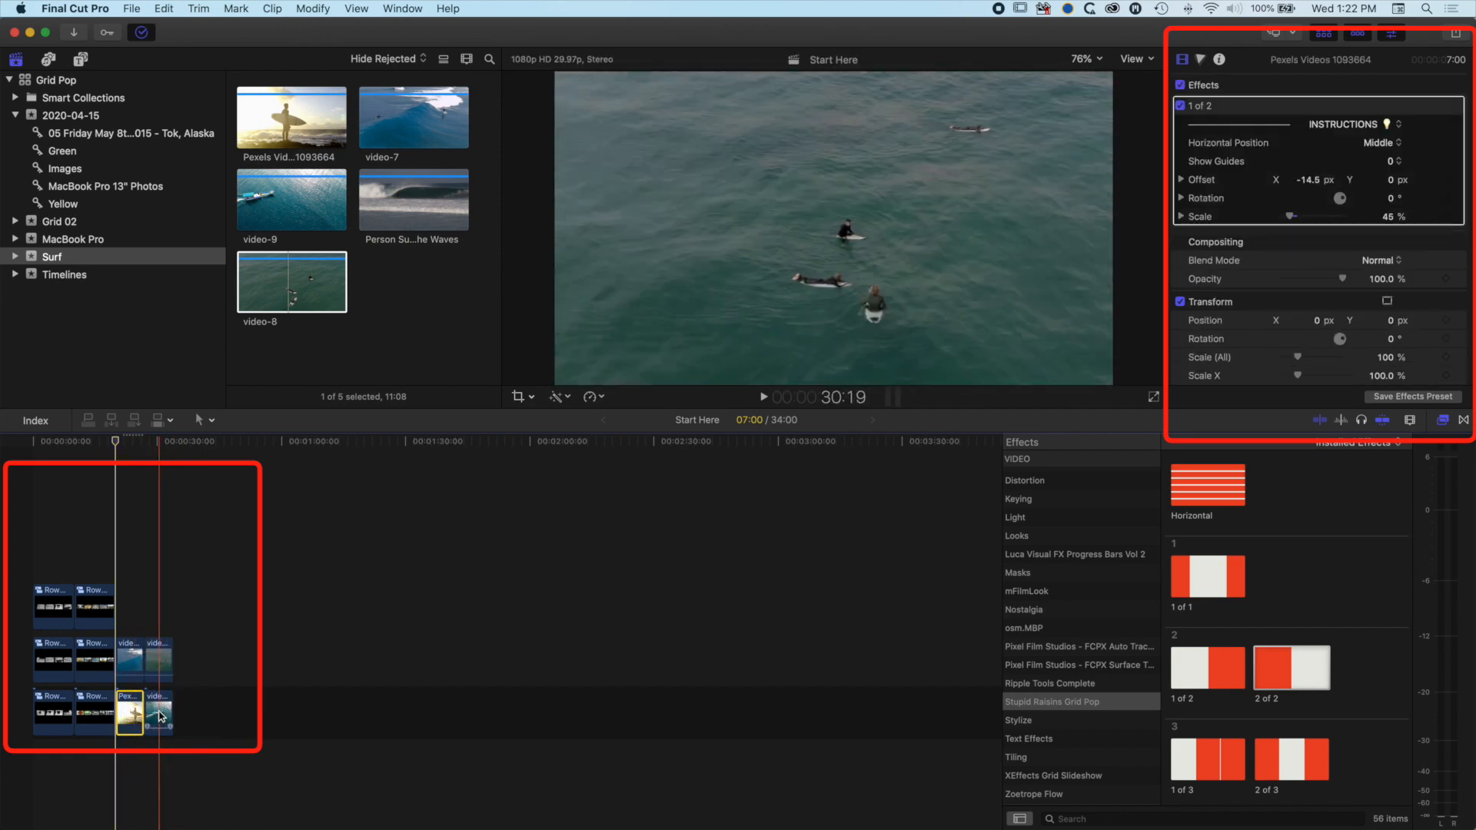
left_click(158, 713)
key("super+shift+v")
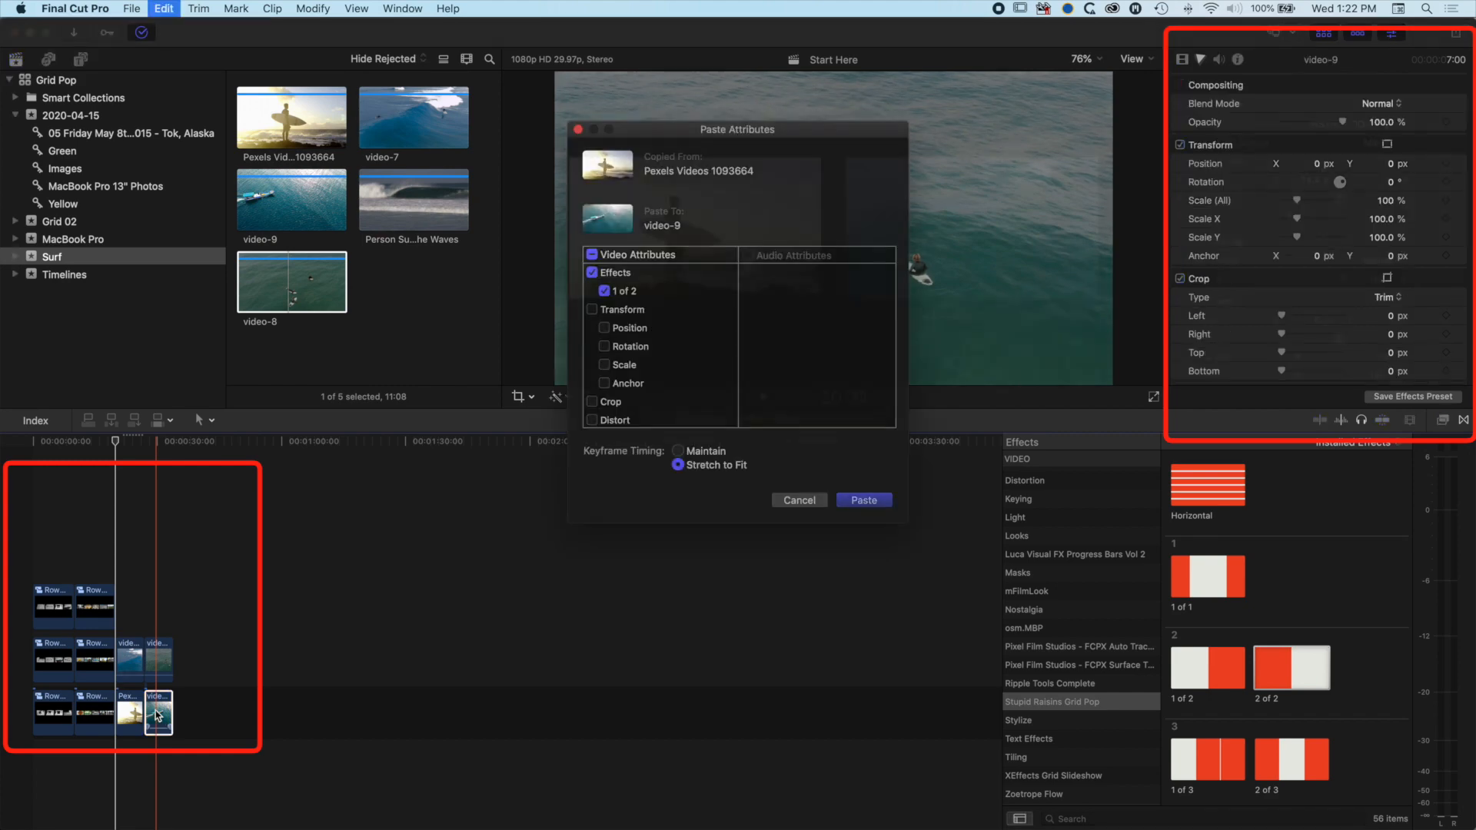
key("Return")
- Paste video-7's 2 of 2 effect with its offset and scale onto video-8
left_click(161, 661)
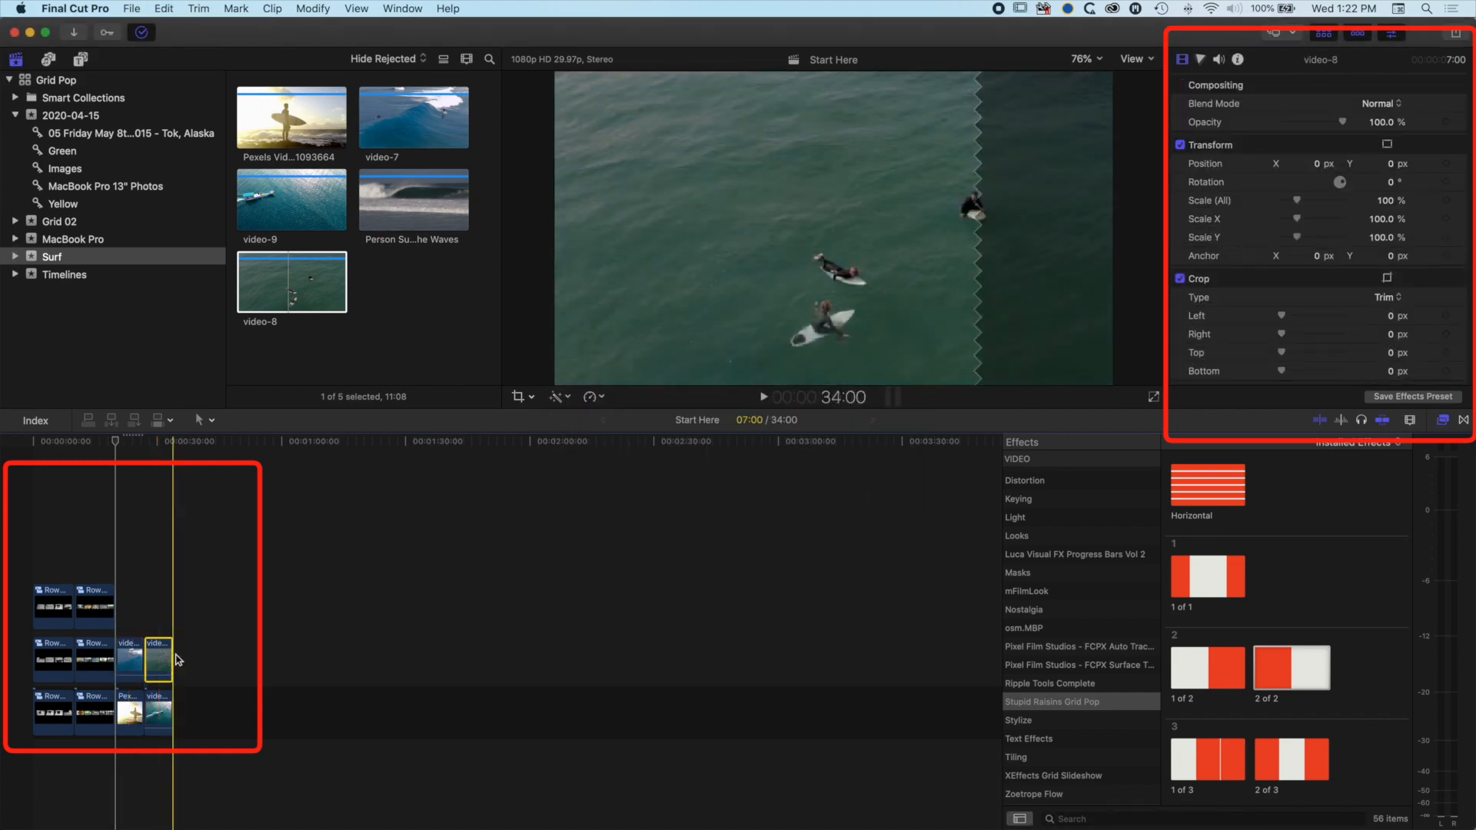
key("super+shift+v")
key("Return")
- Add the Grid Pop Horizontal effect to both video-7 and the Pexels surfer clip
mouse_move(119, 442)
left_mouse_down()
mouse_move(161, 441)
mouse_move(132, 445)
left_mouse_up()
left_click(127, 661)
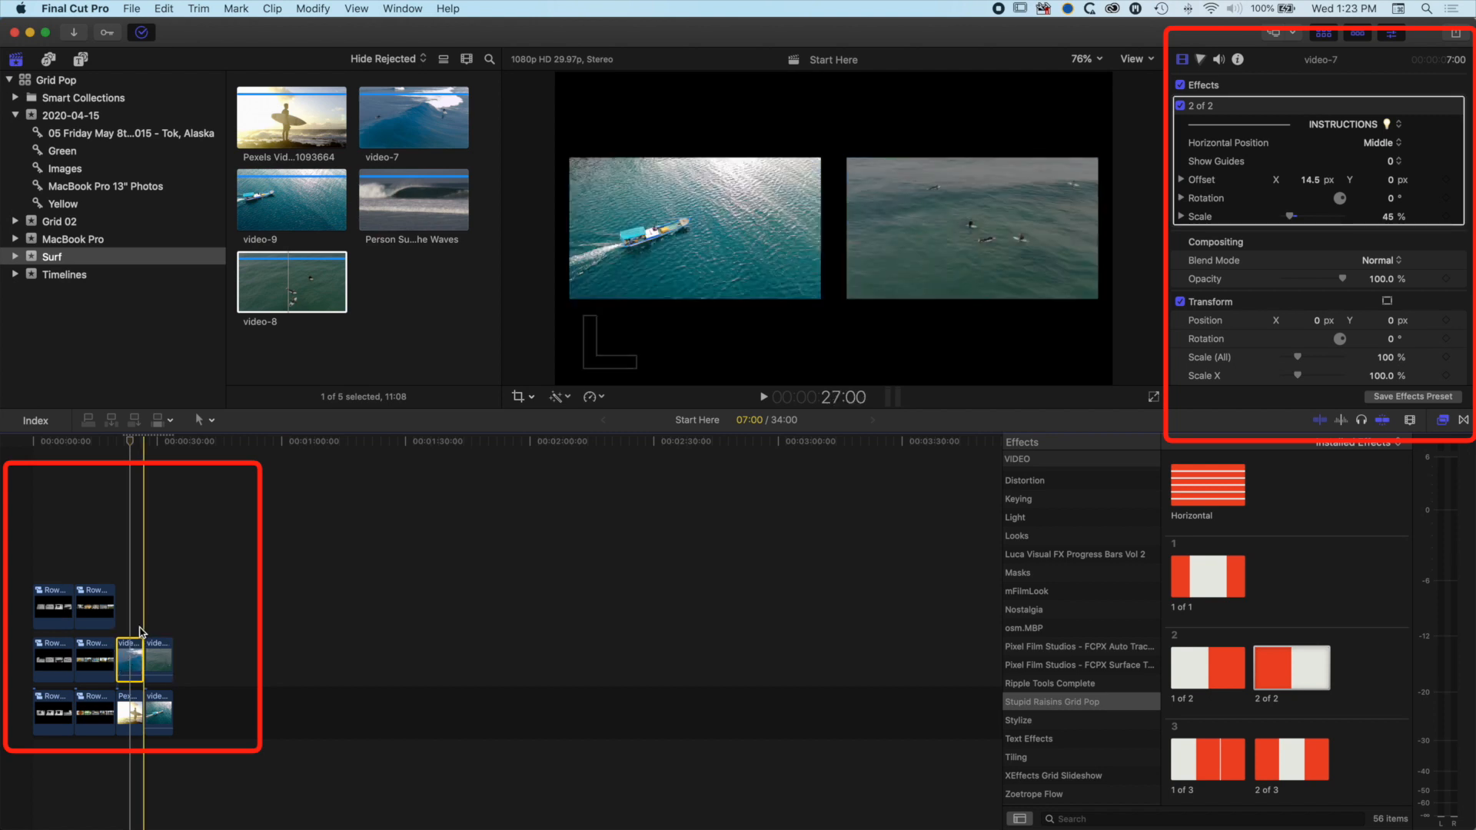
left_click(136, 670)
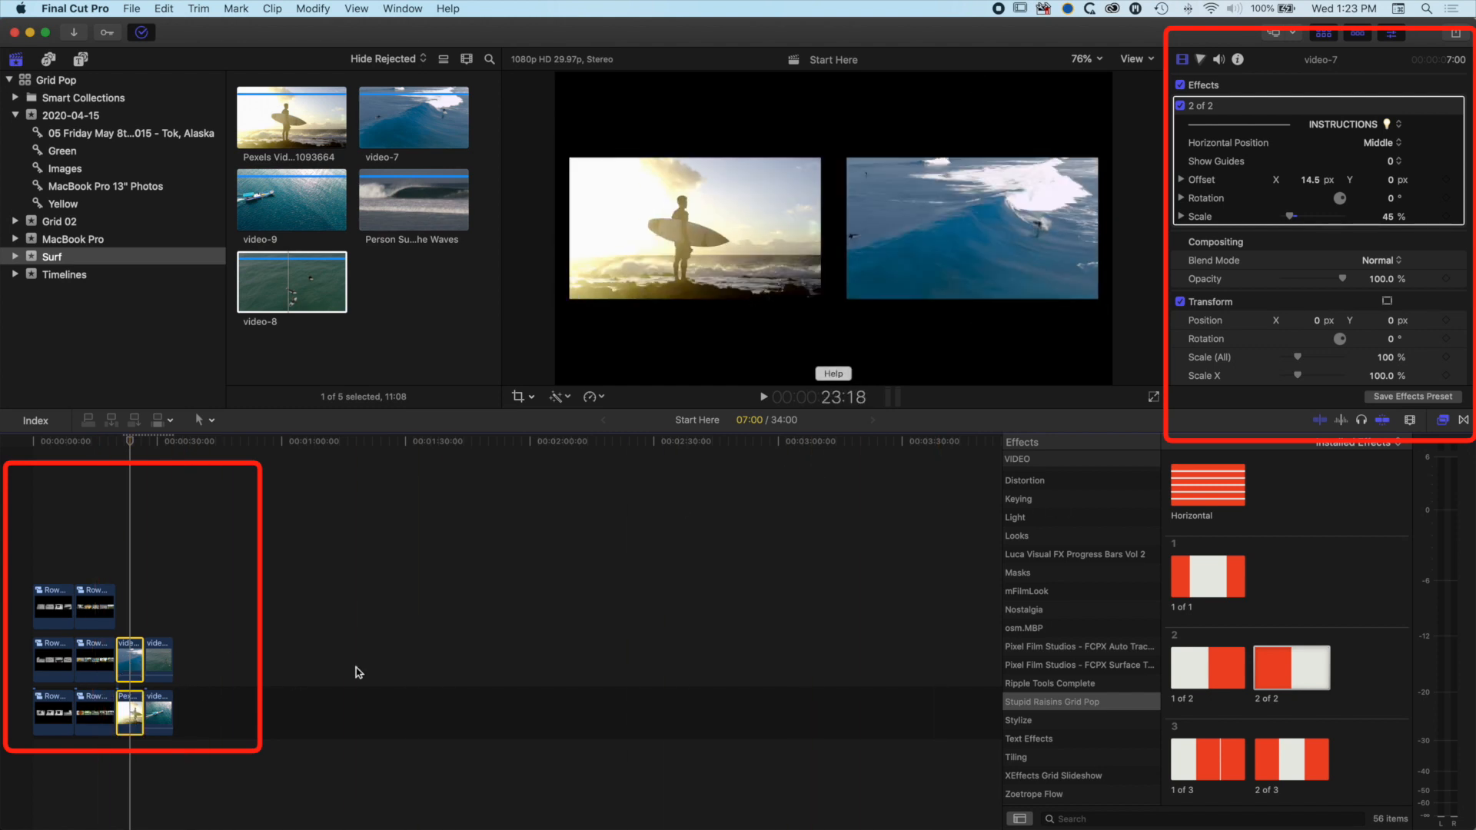
double_click(1205, 492)
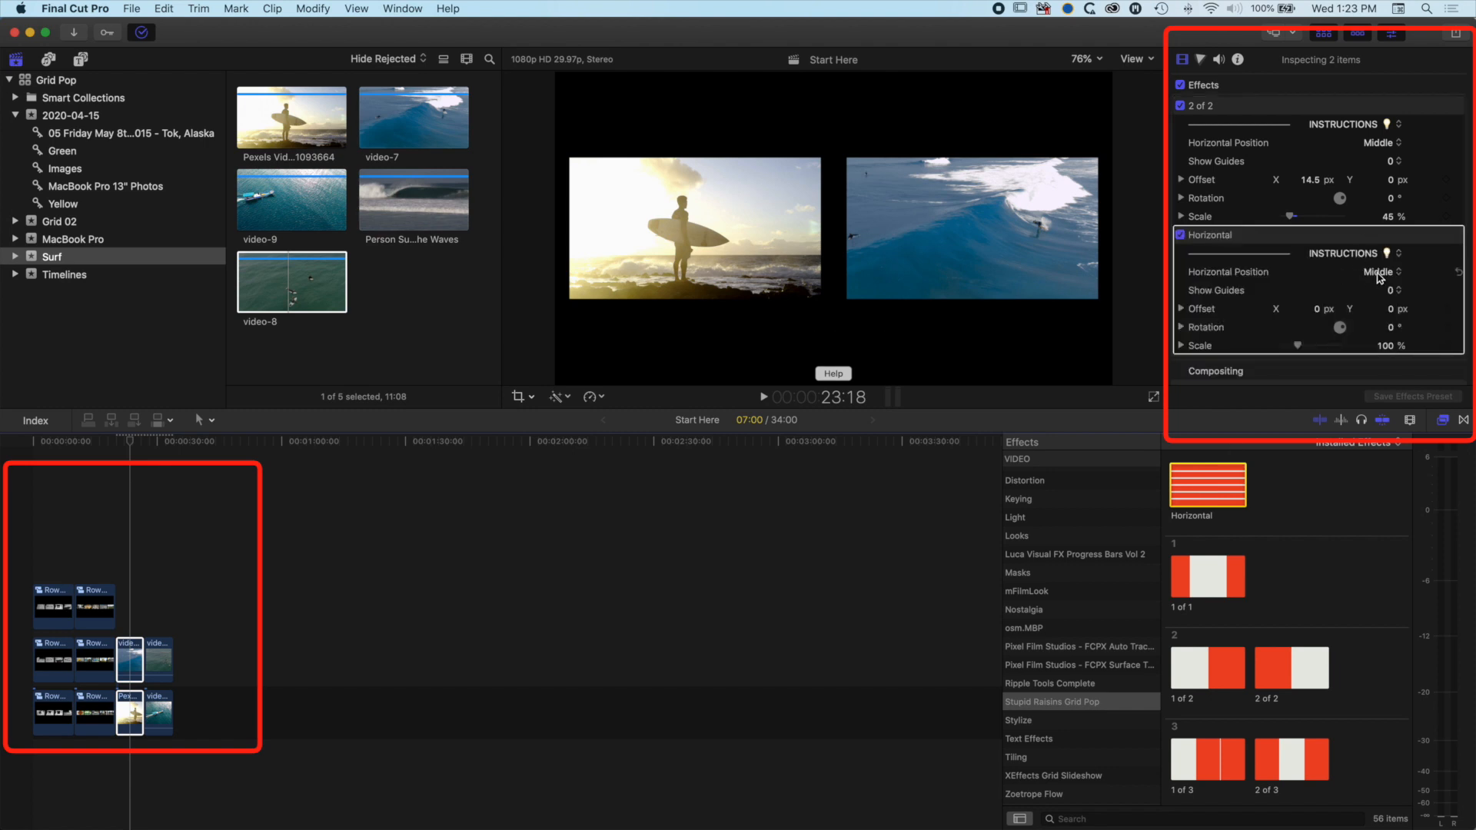
- Set the Horizontal effect's Horizontal Position to 1 of 2 on both video-7 and the Pexels surfer clip
left_click(1379, 272)
left_click(1376, 296)
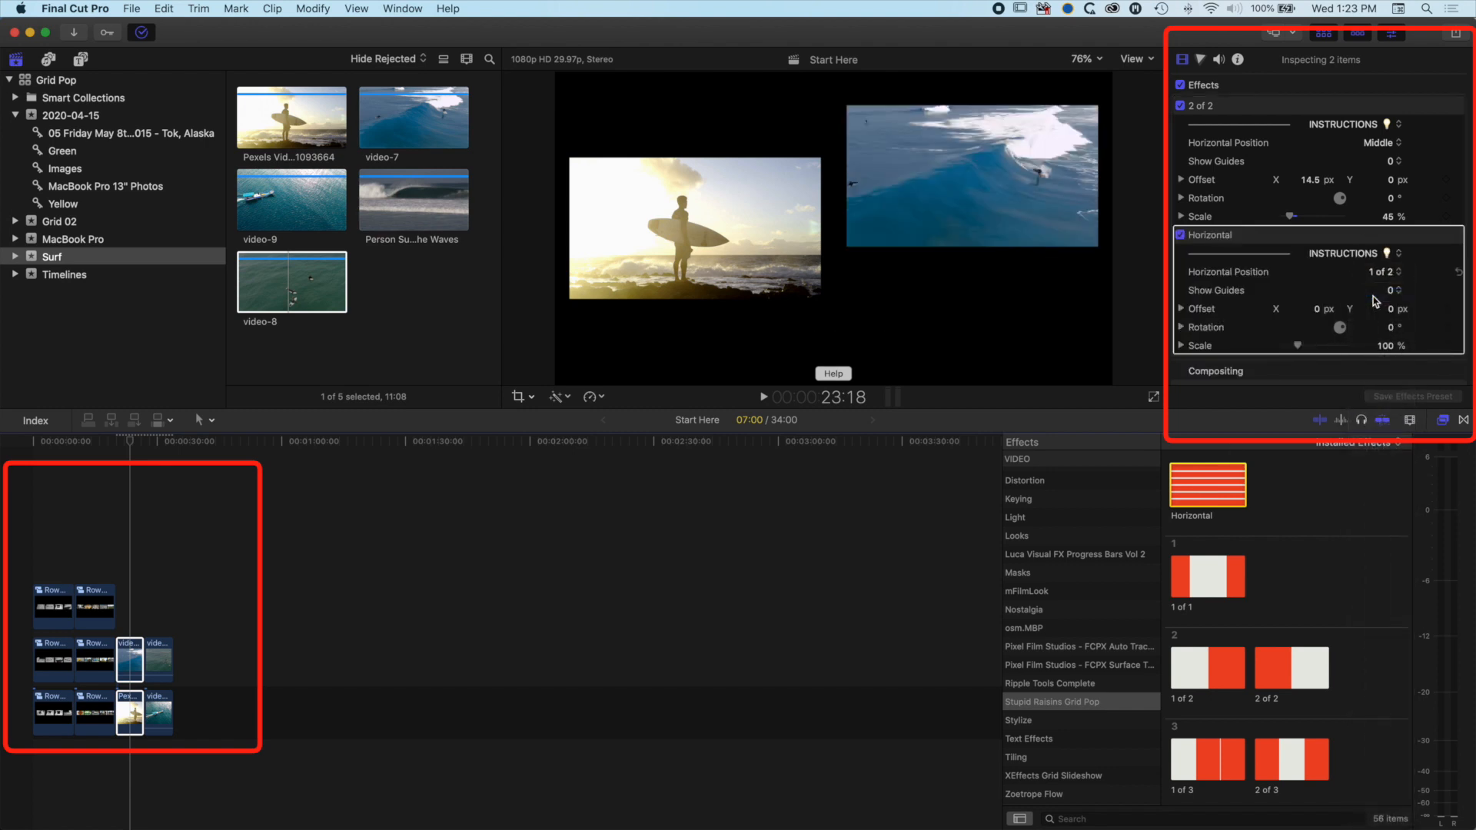
left_click(130, 659)
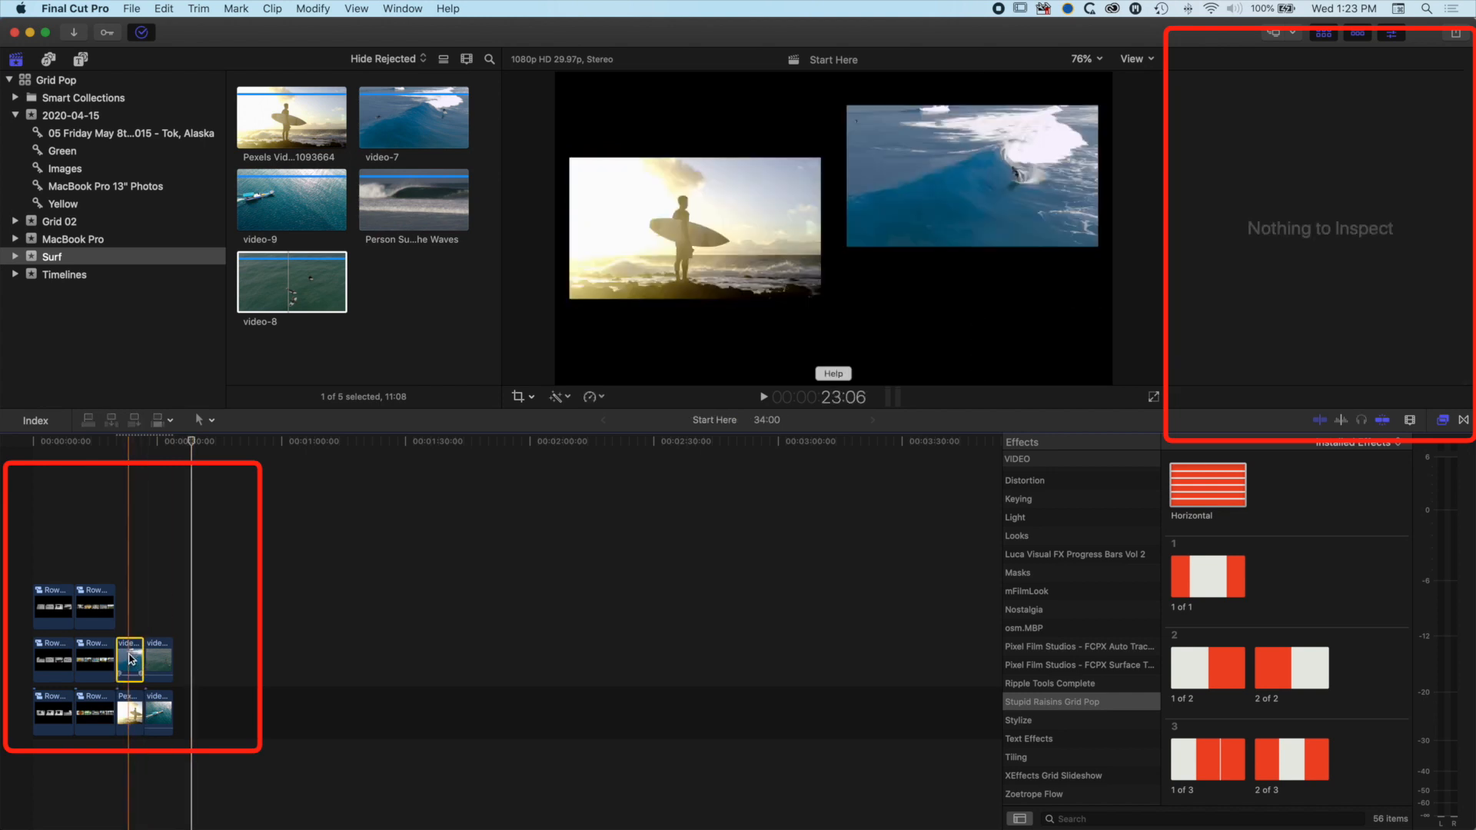
left_click(130, 711)
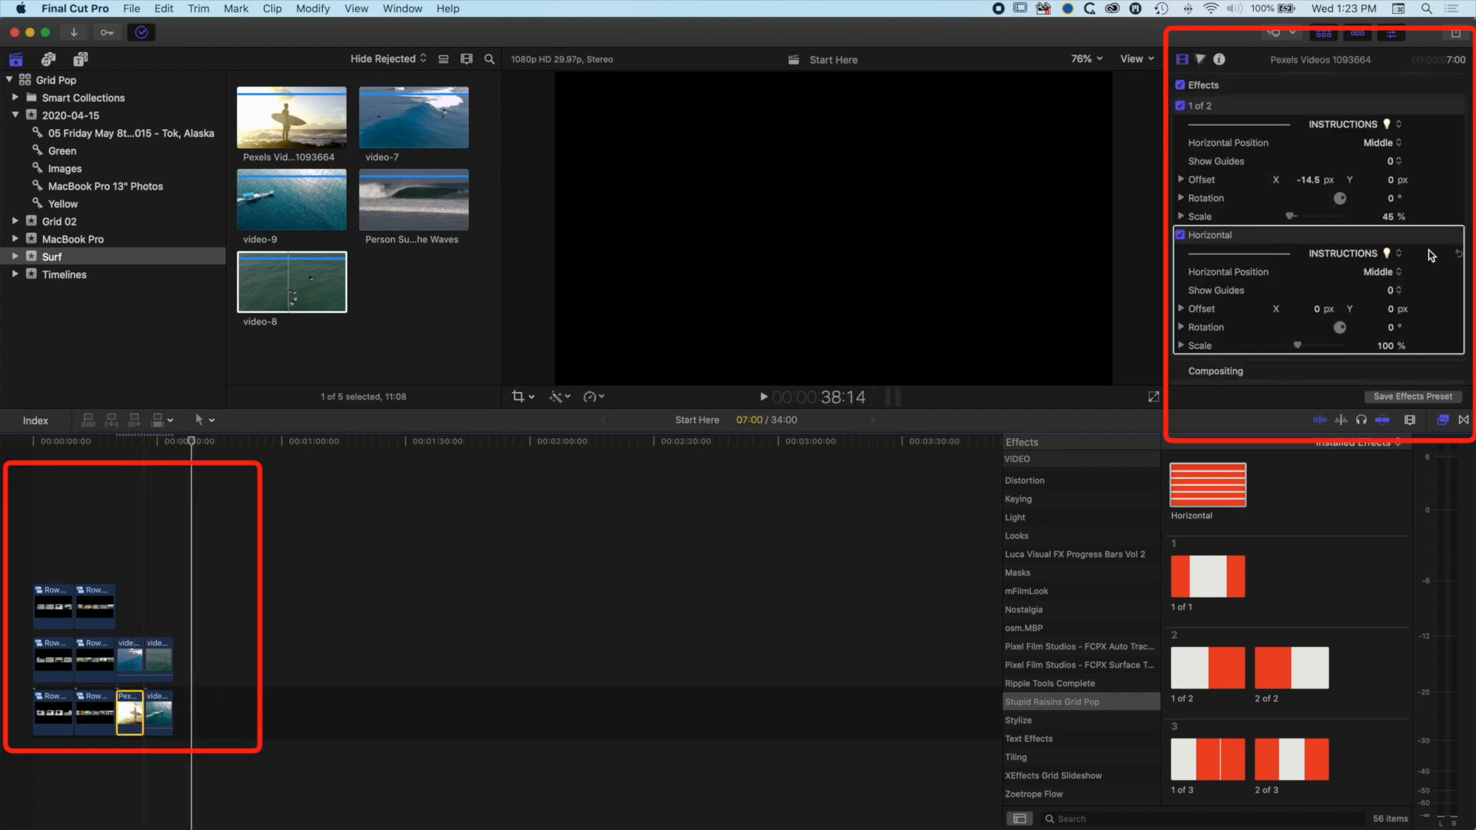
left_click(1392, 274)
left_click(1376, 295)
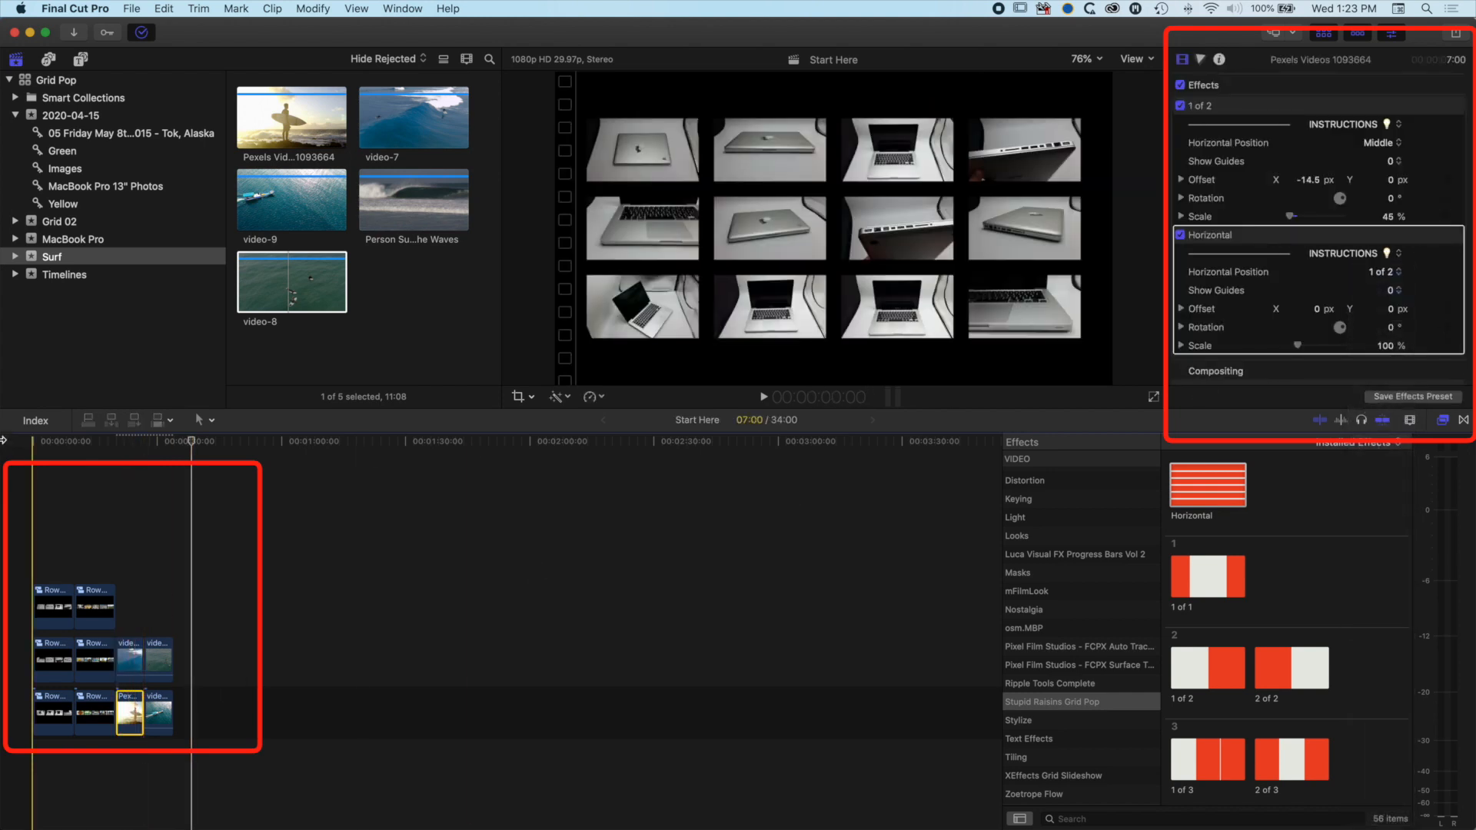
left_click(130, 443)
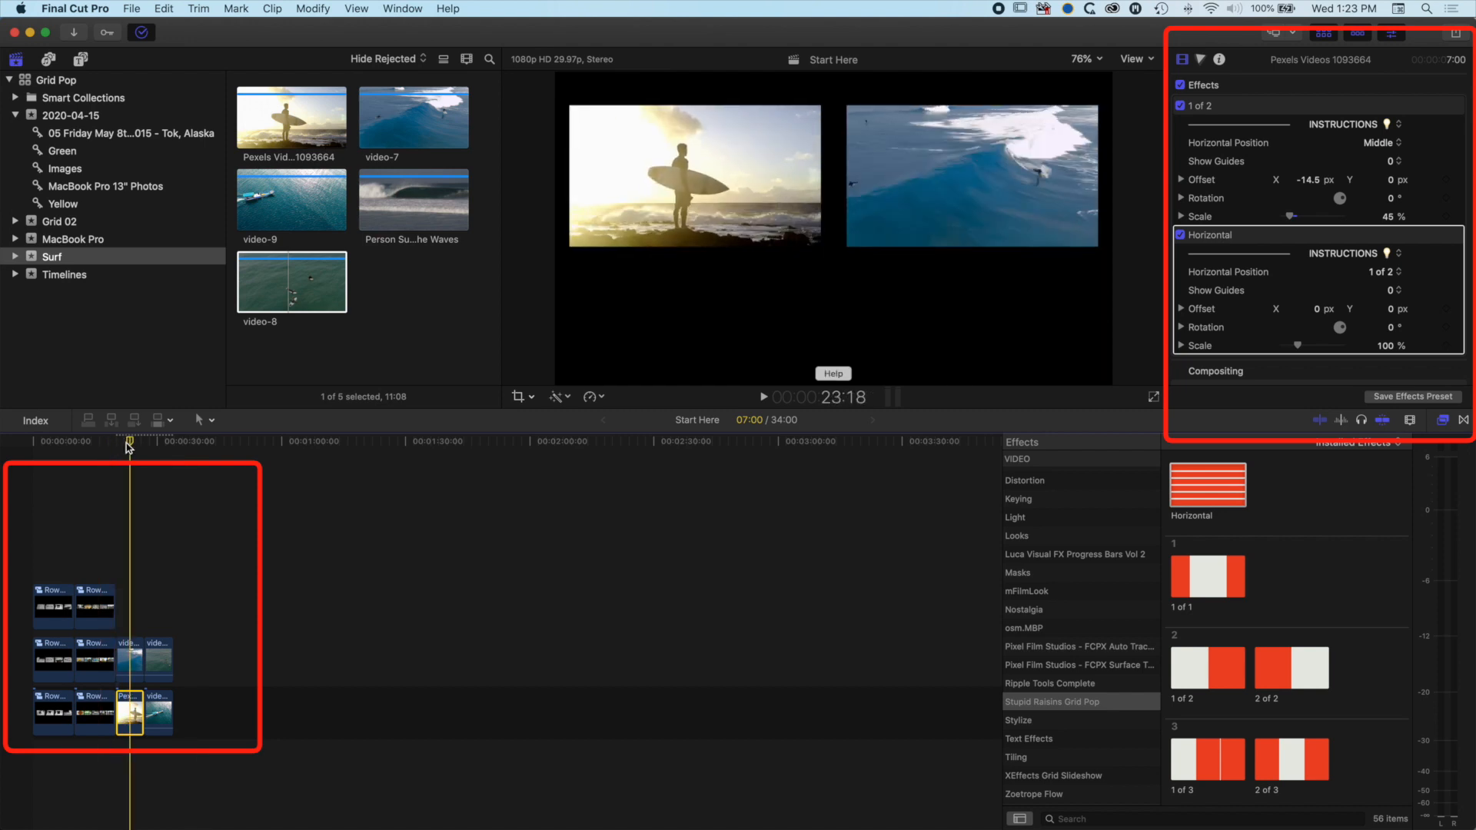
- Add the Grid Pop Horizontal effect to both video-8 and video-9
left_click(160, 443)
left_click_drag(162, 605, 197, 819)
left_click(1199, 493)
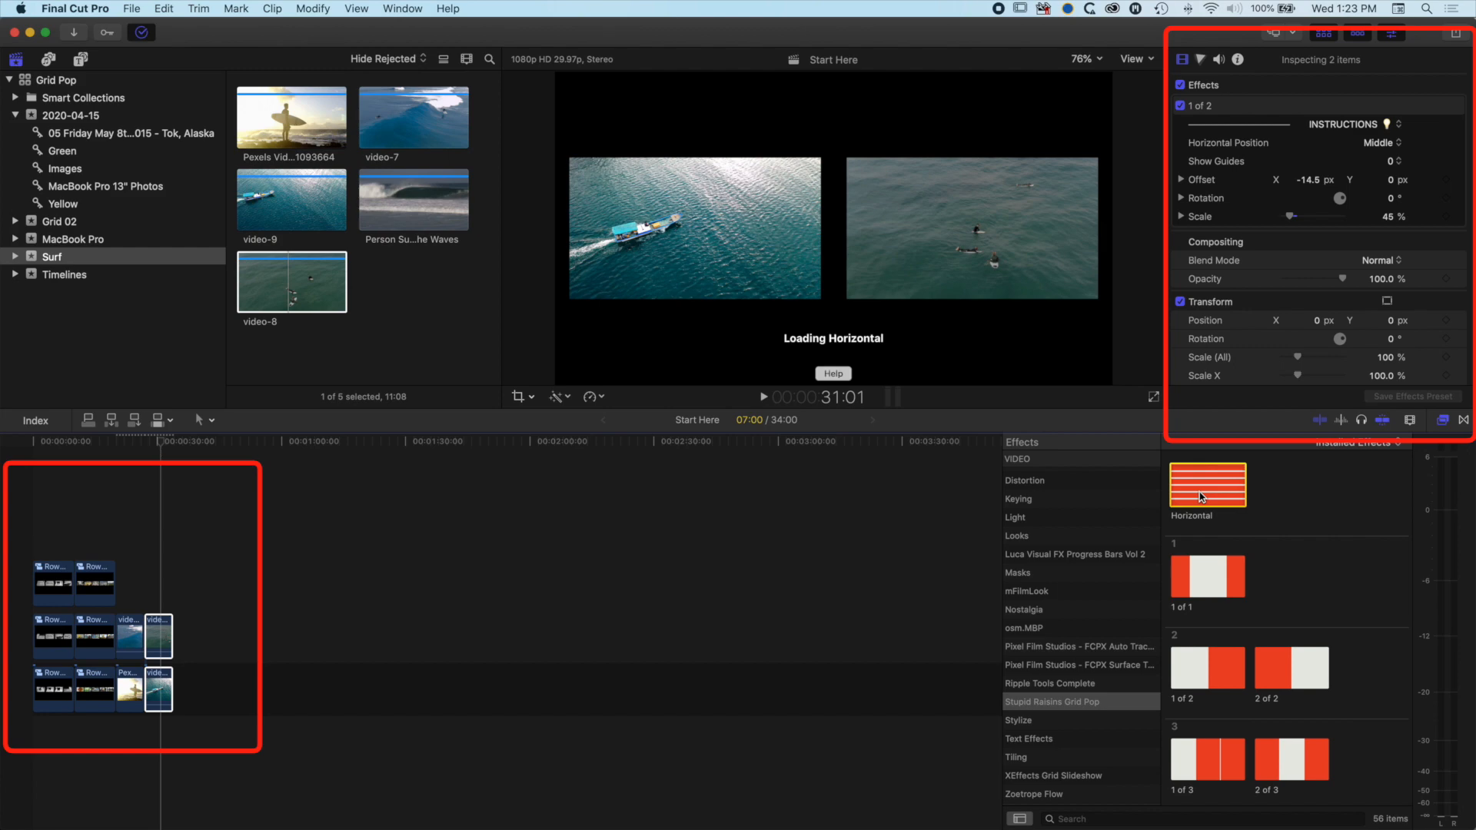
- Set the Horizontal effect's Horizontal Position to 2 of 2 on both video-9 and video-8
left_click(160, 690)
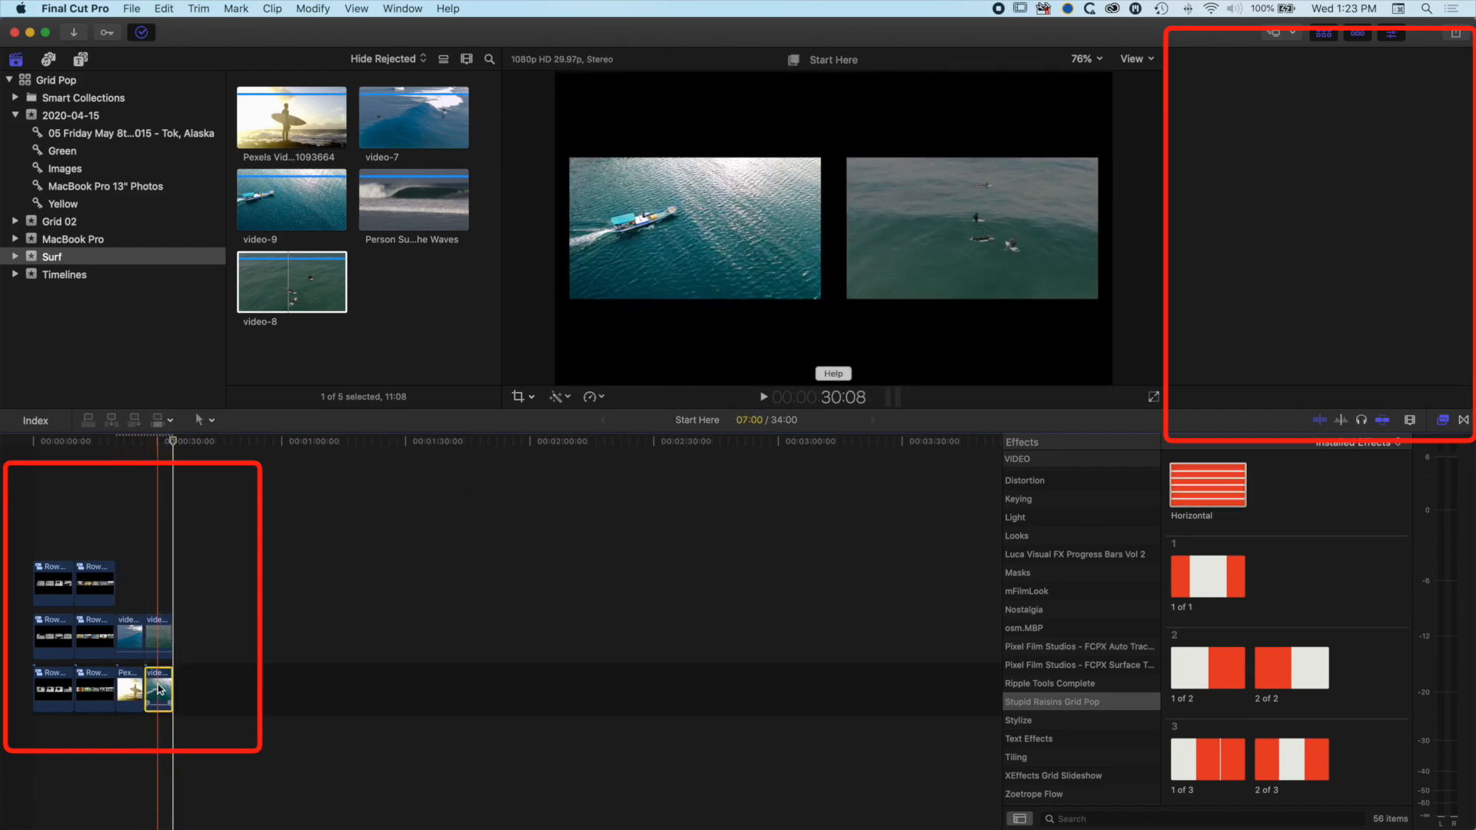
left_click(1380, 273)
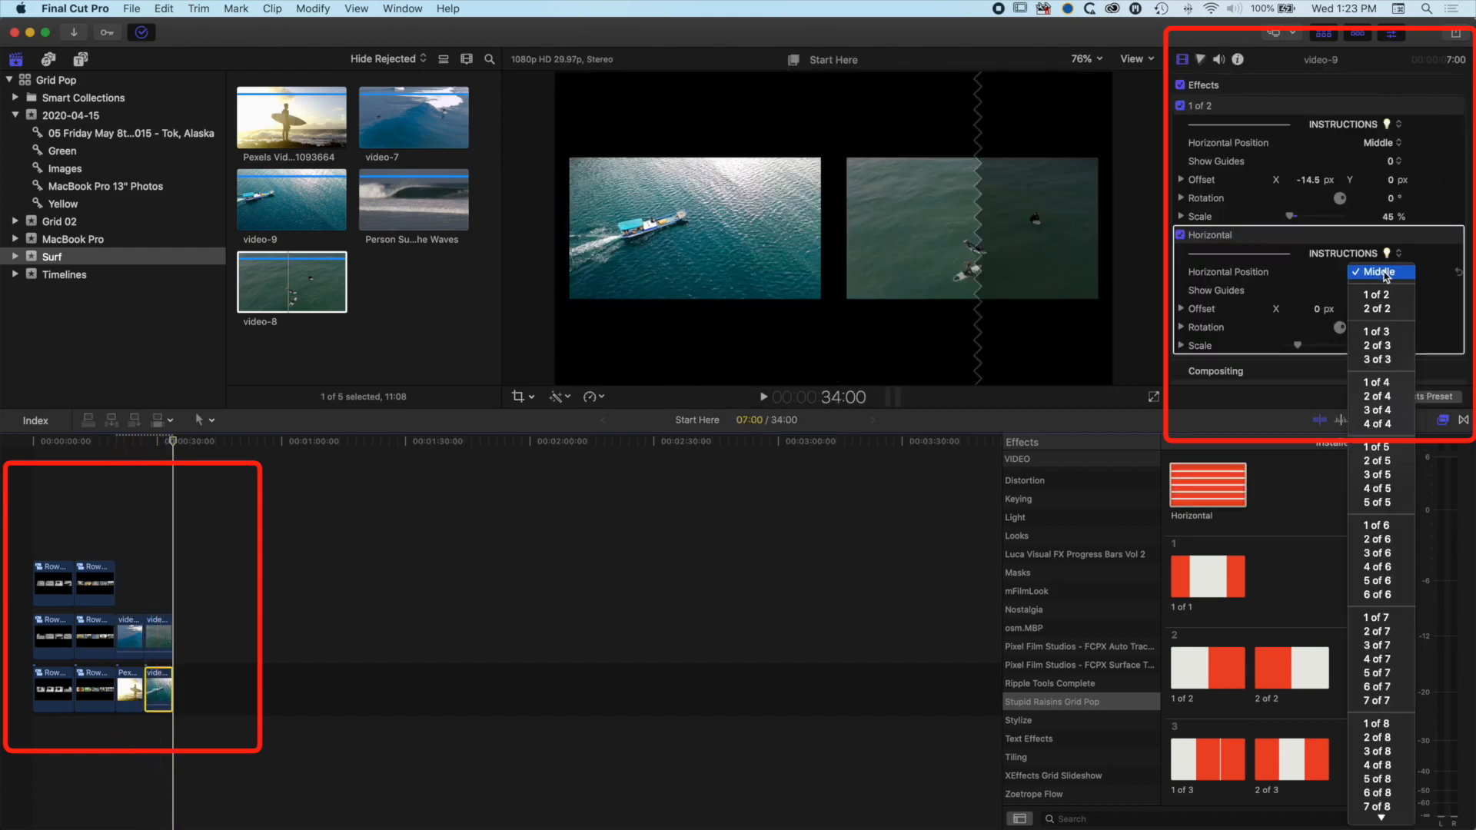
left_click(1376, 309)
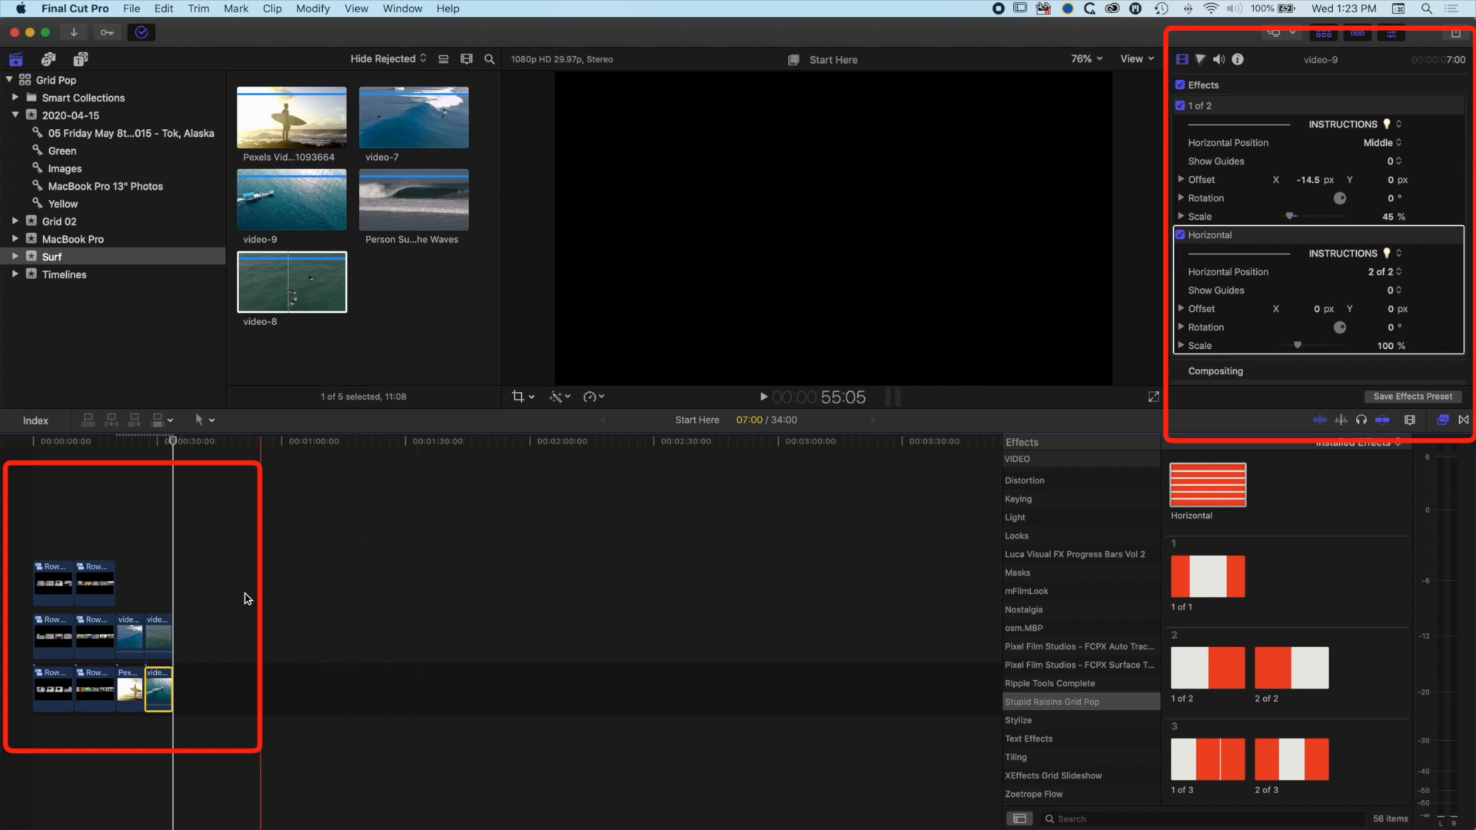
left_click(165, 583)
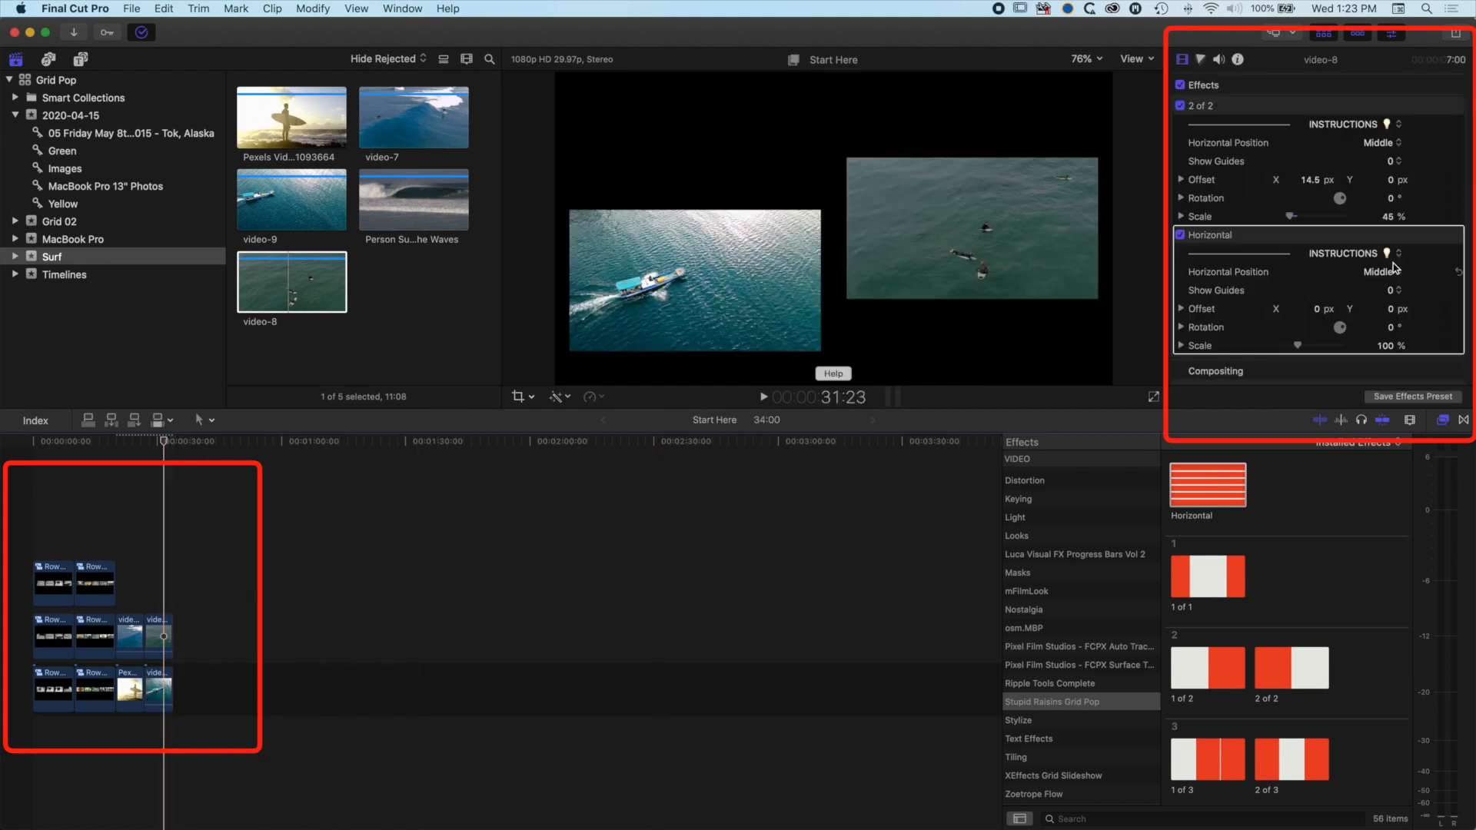
left_click(1394, 274)
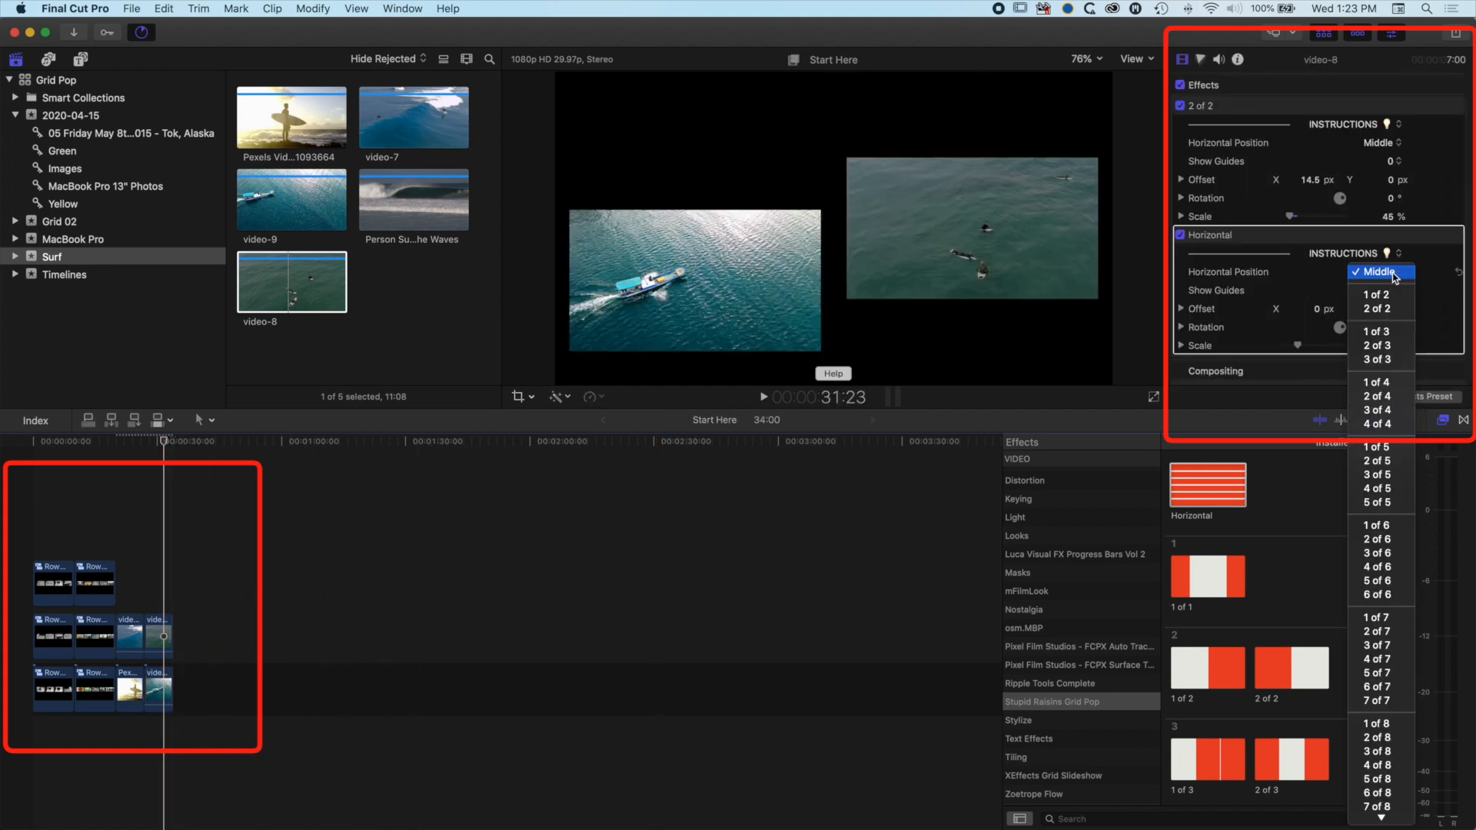
left_click(1390, 319)
left_click(233, 515)
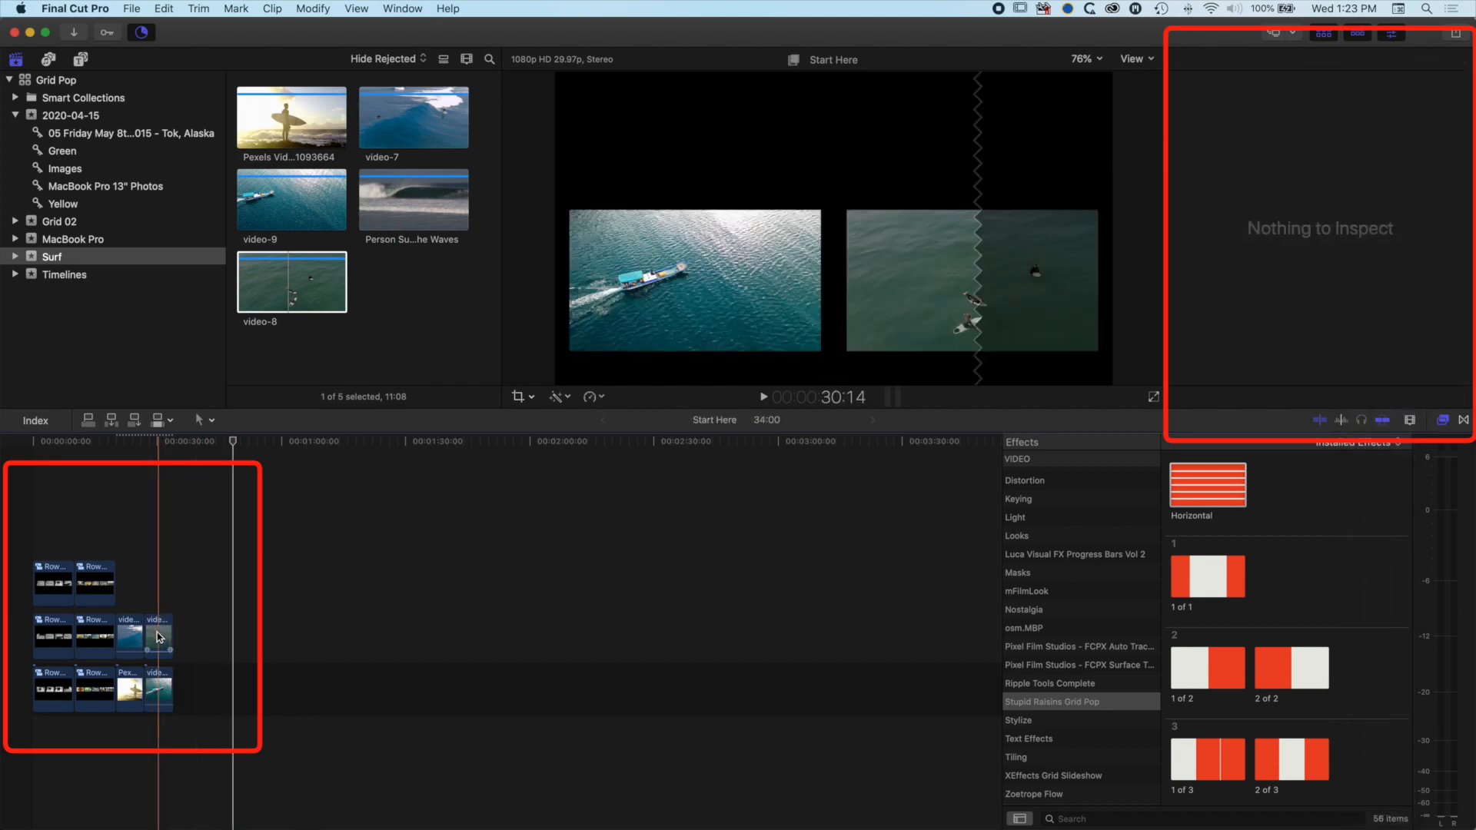
- Stack video-8 and video-9 above video-7 and the Pexels surfer clip, with the playhead over the four clips
left_click_drag(164, 645, 134, 541)
left_click(131, 446)
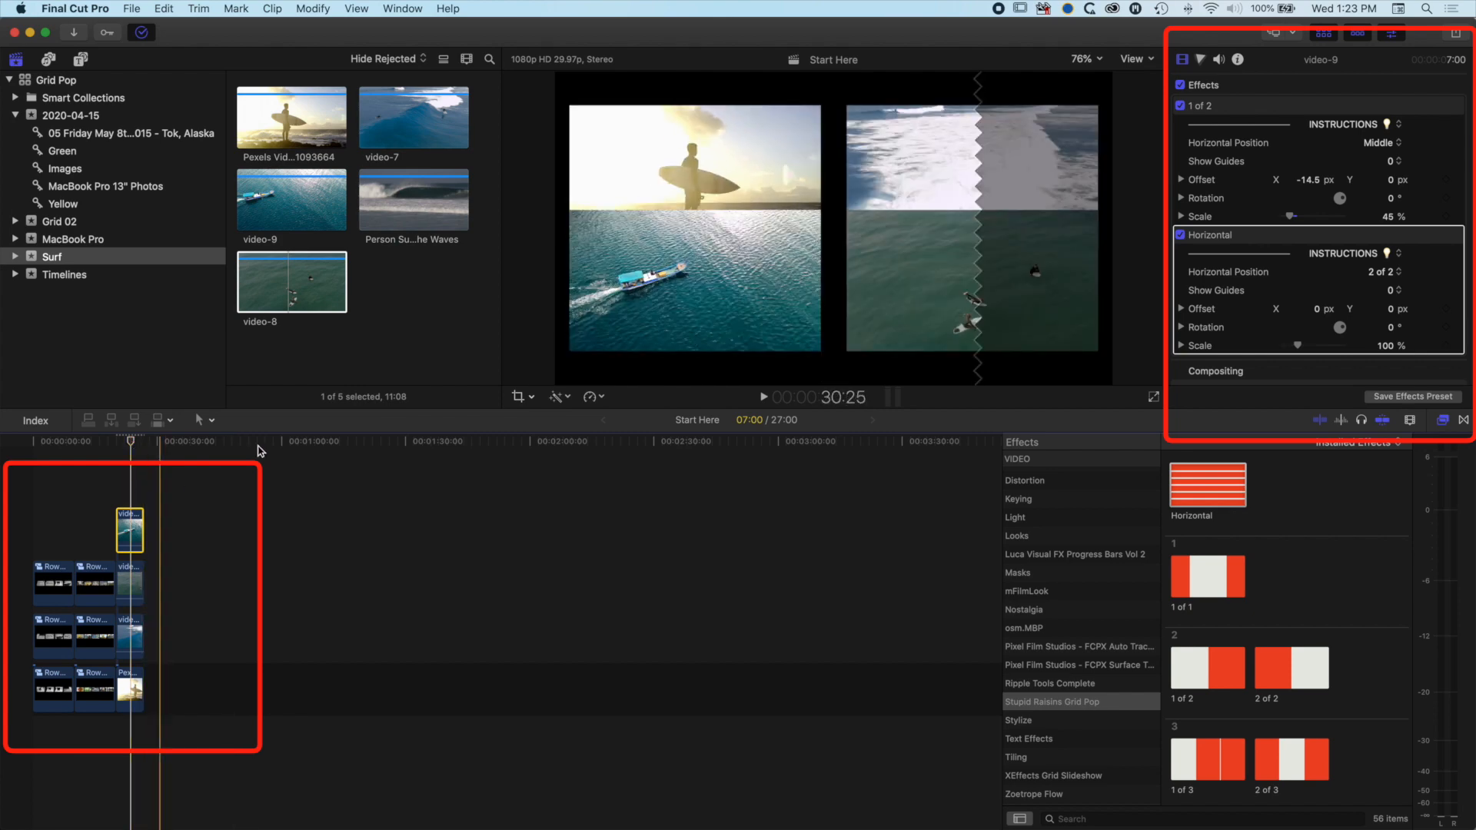
left_click(134, 639)
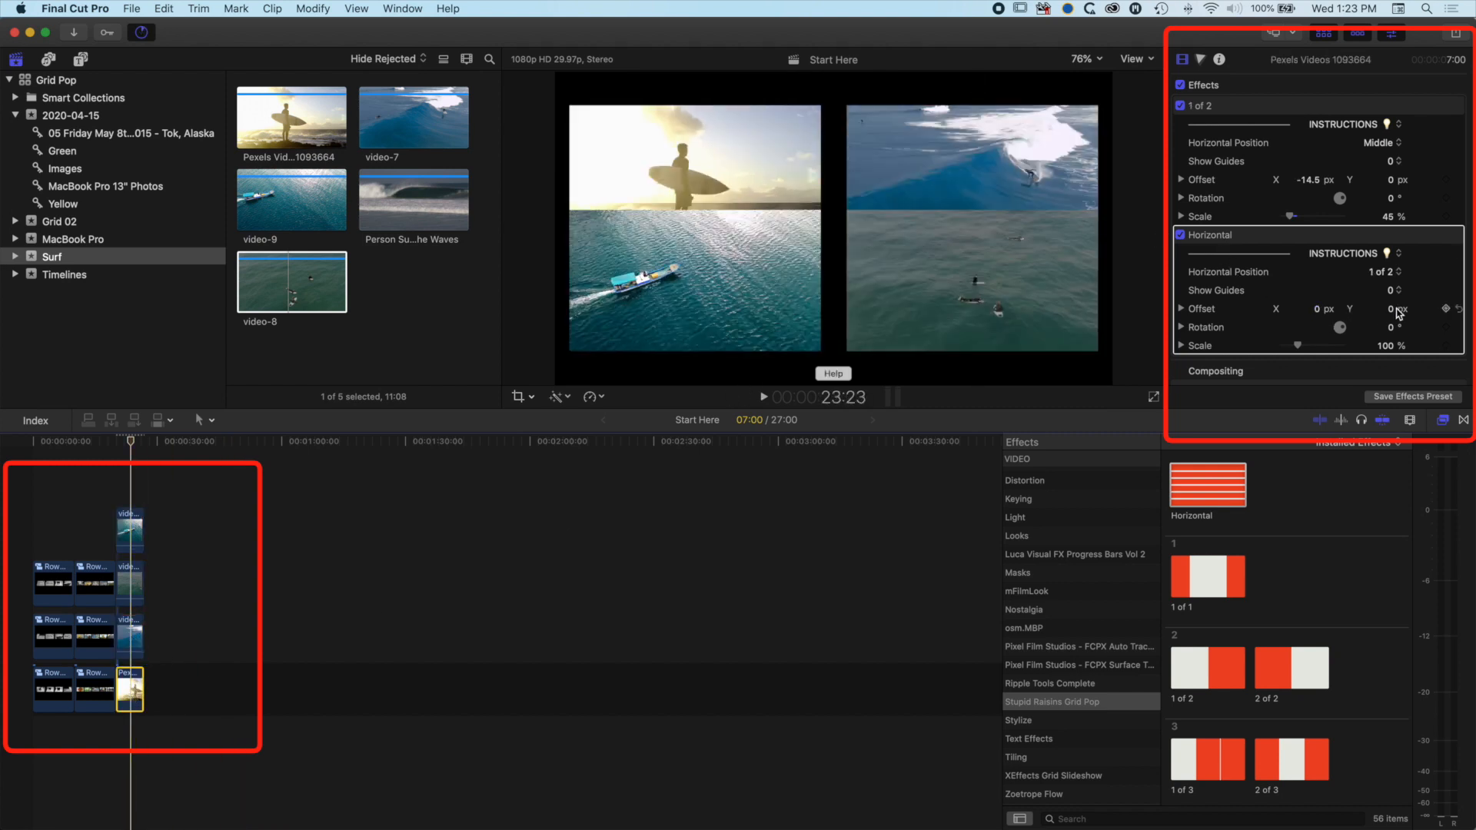
- Set the Horizontal effect's Y Offset to 7.5 px on the Pexels surfer clip and video-7
left_click_drag(1391, 309, 1389, 307)
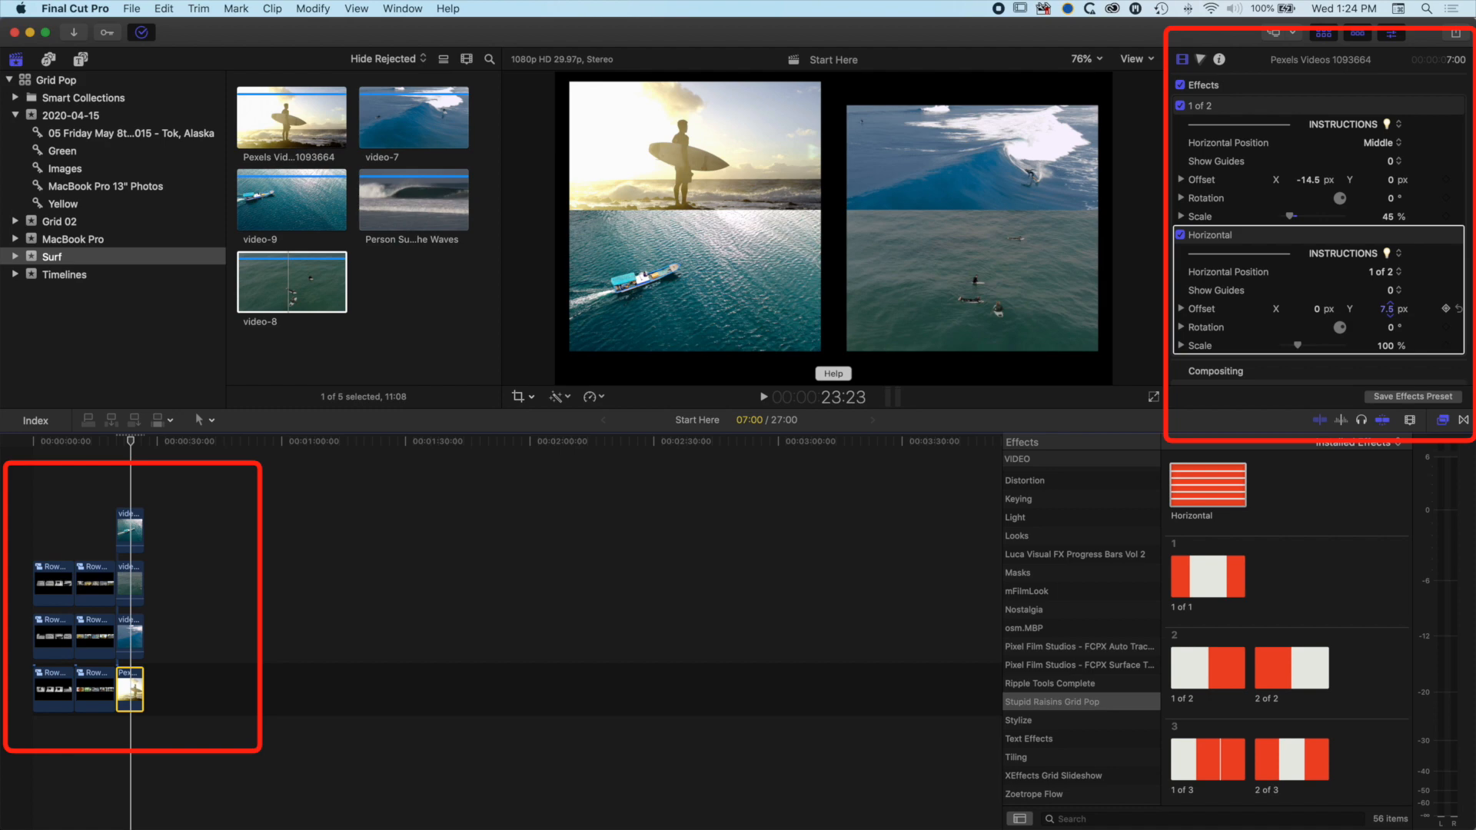
left_click(129, 637)
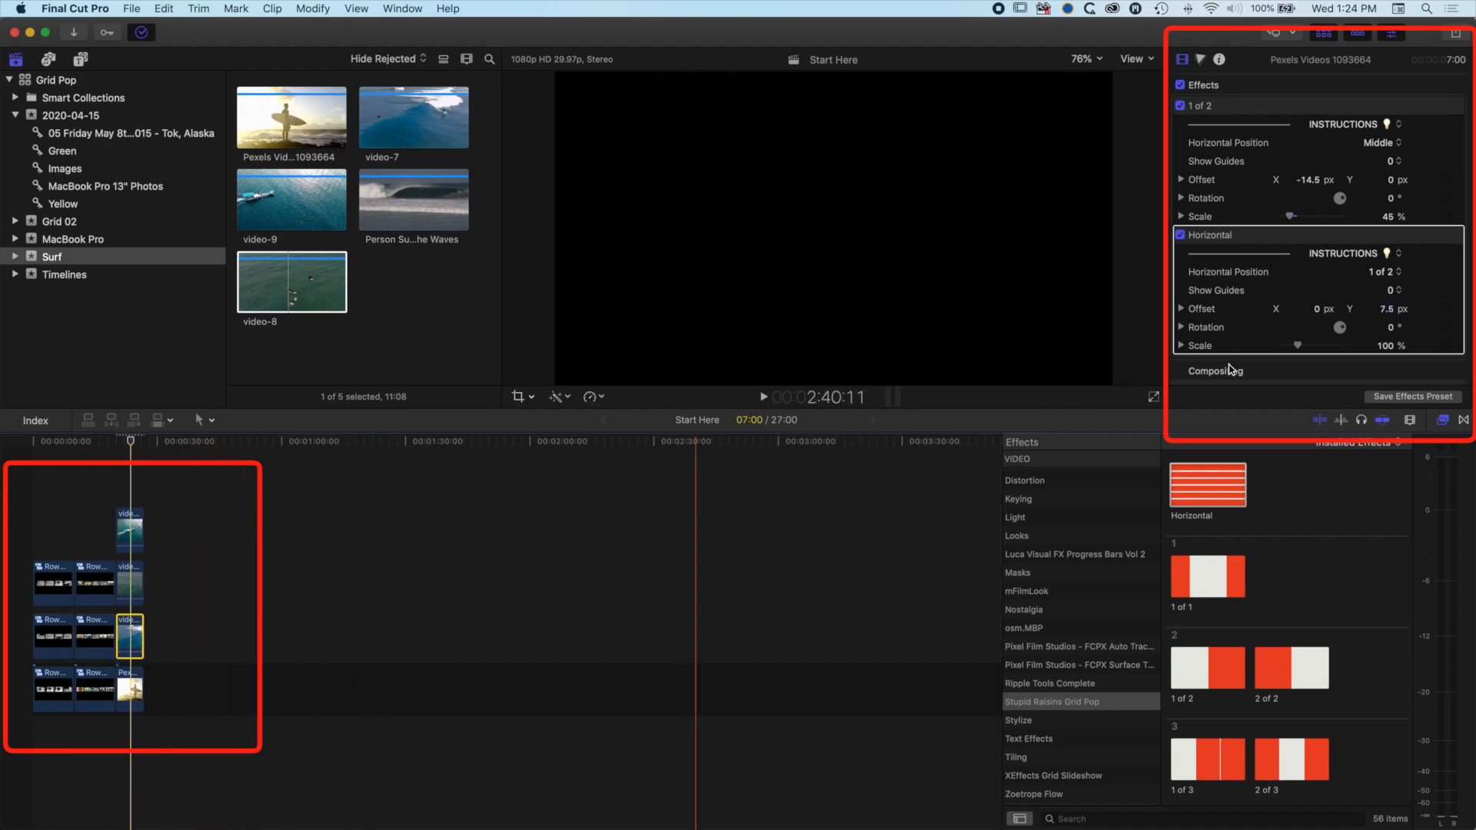
left_click_drag(1392, 313, 1389, 307)
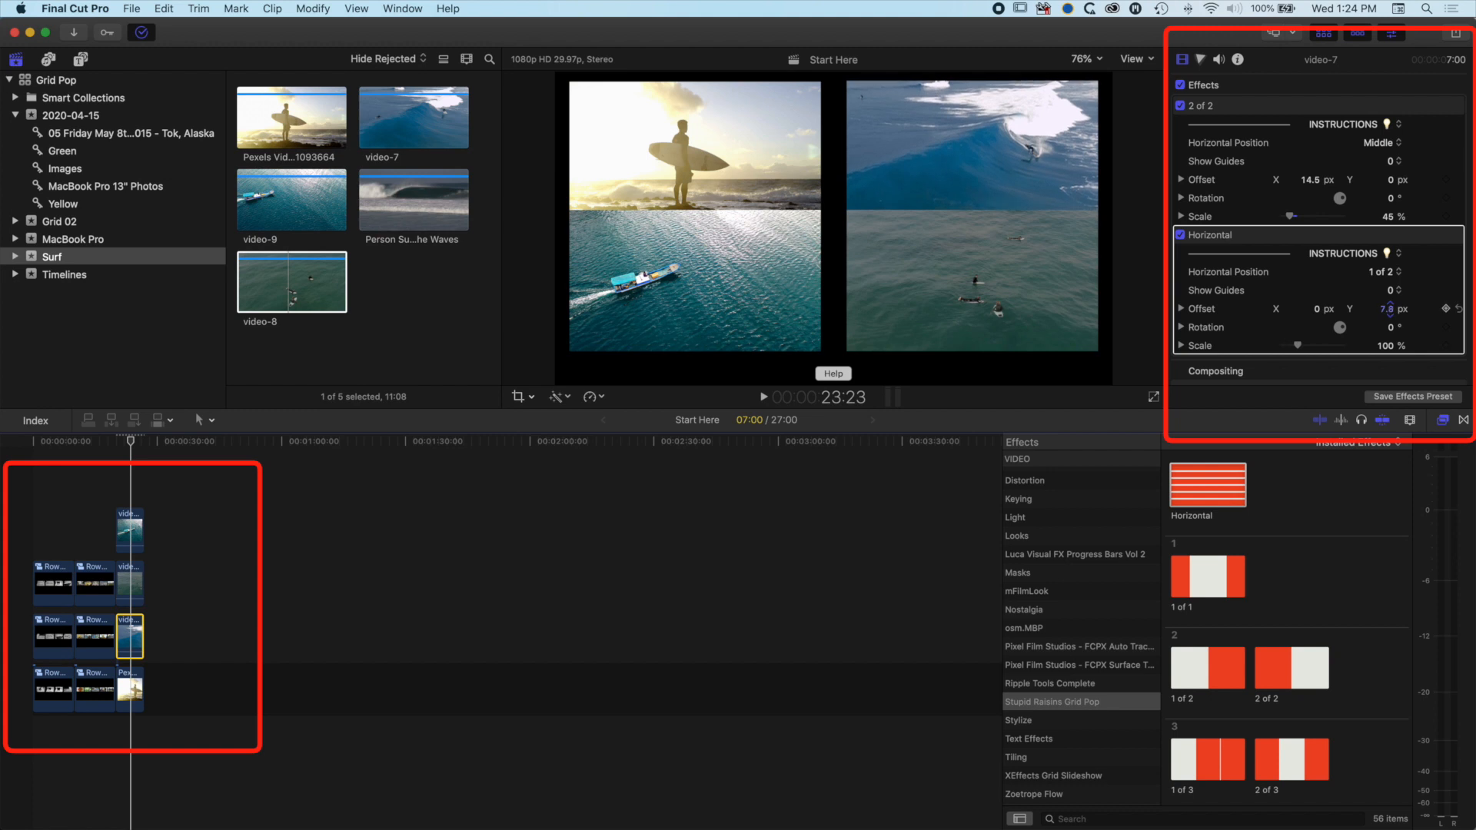
left_click_drag(1389, 309, 1389, 311)
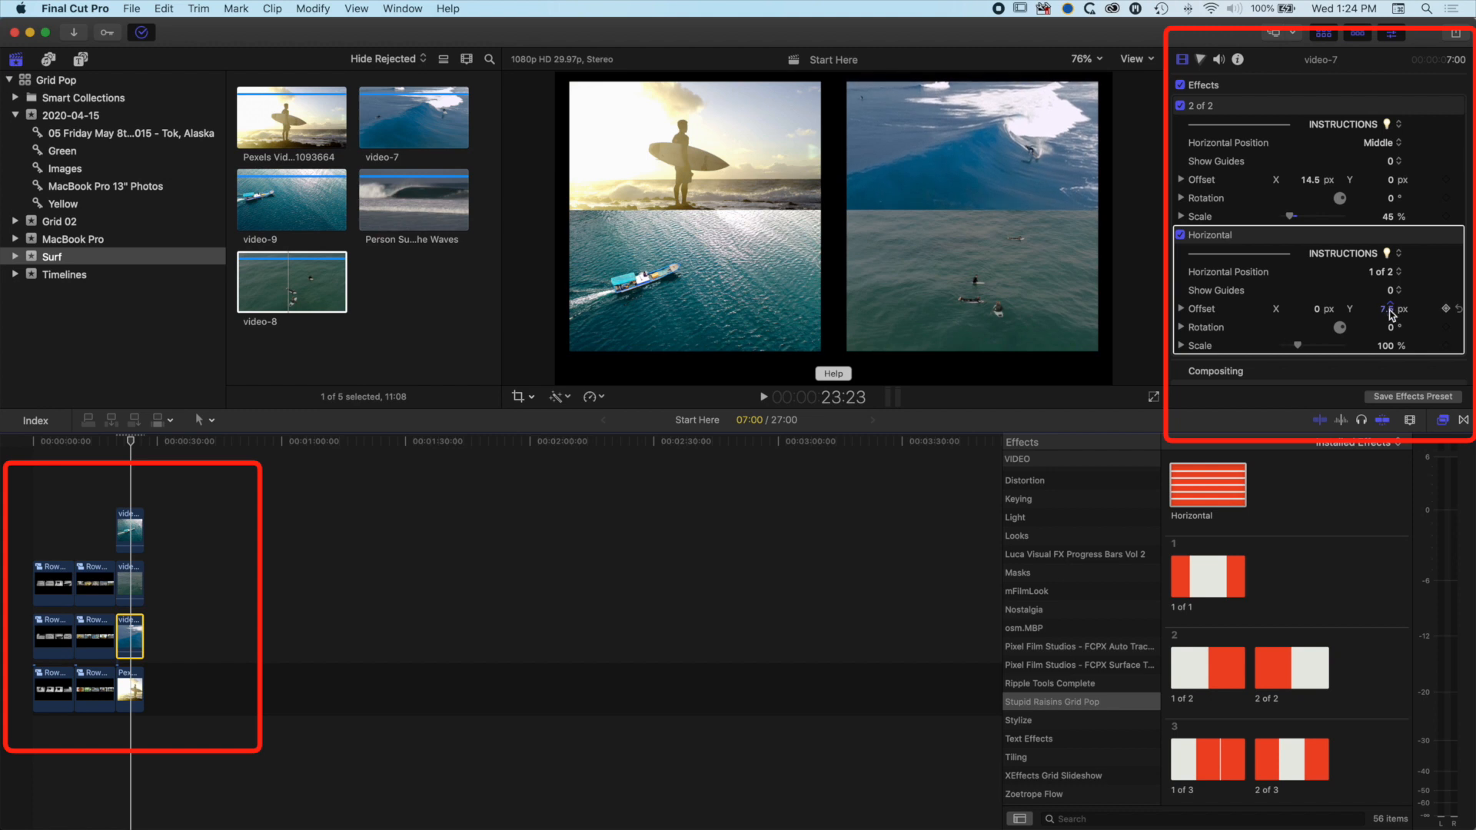
- Set the Horizontal effect's Y Offset to -7.5 px on video-8 and video-9
left_click(129, 584)
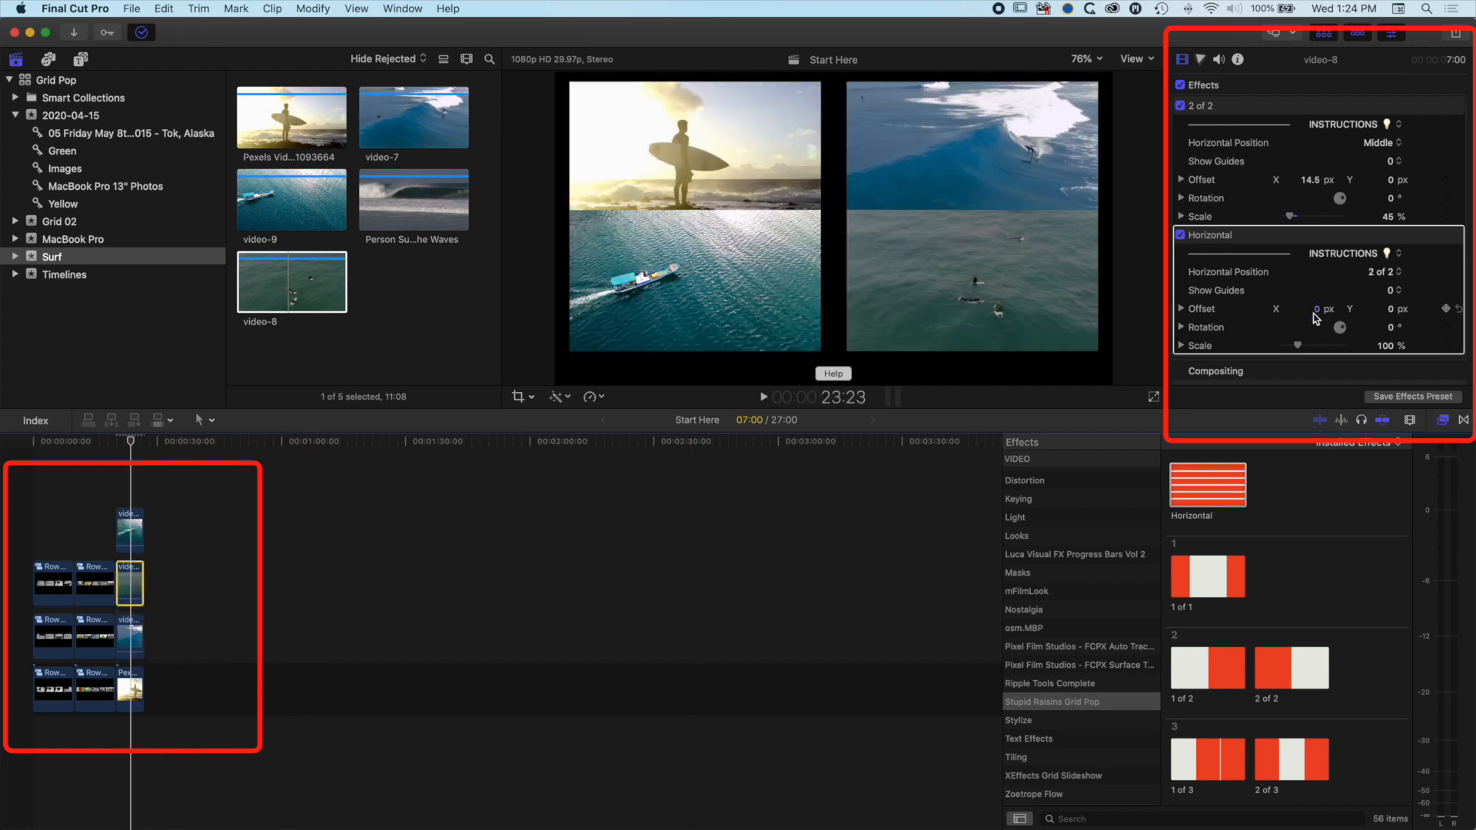
left_click_drag(1390, 308, 1390, 309)
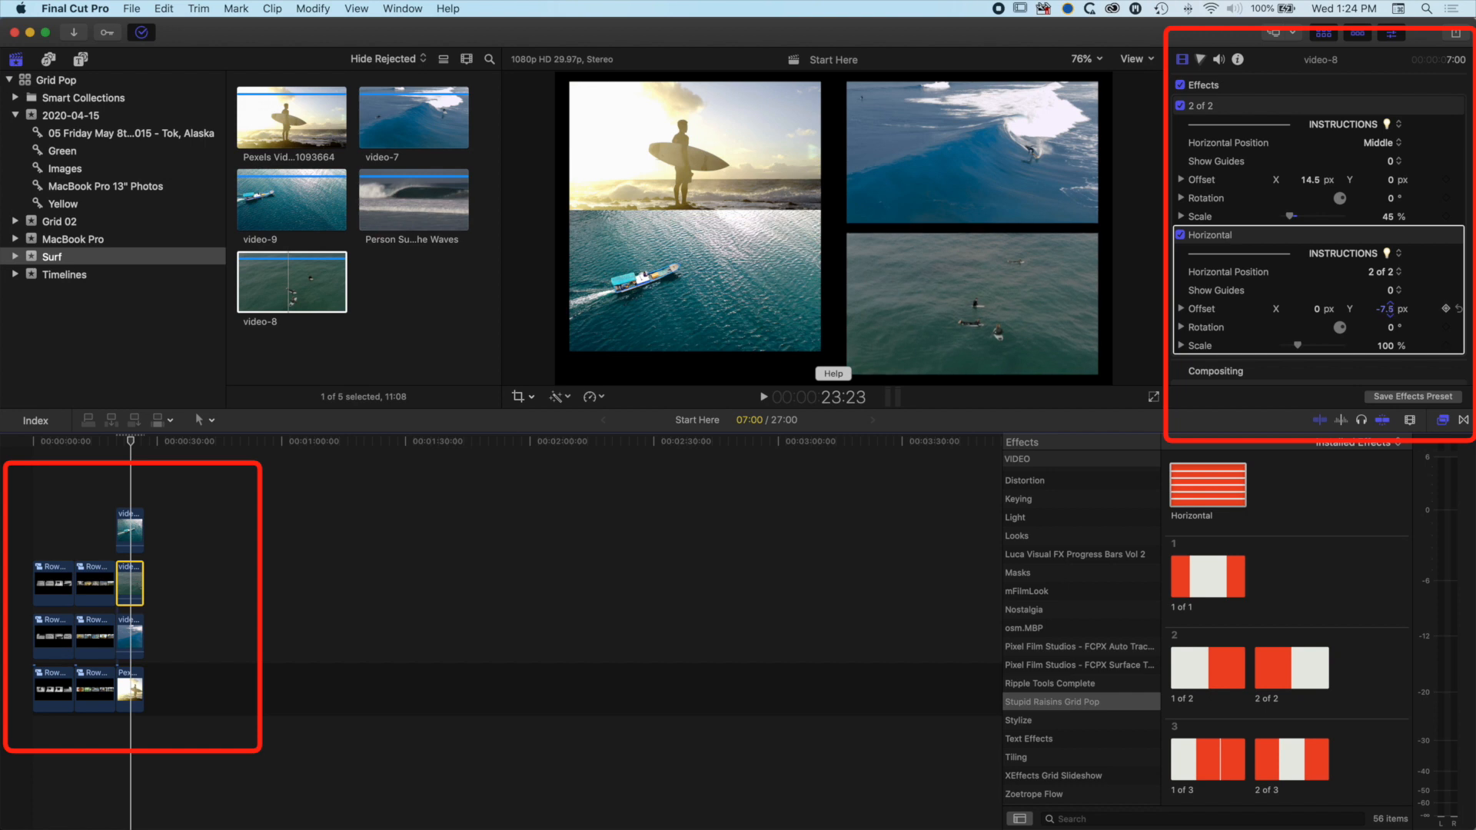
left_click(130, 531)
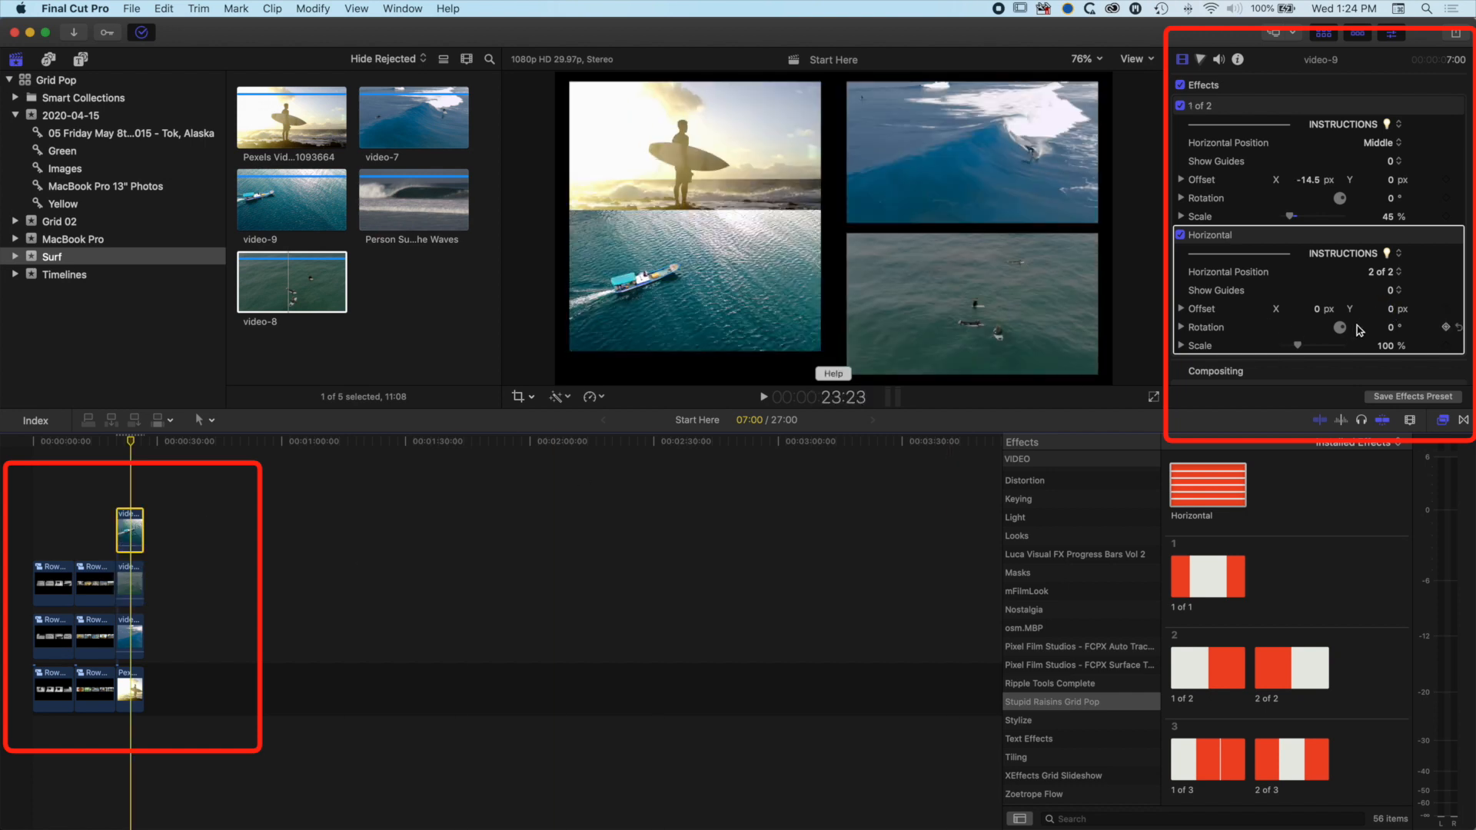
left_click_drag(1390, 315, 1390, 309)
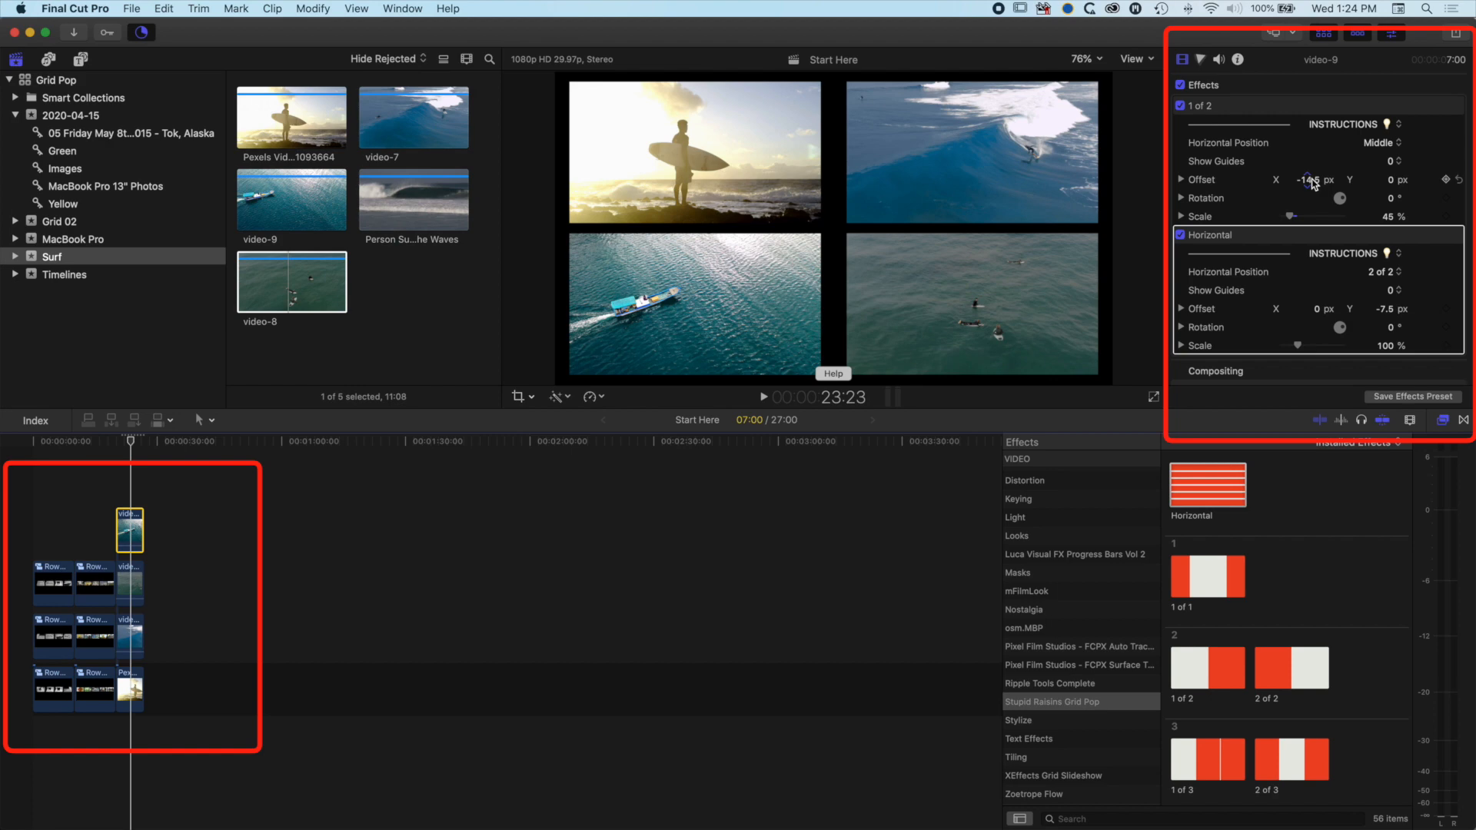
- Set the 1 of 2 effect's X Offset to -12 px on video-9 and the Pexels surfer clip, and shift video-8 and video-7 inward to match
left_click_drag(1314, 183, 1308, 180)
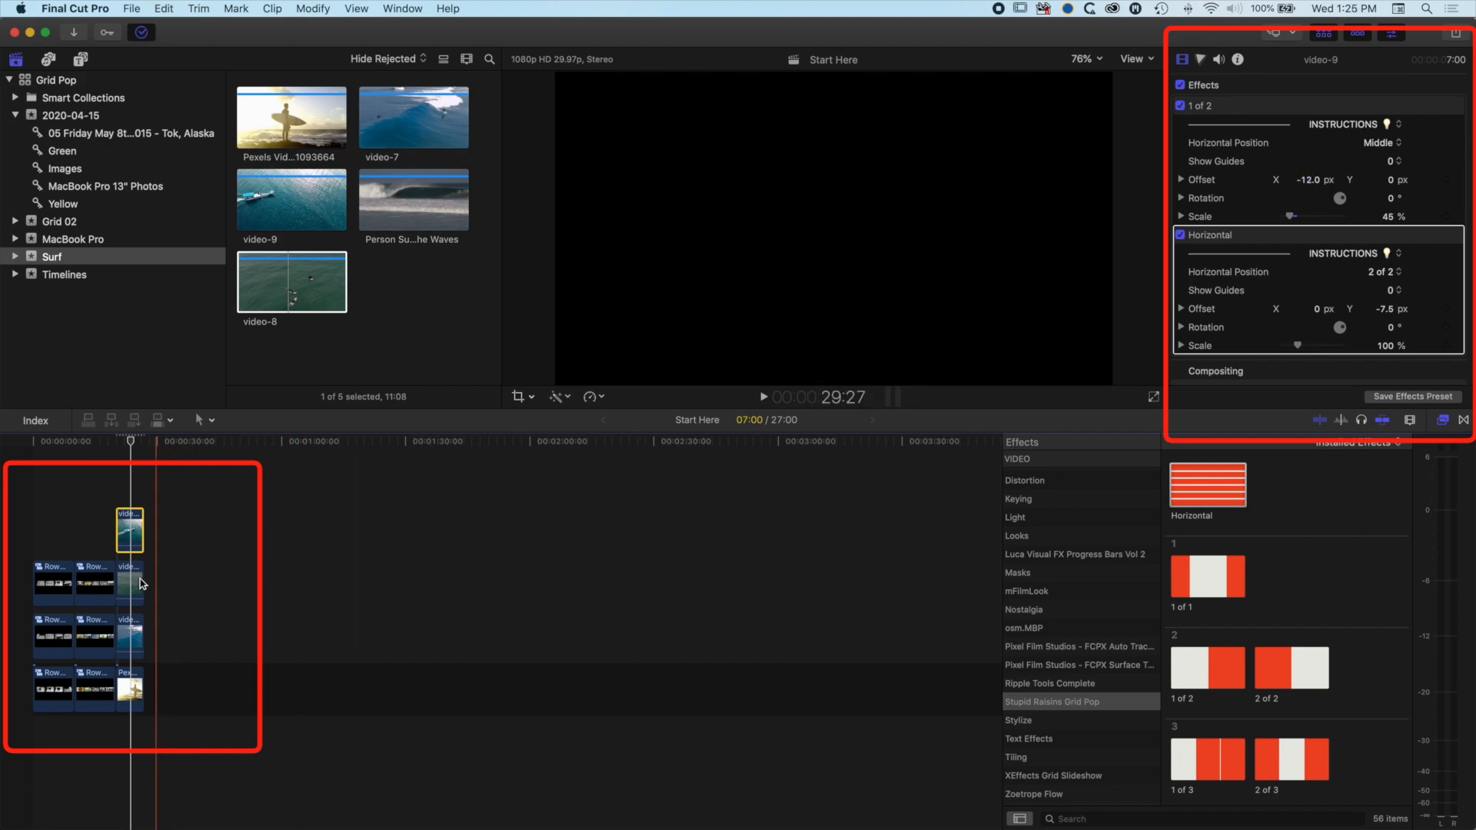
left_click(133, 582)
left_click_drag(1310, 180, 1307, 180)
left_click(132, 636)
left_click(132, 690)
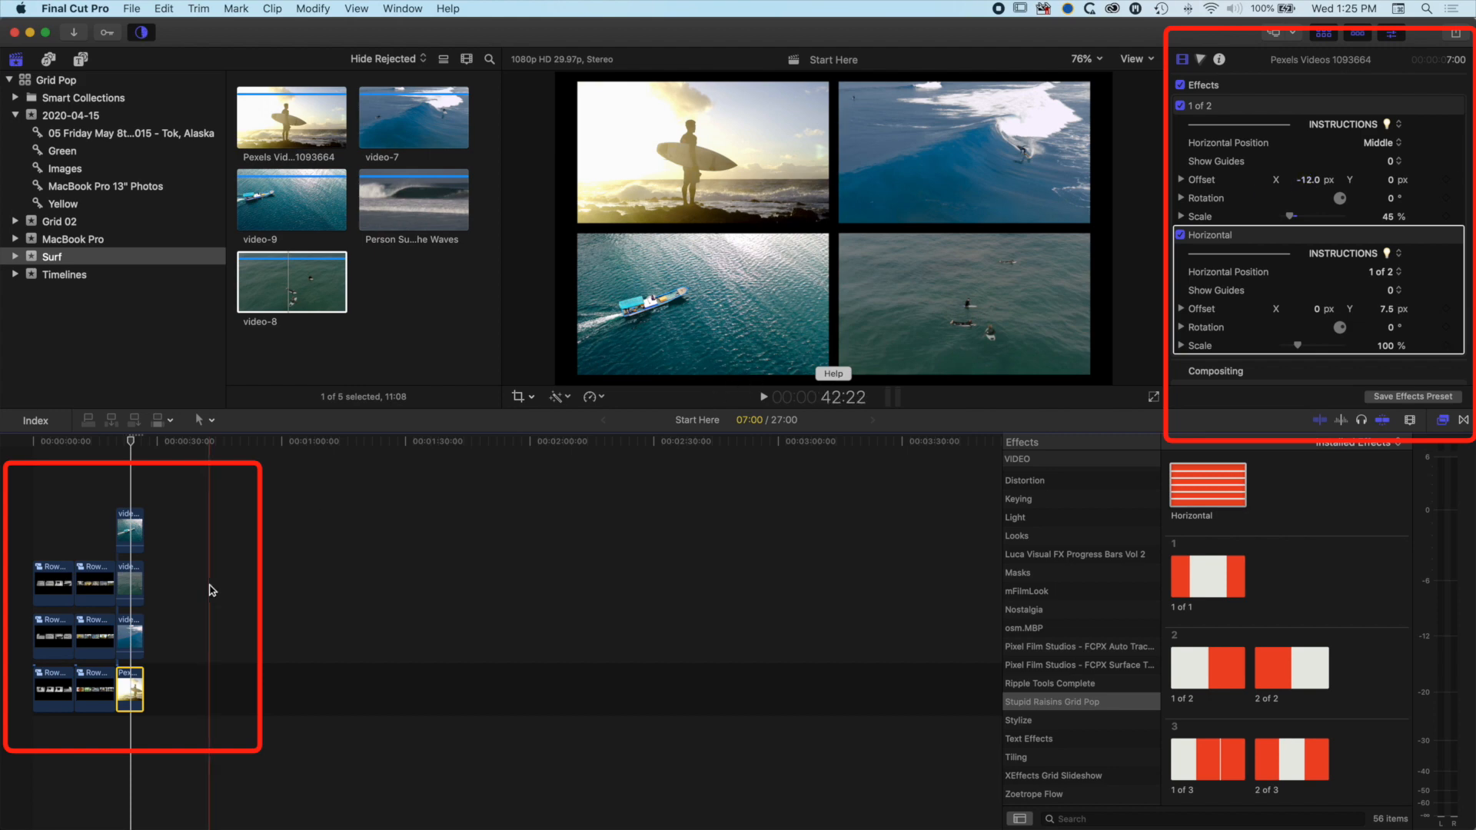
- Play back the four-video surf grid from its beginning
left_click(117, 478)
key("space")
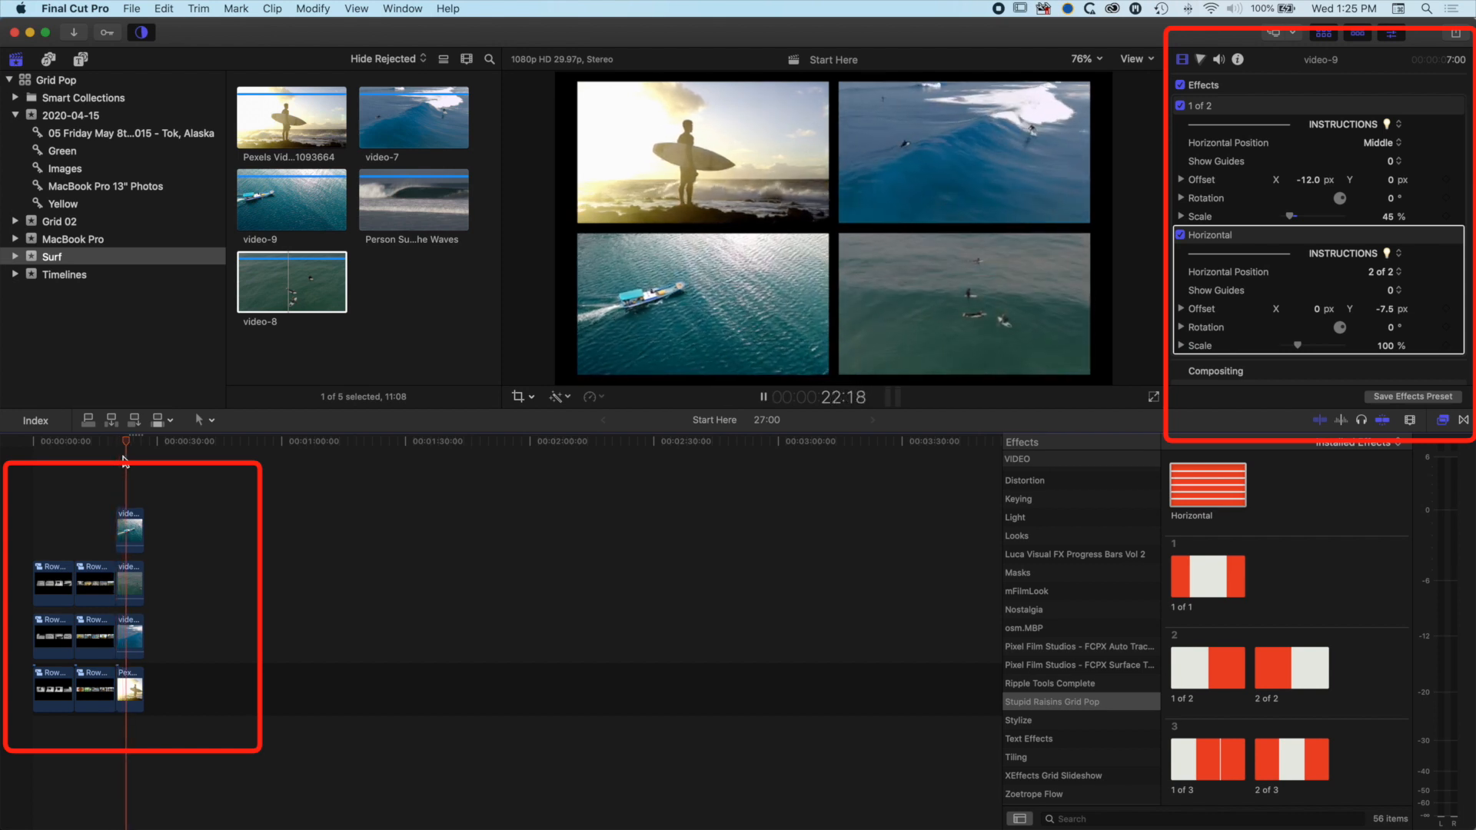
- Stop playback and stack video-8, video-9, the Pexels surfer clip and video-7, in that order upward, at the timeline's end
key("space")
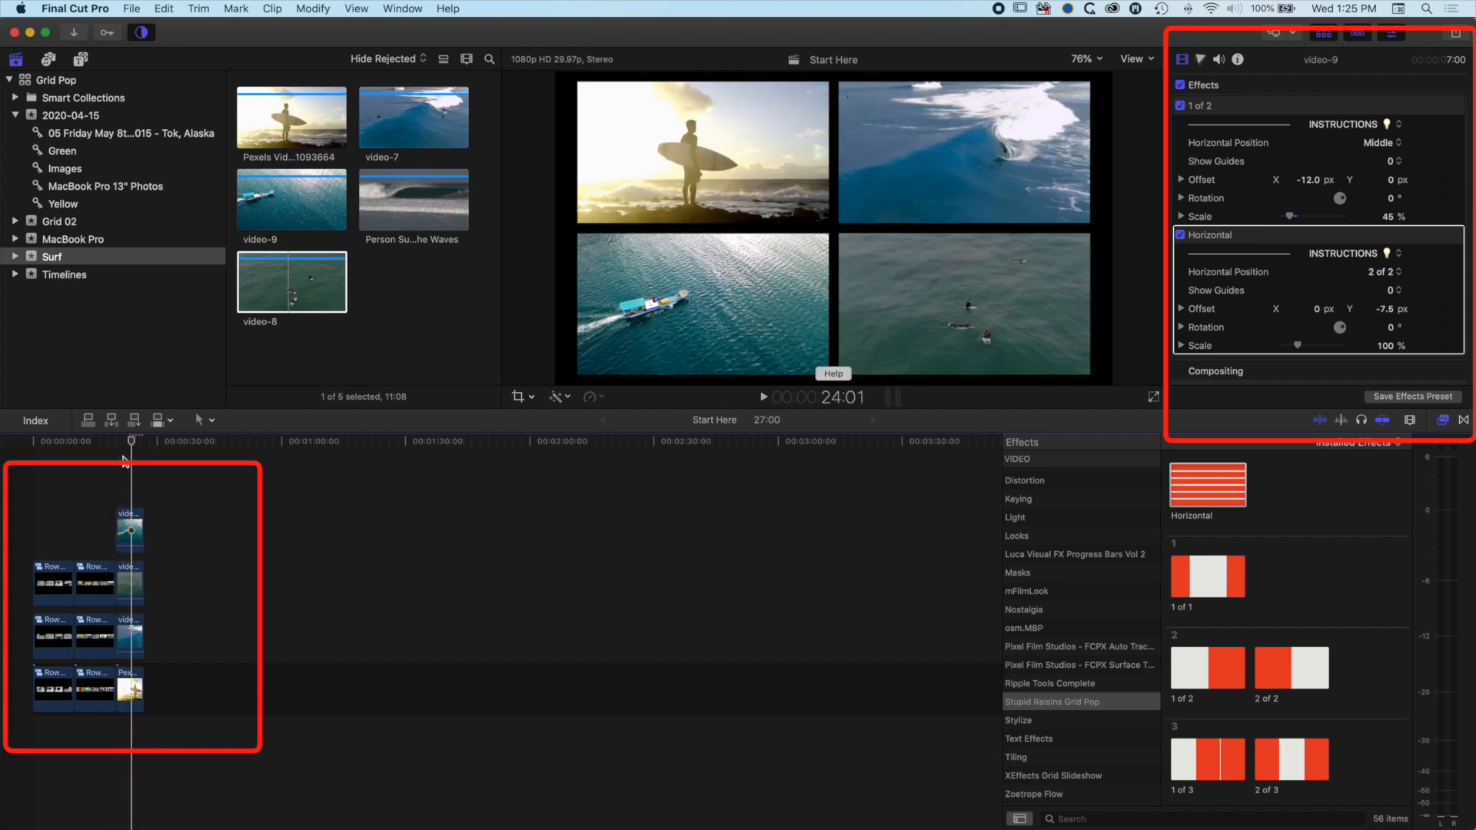
left_click(271, 501)
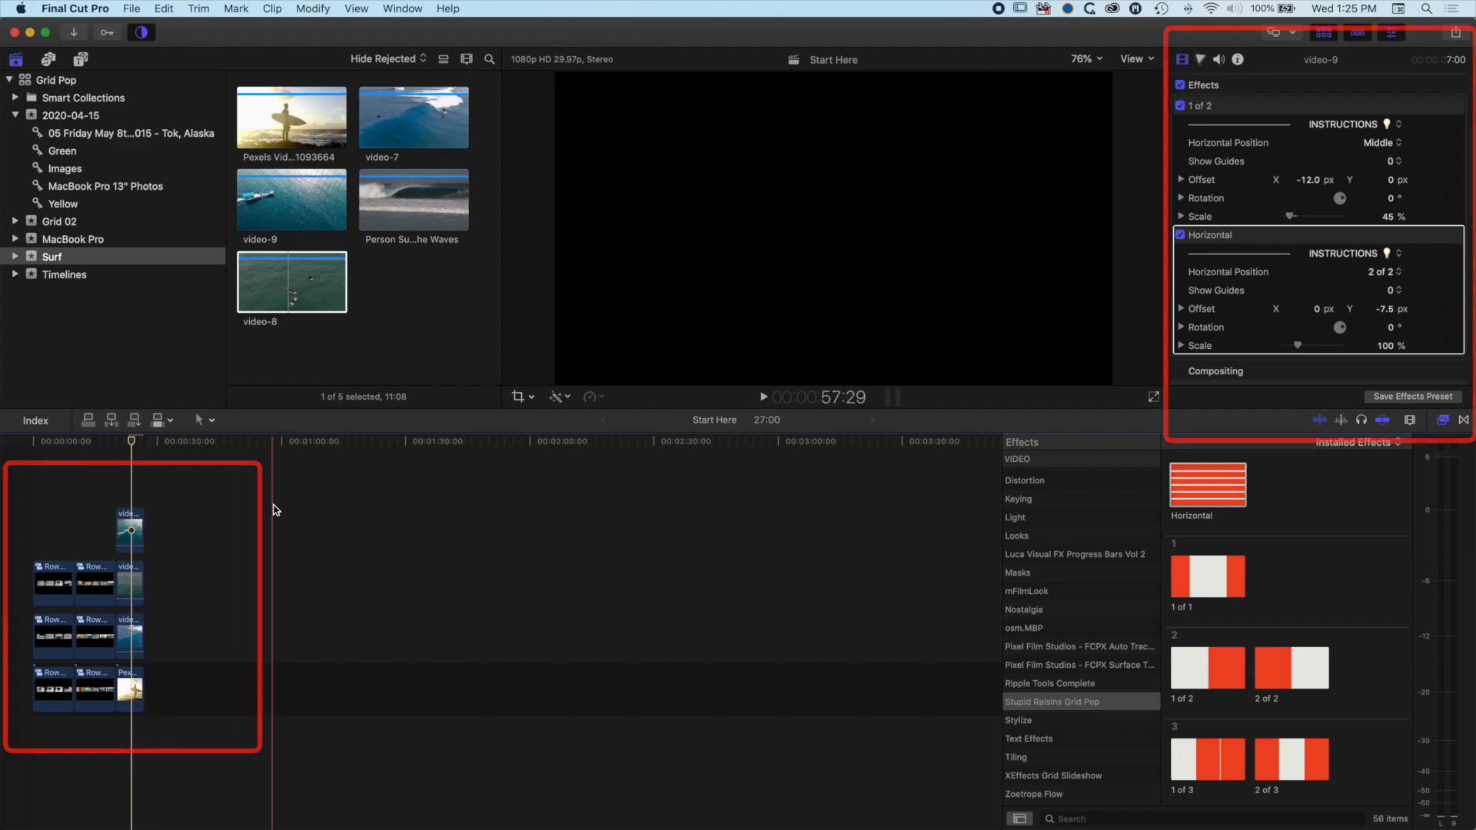
left_click(284, 291)
left_click_drag(283, 291, 178, 692)
left_click_drag(291, 206, 154, 637)
left_click_drag(292, 121, 157, 581)
left_click_drag(406, 121, 146, 536)
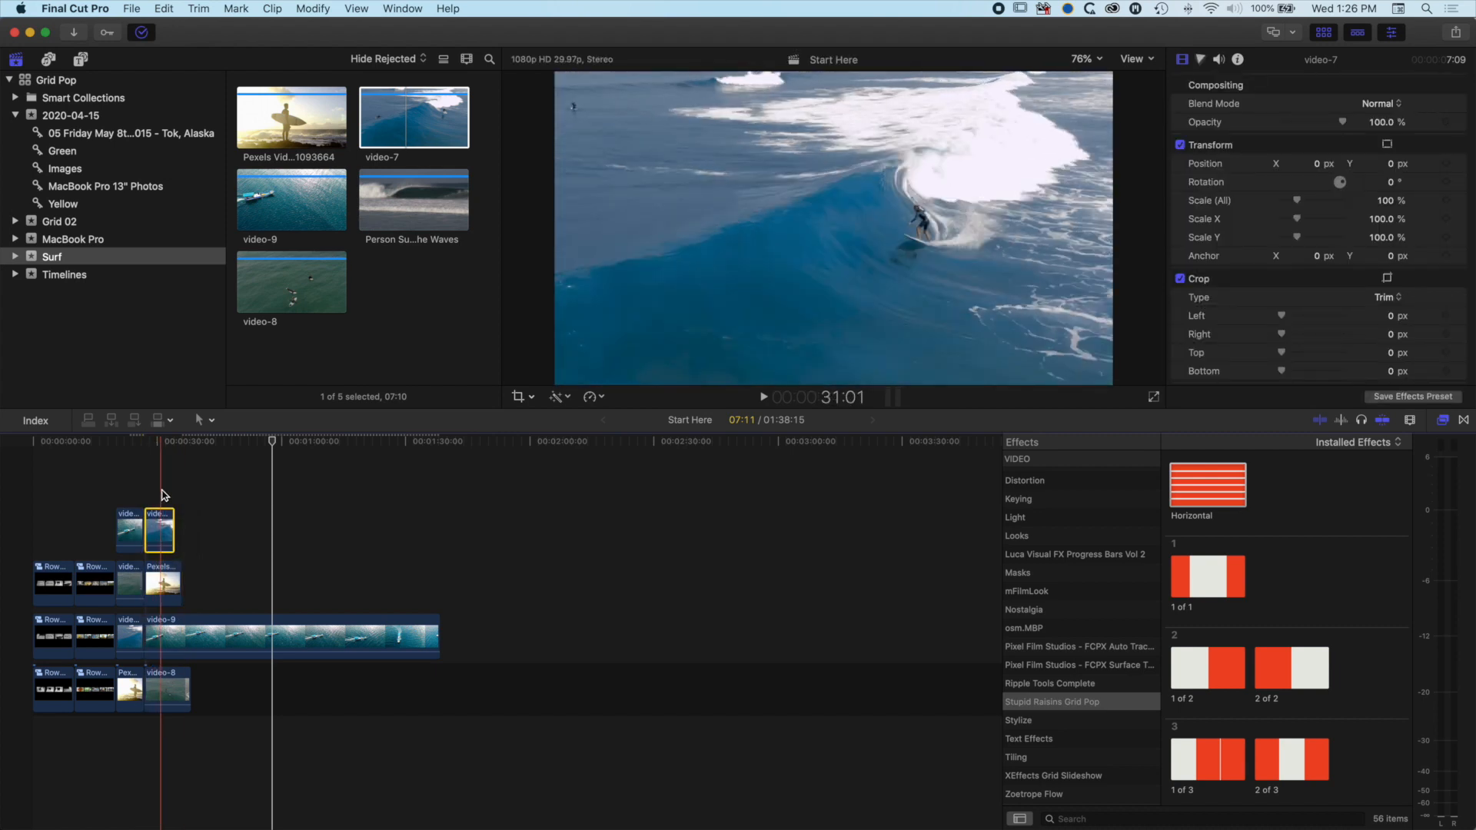
- Trim the ends of the four newly stacked surf clips to the playhead at 32:04
left_click_drag(167, 442, 166, 441)
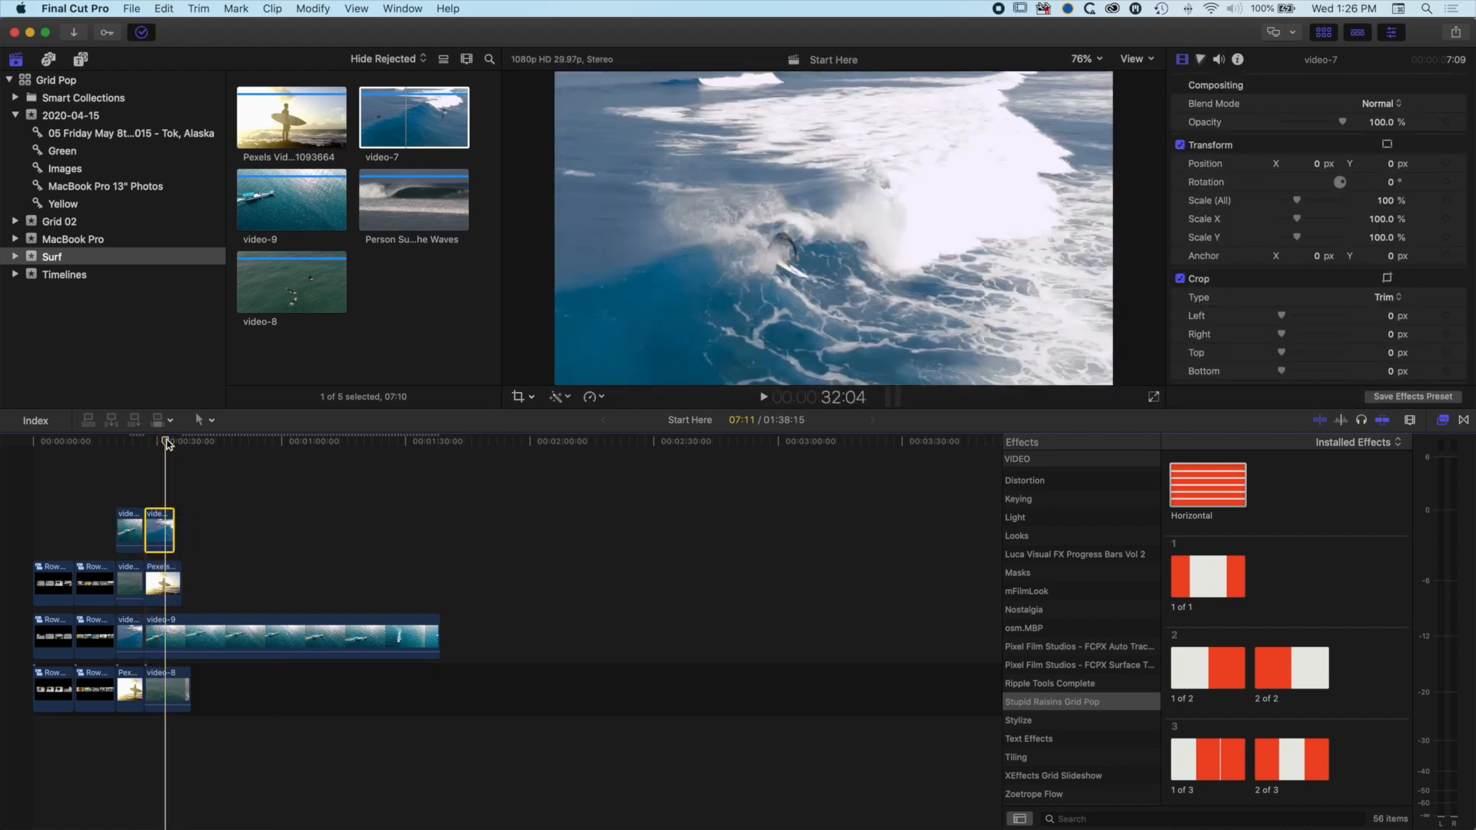
key("alt+bracketright")
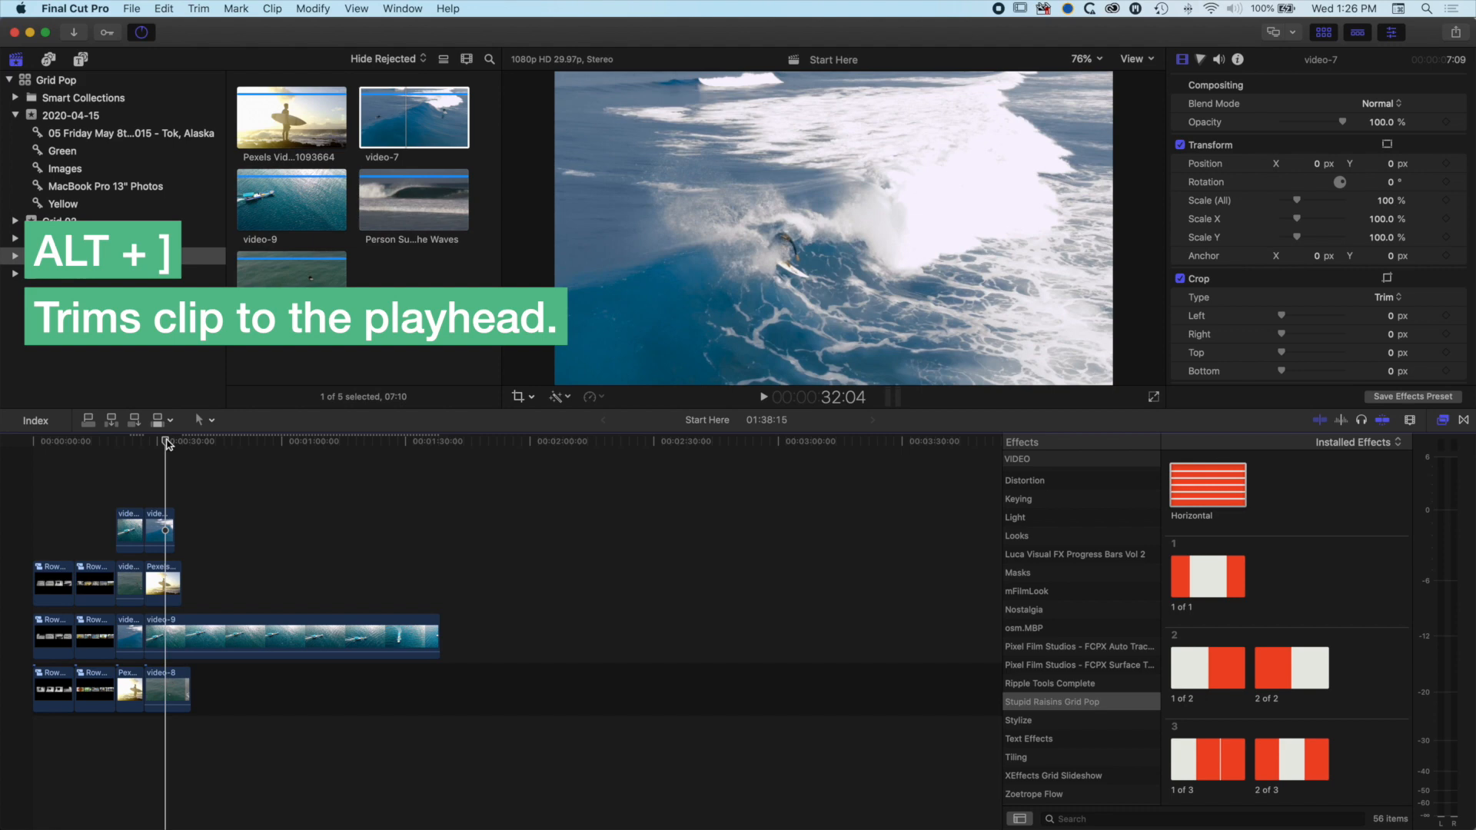
key("alt+bracketright")
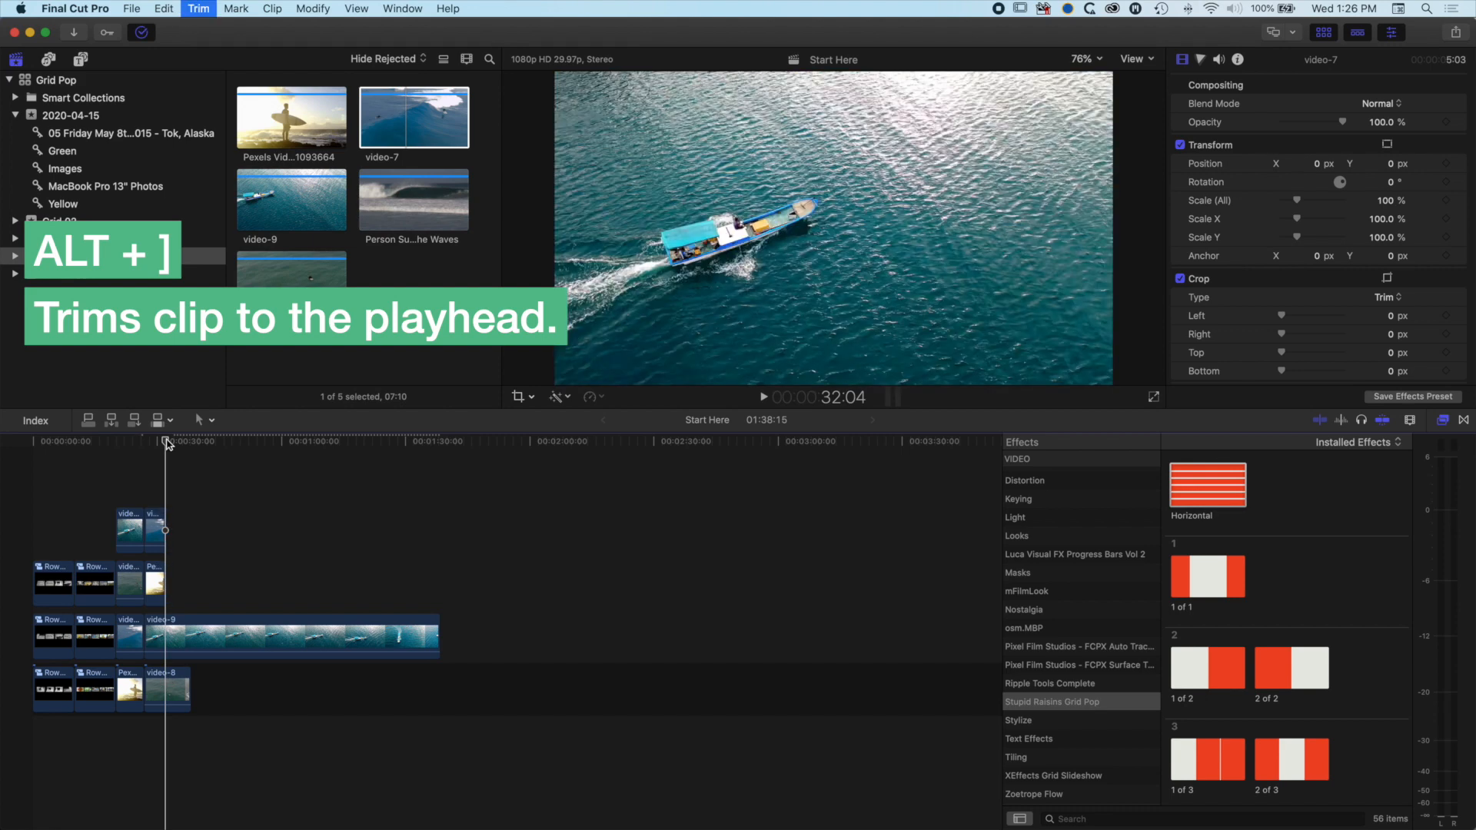
key("alt+bracketright")
- Copy the grid effect attributes from video-9 in the first surf stack to video-7 in the second
left_click(134, 442)
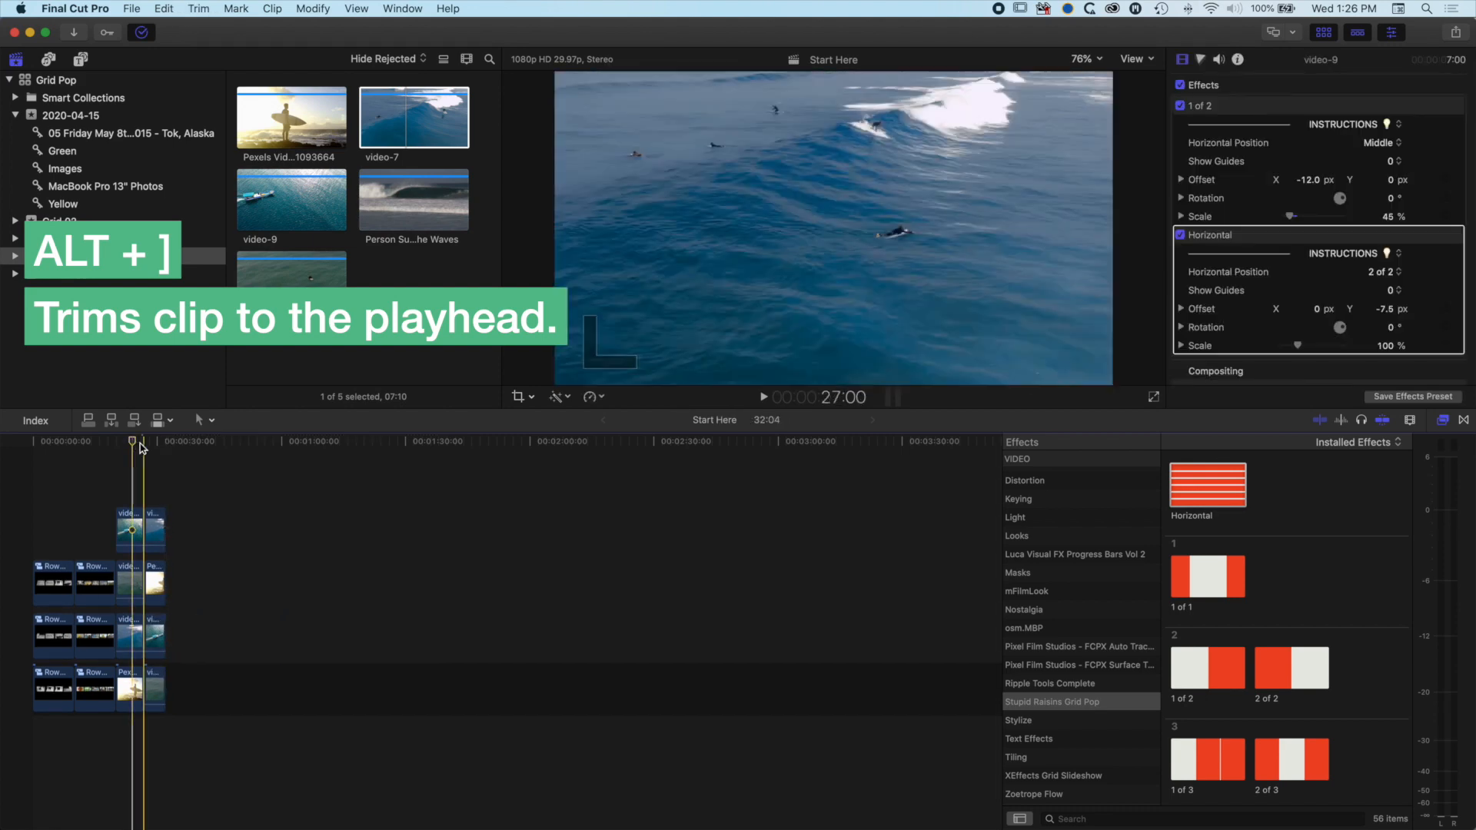
key("super+equal")
key("super+equal")
key("super+equal")
left_click(129, 534)
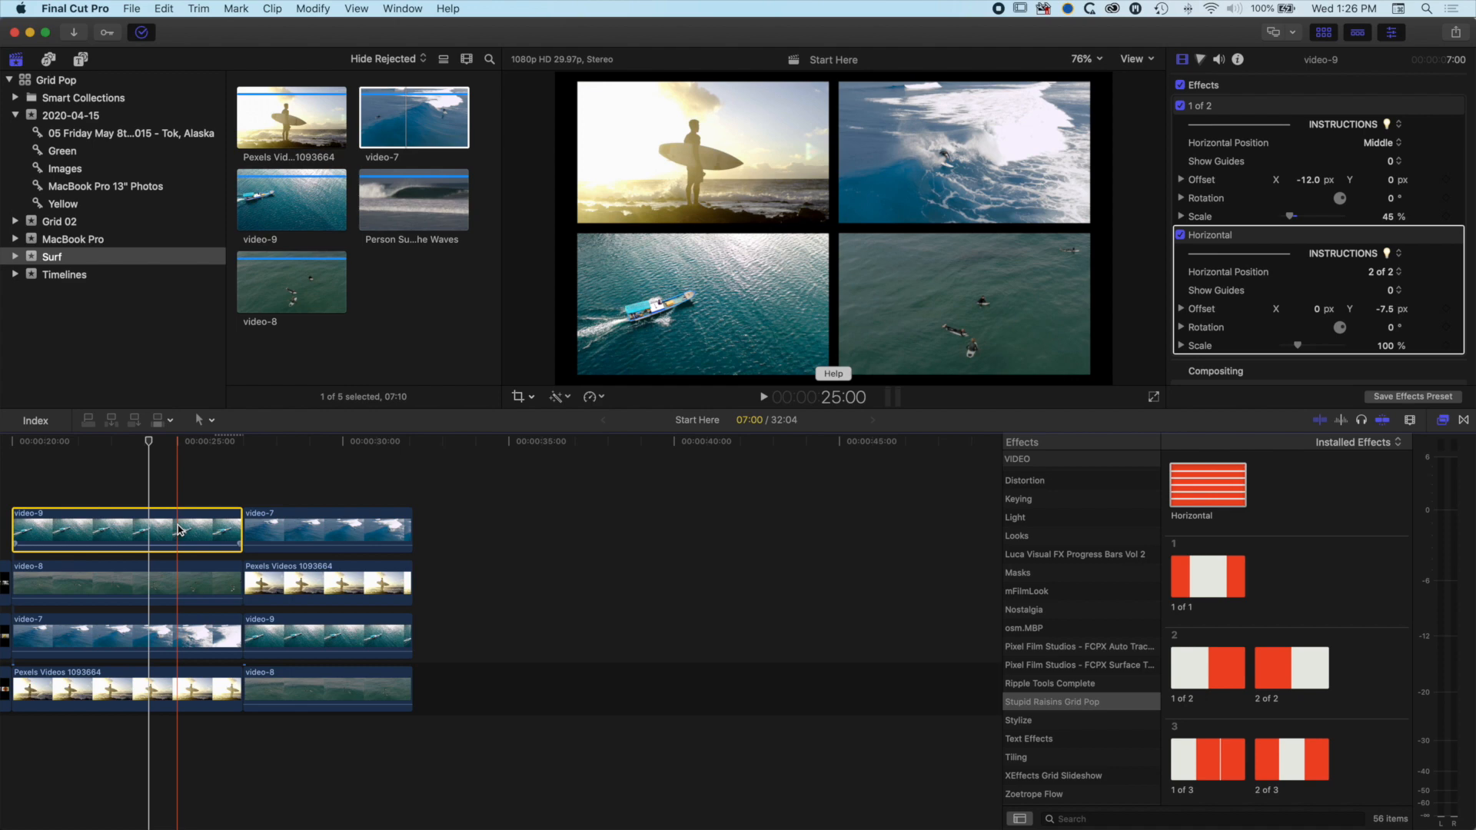
left_click(306, 529)
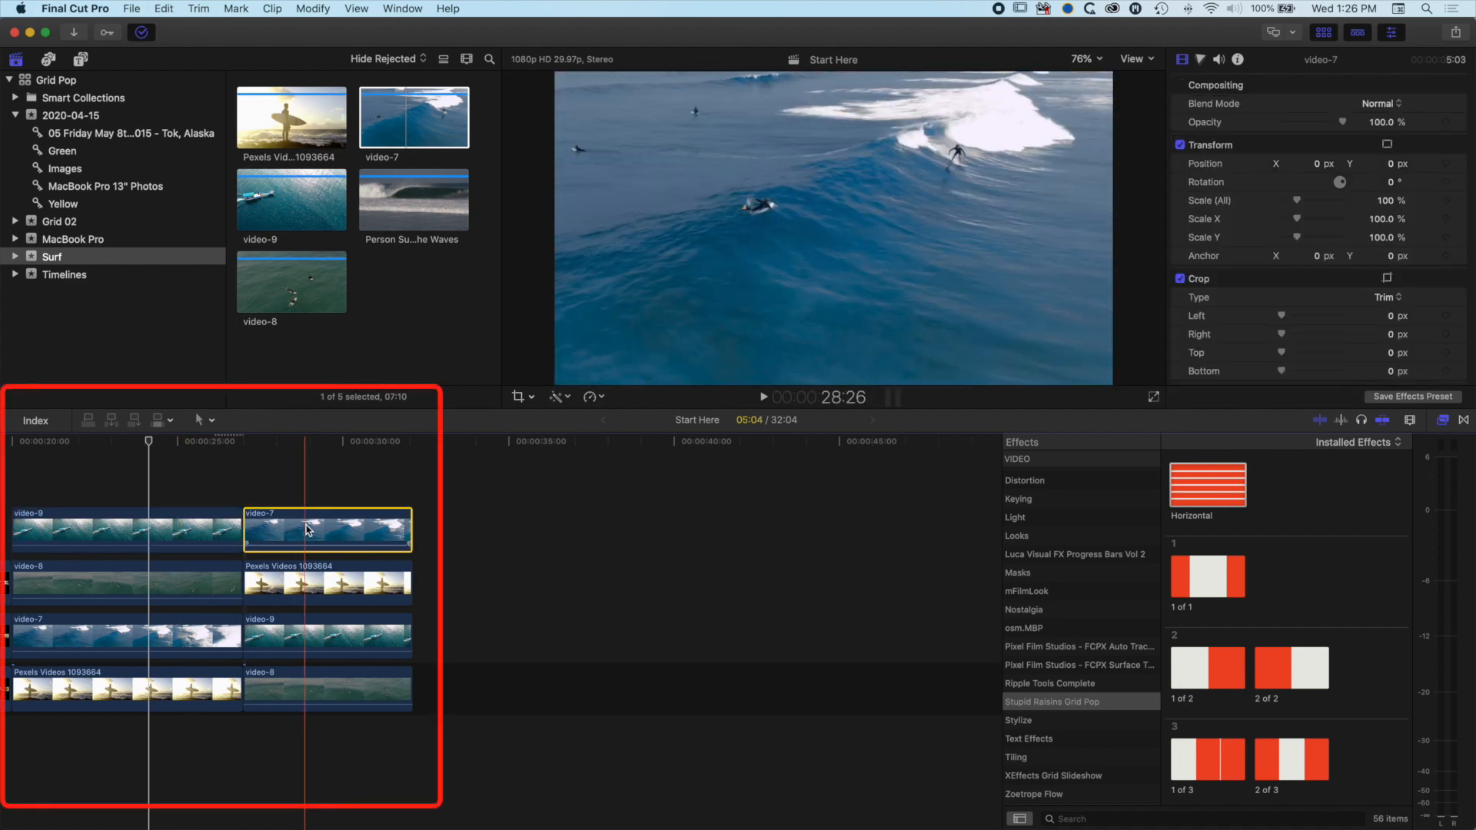
key("super+shift+v")
key("Return")
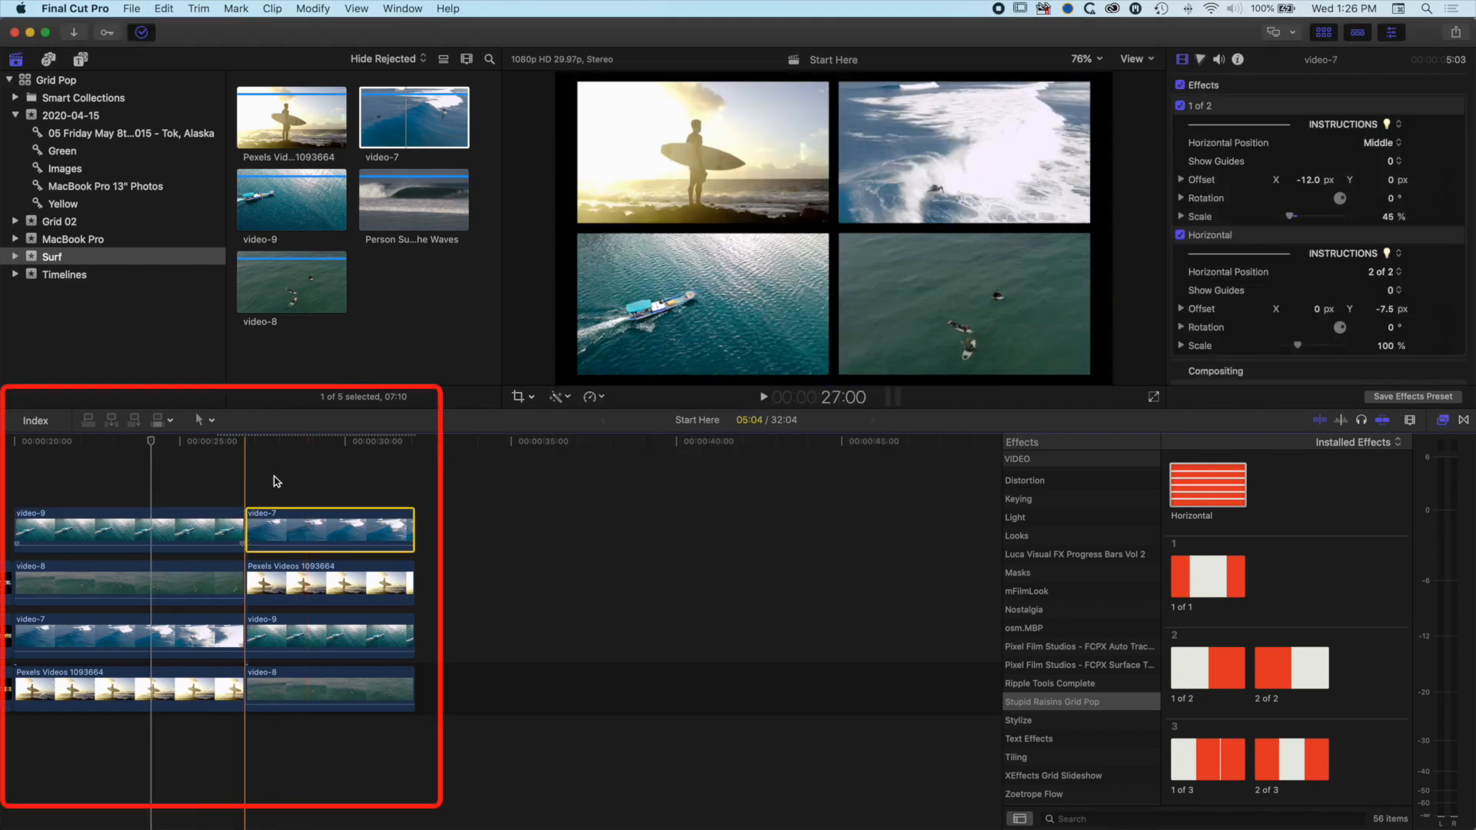
- Paste video-8's 2 of 2 and Horizontal effects onto the Pexels surfer clip in the second surf stack
left_click(186, 592)
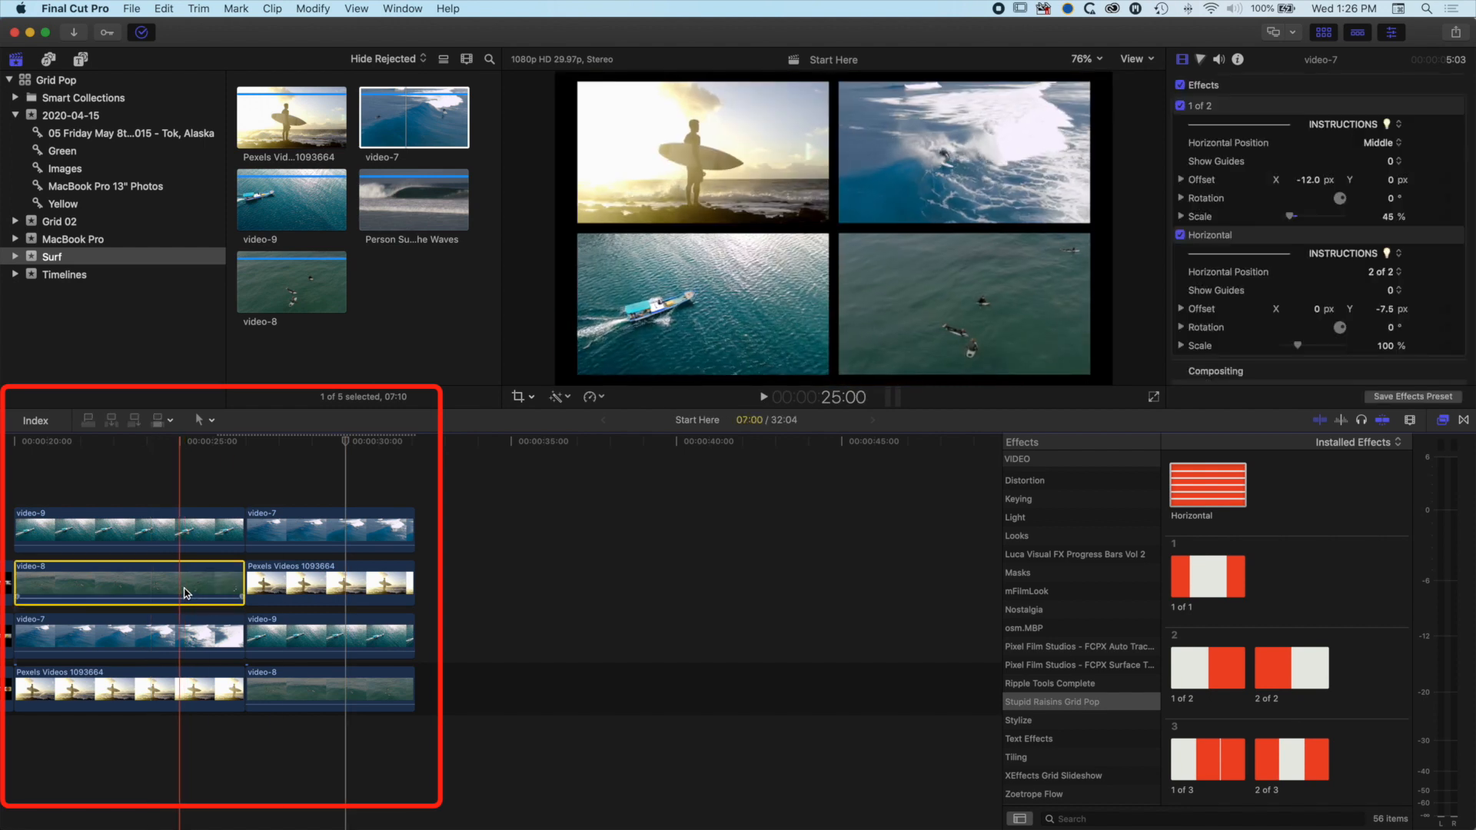
left_click(321, 590)
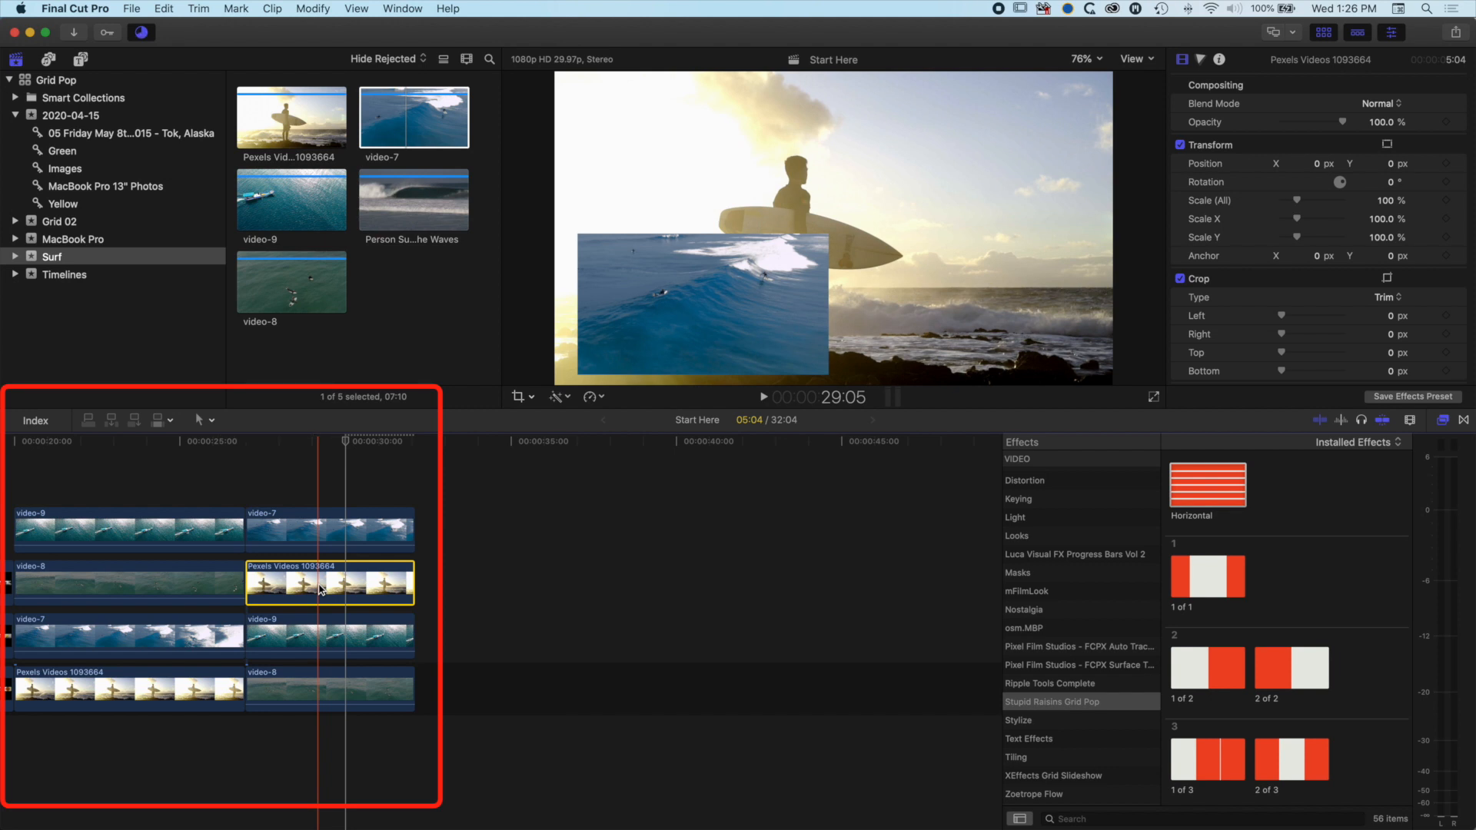
key("super+shift+v")
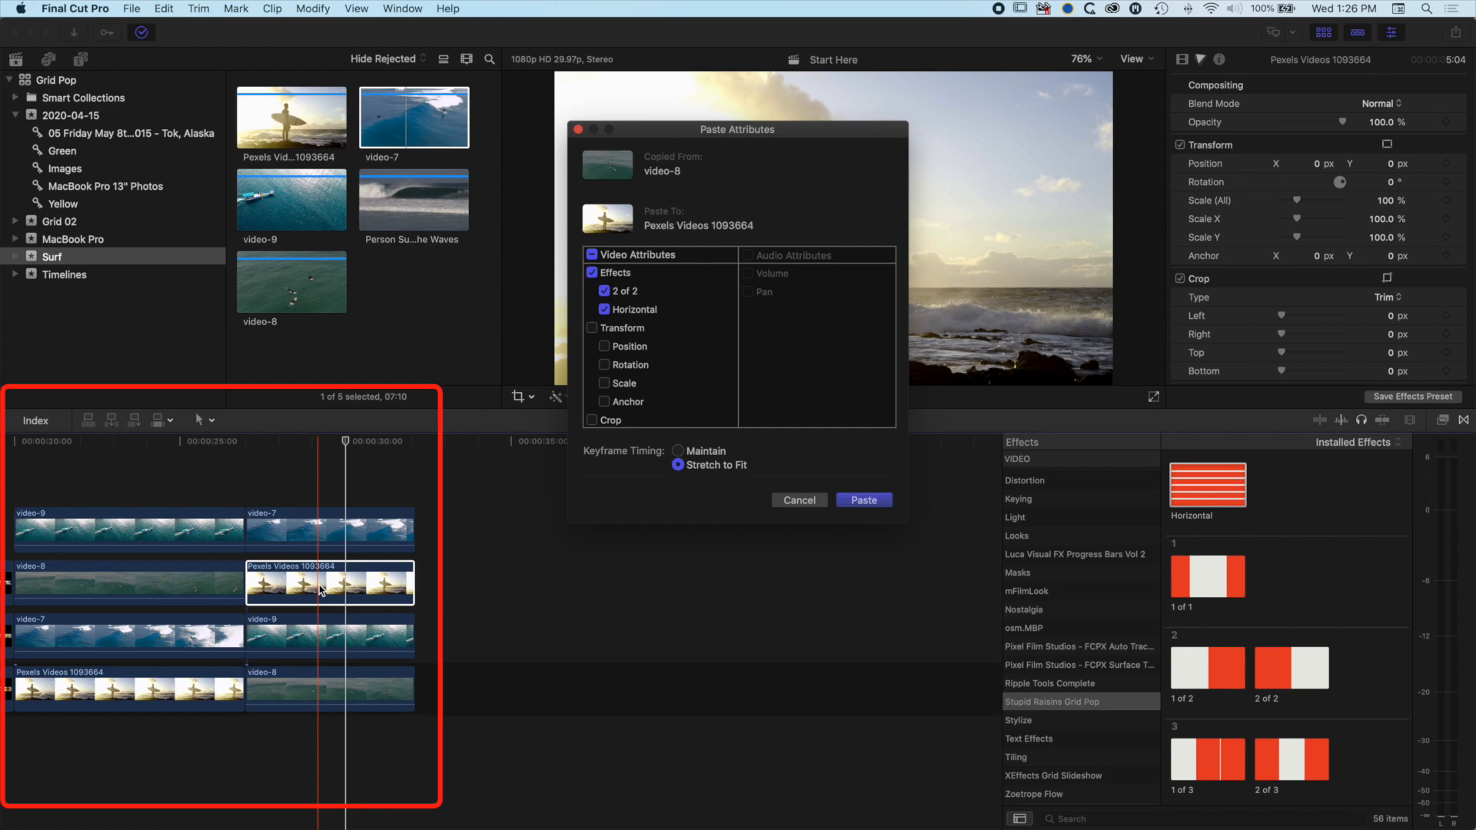
key("Return")
- Paste the grid effects of the first stack's video-7 onto the second stack's video-9, and its Pexels surfer clip's effects onto video-8
left_click(127, 645)
key("super+shift+v")
key("Return")
left_click(152, 688)
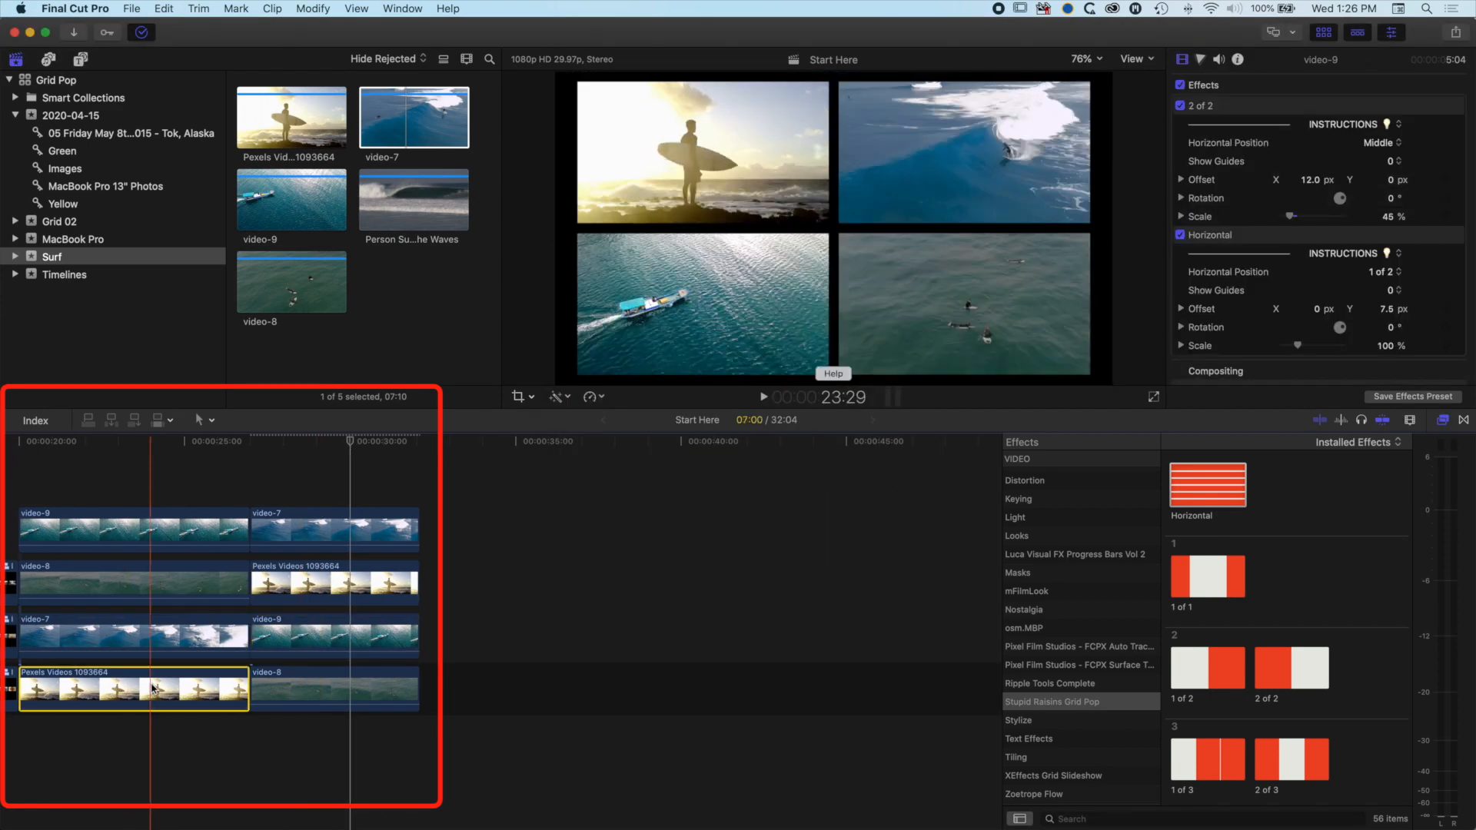
left_click(311, 691)
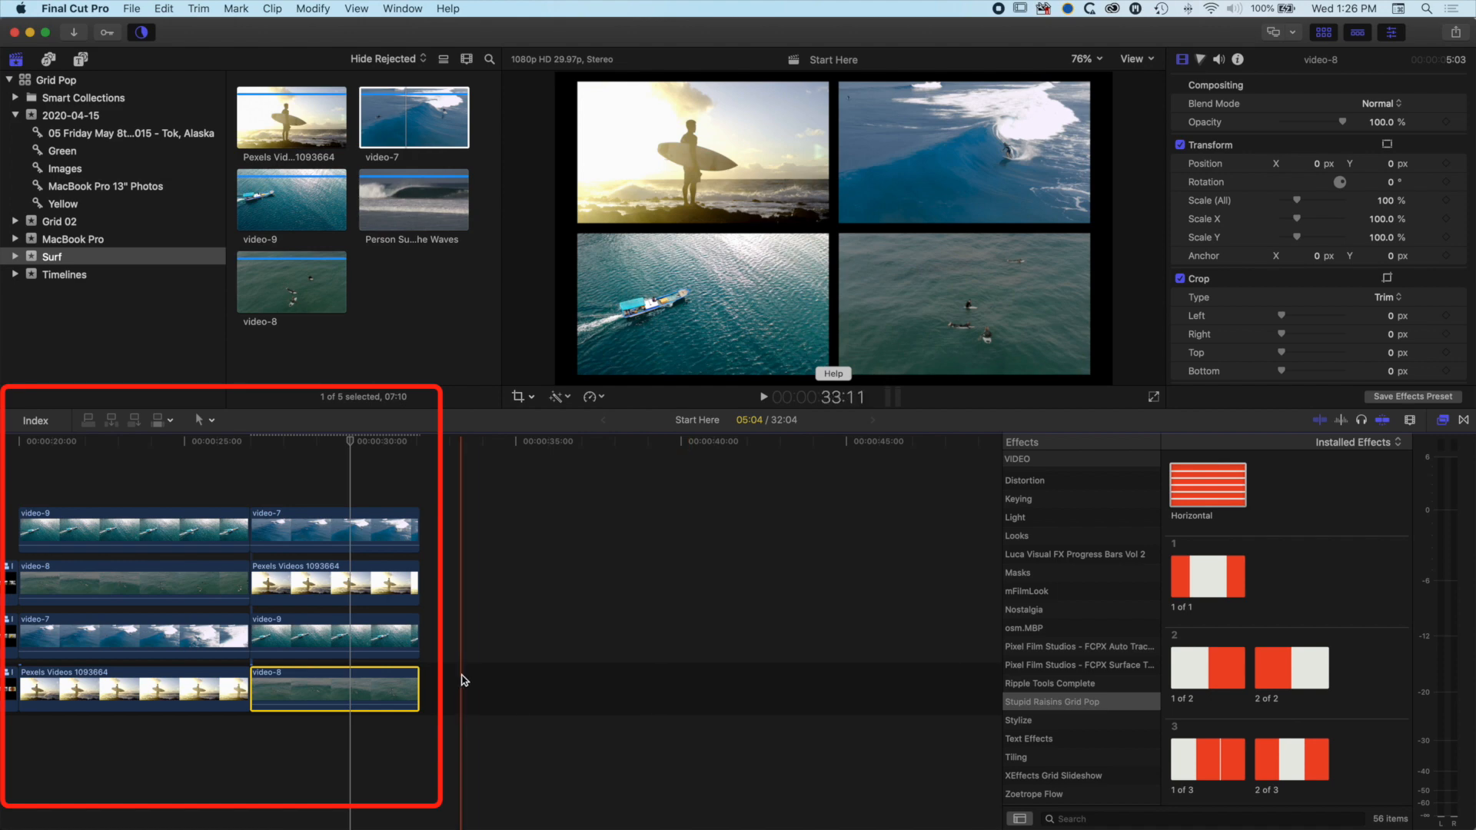
key("super+shift+v")
key("Return")
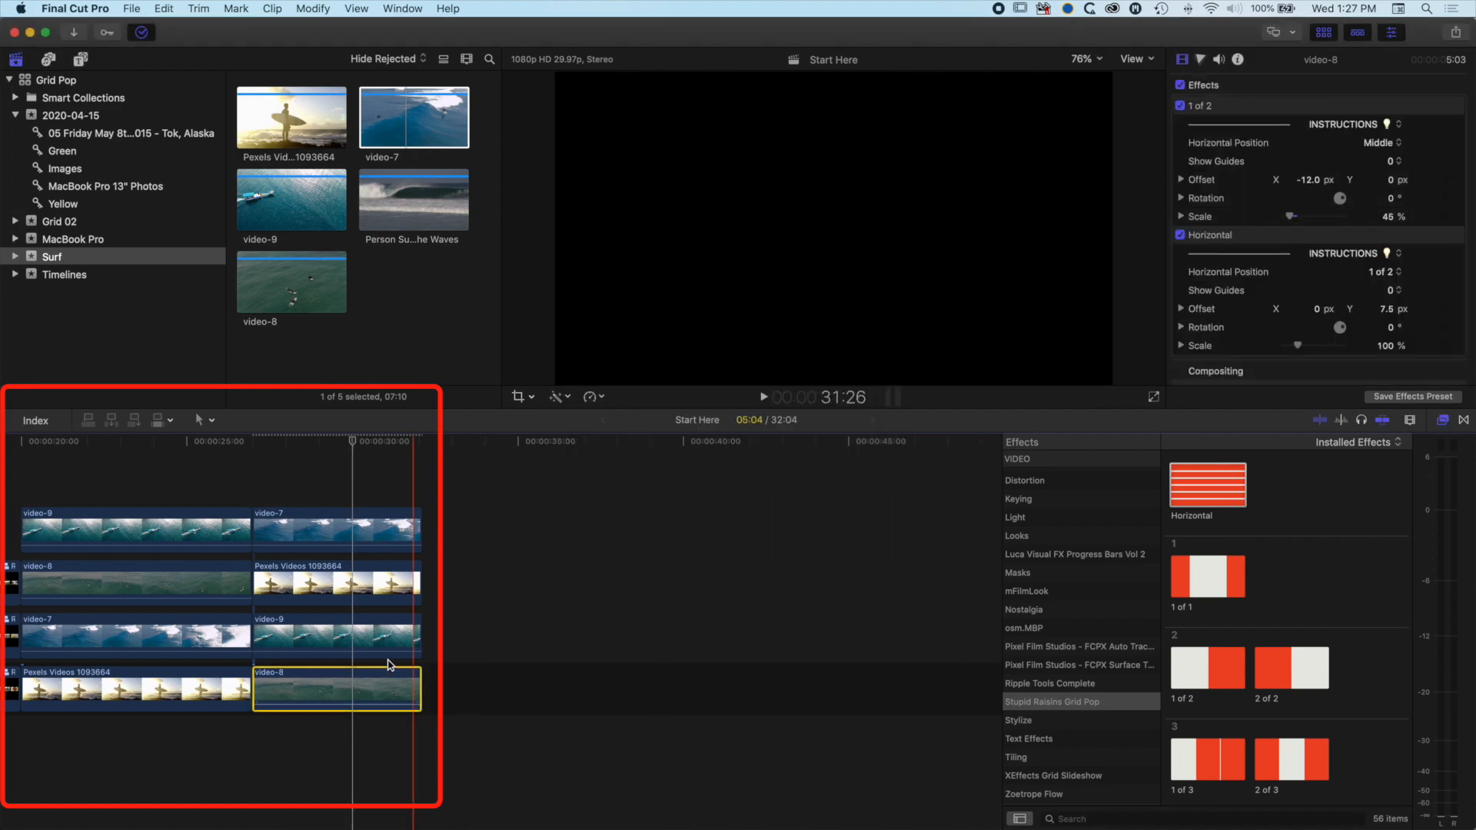
- Review both four-video surf grids on the timeline
mouse_move(362, 451)
left_mouse_down()
mouse_move(125, 461)
mouse_move(266, 461)
mouse_move(190, 465)
left_mouse_up()
scroll(176, 472, "left", 15)
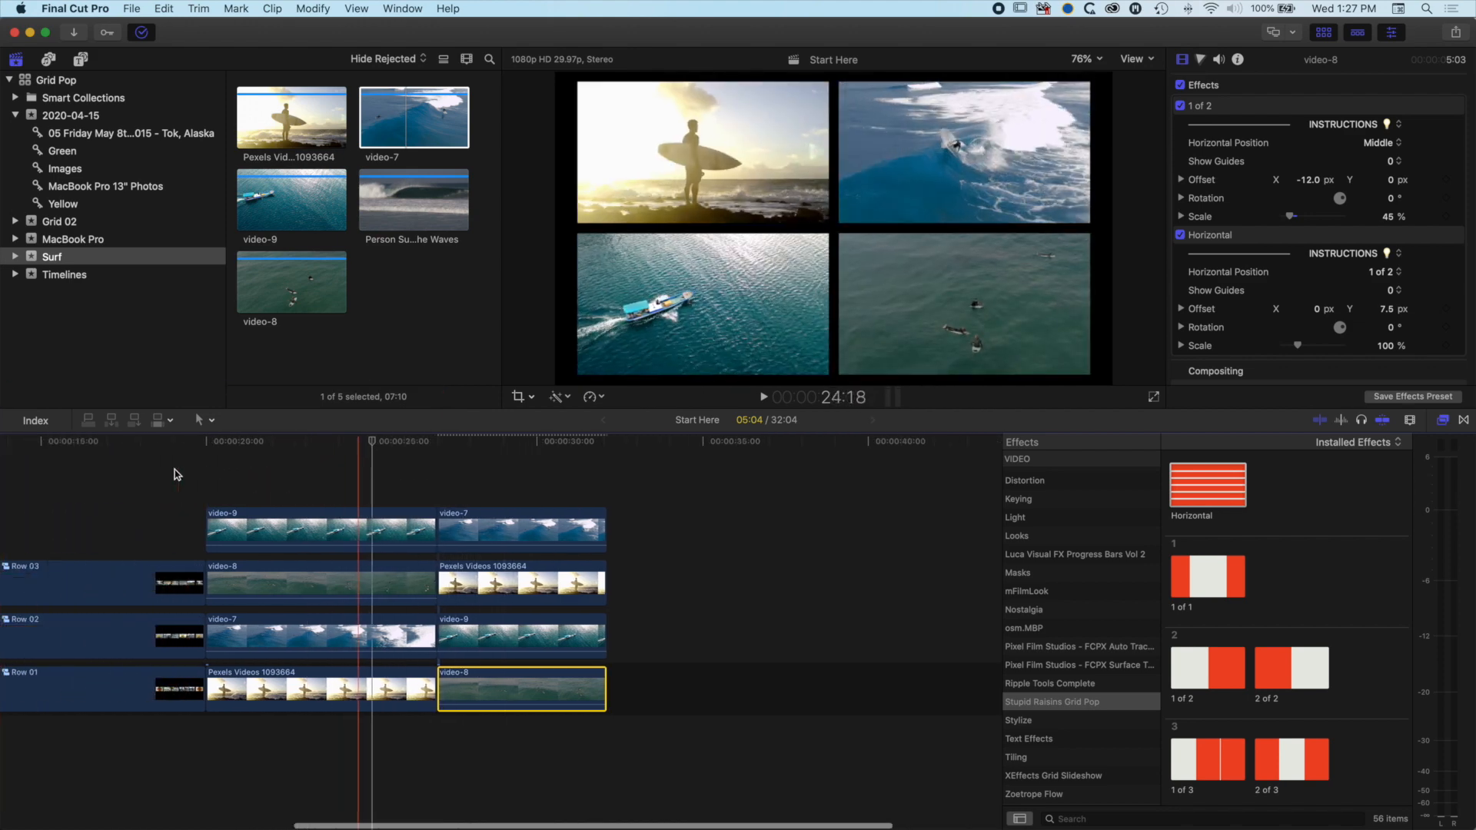
key("super+minus")
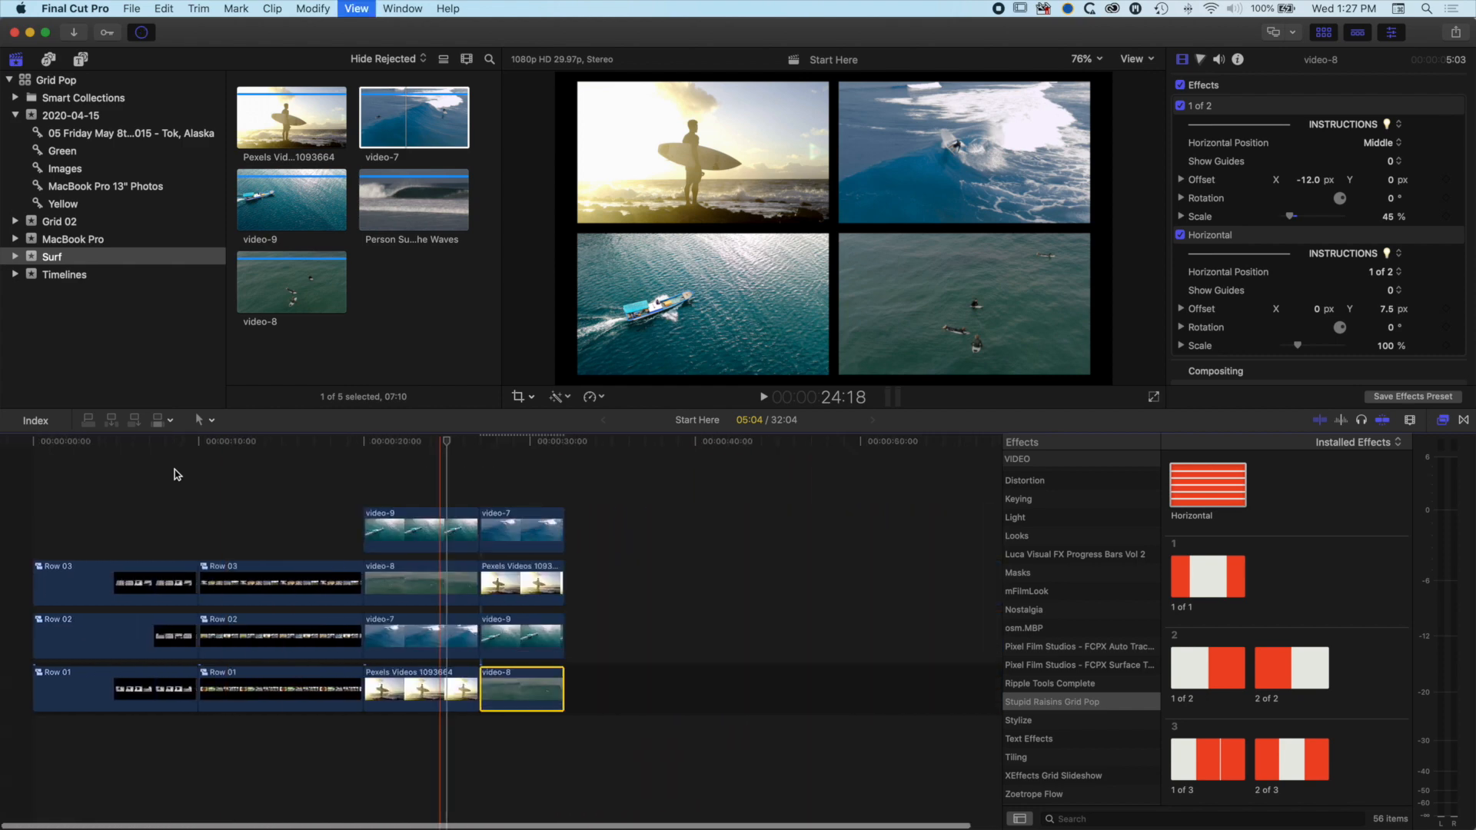
left_click_drag(382, 446, 413, 457)
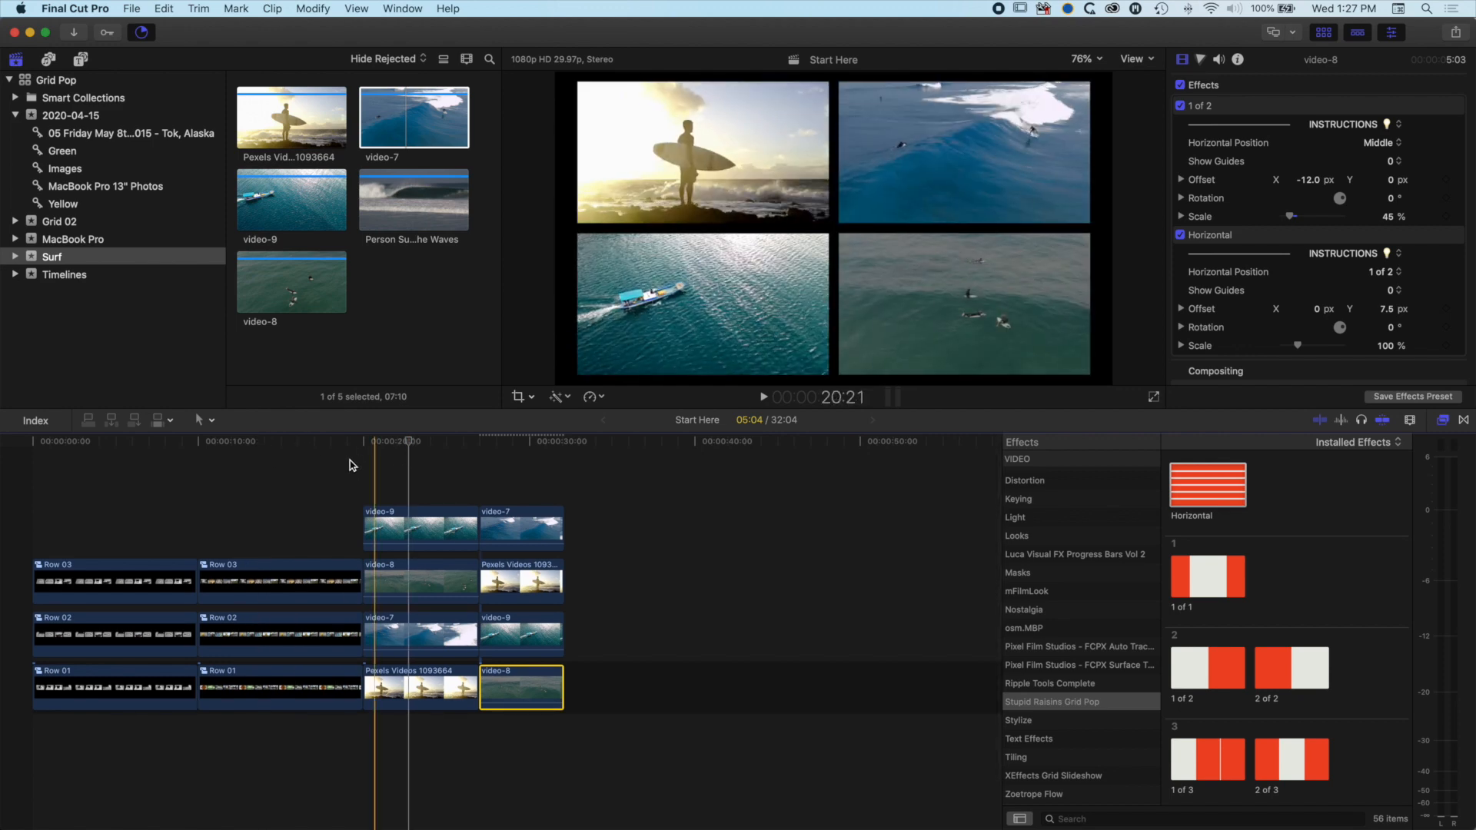
- Combine the three laptop photo rows at the timeline's start into a compound clip named Grid Laptop
left_click_drag(127, 699, 133, 740)
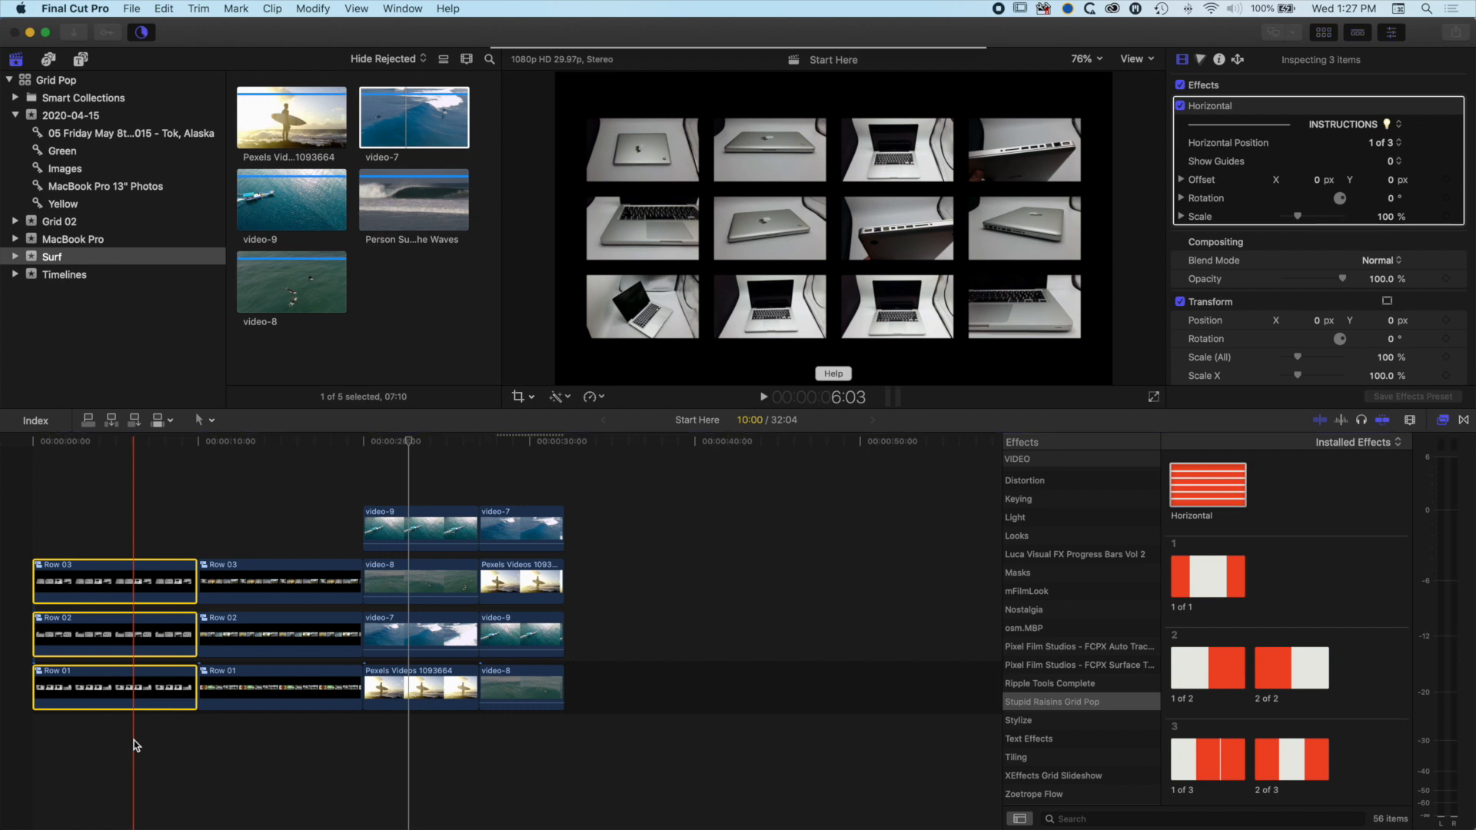
key("alt+g")
type("Grid Lap")
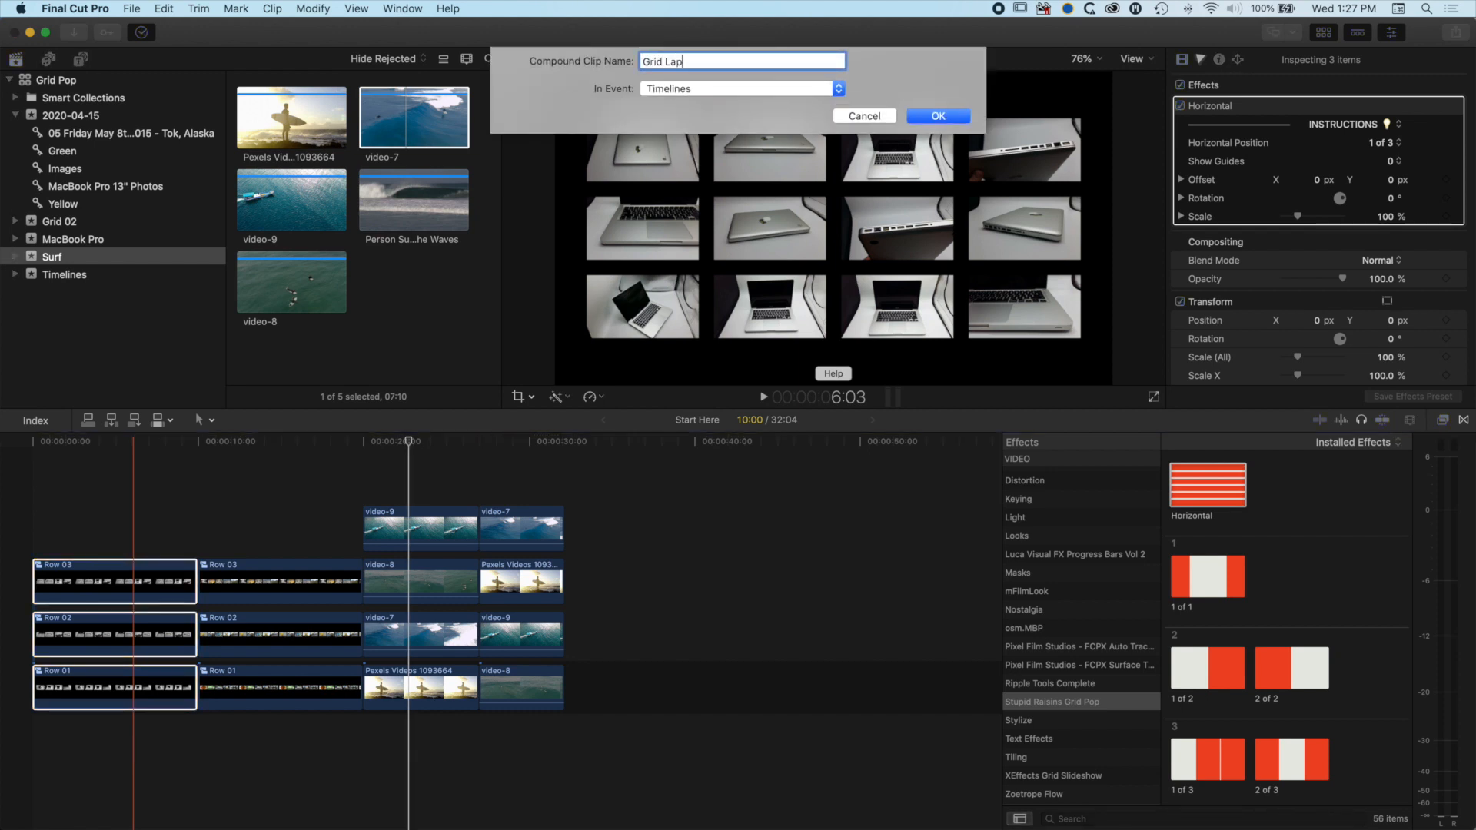
type("top")
key("Return")
- Combine the three rows of the five-column photo grid into a compound clip named Grid Images
left_click_drag(259, 536, 305, 728)
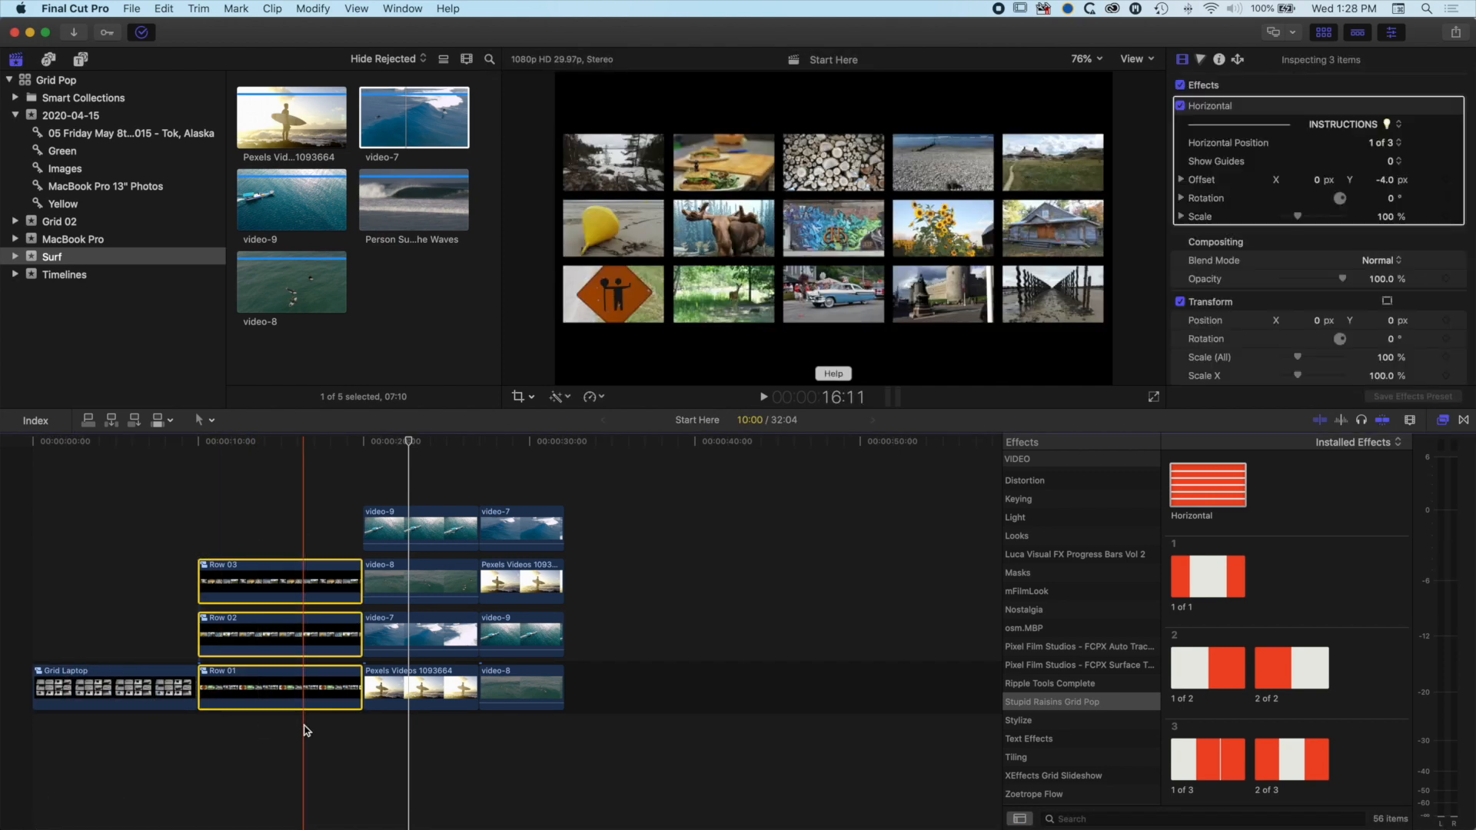
key("alt+g")
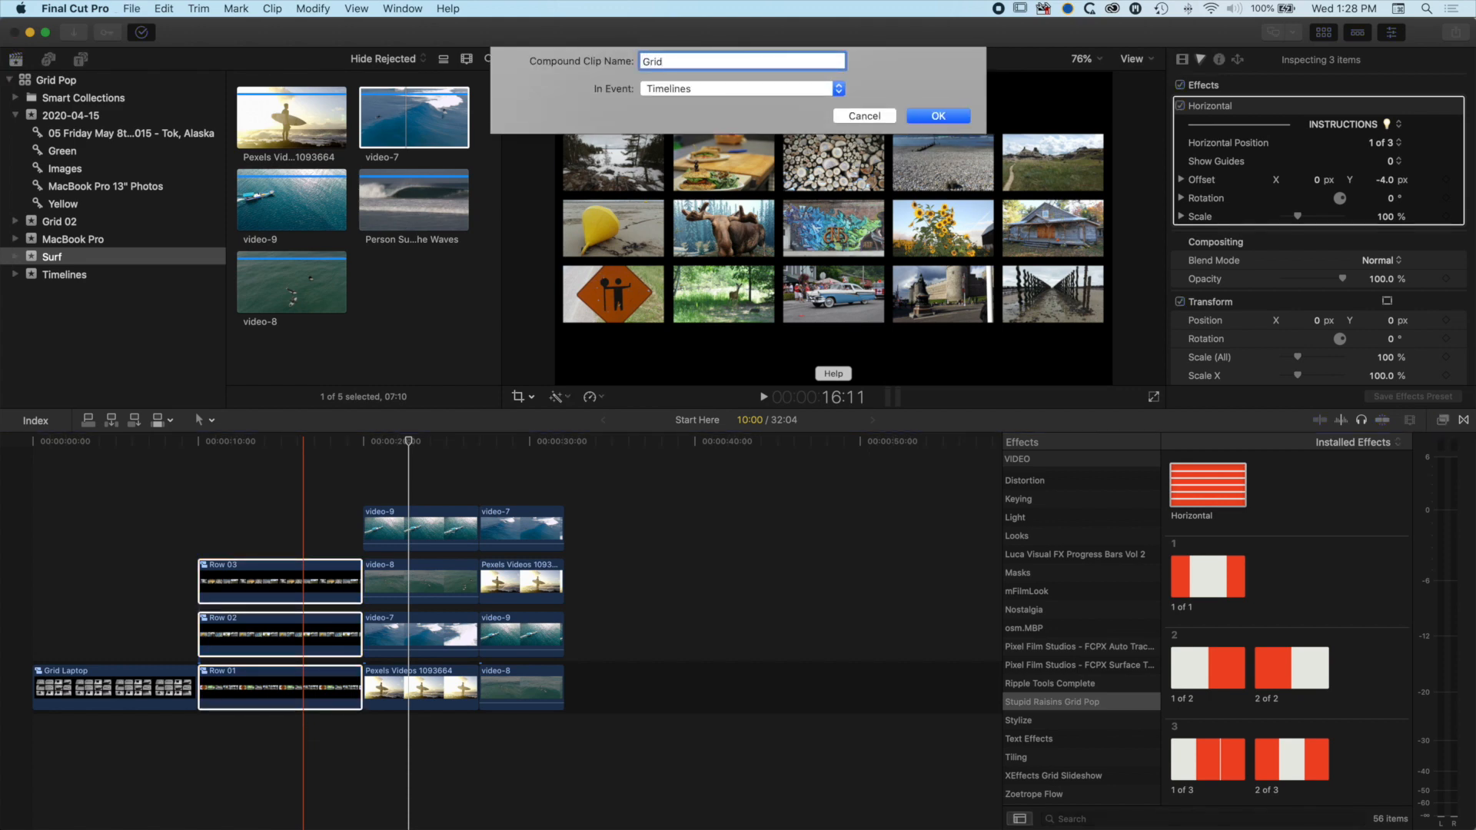
key("Return")
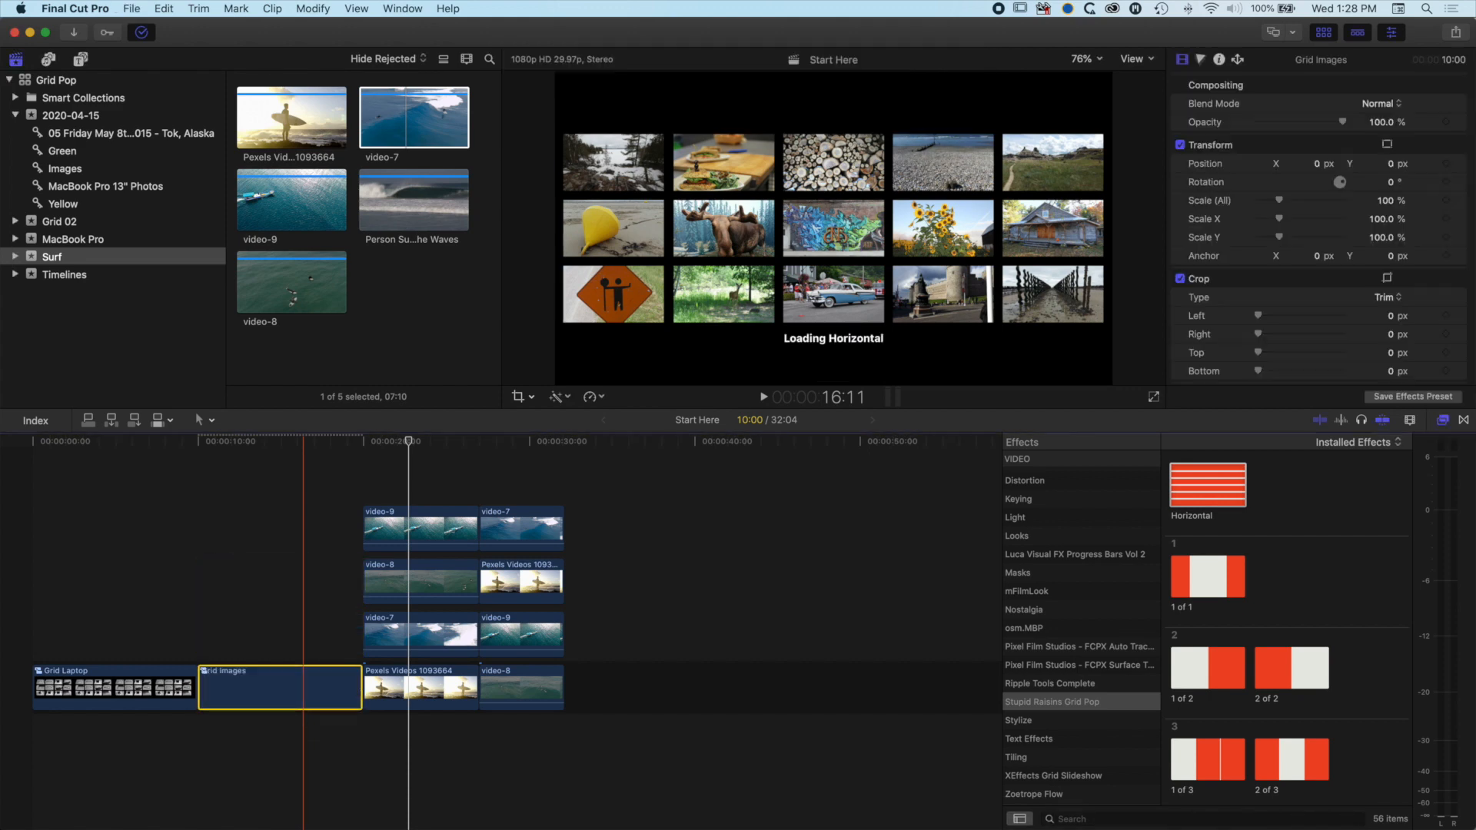
- Combine the first four-video surf stack into a compound clip named Surf 01 and the second into one named Surf 02
left_click_drag(410, 479, 428, 744)
key("alt+g")
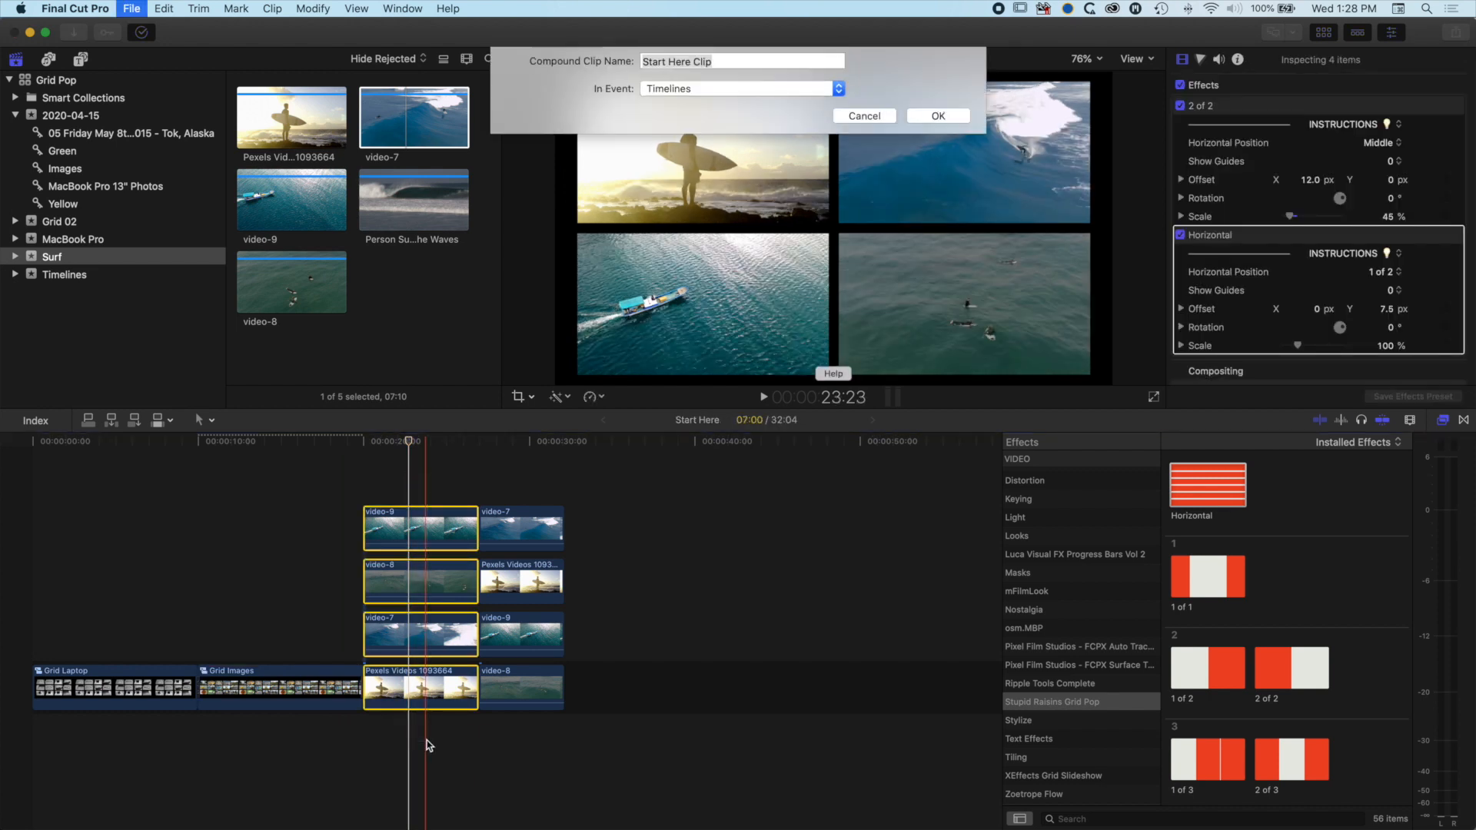
type("Surf 01")
key("Return")
left_click_drag(507, 486, 523, 732)
key("alt+g")
type("Surf 02")
key("Return")
- Play back the change from Grid Laptop to Grid Images
left_click(254, 443)
left_click_drag(269, 448, 188, 463)
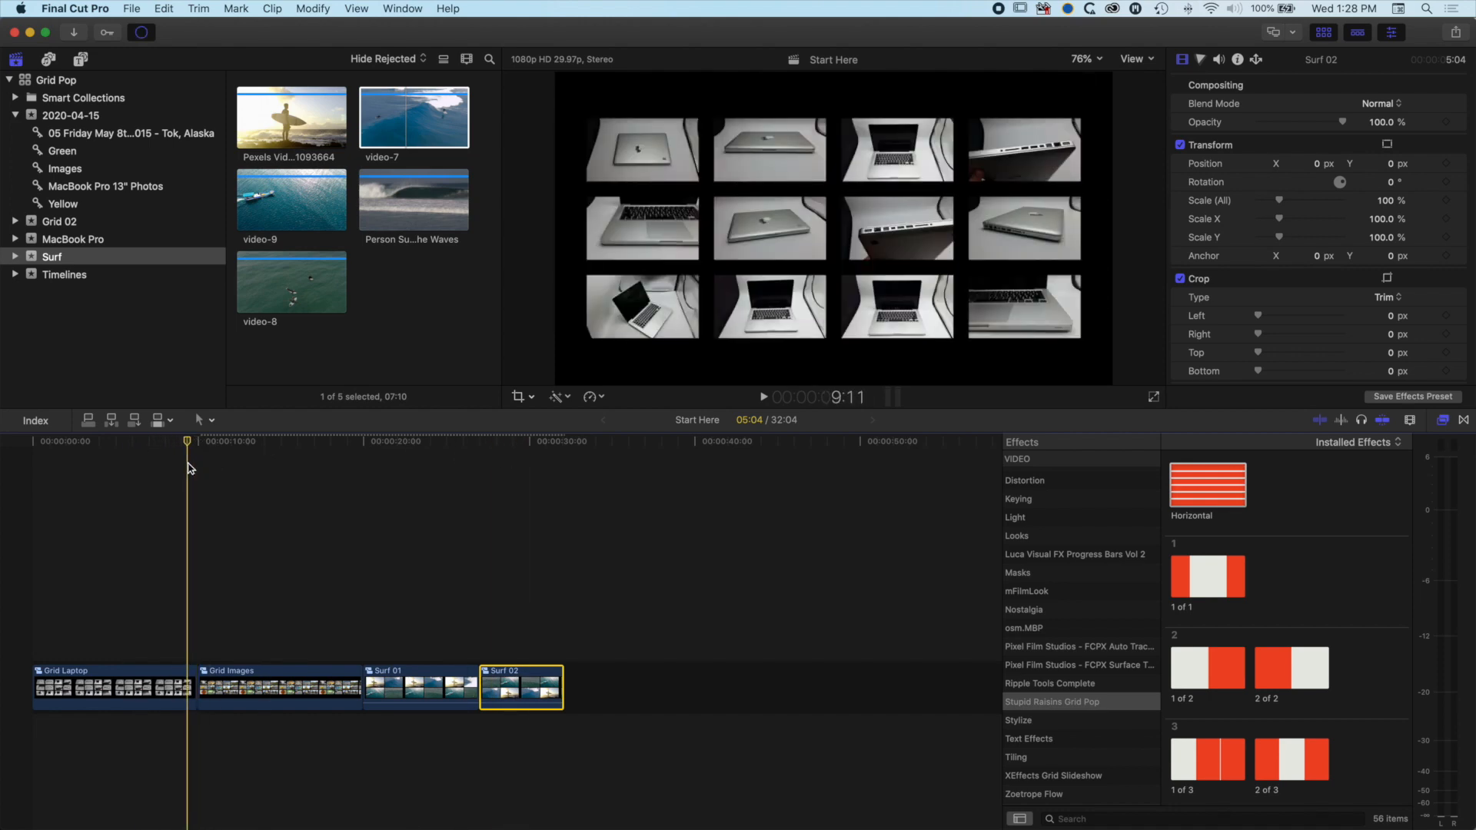
key("space")
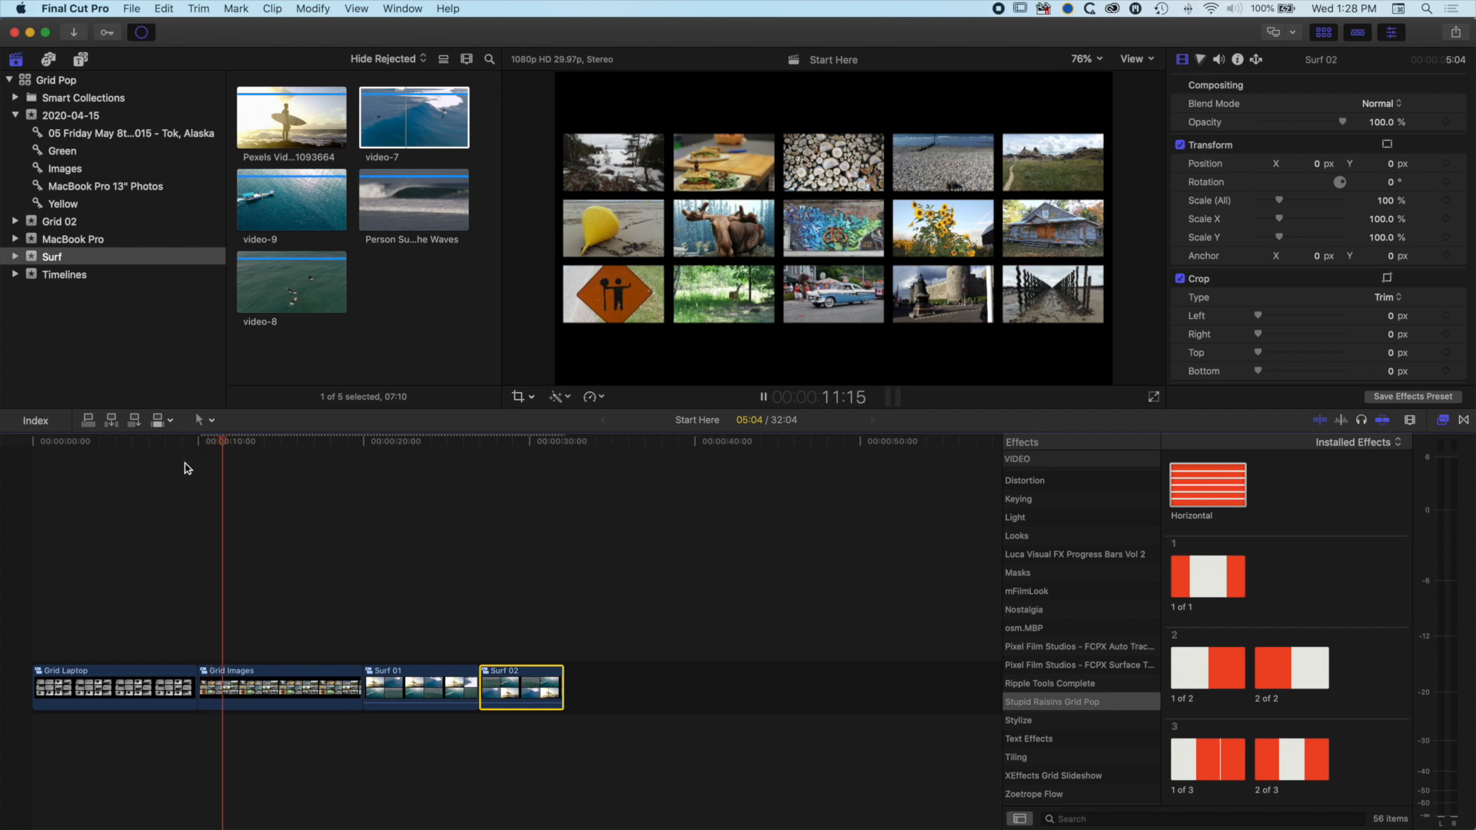
- Apply a Ken Burns crop to Grid Laptop, enlarging the start frame to nearly the full picture, and preview the move
left_click(140, 461)
left_click(518, 398)
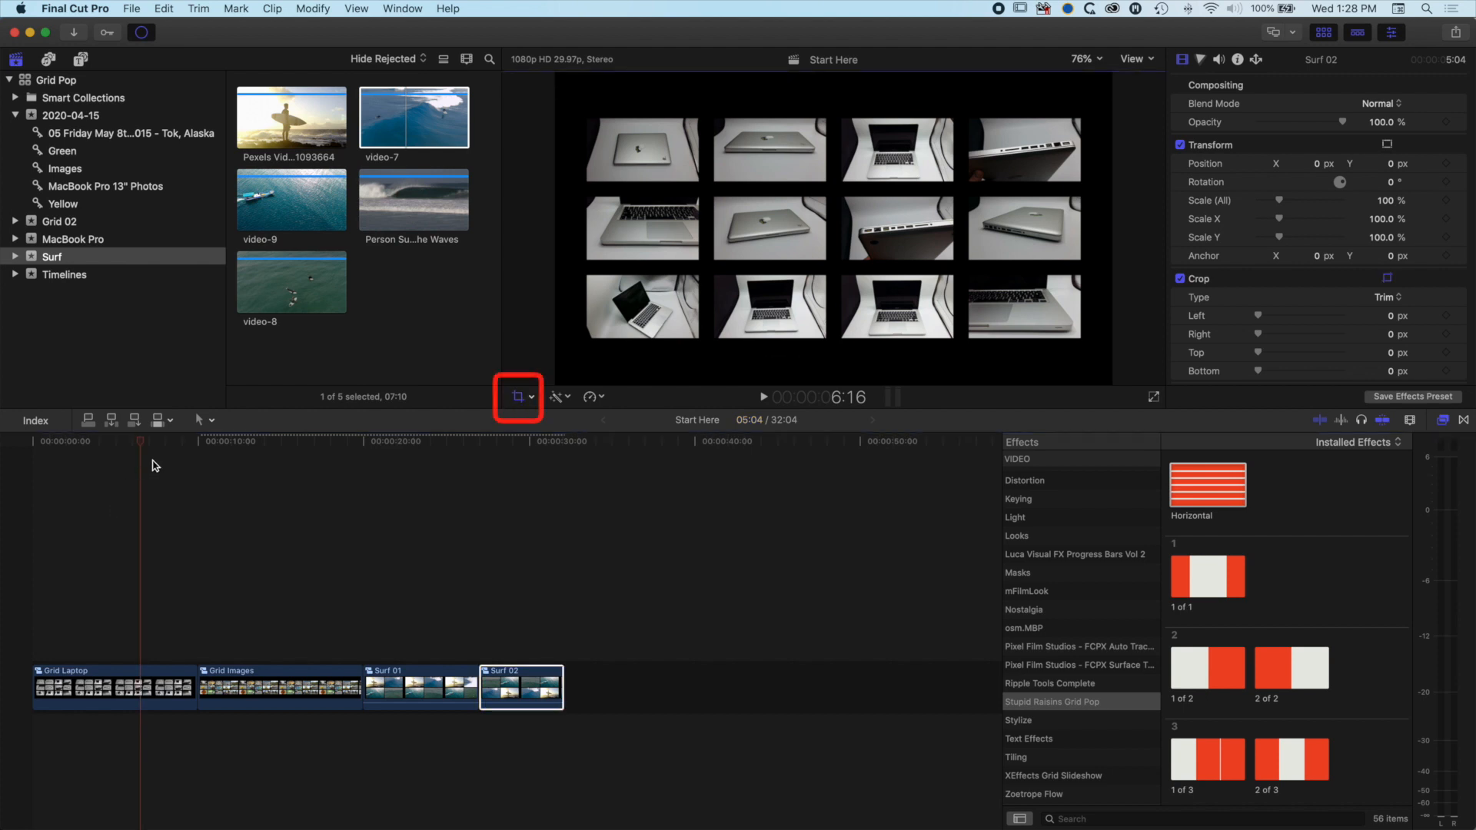
left_click(145, 453)
left_click(134, 446)
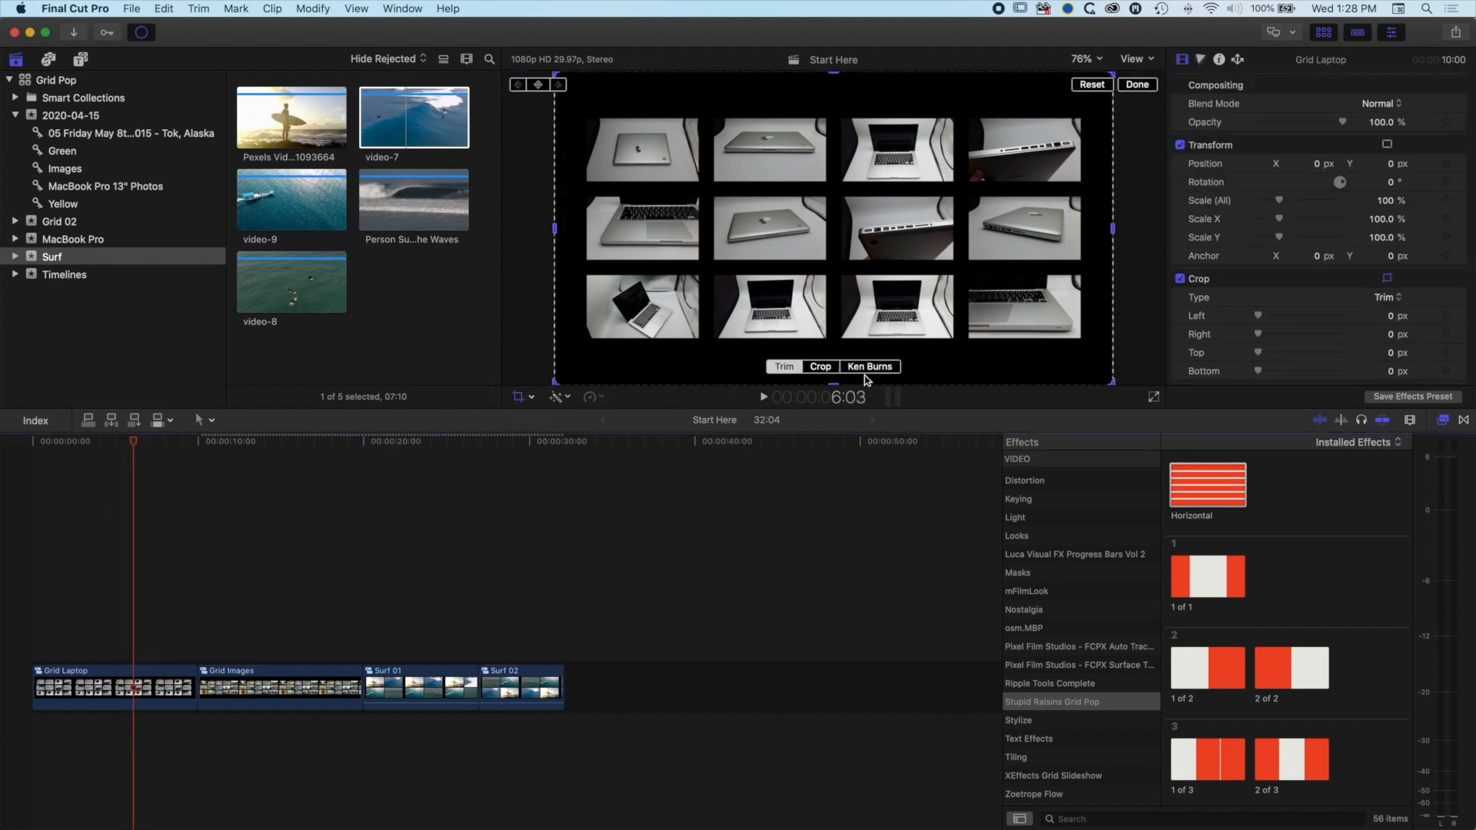
left_click(889, 369)
left_click_drag(598, 363, 565, 375)
left_click_drag(1086, 102, 1106, 86)
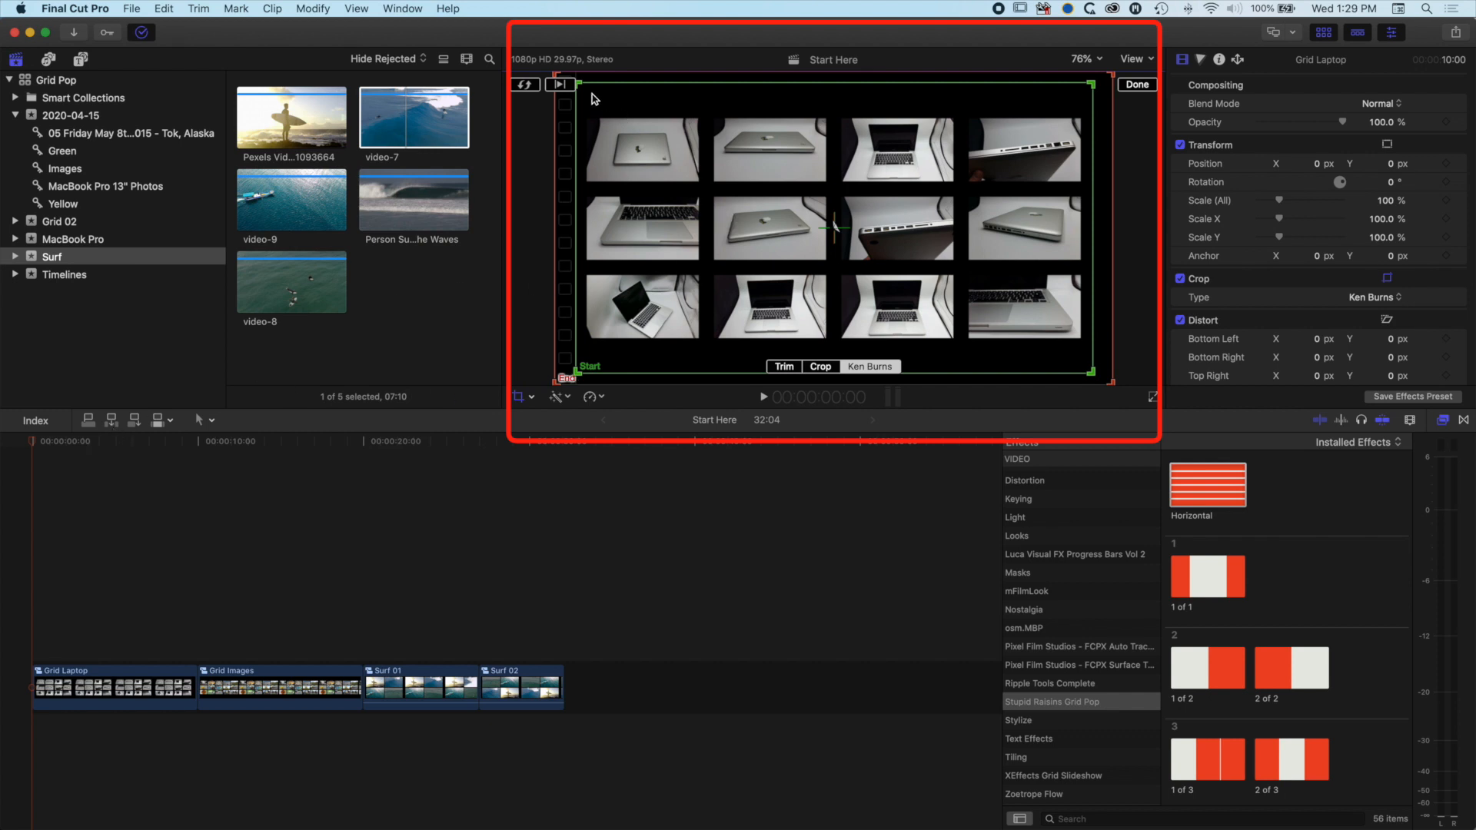
left_click(1137, 85)
key("space")
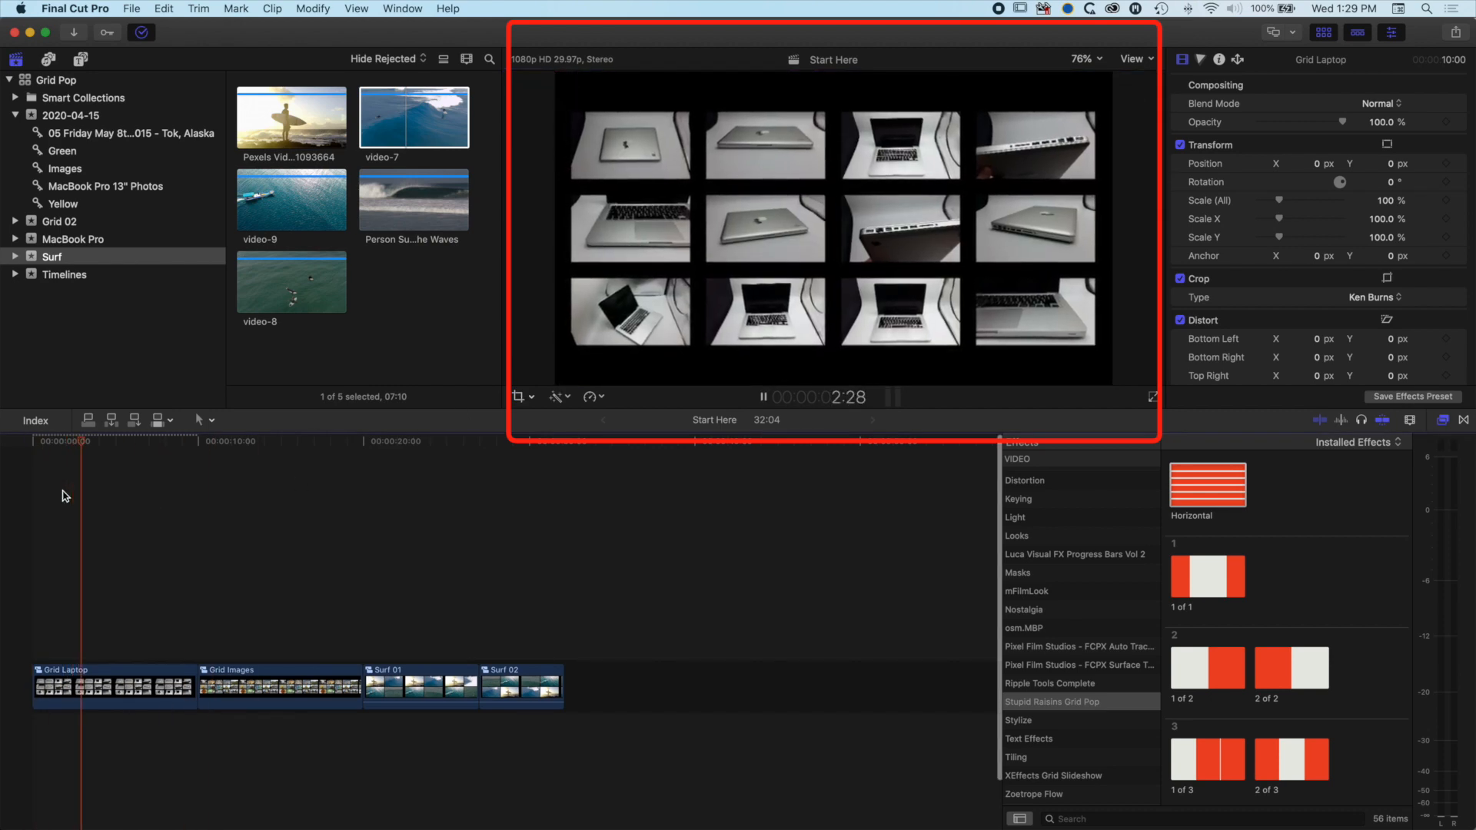
key("space")
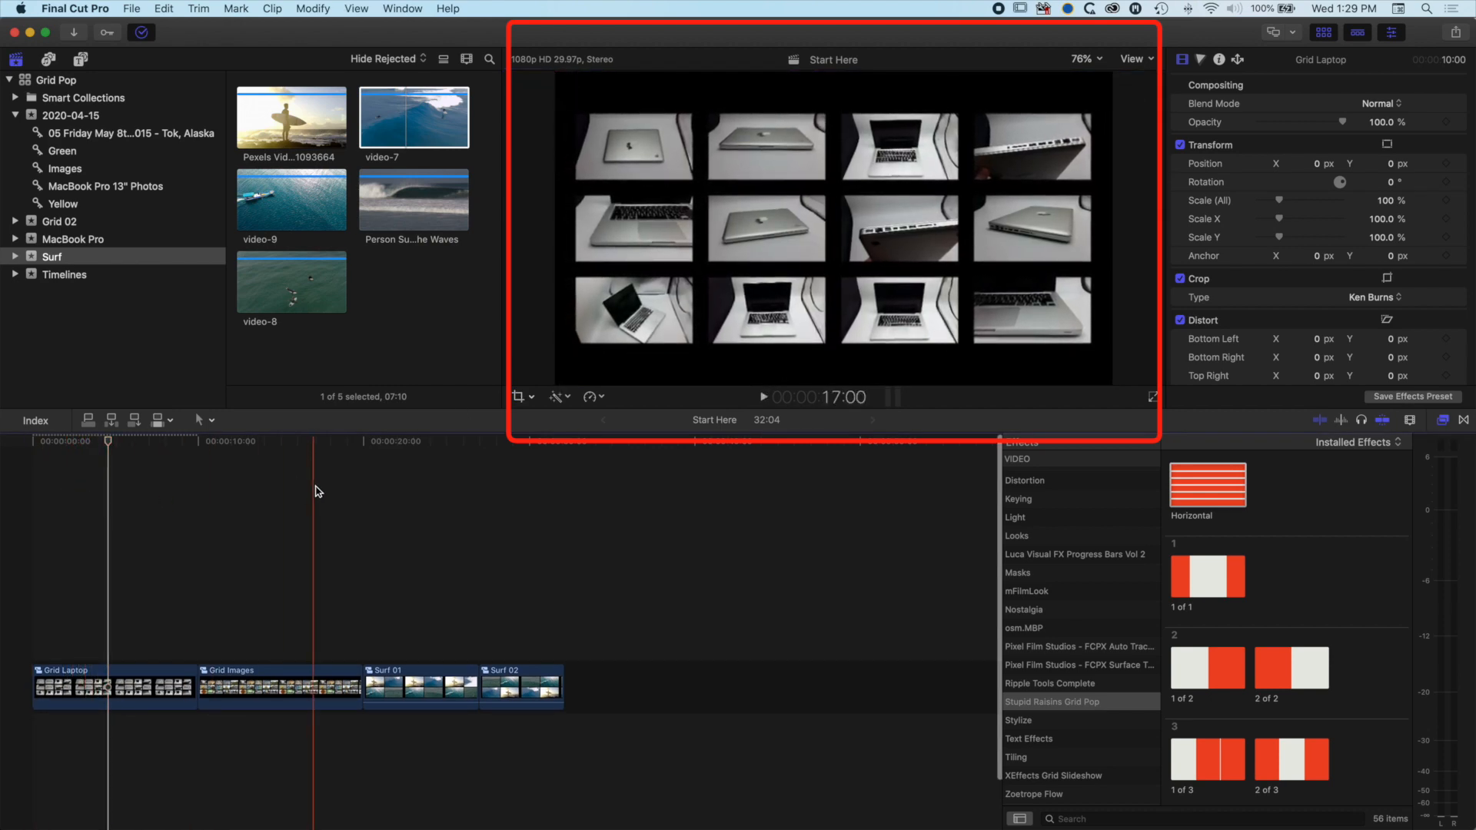
- Apply a Ken Burns crop to Grid Images with the default start and end frames and preview the move
left_click(283, 442)
left_click(518, 397)
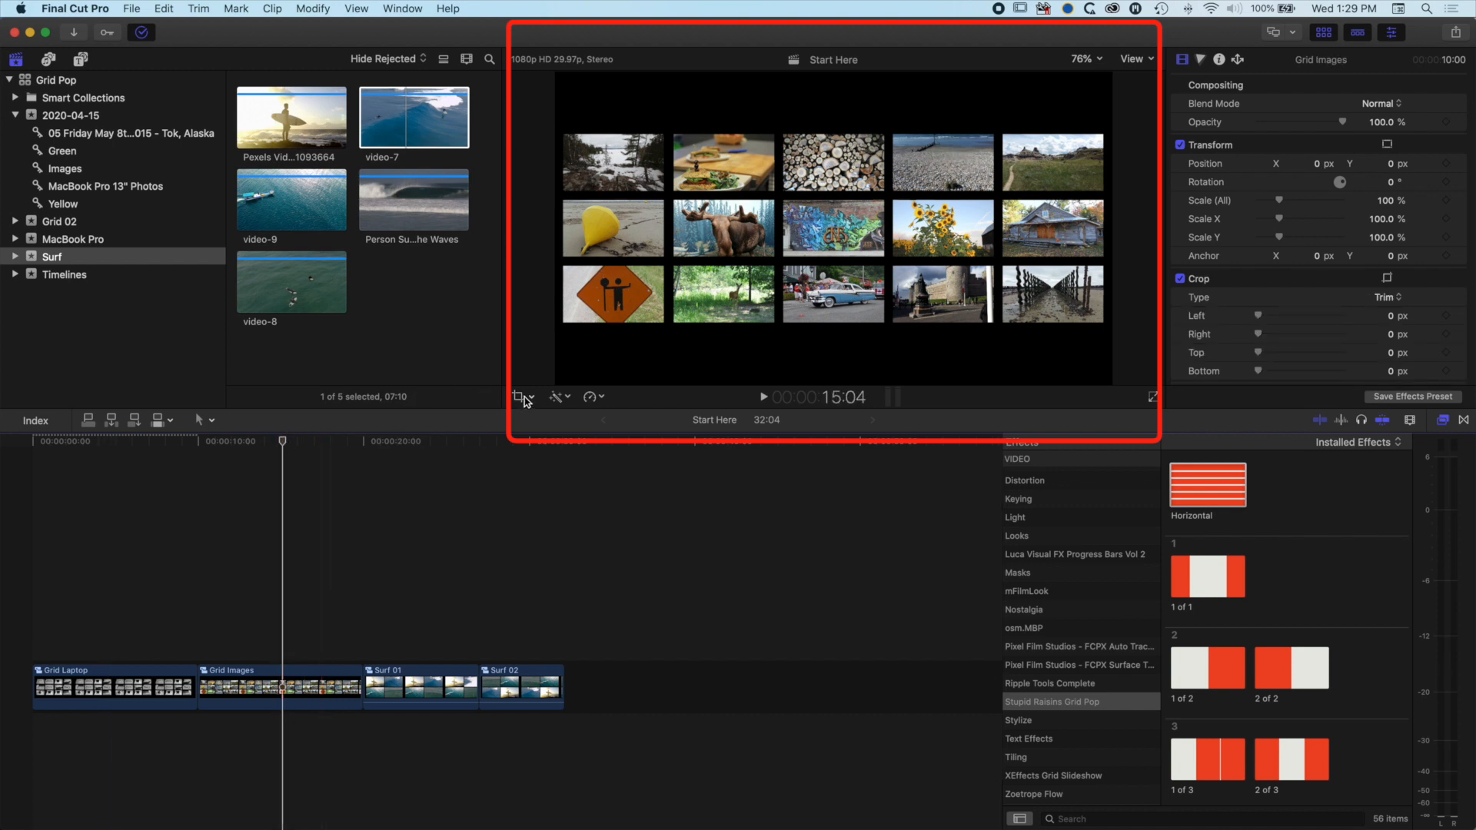
left_click(890, 367)
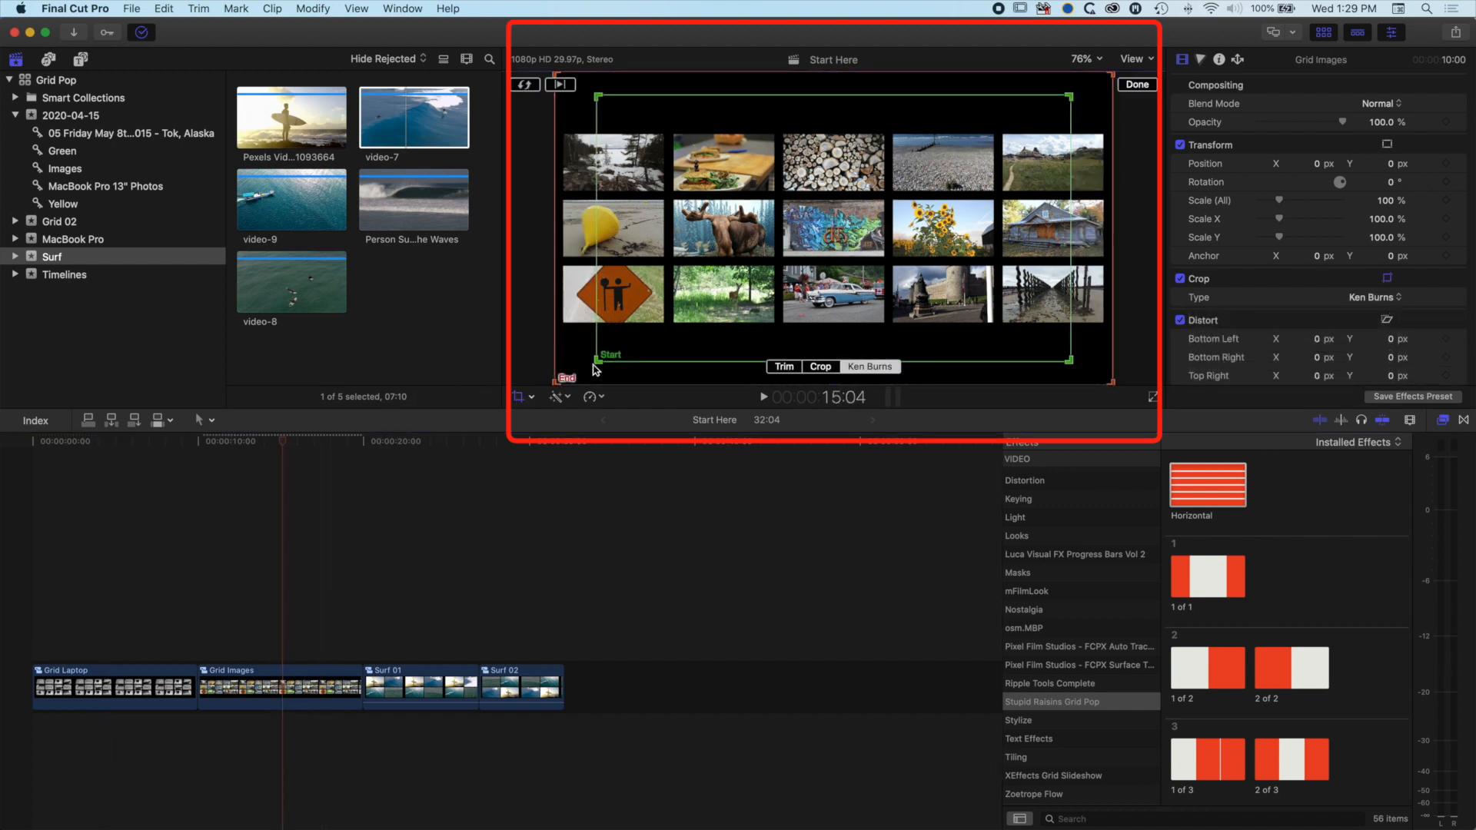
left_click(1136, 84)
key("space")
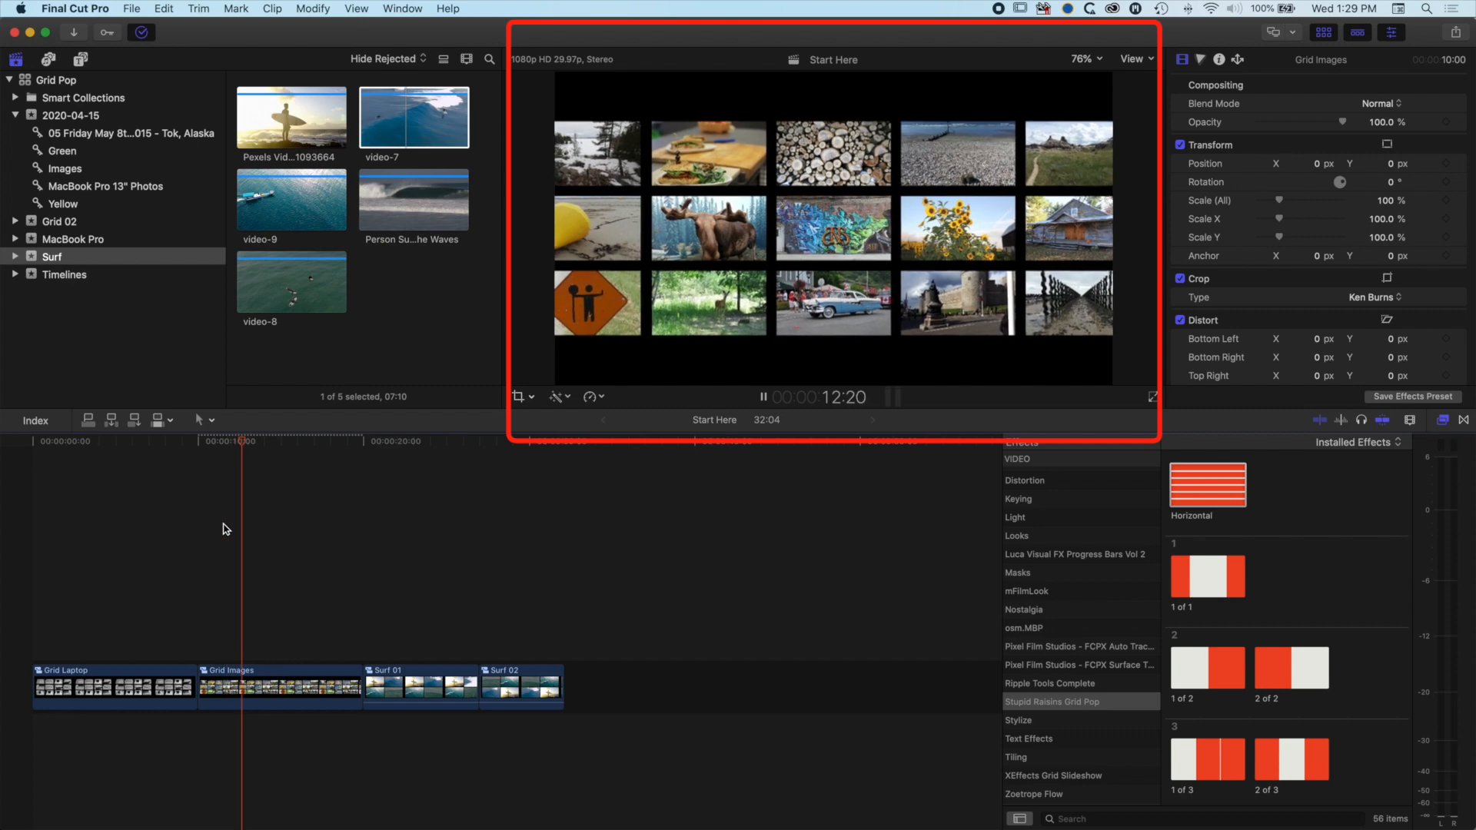
- Apply Ken Burns crops to Surf 01 and Surf 02, keeping the default start and end frames
key("space")
left_click(410, 539)
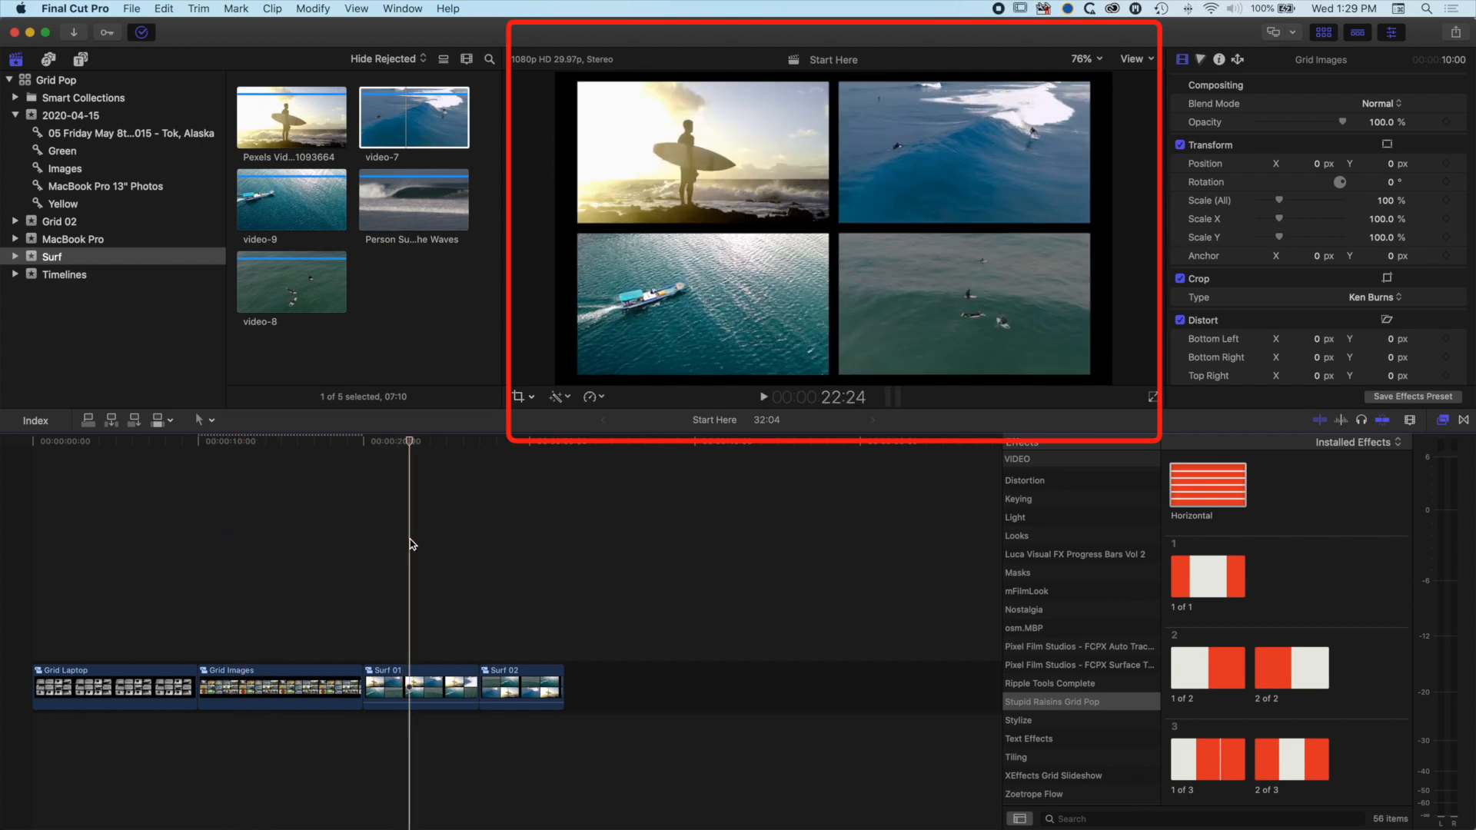
left_click(519, 398)
left_click(866, 368)
left_click(1137, 85)
left_click(534, 453)
left_click(519, 399)
left_click(871, 368)
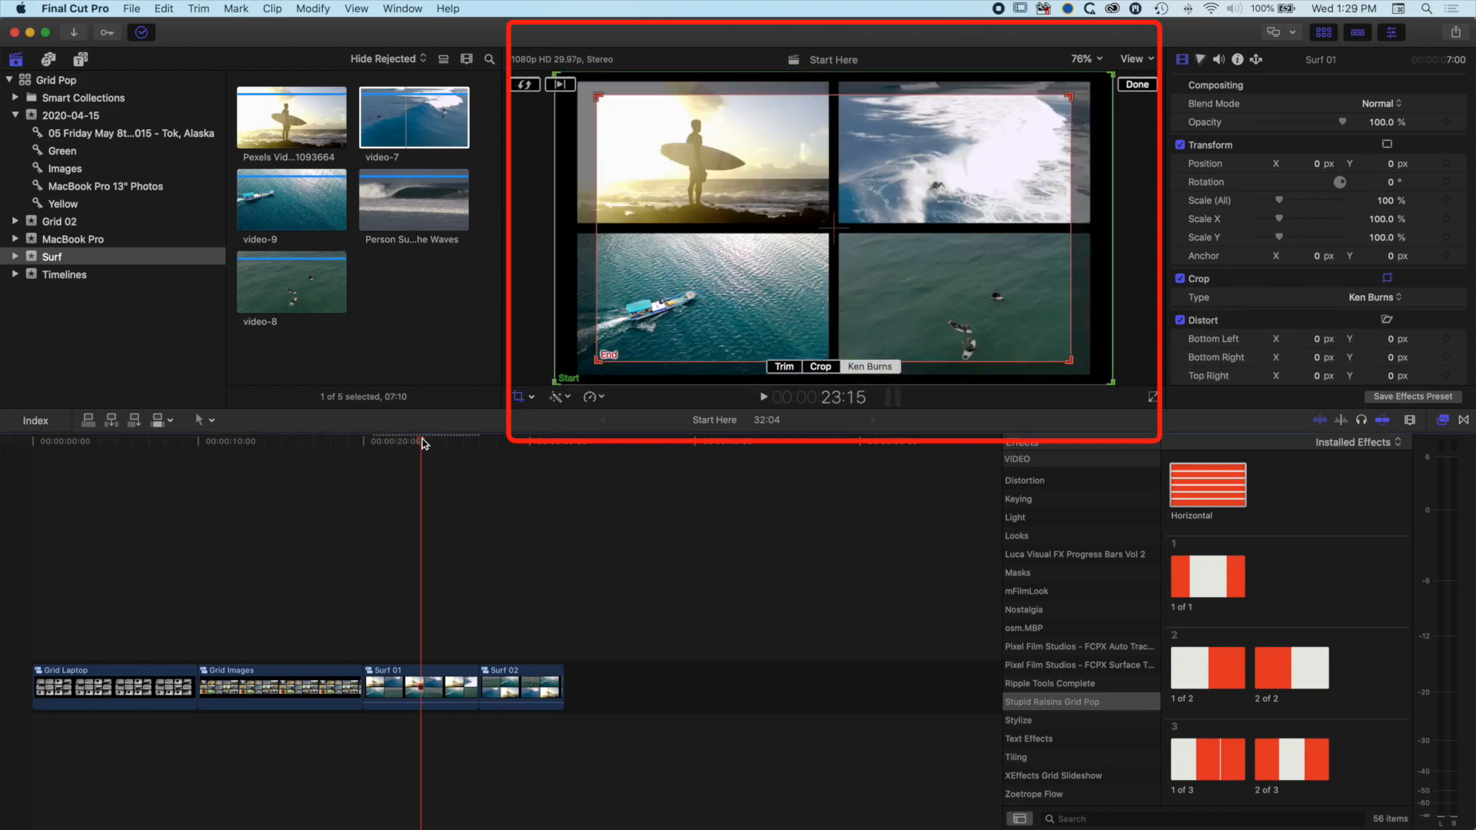
- Swap the Ken Burns start and end frames of Grid Images and play the timeline from the beginning
left_click(284, 455)
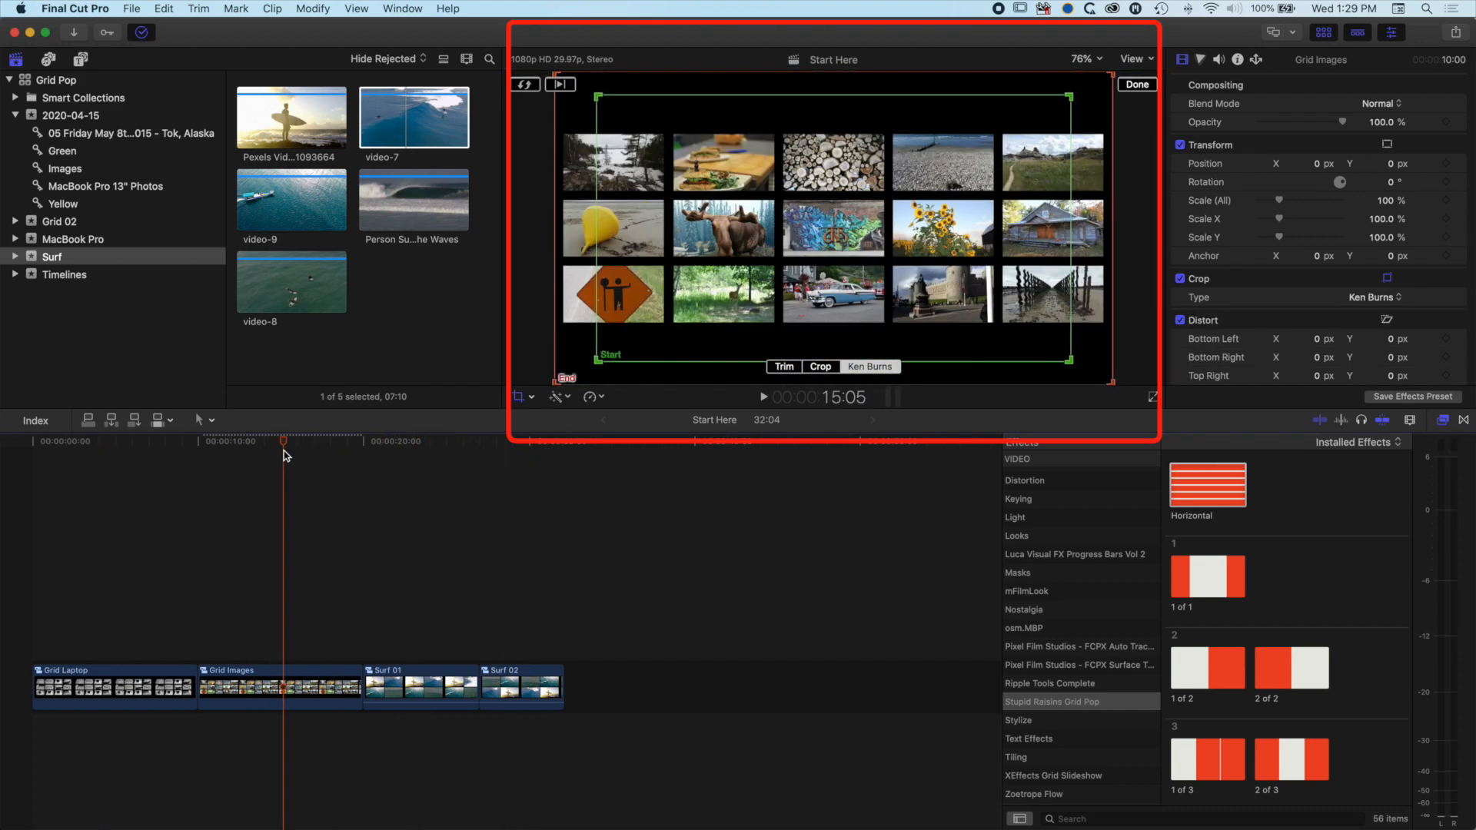
left_click(527, 86)
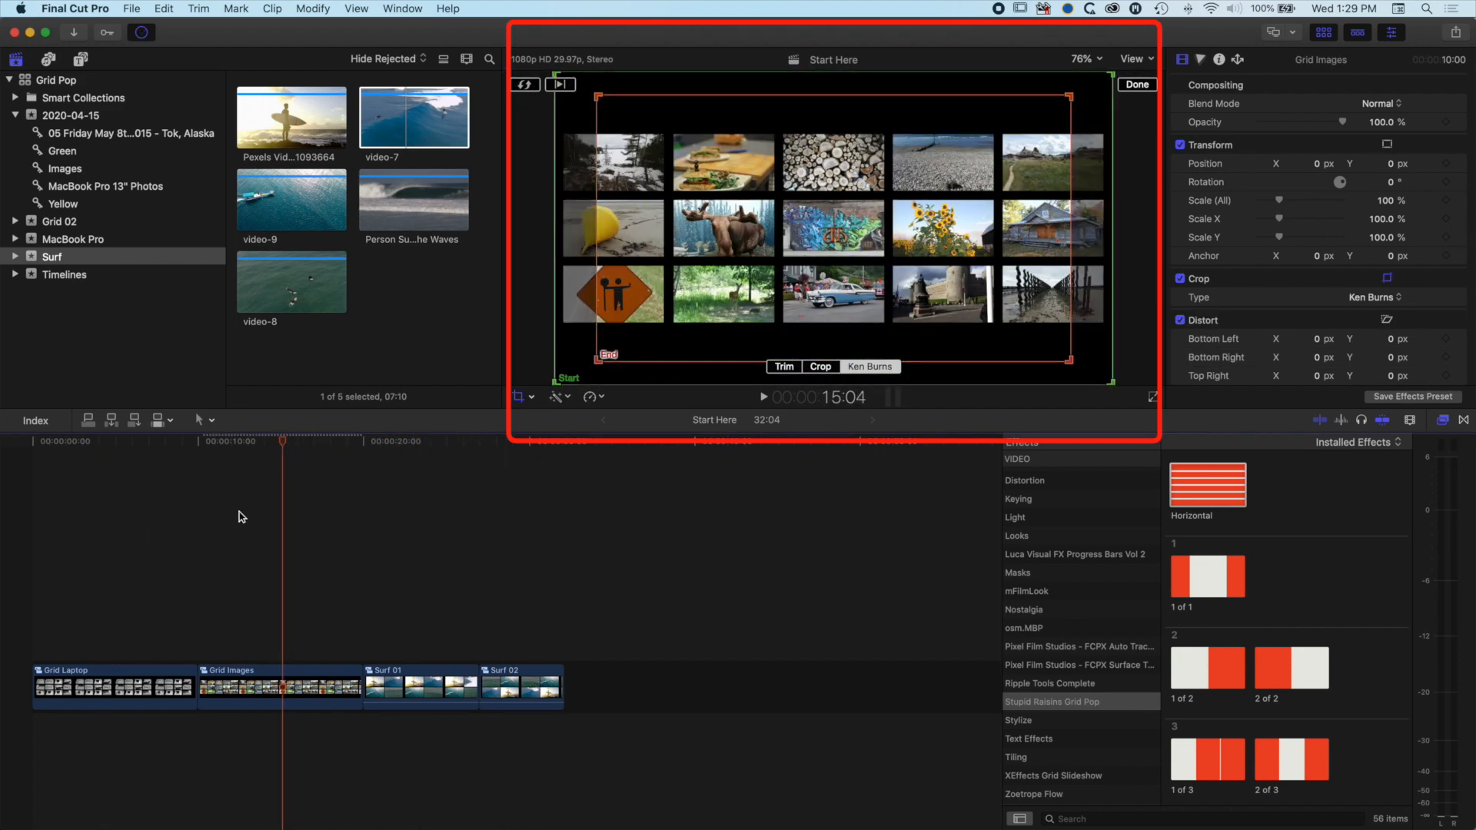
left_click_drag(284, 450, 7, 443)
key("space")
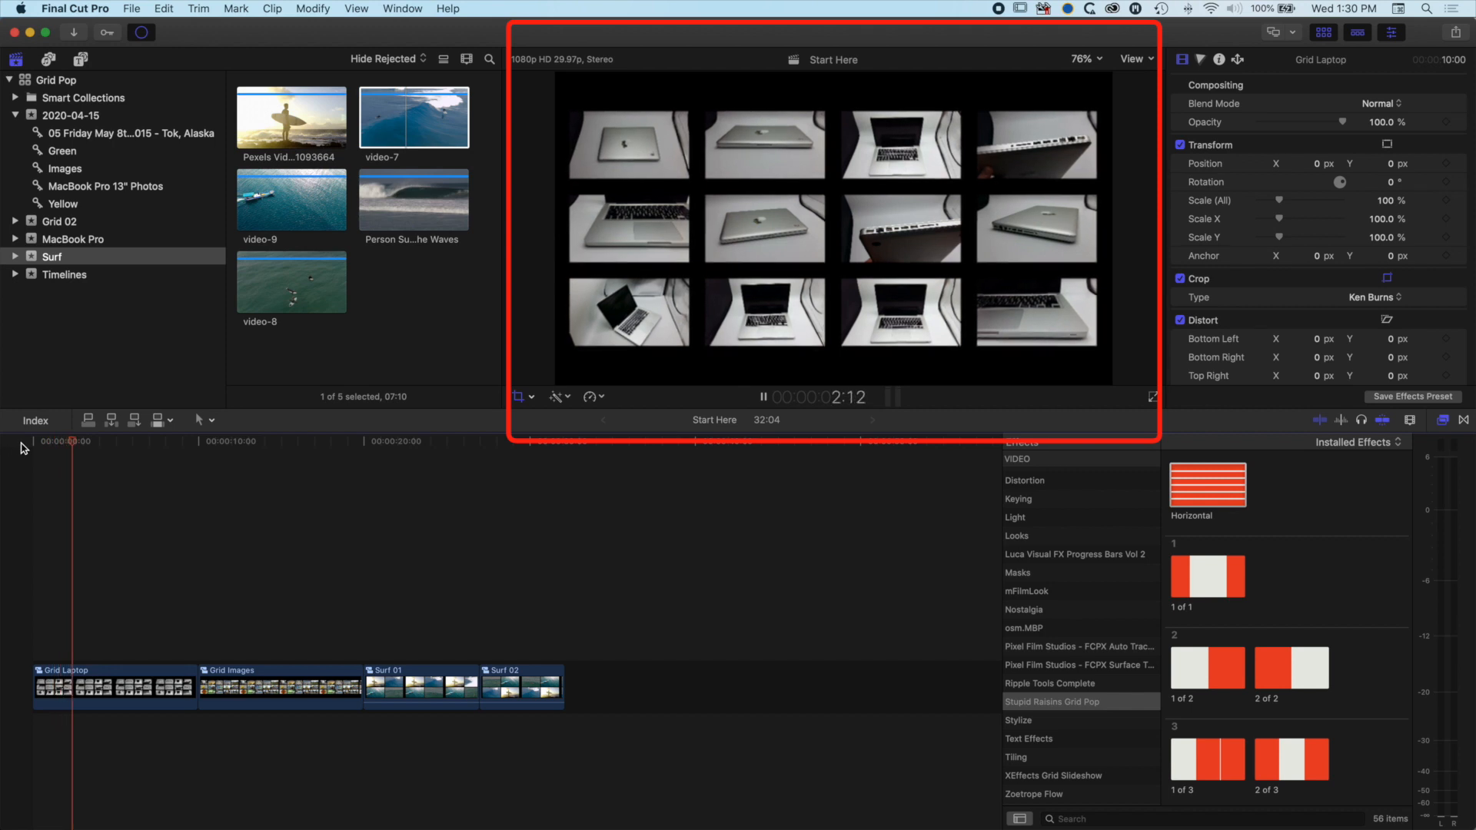
key("space")
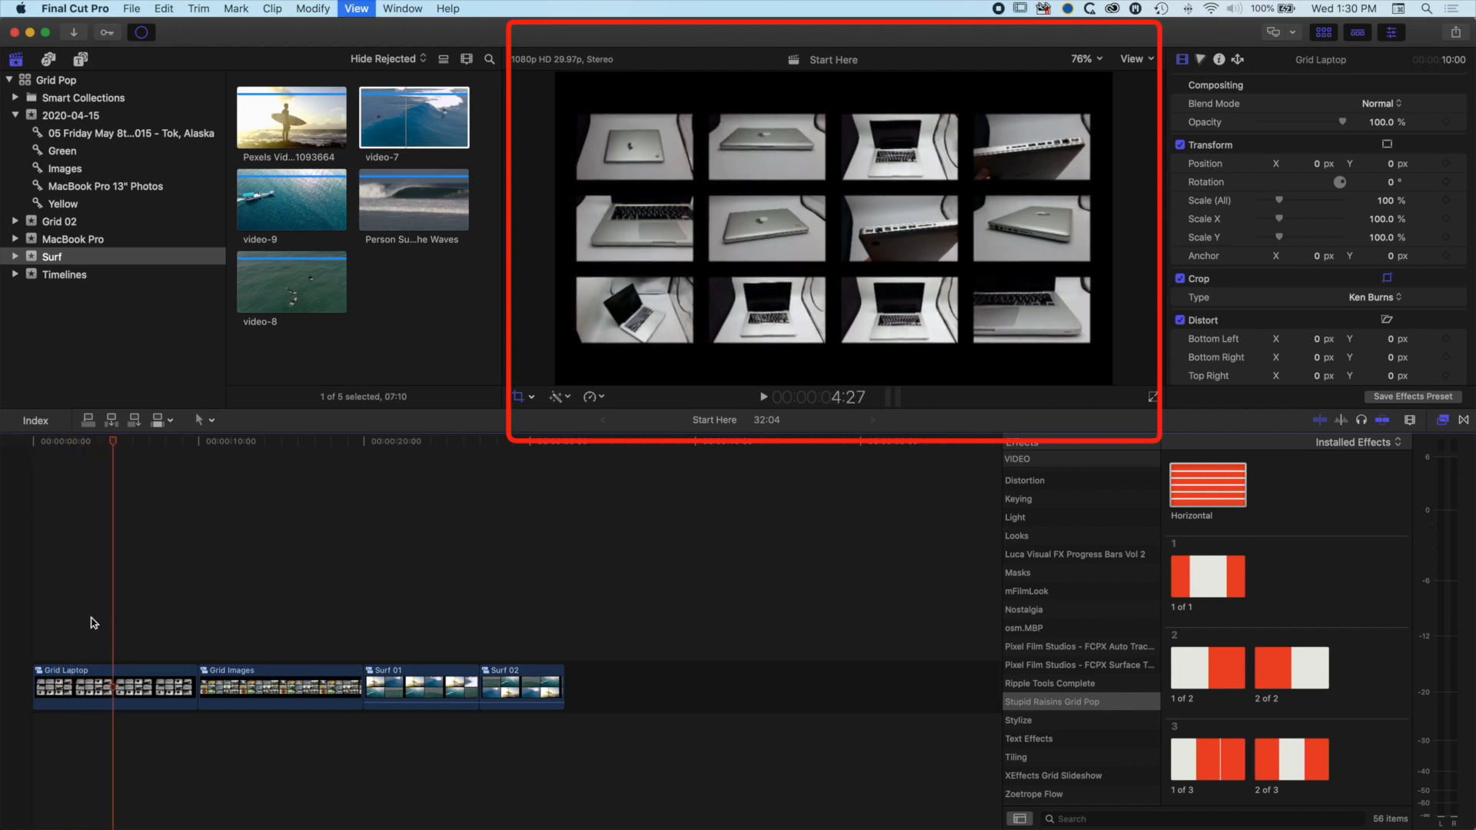
- Trim Grid Laptop to 3:21, Grid Images to 3:14 and both surf clips to under four seconds each, and play the result
key("shift+c")
left_click_drag(194, 678, 123, 678)
left_click_drag(288, 678, 193, 678)
mouse_move(309, 679)
left_mouse_down()
mouse_move(256, 680)
mouse_move(308, 680)
left_mouse_up()
left_click_drag(36, 678, 80, 676)
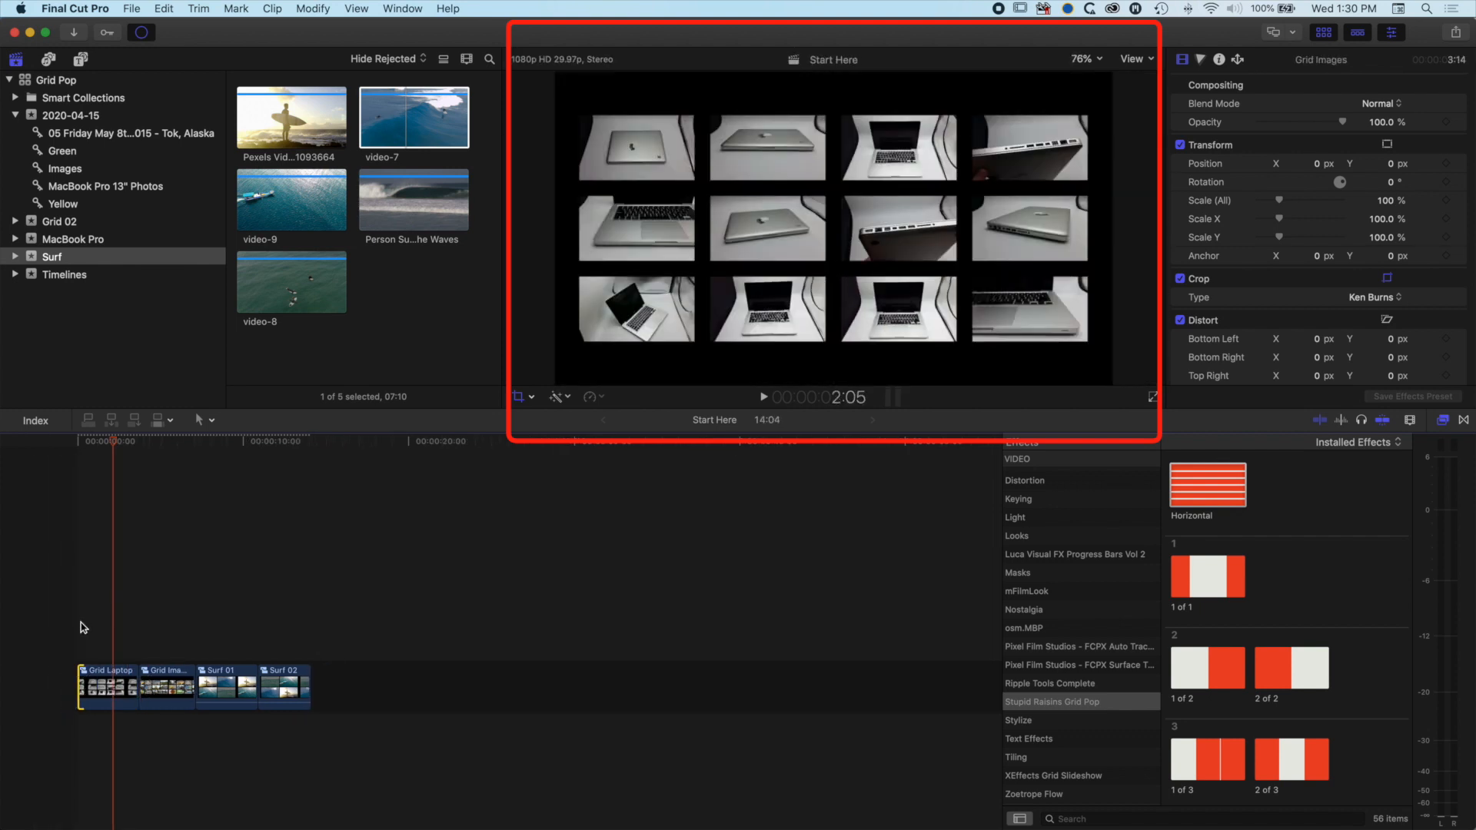
left_click(71, 445)
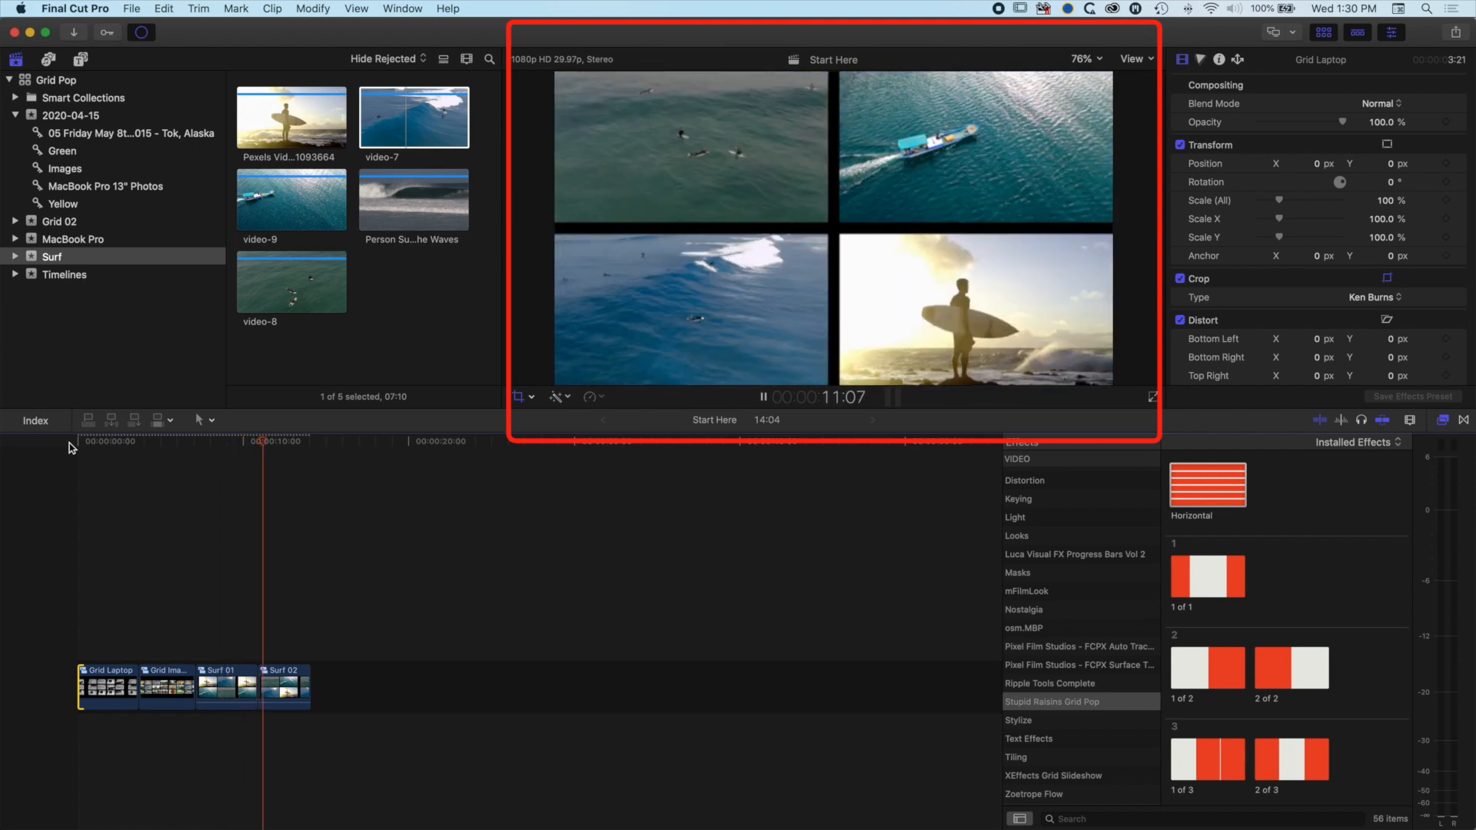
key("space")
- Place the playhead at the cut between Grid Laptop and Grid Images and browse the Cineflare Smooth titles
left_click_drag(285, 442, 146, 449)
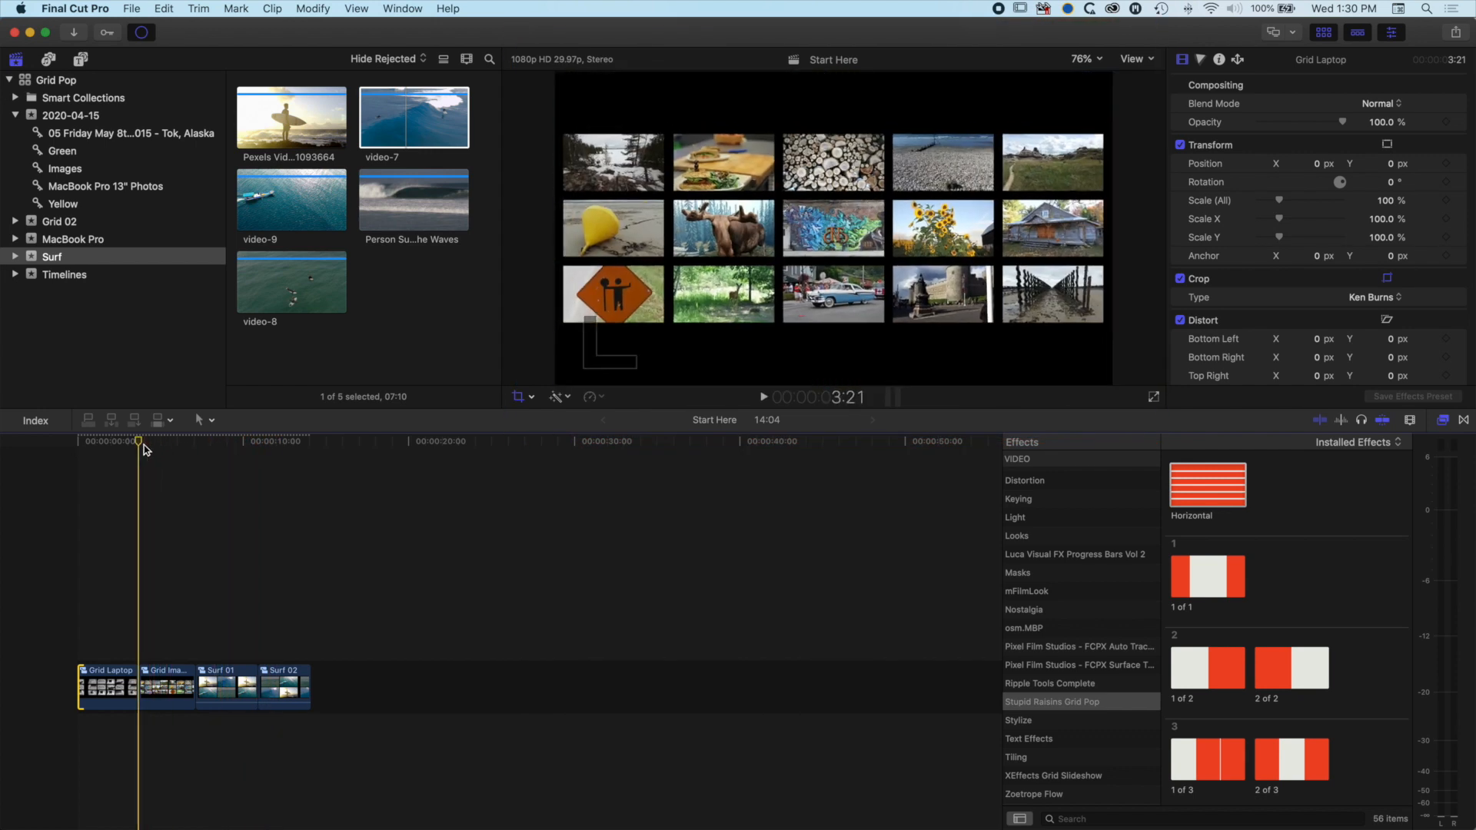
left_click(10, 69)
left_click(81, 60)
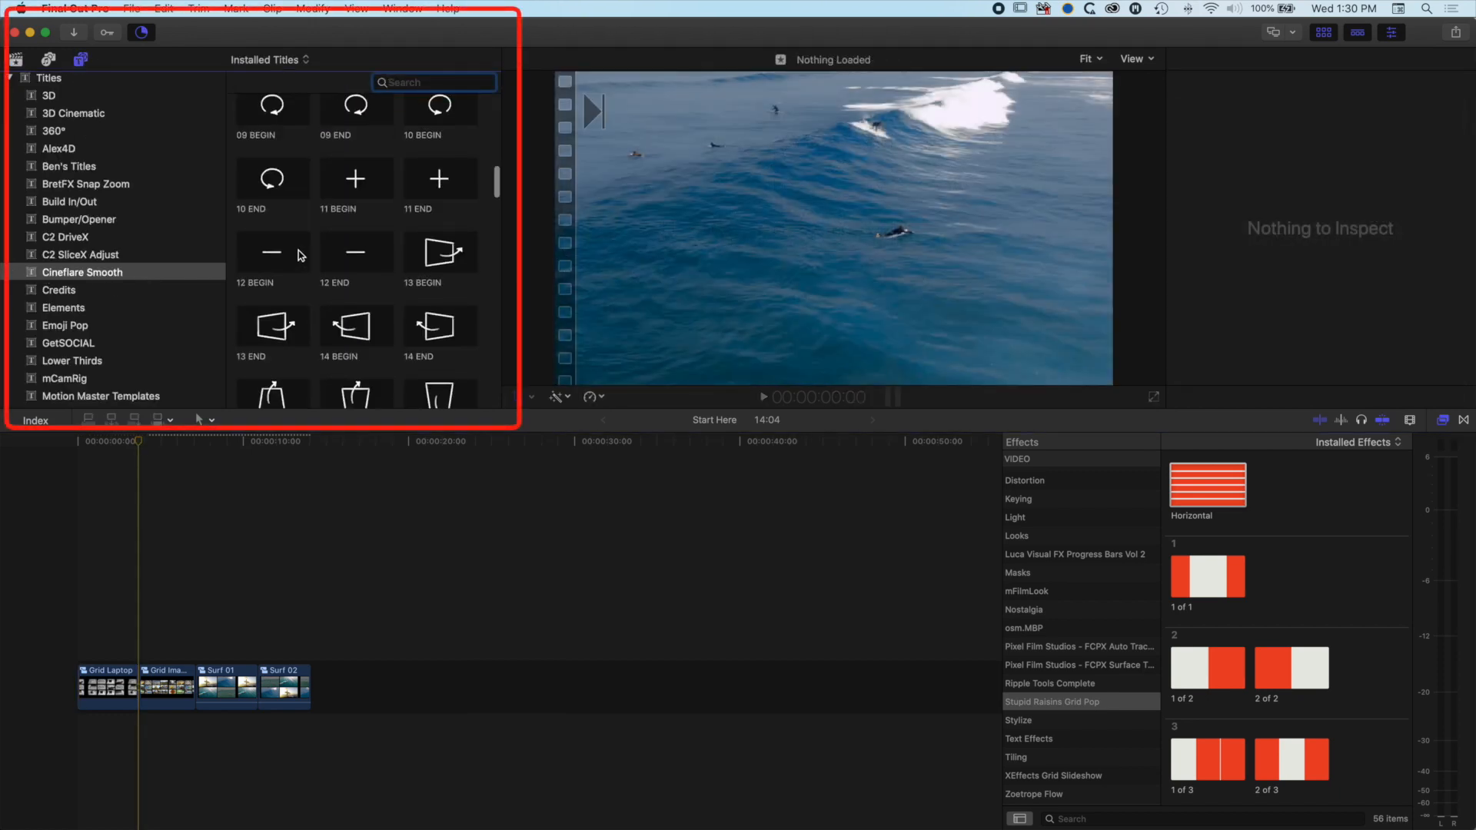
scroll(300, 256, "up", 3)
scroll(300, 256, "down", 3)
scroll(300, 256, "up", 7)
scroll(300, 256, "up", 8)
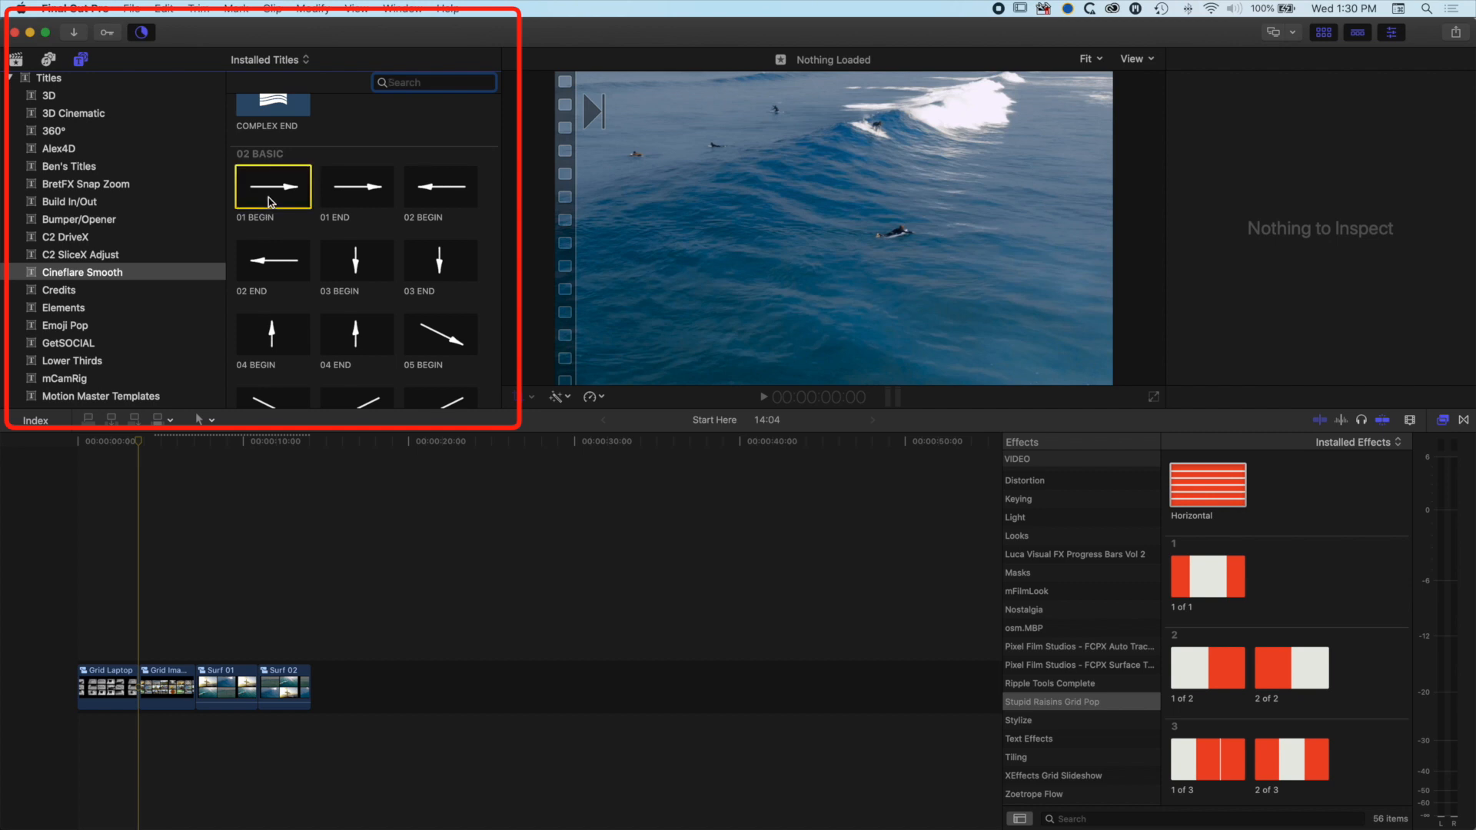
- Add the Long Travel titles 25 BEGIN and 25 END above the cut between Grid Laptop and Grid Images, one on each side
key("super+equal")
key("super+equal")
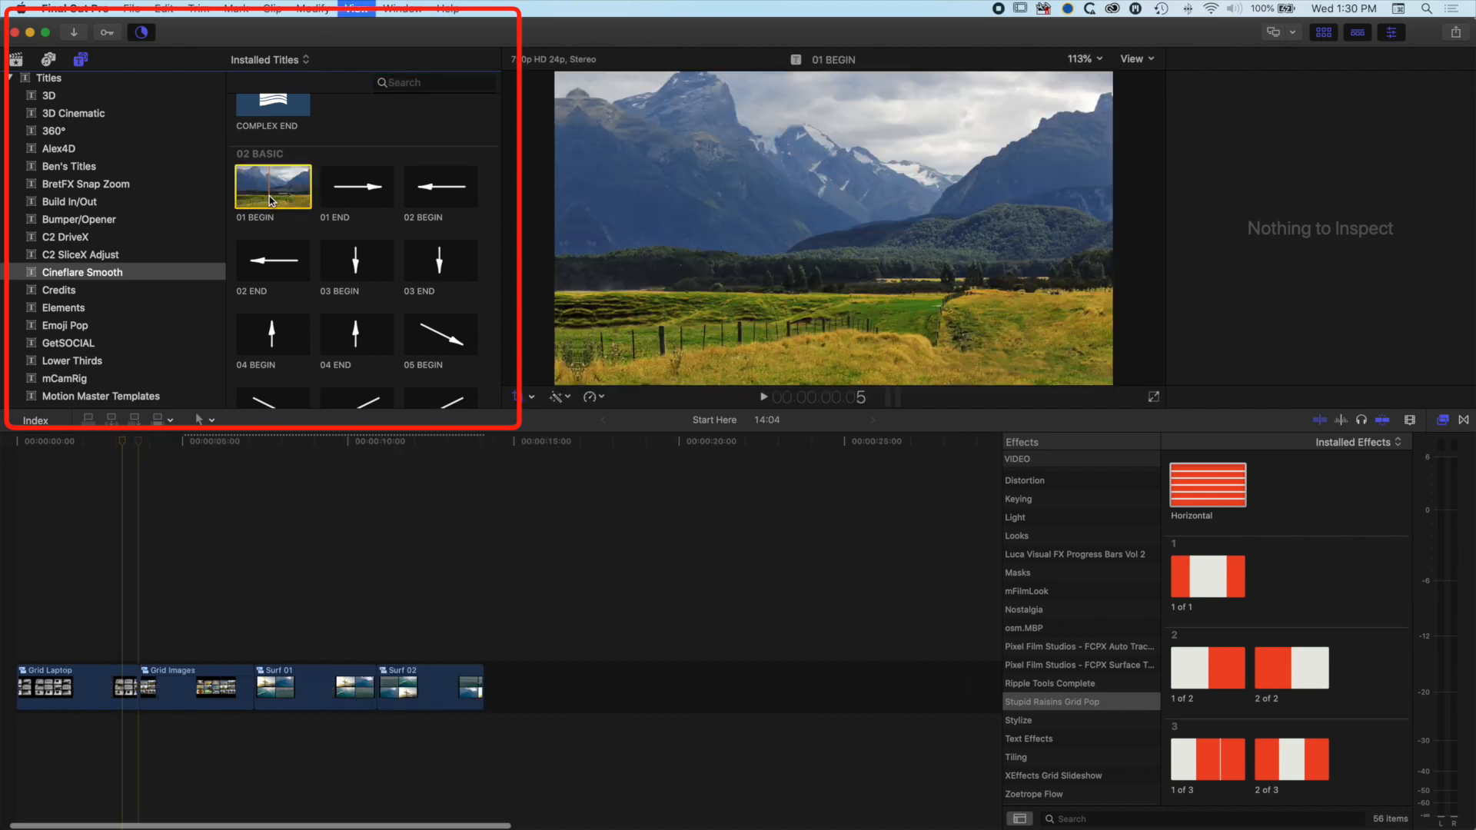
key("super+equal")
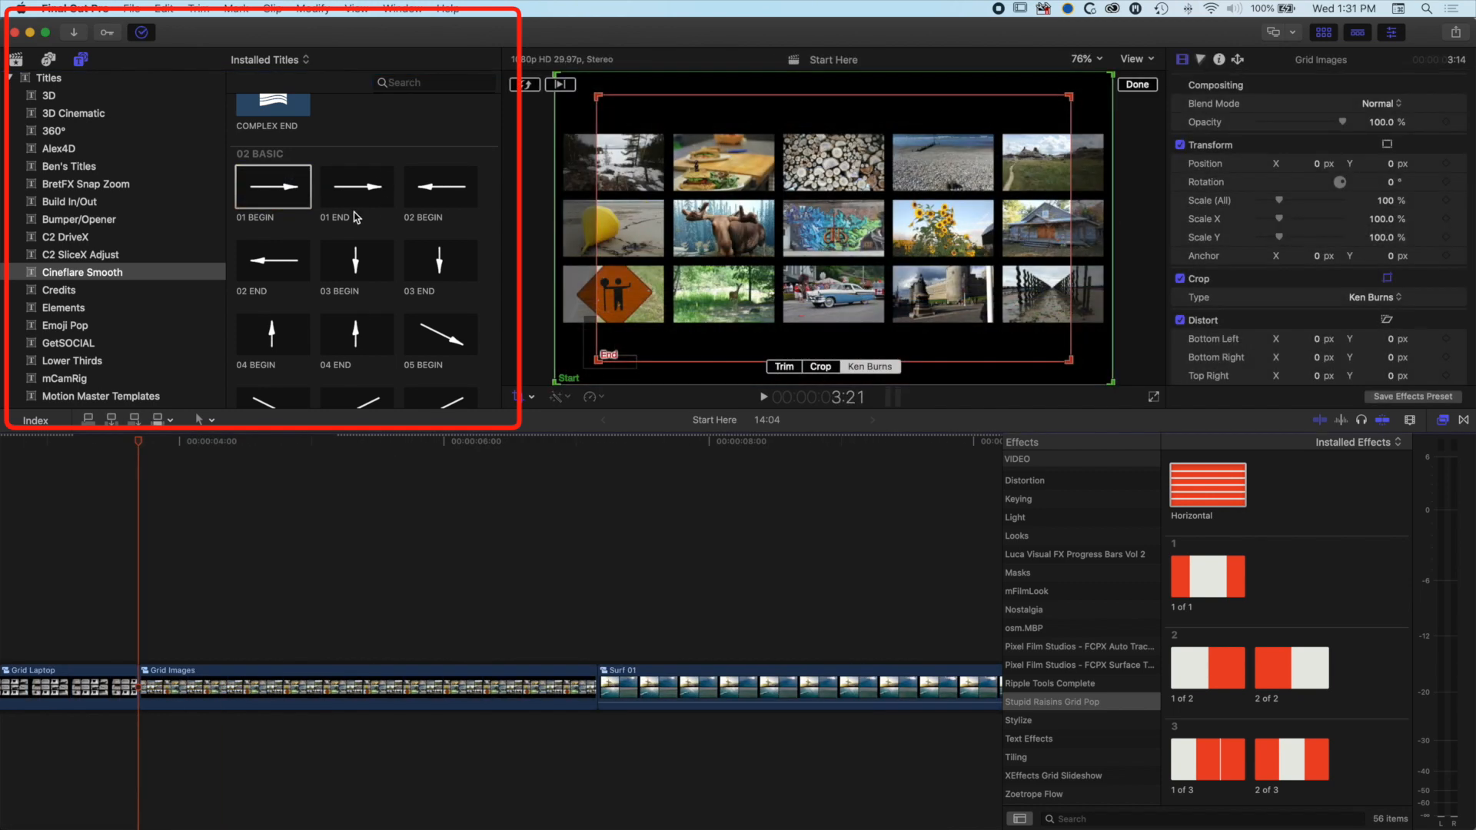
scroll(286, 233, "down", 1)
scroll(279, 187, "down", 15)
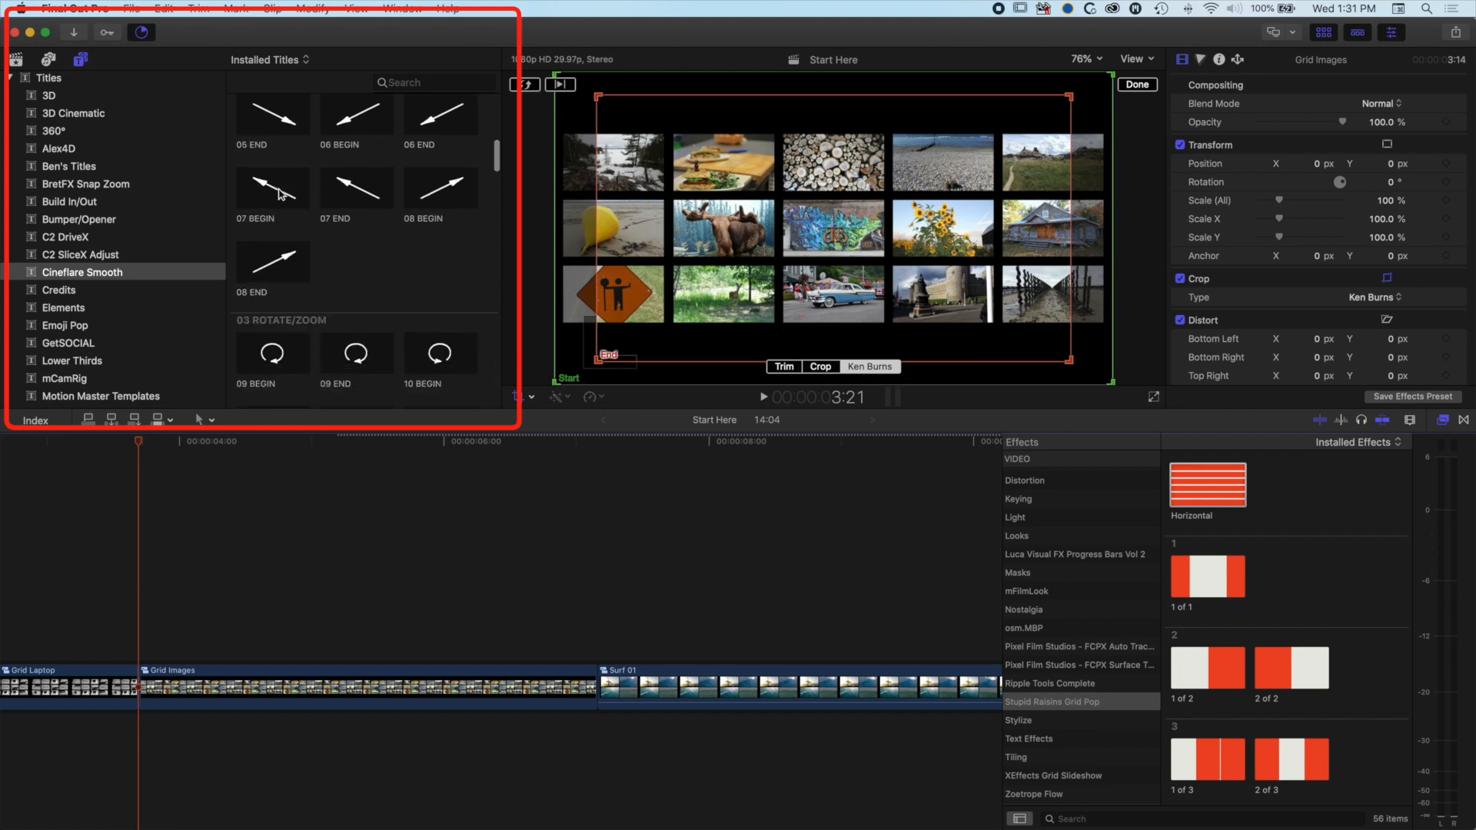
scroll(280, 202, "down", 15)
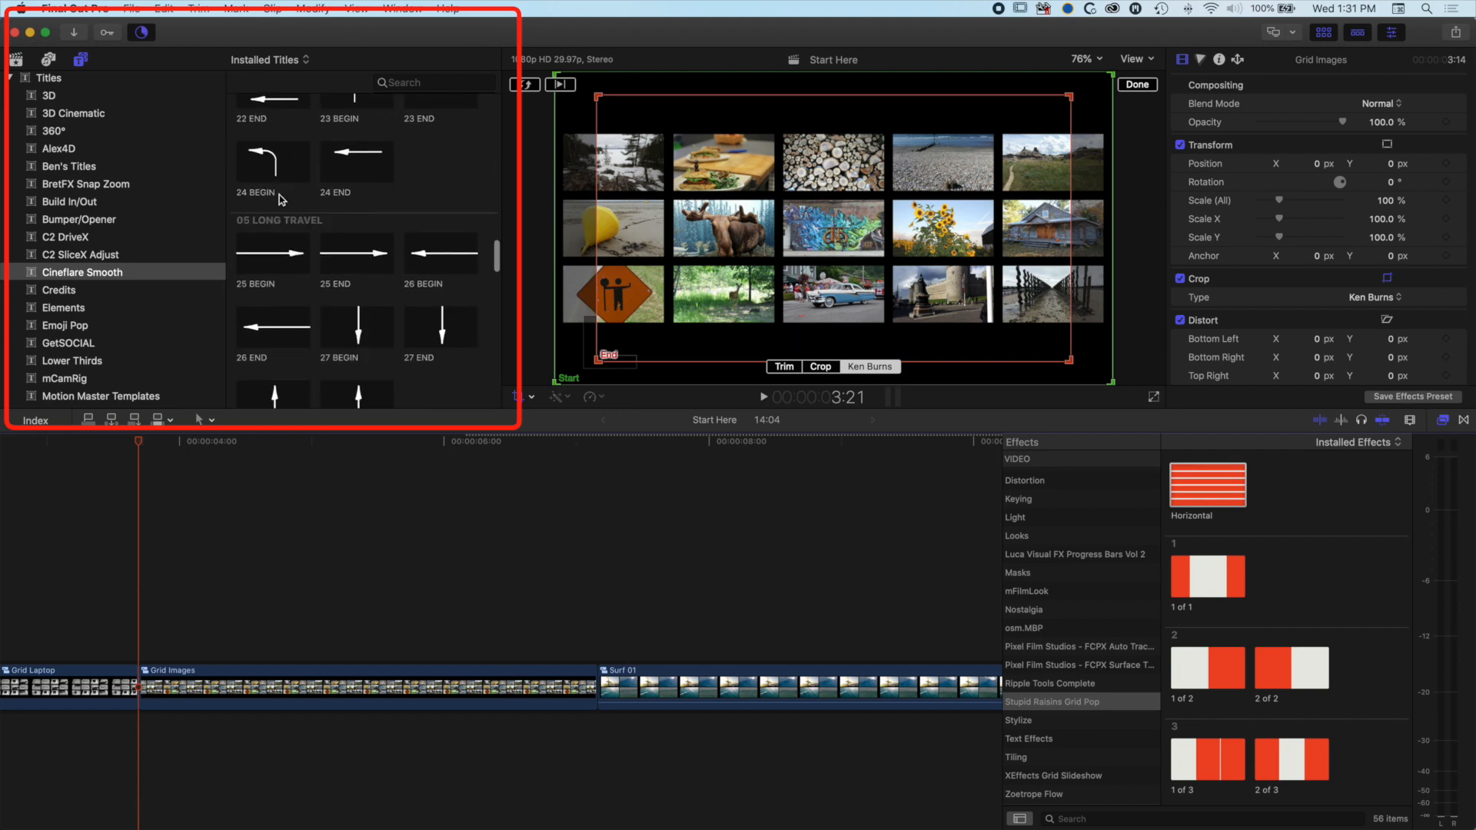
left_click_drag(272, 226, 76, 630)
left_click_drag(349, 231, 177, 646)
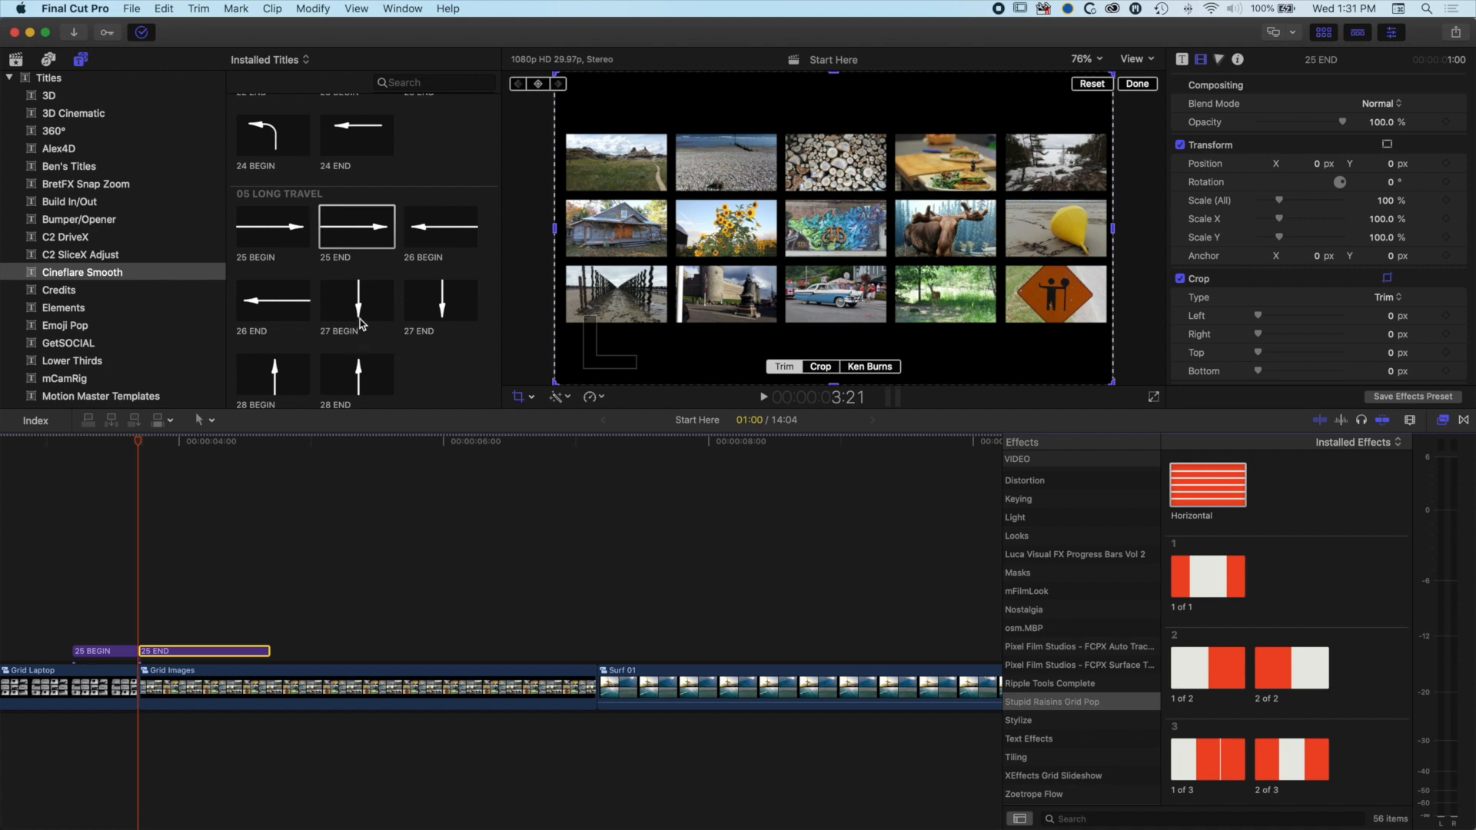
- Add the 27 BEGIN and 27 END titles on either side of the cut between Grid Images and Surf 01
left_click_drag(354, 303, 536, 650)
left_click(442, 300)
left_click_drag(442, 302, 603, 647)
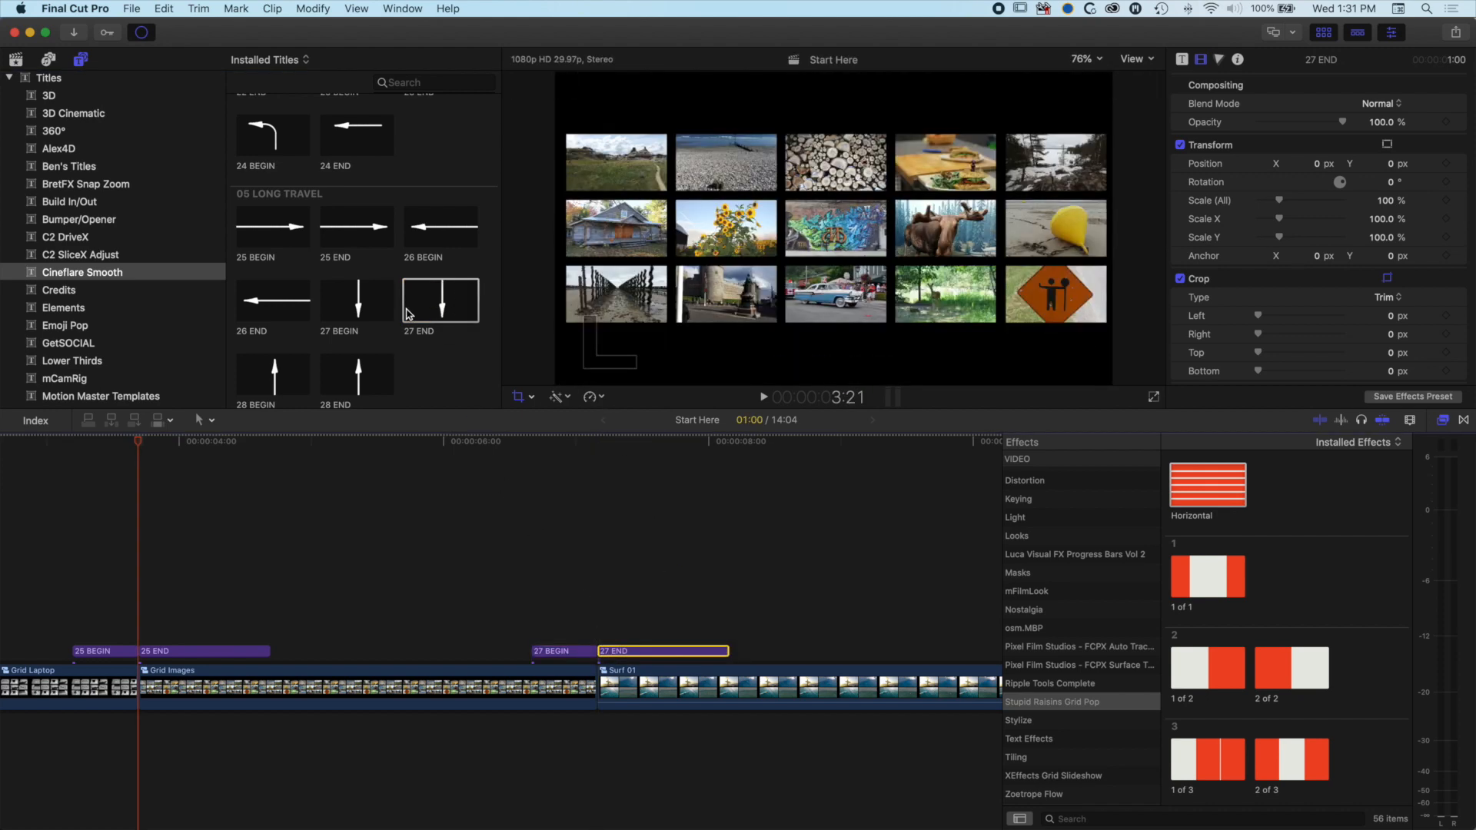
- Add the Compound titles 32 BEGIN and 32 END around the cut between Surf 01 and Surf 02, and return to the timeline's start
scroll(407, 313, "down", 8)
scroll(729, 550, "right", 3)
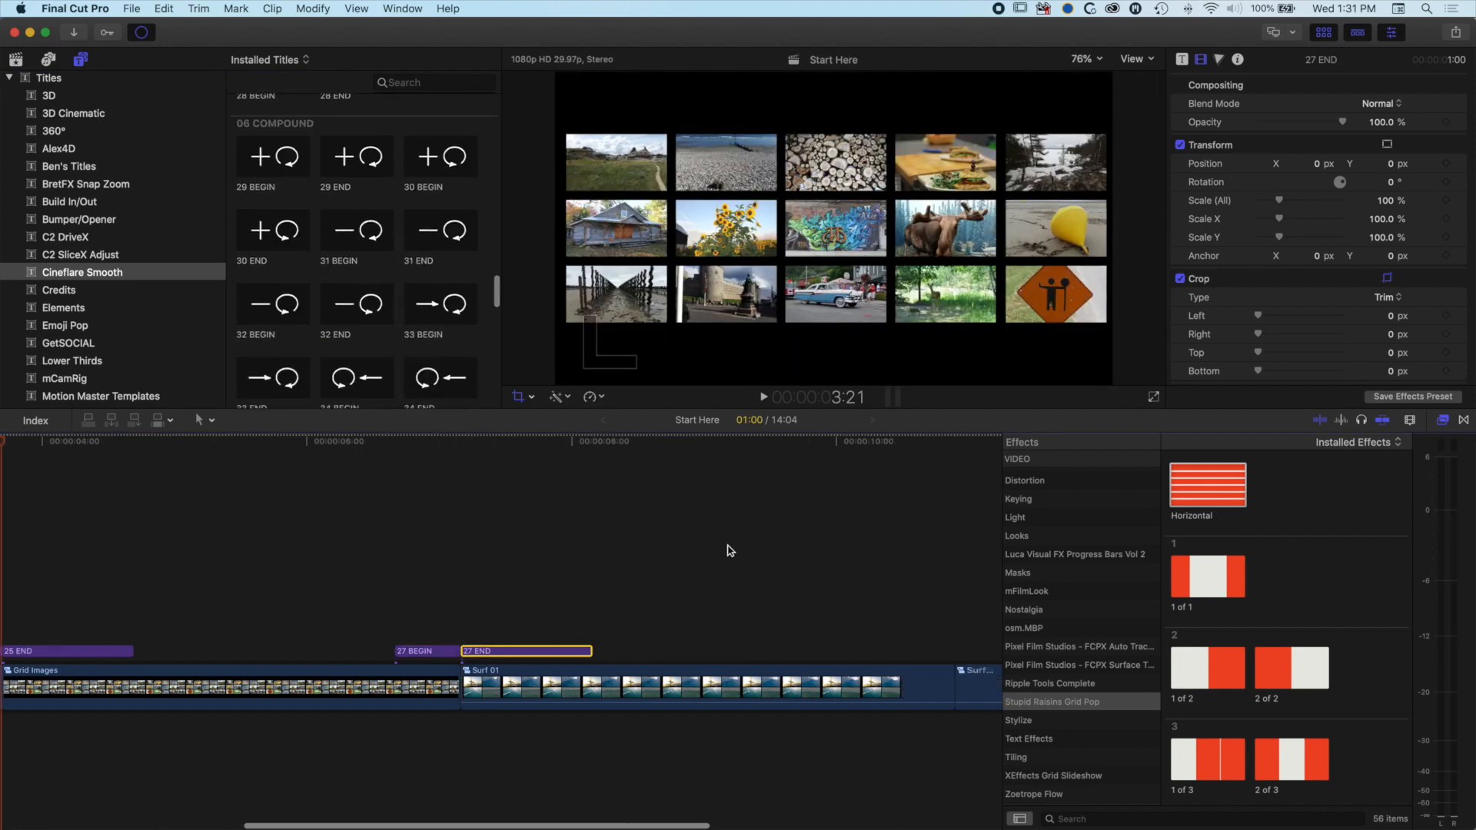
left_click(273, 307)
left_click_drag(272, 308, 622, 650)
left_click_drag(367, 307, 697, 653)
left_click_drag(691, 532, 690, 492)
key("shift+z")
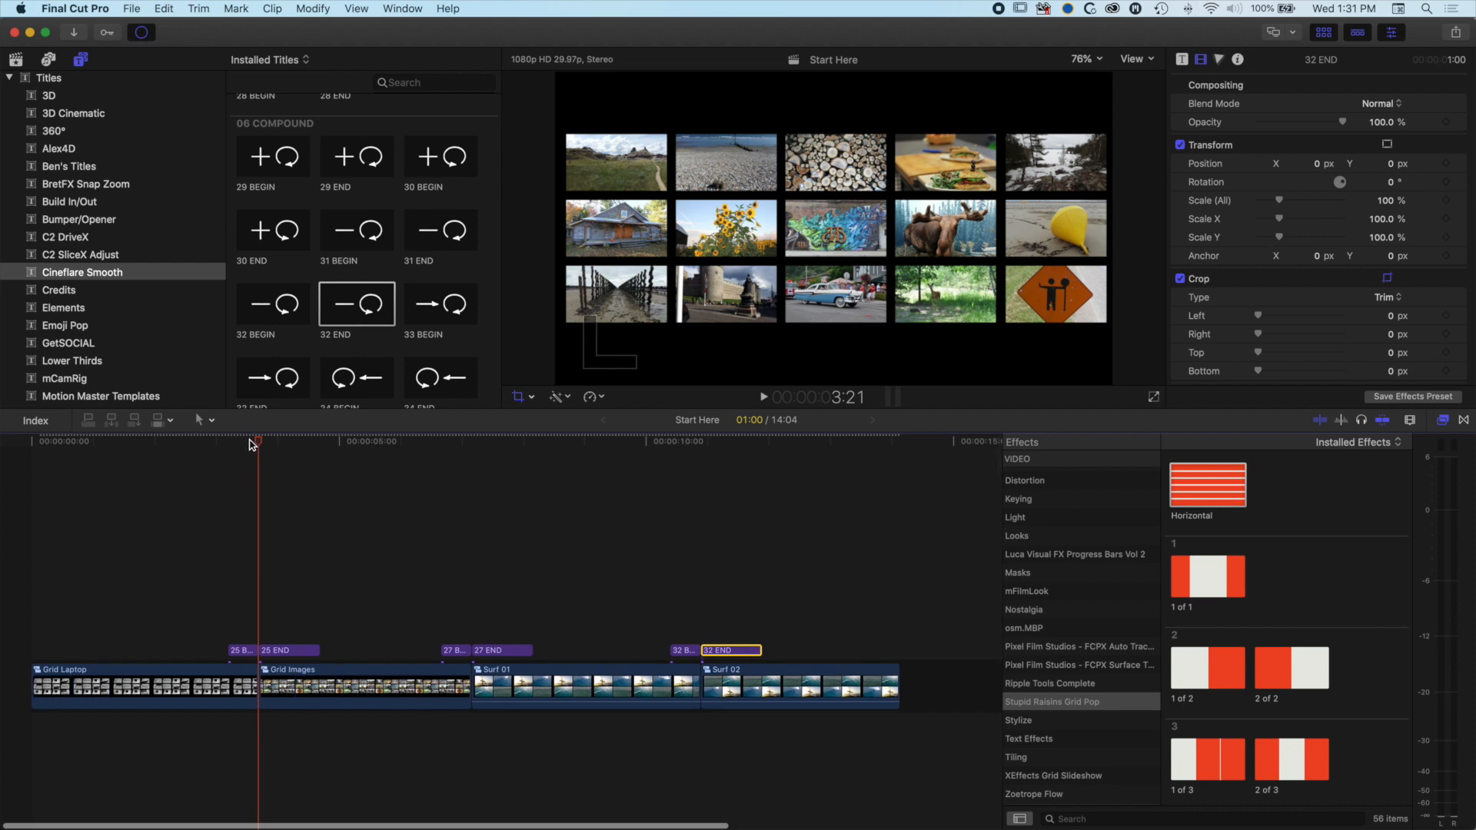
left_click(13, 443)
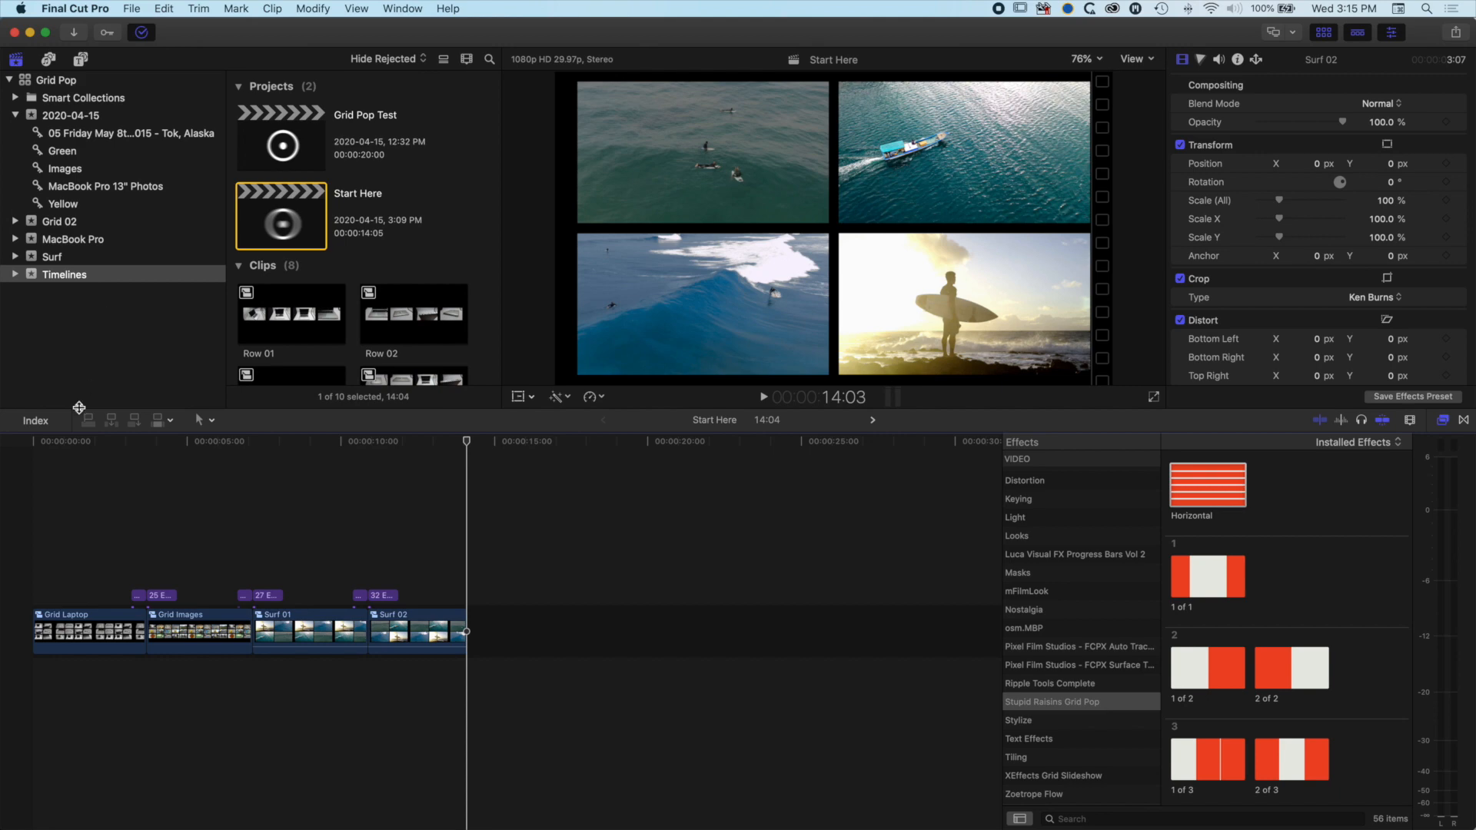
- Disable the six transition titles above the cuts and step through the clips to the end of the timeline
left_click_drag(120, 597, 427, 545)
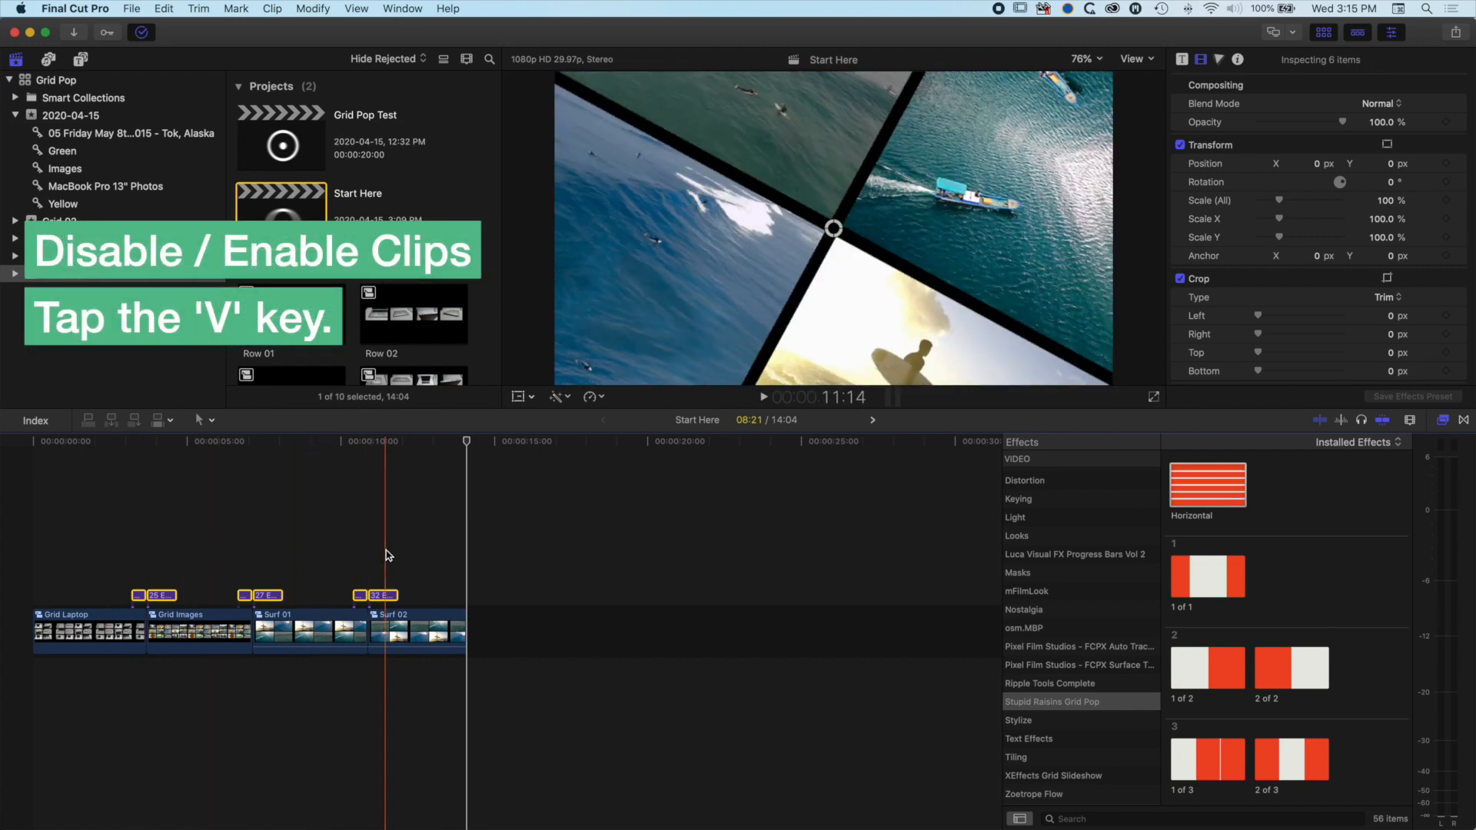
key("v")
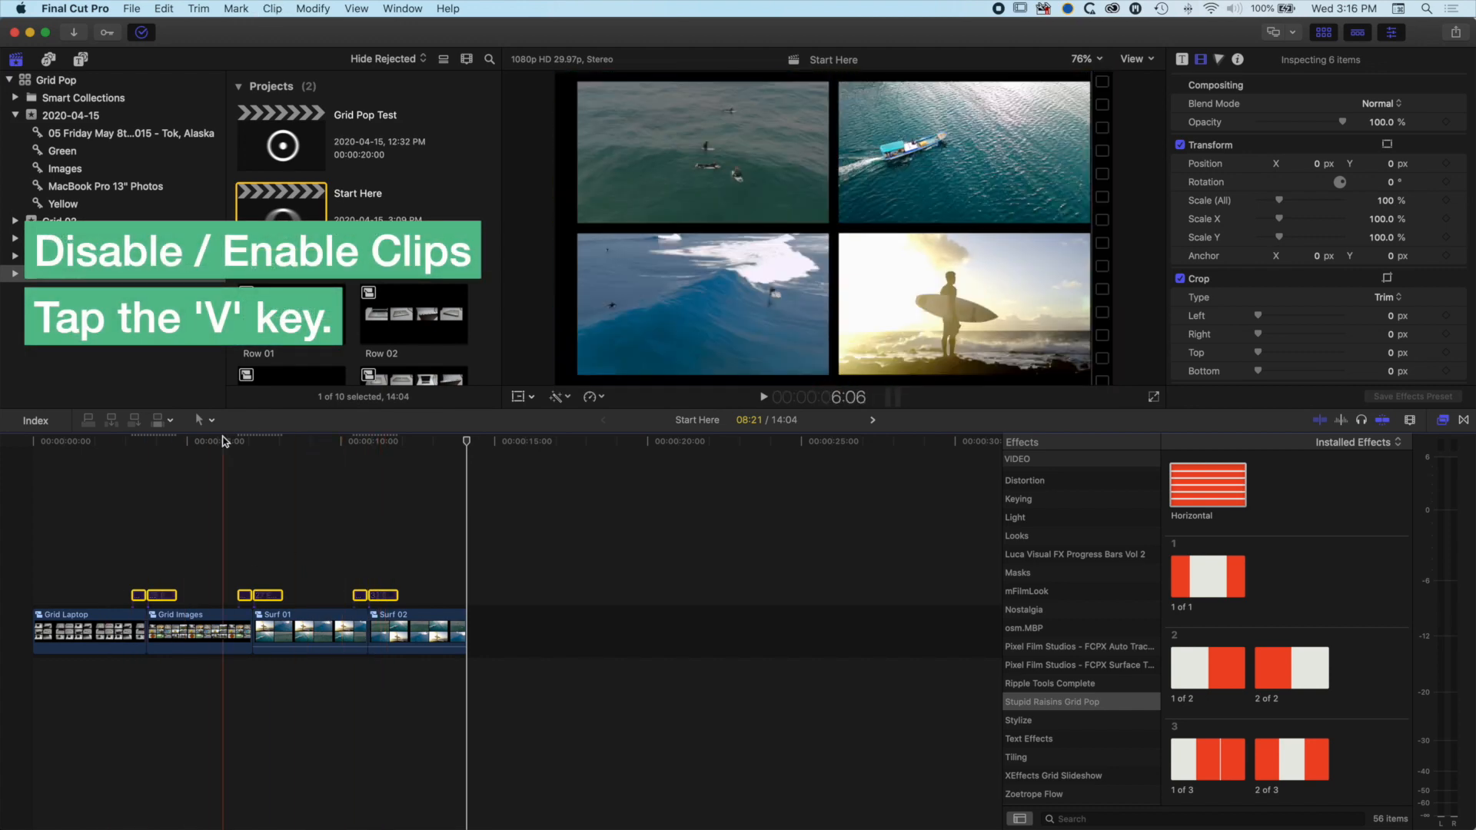
key("c")
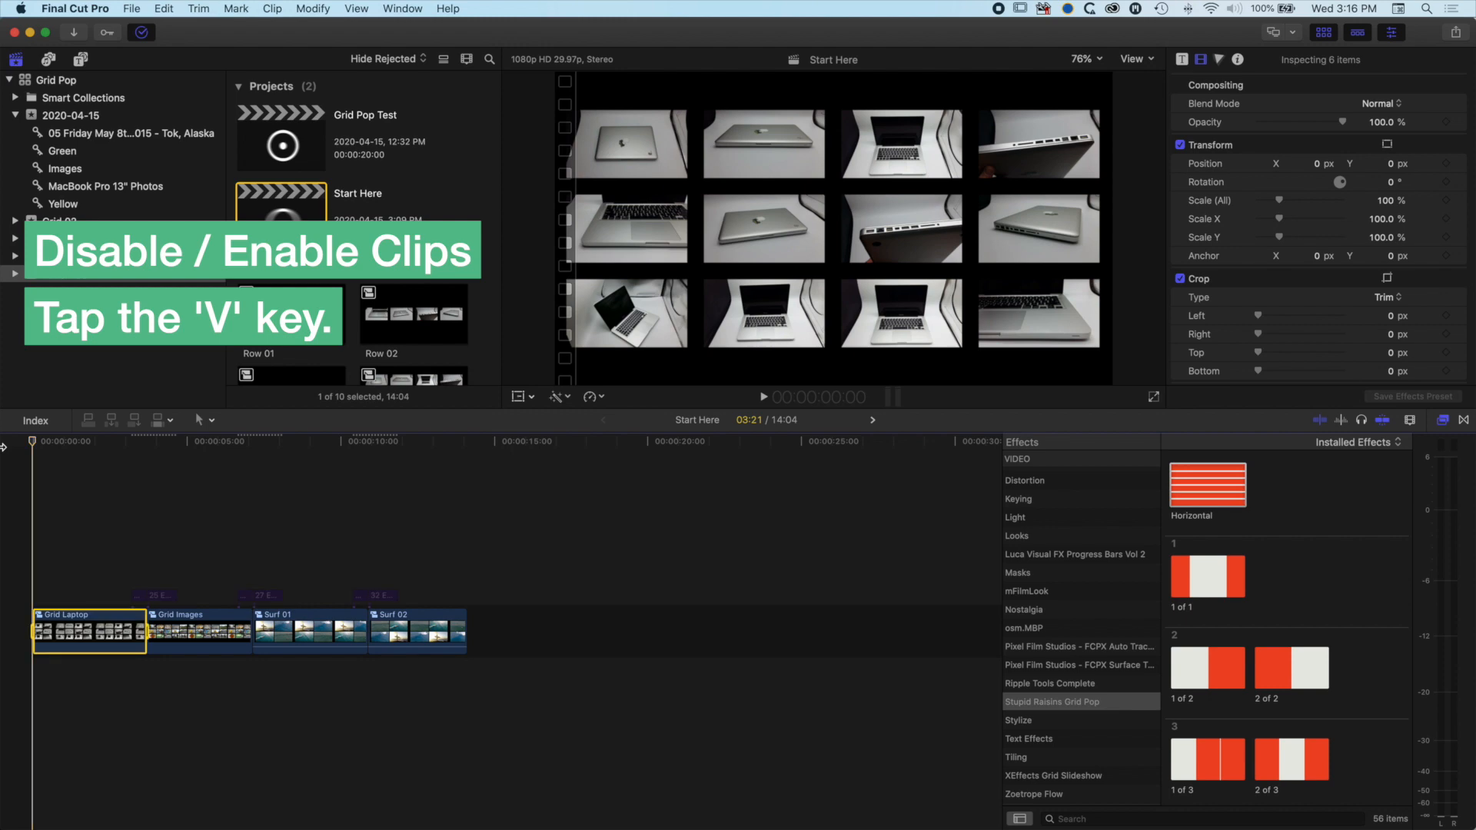
key("Down")
key("Down")
key("Down")
key("Down")
key("Down")
key("Down")
key("Down")
key("Down")
key("Down")
- Export all the clips as an Apple ProRes 422 master file named Export No Motion Blur and play the exported movie
key("super+a")
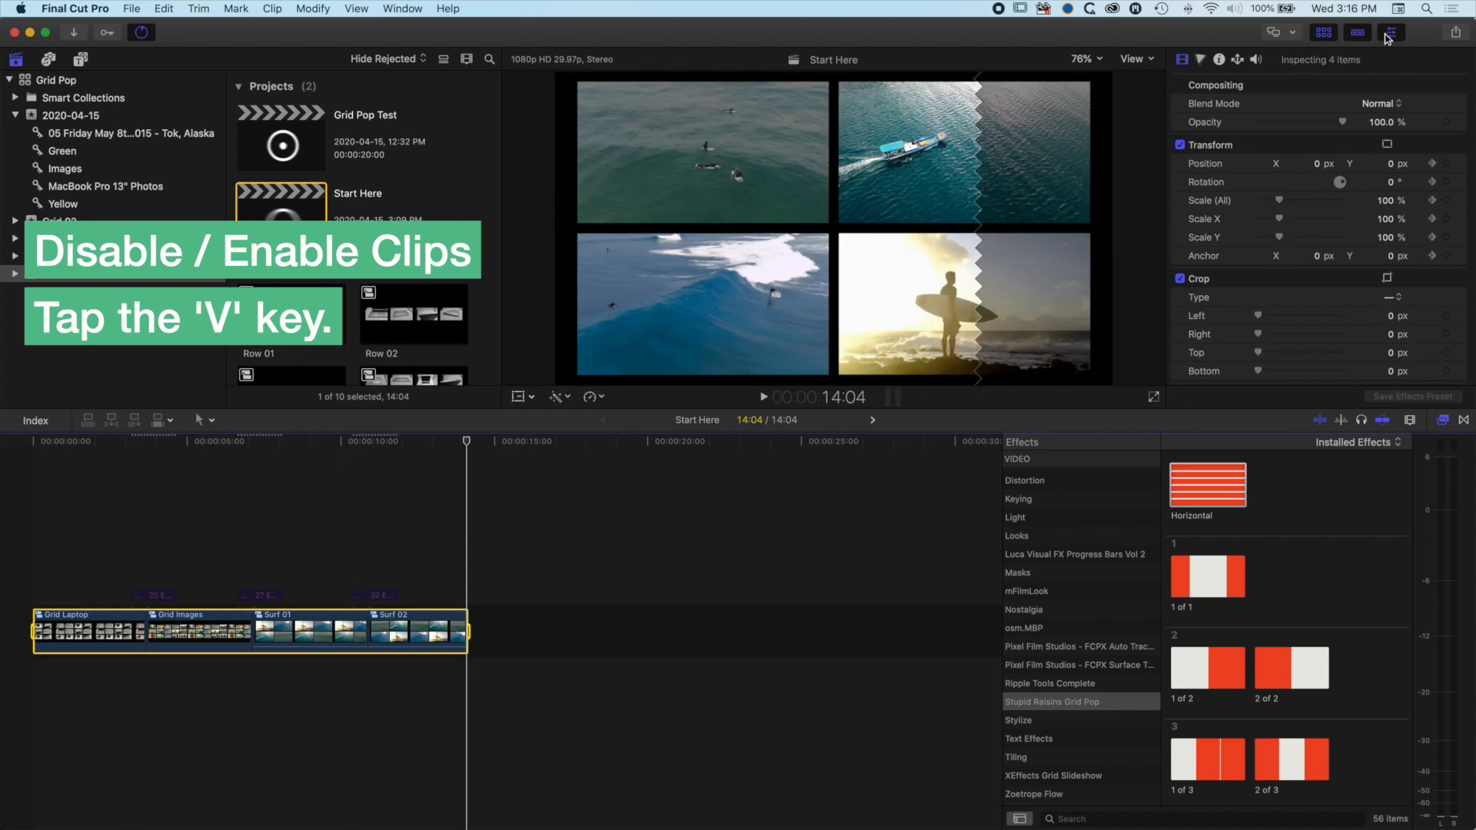
left_click(1451, 33)
left_click(1325, 108)
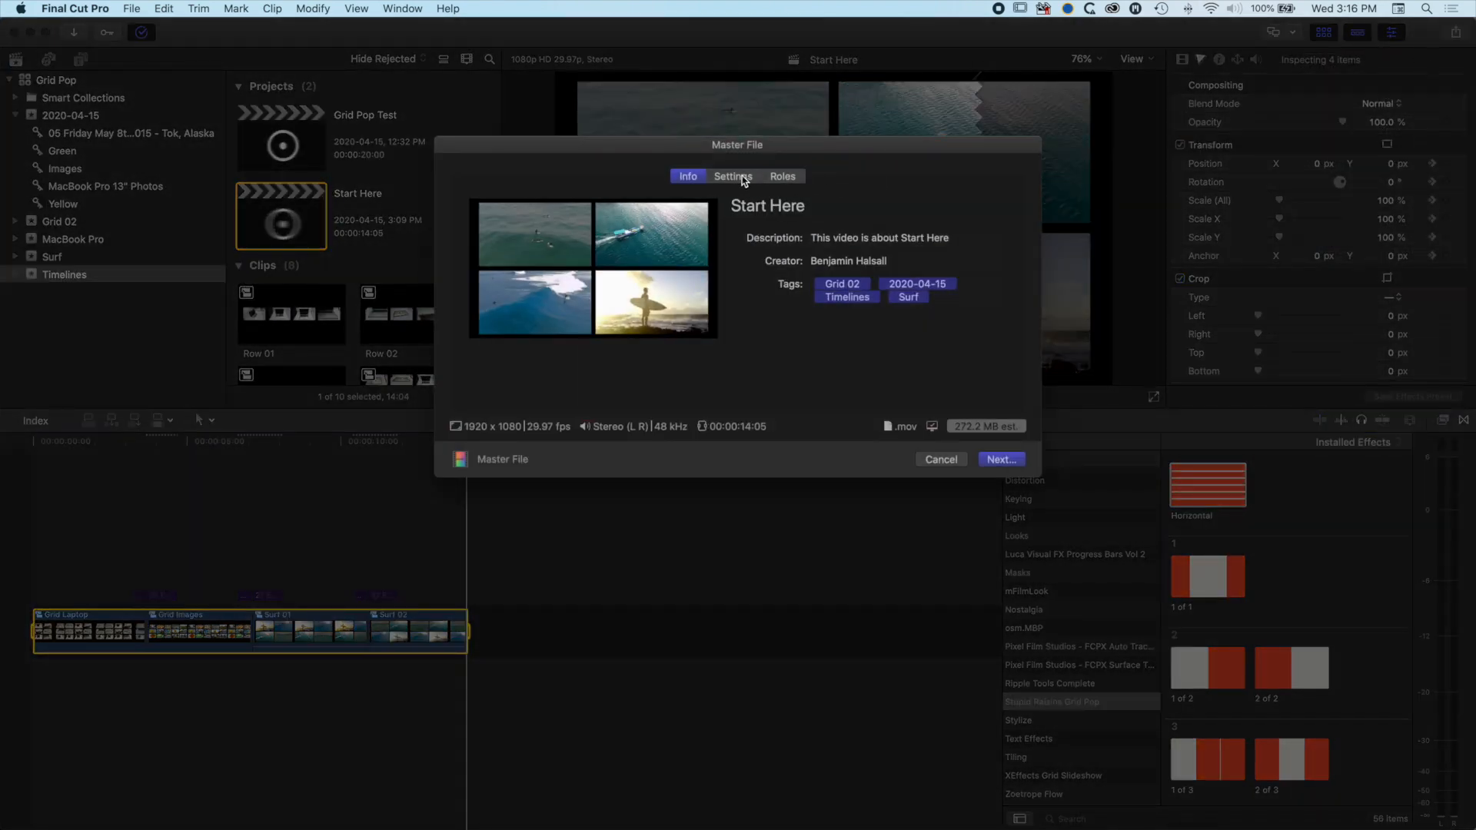
left_click(743, 179)
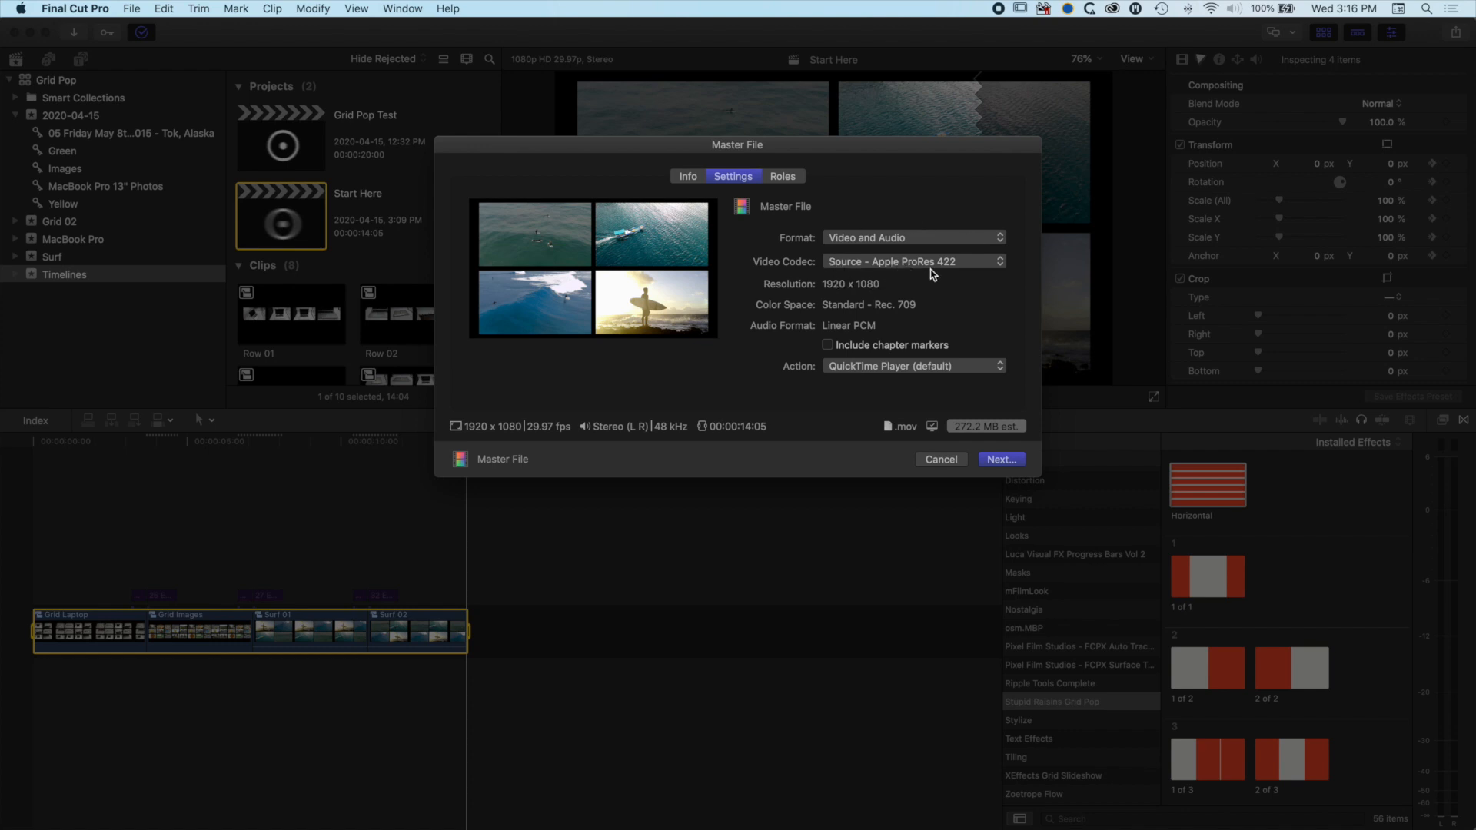
left_click(999, 460)
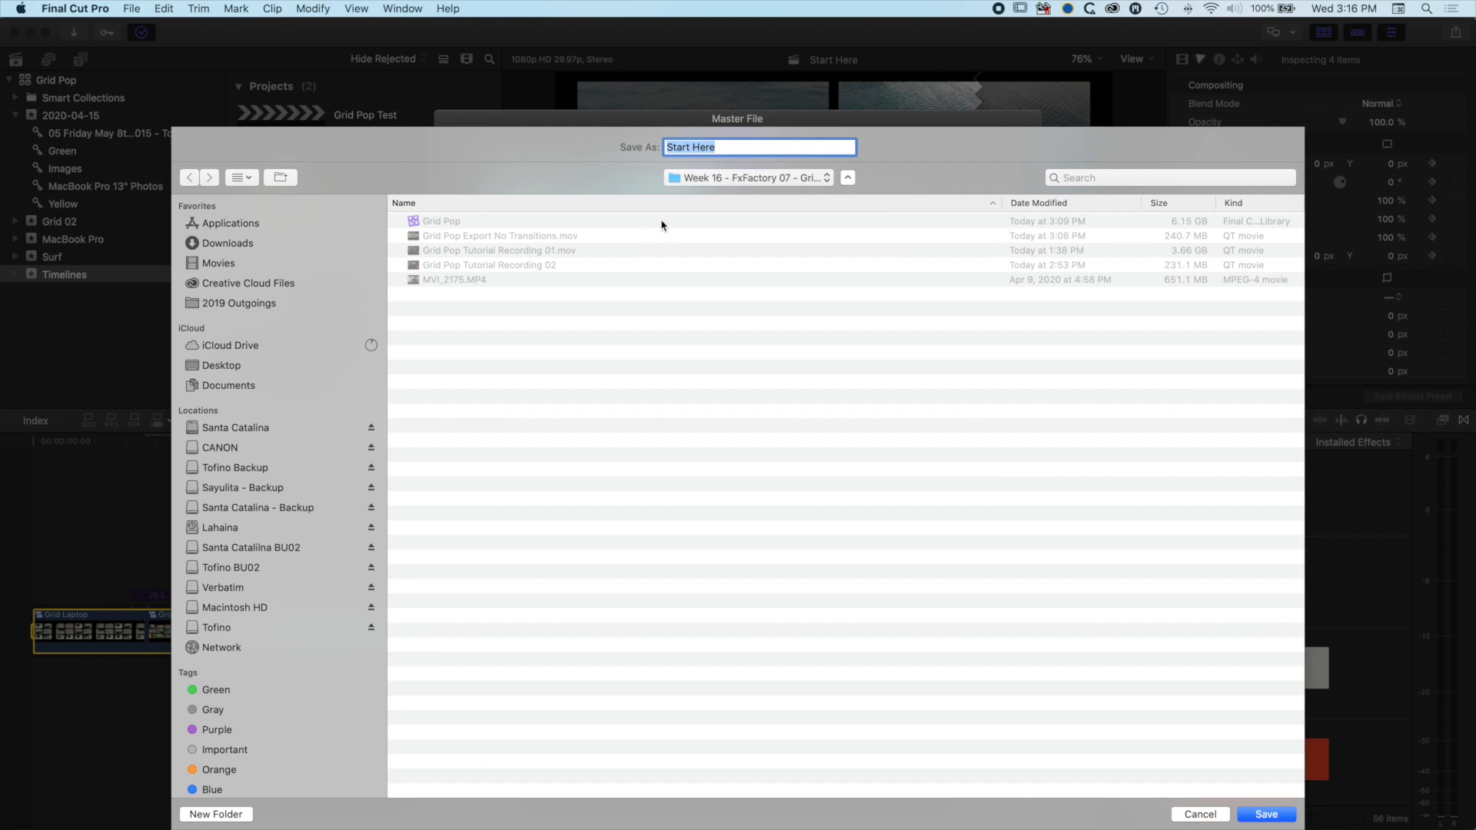
type("Export No Motion Blur")
key("Return")
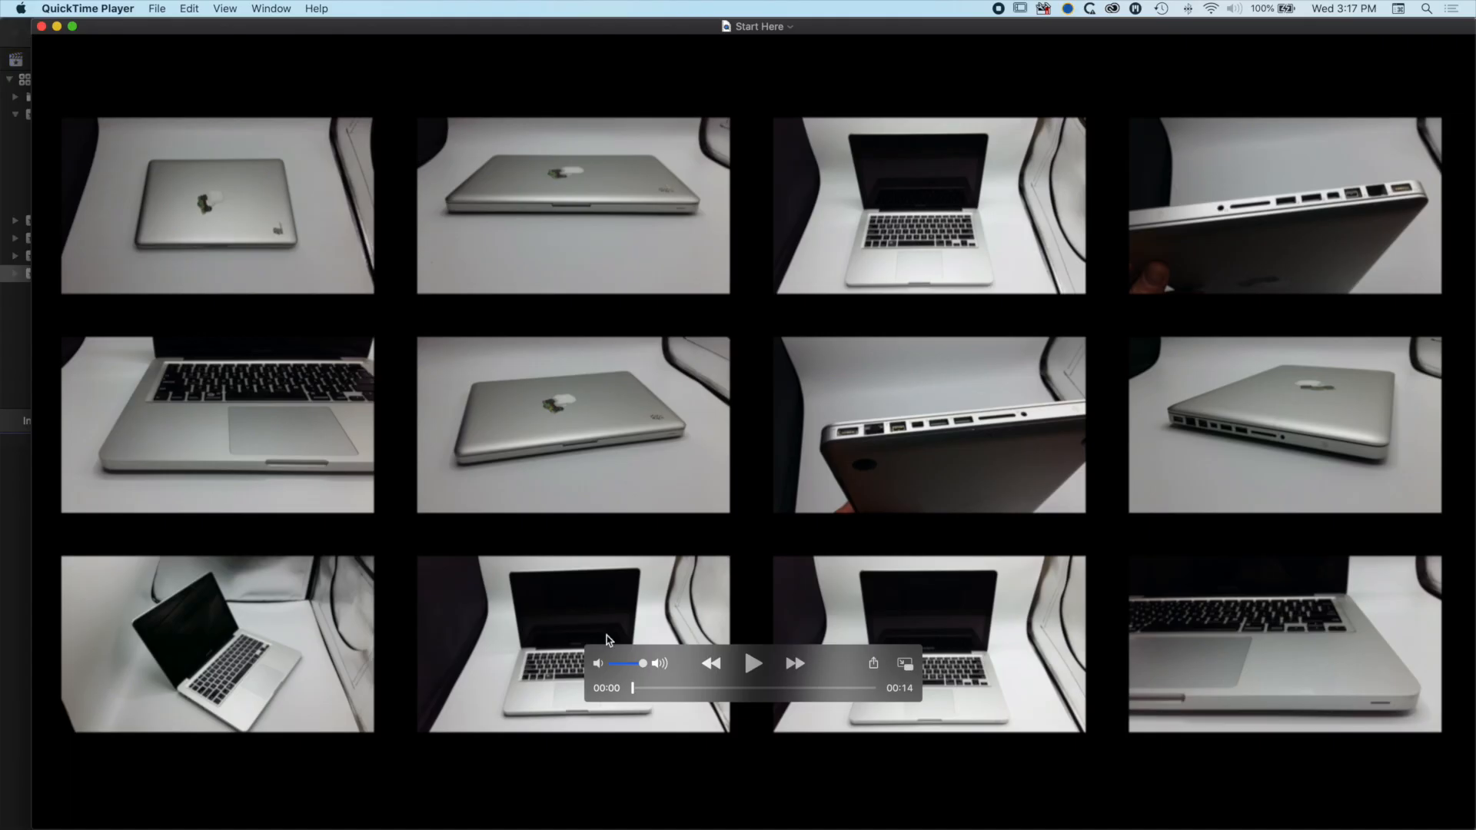
key("space")
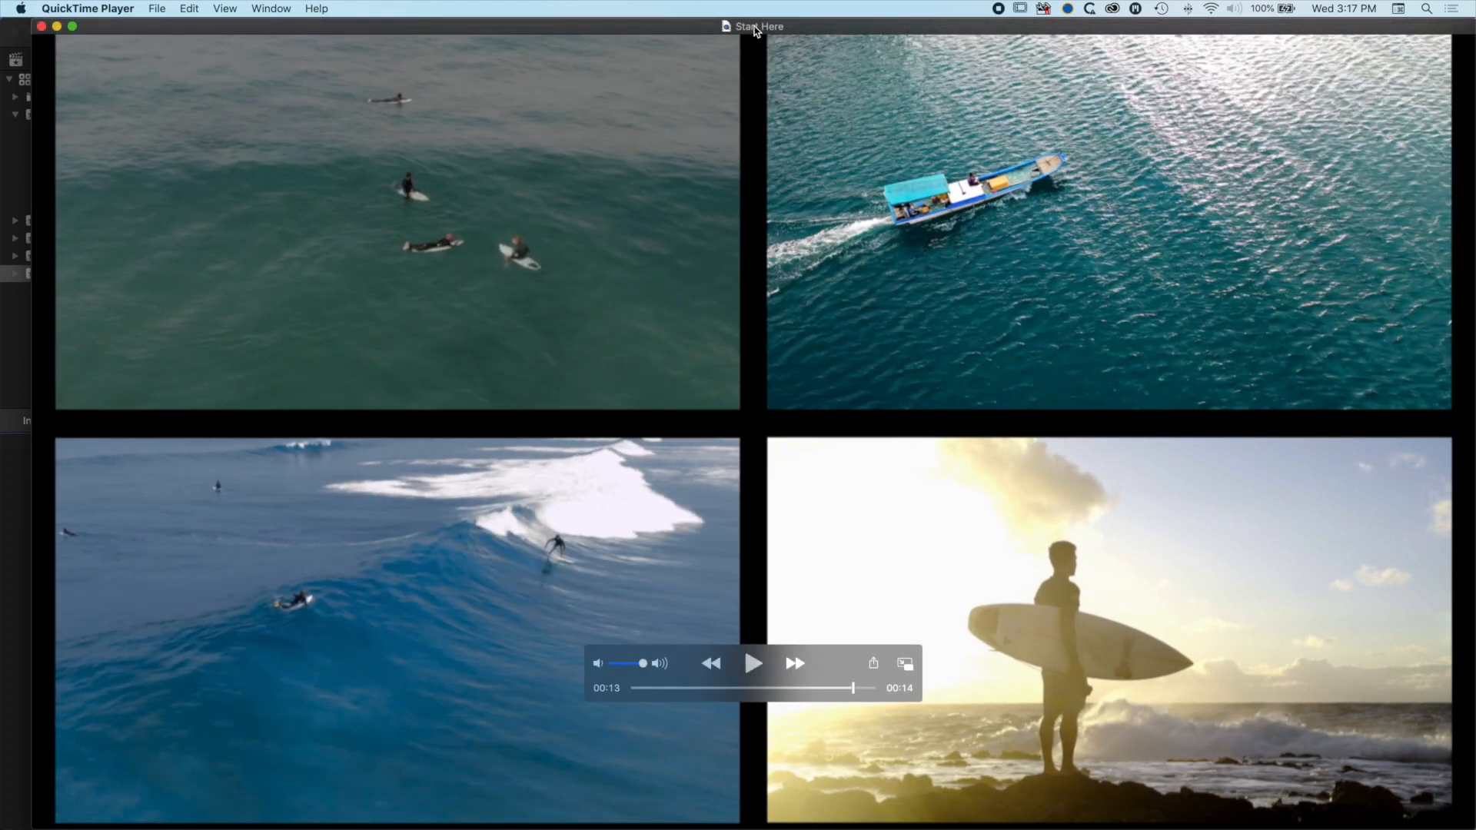
- Reveal Export No Motion Blur.mov in Finder, close the movie and place the file above the clips at the timeline's start
left_click(756, 28, "super")
left_click(768, 43)
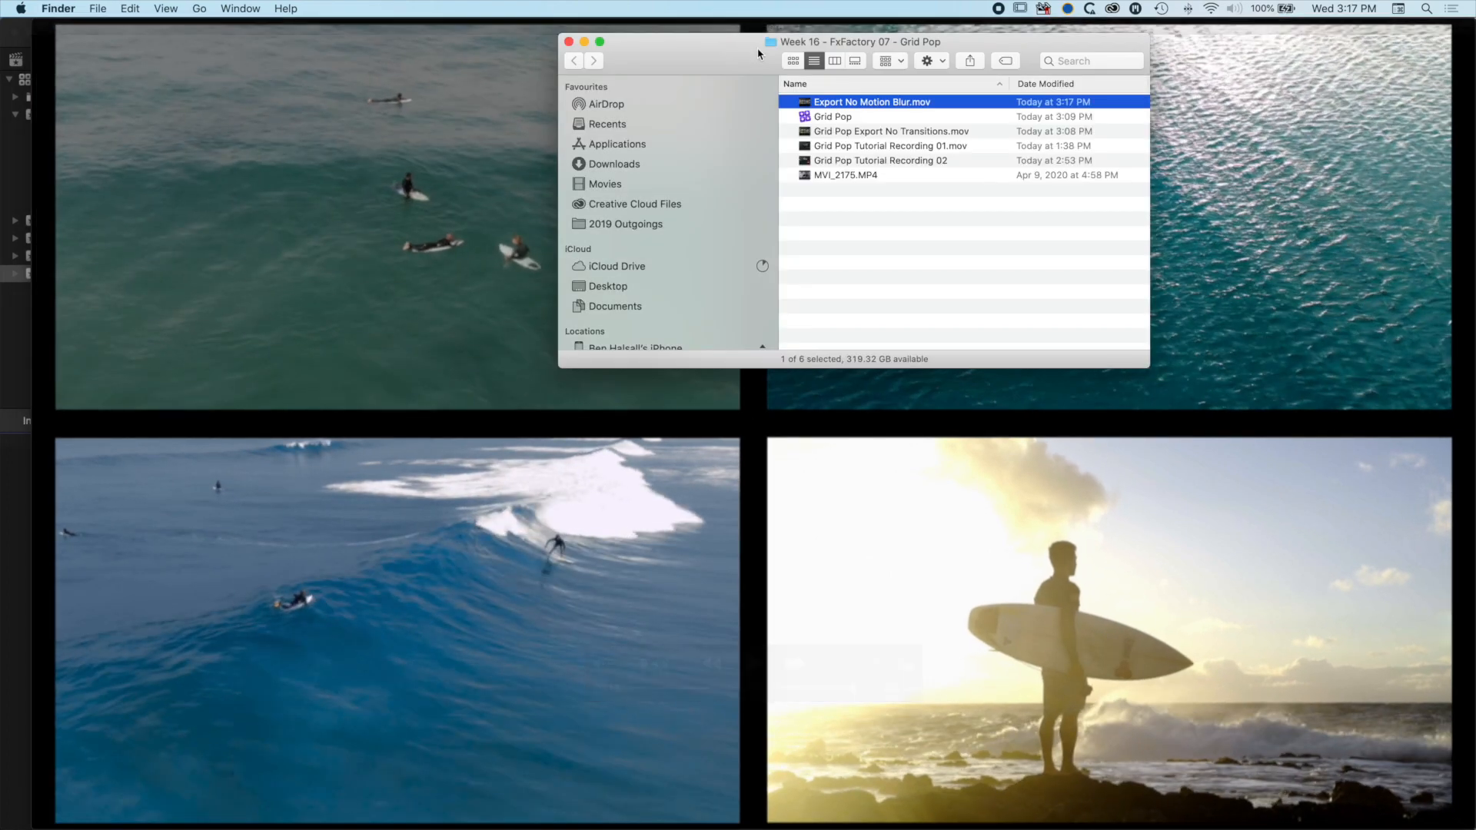
left_click(42, 26)
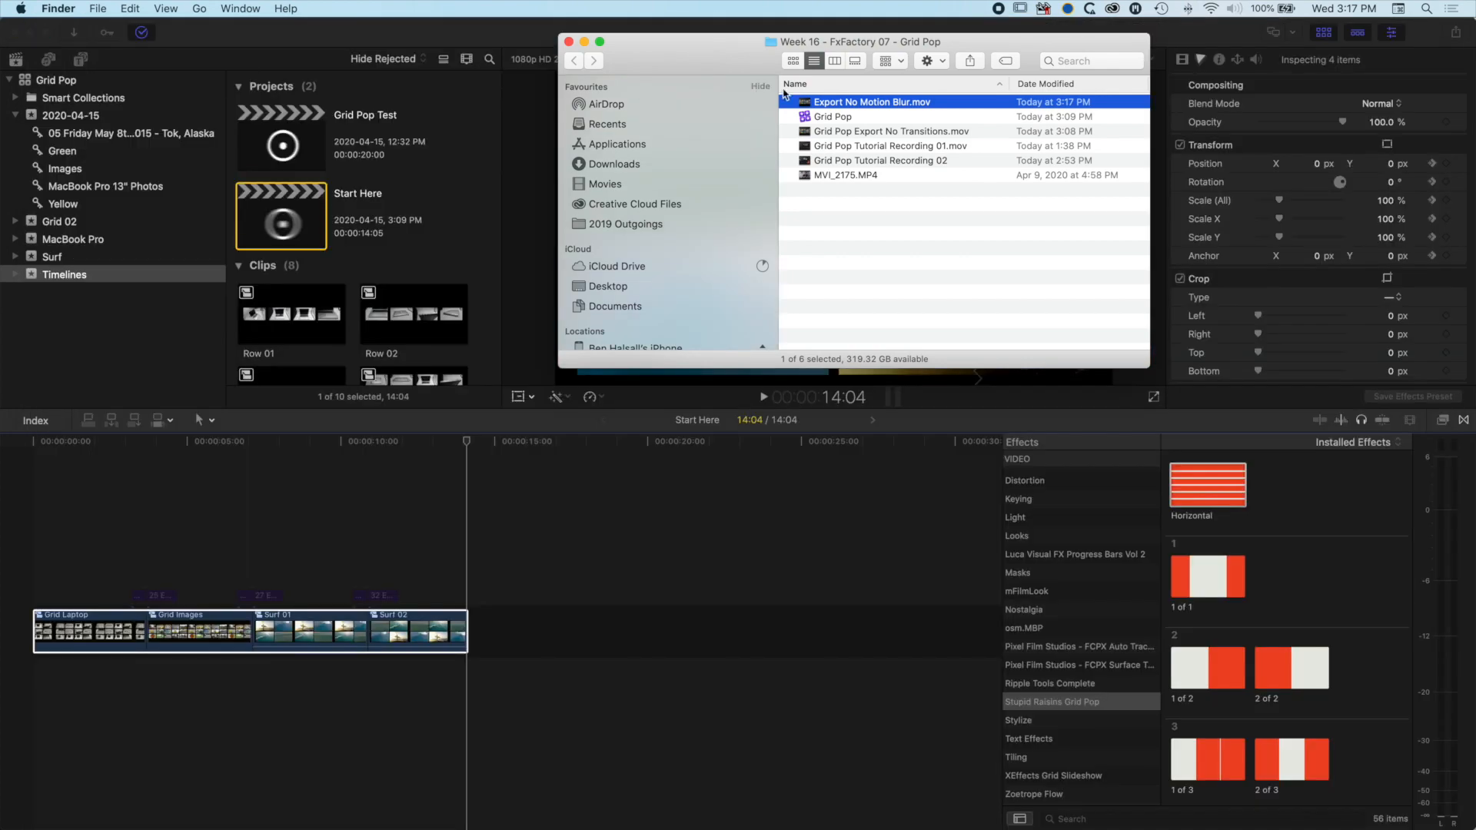
left_click_drag(853, 102, 3, 587)
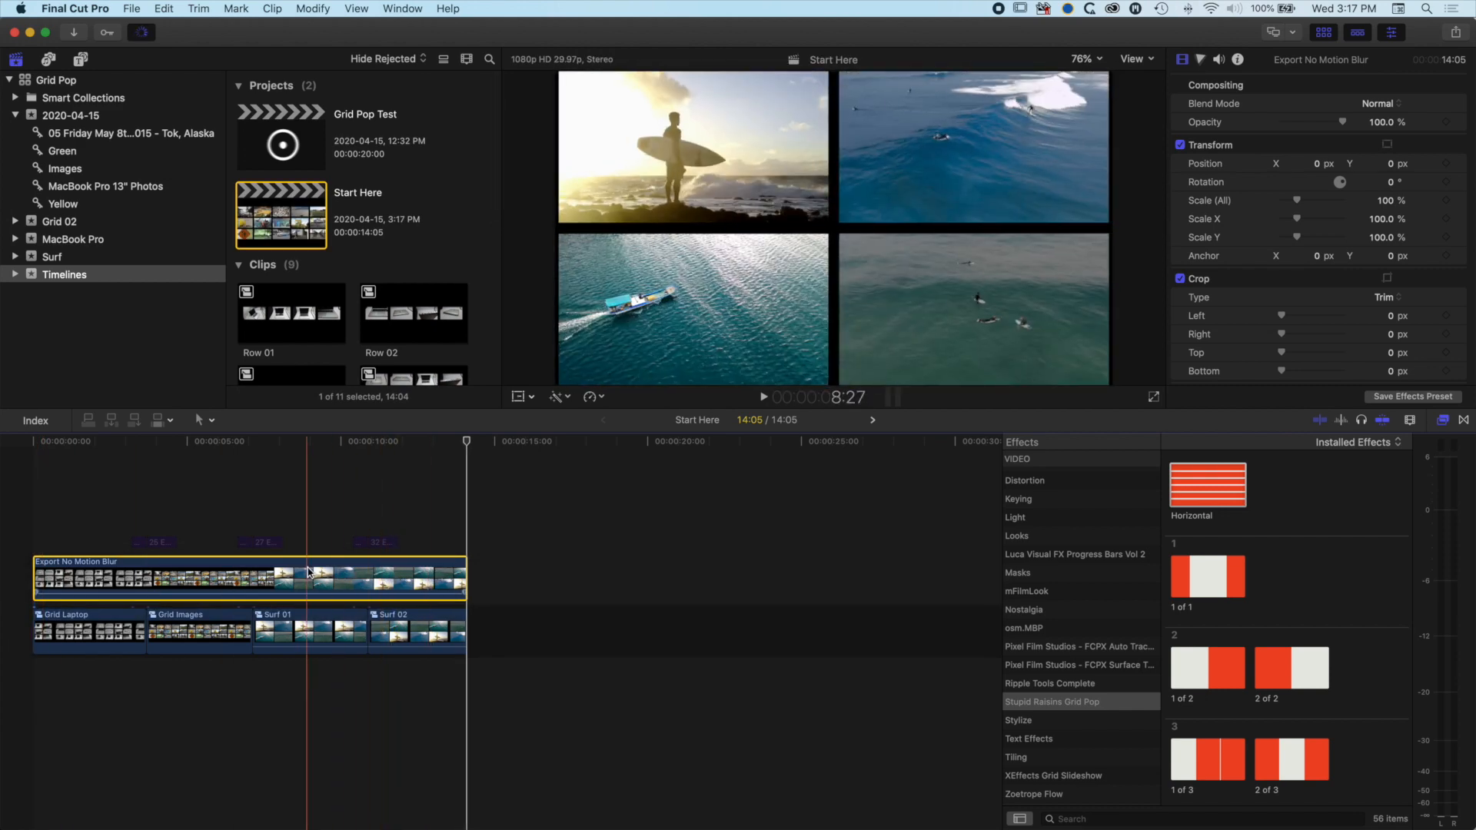
- Re-enable the six transition titles above the cuts and choose MOTION BLUR 4 from the Cineflare Smooth titles
left_click_drag(117, 524, 410, 507)
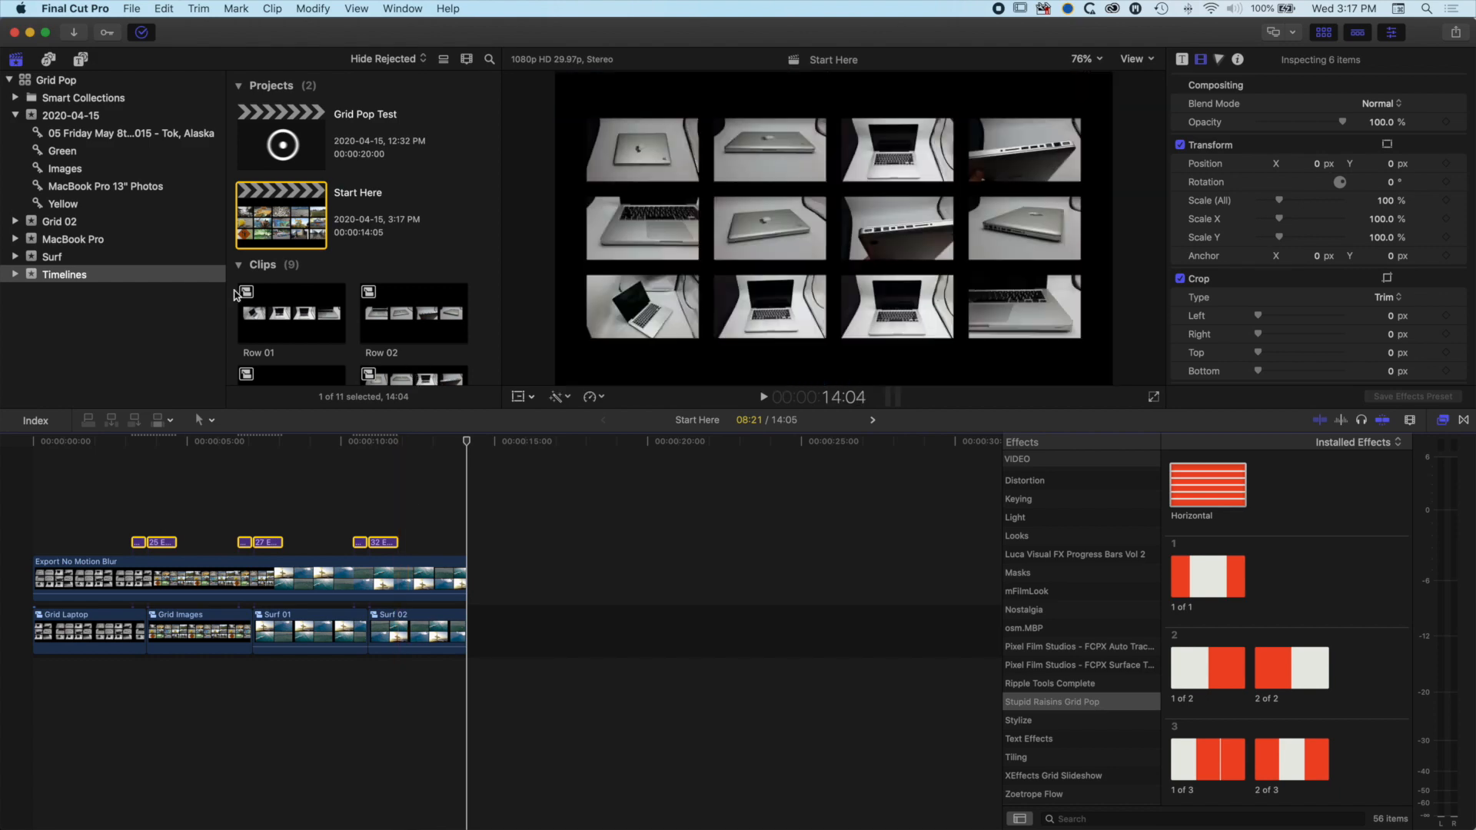
left_click(82, 60)
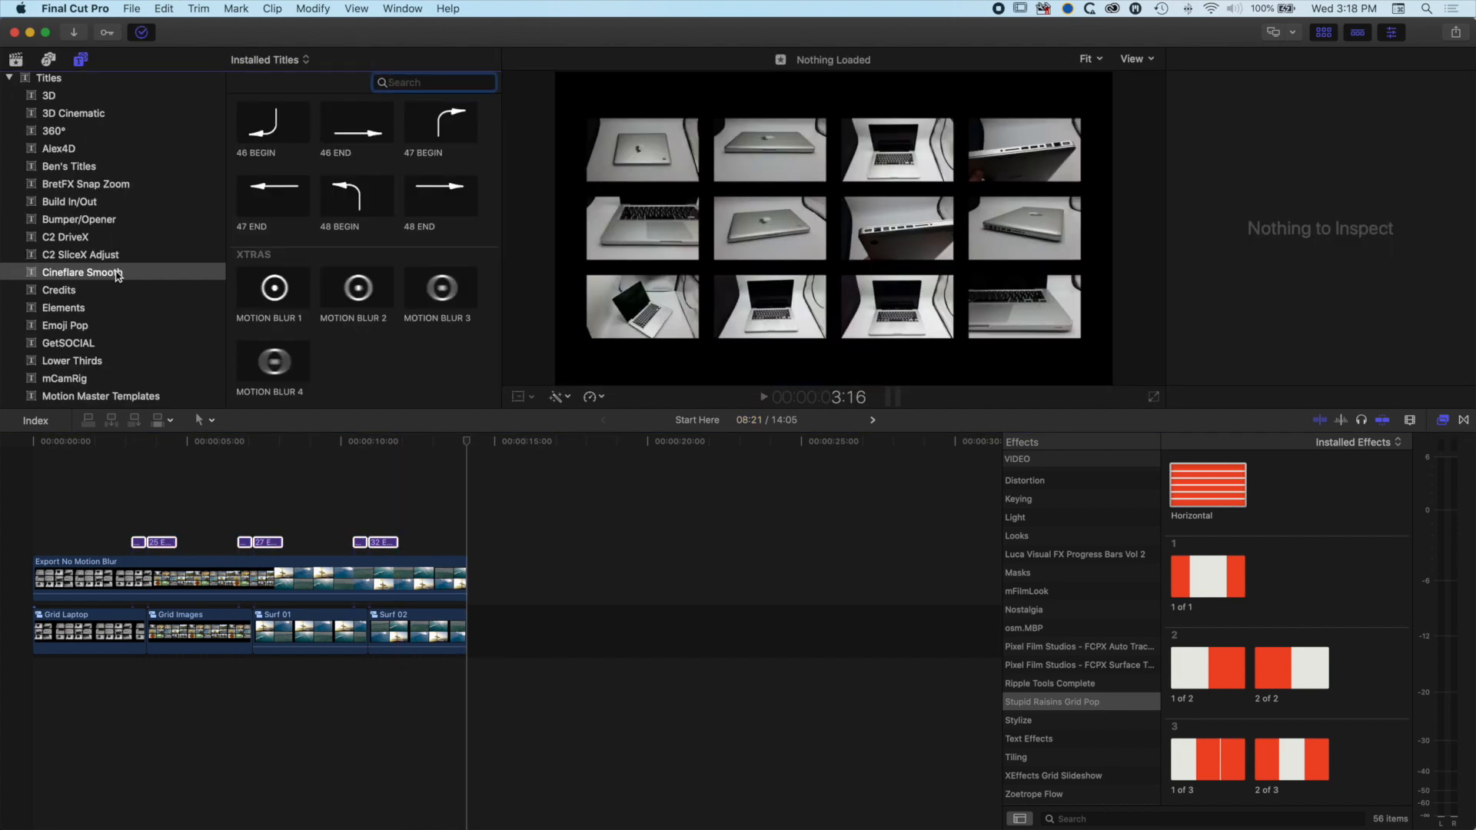
left_click(275, 363)
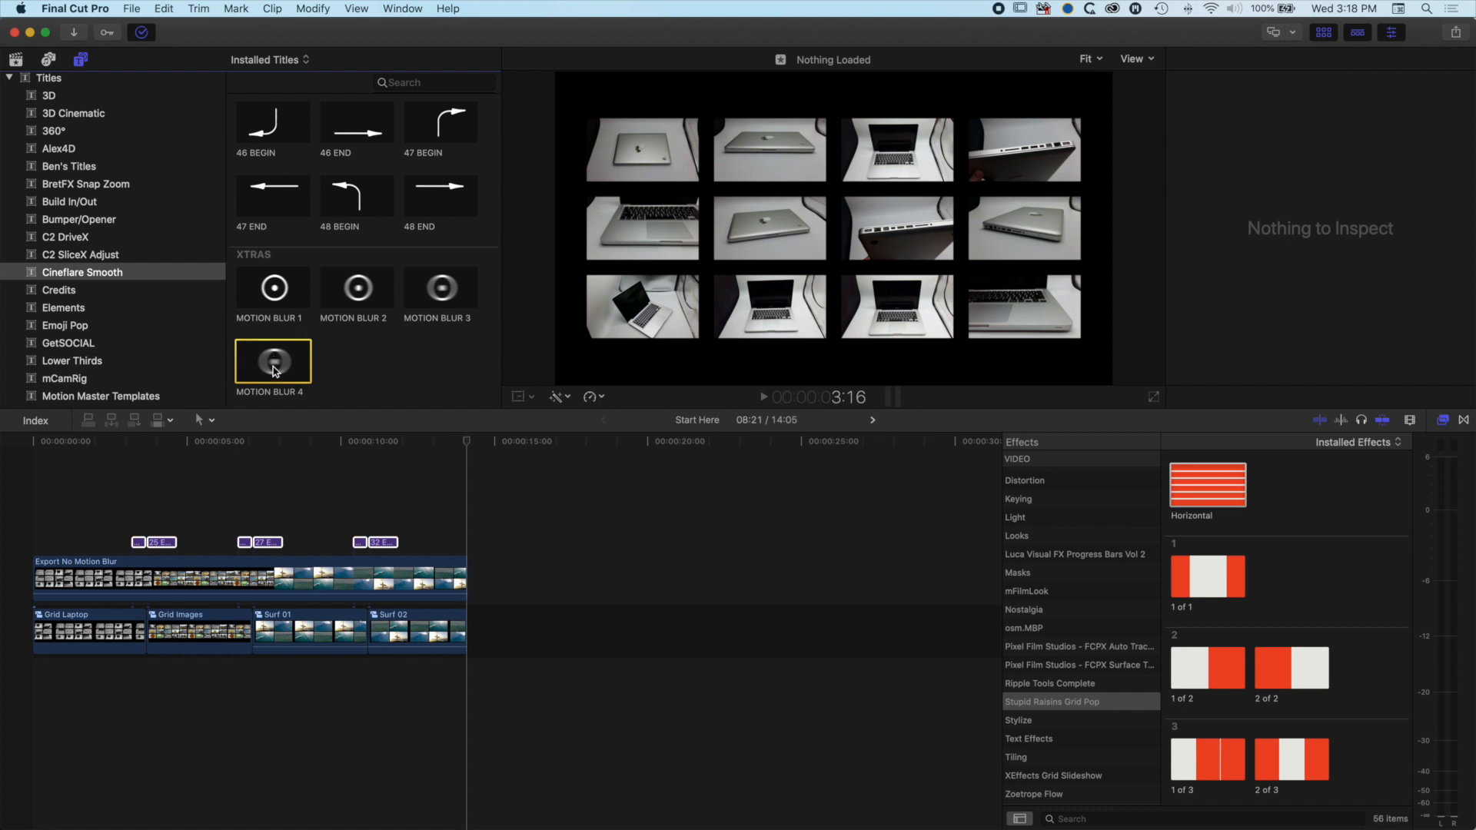
- Mark the range from the start of 25 BEGIN to the end of 25 END and connect MOTION BLUR 4 above it
left_click(131, 442)
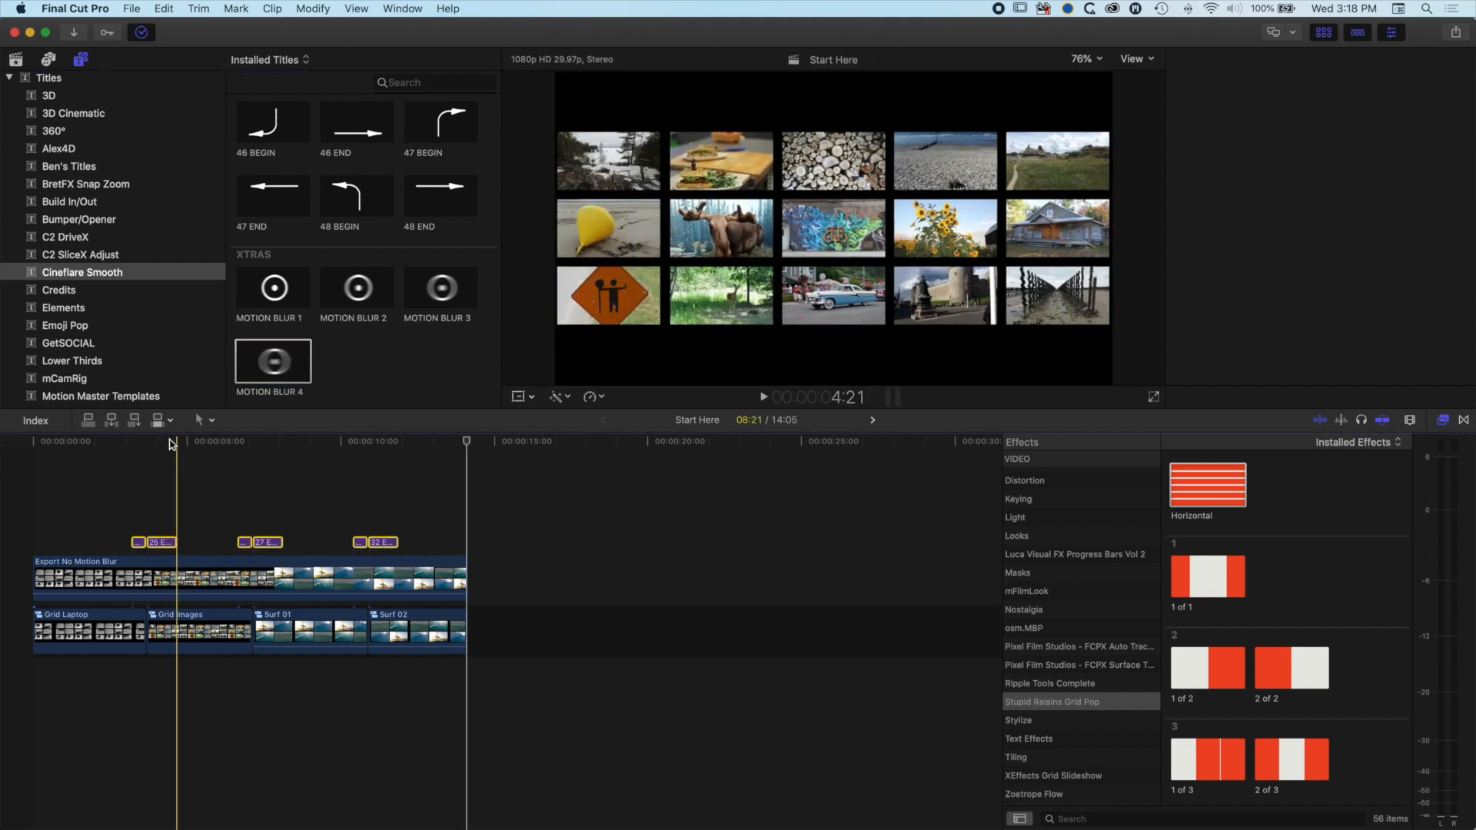
key("super+shift+a")
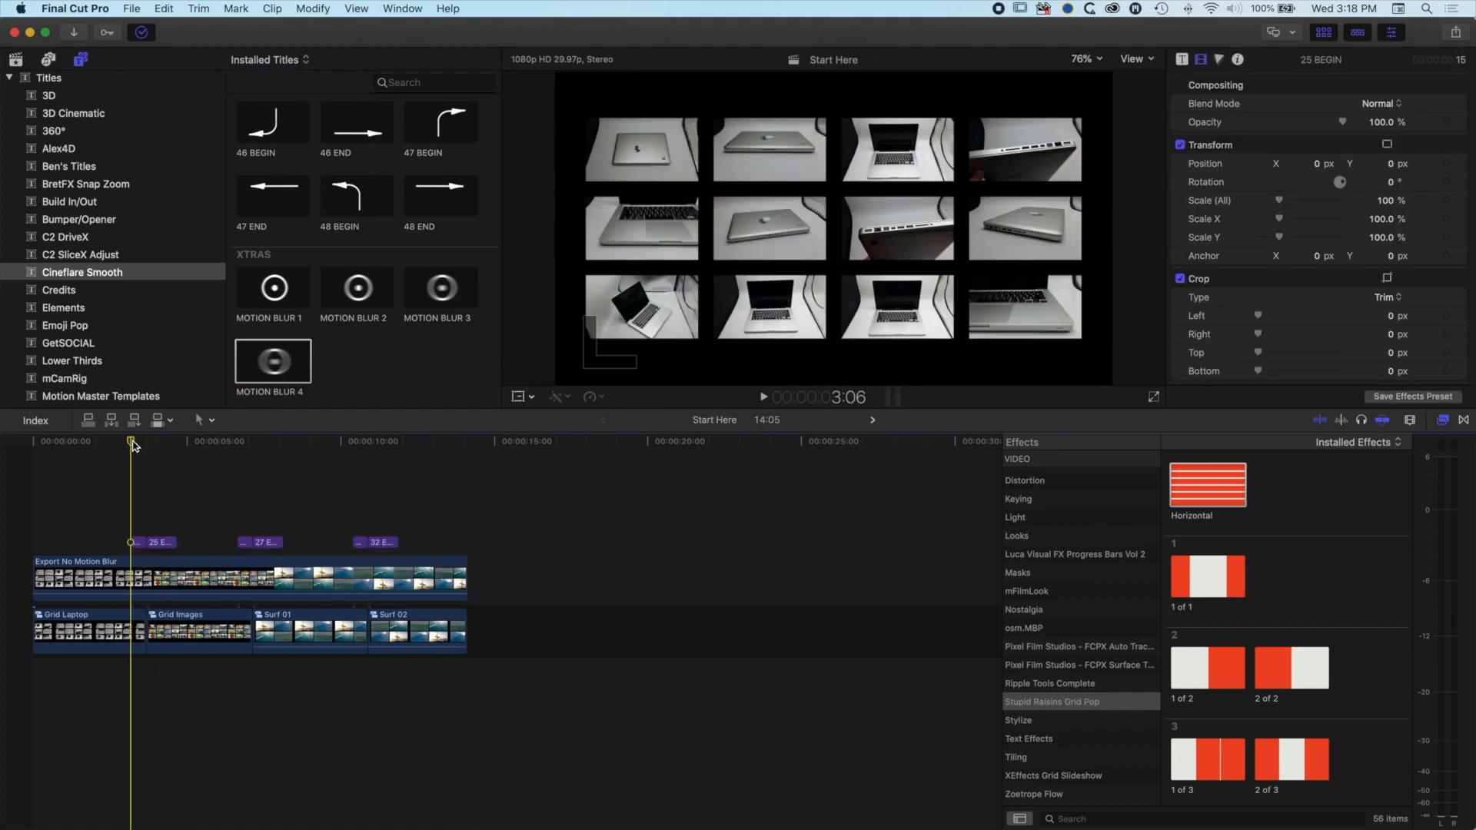
key("super+equal")
key("super+equal")
key("super+equal")
scroll(135, 444, "left", 5)
left_click_drag(335, 443, 318, 442)
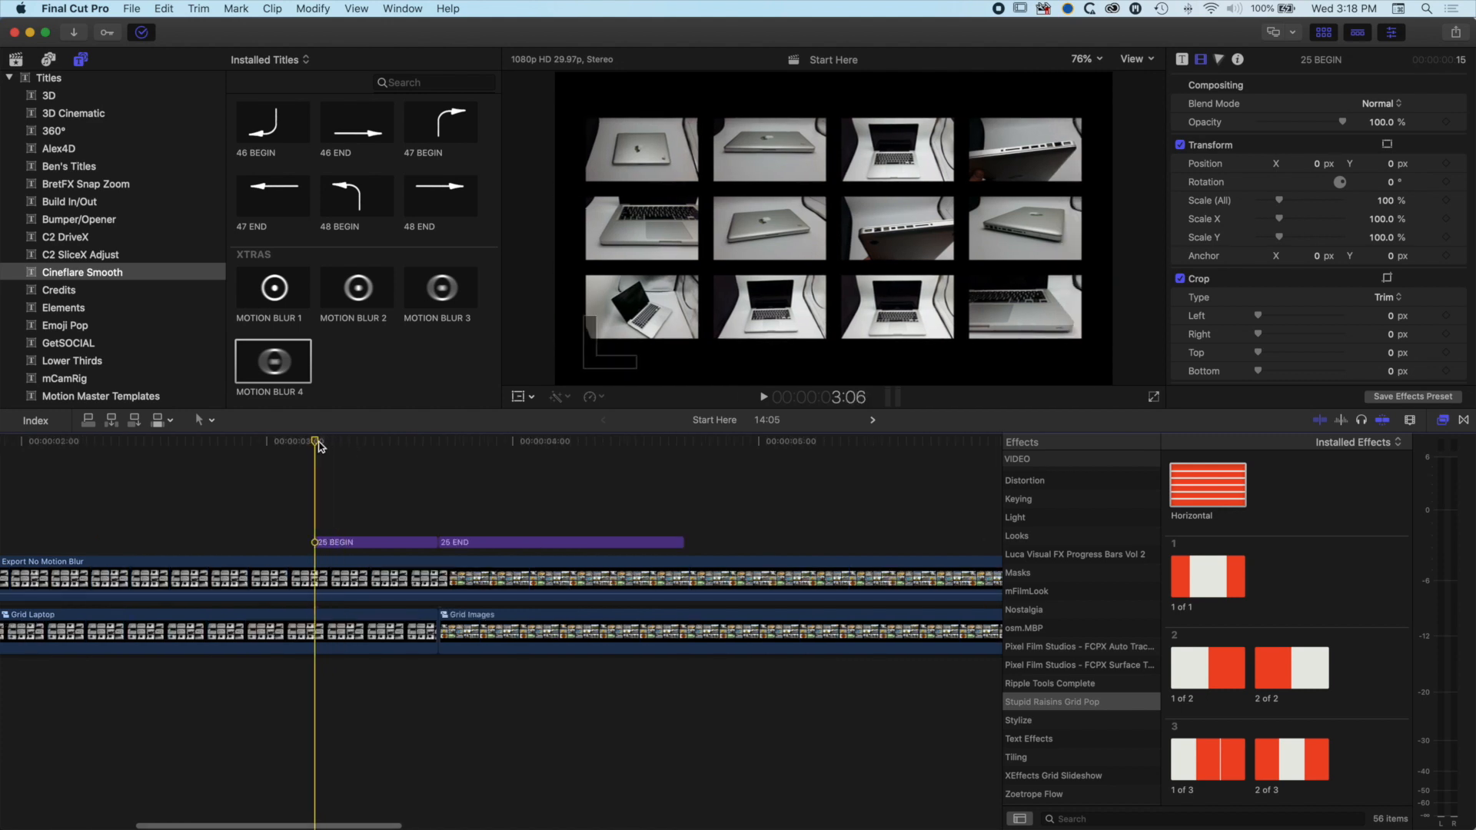
key("x")
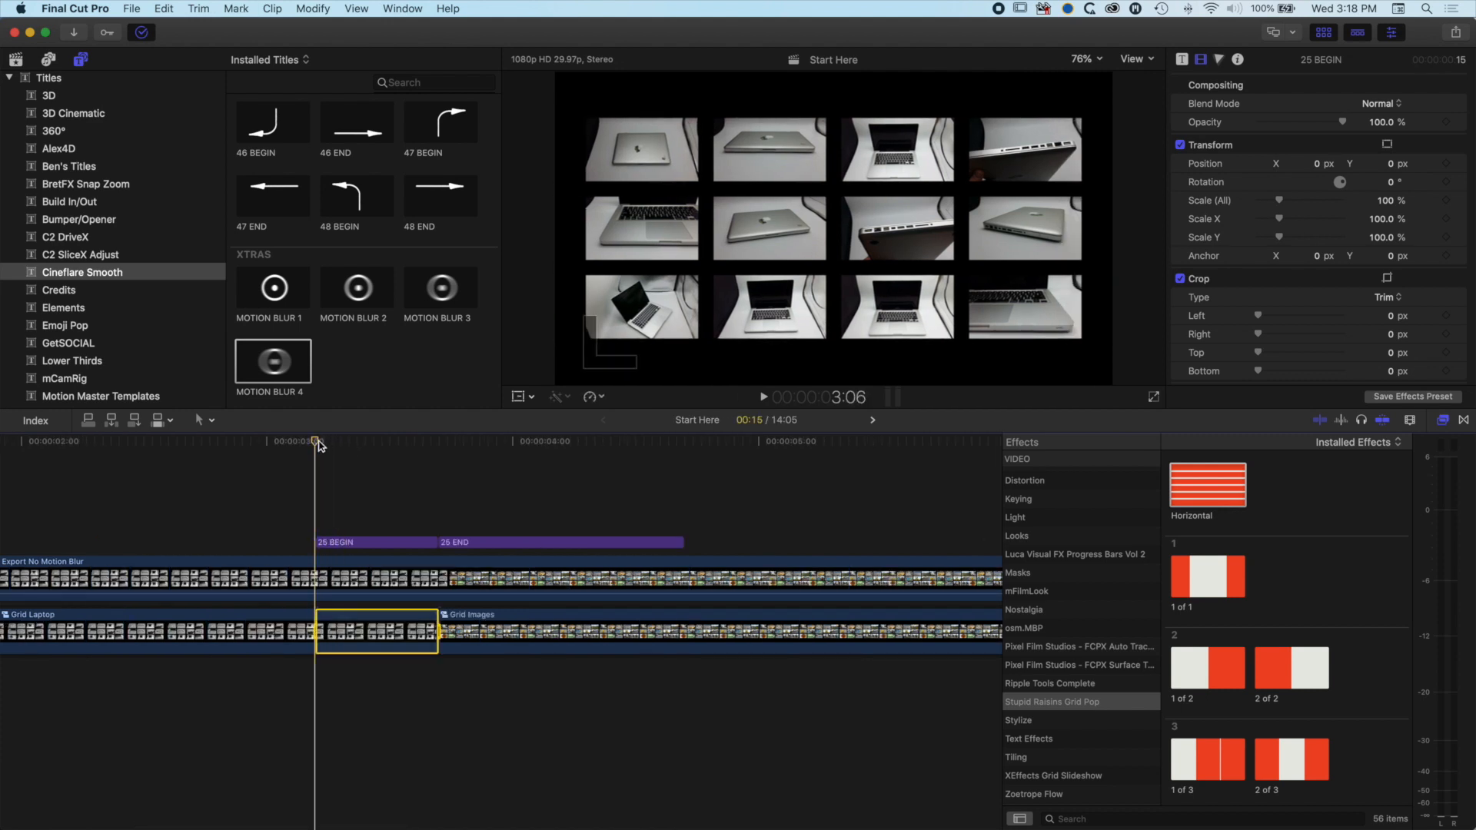
key("space")
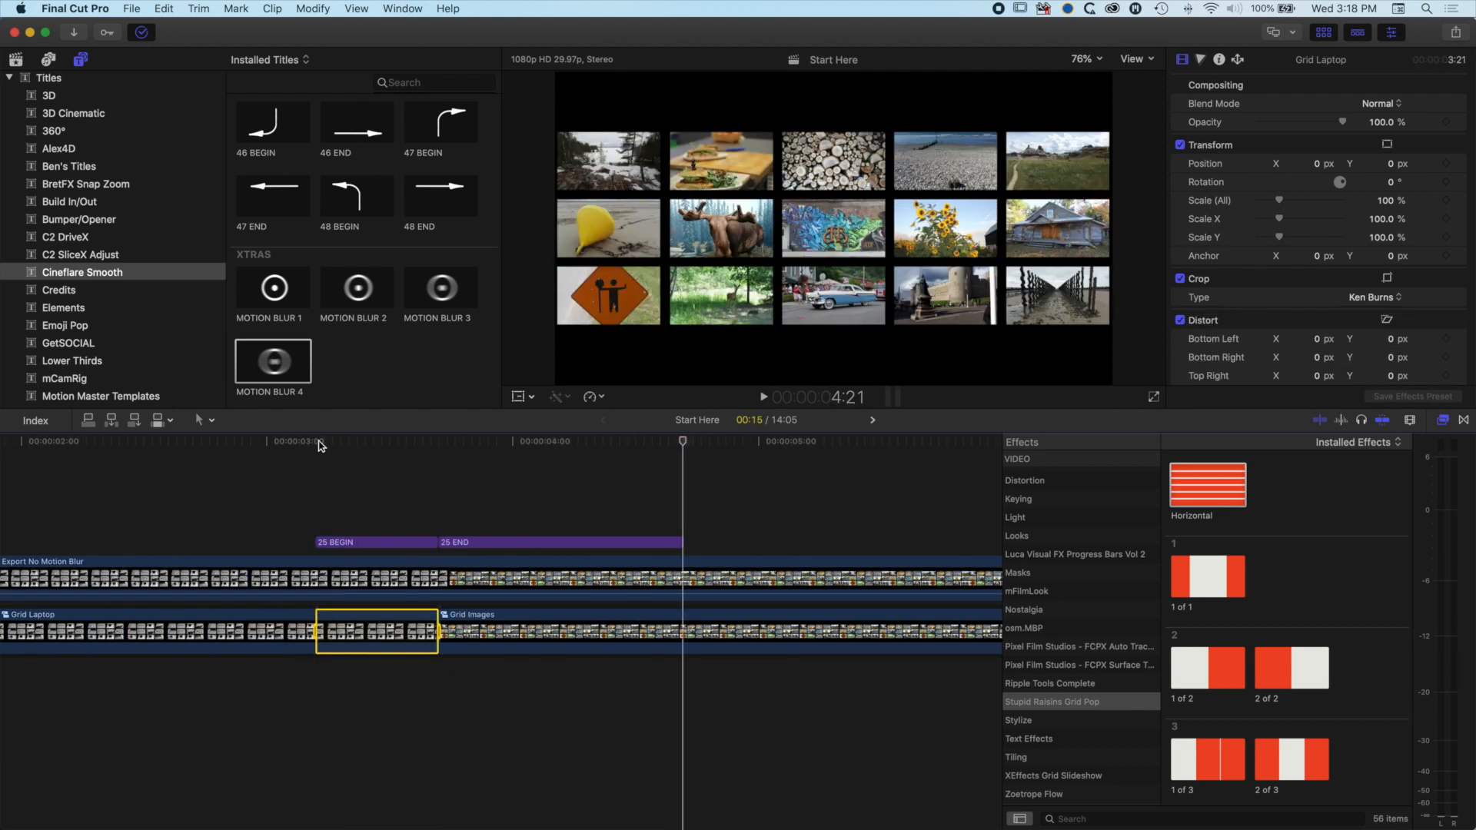
key("o")
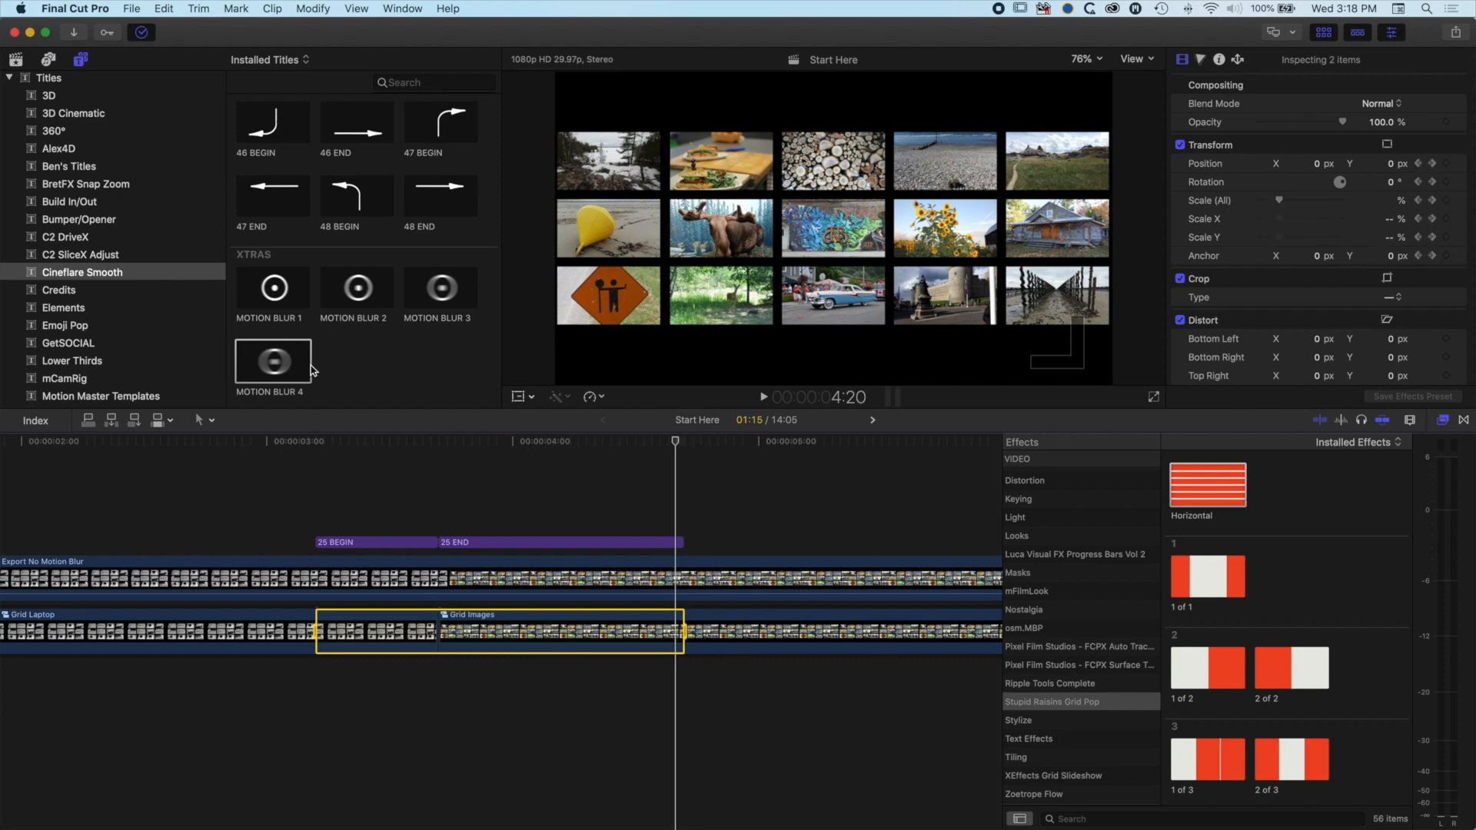
left_click(276, 367)
key("q")
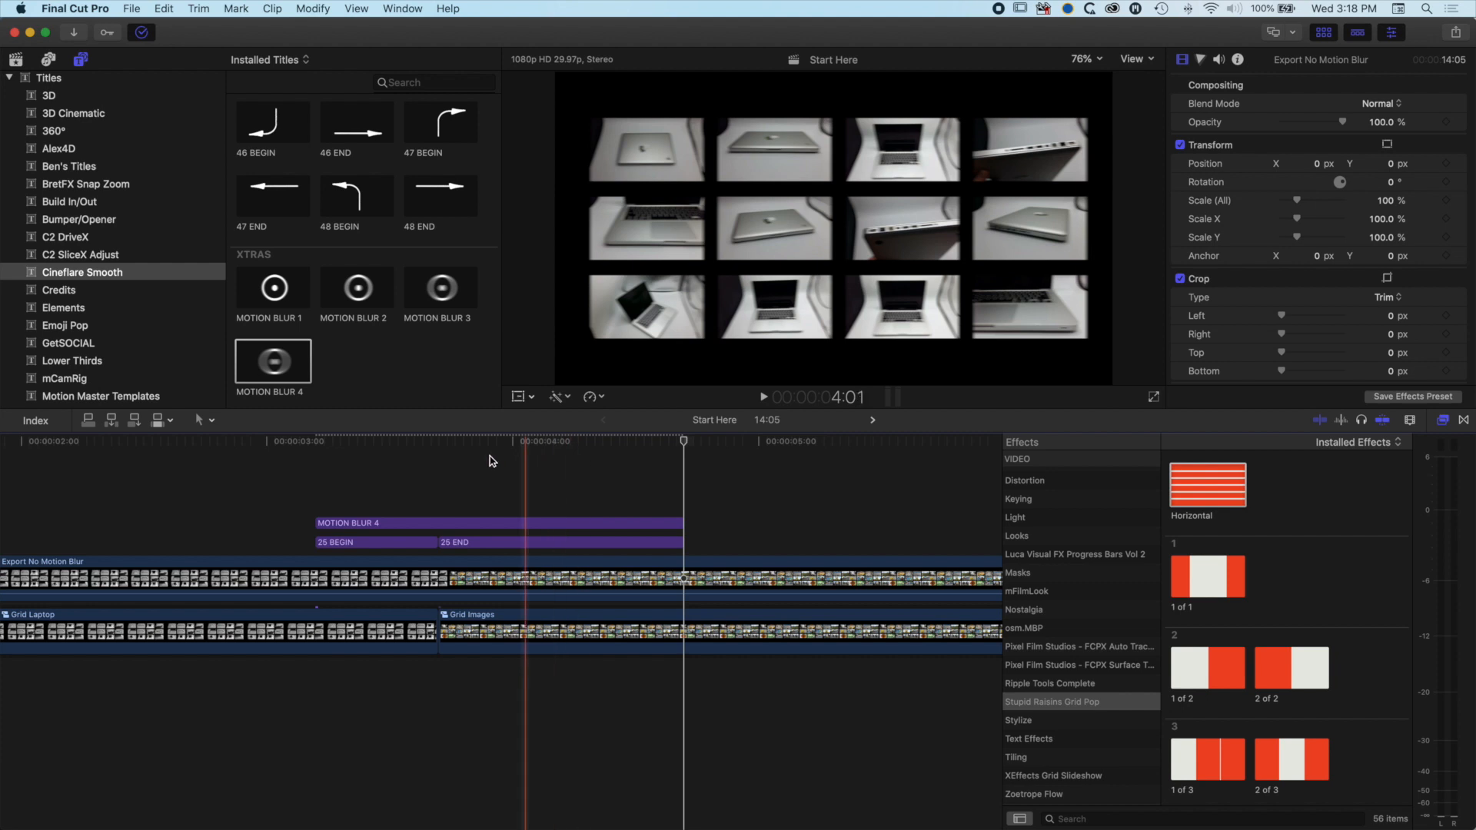
- Connect another MOTION BLUR 4 title over the full range of 27 BEGIN and 27 END
scroll(361, 463, "right", 1)
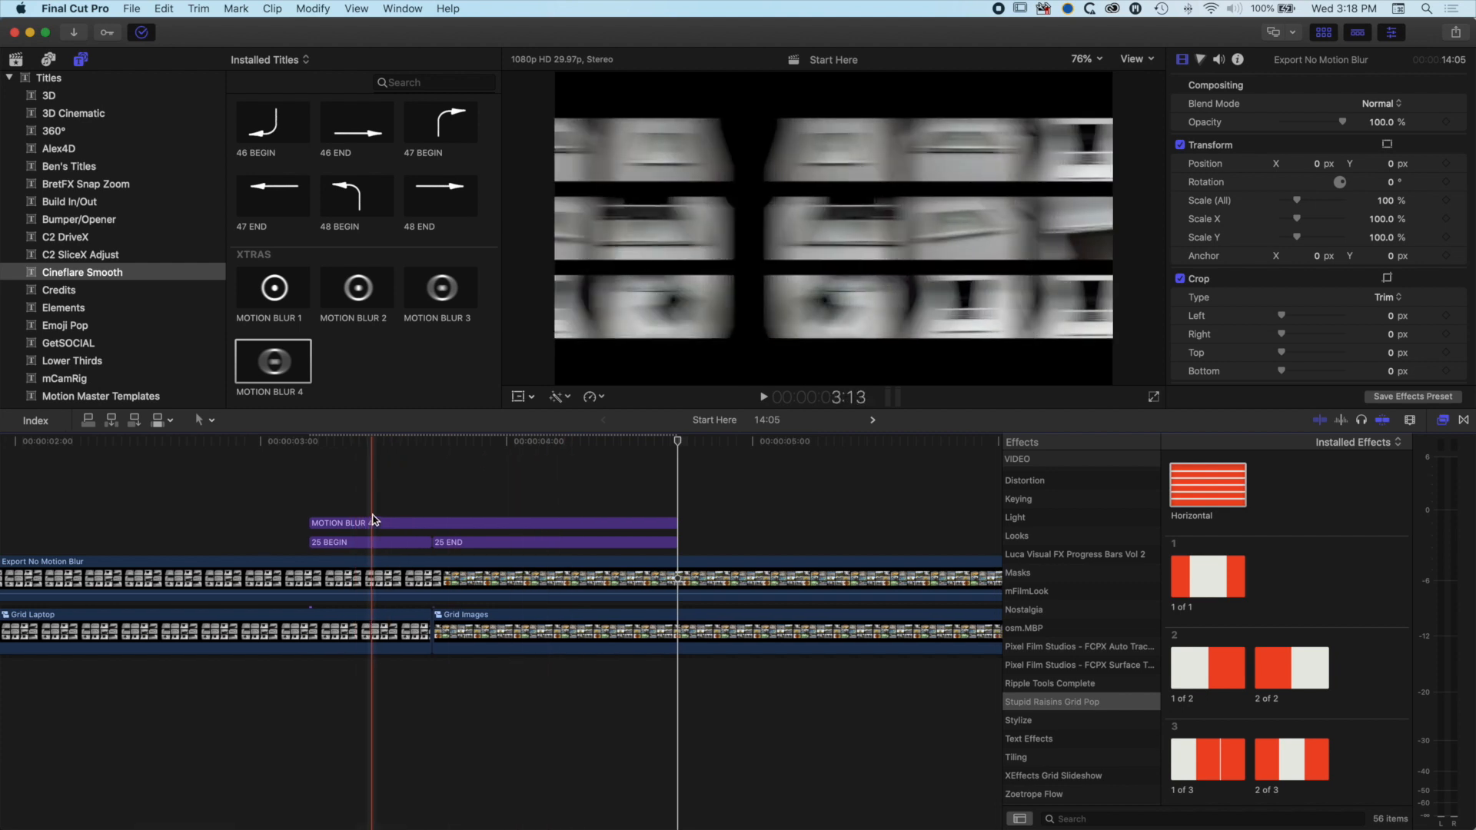
key("shift+z")
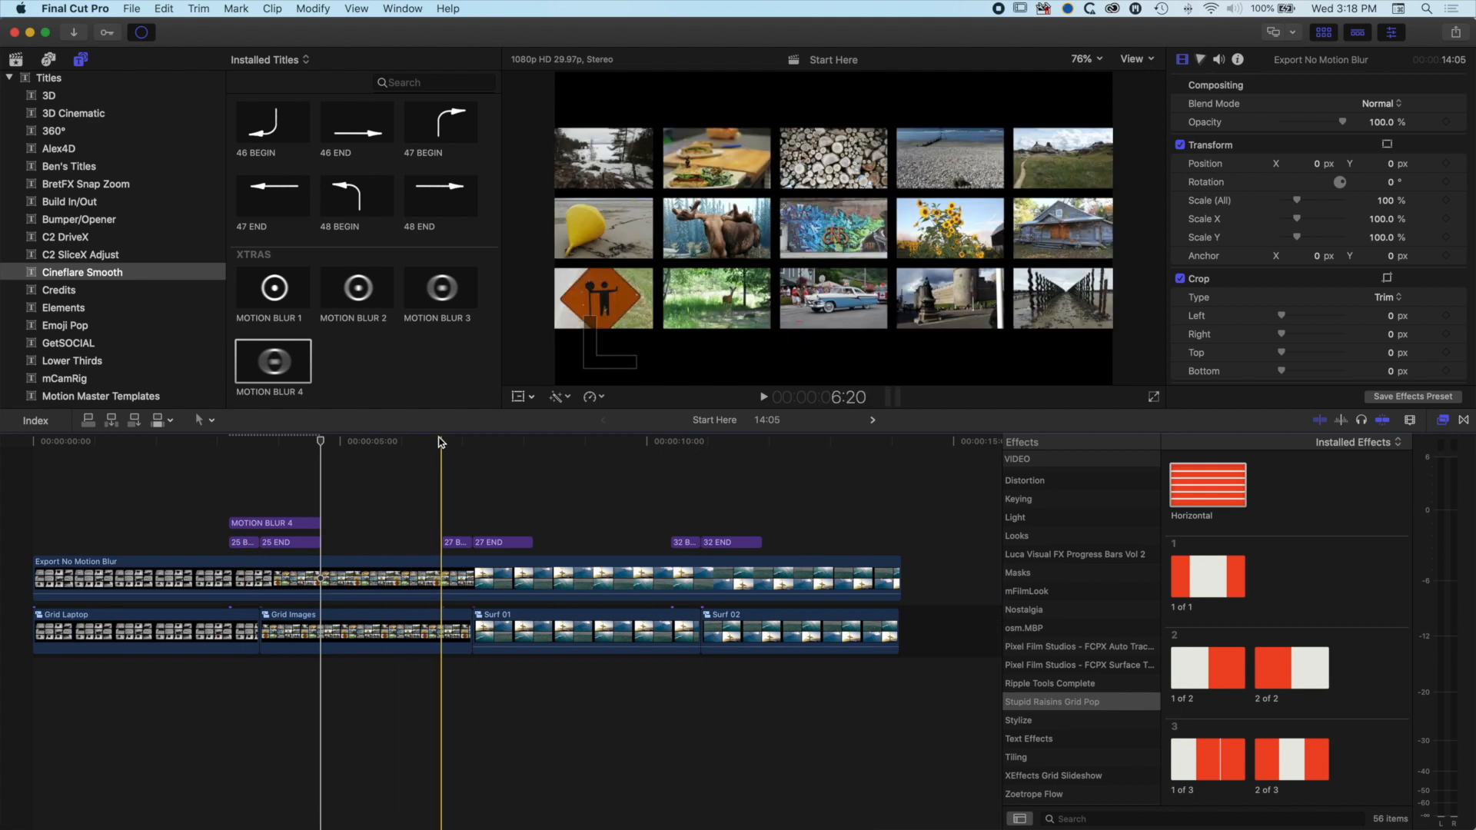
key("Down")
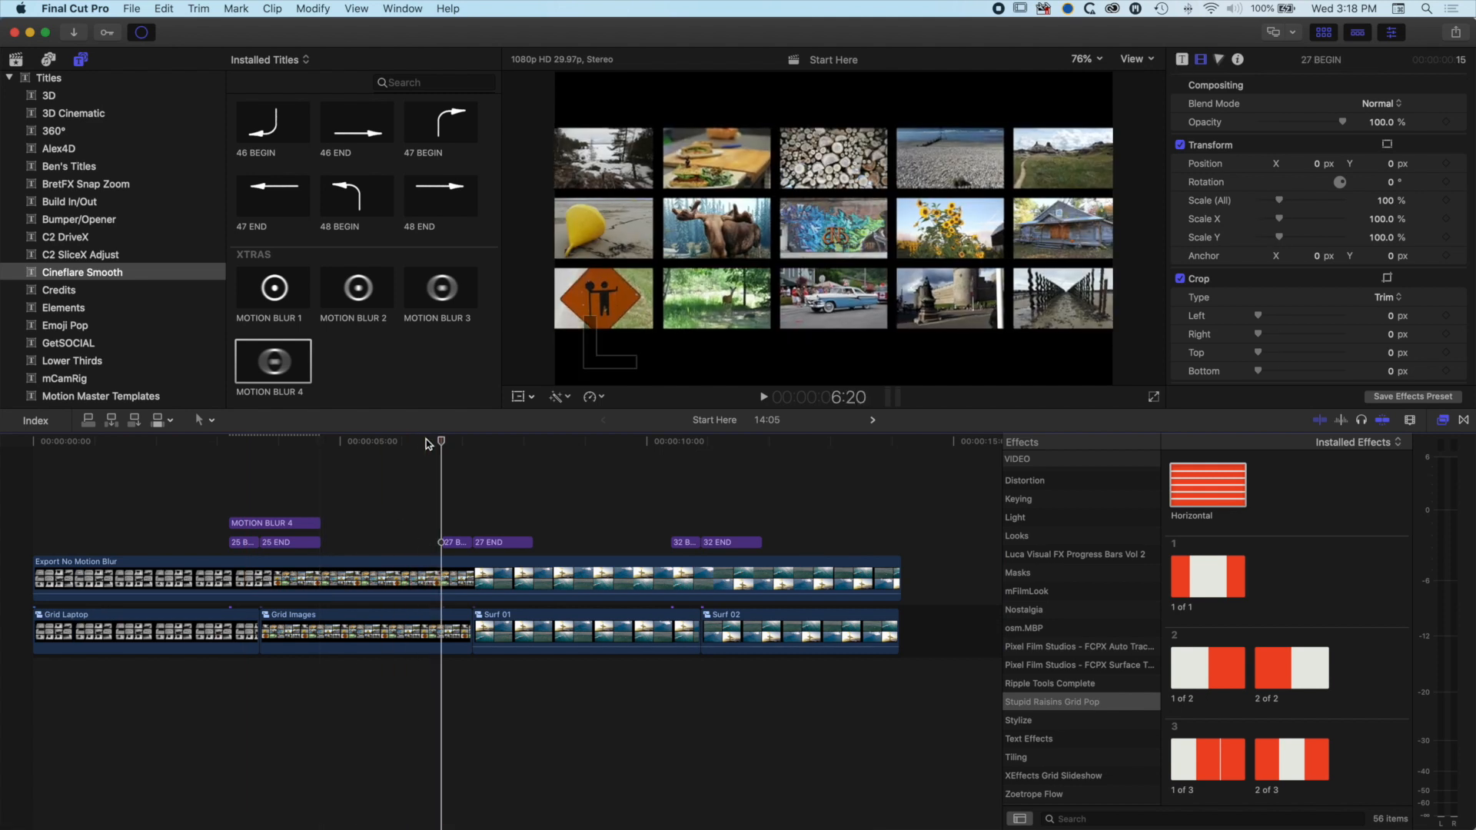
key("i")
key("Down")
key("Down")
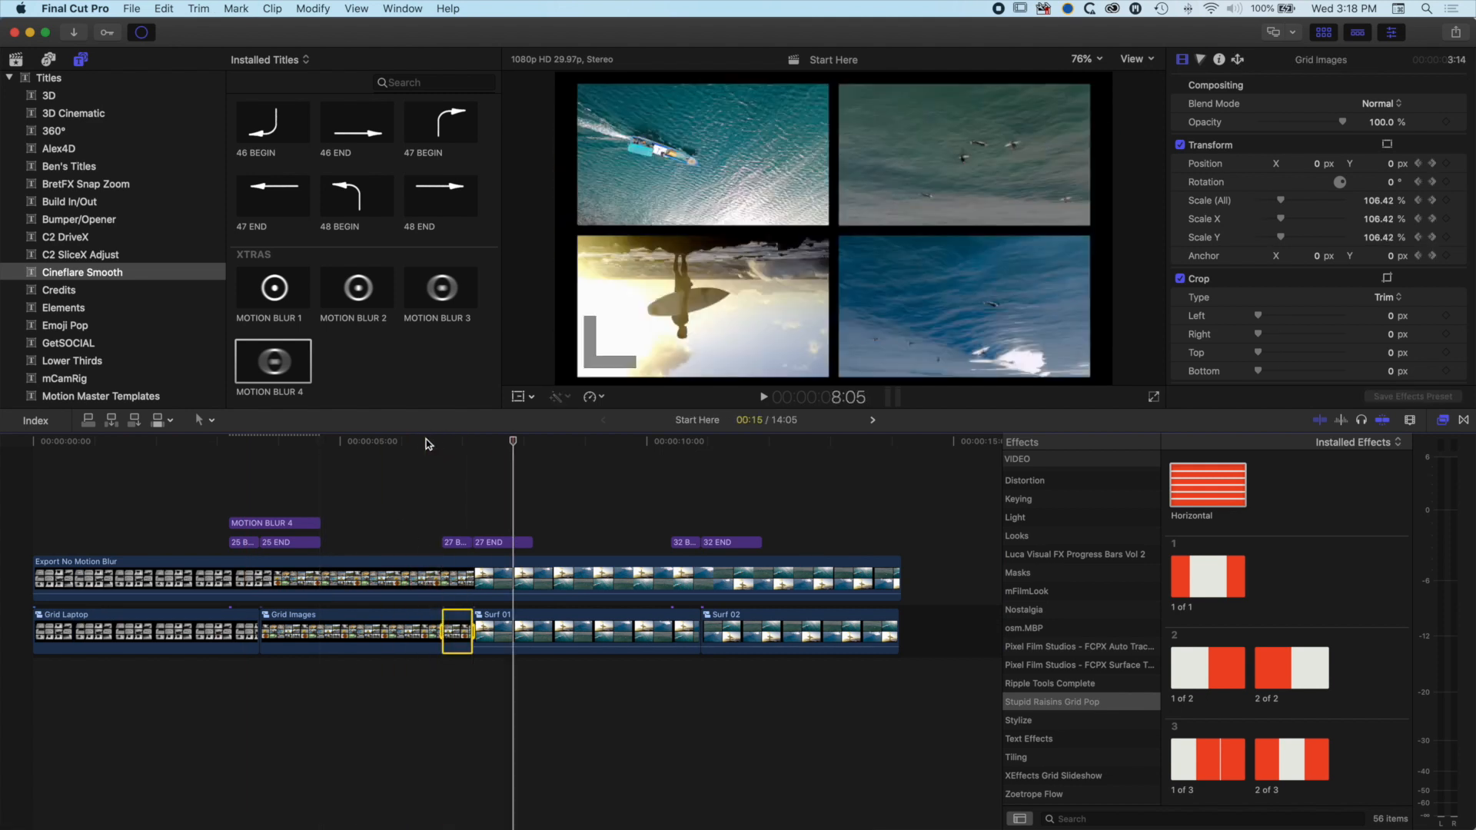
key("Left")
key("o")
left_click(274, 363)
key("q")
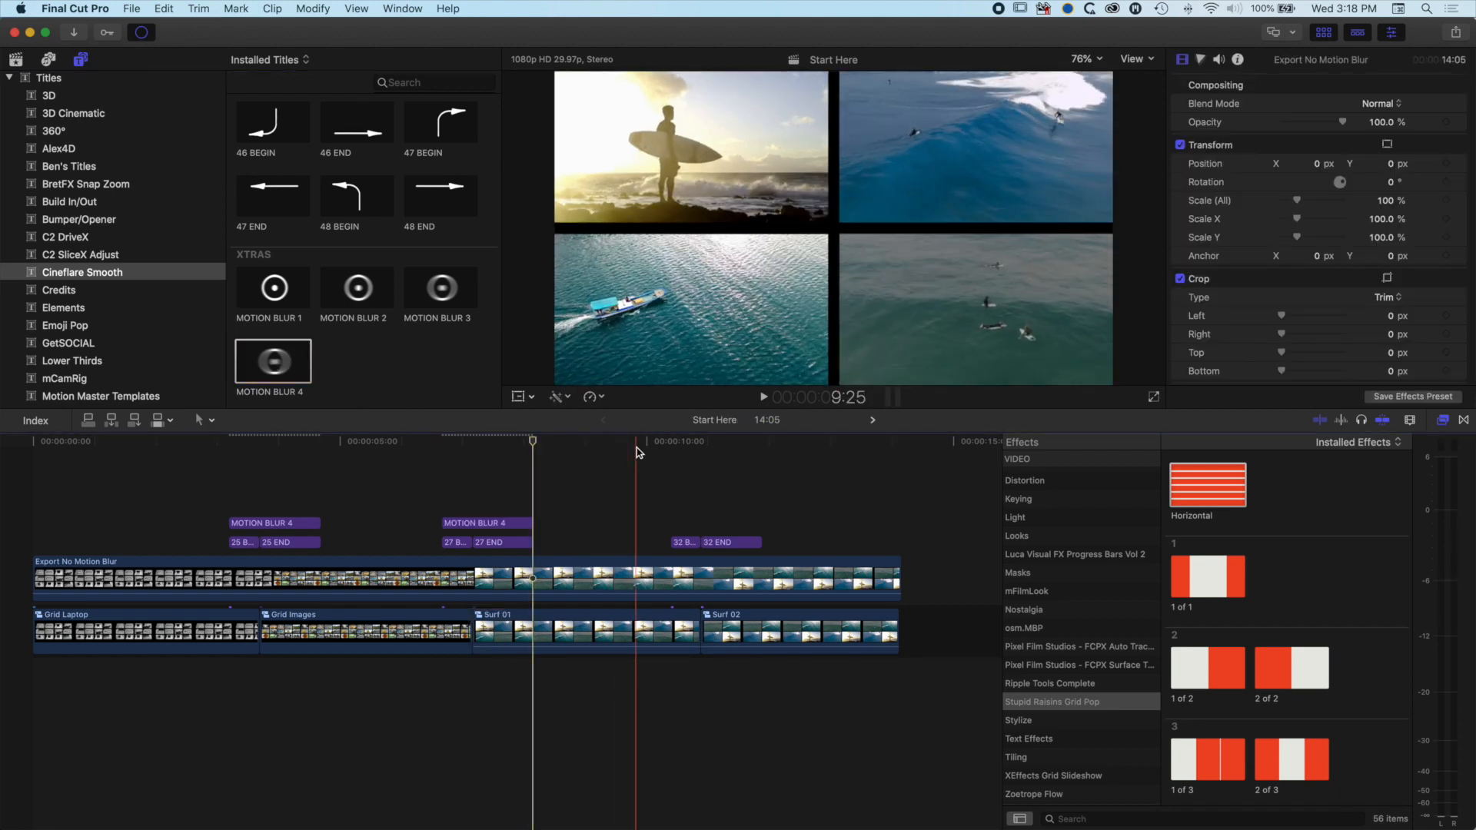
- Mark the range spanning 32 BEGIN and 32 END and connect a MOTION BLUR 4 title above those titles
key("Down")
key("i")
key("Down")
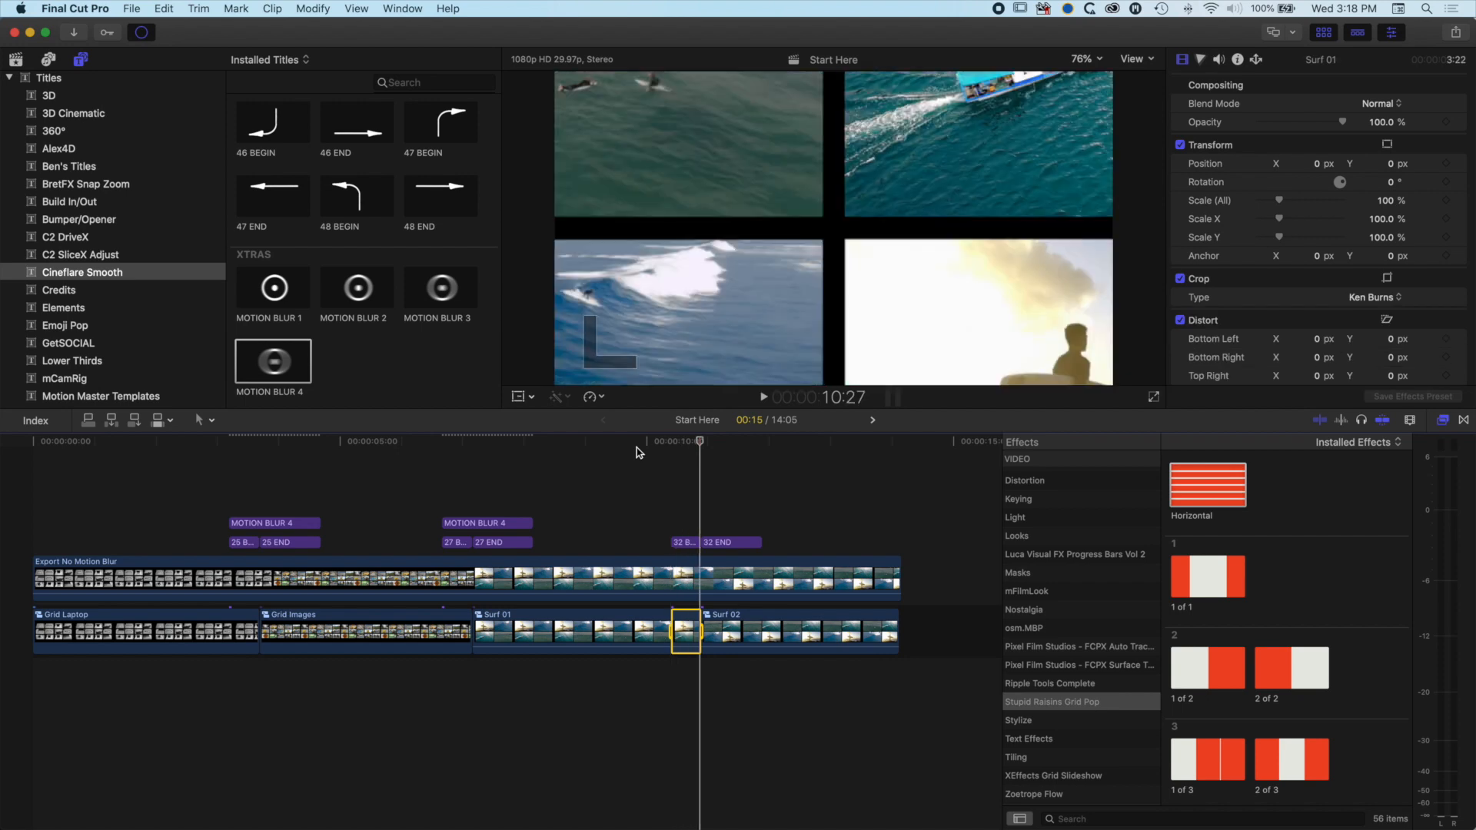
key("Down")
key("Left")
key("o")
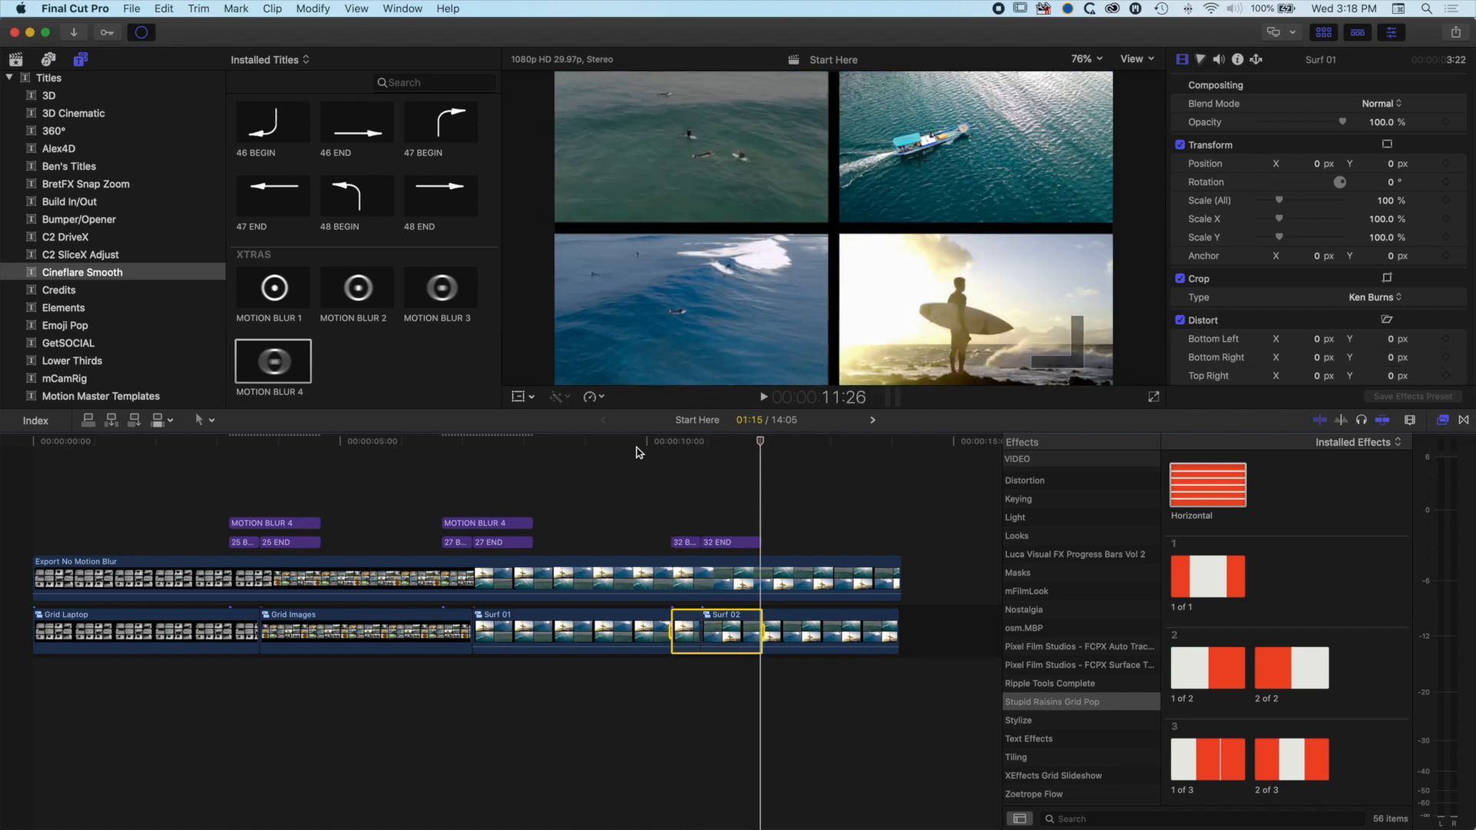
left_click(290, 367)
key("q")
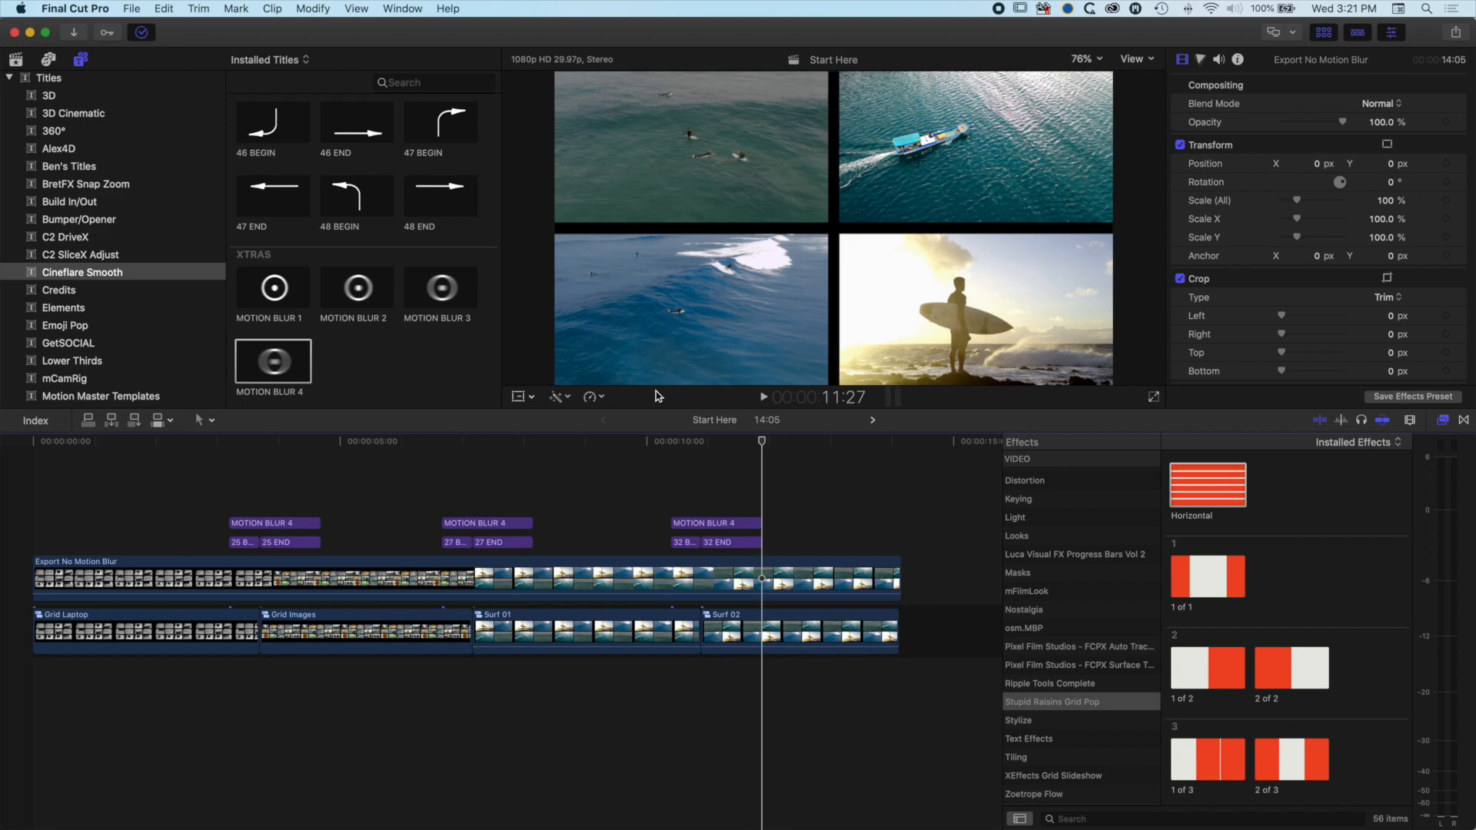
- Play the timeline from its start through all three motion-blurred transitions and stop within Surf 02
left_click_drag(762, 442, 2, 432)
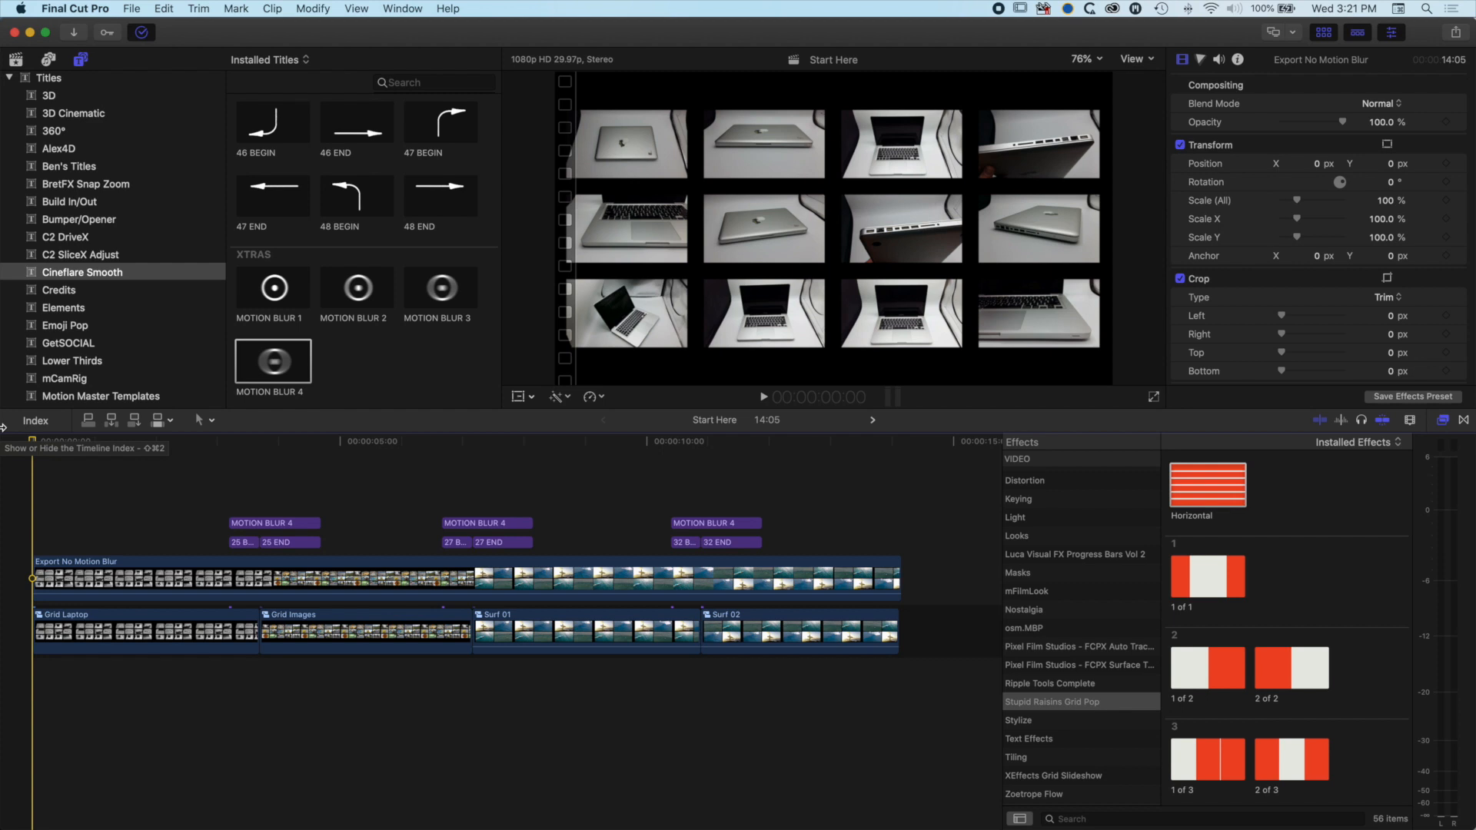
key("space")
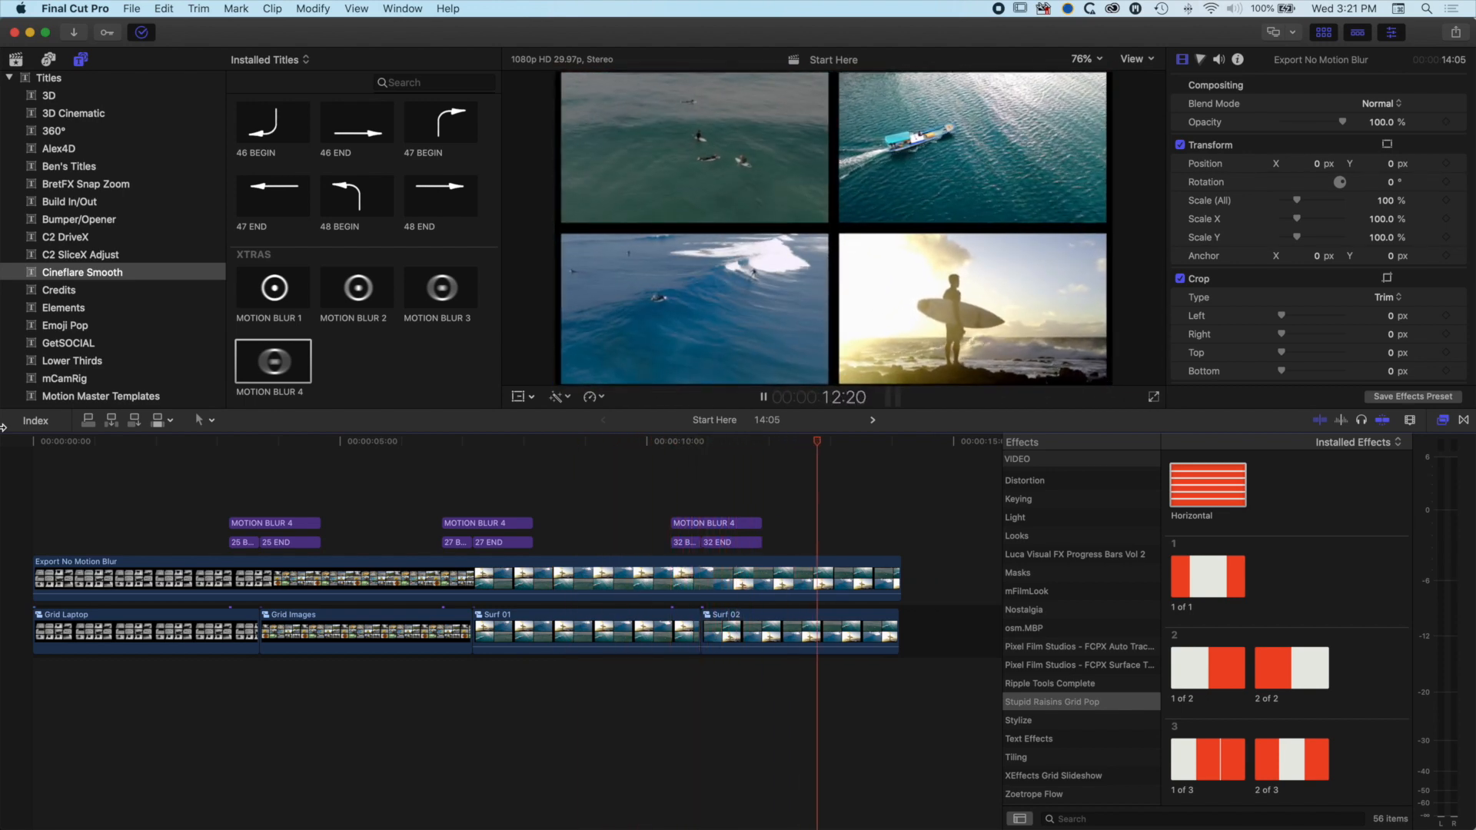
key("space")
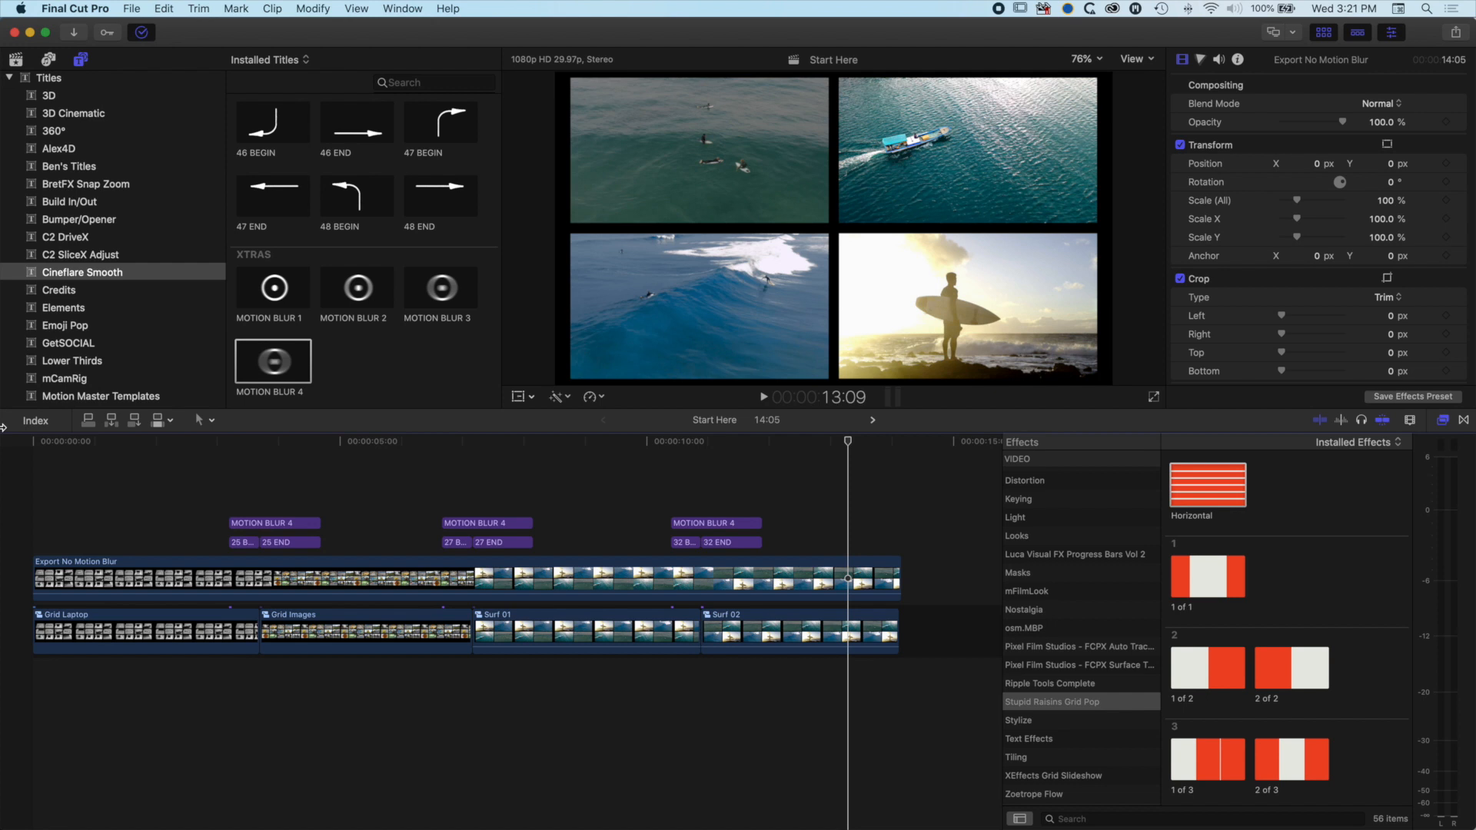